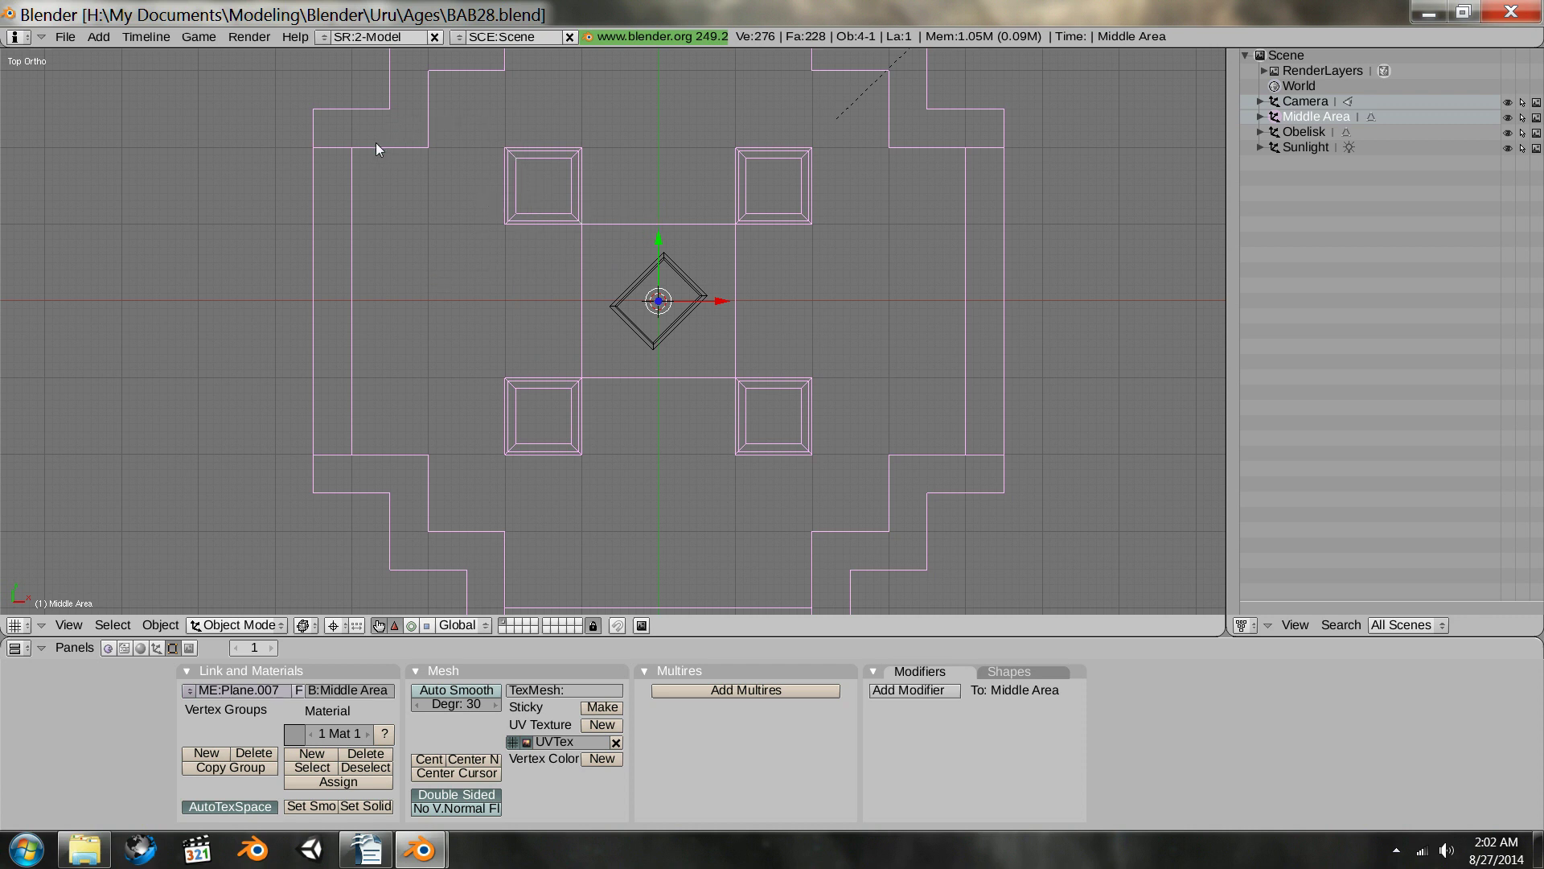
# - Put the Middle Area mesh into Edit Mode with face selection and try a box selection above the central floor
pyautogui.press('Tab')
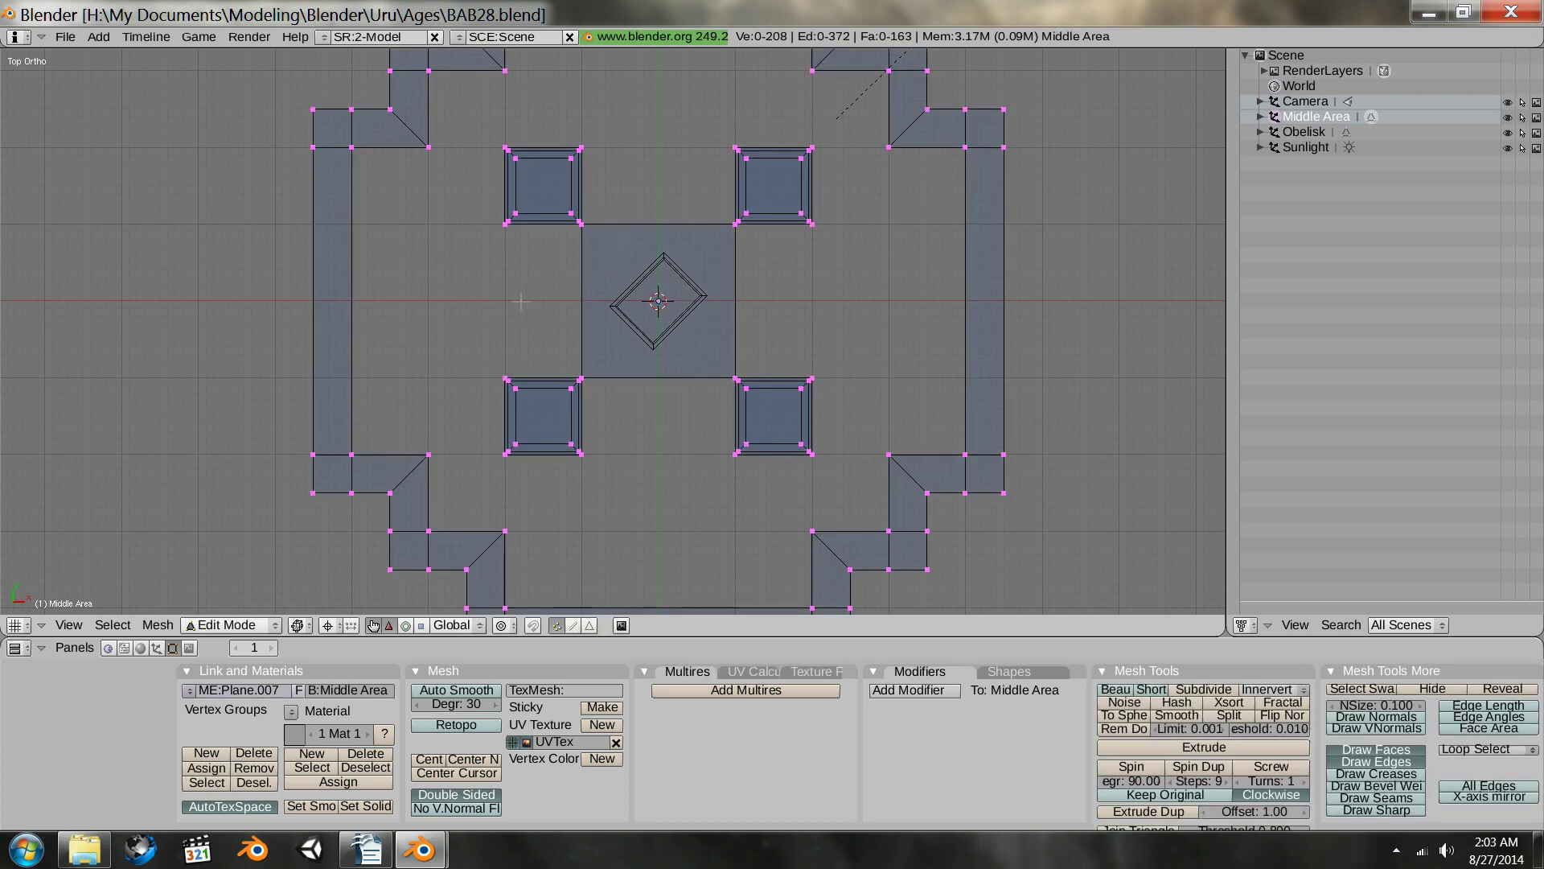
pyautogui.hotkey('ctrl', 'Tab')
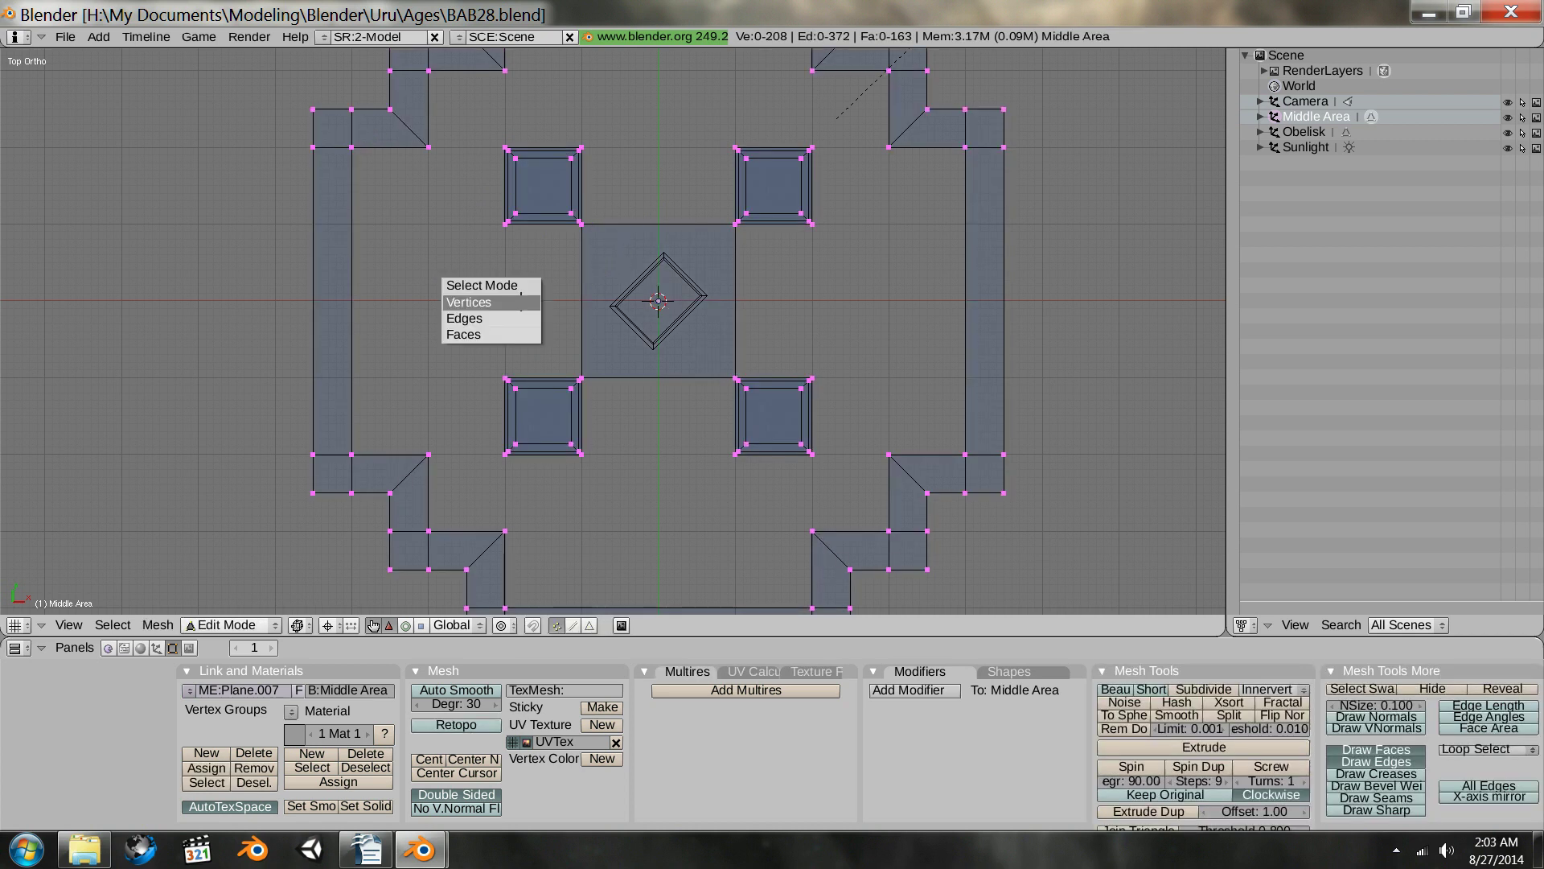
pyautogui.click(515, 334)
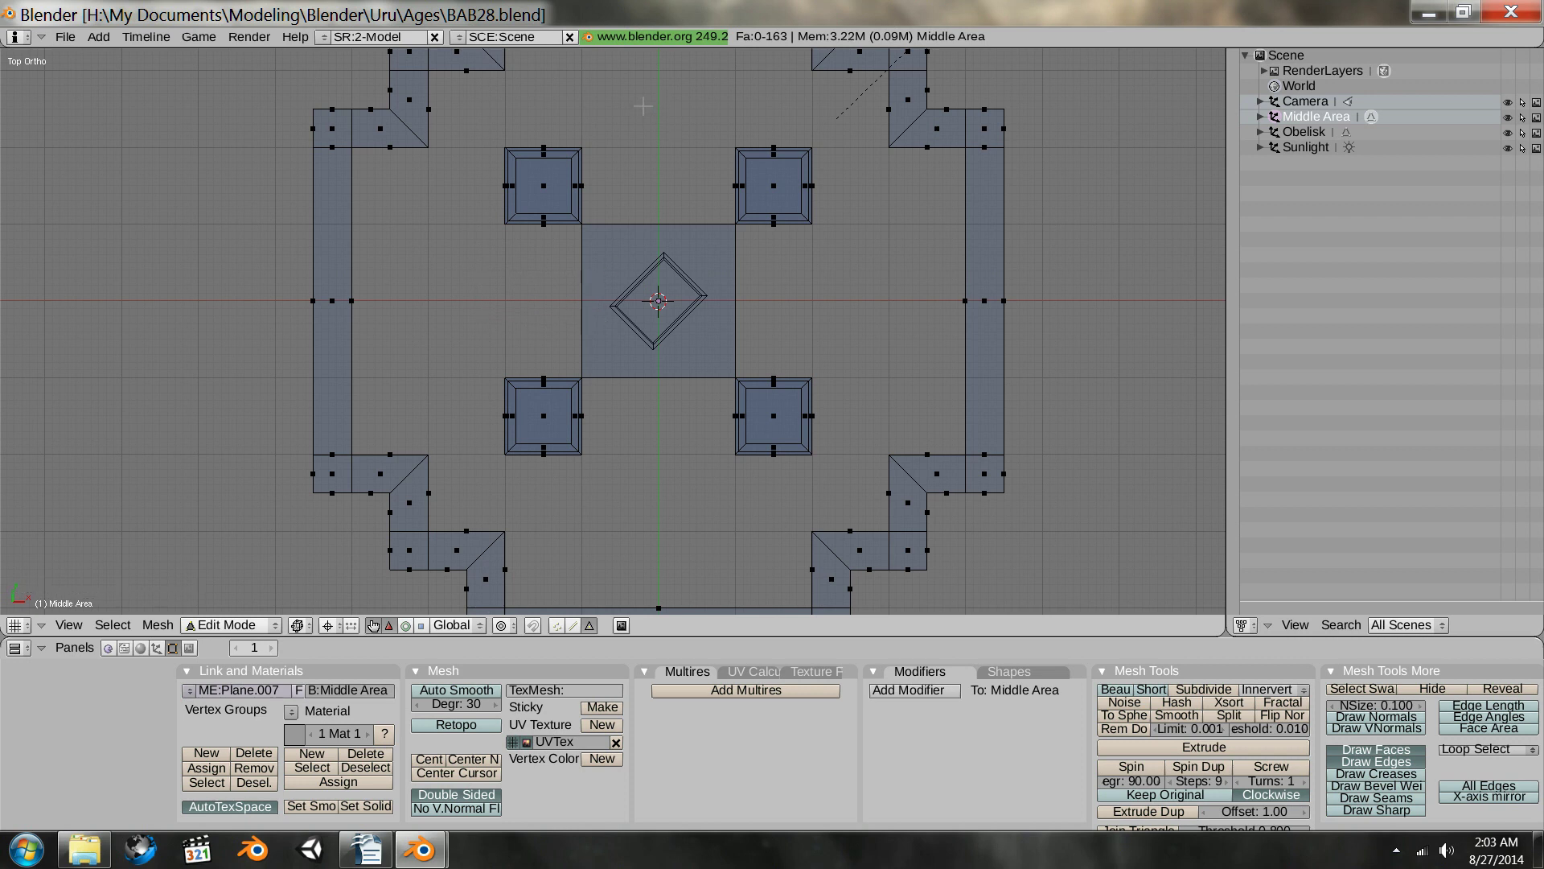
pyautogui.press('b')
pyautogui.moveTo(643, 108); pyautogui.dragTo(686, 237)
# - Switch to the OpenOffice Writer notes and add the line "How to remove items from box select?" under the Part 6 heading
pyautogui.click(365, 849)
pyautogui.click(274, 244)
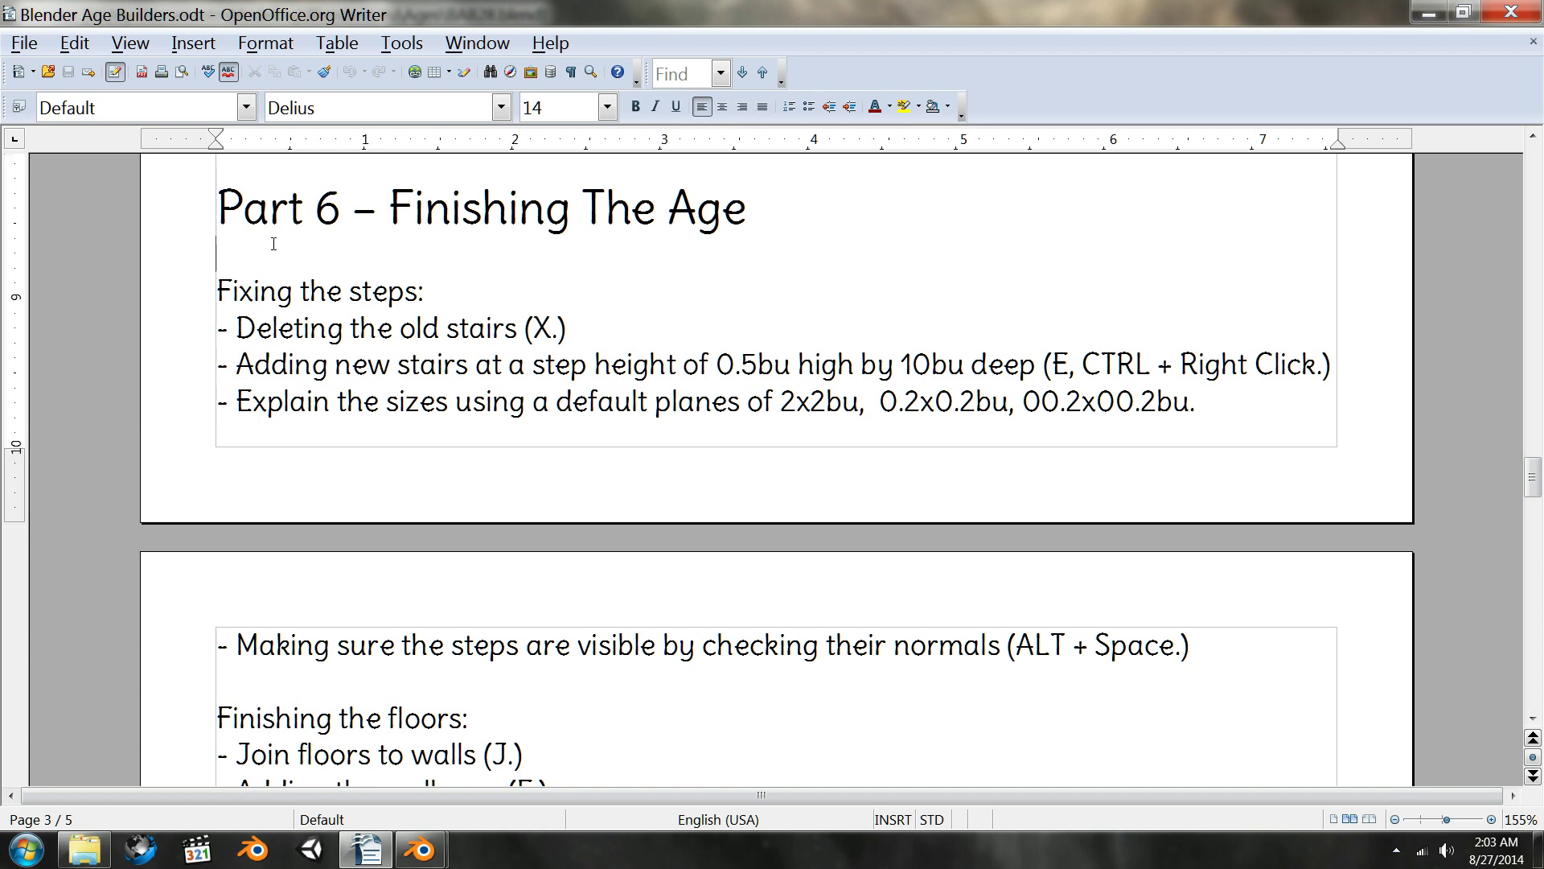
pyautogui.press('Return')
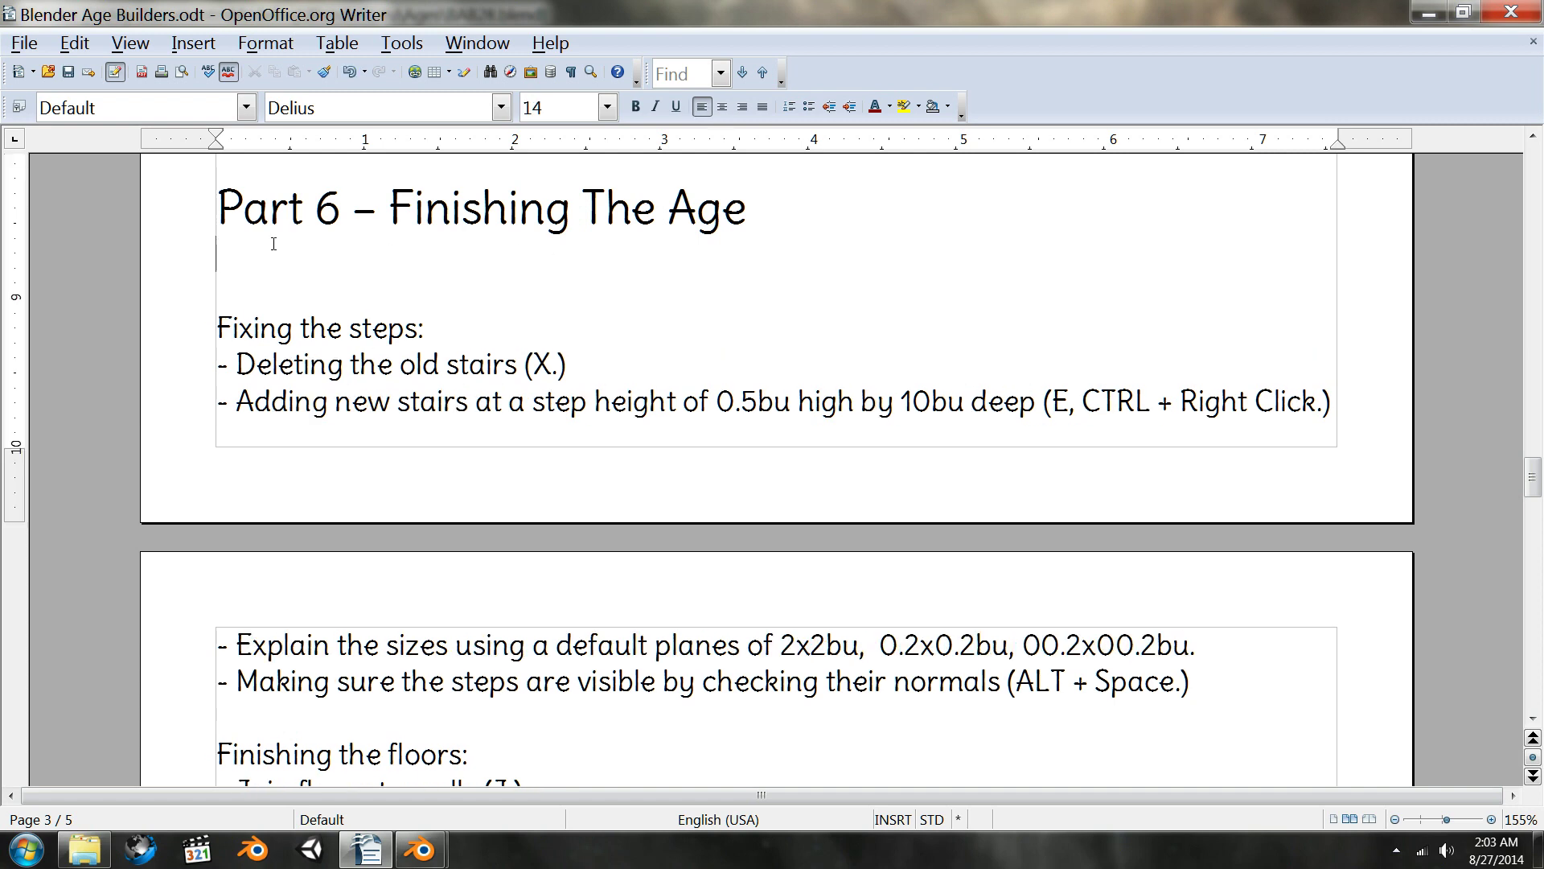
pyautogui.write('How to remove item')
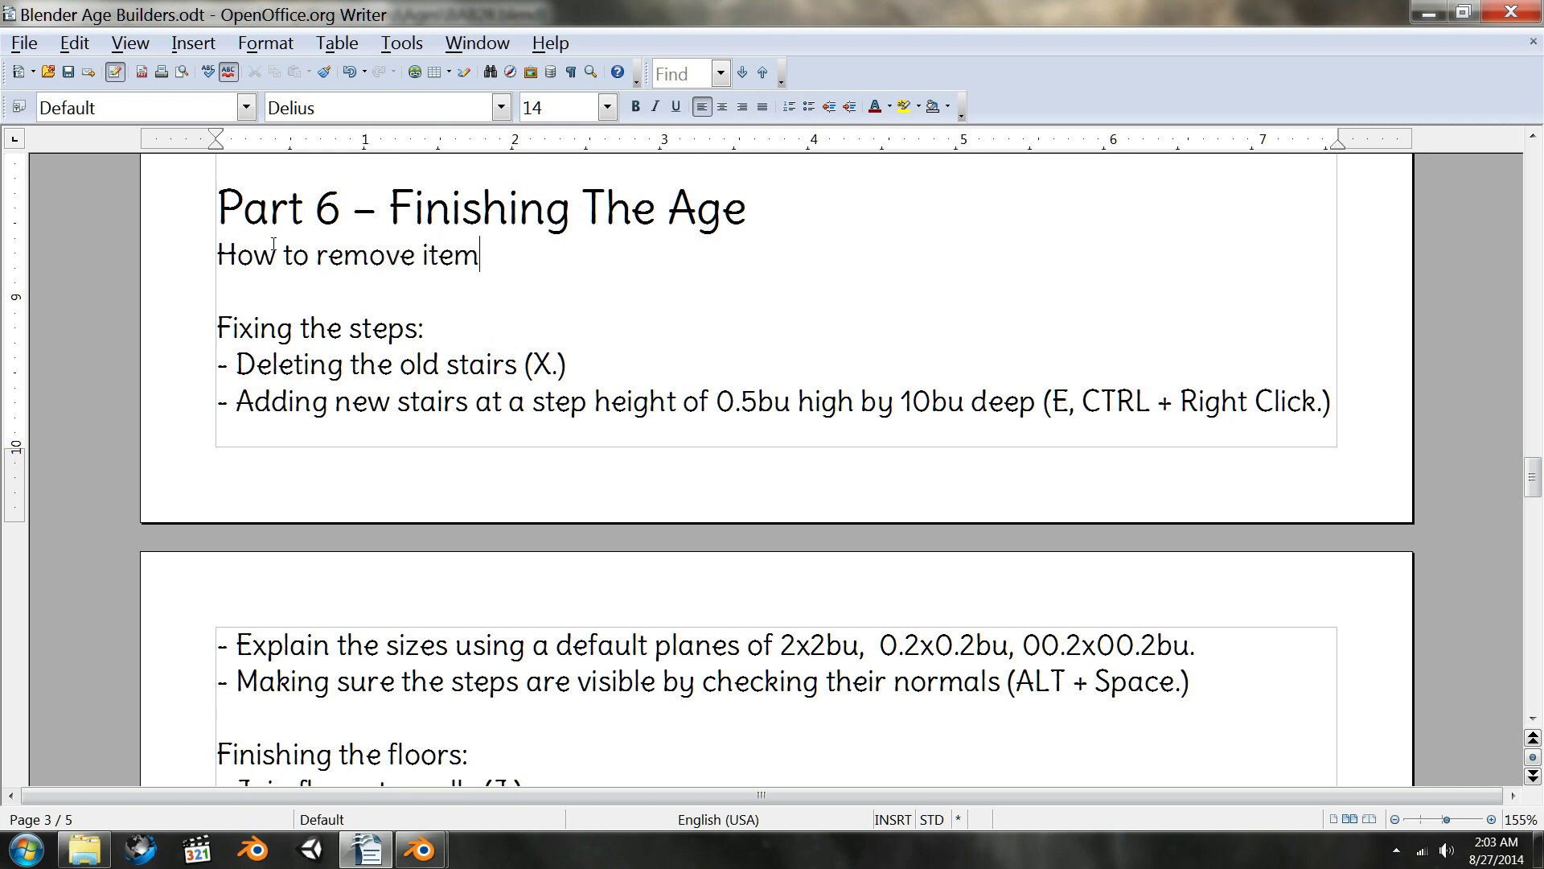
pyautogui.write('s from box sel')
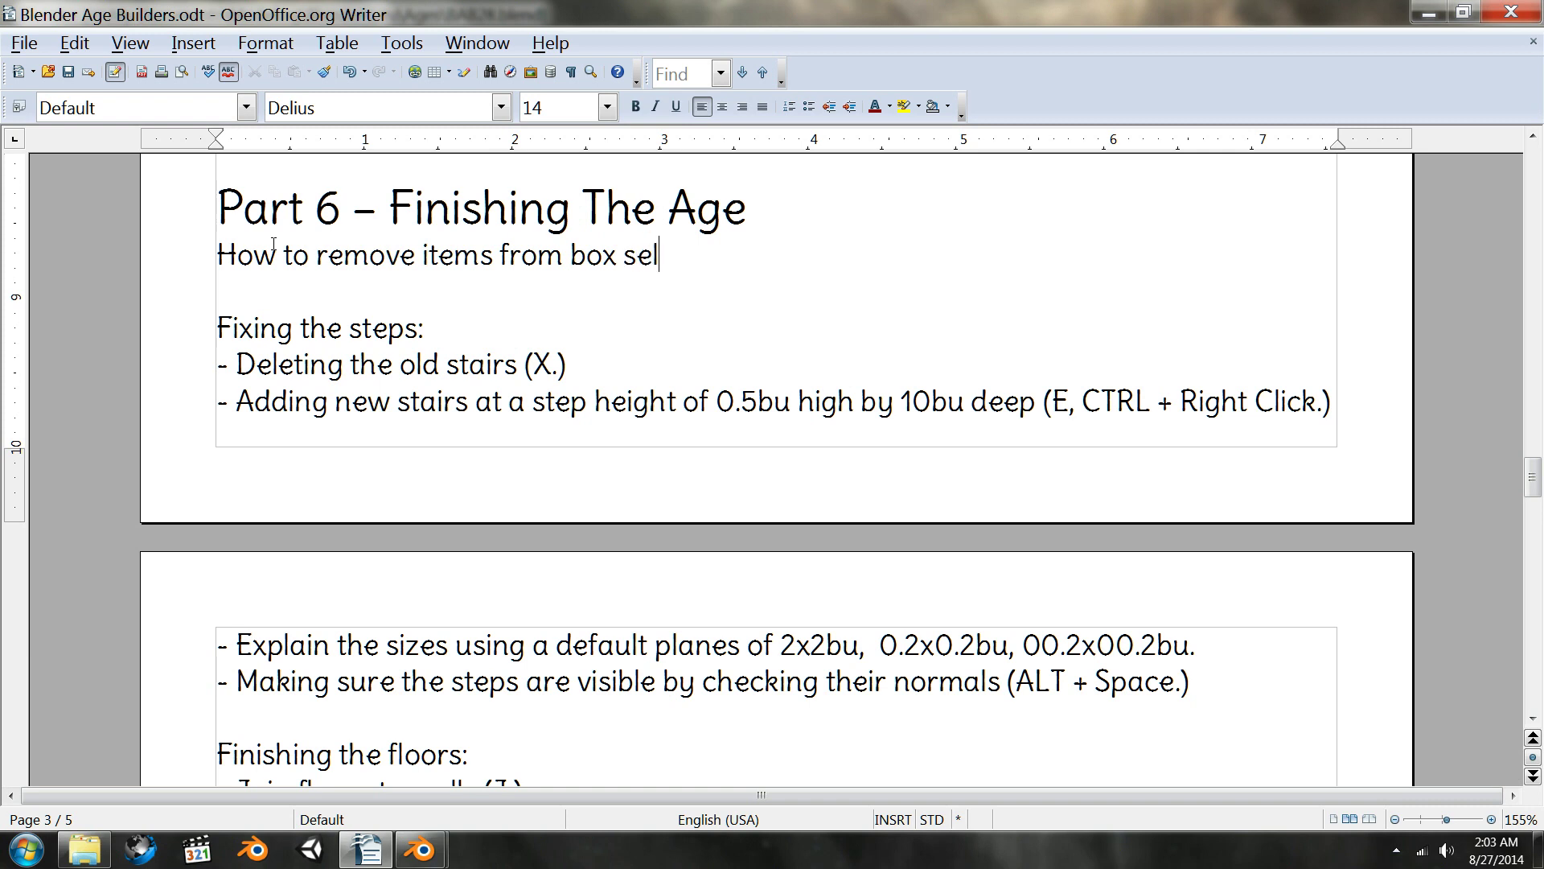
pyautogui.write('ect?')
pyautogui.press('Return')
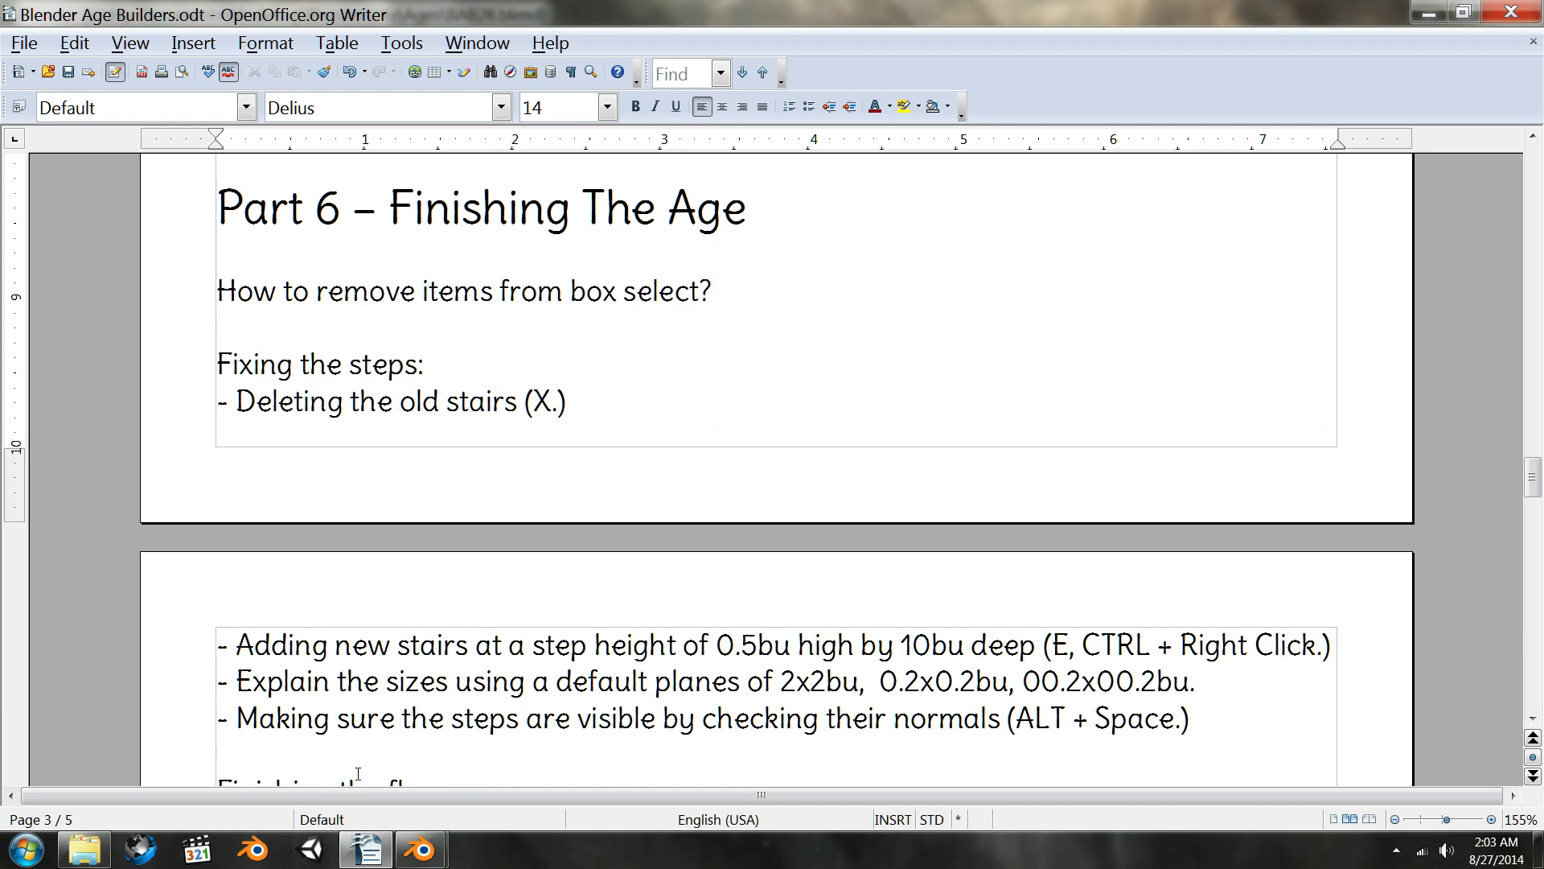
# - Return to Blender and select the bottom face of the pillar northwest of the obelisk
pyautogui.moveTo(420, 850)
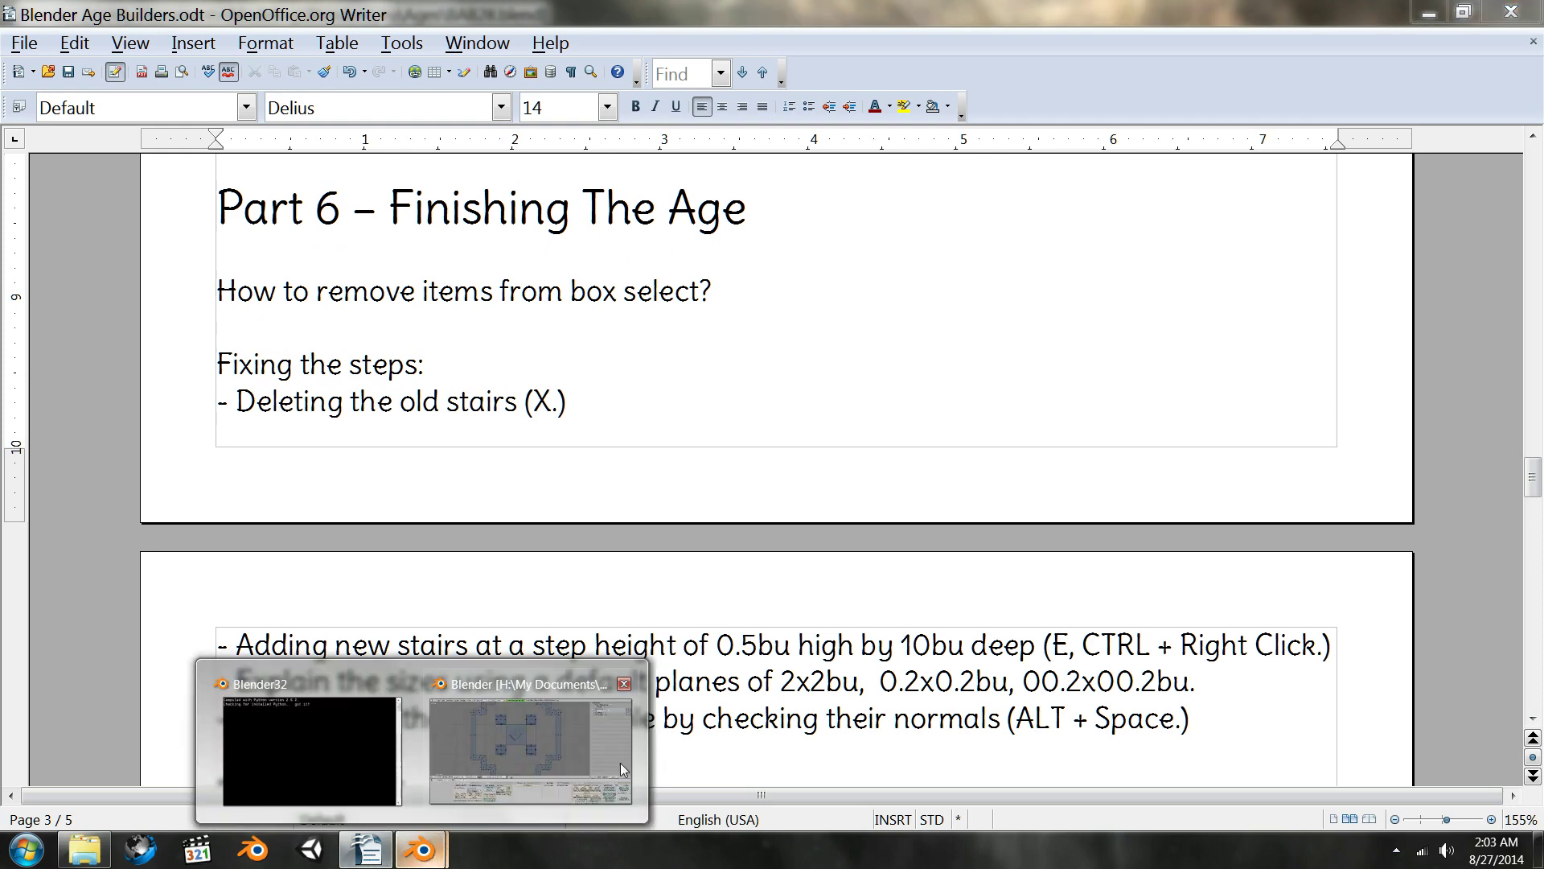
pyautogui.click(615, 752)
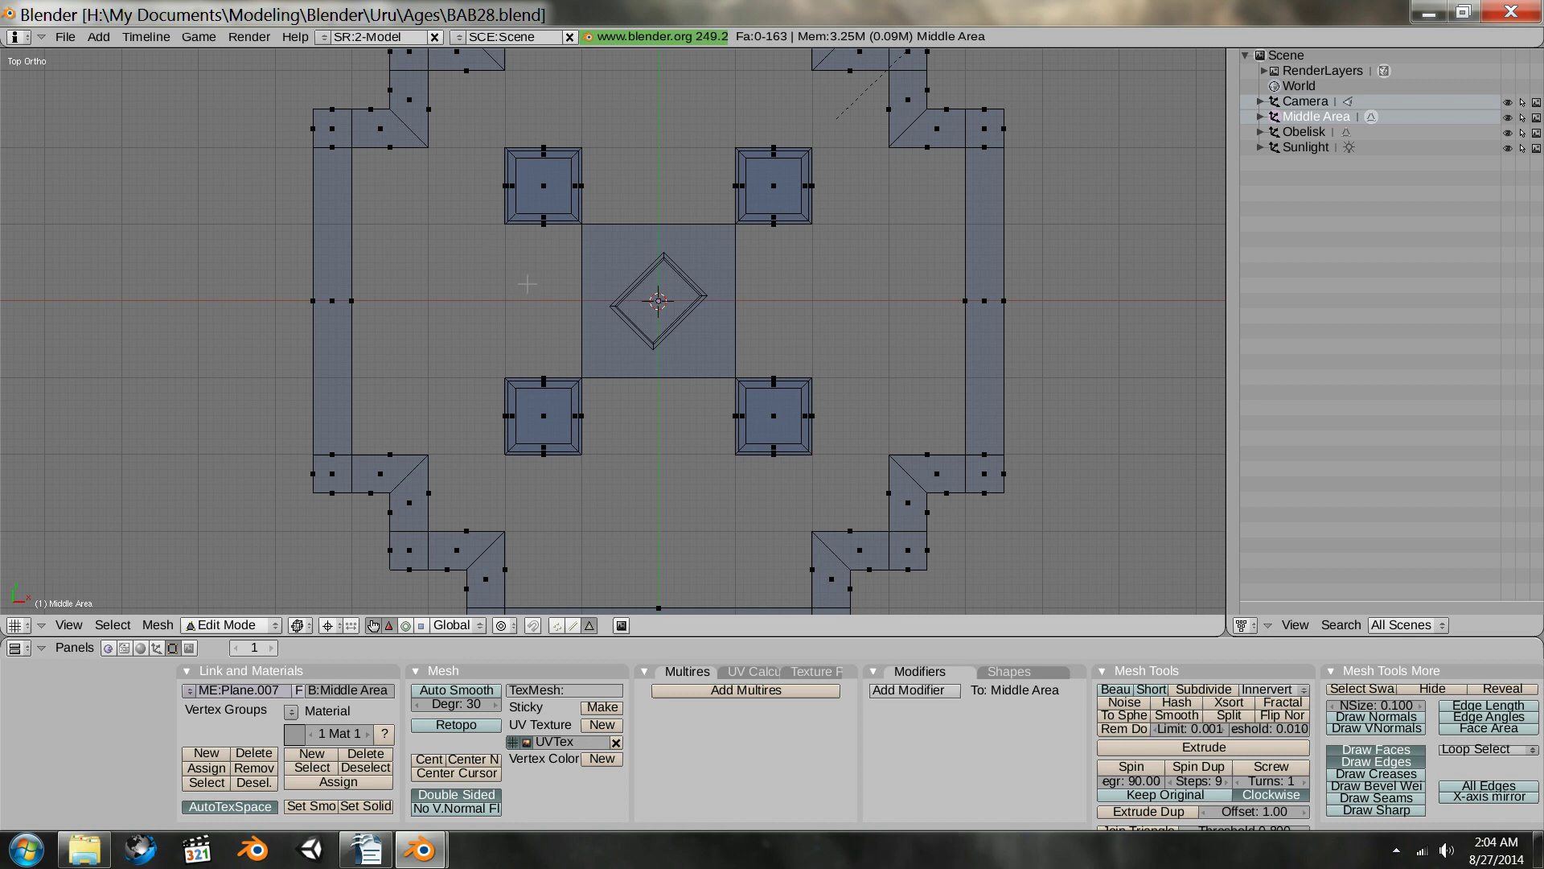
pyautogui.rightClick(547, 193)
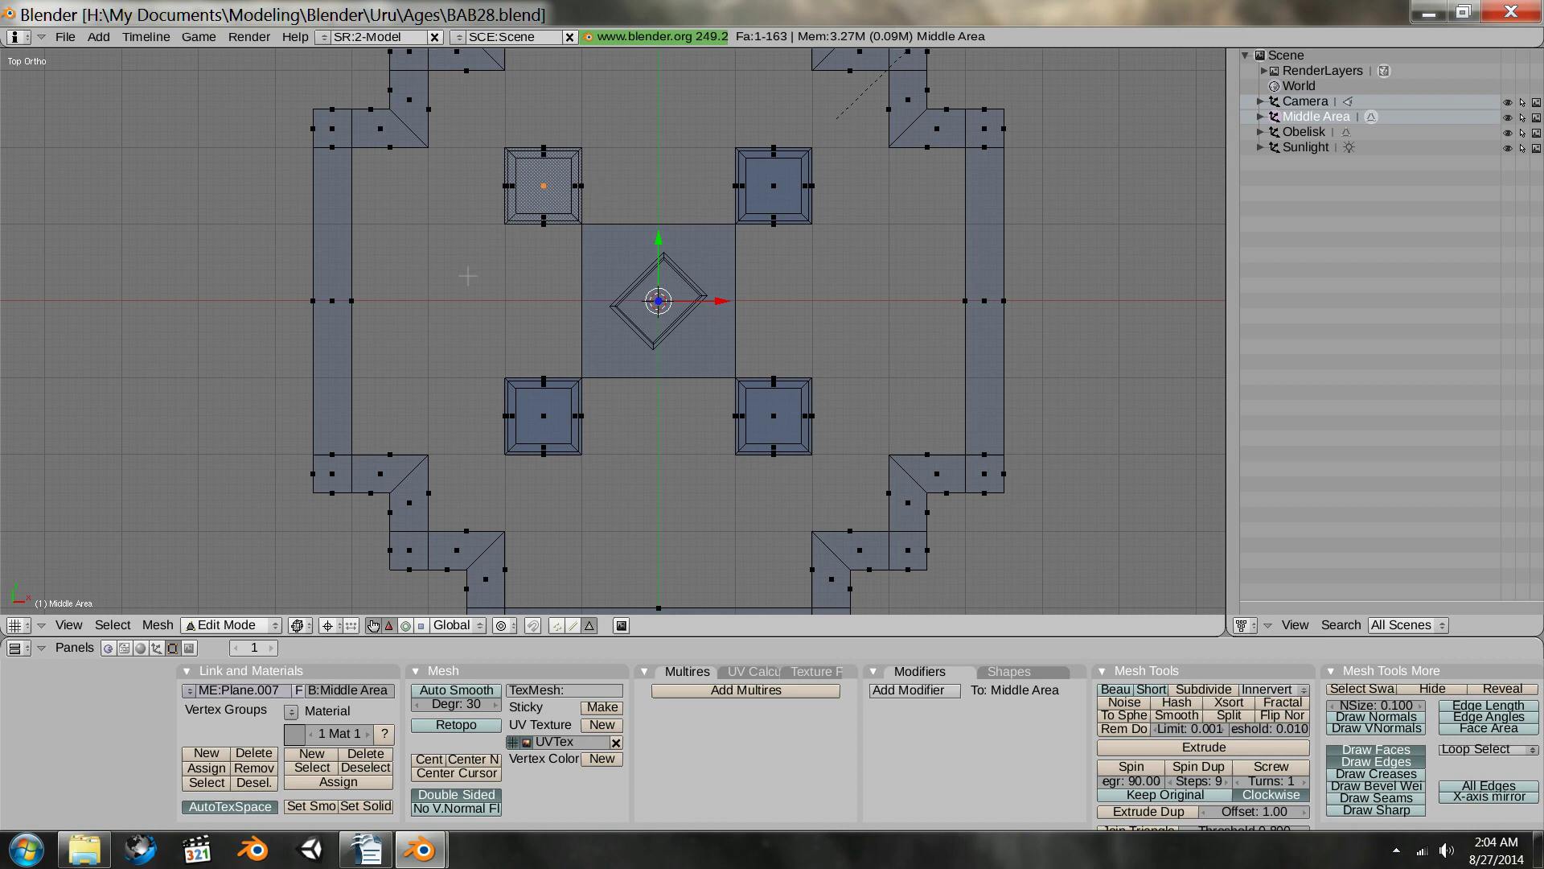
pyautogui.press('x')
# - Examine the Middle Area mesh from the top and the pillar and obelisk bases from the front against the grid
pyautogui.scroll(-2, 871, 246)
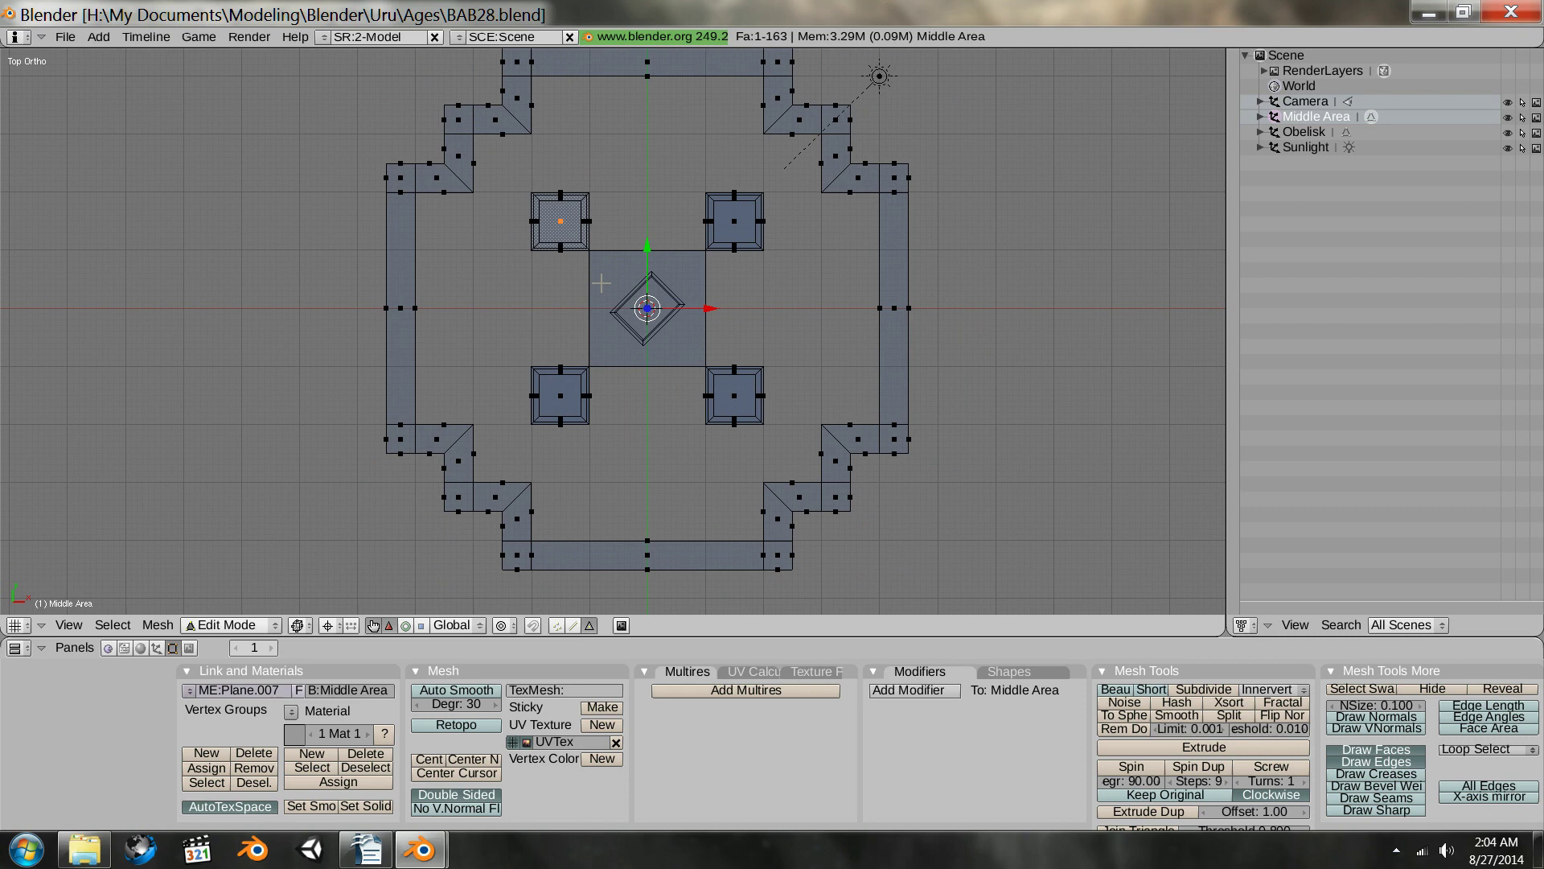
pyautogui.scroll(2, 601, 284)
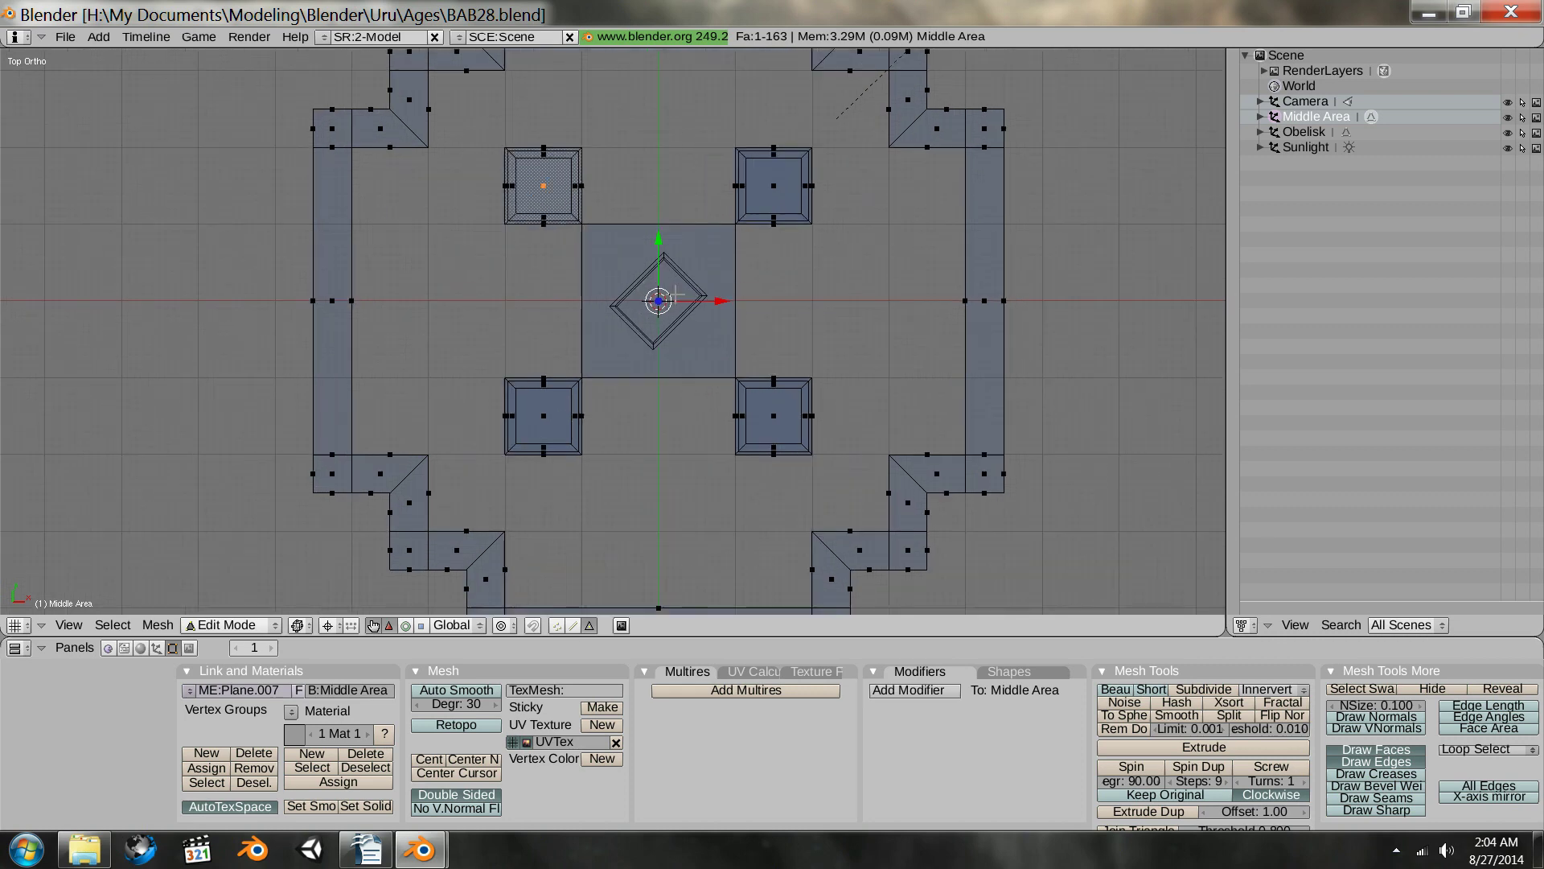
pyautogui.scroll(-2, 651, 218)
pyautogui.scroll(5, 652, 219)
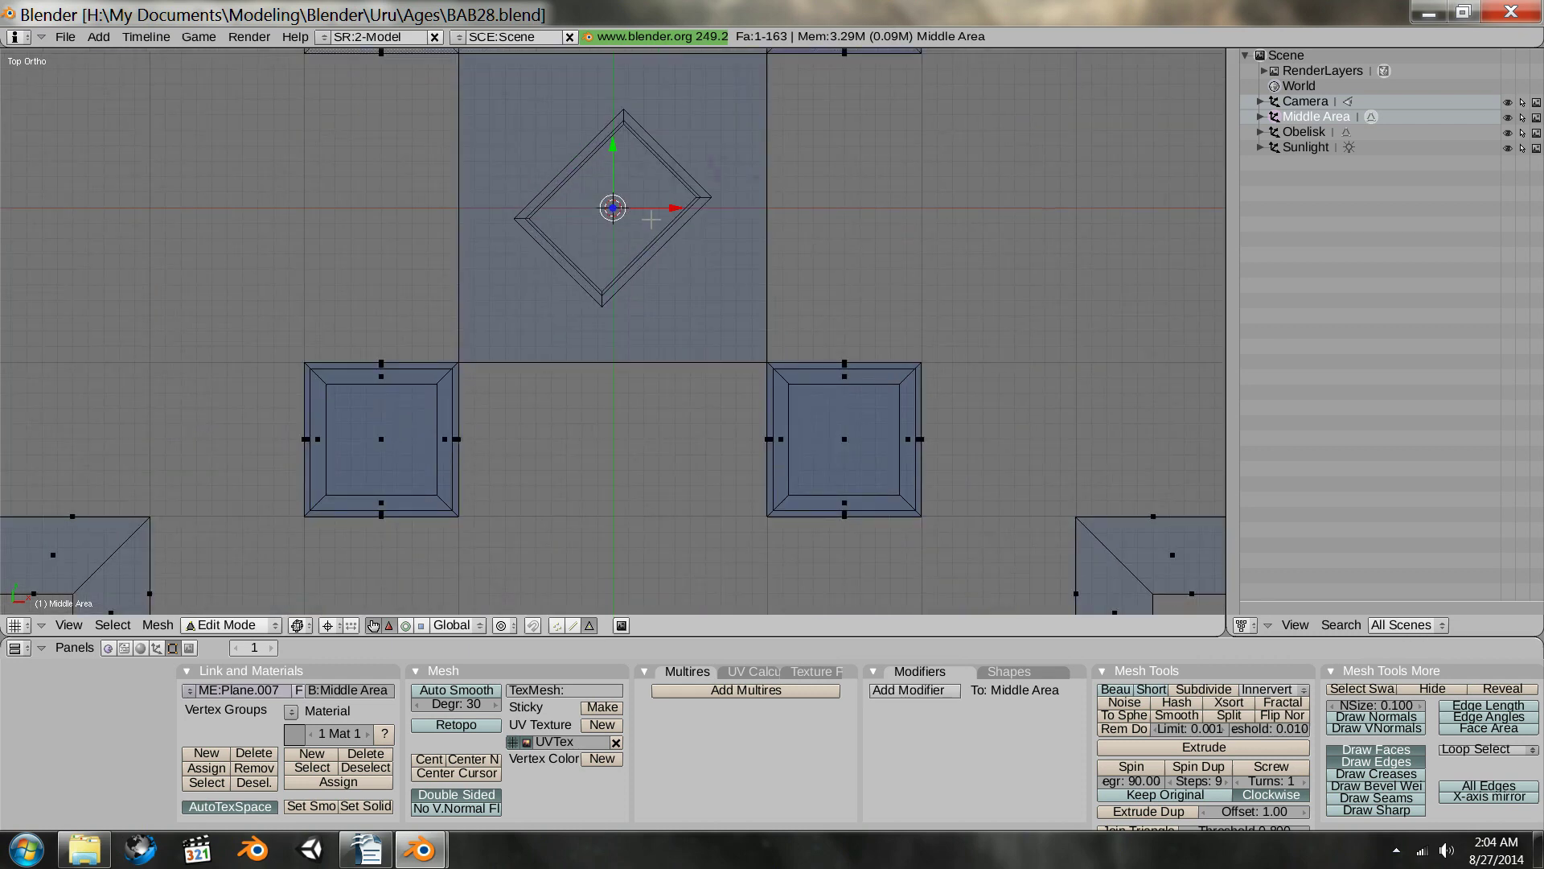
pyautogui.press('space')
pyautogui.press('KP_1')
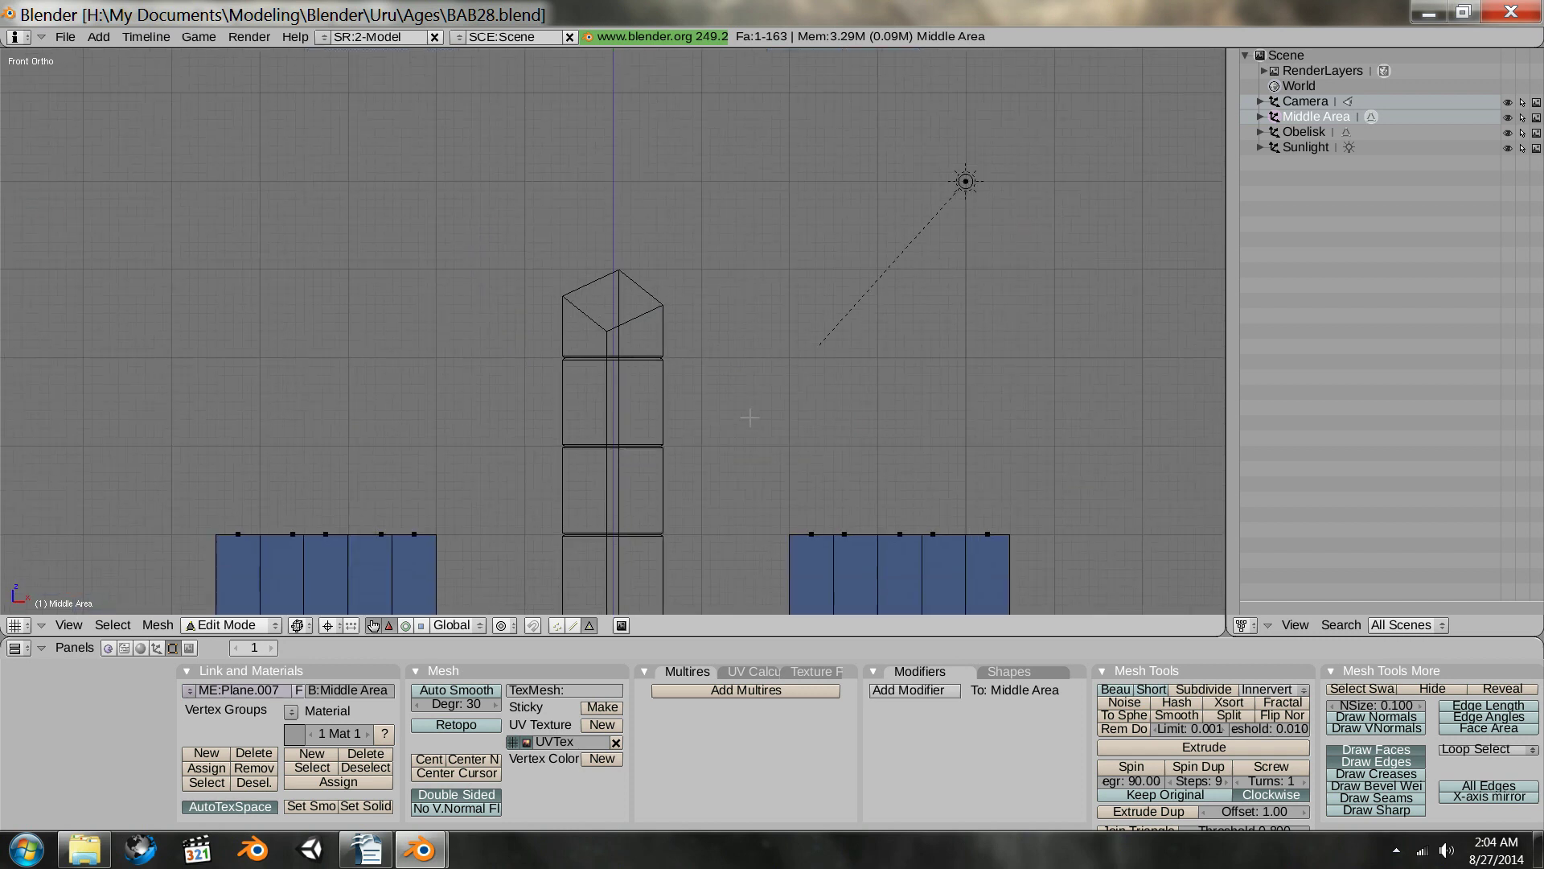
pyautogui.keyDown('shift'); pyautogui.moveTo(749, 444); pyautogui.dragTo(707, 71, button='middle'); pyautogui.keyUp('shift')
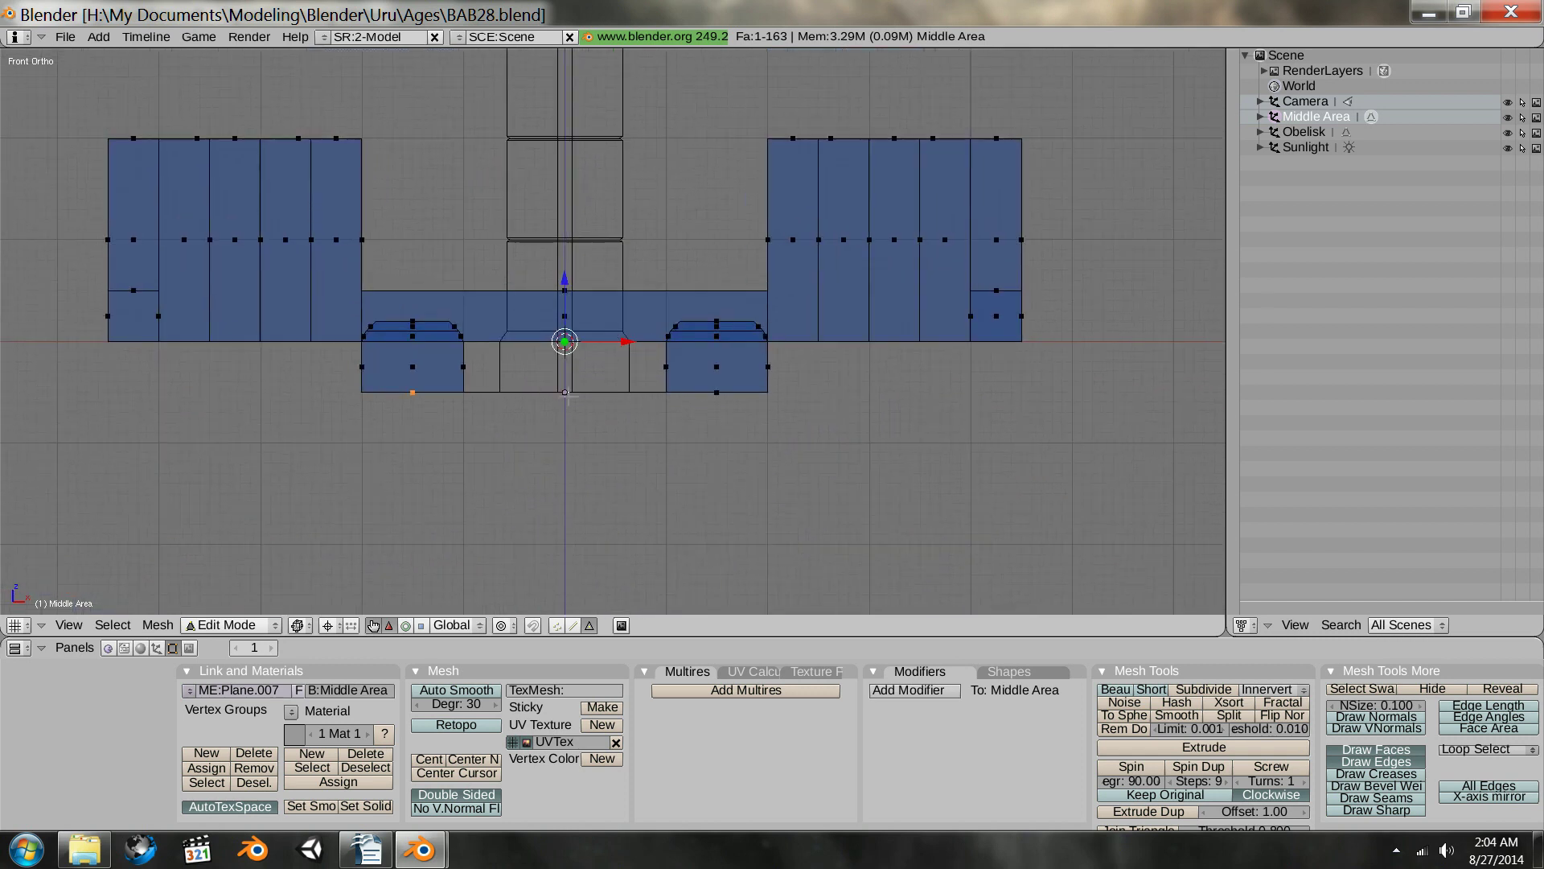
pyautogui.keyDown('ctrl'); pyautogui.moveTo(569, 395); pyautogui.dragTo(555, 422, button='middle'); pyautogui.keyUp('ctrl')
pyautogui.scroll(2, 494, 434)
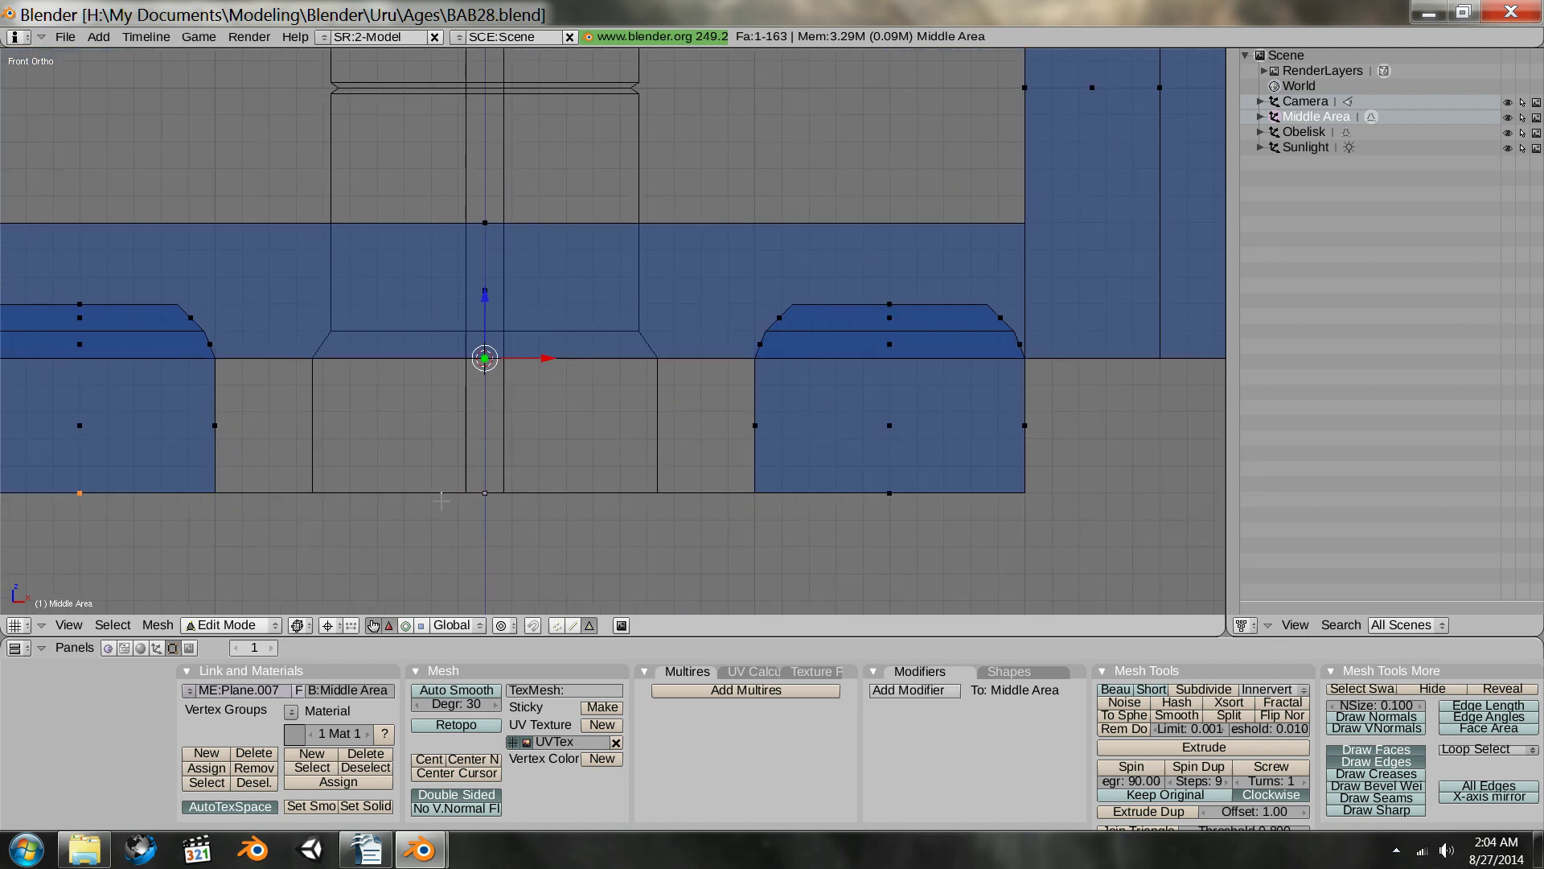
pyautogui.scroll(-1, 411, 493)
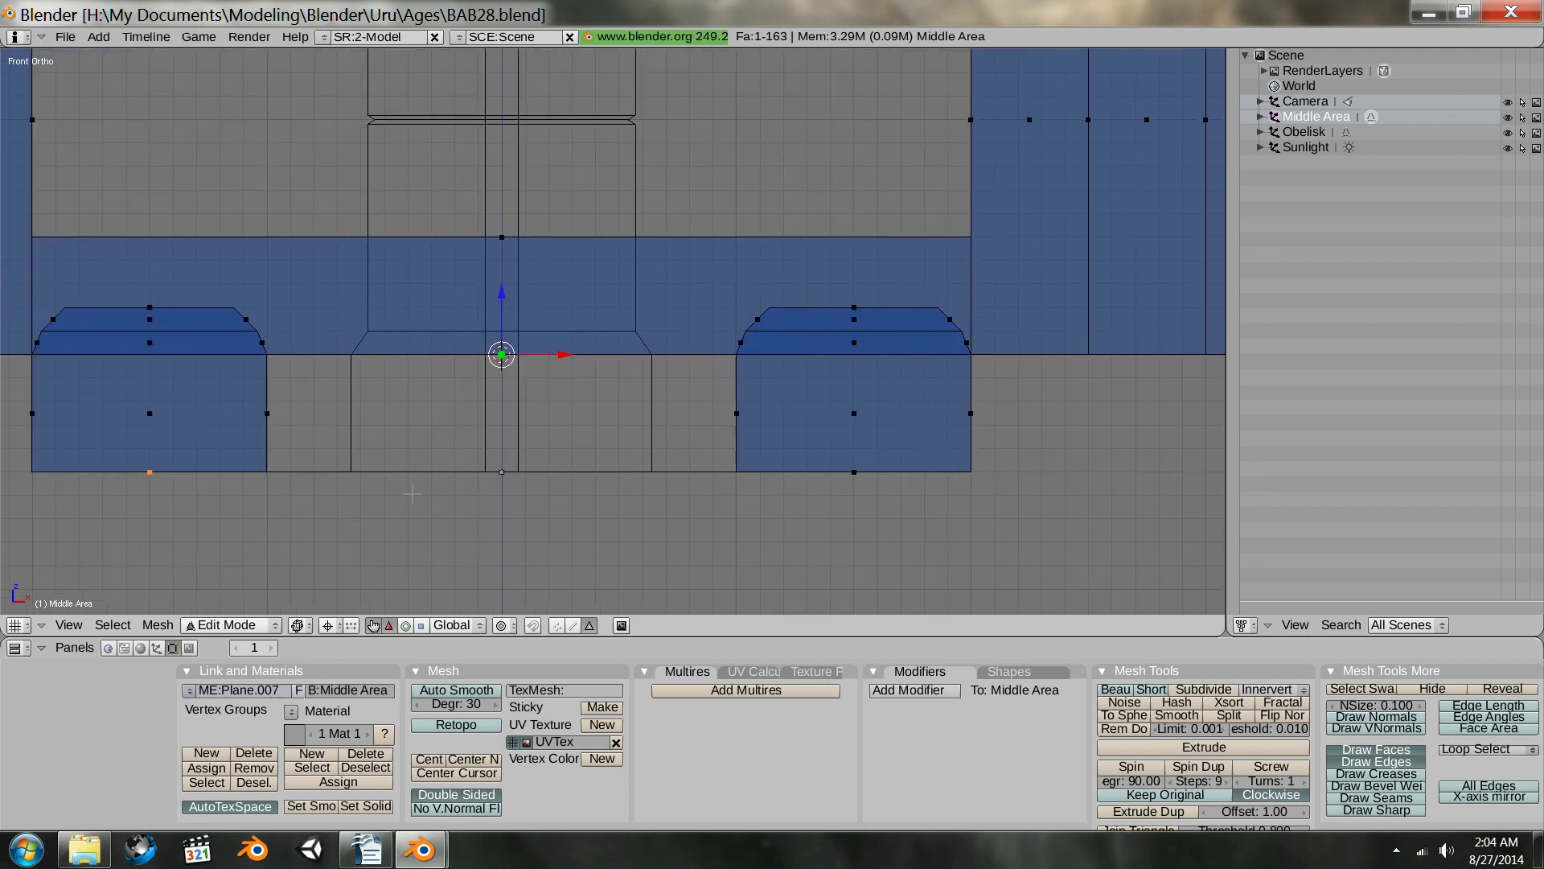
pyautogui.scroll(-1, 412, 493)
pyautogui.keyDown('shift'); pyautogui.moveTo(463, 467); pyautogui.dragTo(642, 314, button='middle'); pyautogui.keyUp('shift')
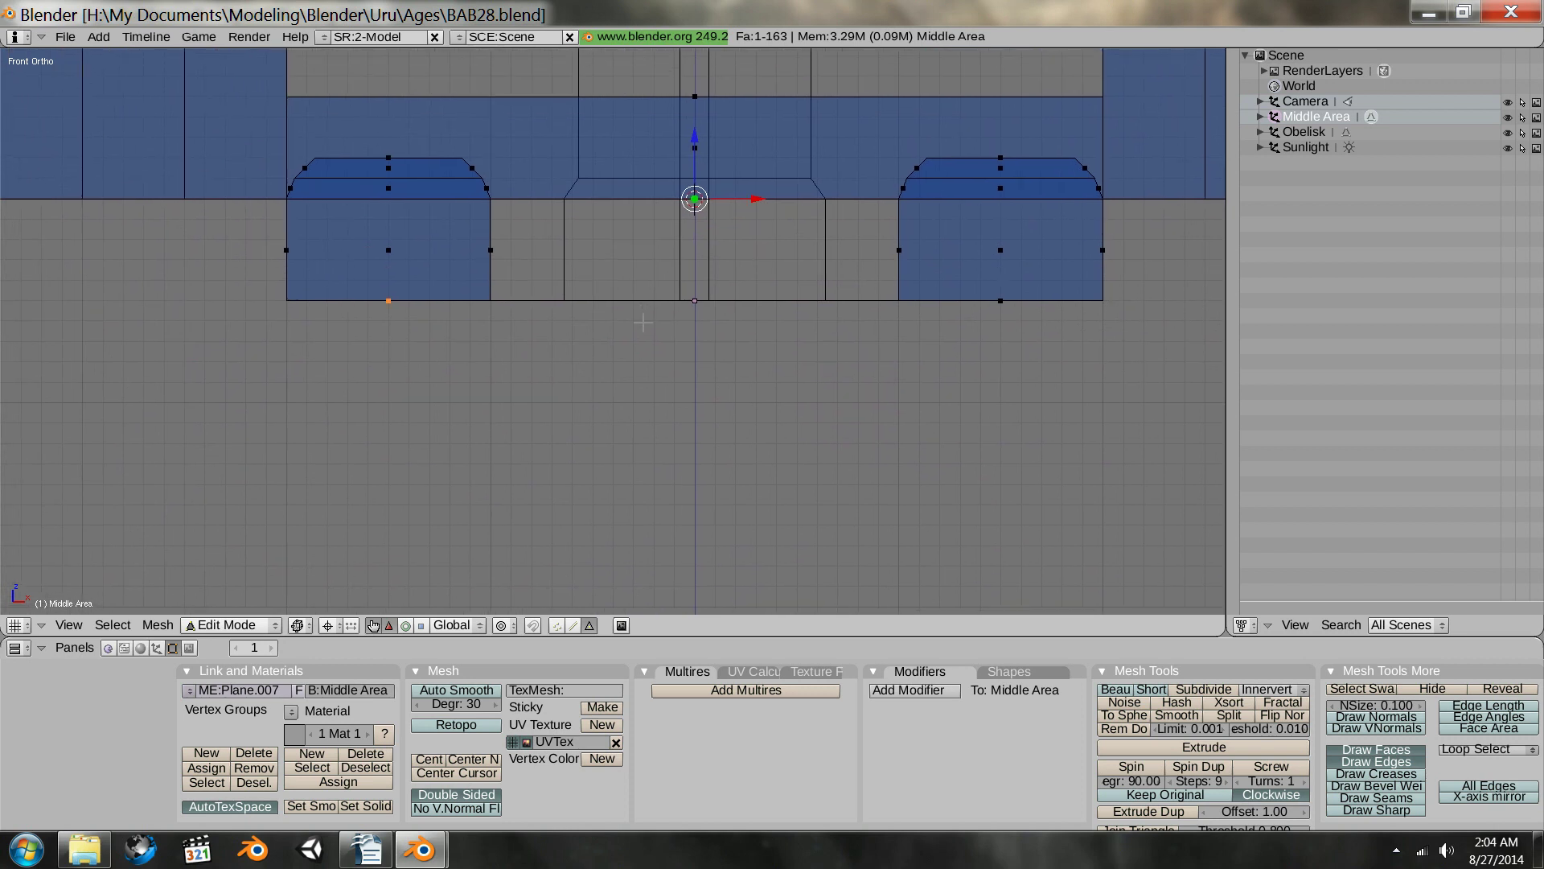
pyautogui.scroll(2, 642, 323)
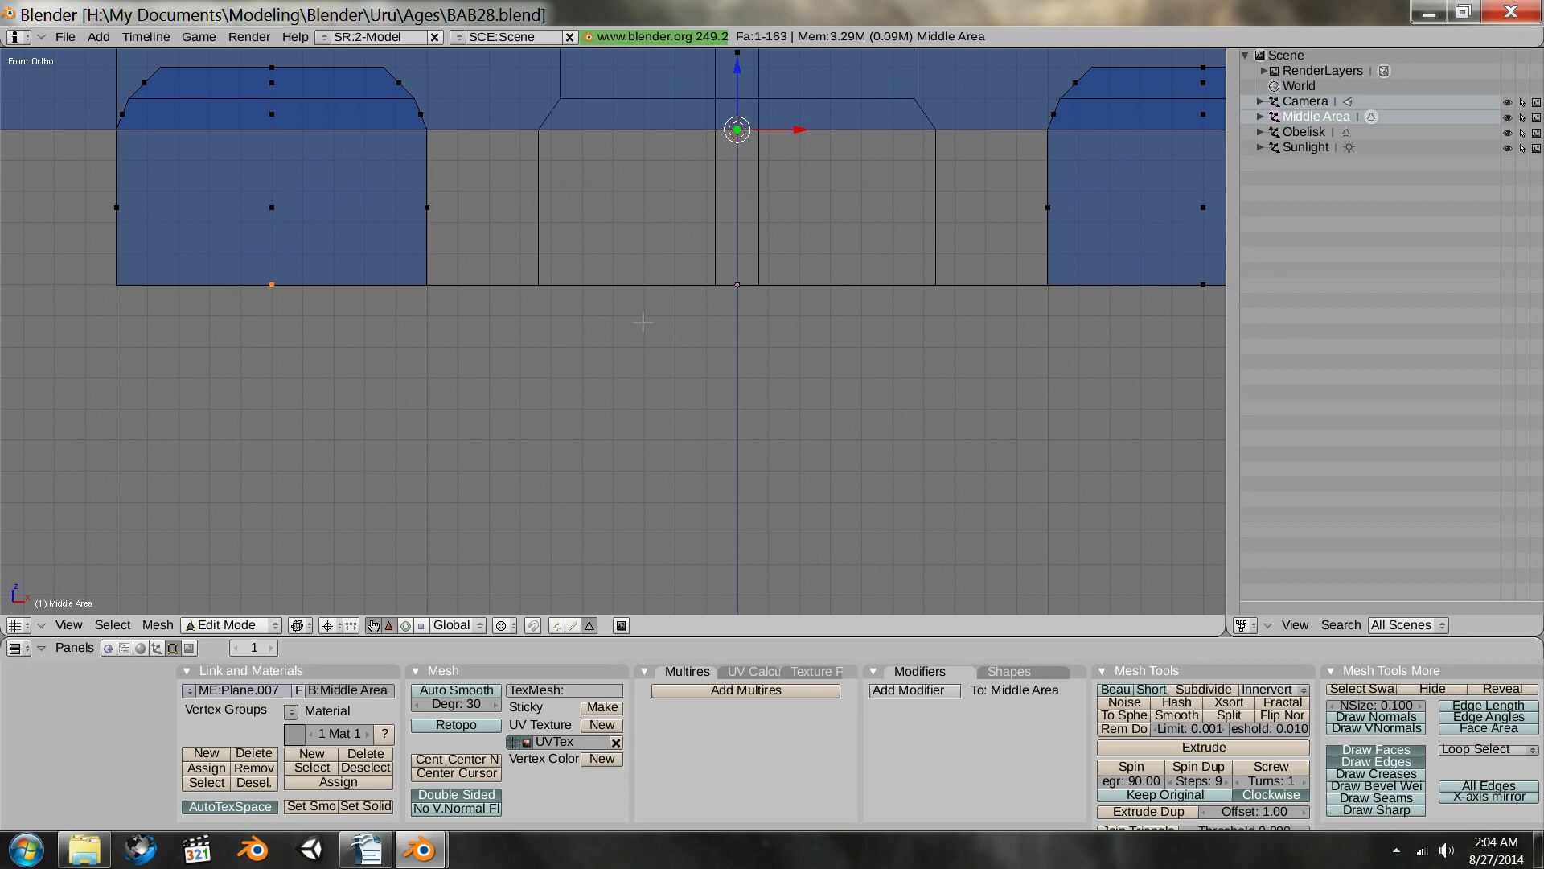
pyautogui.scroll(-2, 643, 322)
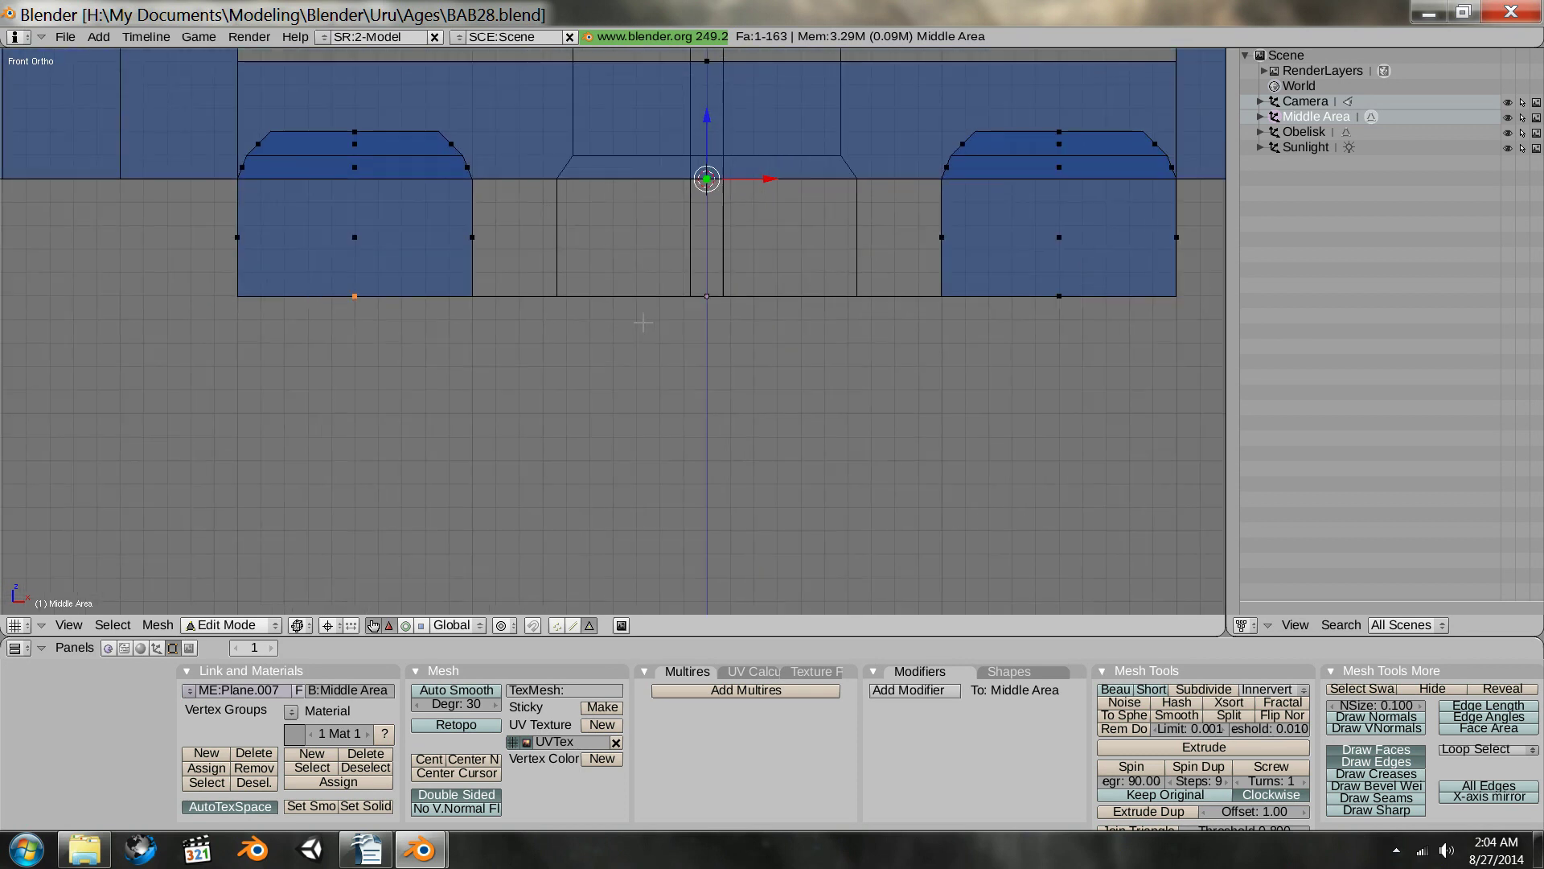
pyautogui.press('KP_7')
pyautogui.scroll(-6, 643, 322)
pyautogui.keyDown('shift'); pyautogui.moveTo(748, 234); pyautogui.dragTo(701, 358, button='middle'); pyautogui.keyUp('shift')
pyautogui.scroll(-2, 723, 325)
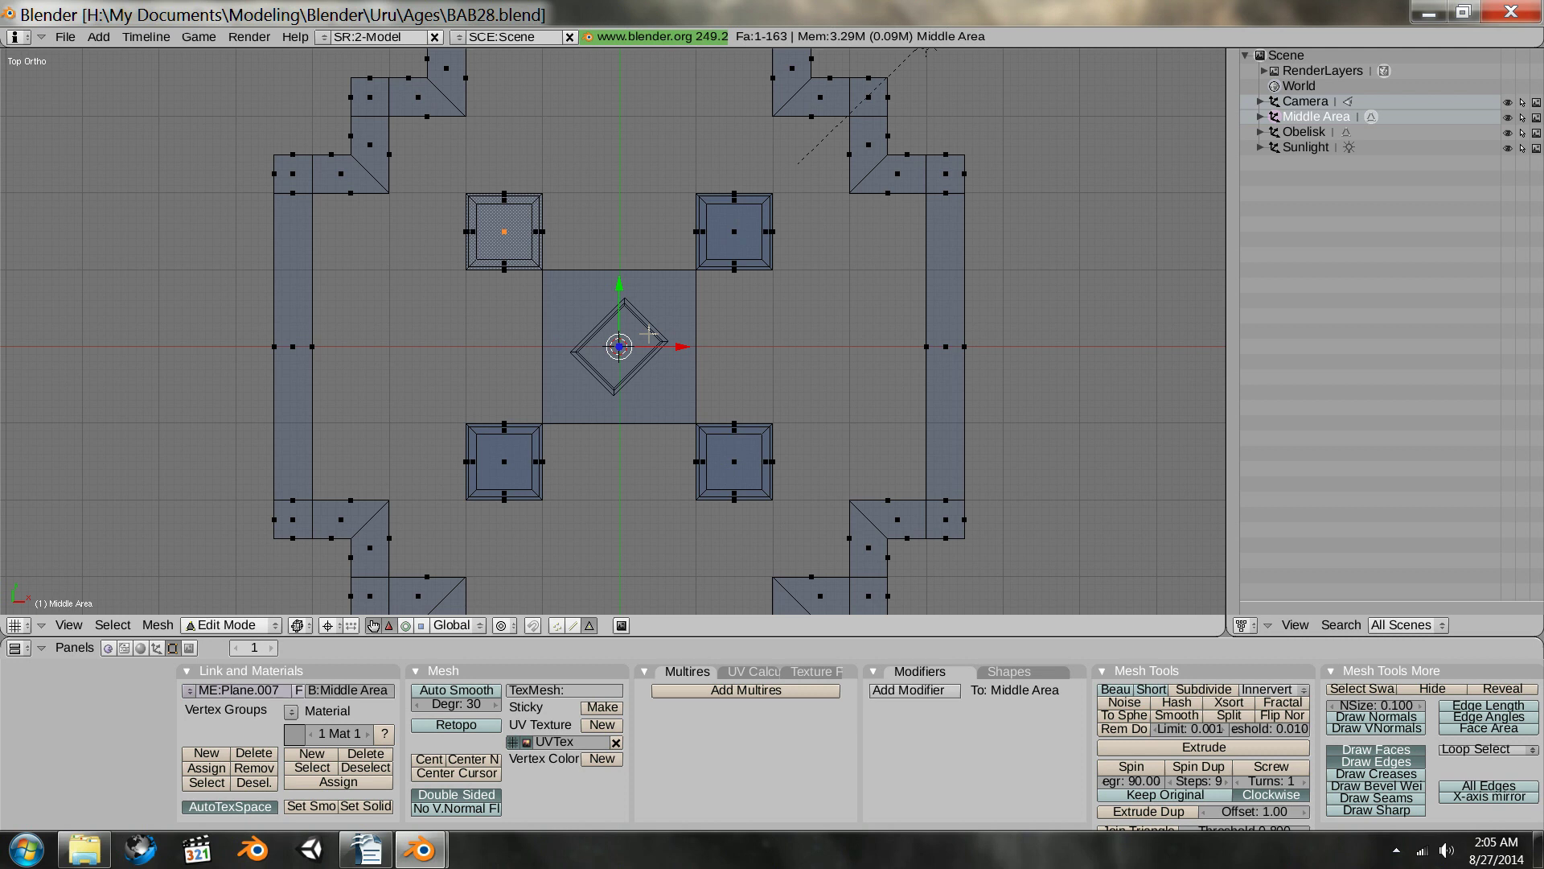
# - Place the 3D cursor in the empty space west of the outer wall near the X axis and snap it to the grid
pyautogui.keyDown('shift'); pyautogui.moveTo(362, 322); pyautogui.dragTo(793, 319, button='middle'); pyautogui.keyUp('shift')
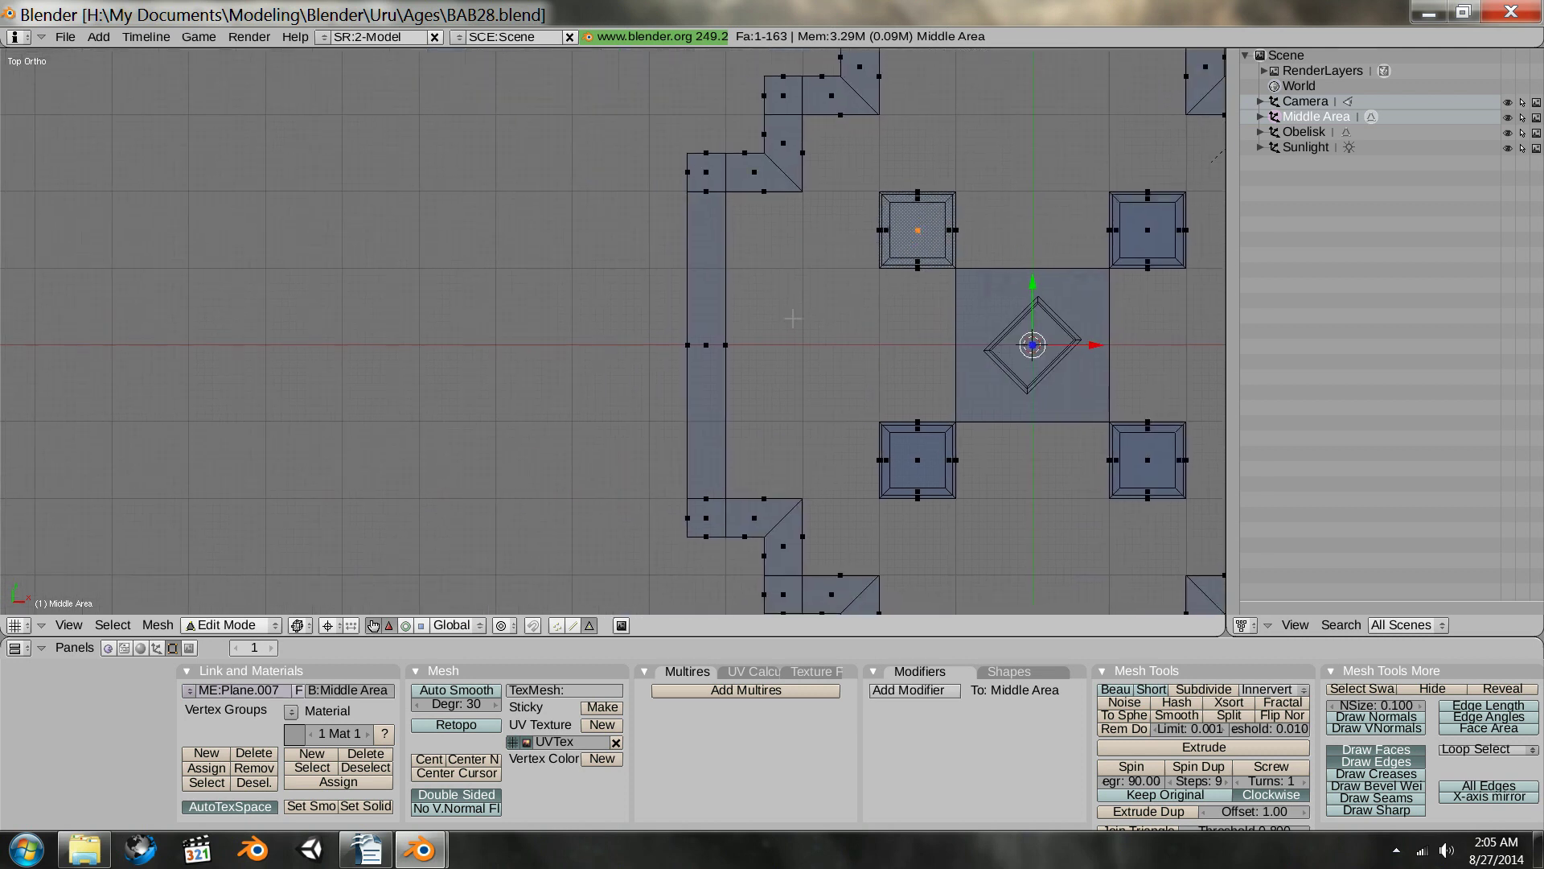
pyautogui.keyDown('shift'); pyautogui.moveTo(594, 366); pyautogui.dragTo(724, 372, button='middle'); pyautogui.keyUp('shift')
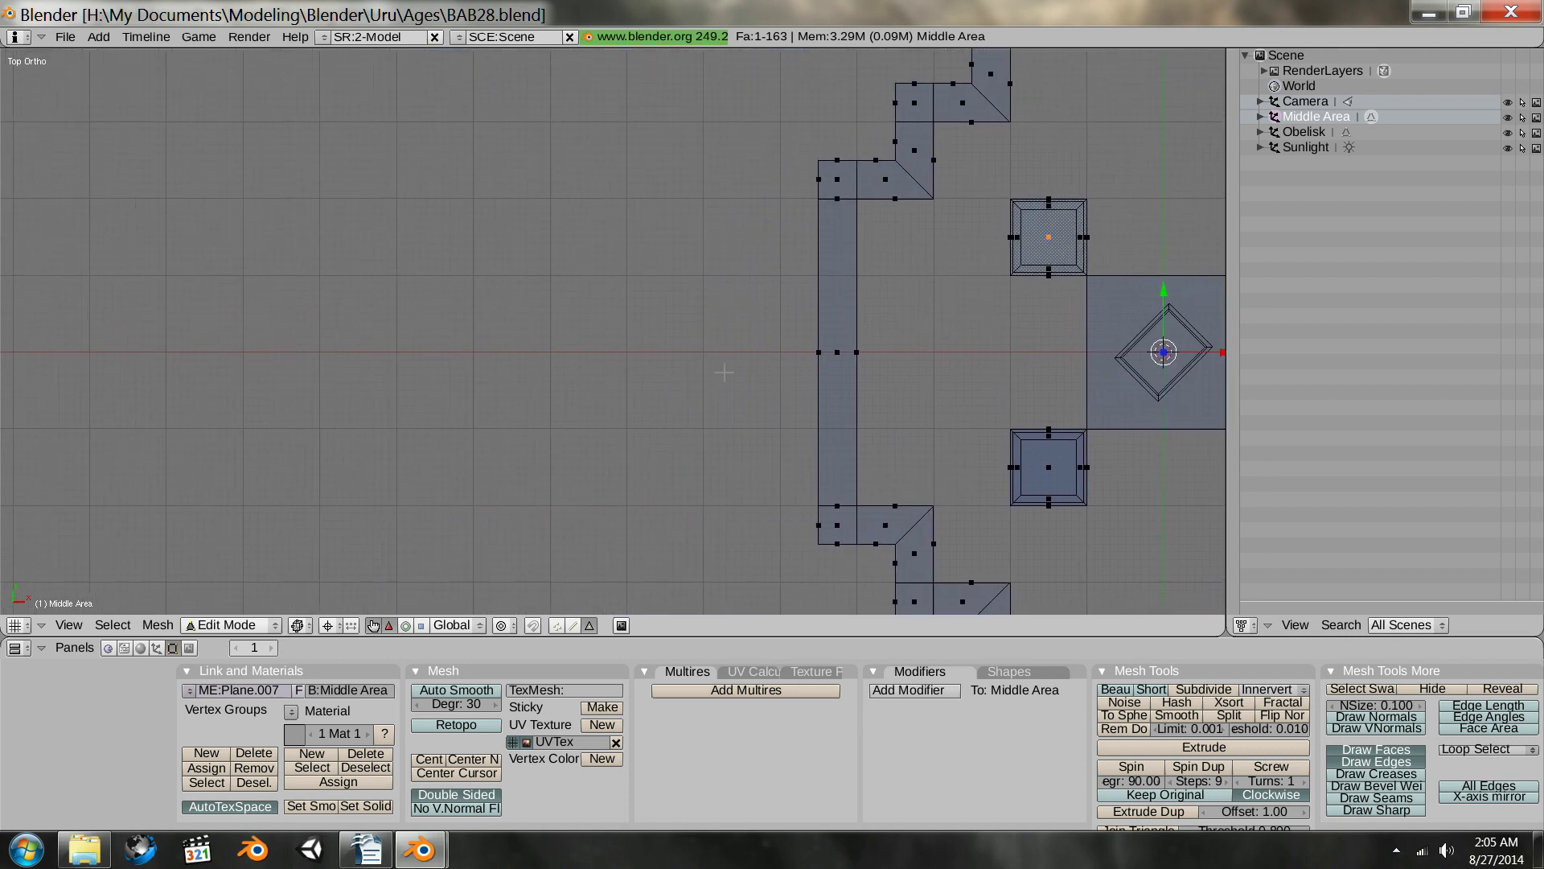
pyautogui.click(629, 350)
pyautogui.scroll(6, 634, 368)
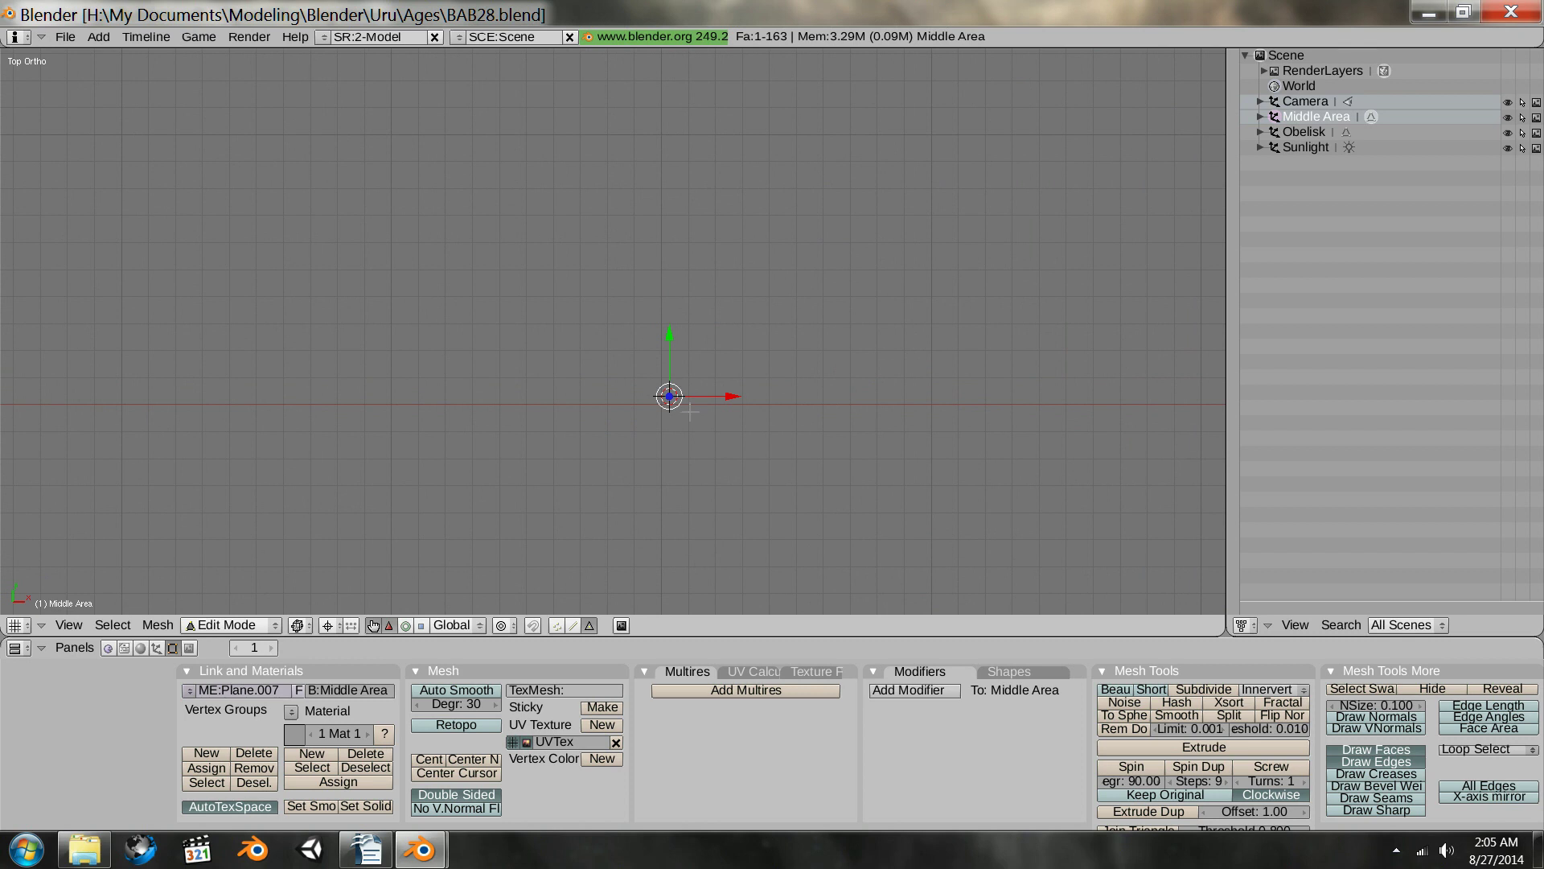
pyautogui.hotkey('shift', 's')
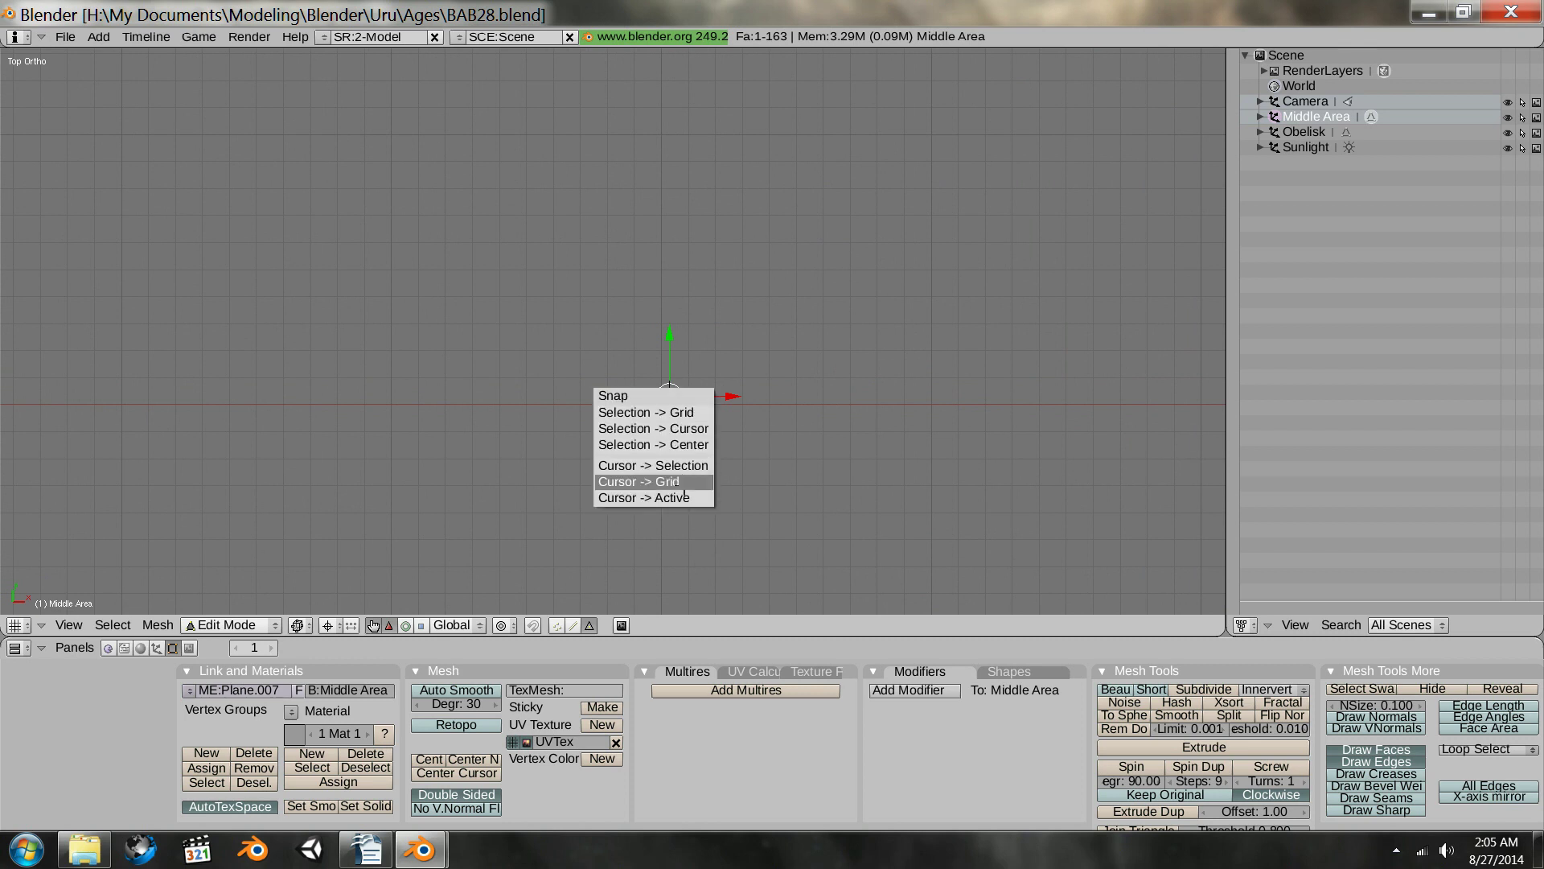
pyautogui.click(683, 486)
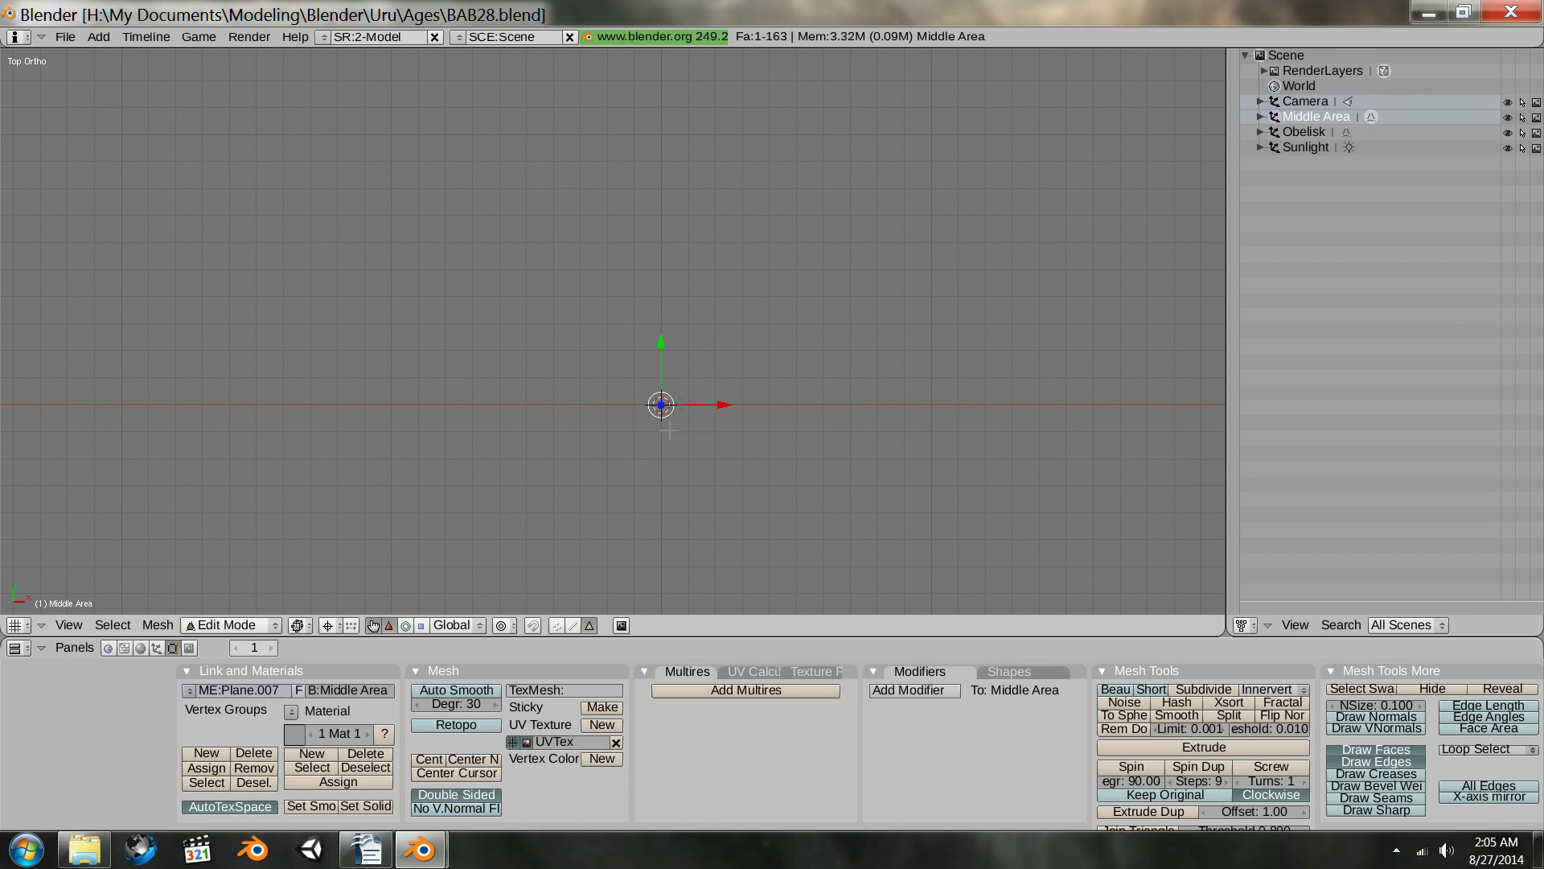
# - Add a plane at the 3D cursor within the Middle Area mesh
pyautogui.press('space')
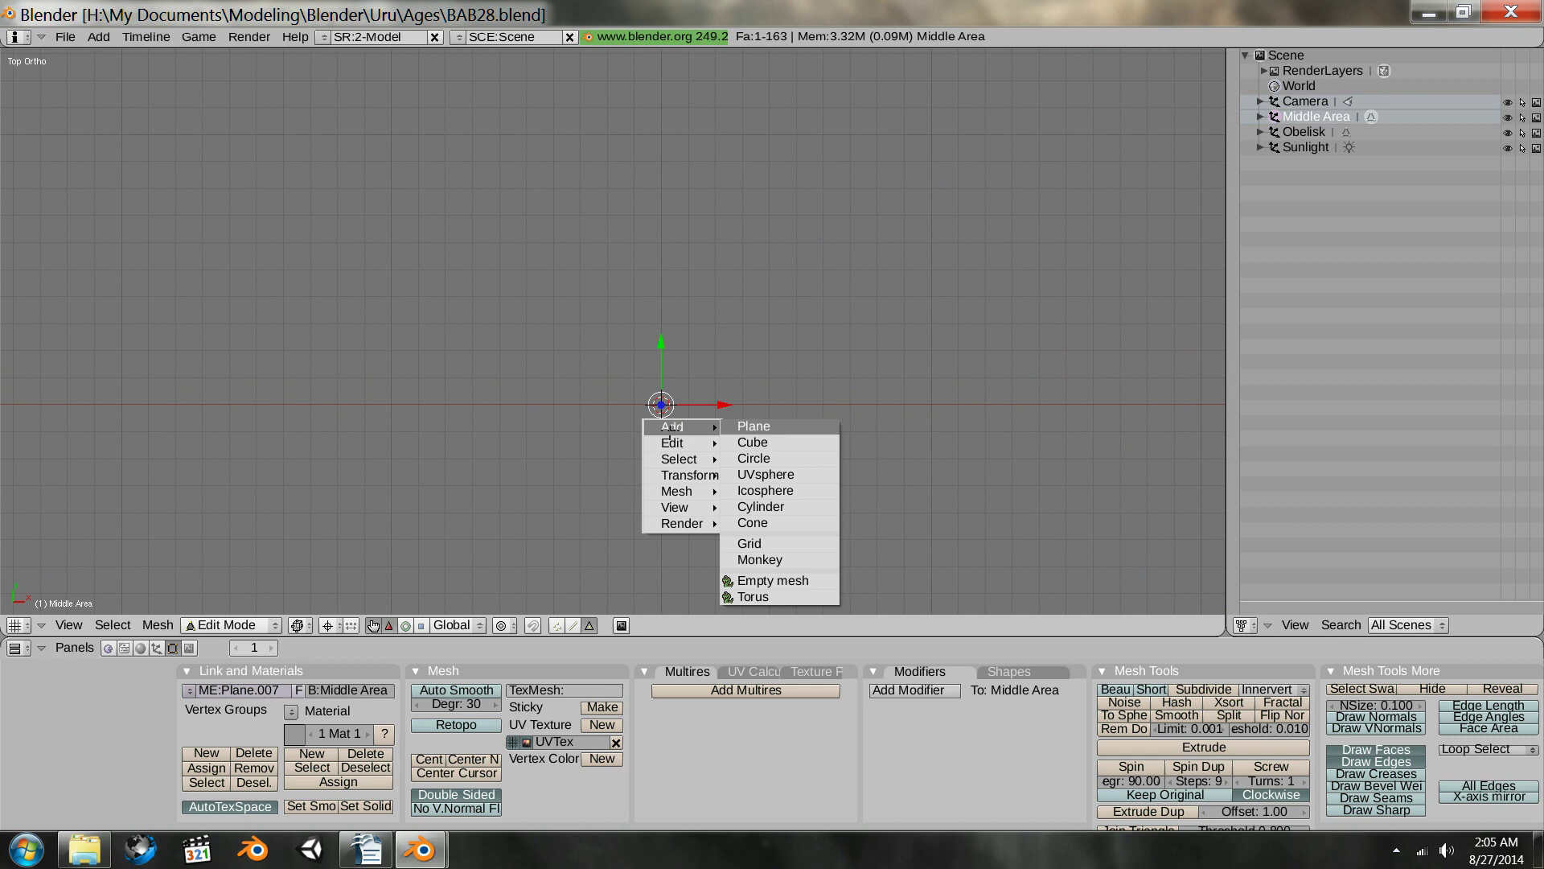
pyautogui.click(747, 427)
pyautogui.scroll(4, 747, 428)
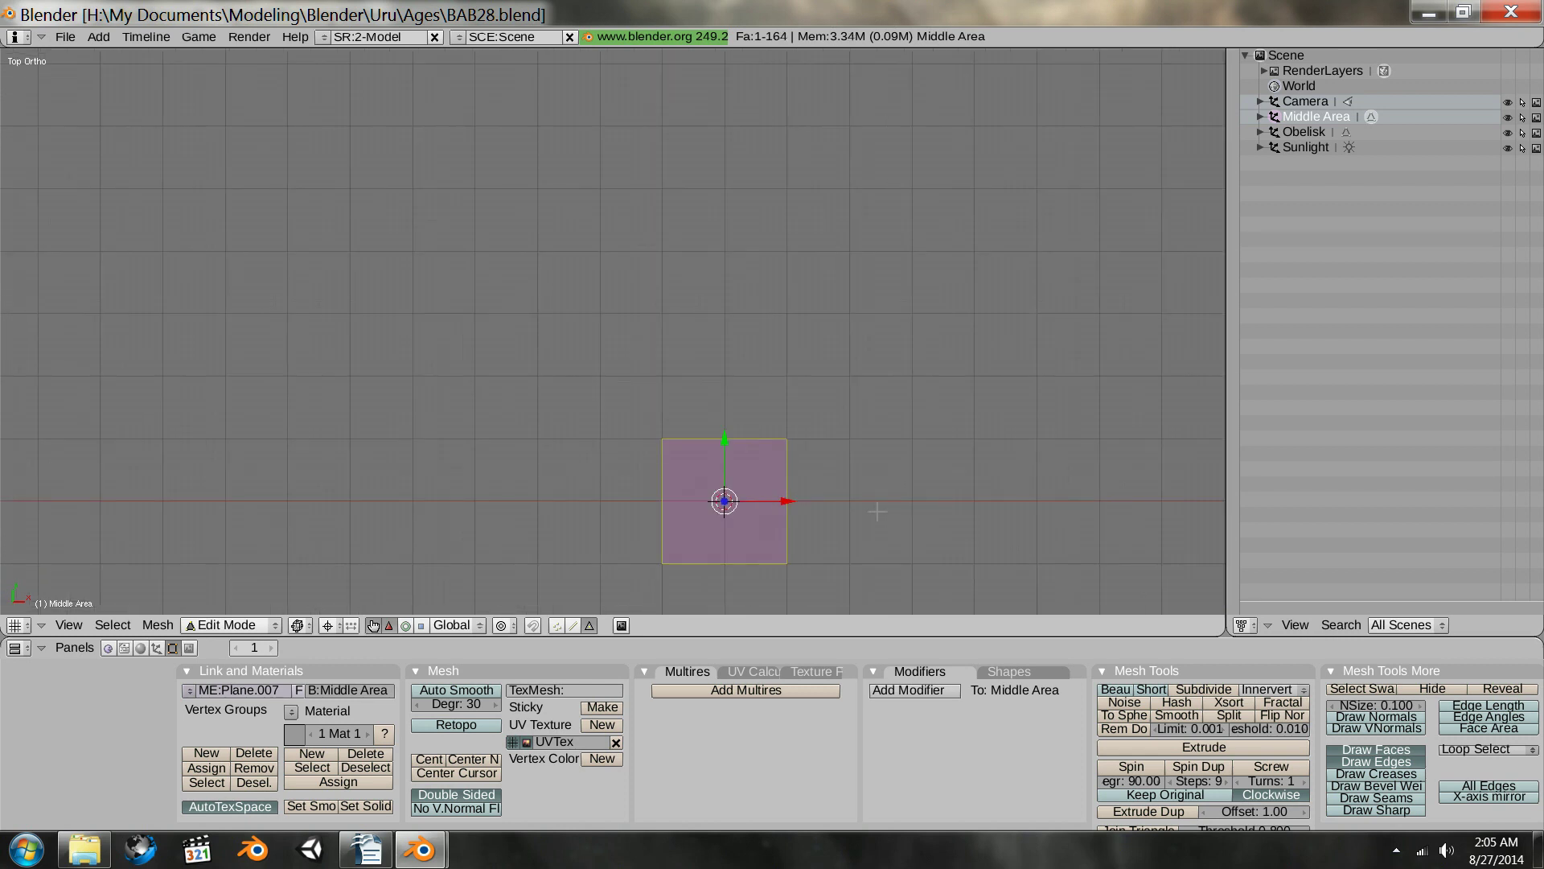
# - Examine the new plane's size against the grid squares and the rest of the area at several zoom levels
pyautogui.moveTo(875, 512); pyautogui.dragTo(644, 274, button='middle')
pyautogui.press('KP_7')
pyautogui.keyDown('shift'); pyautogui.moveTo(706, 399); pyautogui.dragTo(678, 292, button='middle'); pyautogui.keyUp('shift')
pyautogui.scroll(3, 678, 292)
pyautogui.keyDown('shift'); pyautogui.moveTo(681, 427); pyautogui.dragTo(554, 348, button='middle'); pyautogui.keyUp('shift')
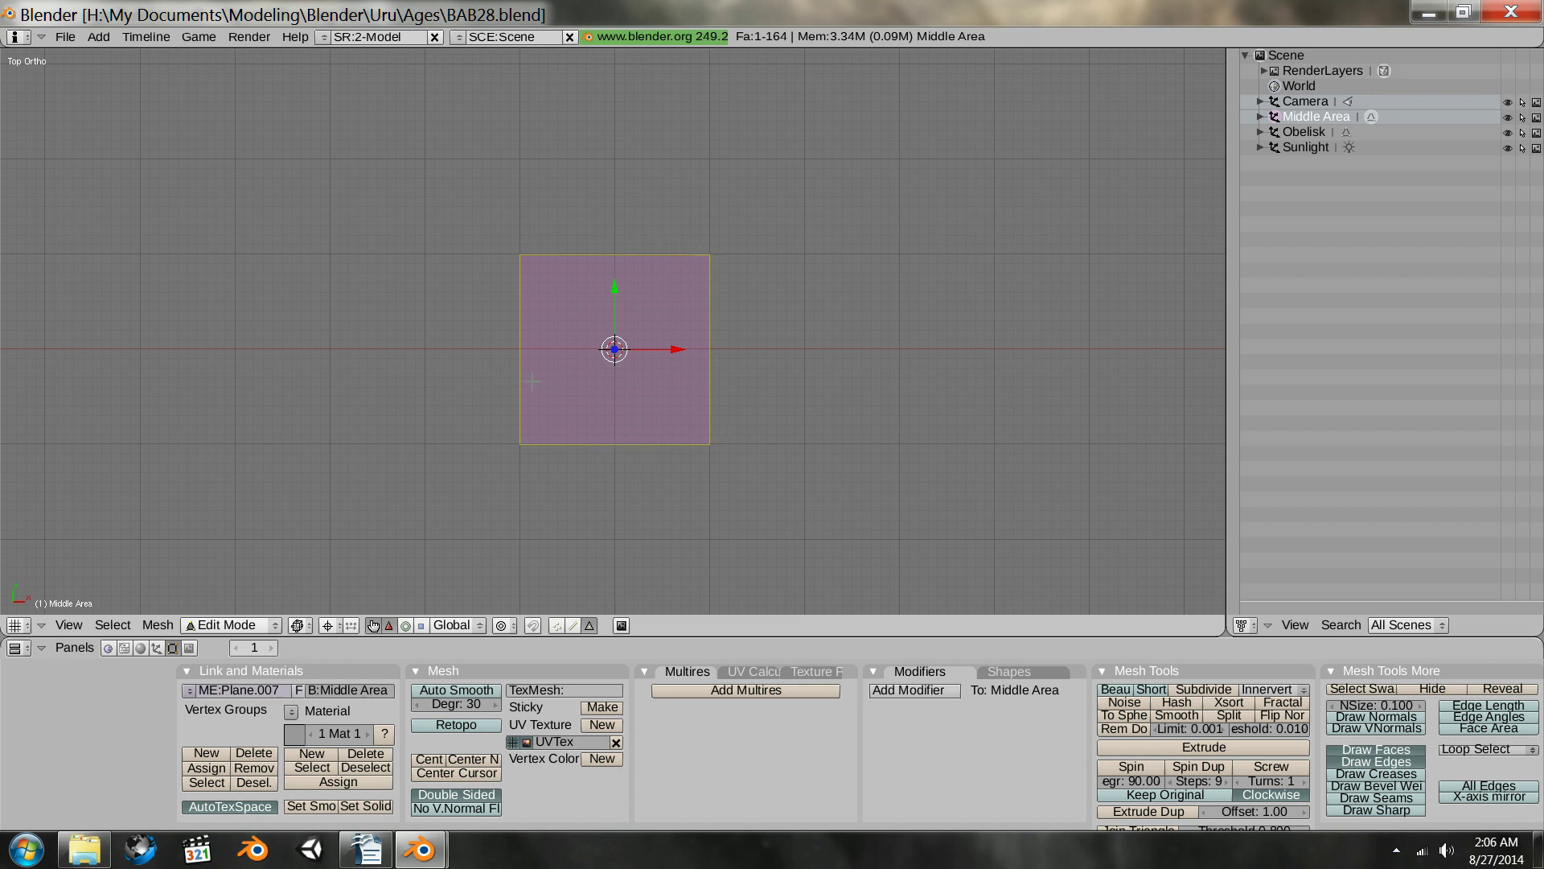
pyautogui.scroll(-10, 580, 343)
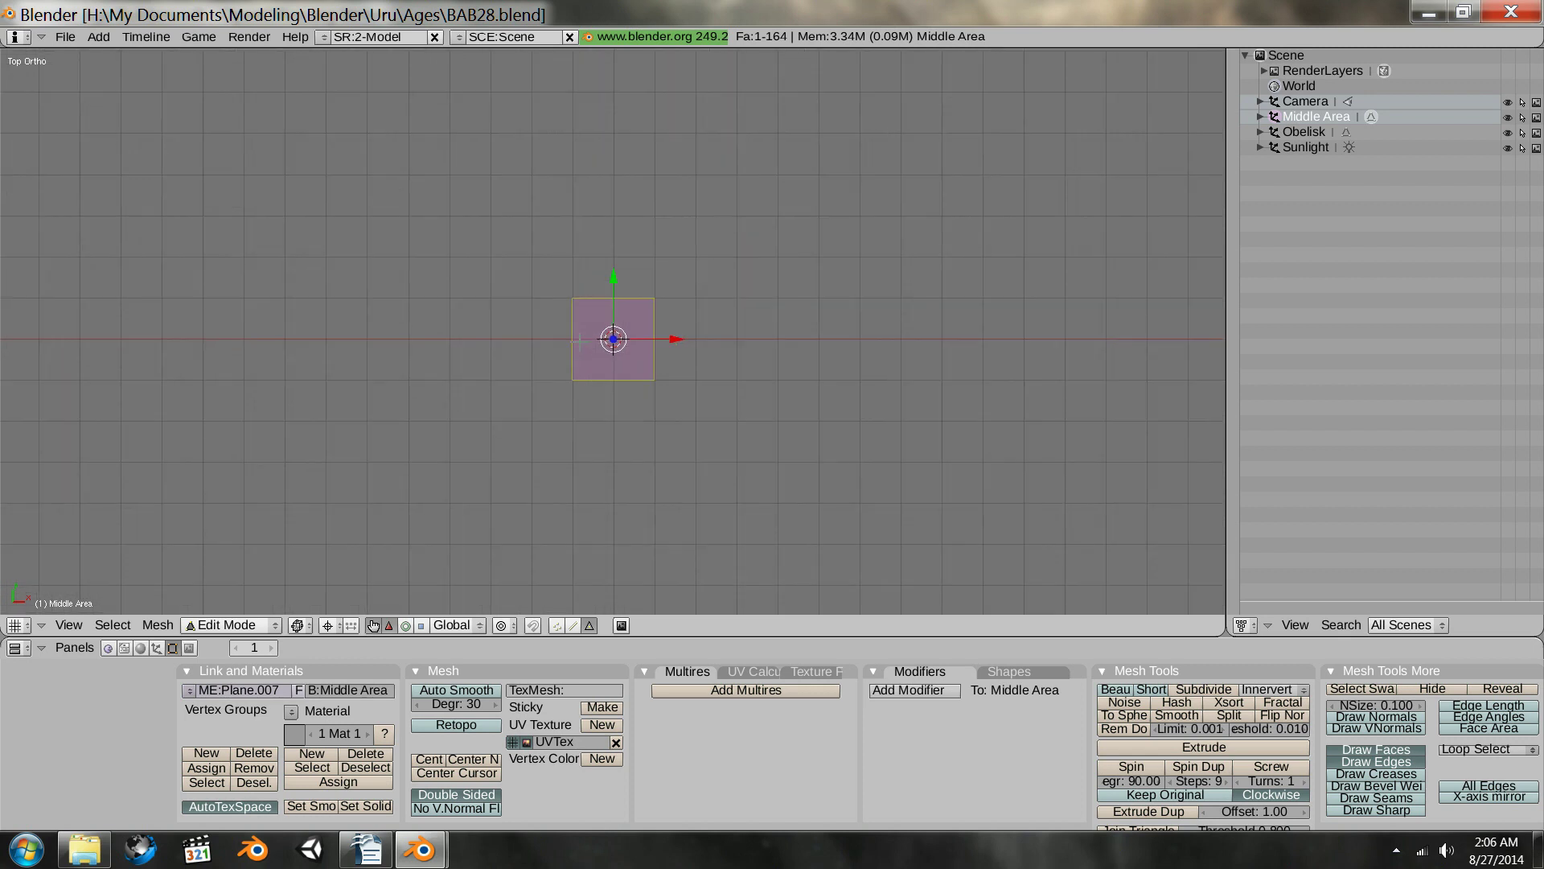
pyautogui.scroll(-6, 580, 343)
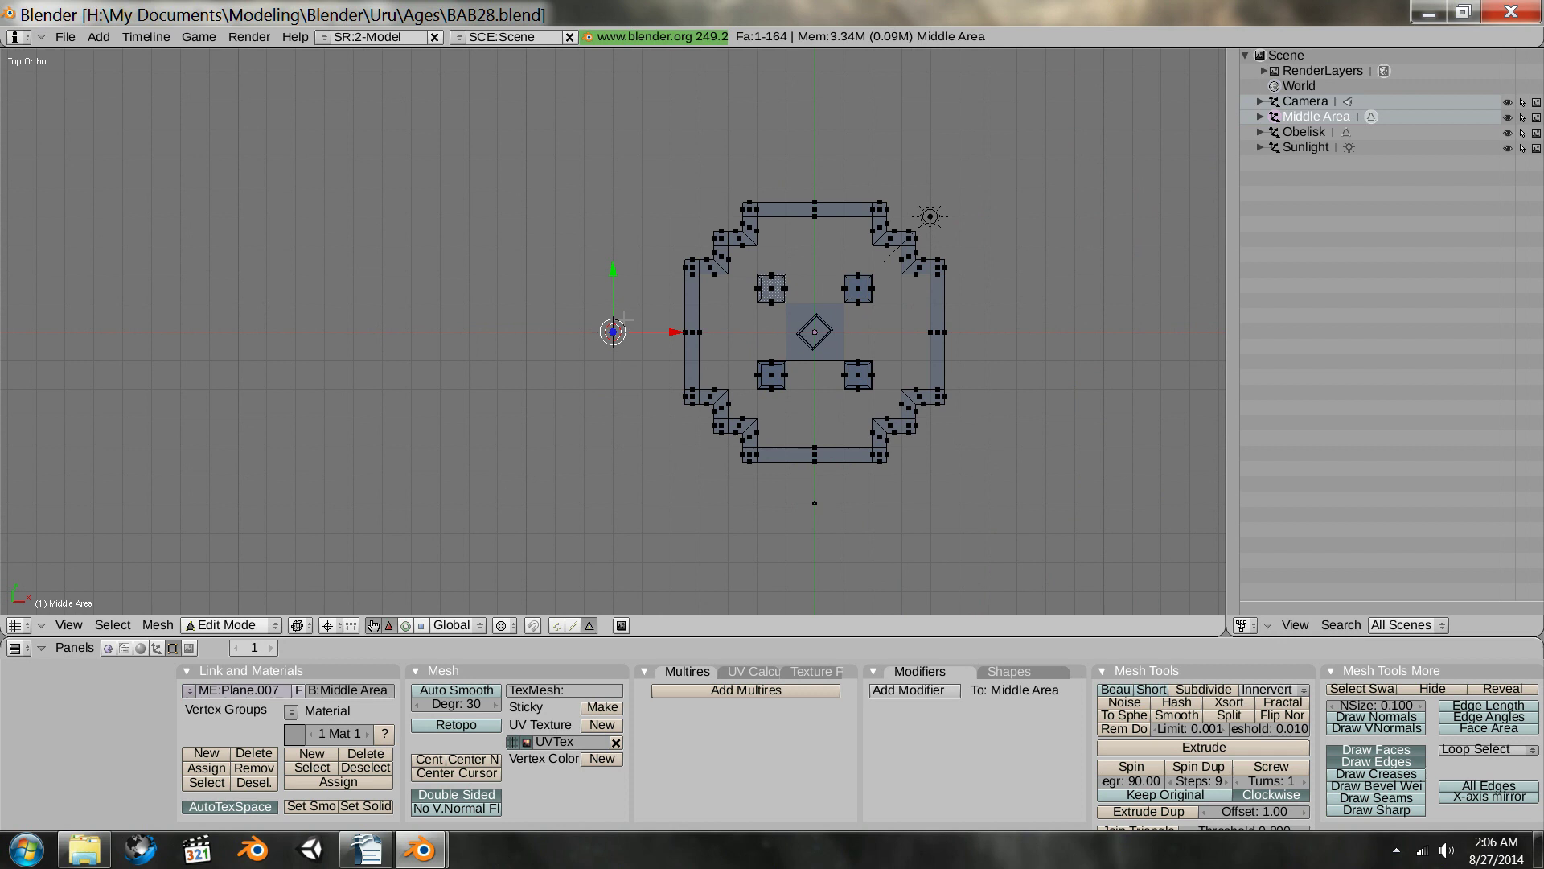
pyautogui.scroll(-10, 613, 331)
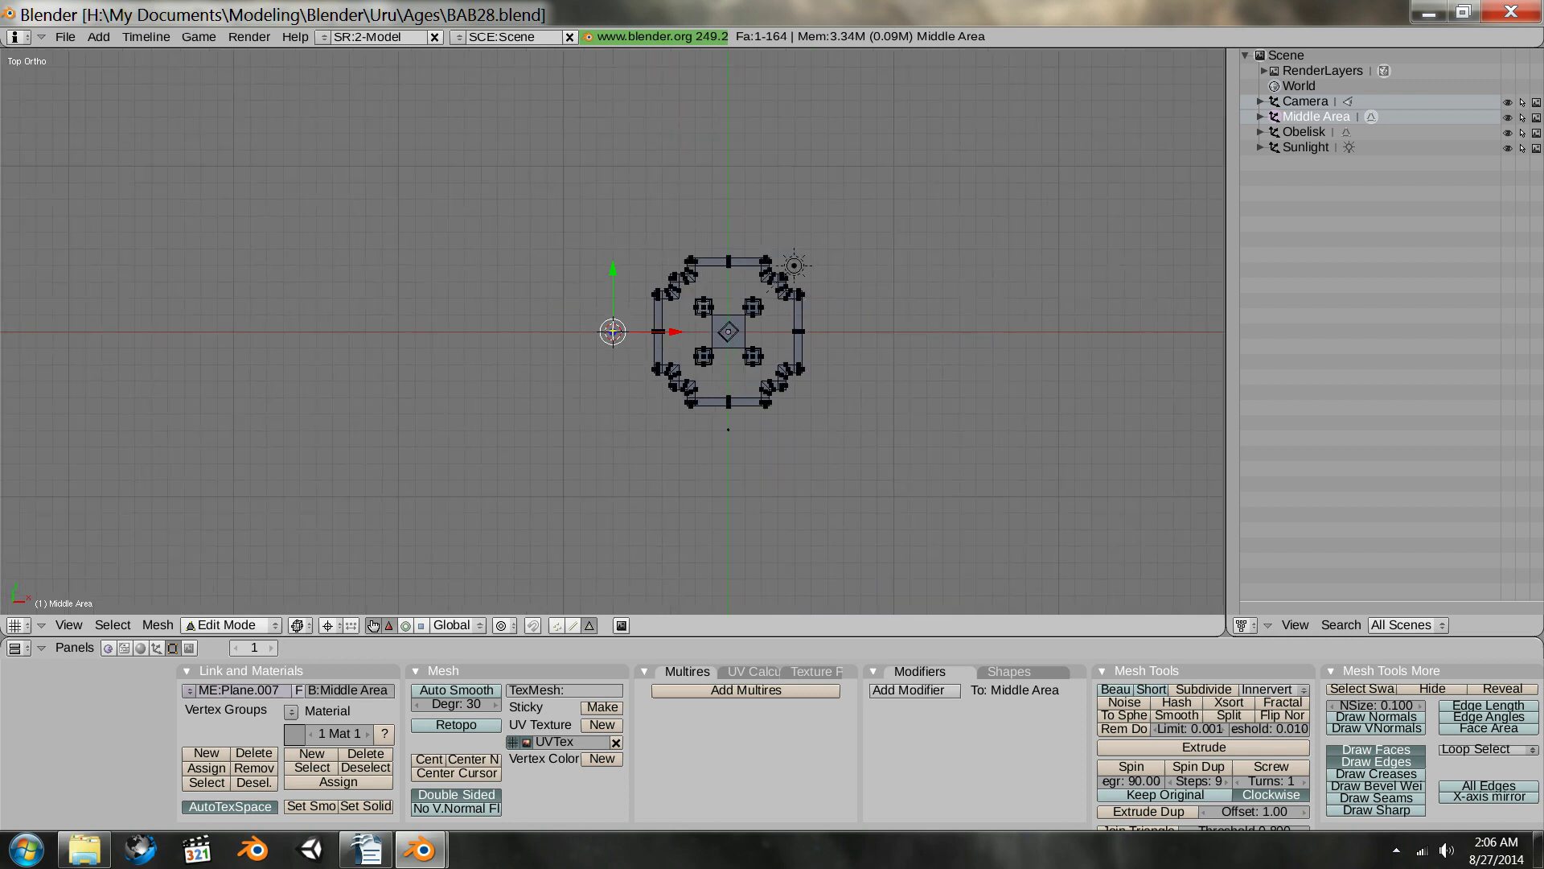
pyautogui.scroll(-4, 613, 331)
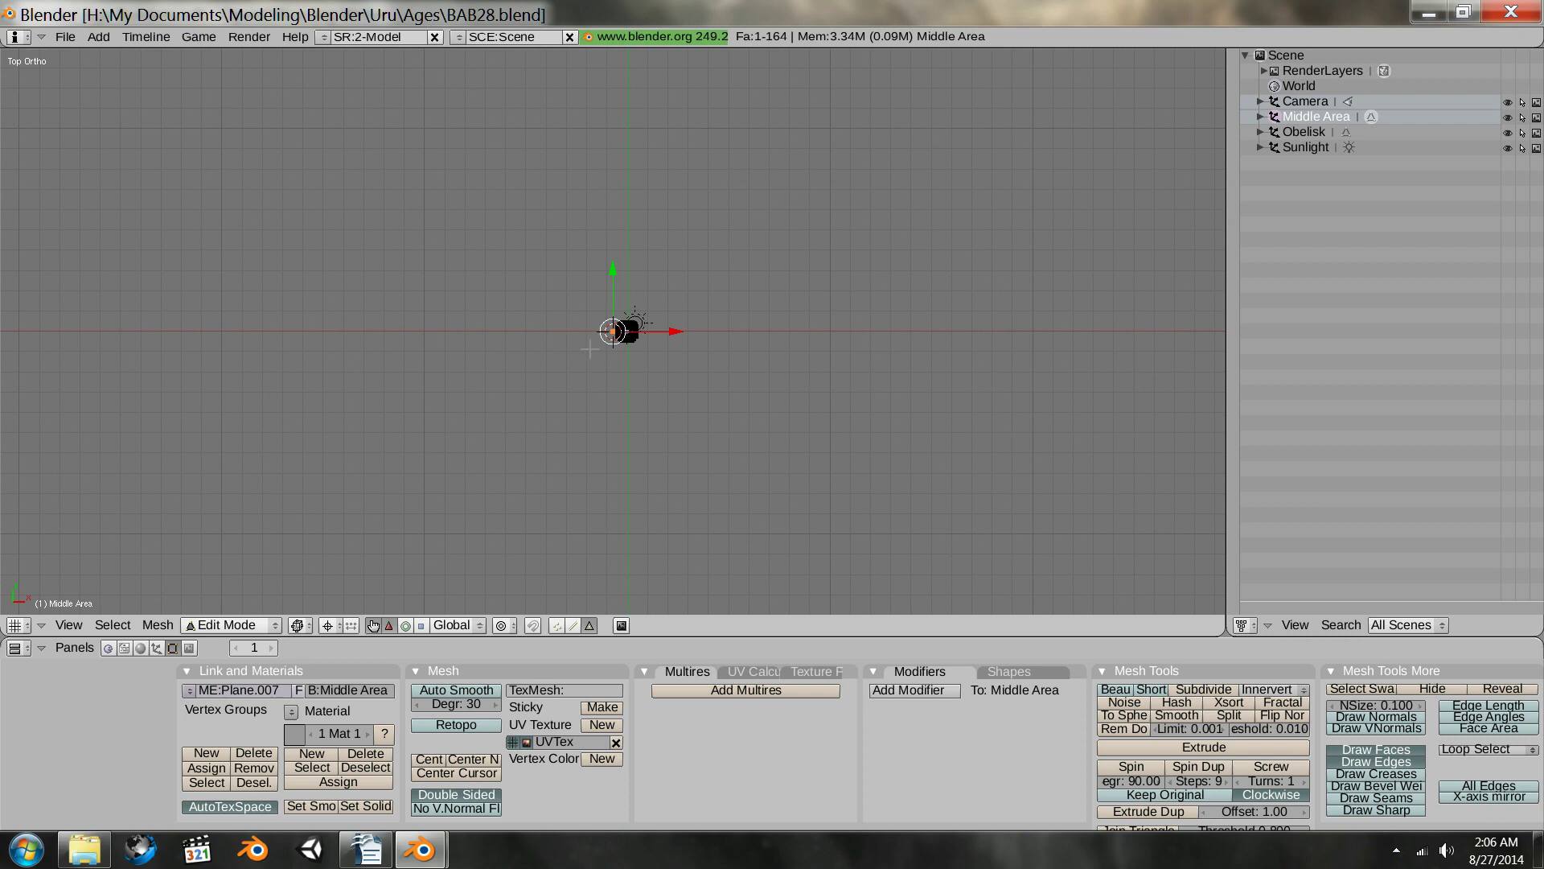
pyautogui.scroll(10, 589, 348)
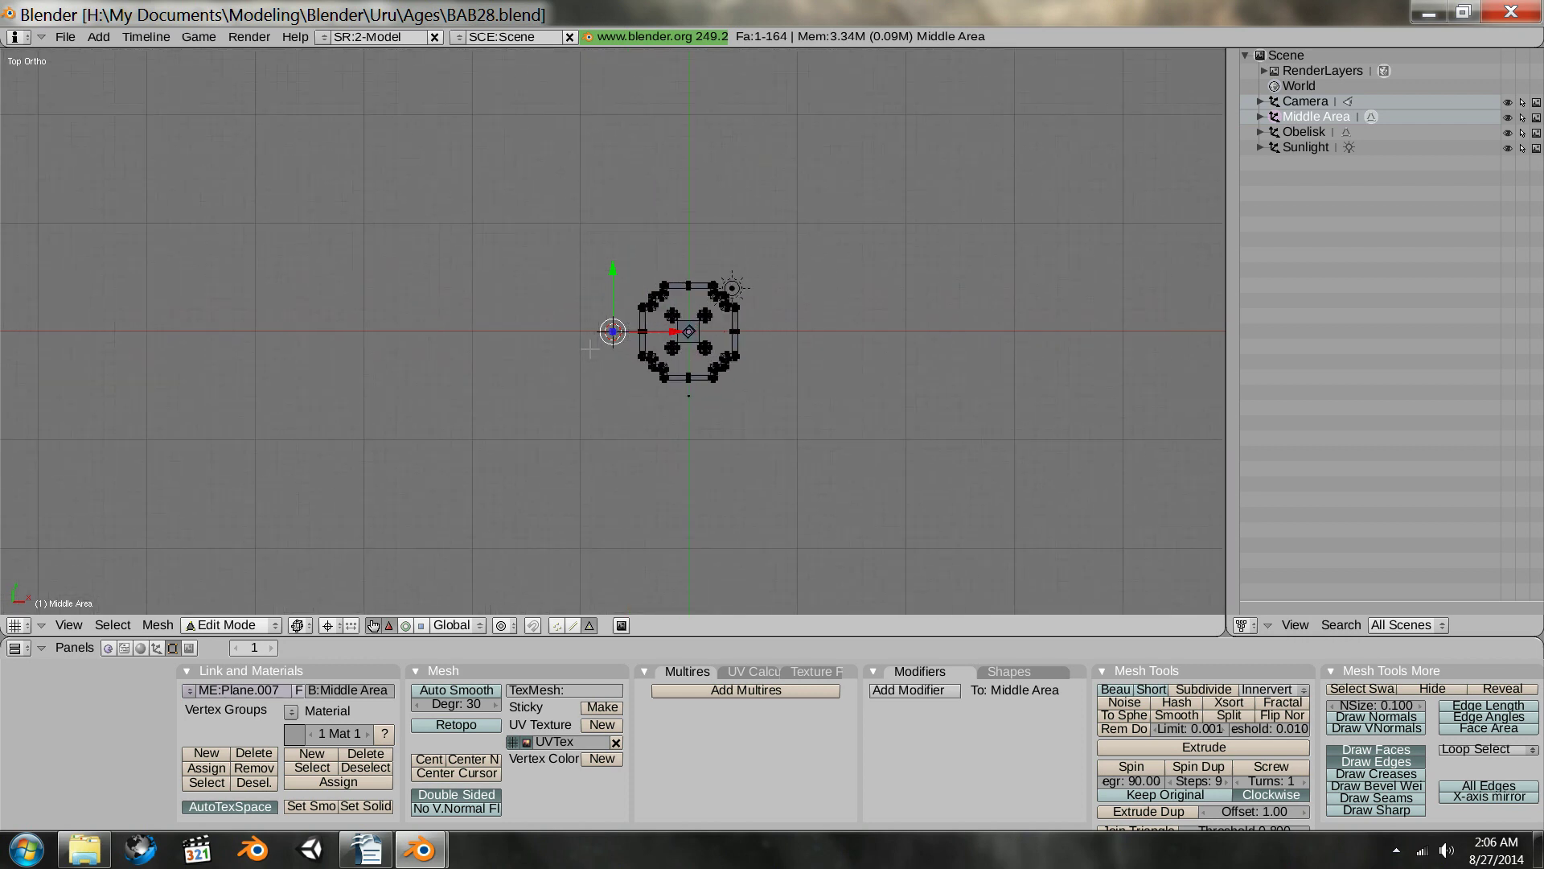
# - Examine the plane against the grid squares at several zoom levels and check its transform properties in Edit Mode
pyautogui.scroll(8, 609, 347)
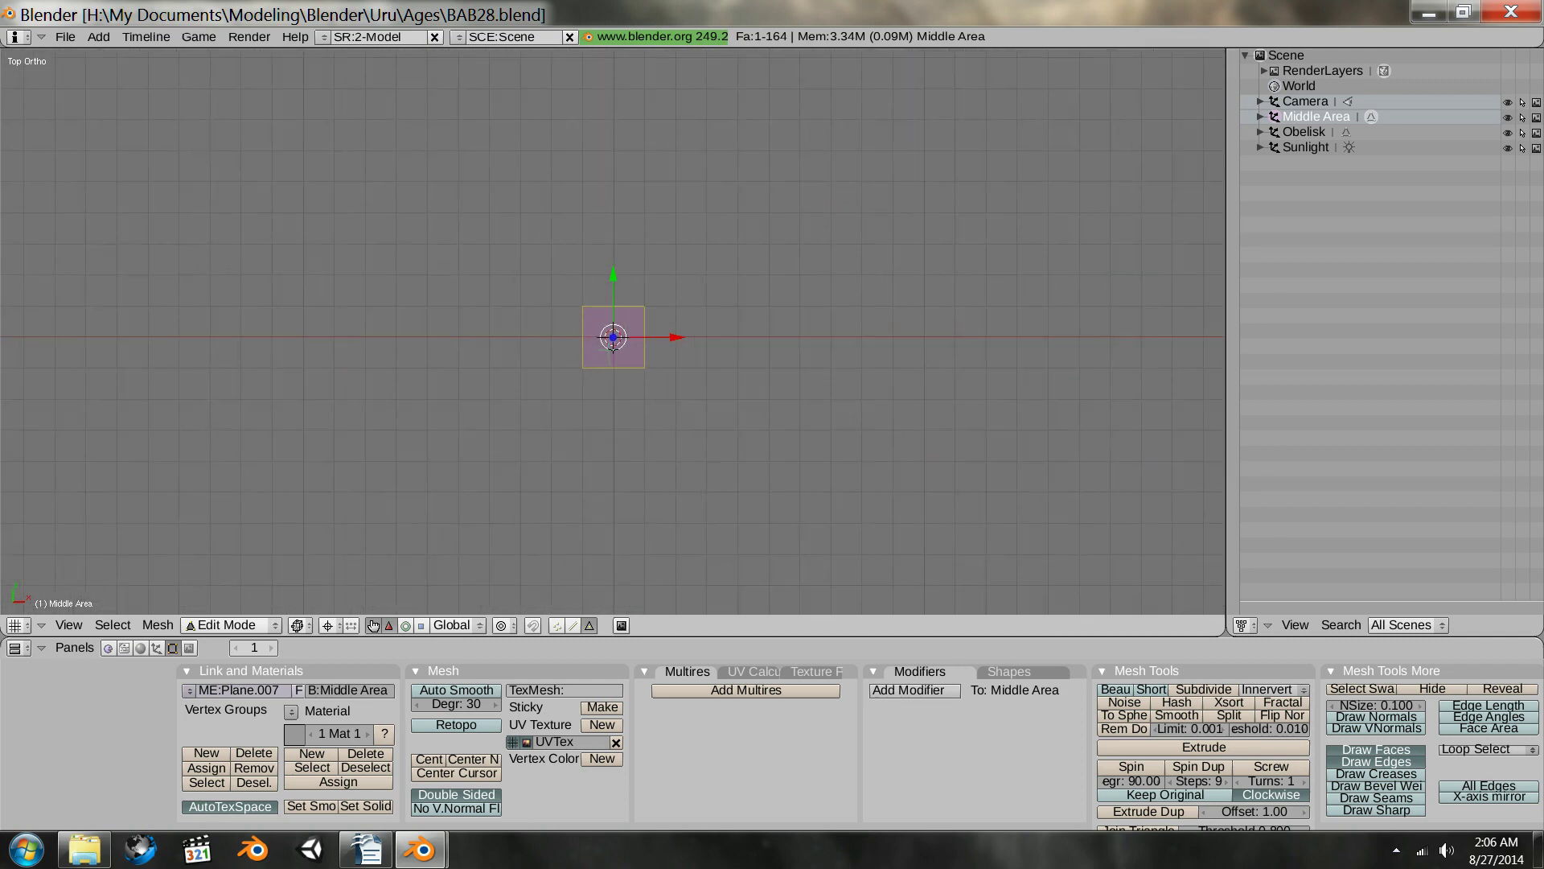
pyautogui.scroll(2, 611, 346)
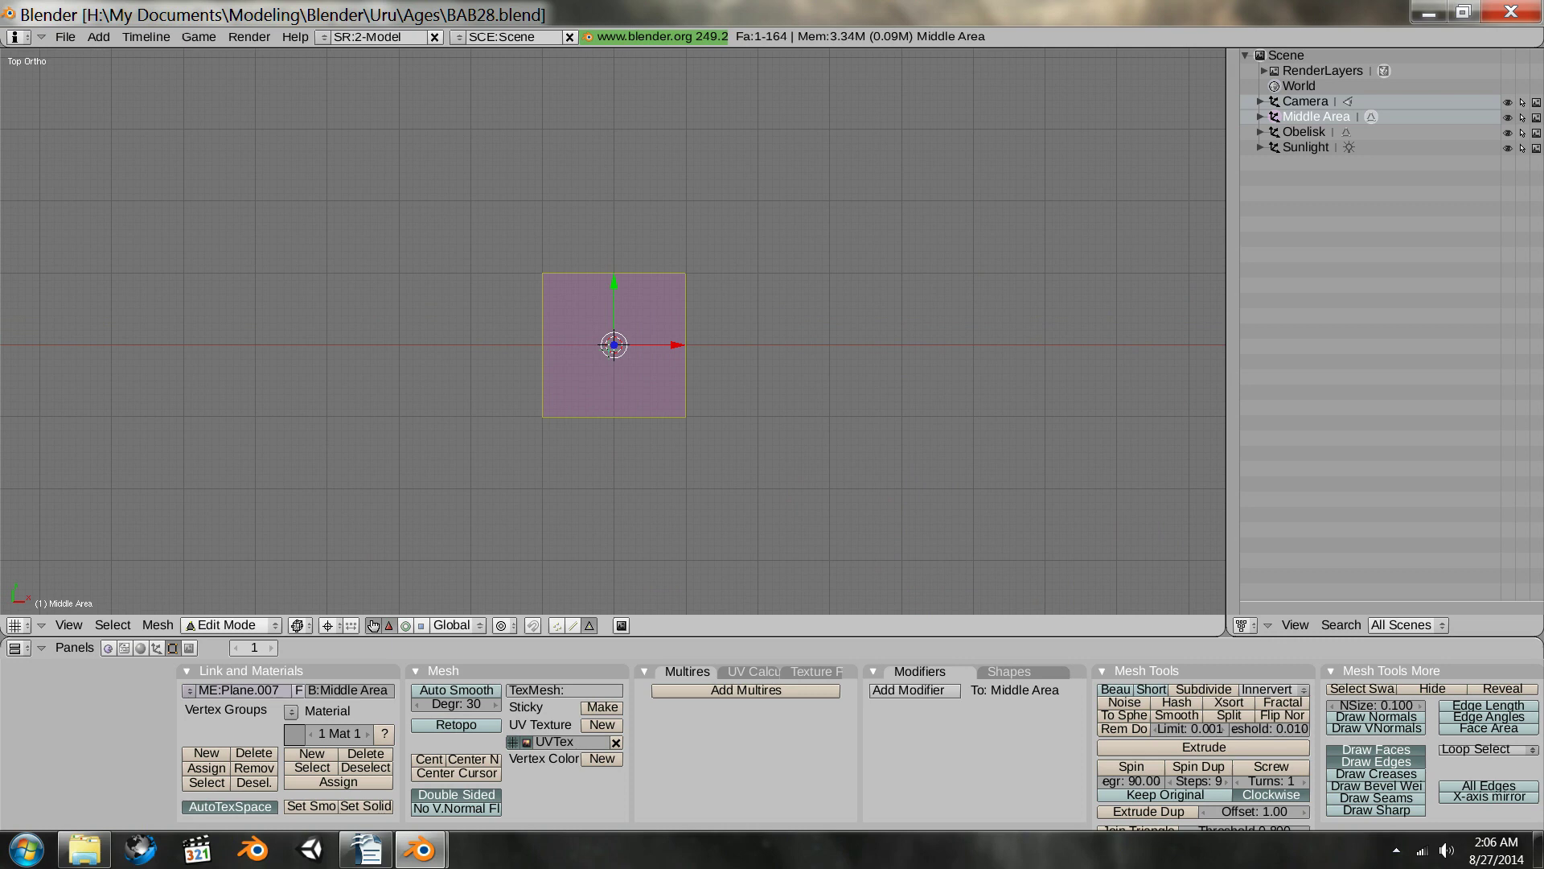
pyautogui.scroll(6, 602, 358)
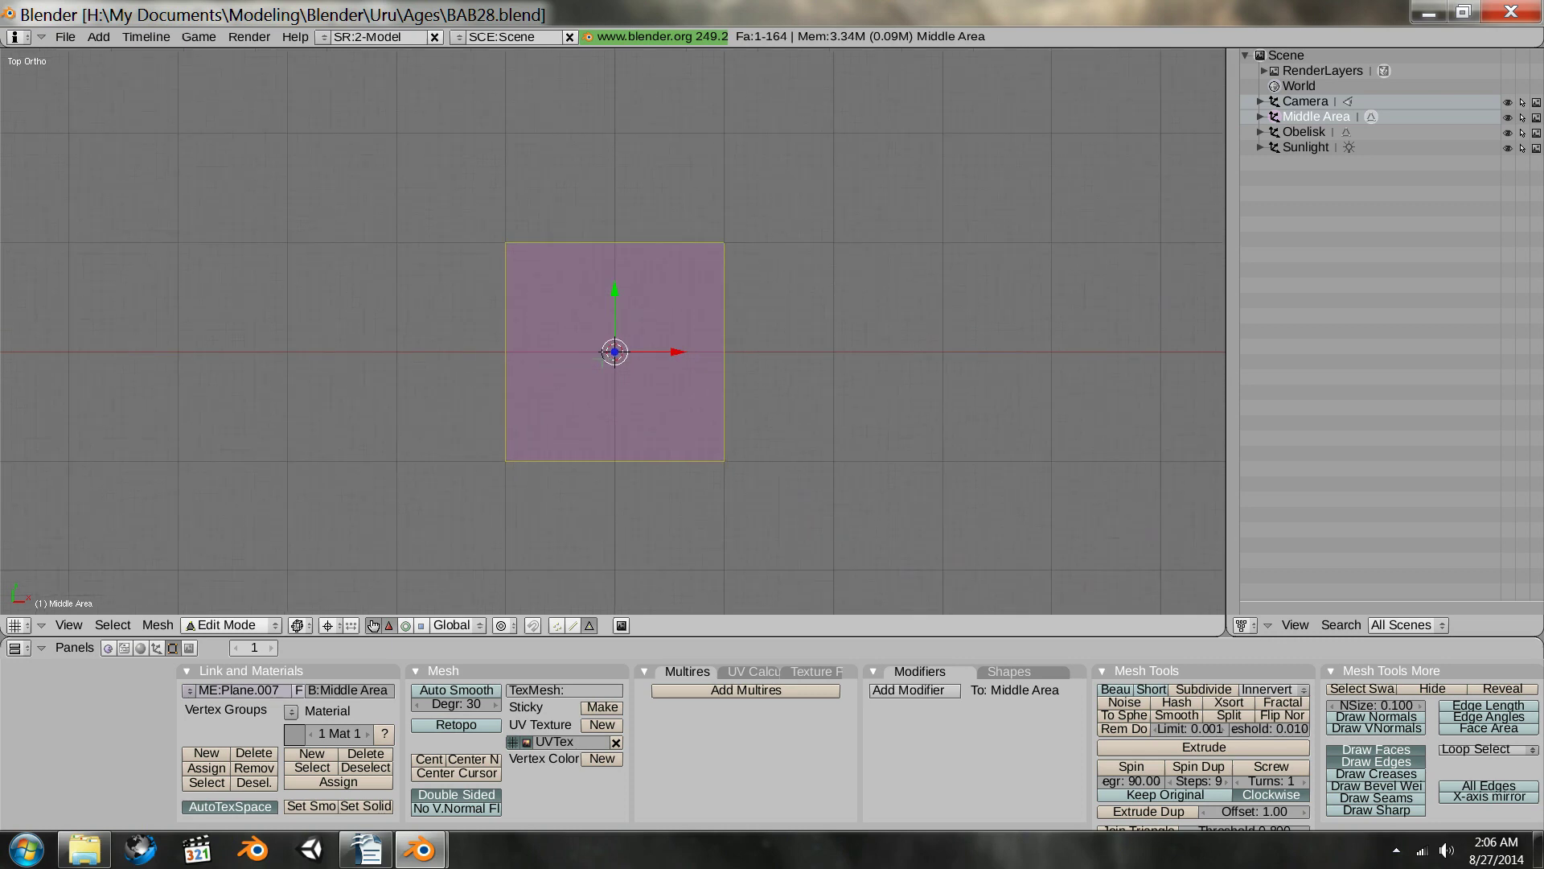
pyautogui.scroll(-5, 511, 310)
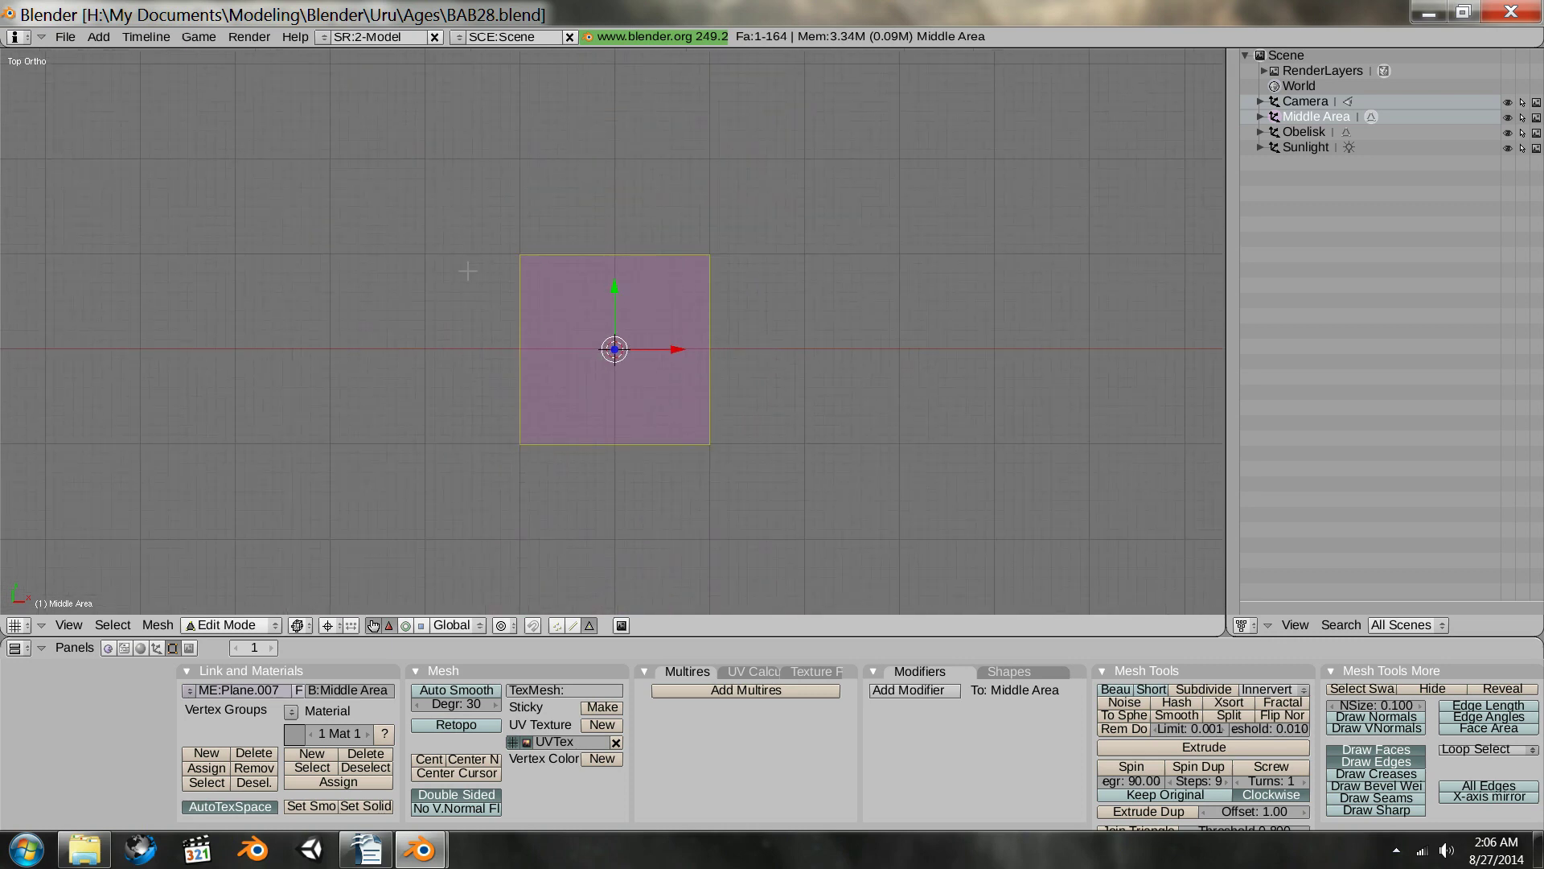
pyautogui.press('n')
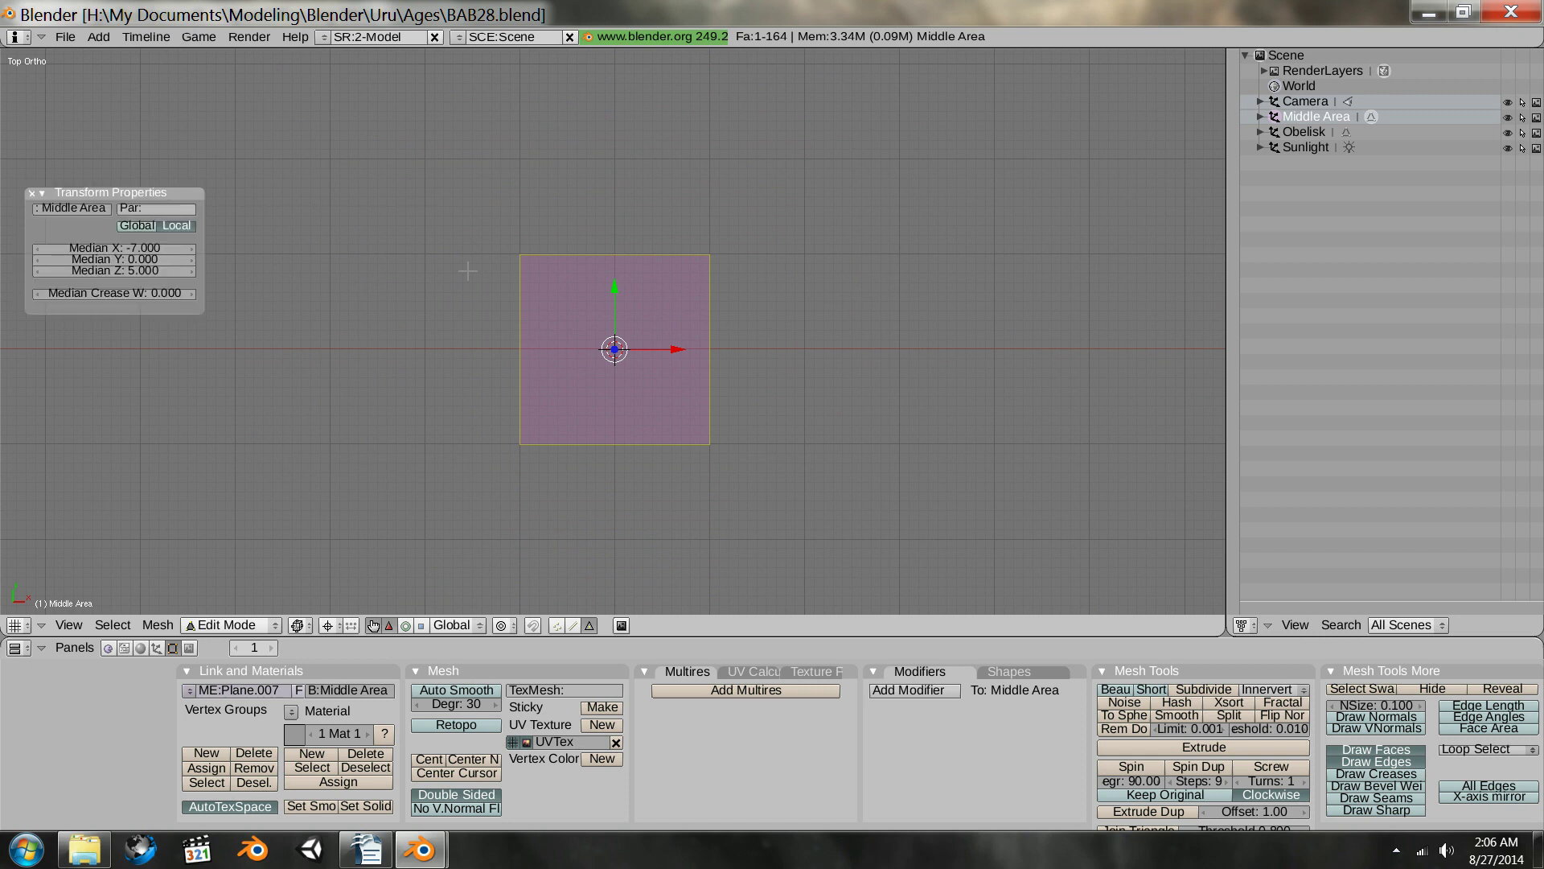
pyautogui.scroll(-7, 614, 302)
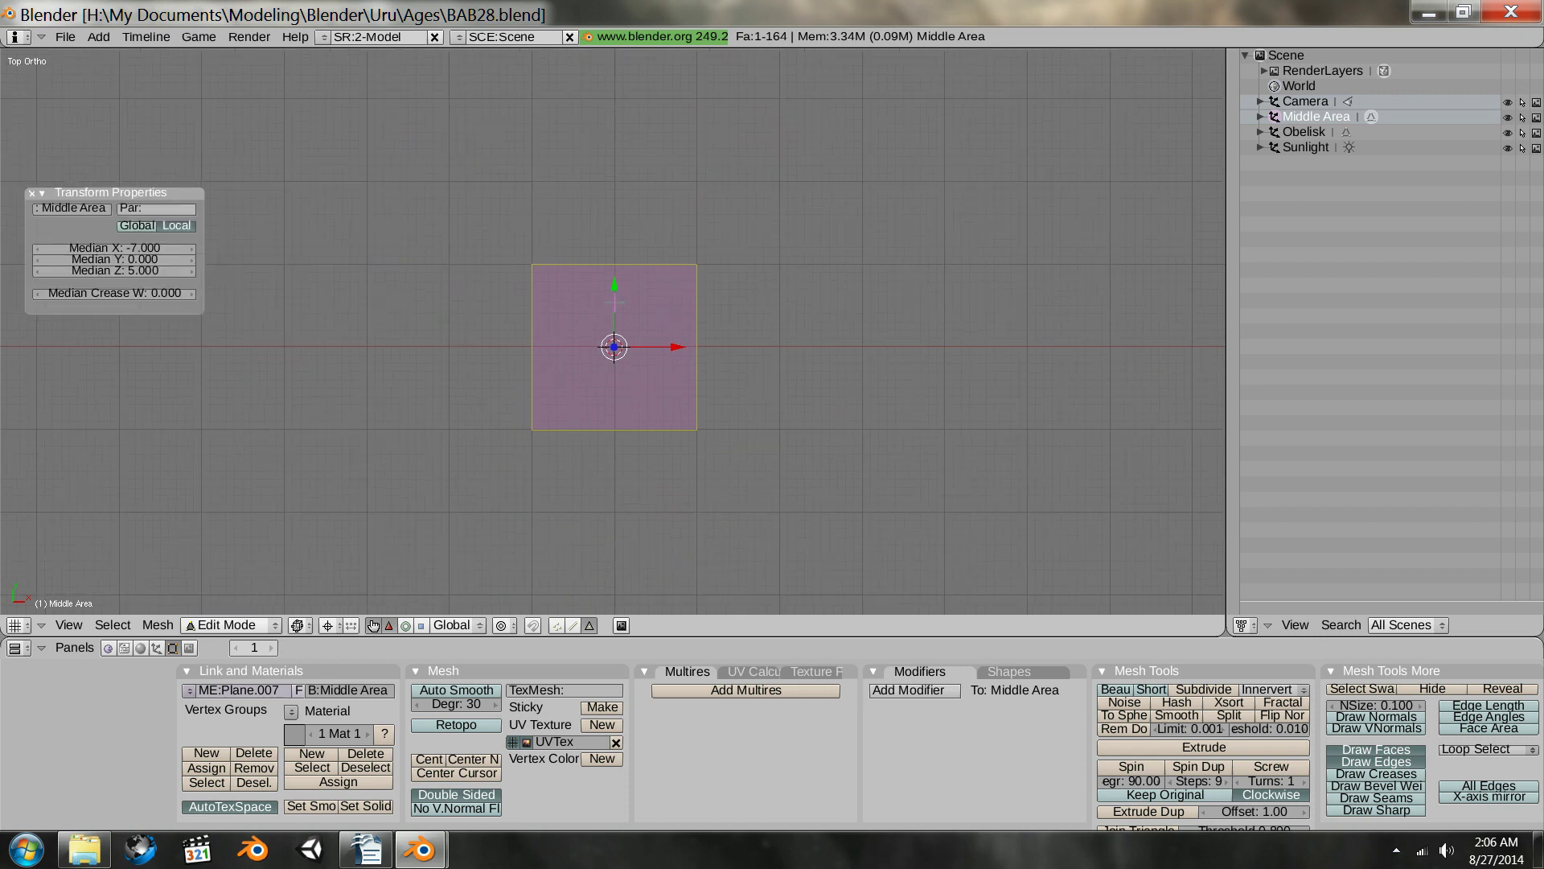
pyautogui.scroll(-7, 614, 303)
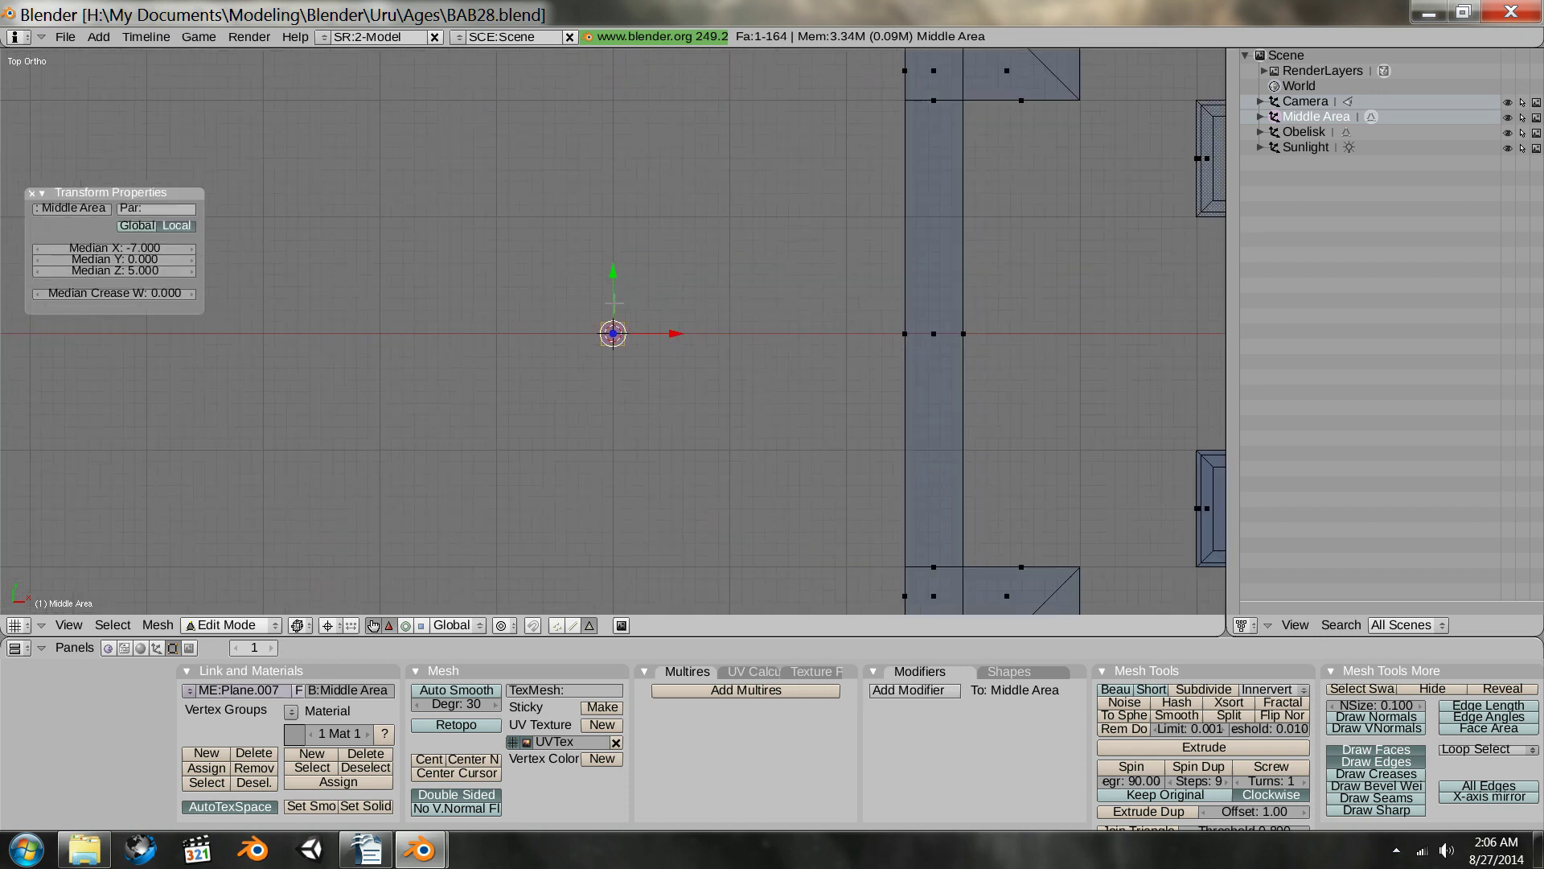
pyautogui.scroll(3, 613, 302)
pyautogui.scroll(6, 613, 303)
pyautogui.scroll(-4, 614, 302)
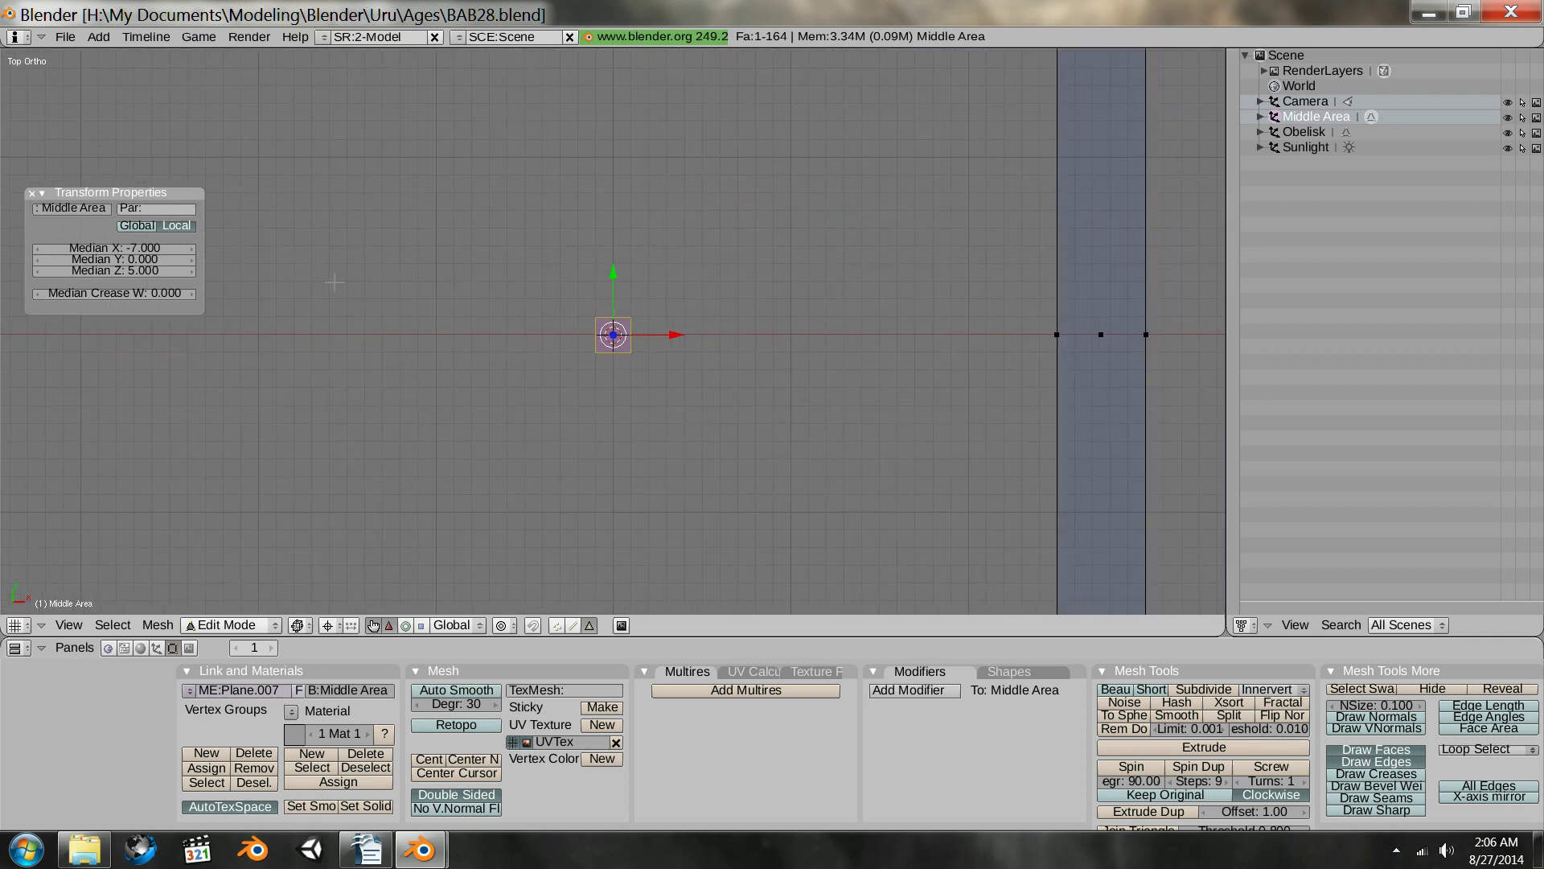
pyautogui.press('n')
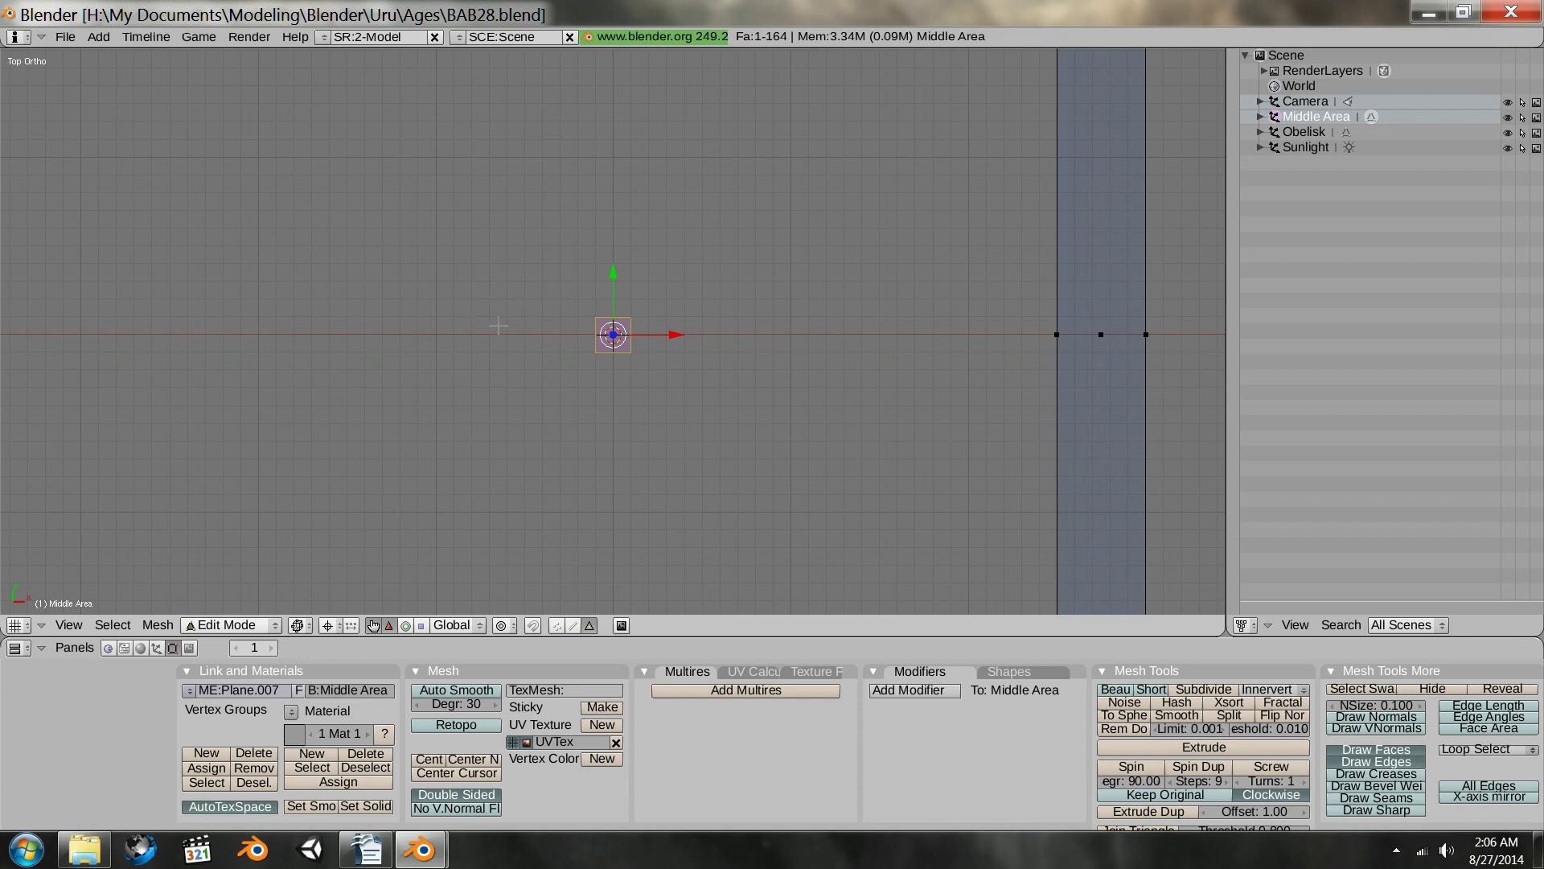
# - Compare the plane's size with the outer wall, pillar bases and central platform from the top view
pyautogui.scroll(-5, 534, 335)
pyautogui.scroll(-2, 534, 335)
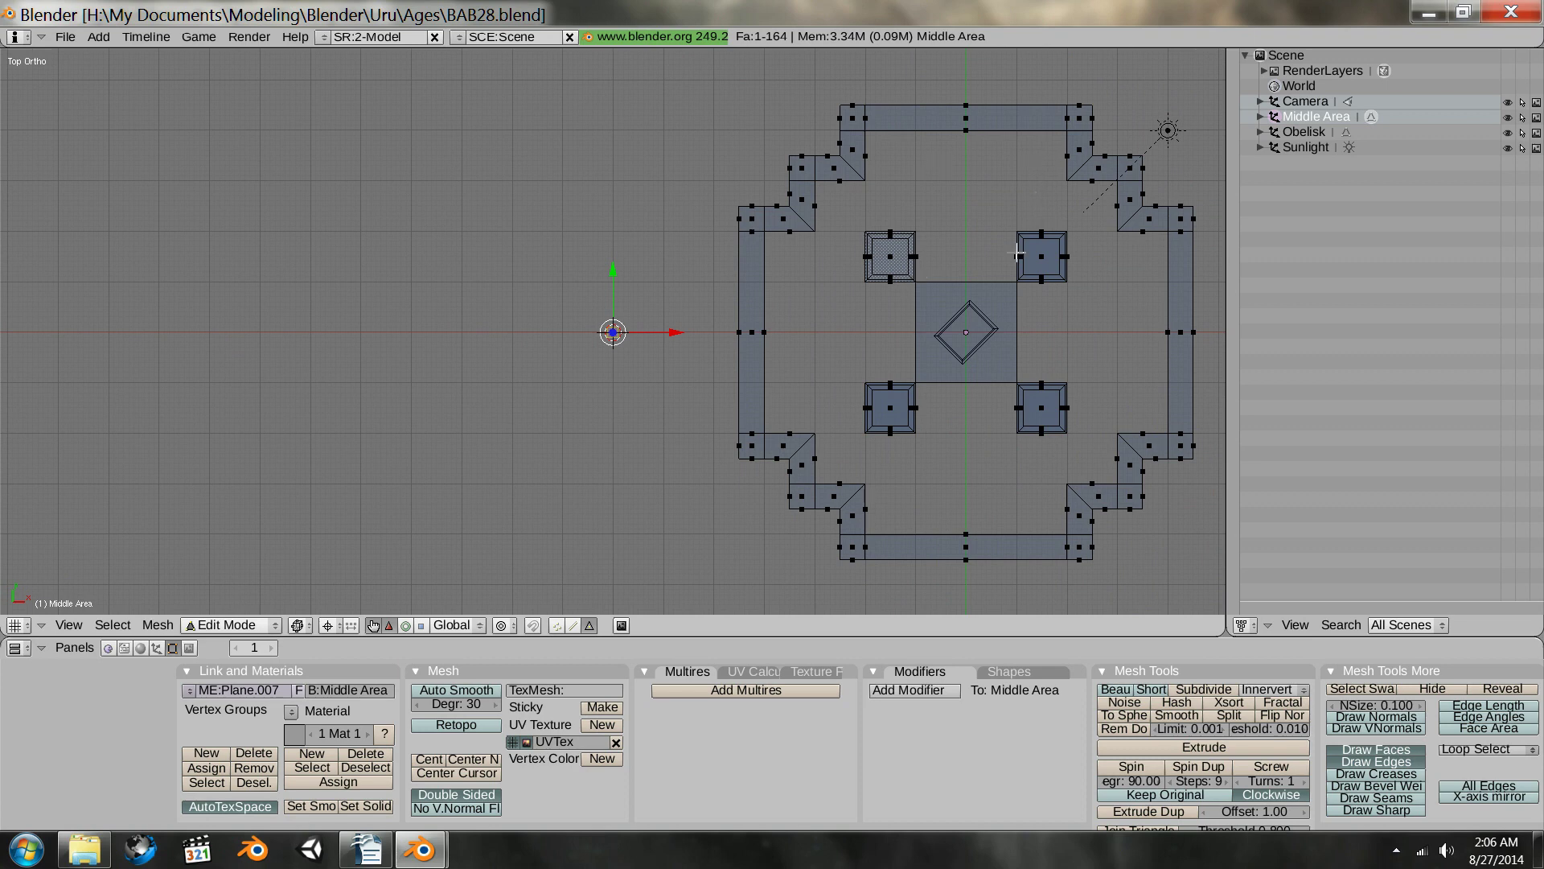
pyautogui.scroll(5, 1006, 275)
pyautogui.keyDown('shift'); pyautogui.moveTo(945, 318); pyautogui.dragTo(786, 355, button='middle'); pyautogui.keyUp('shift')
pyautogui.scroll(-2, 804, 349)
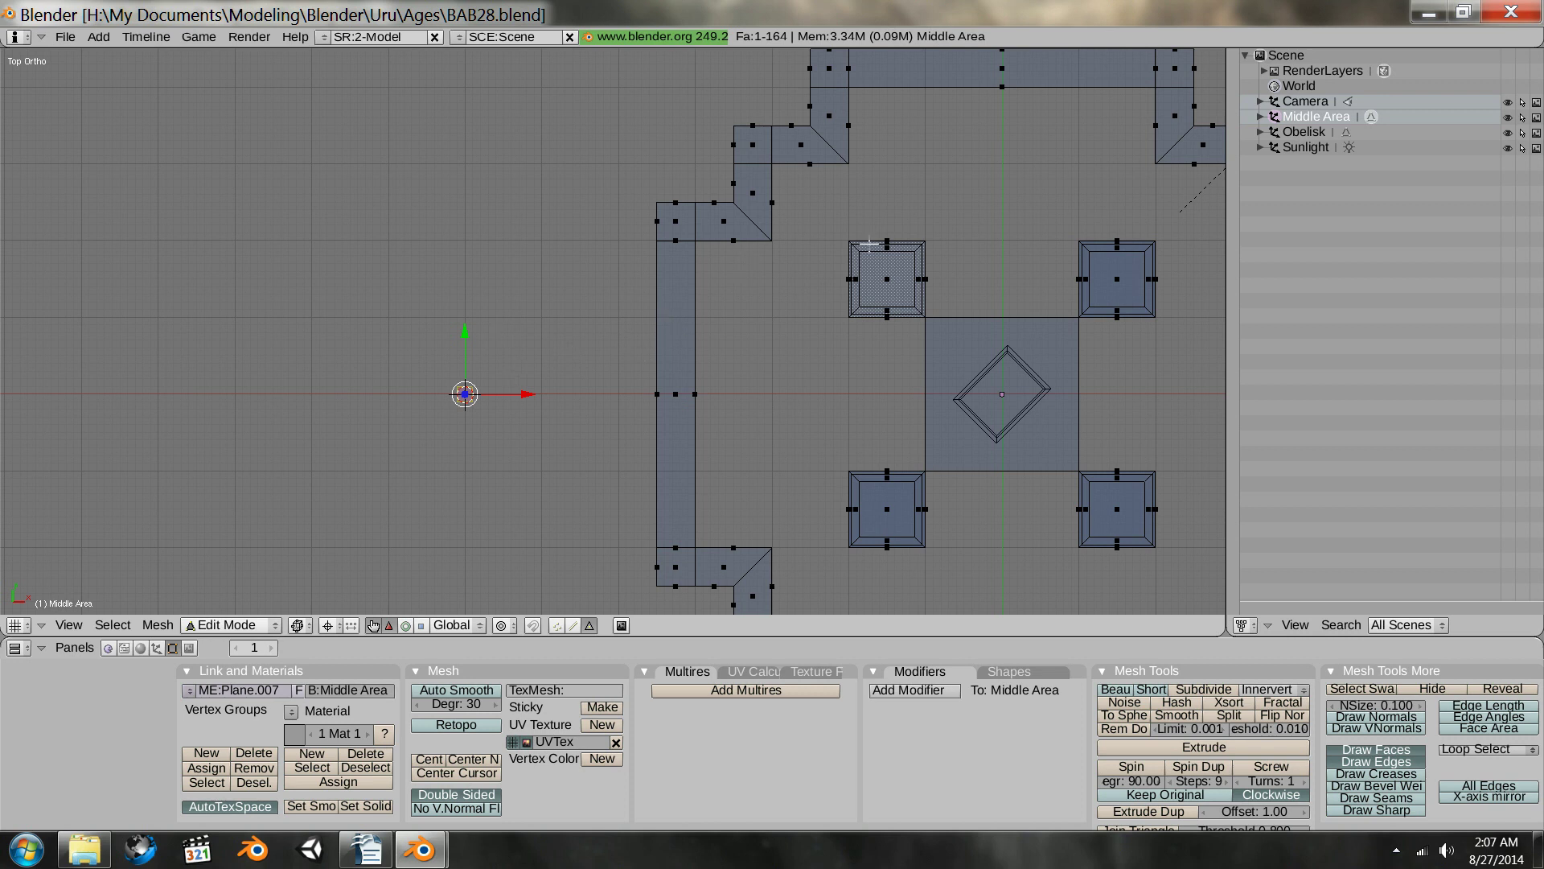
pyautogui.keyDown('shift'); pyautogui.moveTo(587, 398); pyautogui.dragTo(293, 410, button='middle'); pyautogui.keyUp('shift')
pyautogui.scroll(6, 740, 370)
pyautogui.scroll(3, 740, 370)
pyautogui.scroll(-4, 823, 387)
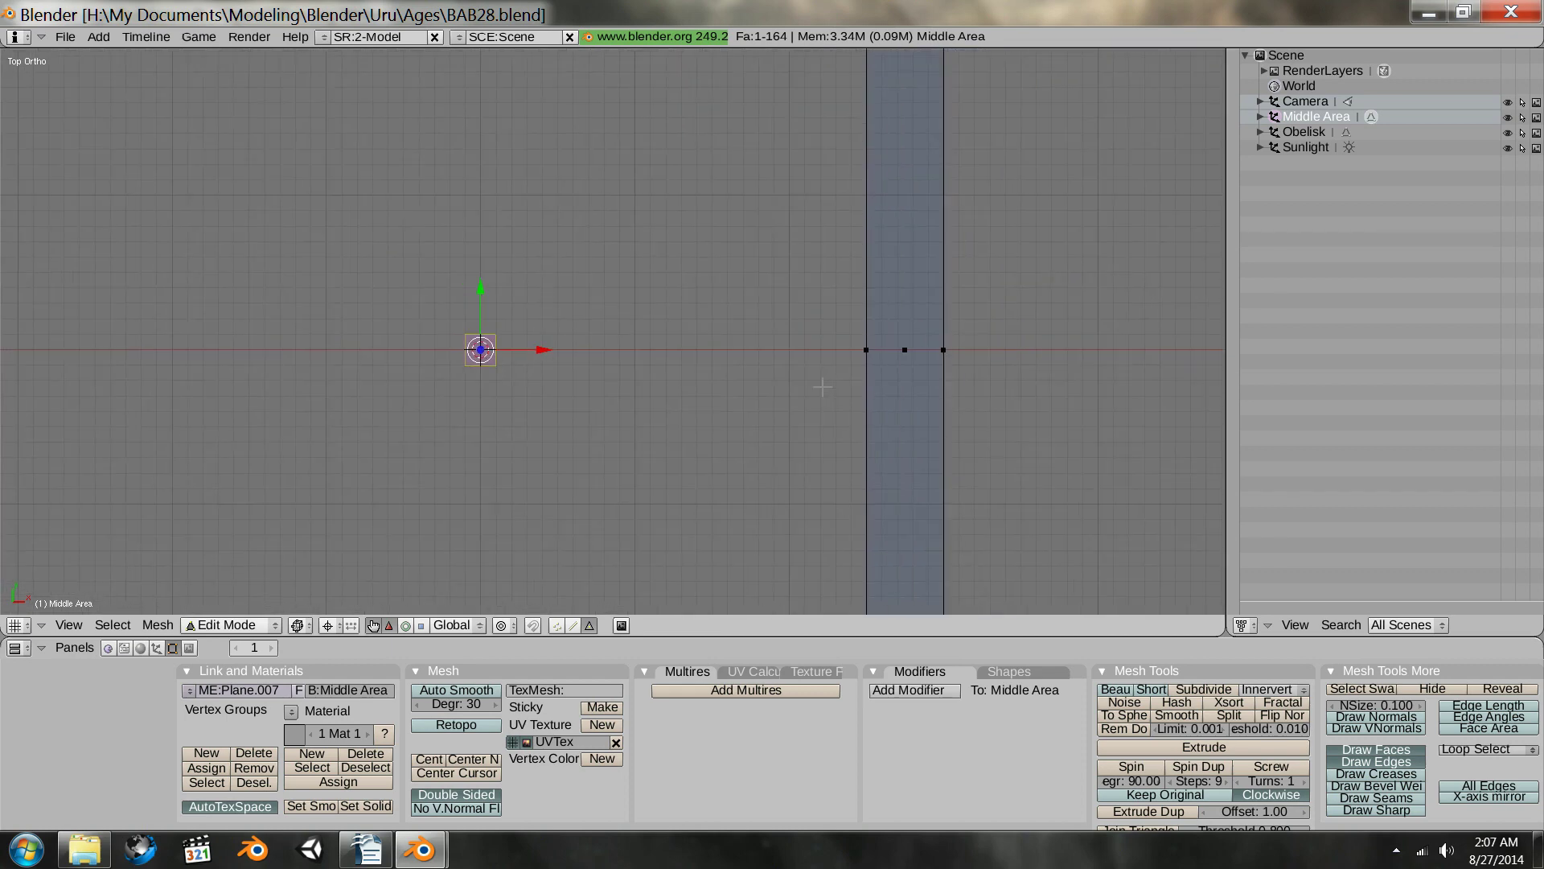
# - Separate the selected plane from the Middle Area mesh into its own object and select it in Object Mode
pyautogui.press('Tab')
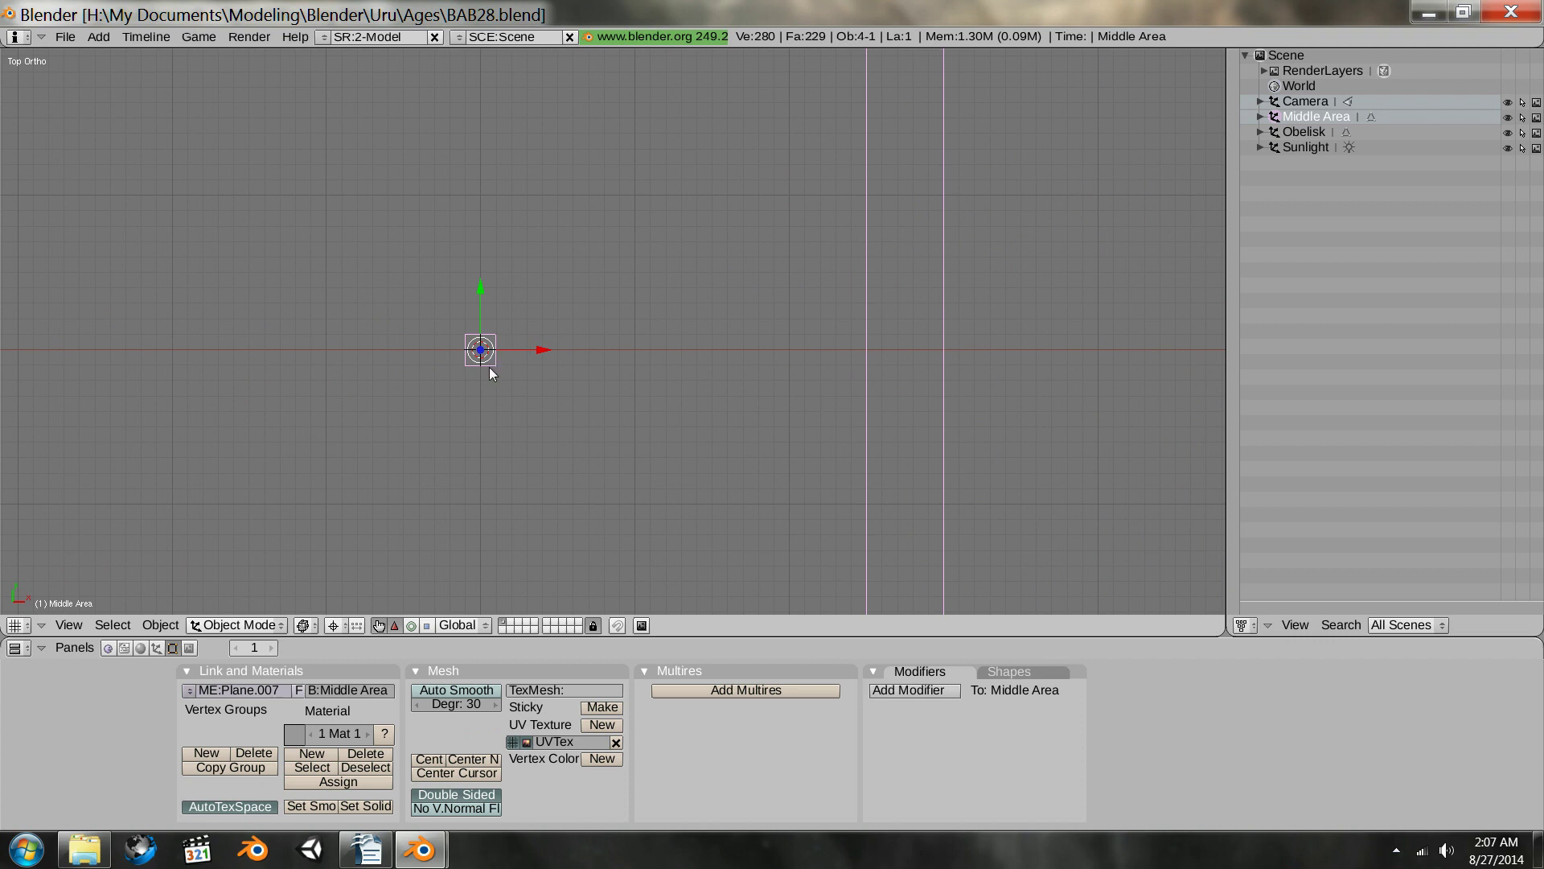
pyautogui.press('Tab')
pyautogui.scroll(5, 487, 360)
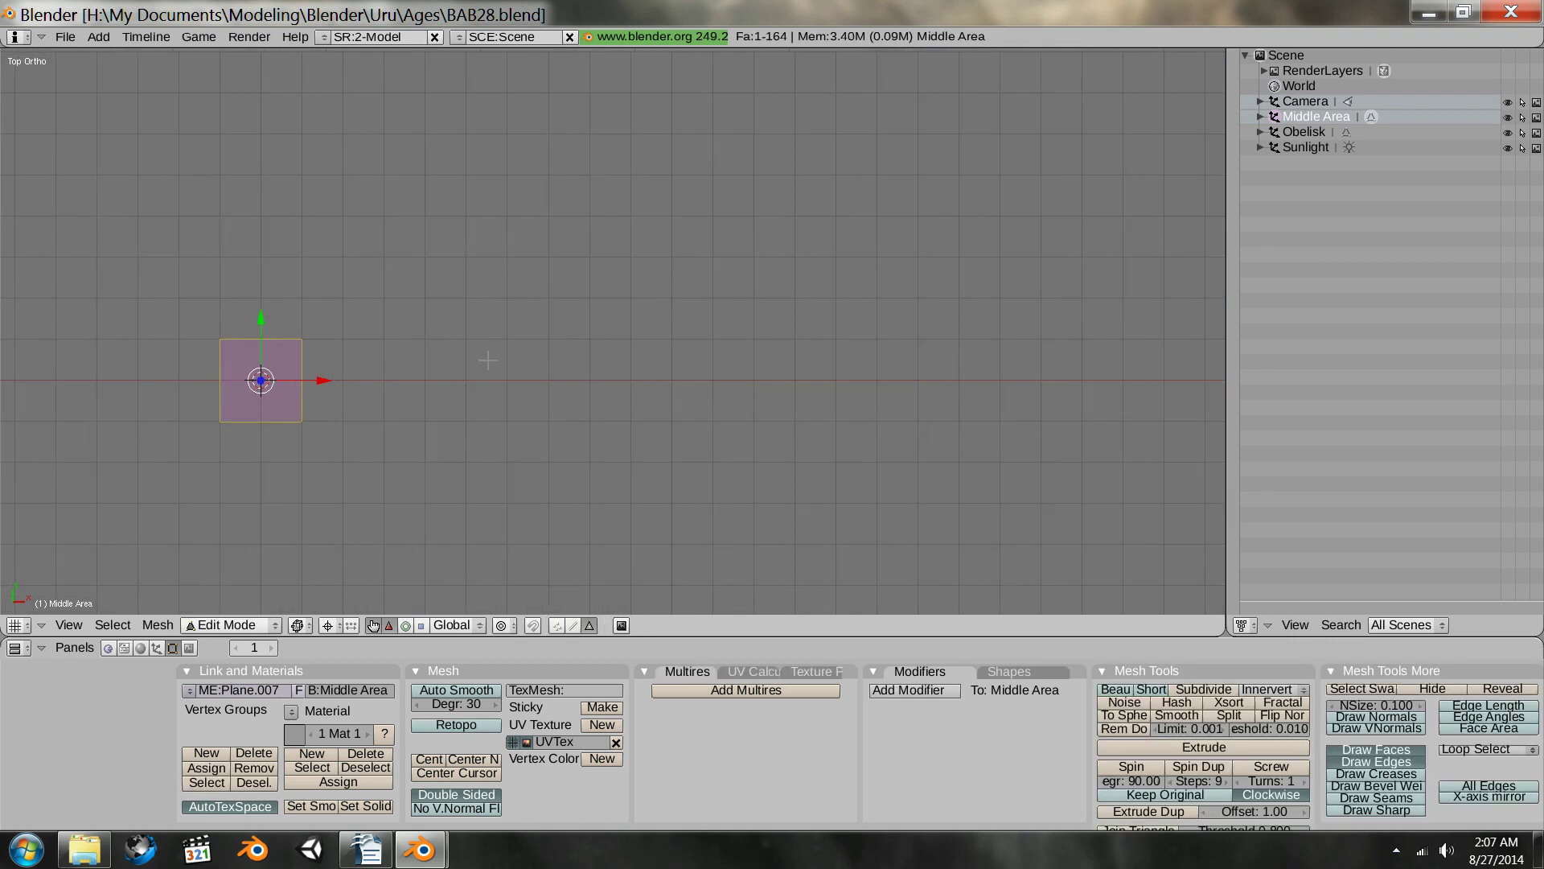
pyautogui.scroll(-2, 487, 361)
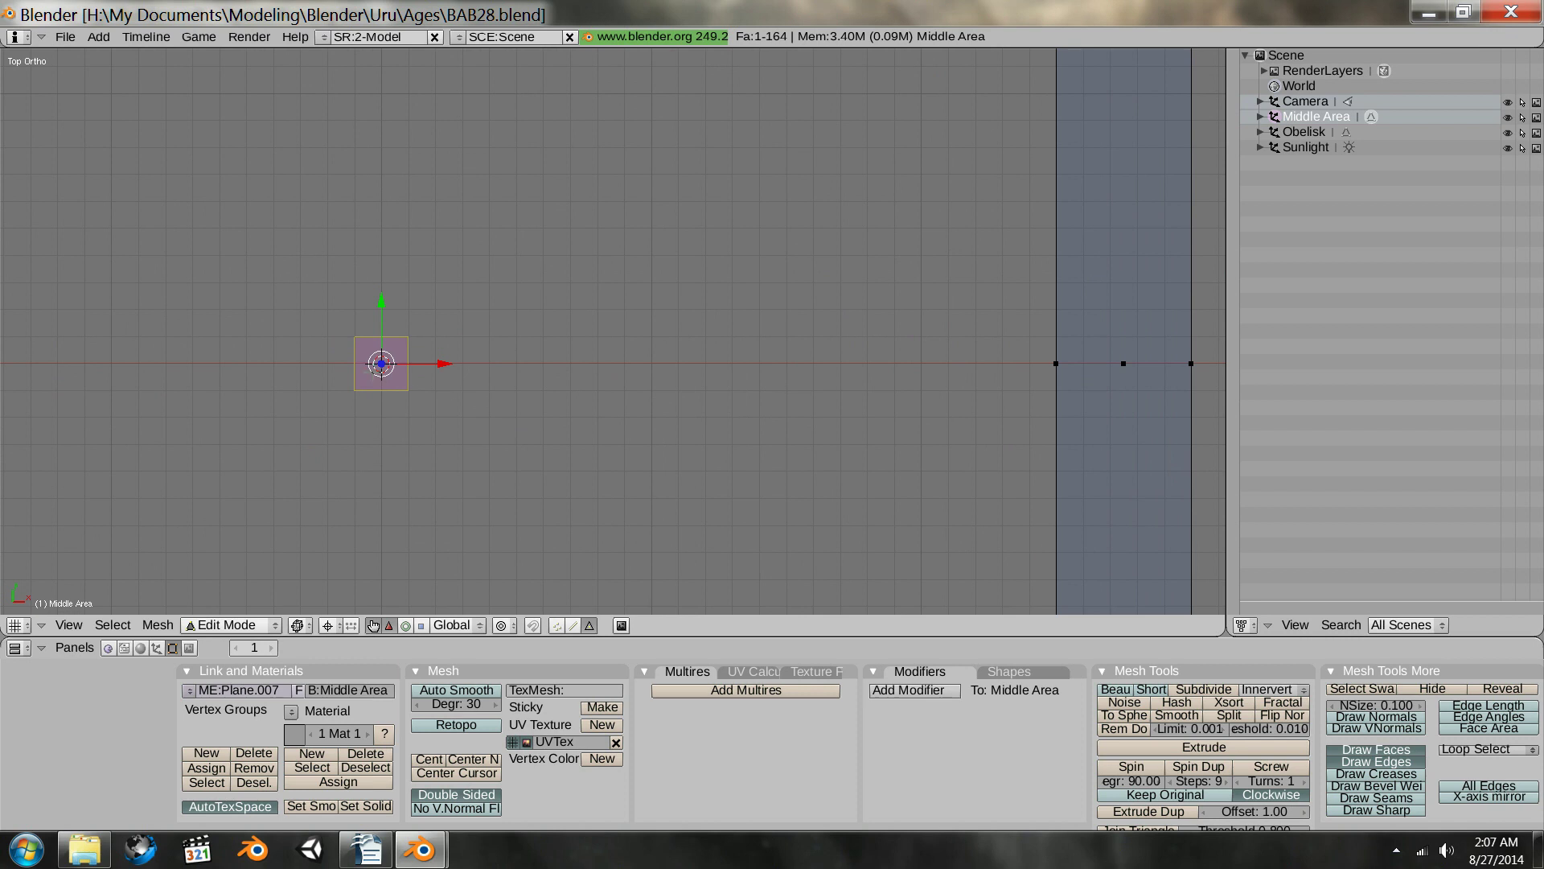
pyautogui.press('p')
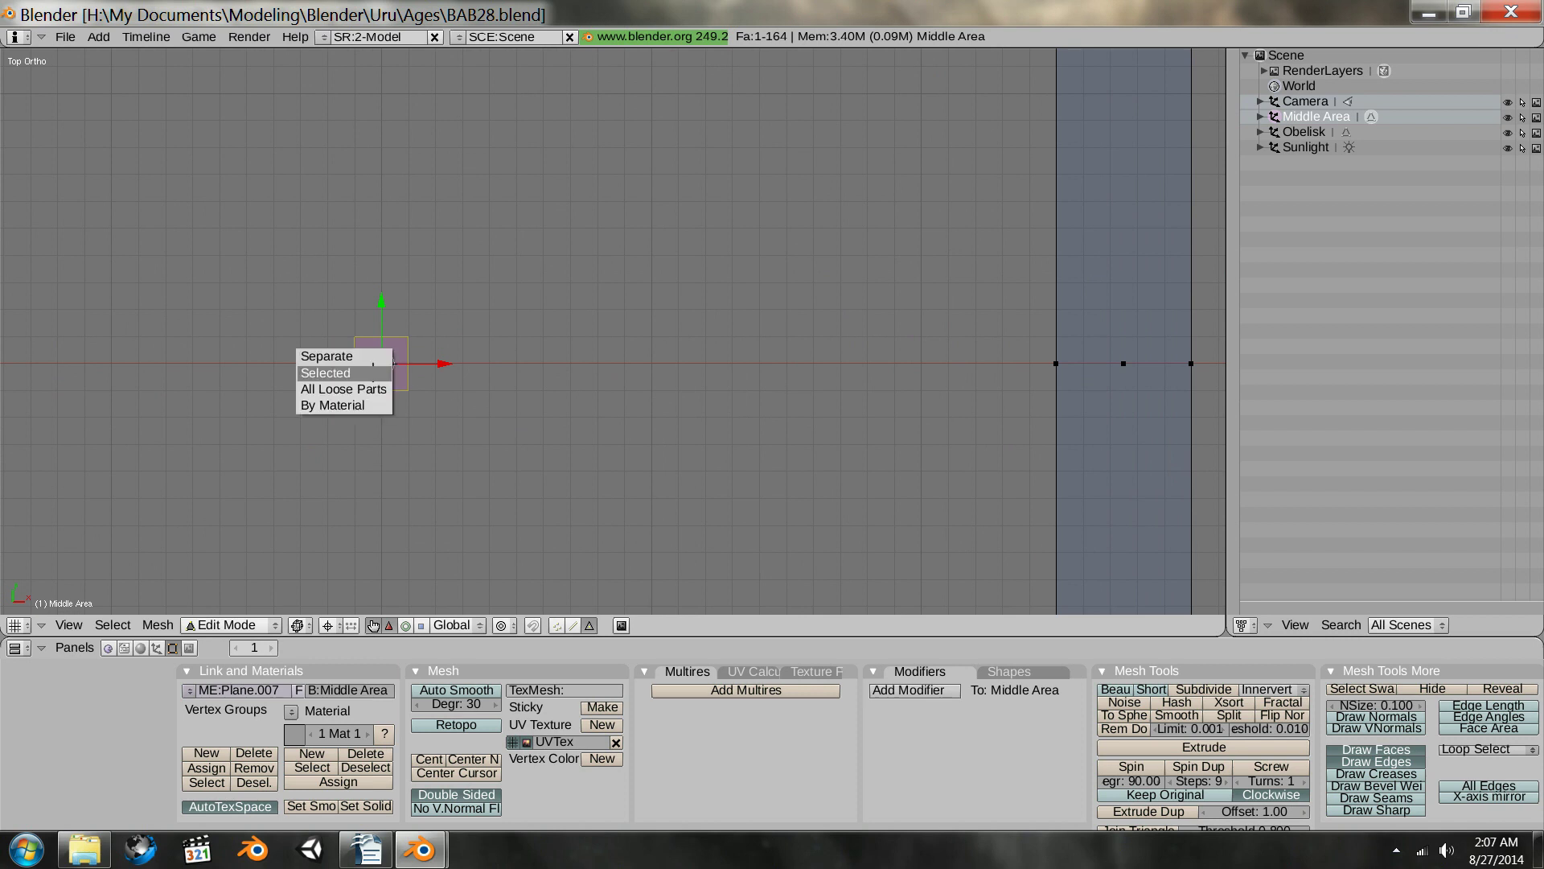
pyautogui.click(338, 374)
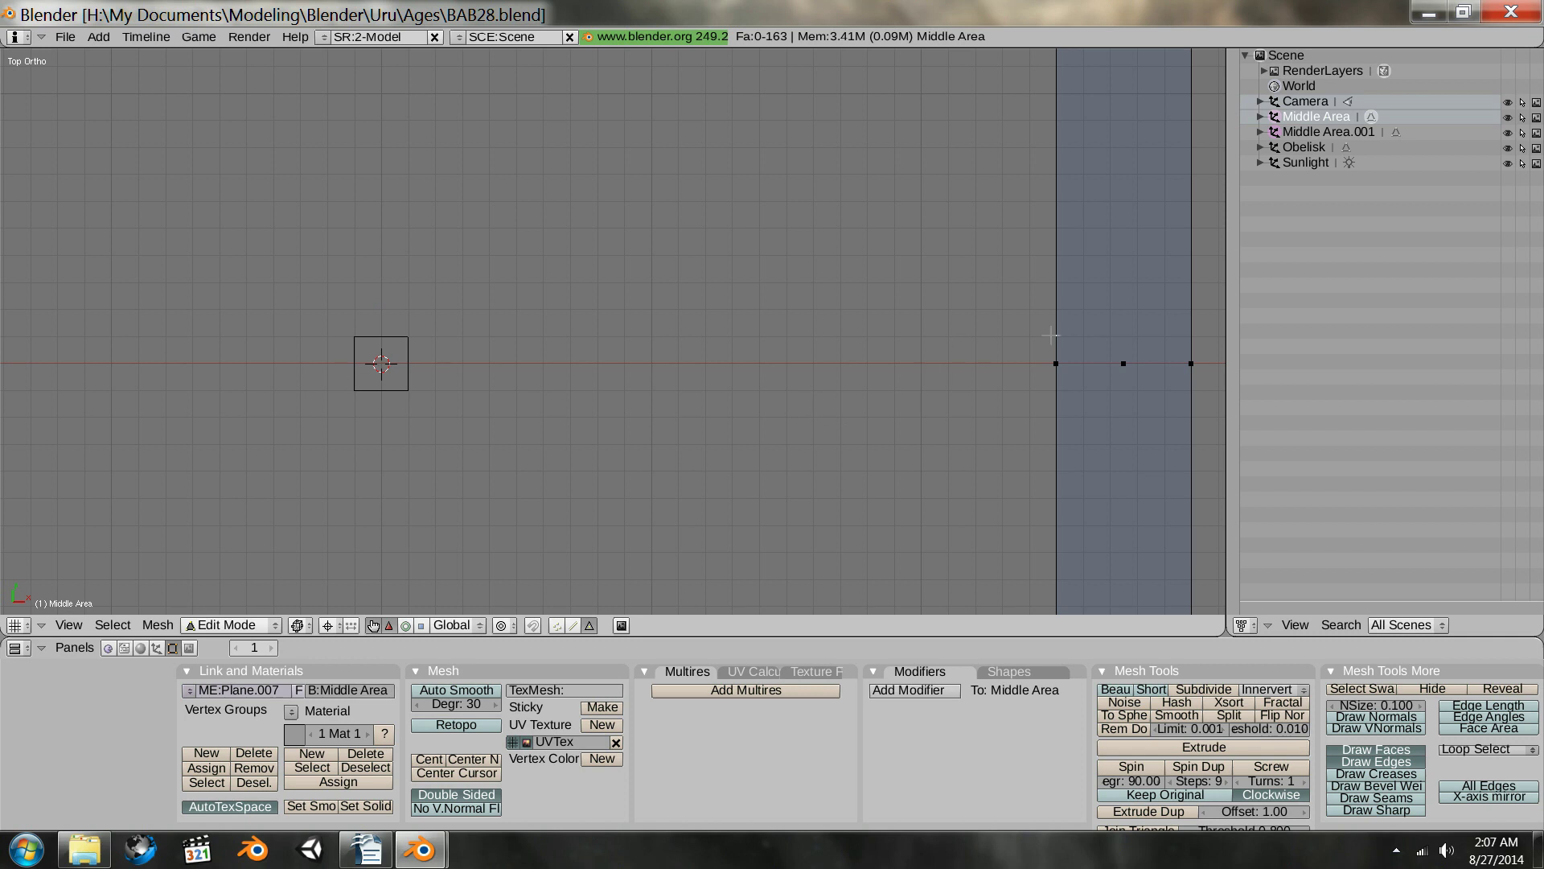
pyautogui.press('Tab')
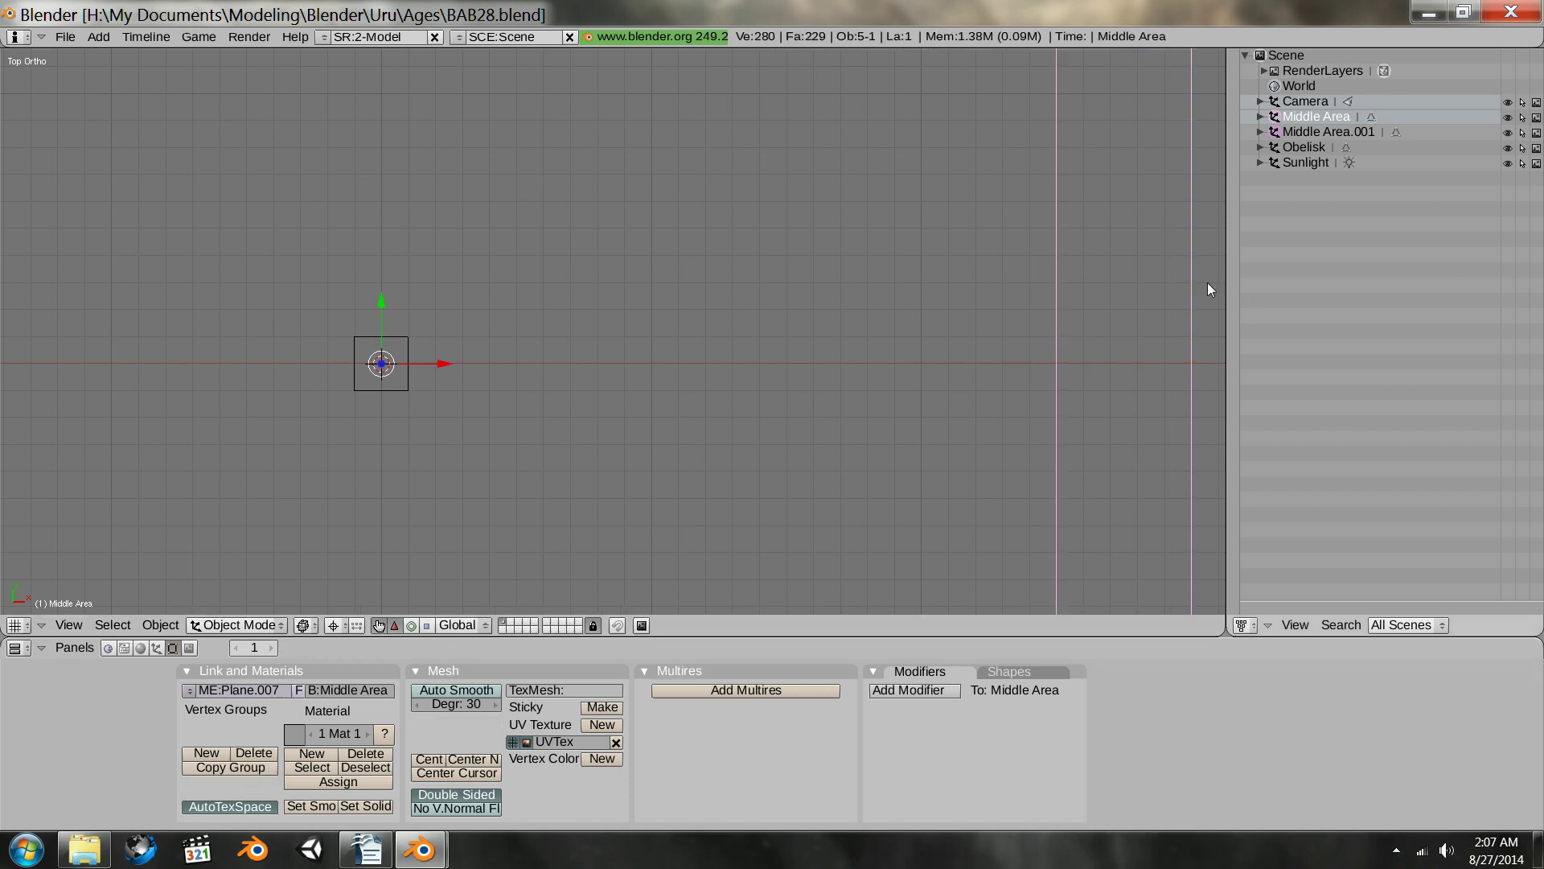
pyautogui.rightClick(383, 388)
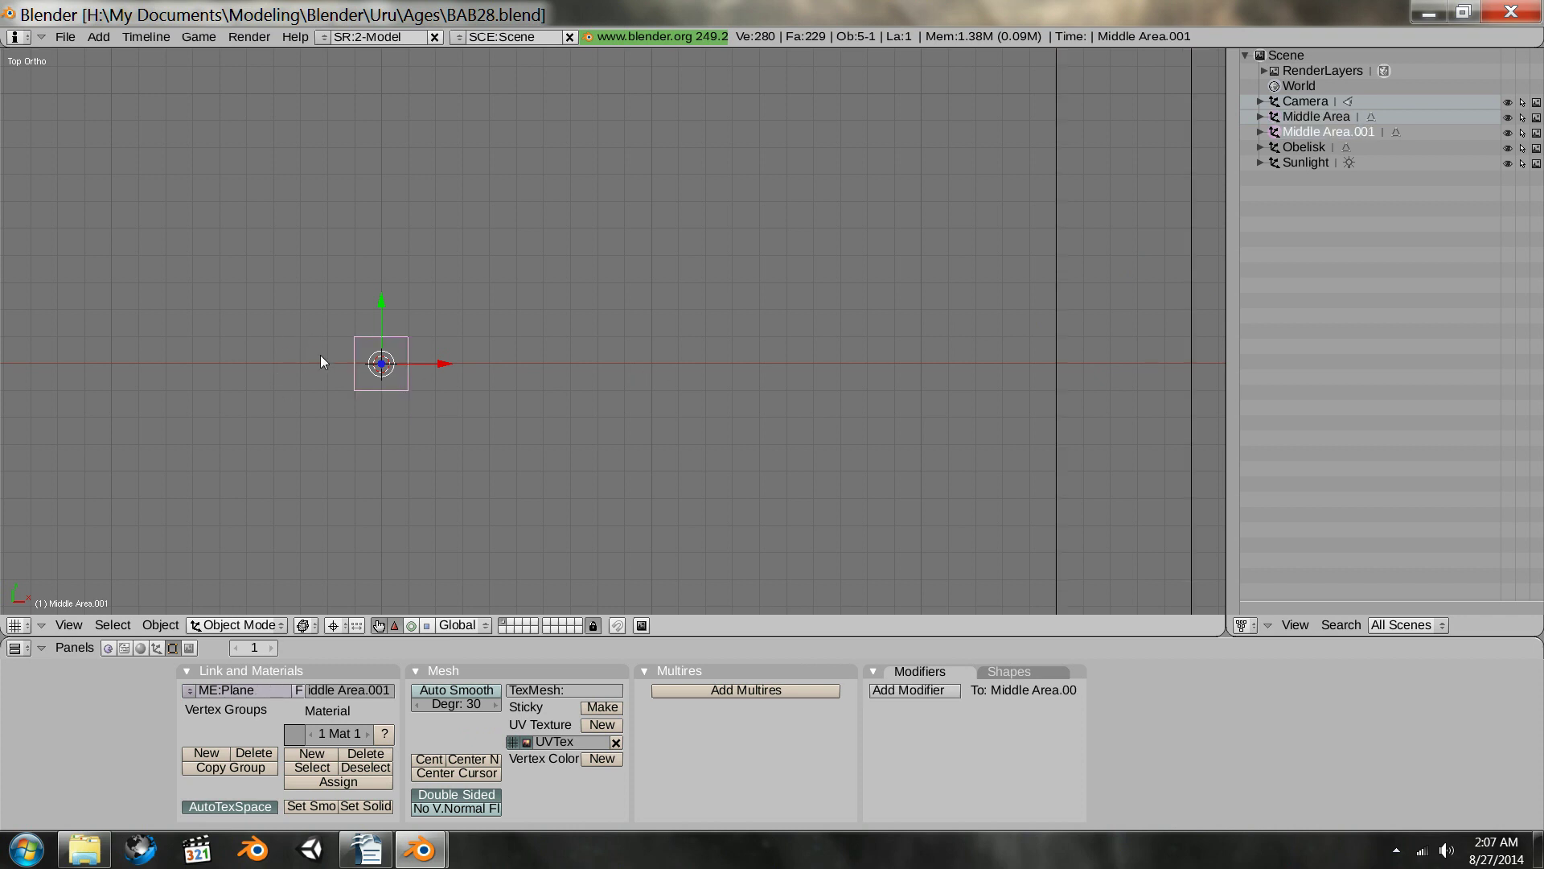
# - Examine the separated plane against the surrounding grid squares and check its dimensions in the transform properties
pyautogui.keyDown('shift'); pyautogui.moveTo(367, 395); pyautogui.dragTo(559, 294, button='middle'); pyautogui.keyUp('shift')
pyautogui.scroll(3, 766, 496)
pyautogui.scroll(3, 665, 379)
pyautogui.keyDown('shift'); pyautogui.moveTo(707, 387); pyautogui.dragTo(563, 419, button='middle'); pyautogui.keyUp('shift')
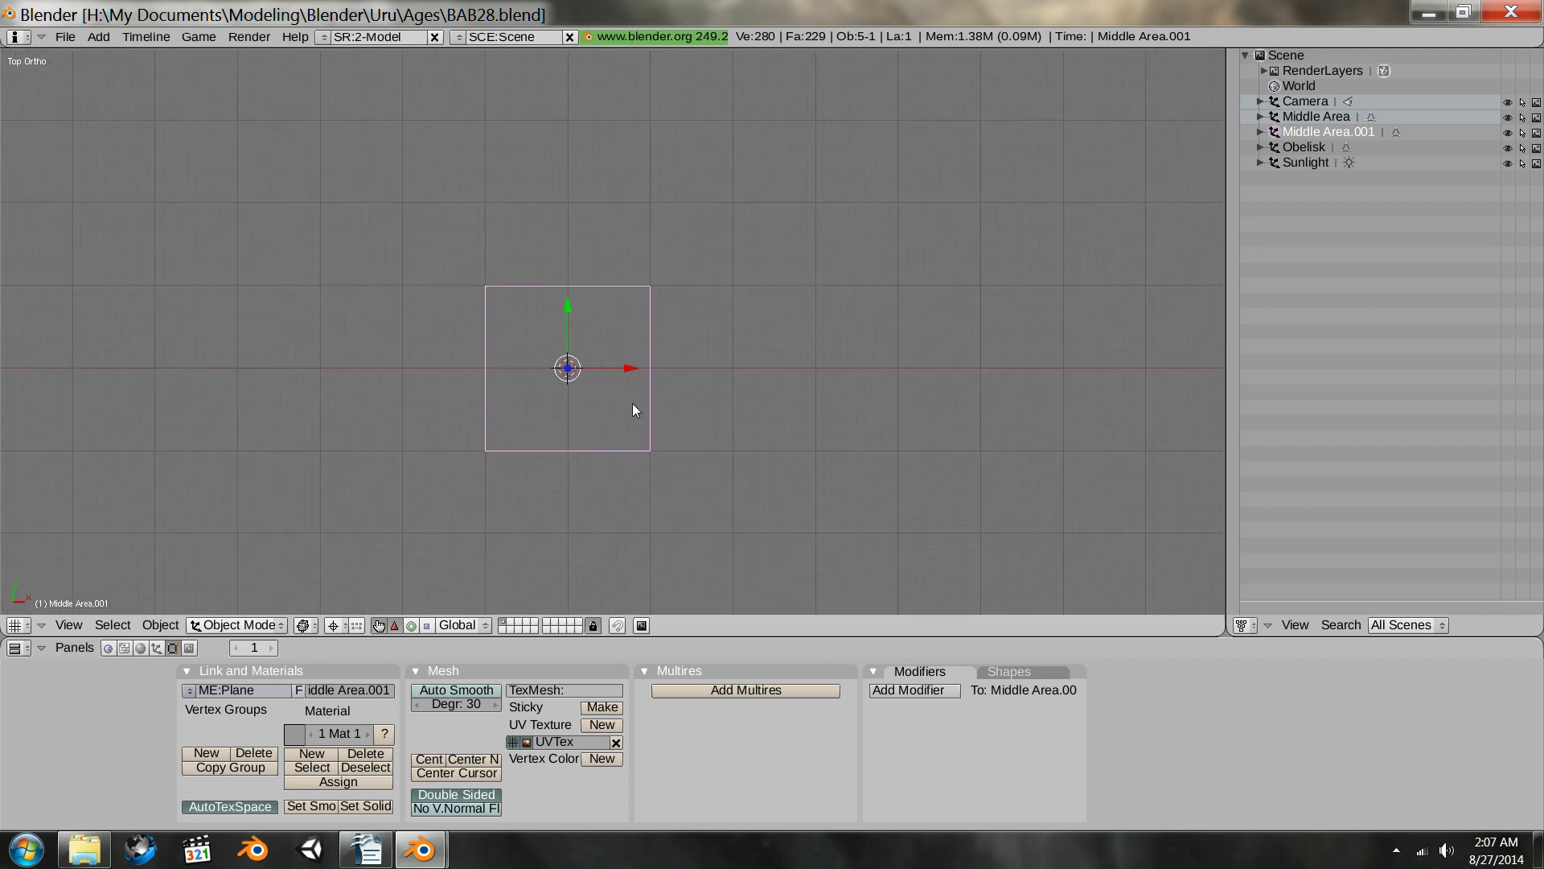
pyautogui.keyDown('ctrl'); pyautogui.scroll(4, 633, 404); pyautogui.keyUp('ctrl')
pyautogui.keyDown('ctrl'); pyautogui.scroll(-7, 632, 404); pyautogui.keyUp('ctrl')
pyautogui.keyDown('ctrl'); pyautogui.scroll(3, 632, 404); pyautogui.keyUp('ctrl')
pyautogui.keyDown('ctrl'); pyautogui.scroll(2, 632, 403); pyautogui.keyUp('ctrl')
pyautogui.keyDown('ctrl'); pyautogui.scroll(-5, 616, 418); pyautogui.keyUp('ctrl')
pyautogui.keyDown('ctrl'); pyautogui.scroll(8, 616, 426); pyautogui.keyUp('ctrl')
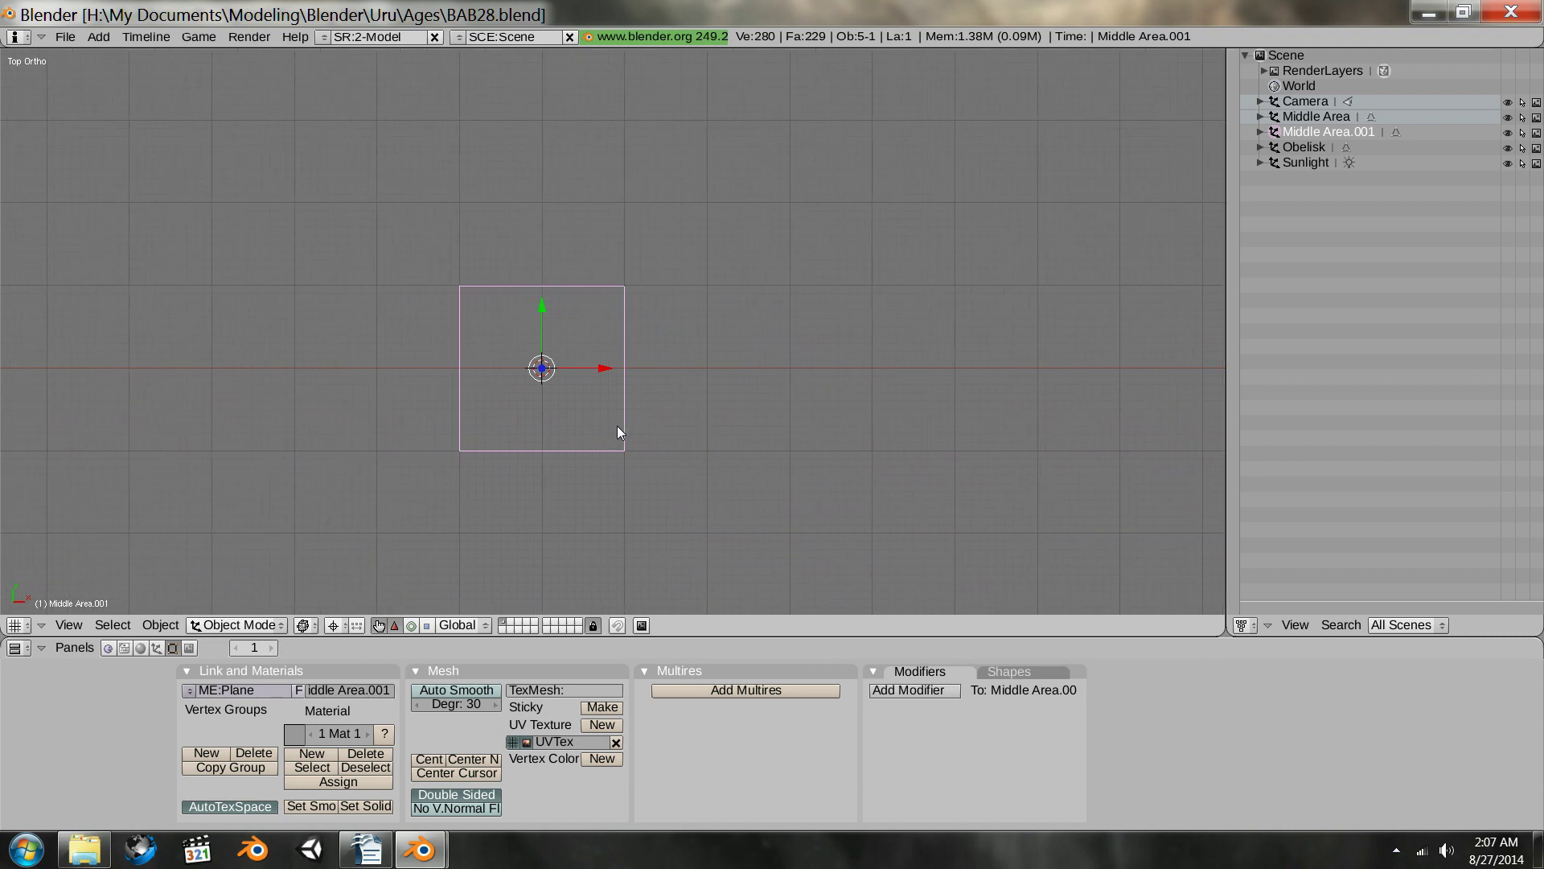
pyautogui.keyDown('shift'); pyautogui.scroll(2, 617, 427); pyautogui.keyUp('shift')
pyautogui.keyDown('shift'); pyautogui.scroll(-2, 617, 428); pyautogui.keyUp('shift')
pyautogui.keyDown('shift'); pyautogui.scroll(1, 617, 428); pyautogui.keyUp('shift')
pyautogui.keyDown('shift'); pyautogui.scroll(1, 616, 428); pyautogui.keyUp('shift')
pyautogui.keyDown('shift'); pyautogui.scroll(-1, 616, 428); pyautogui.keyUp('shift')
pyautogui.keyDown('shift'); pyautogui.scroll(-1, 700, 423); pyautogui.keyUp('shift')
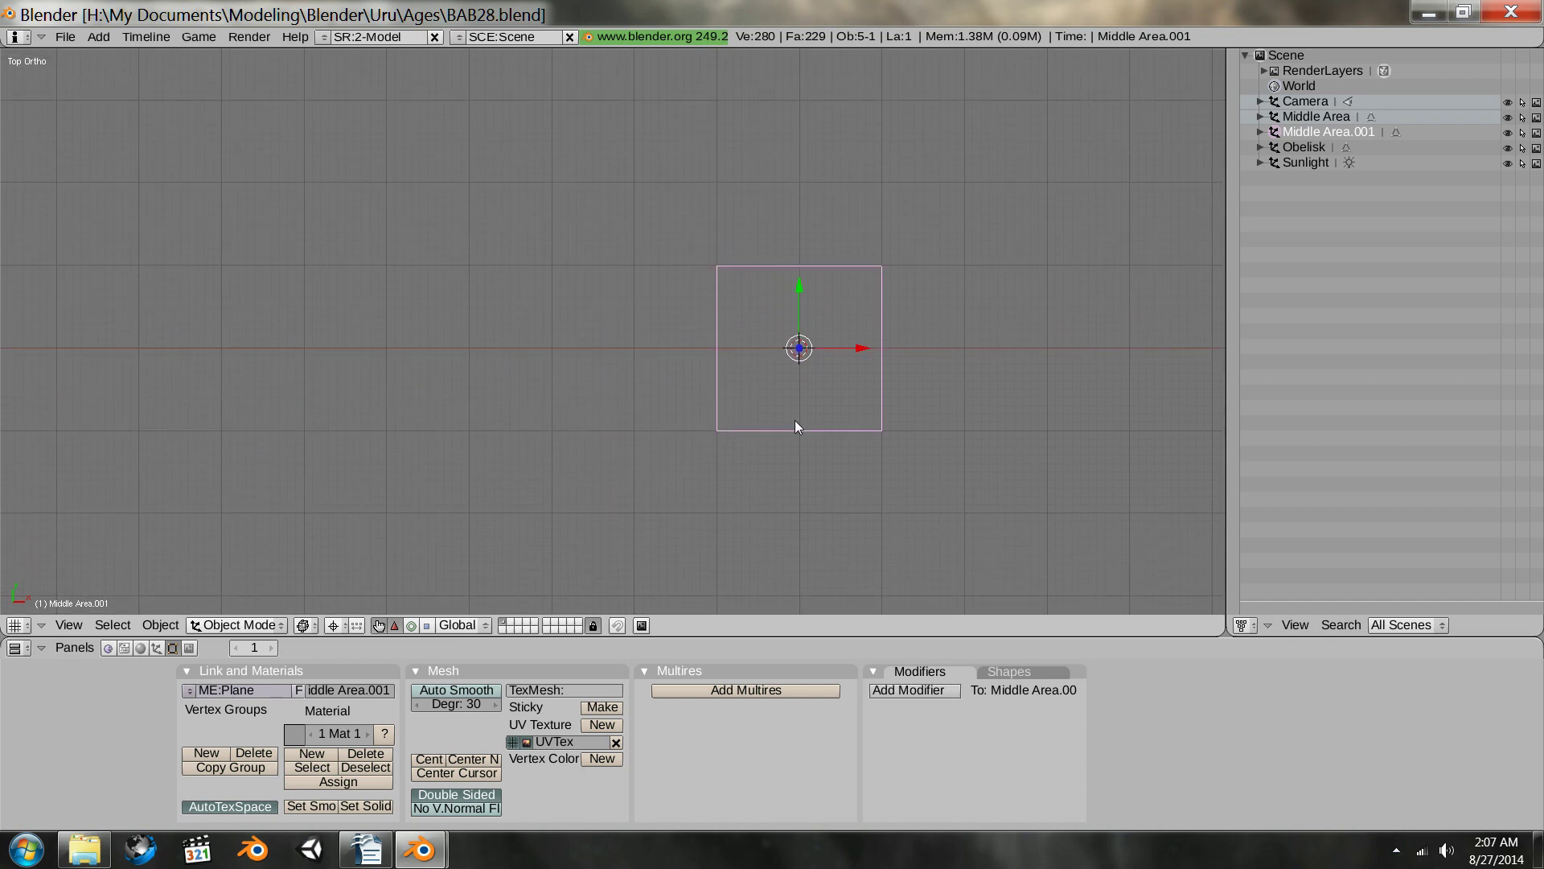
pyautogui.keyDown('ctrl'); pyautogui.scroll(1, 780, 426); pyautogui.keyUp('ctrl')
pyautogui.scroll(1, 837, 433)
pyautogui.keyDown('ctrl'); pyautogui.scroll(-1, 740, 423); pyautogui.keyUp('ctrl')
pyautogui.keyDown('ctrl'); pyautogui.scroll(-3, 588, 422); pyautogui.keyUp('ctrl')
pyautogui.scroll(2, 714, 394)
pyautogui.scroll(-2, 746, 370)
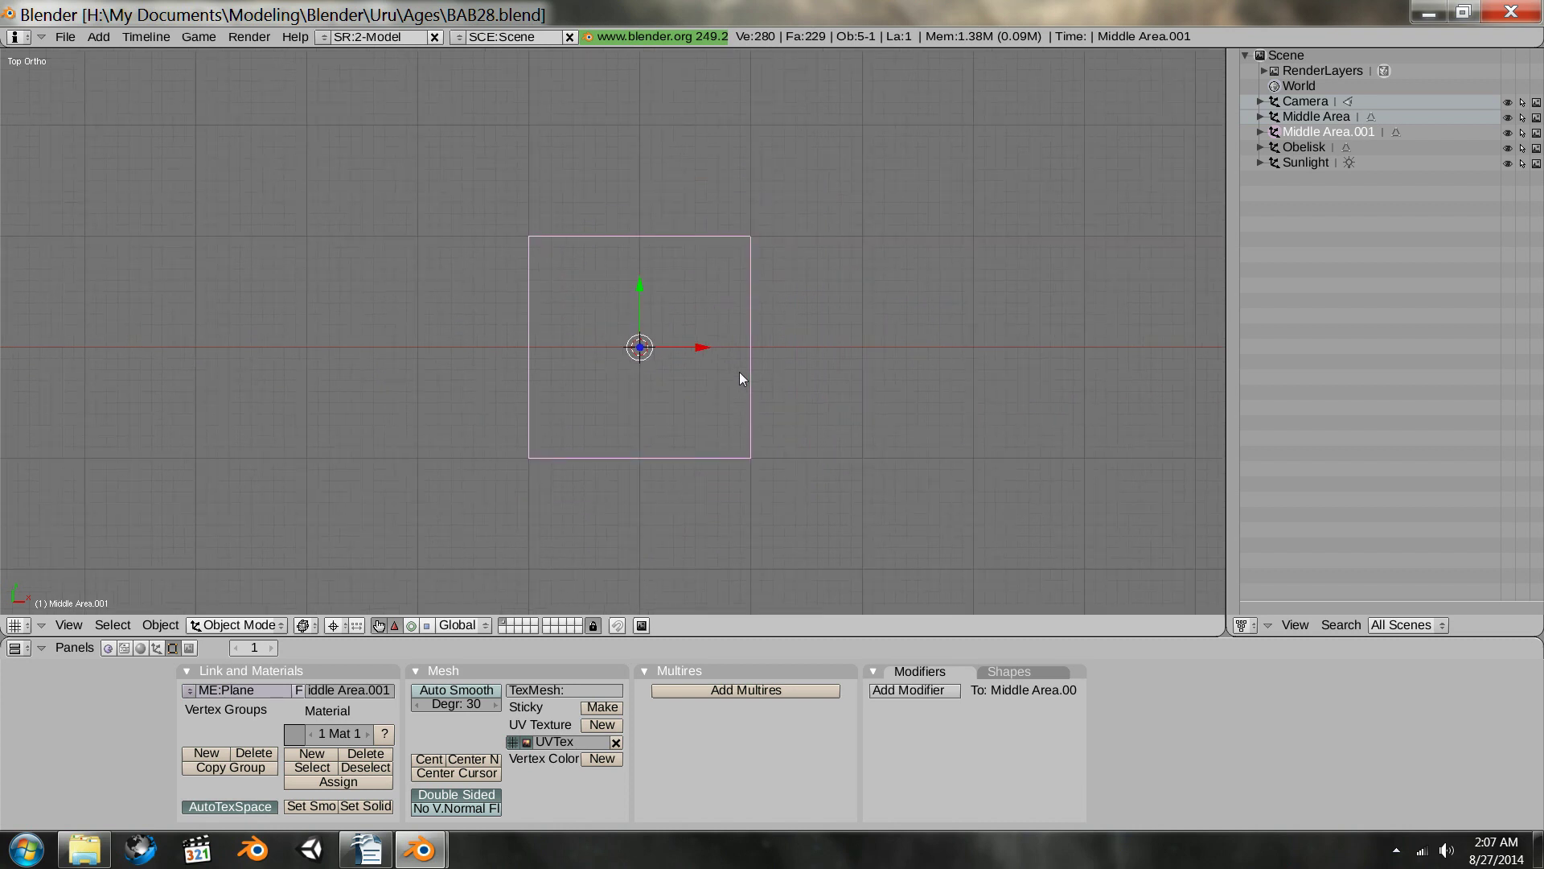
pyautogui.keyDown('shift'); pyautogui.scroll(-2, 740, 373); pyautogui.keyUp('shift')
pyautogui.keyDown('shift'); pyautogui.scroll(1, 742, 378); pyautogui.keyUp('shift')
pyautogui.keyDown('ctrl'); pyautogui.scroll(-4, 738, 415); pyautogui.keyUp('ctrl')
pyautogui.keyDown('ctrl'); pyautogui.scroll(3, 738, 413); pyautogui.keyUp('ctrl')
pyautogui.keyDown('shift'); pyautogui.moveTo(654, 328); pyautogui.dragTo(700, 390, button='middle'); pyautogui.keyUp('shift')
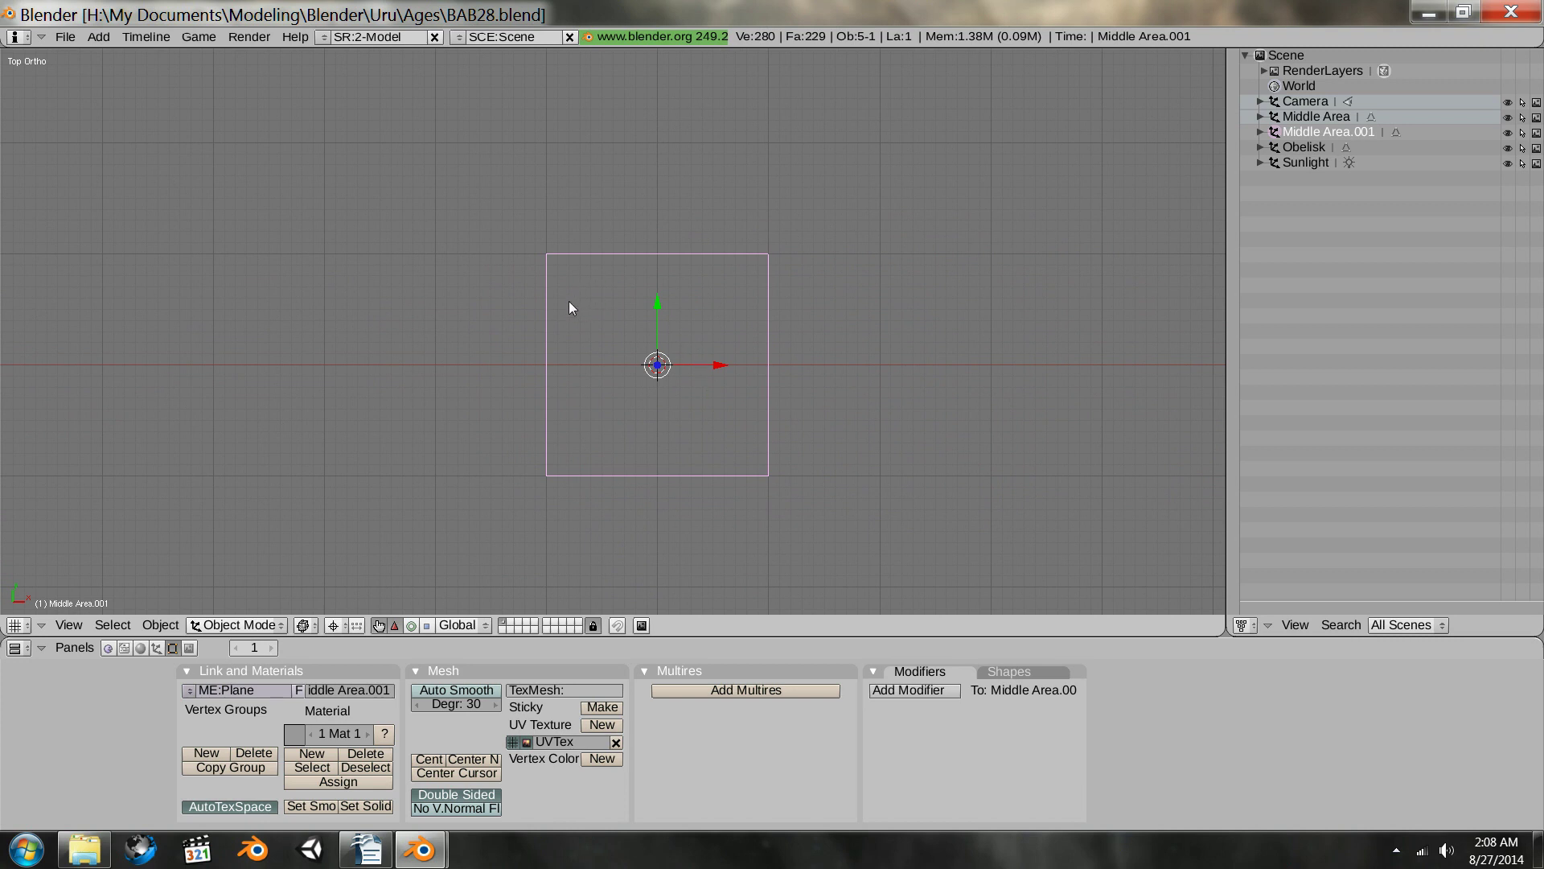
pyautogui.press('n')
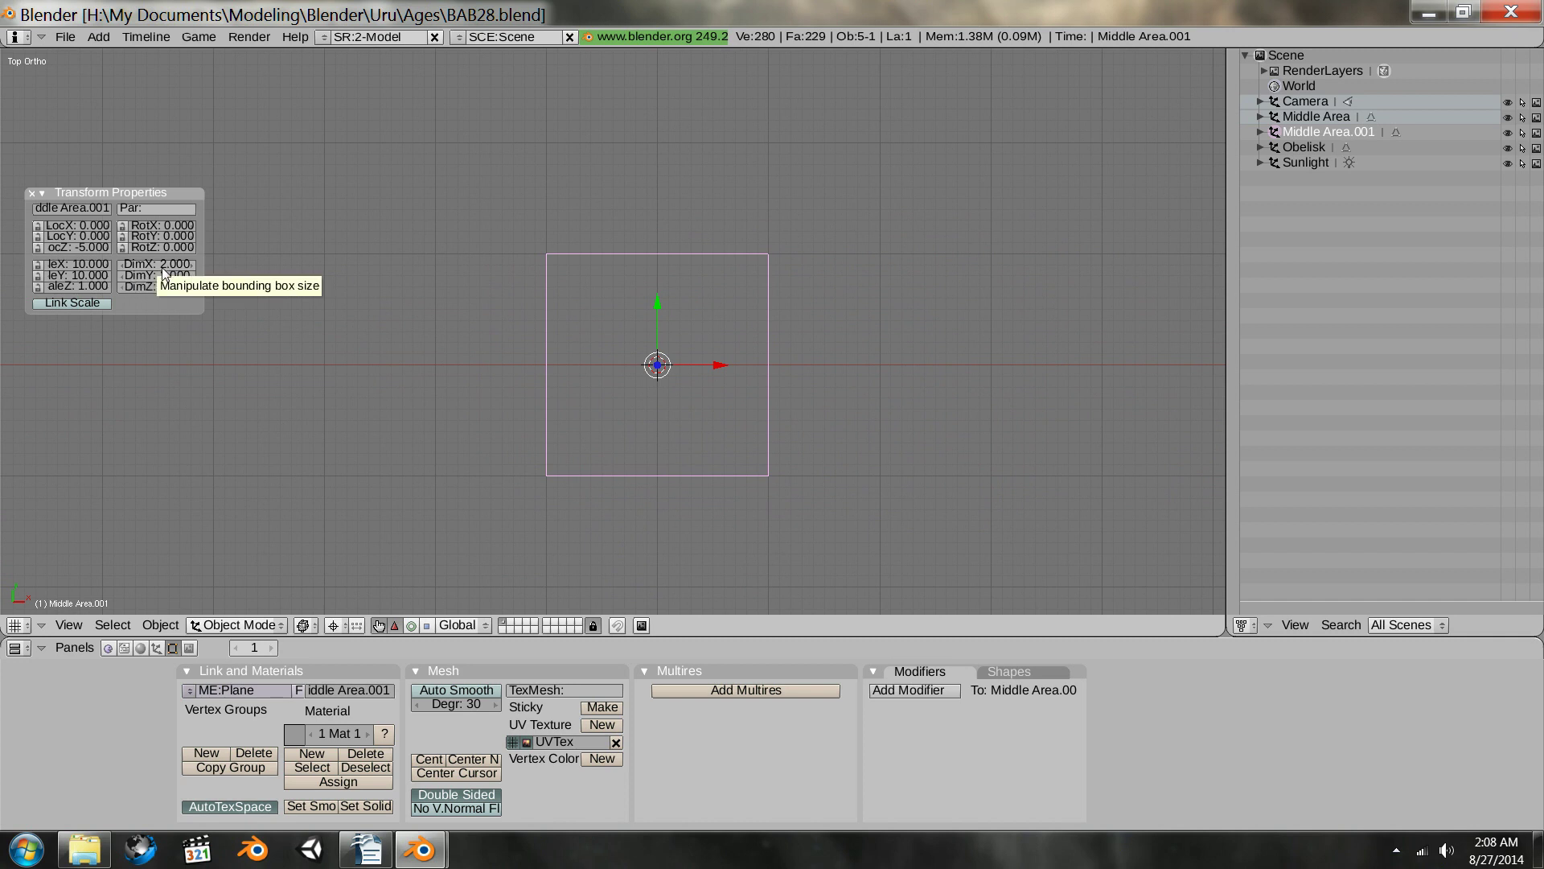
# - Switch to OpenOffice Writer, add the line "How to access dimension in Edit Mode?" below the box select question, and return to Blender
pyautogui.click(366, 848)
pyautogui.click(747, 282)
pyautogui.press('Return')
pyautogui.write('How to acce')
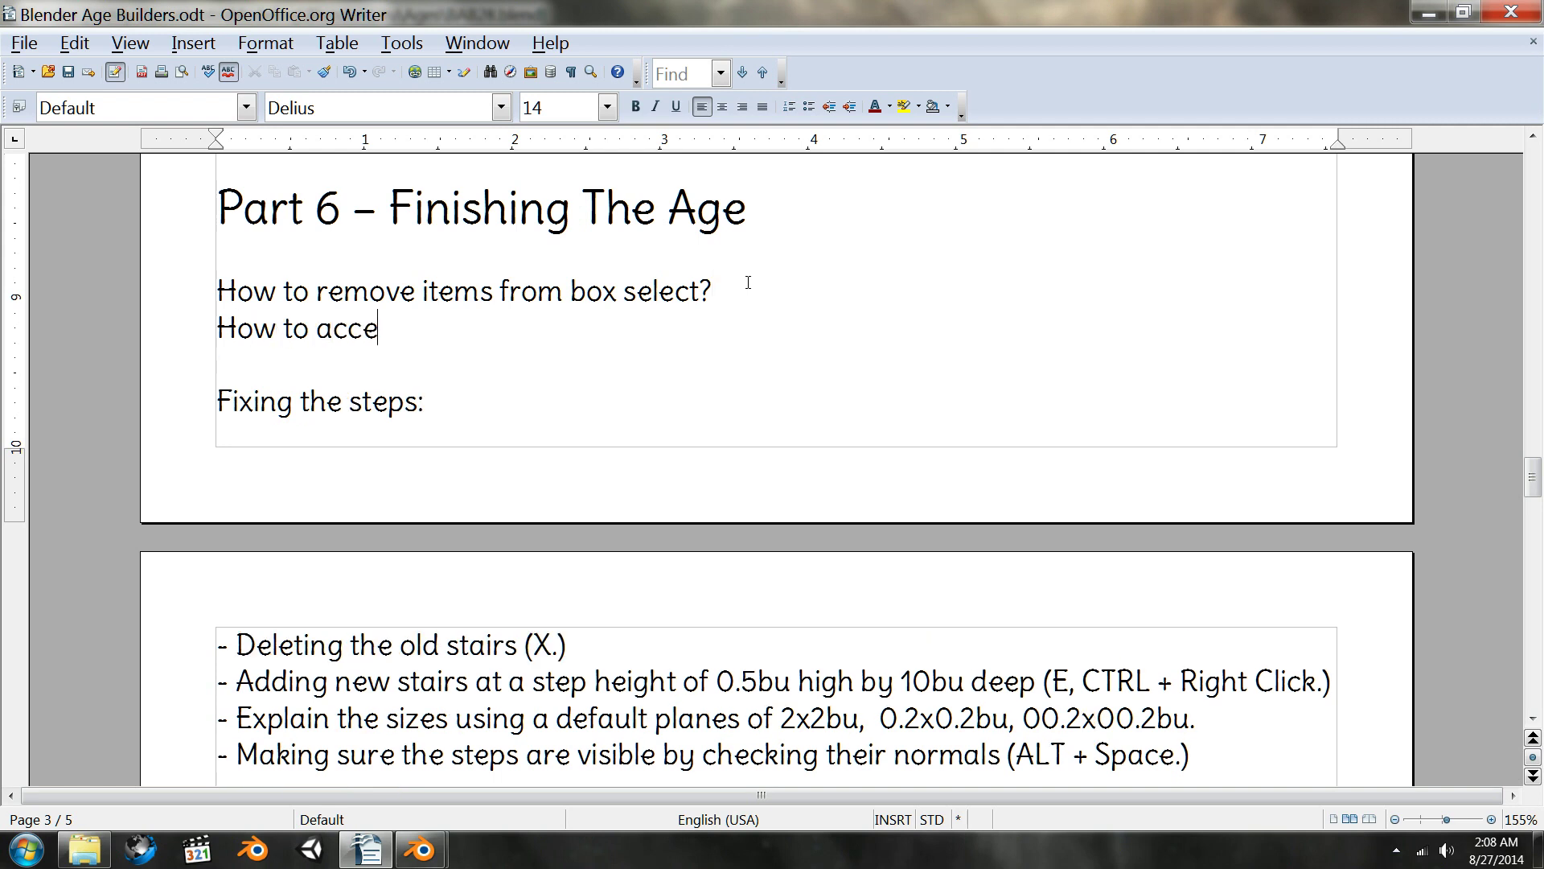
pyautogui.write('ss dimensio')
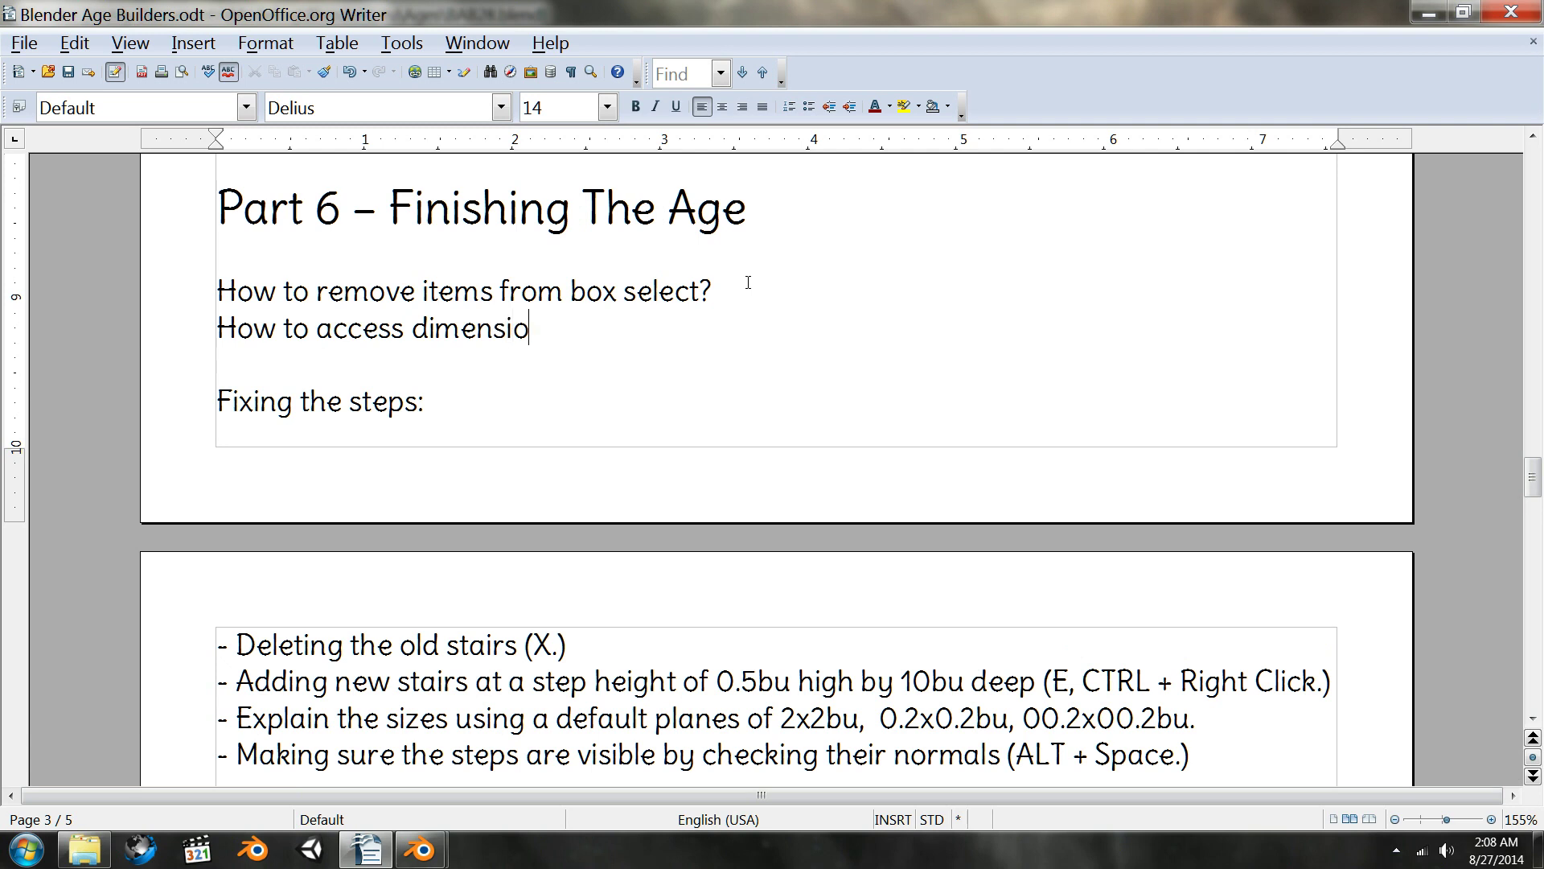
pyautogui.write('n in Edit Mode?')
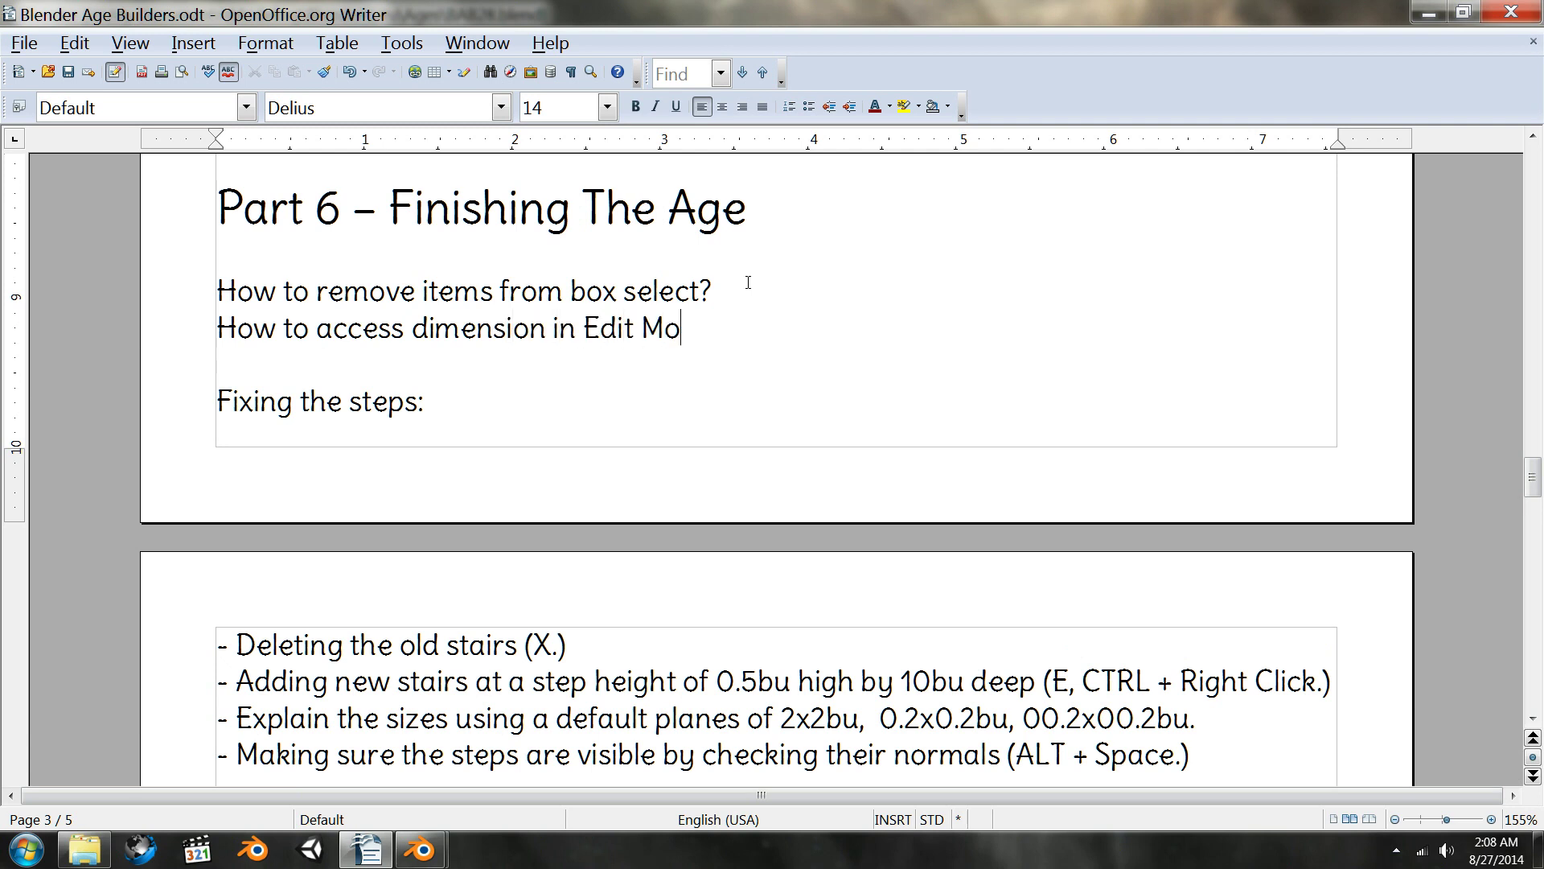
pyautogui.click(1429, 13)
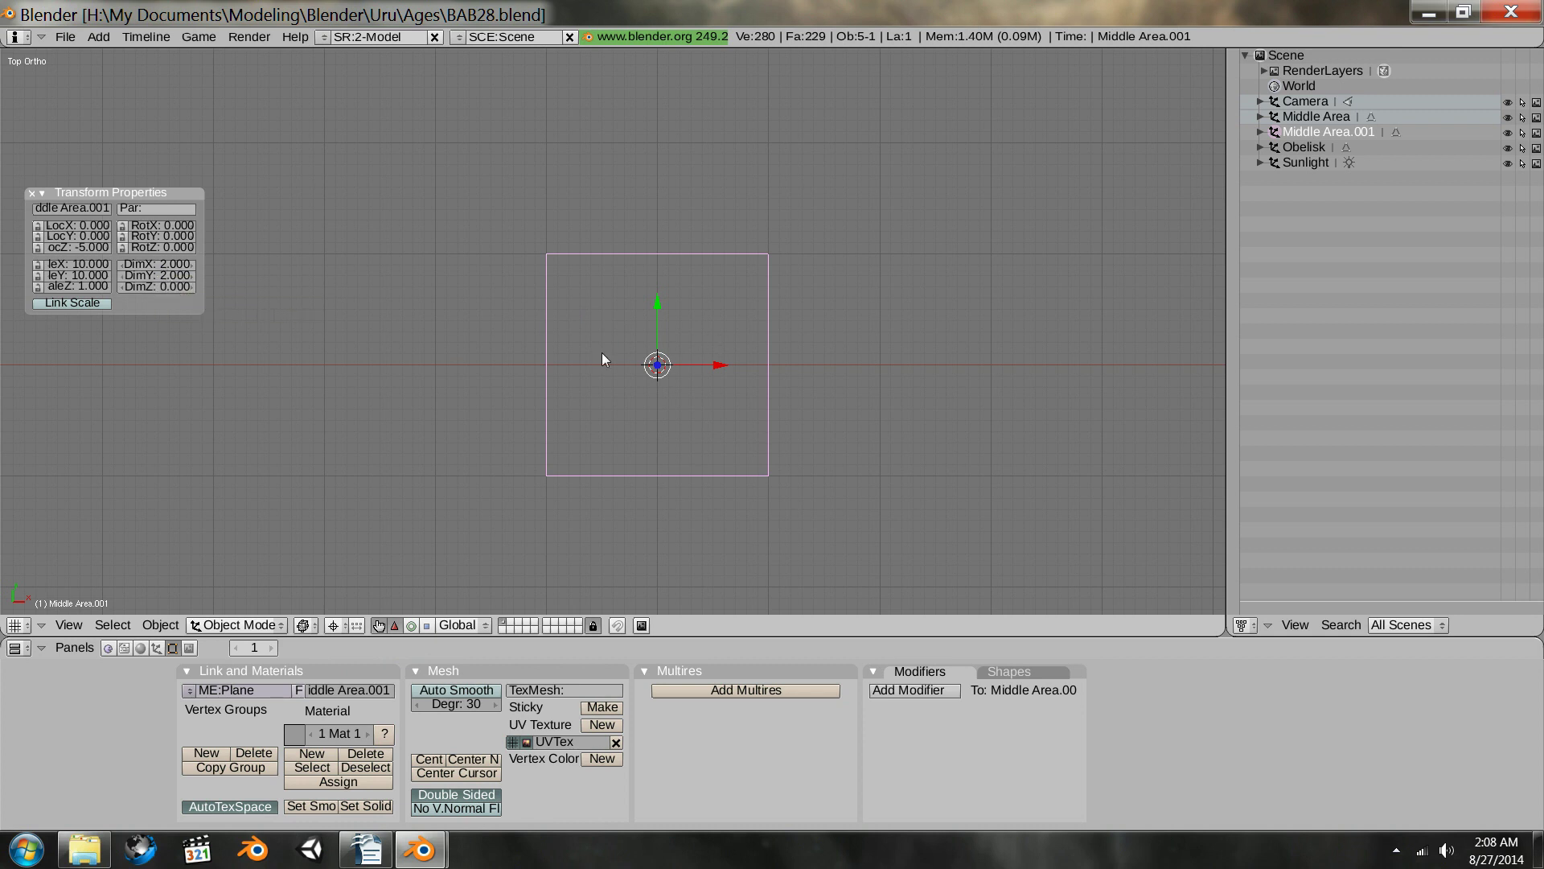
# - Set the separated plane's X and Y dimensions to 0.2
pyautogui.click(165, 266)
pyautogui.write('0.2')
pyautogui.press('Return')
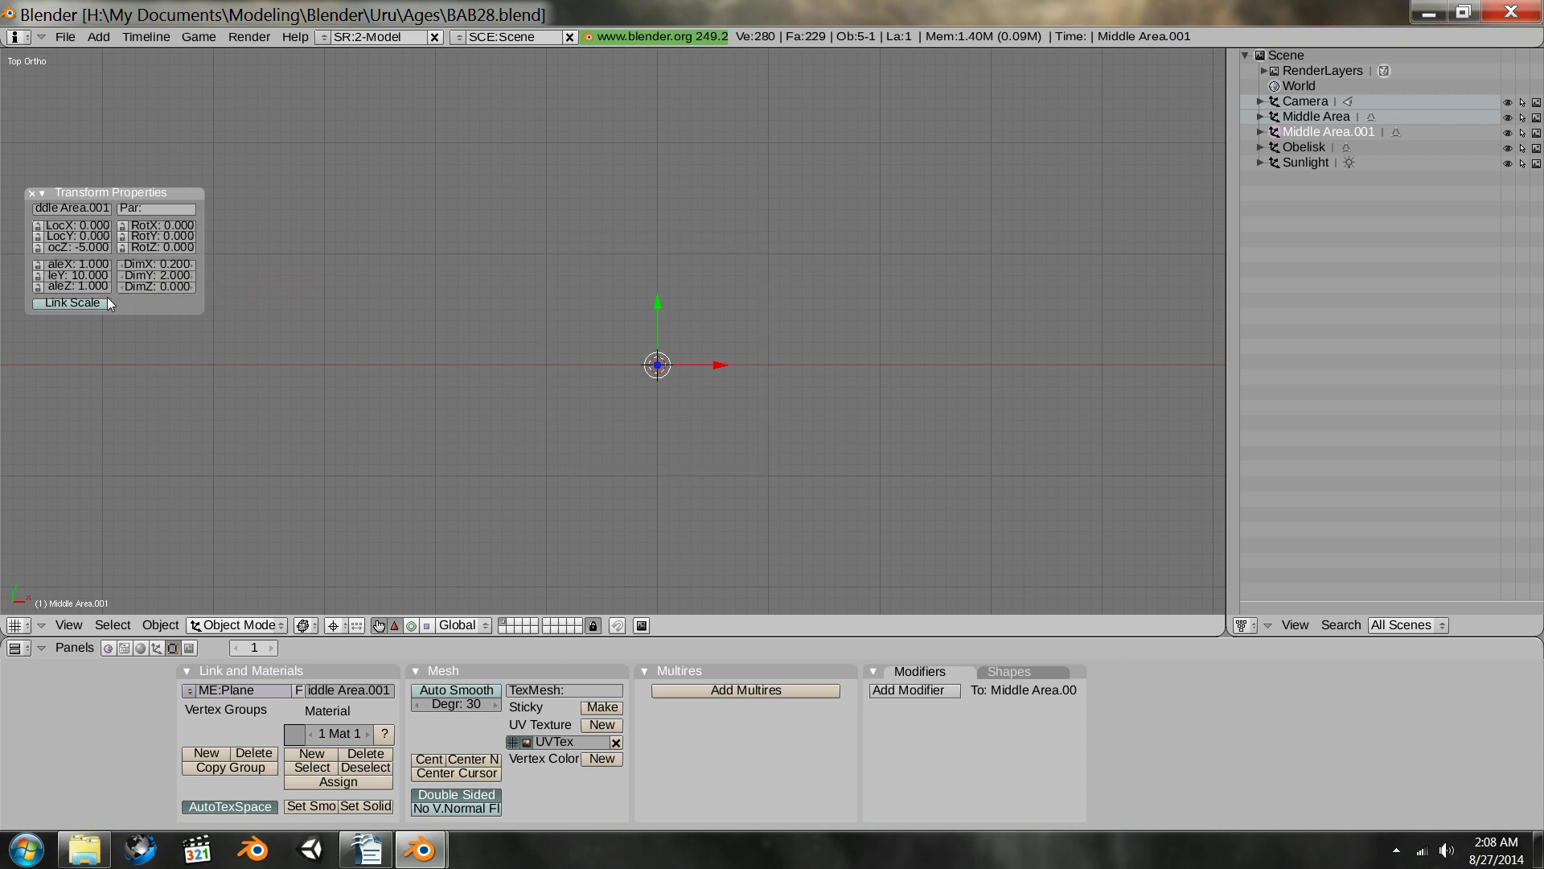
pyautogui.click(169, 276)
pyautogui.press('Return')
# - Examine the resized plane against the finer and coarser grid divisions and the nearby outer wall
pyautogui.scroll(2, 708, 357)
pyautogui.keyDown('shift'); pyautogui.moveTo(777, 384); pyautogui.dragTo(751, 406, button='middle'); pyautogui.keyUp('shift')
pyautogui.scroll(3, 755, 411)
pyautogui.scroll(-10, 746, 421)
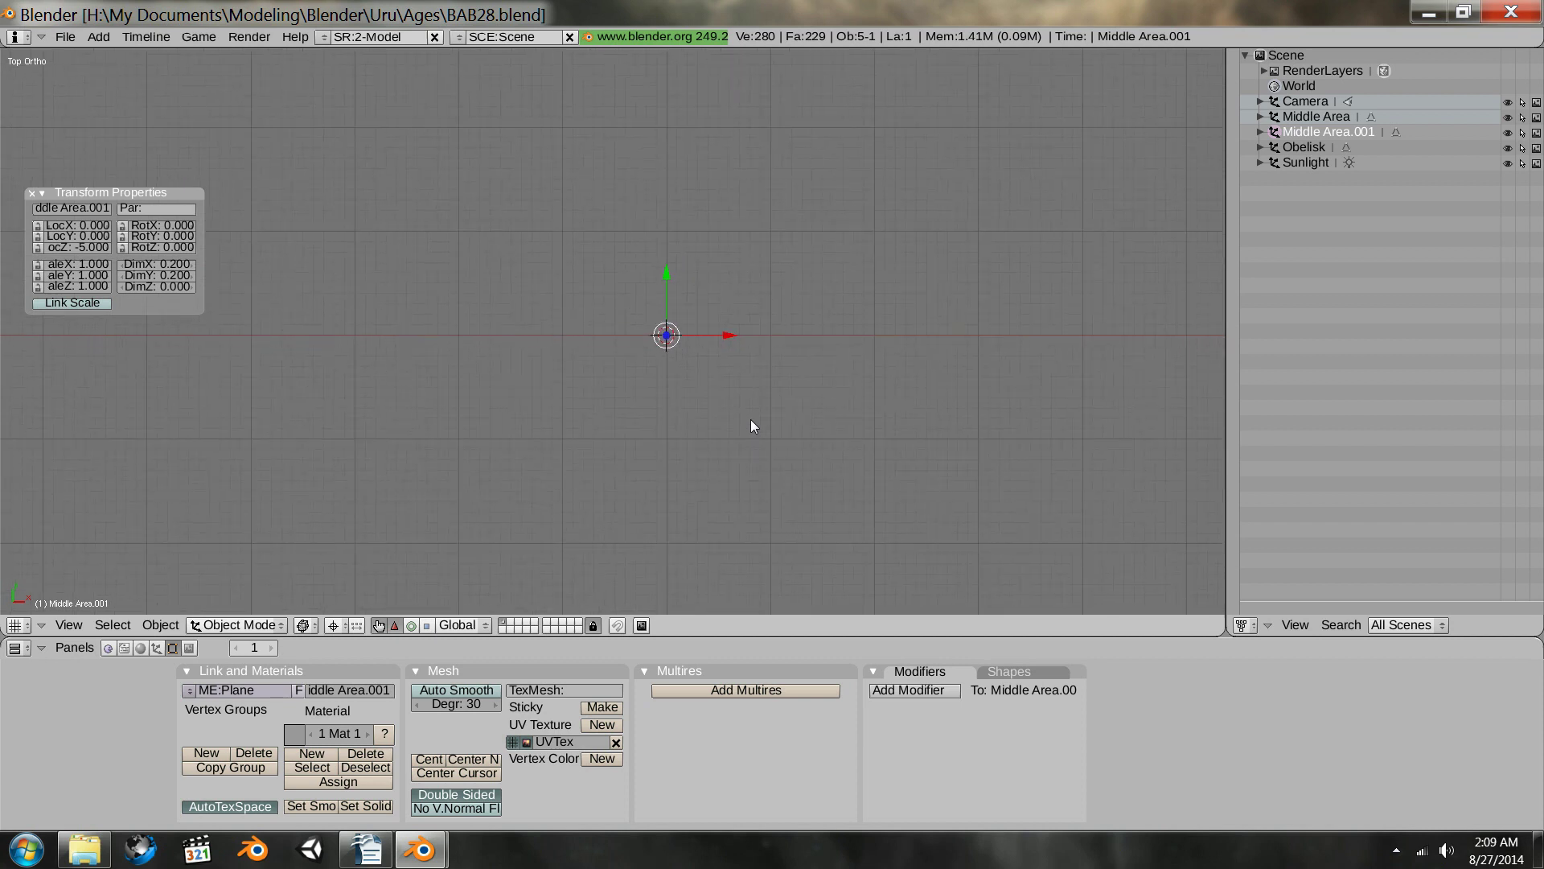
pyautogui.scroll(3, 750, 425)
pyautogui.scroll(2, 754, 431)
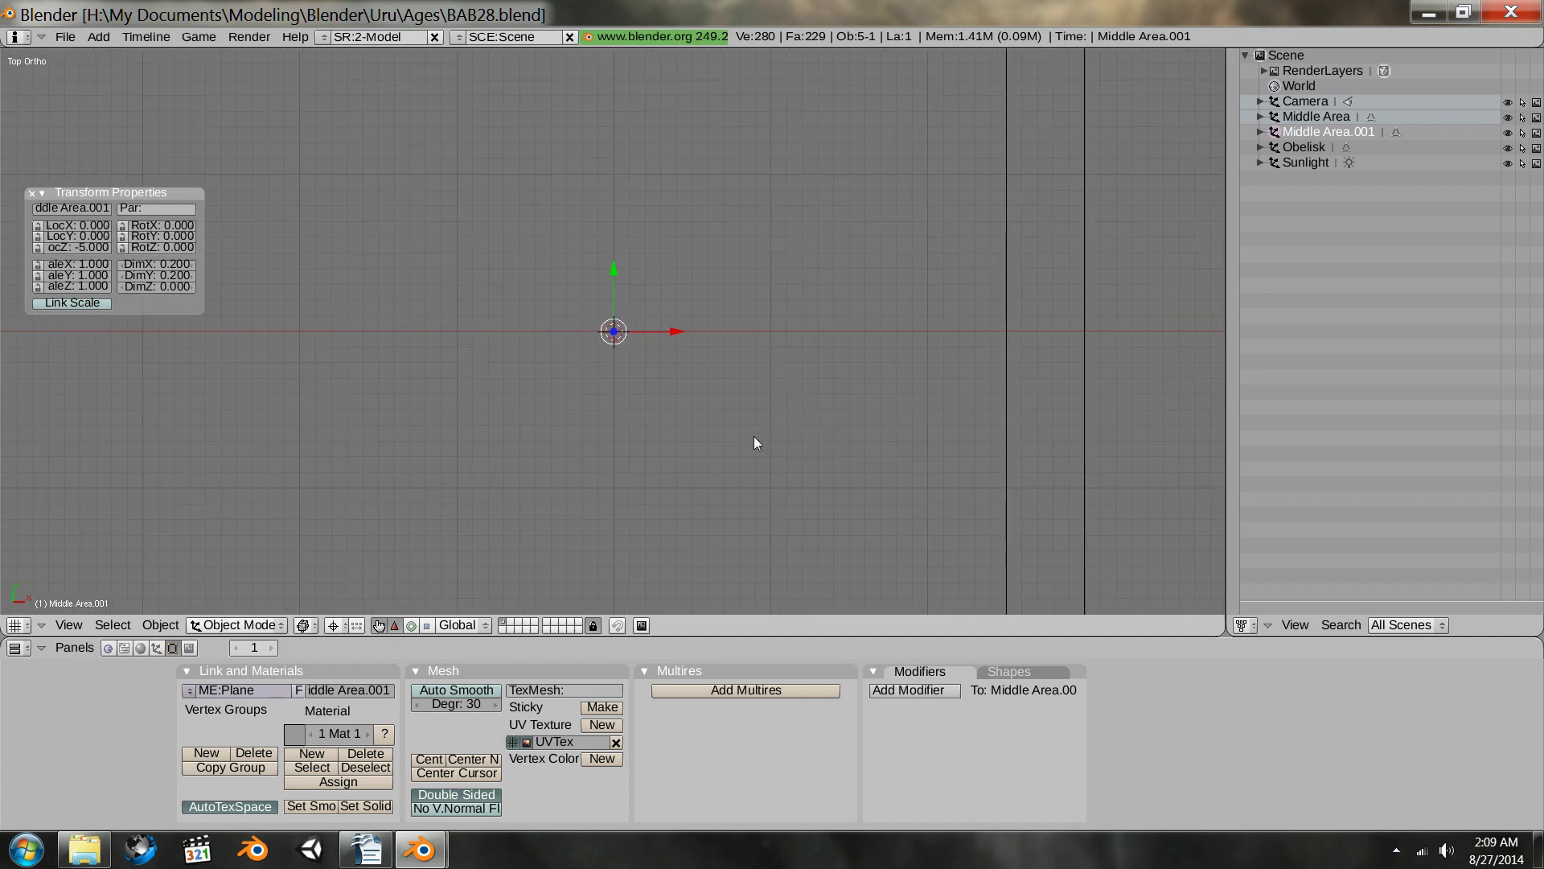
pyautogui.scroll(3, 754, 443)
pyautogui.scroll(8, 724, 354)
pyautogui.scroll(8, 620, 363)
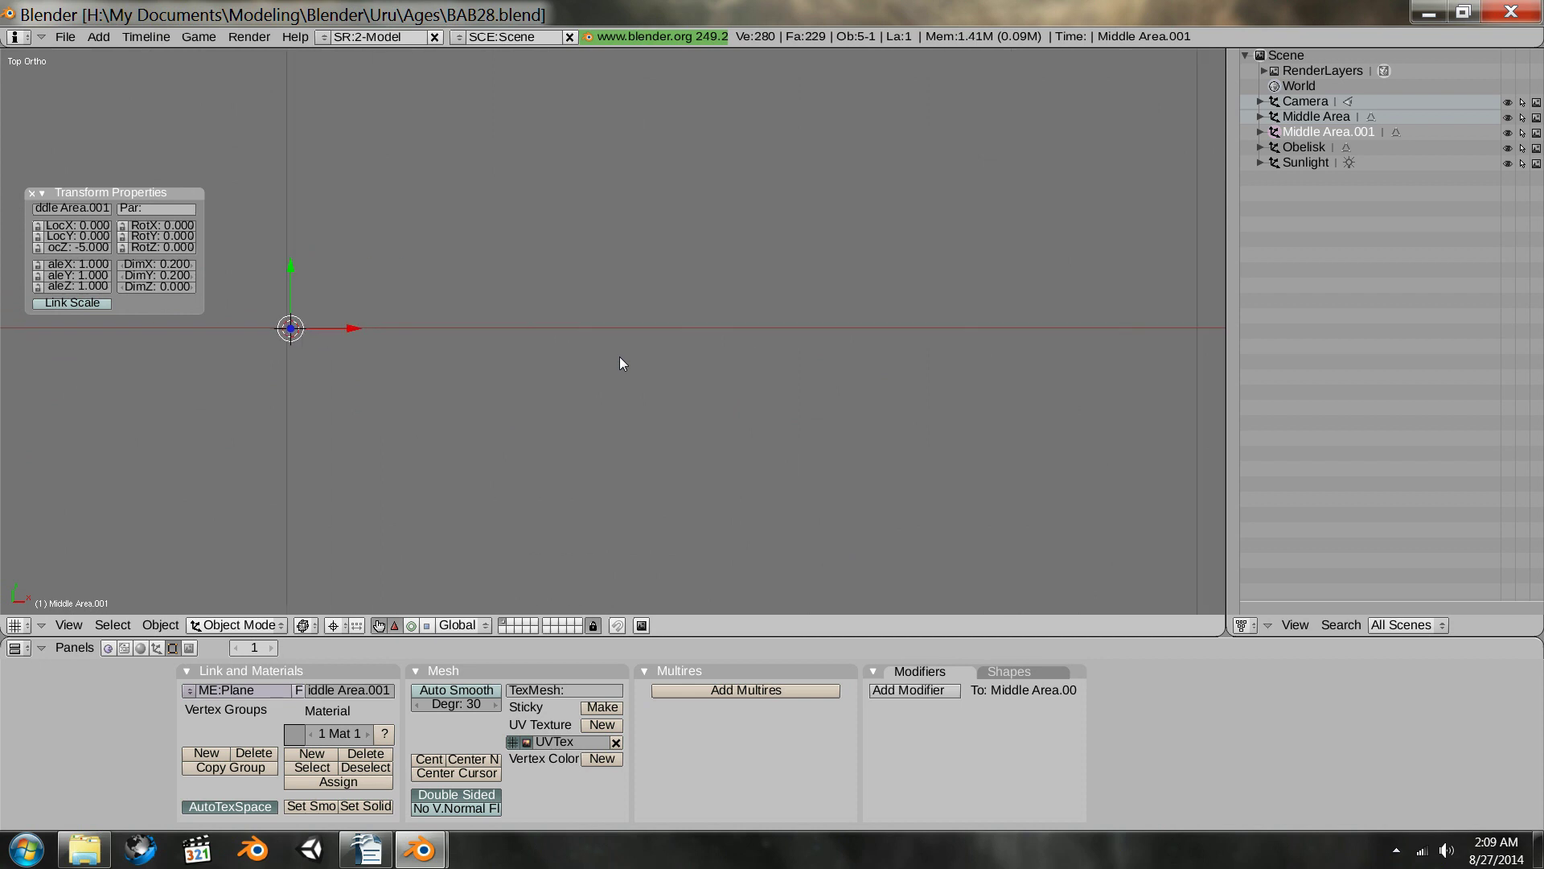
pyautogui.scroll(-10, 619, 402)
pyautogui.scroll(-4, 718, 465)
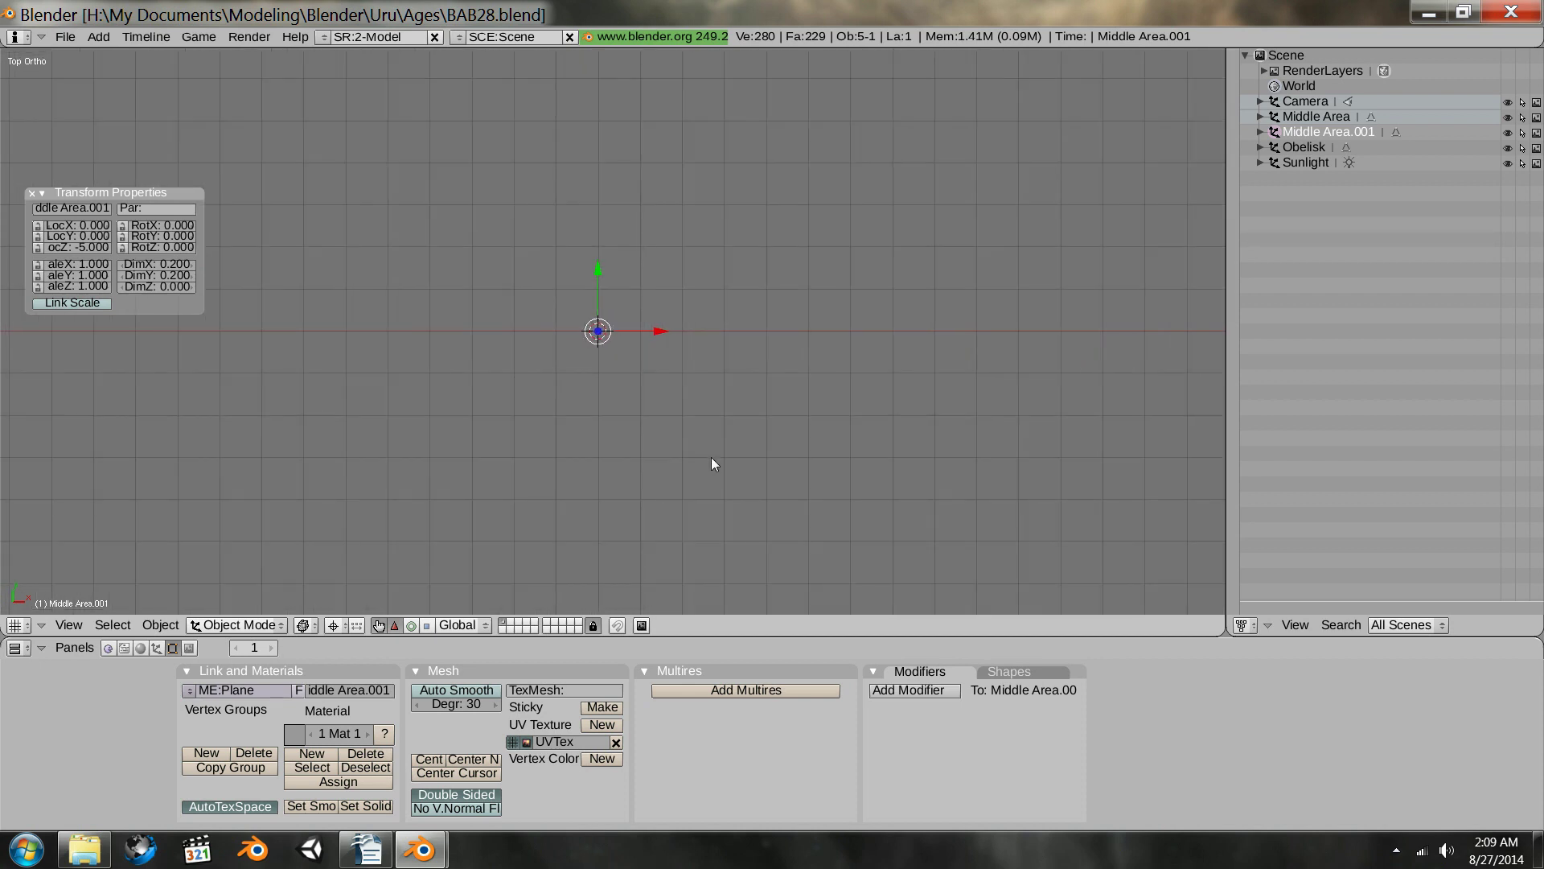
# - Undo the separated plane's dimension changes and its selection
pyautogui.hotkey('ctrl', 'z')
pyautogui.hotkey('ctrl', 'z')
pyautogui.hotkey('ctrl', 'z')
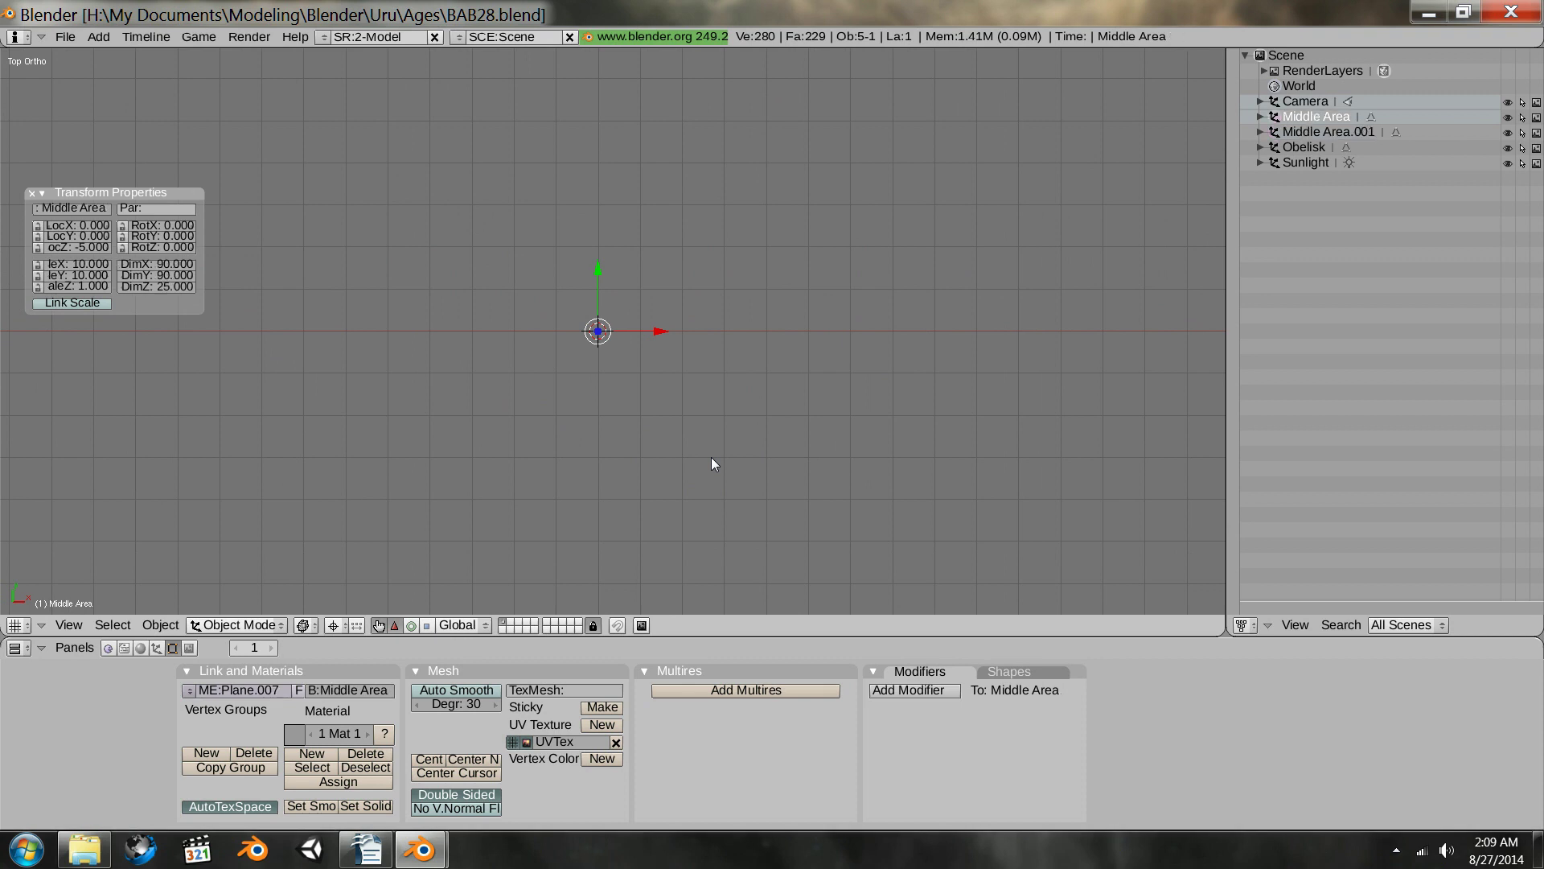
# - Redo the selection of the separated plane, Middle Area.001
pyautogui.hotkey('ctrl', 'shift', 'z')
pyautogui.scroll(-5, 711, 464)
pyautogui.scroll(-6, 842, 511)
pyautogui.scroll(1, 838, 529)
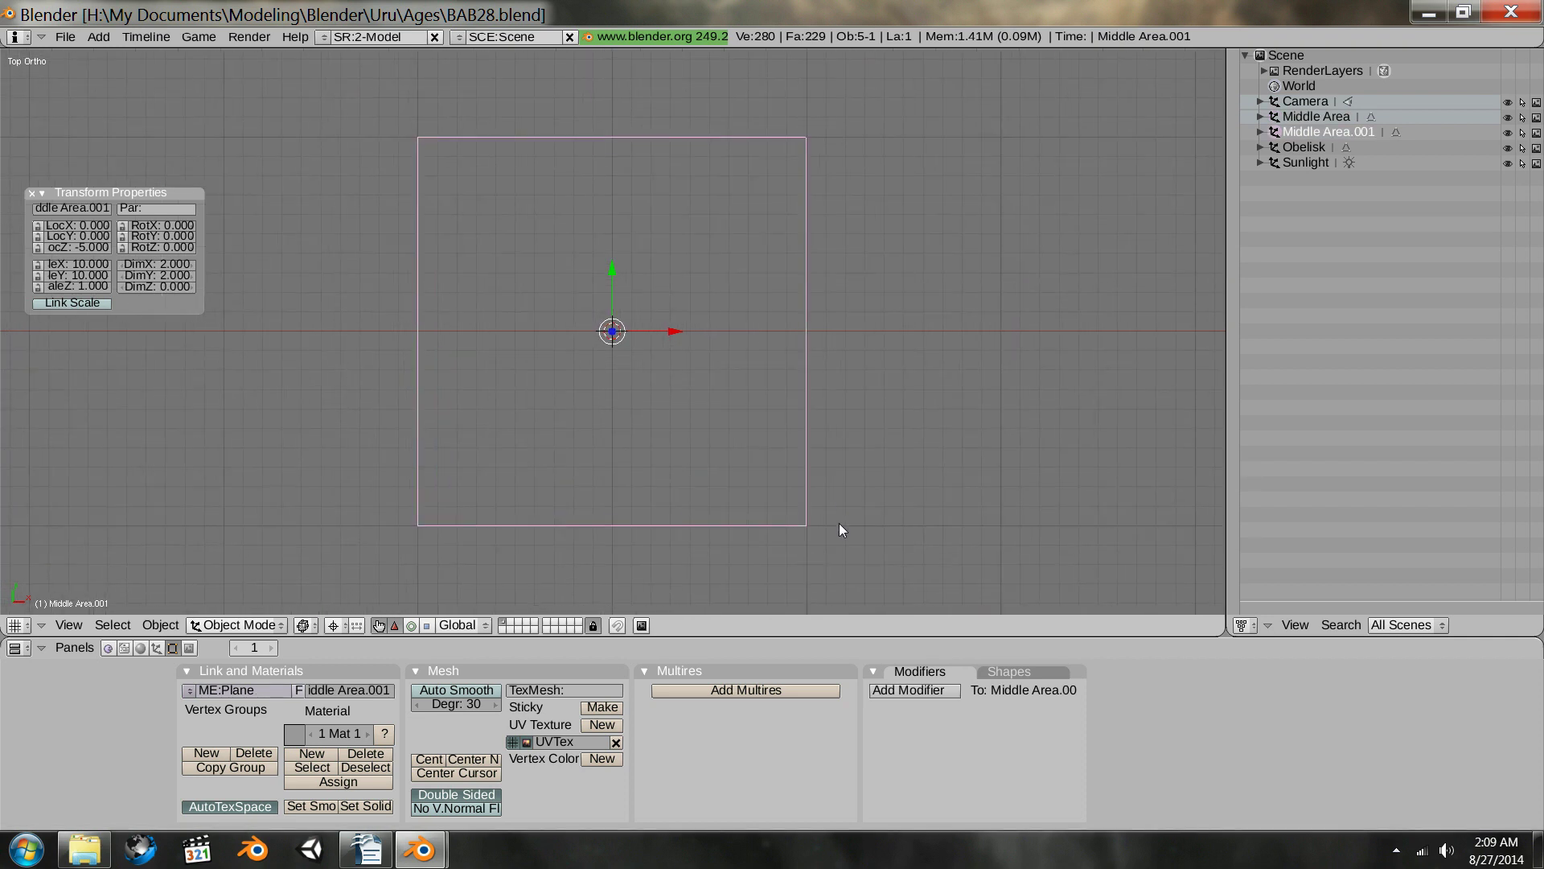
pyautogui.click(179, 266)
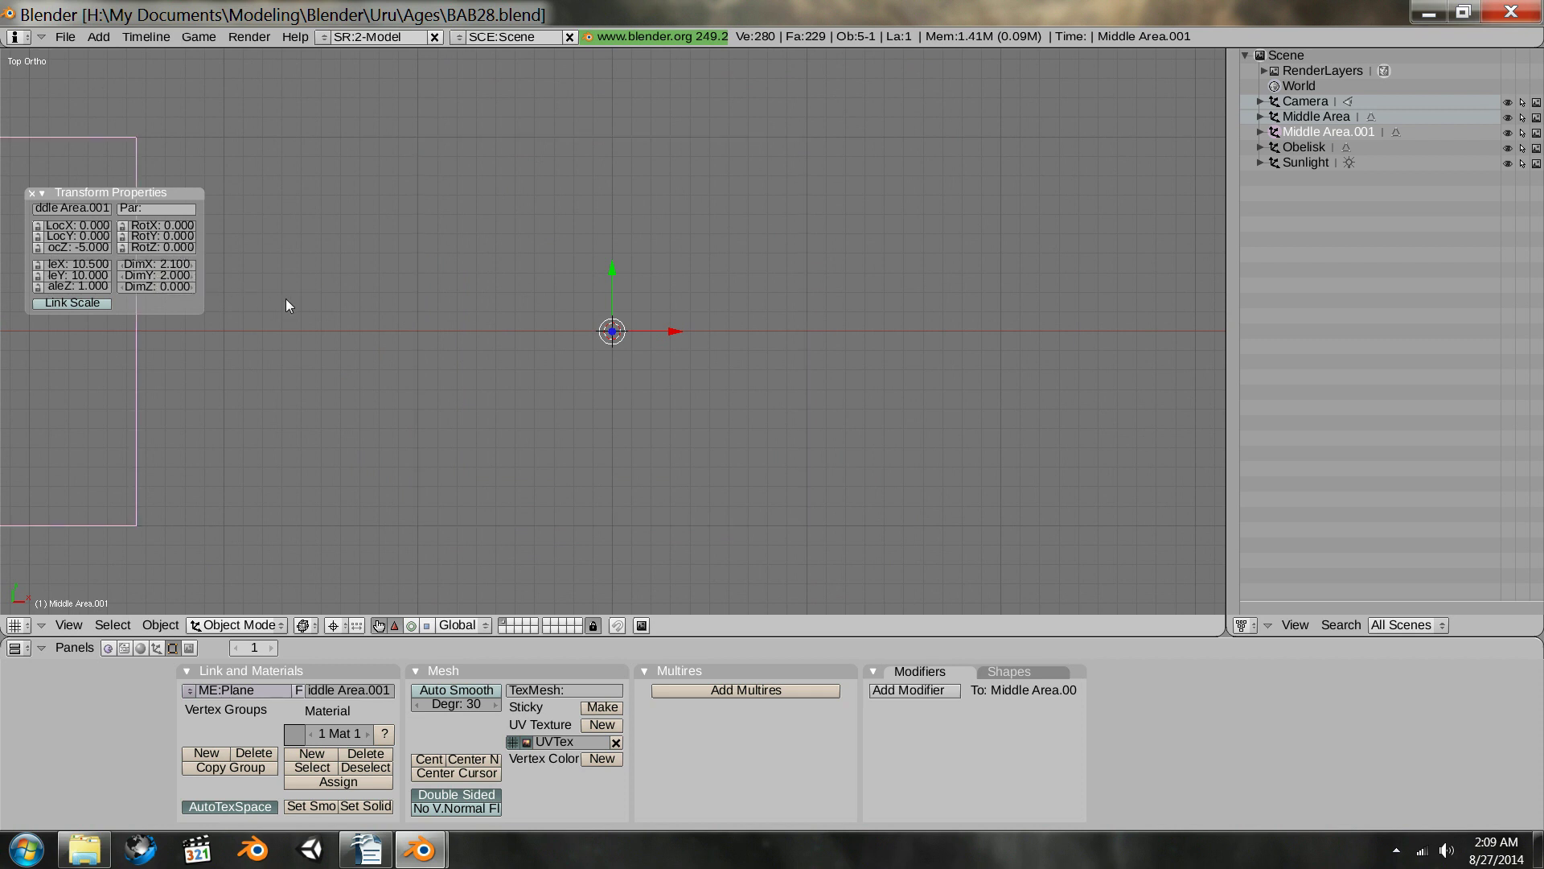
pyautogui.scroll(-5, 190, 282)
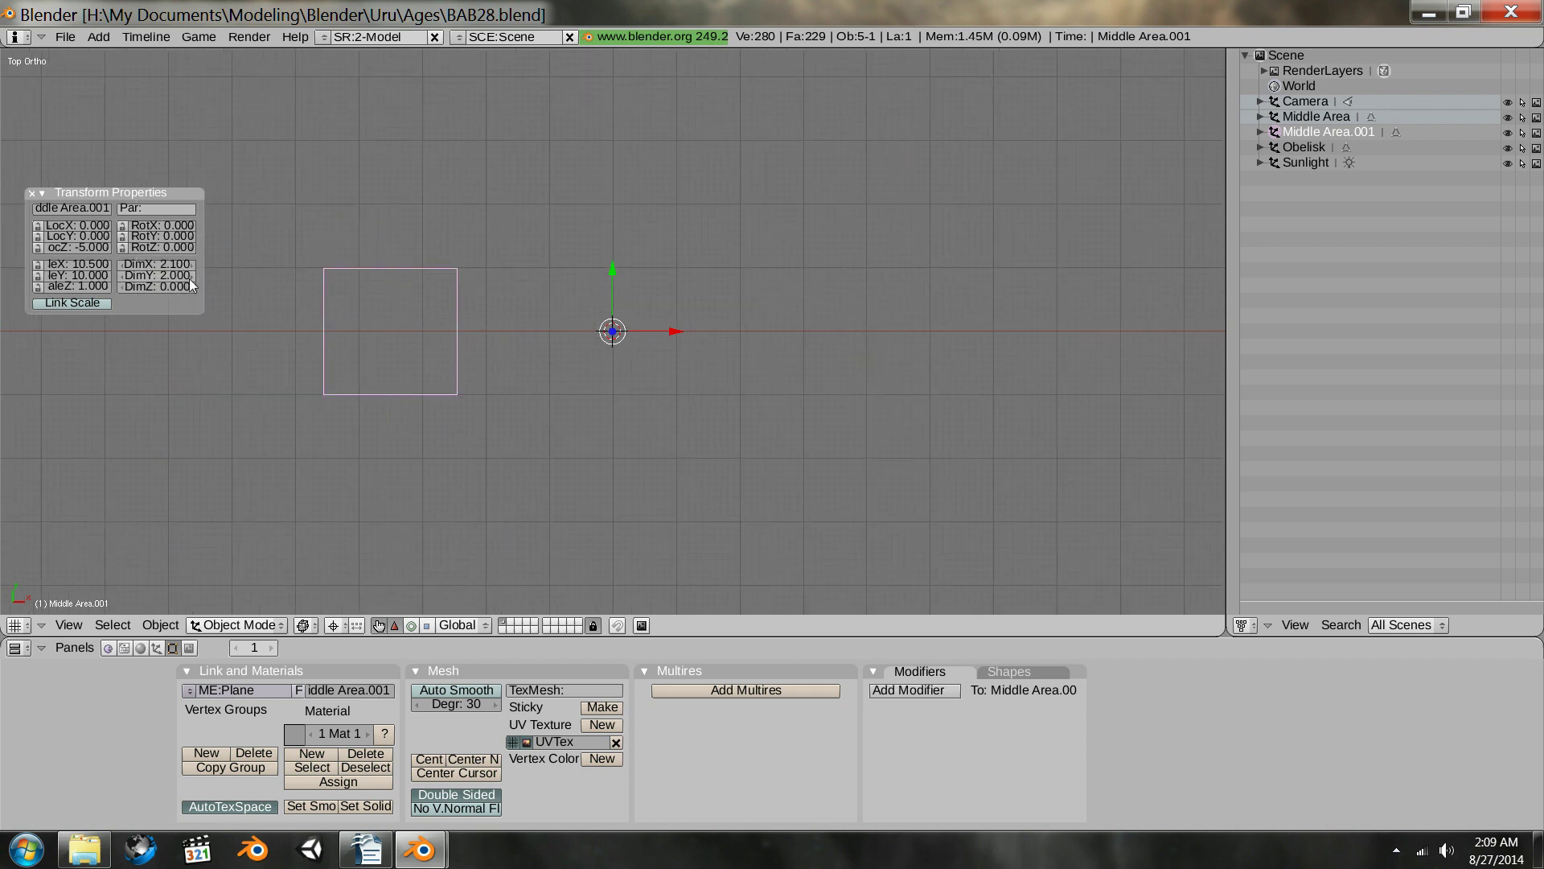
pyautogui.hotkey('ctrl', 'z')
pyautogui.scroll(3, 189, 279)
pyautogui.click(164, 267)
pyautogui.write('20')
pyautogui.press('Escape')
pyautogui.hotkey('ctrl', 'shift', 'z')
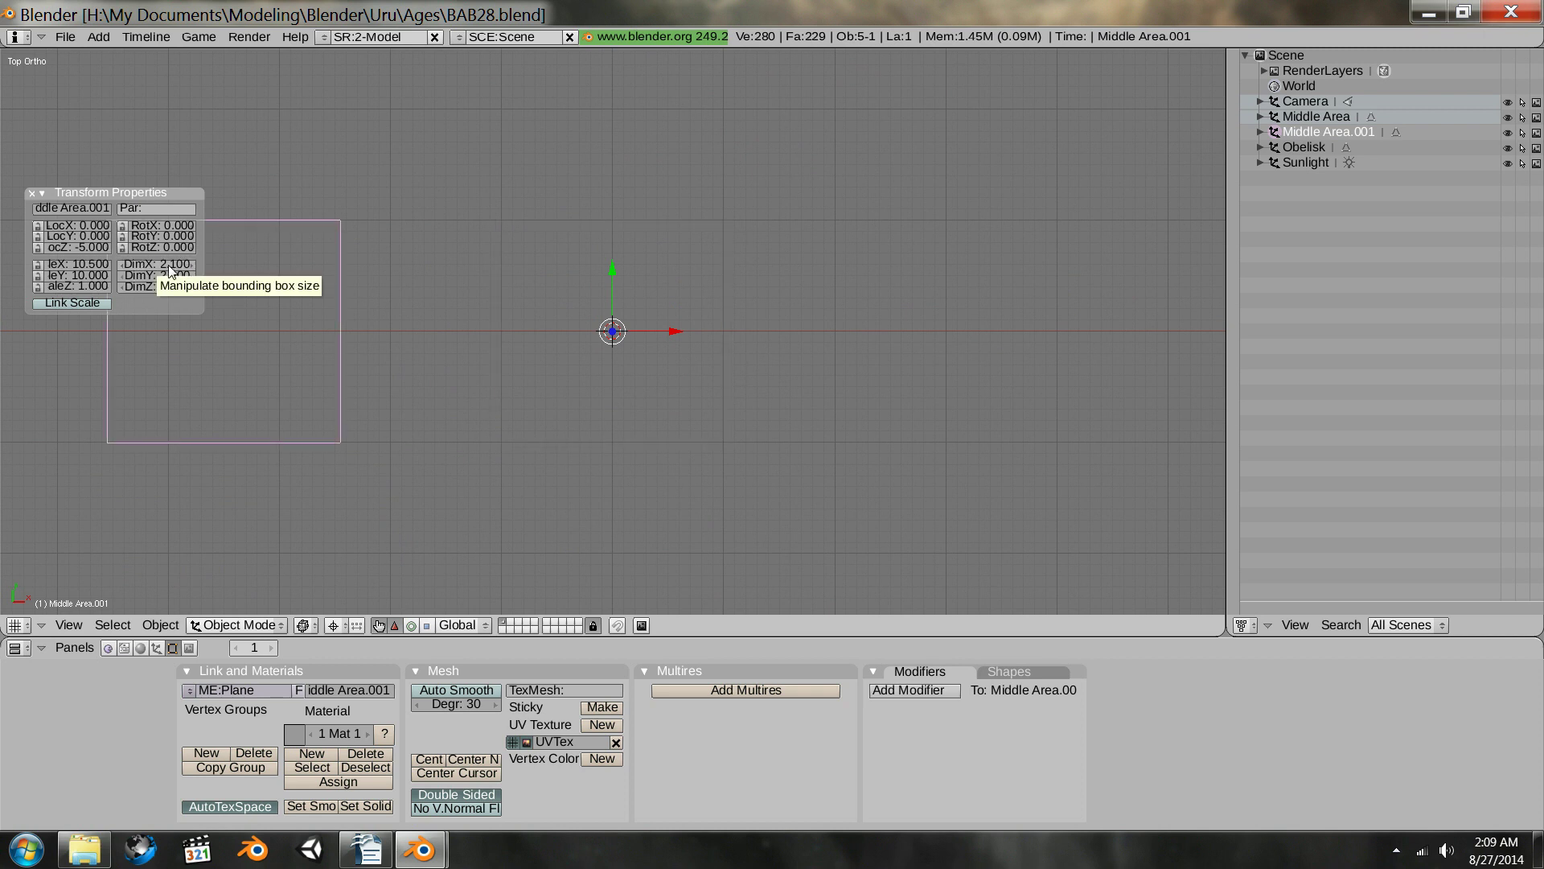
pyautogui.hotkey('ctrl', 'z')
# - Set the separated plane's X dimension to 0.2
pyautogui.click(170, 266)
pyautogui.write('0.2')
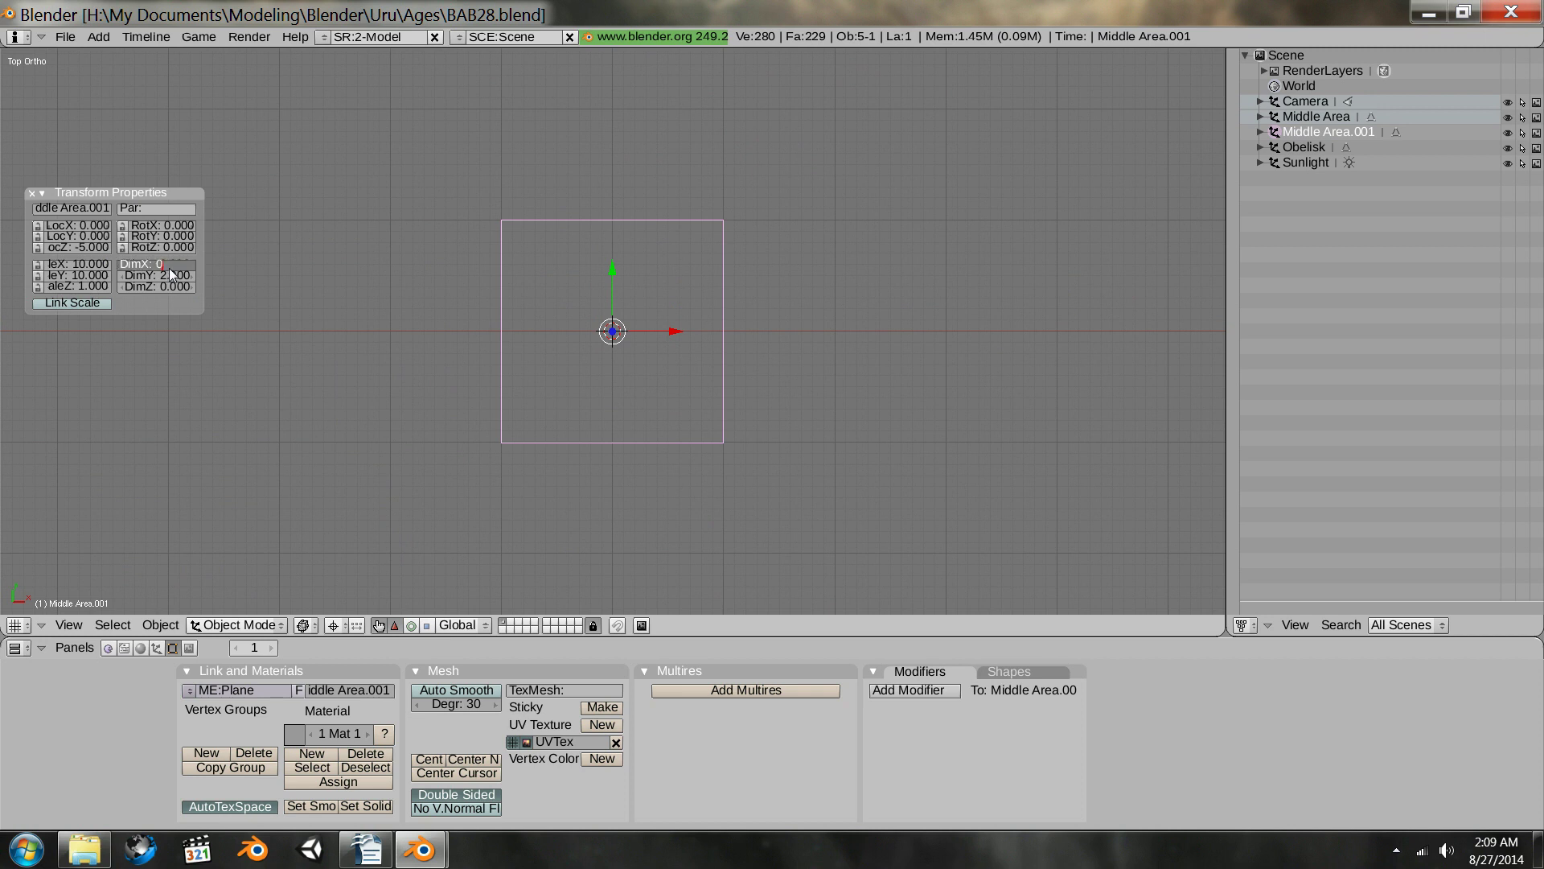
pyautogui.press('Return')
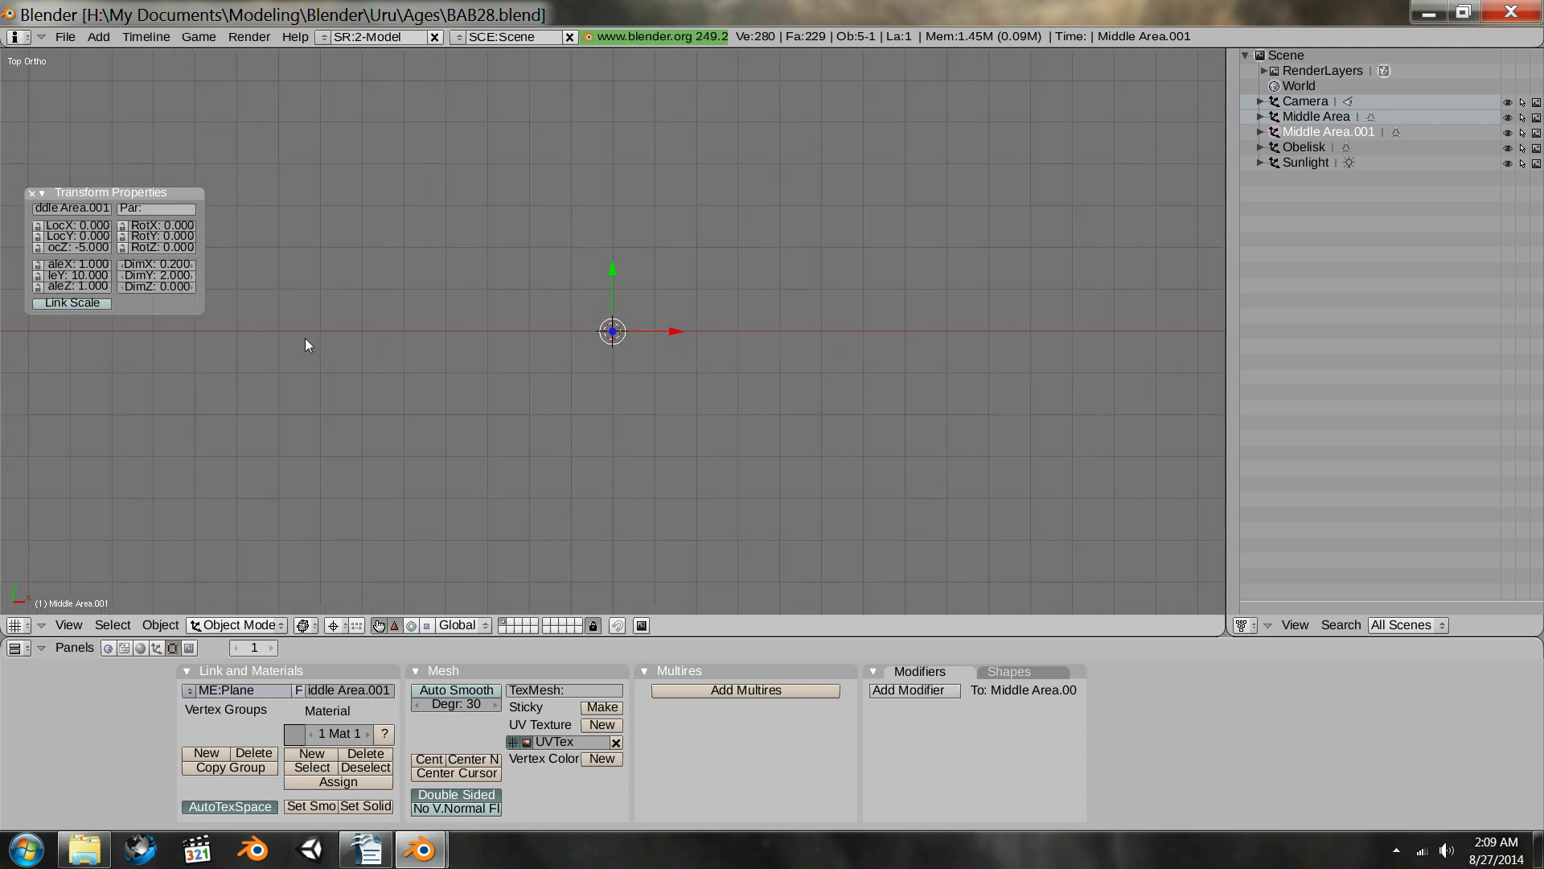
# - Undo the X dimension change and delete the separated plane
pyautogui.hotkey('ctrl', 'z')
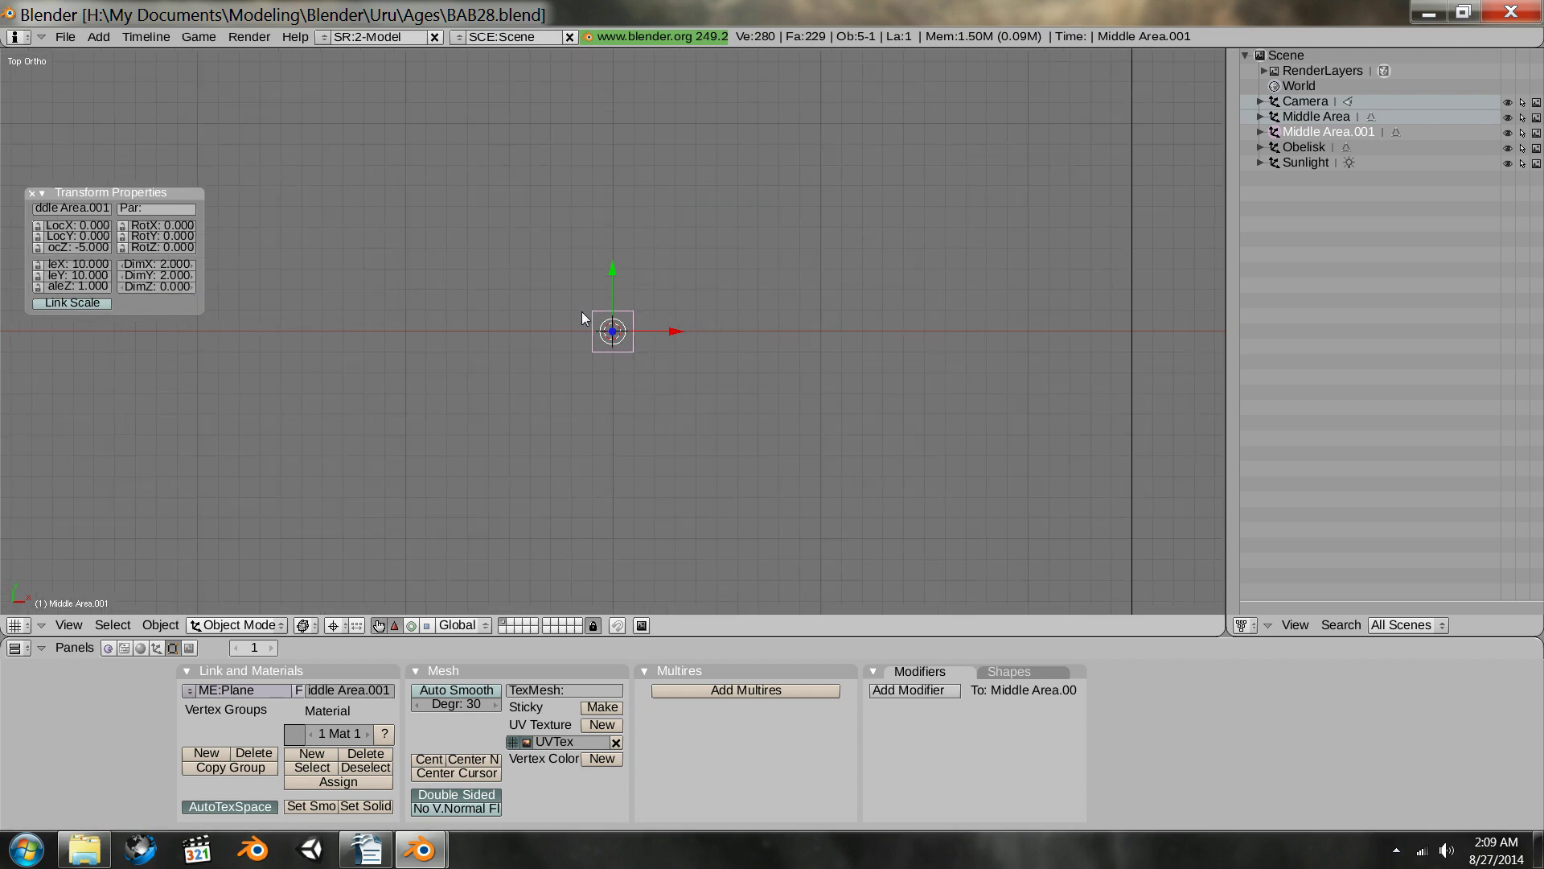
pyautogui.press('x')
pyautogui.click(584, 313)
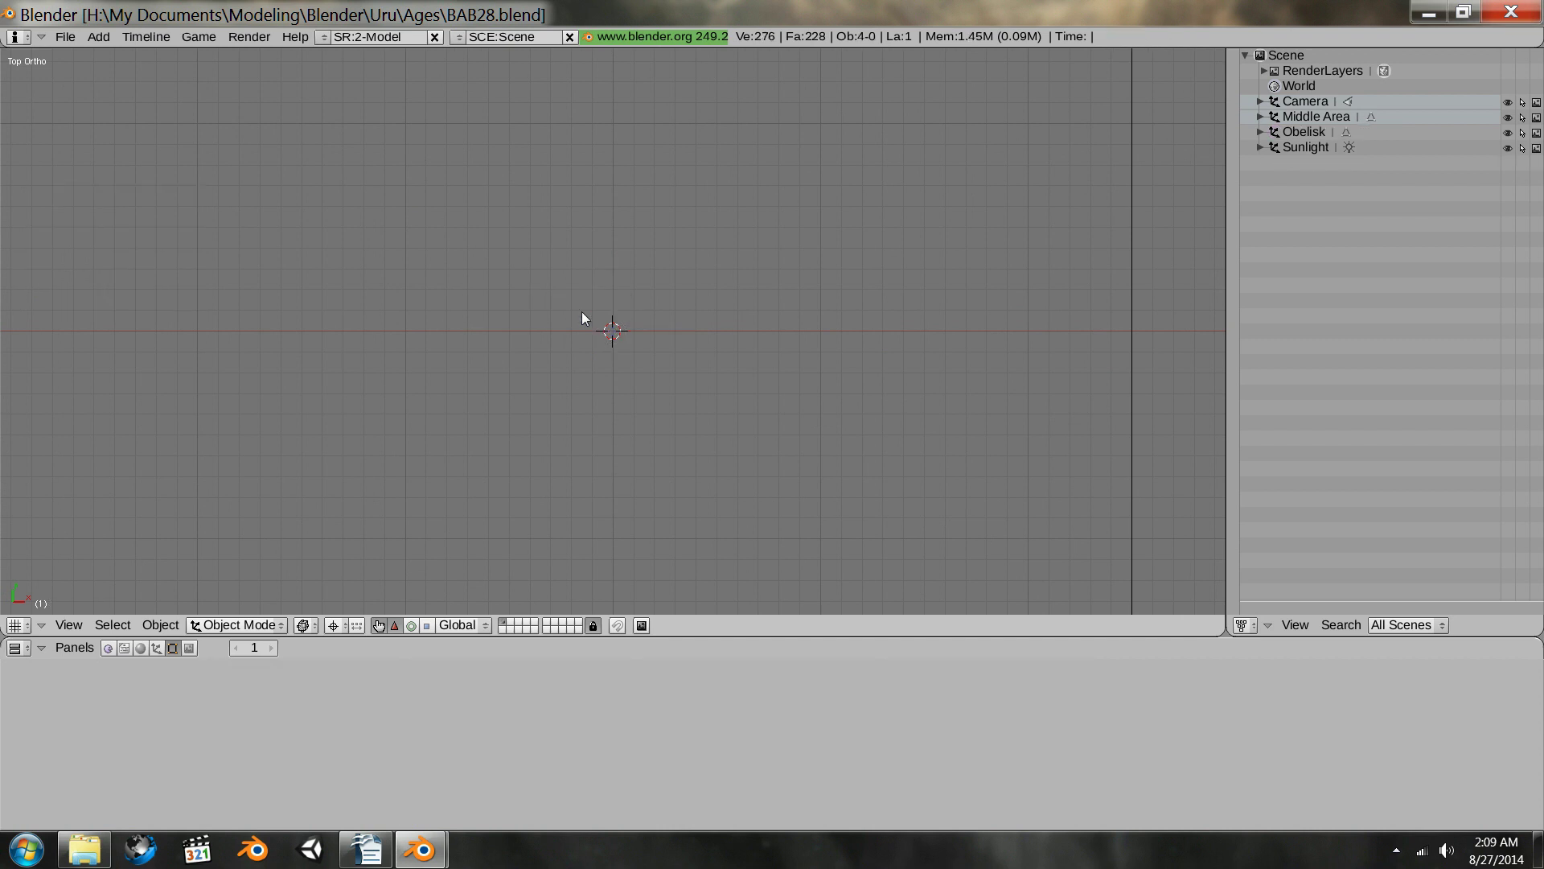
# - Add a new mesh plane at the 3D cursor in Object Mode
pyautogui.scroll(2, 603, 353)
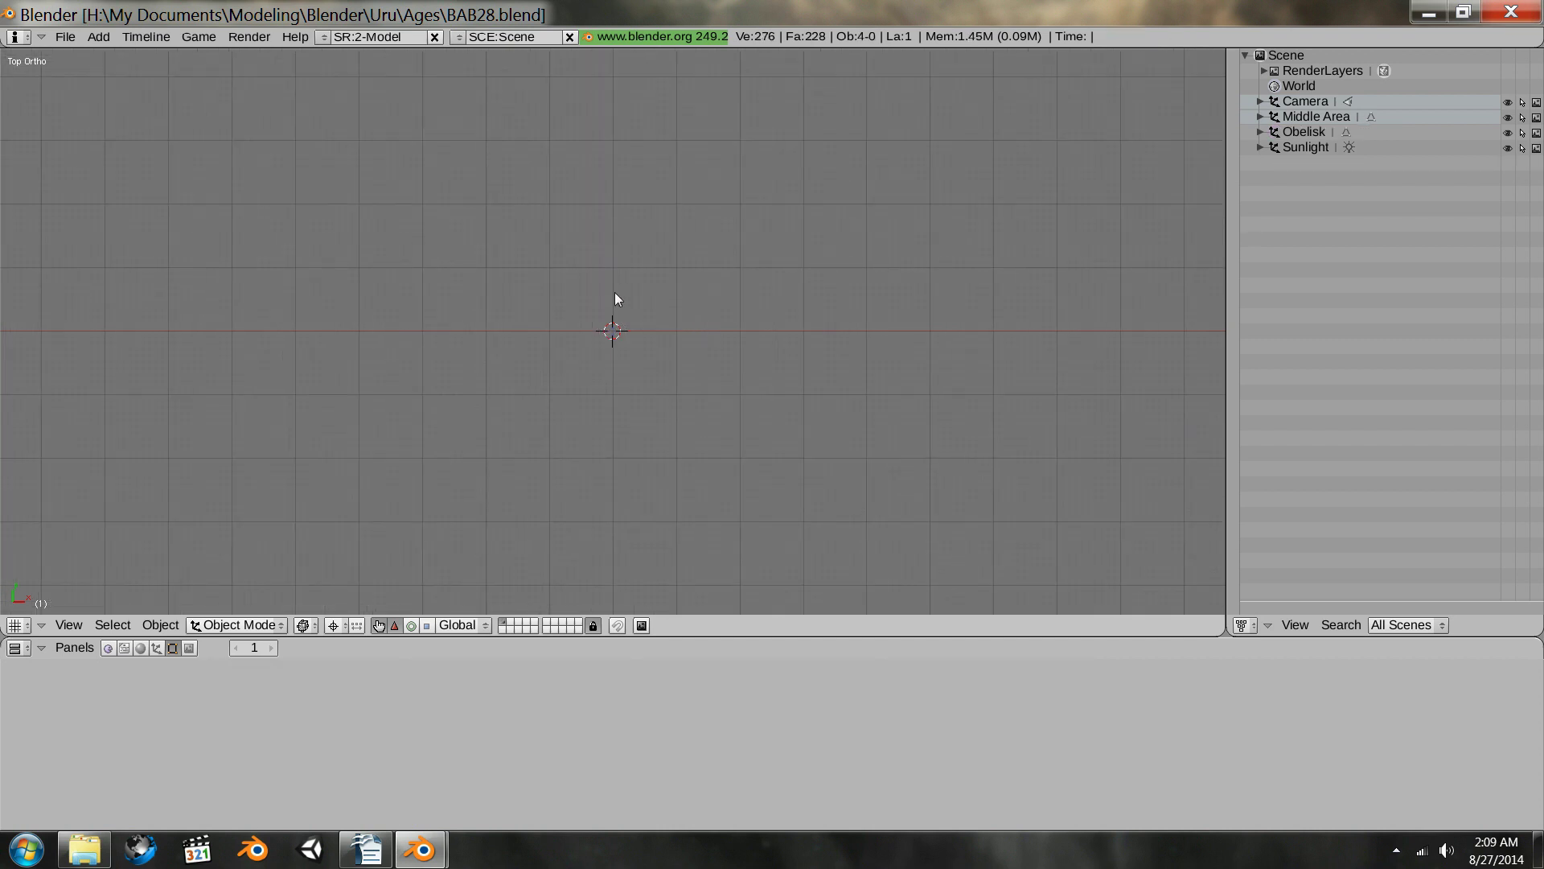
pyautogui.press('space')
pyautogui.moveTo(697, 292)
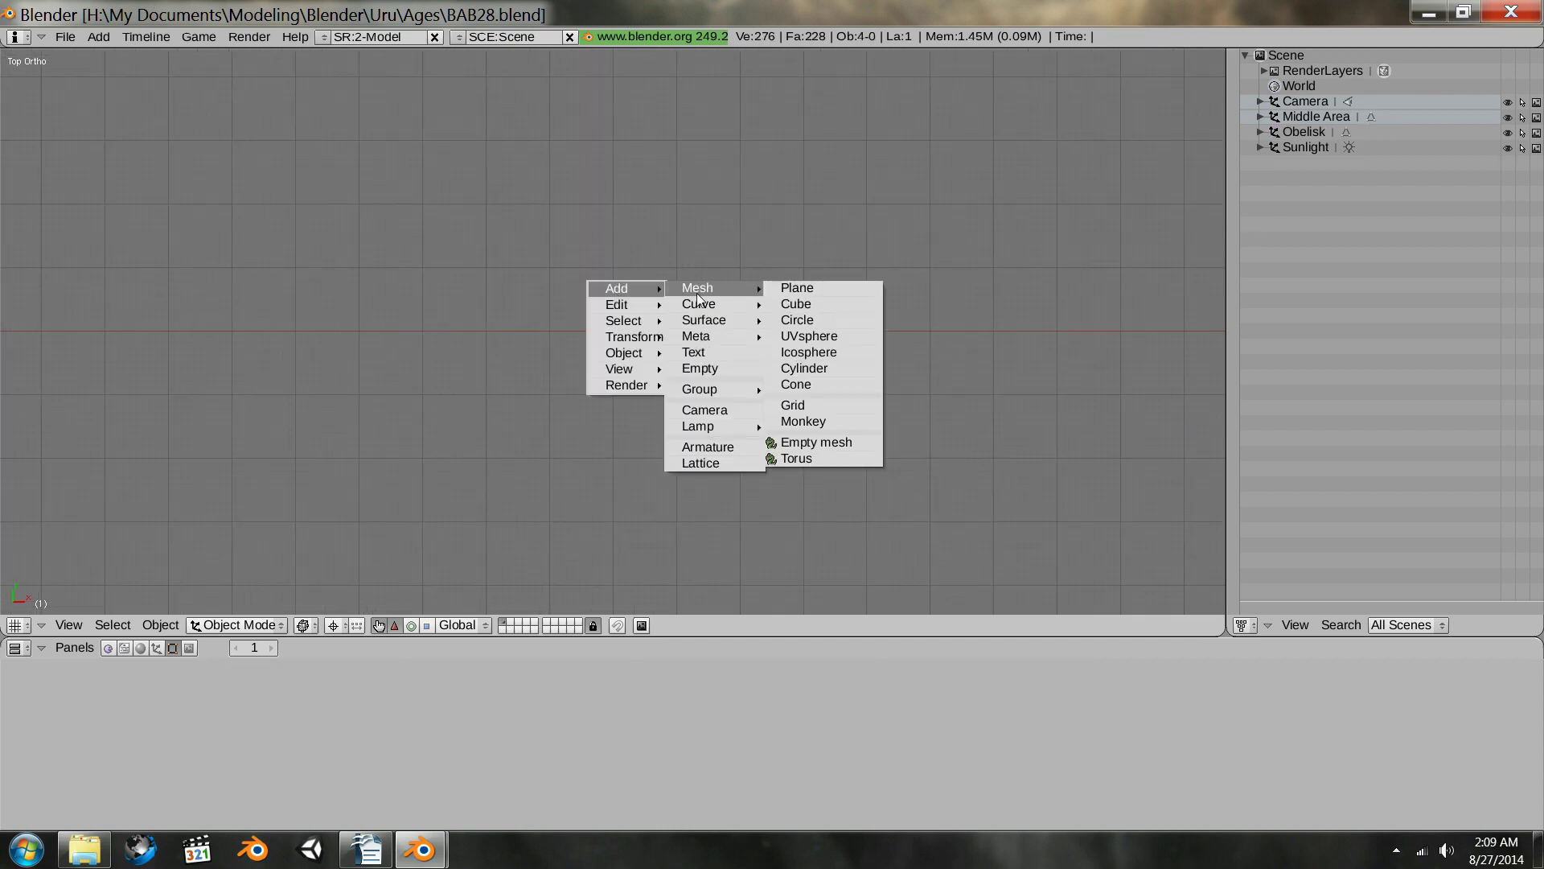
pyautogui.click(813, 291)
# - Set the new plane's X and Y dimensions to 0.2 and inspect it up close against the grid
pyautogui.click(180, 267)
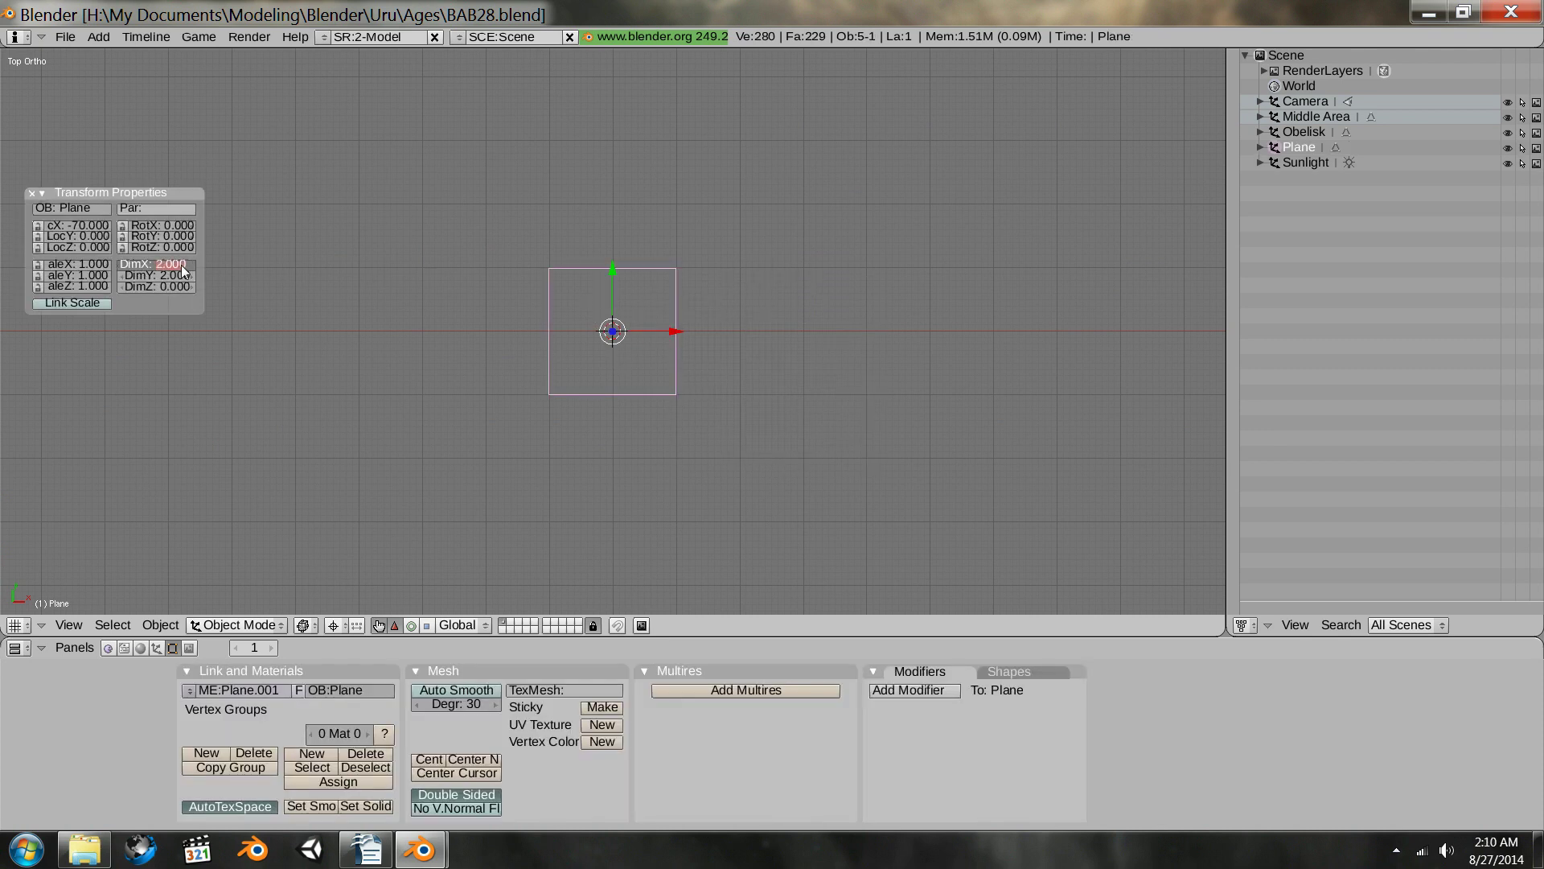
pyautogui.write('0.2')
pyautogui.press('Return')
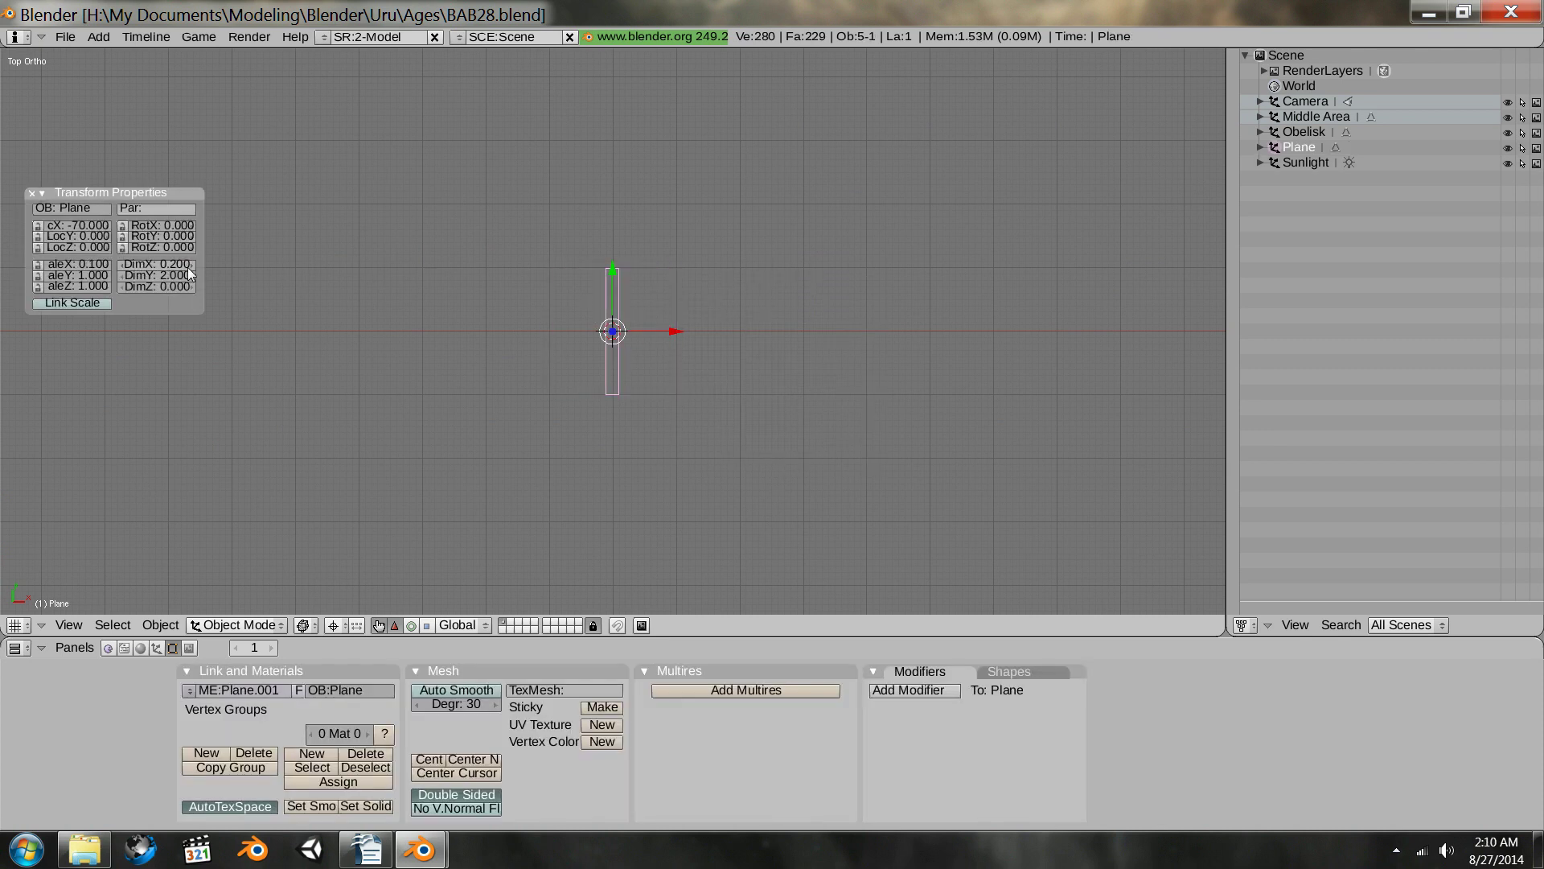
pyautogui.click(182, 276)
pyautogui.write('0.2')
pyautogui.press('Return')
pyautogui.scroll(10, 586, 346)
pyautogui.scroll(2, 585, 348)
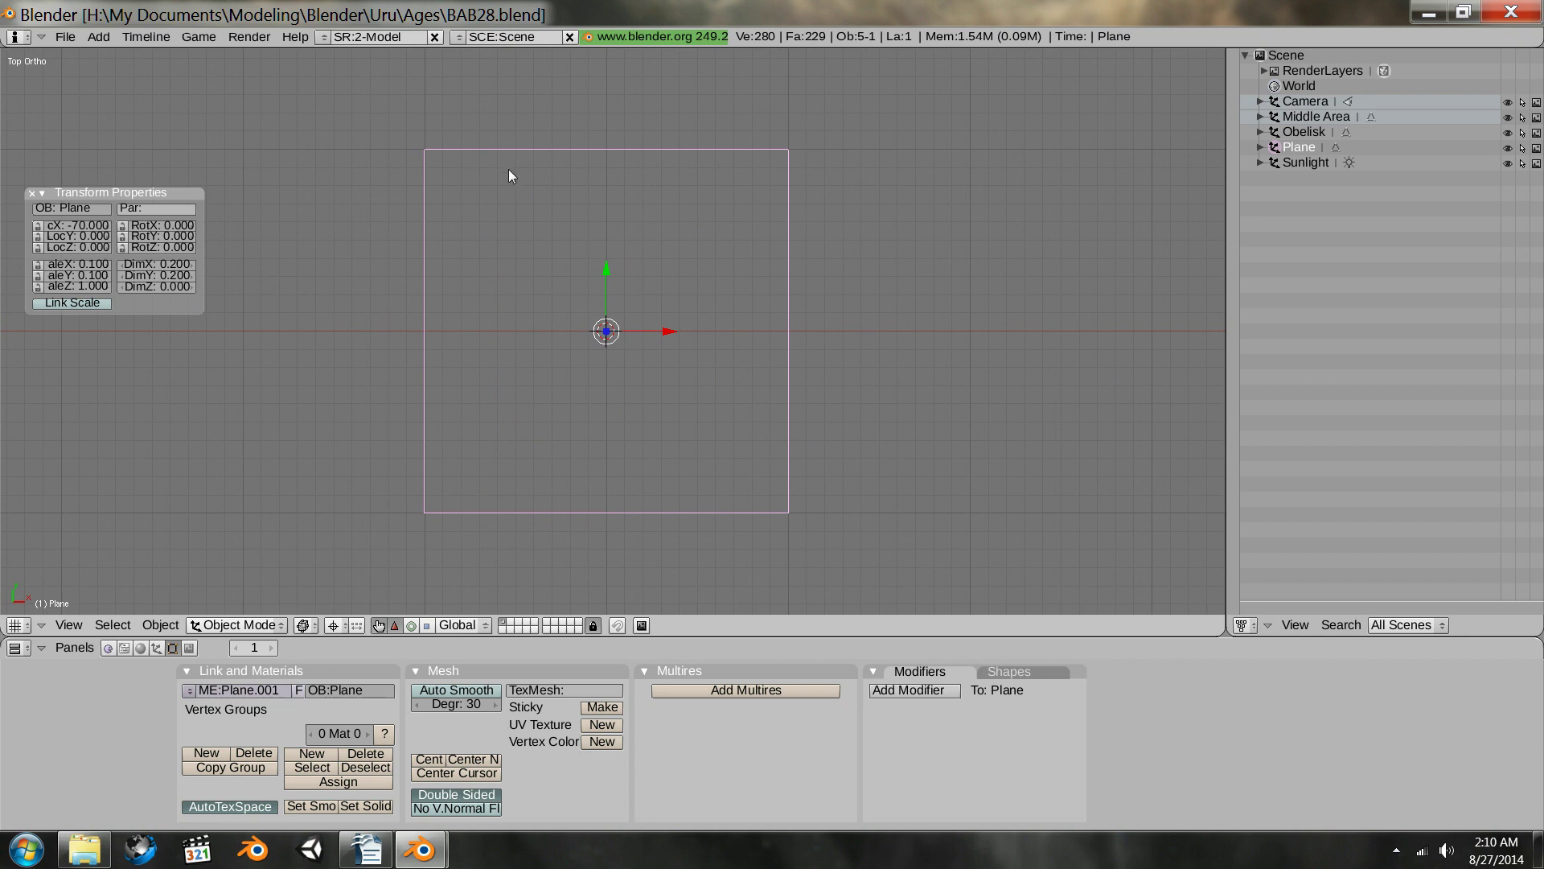
# - Set the new plane's X and Y dimensions to 0.5
pyautogui.scroll(-5, 560, 180)
pyautogui.scroll(1, 558, 191)
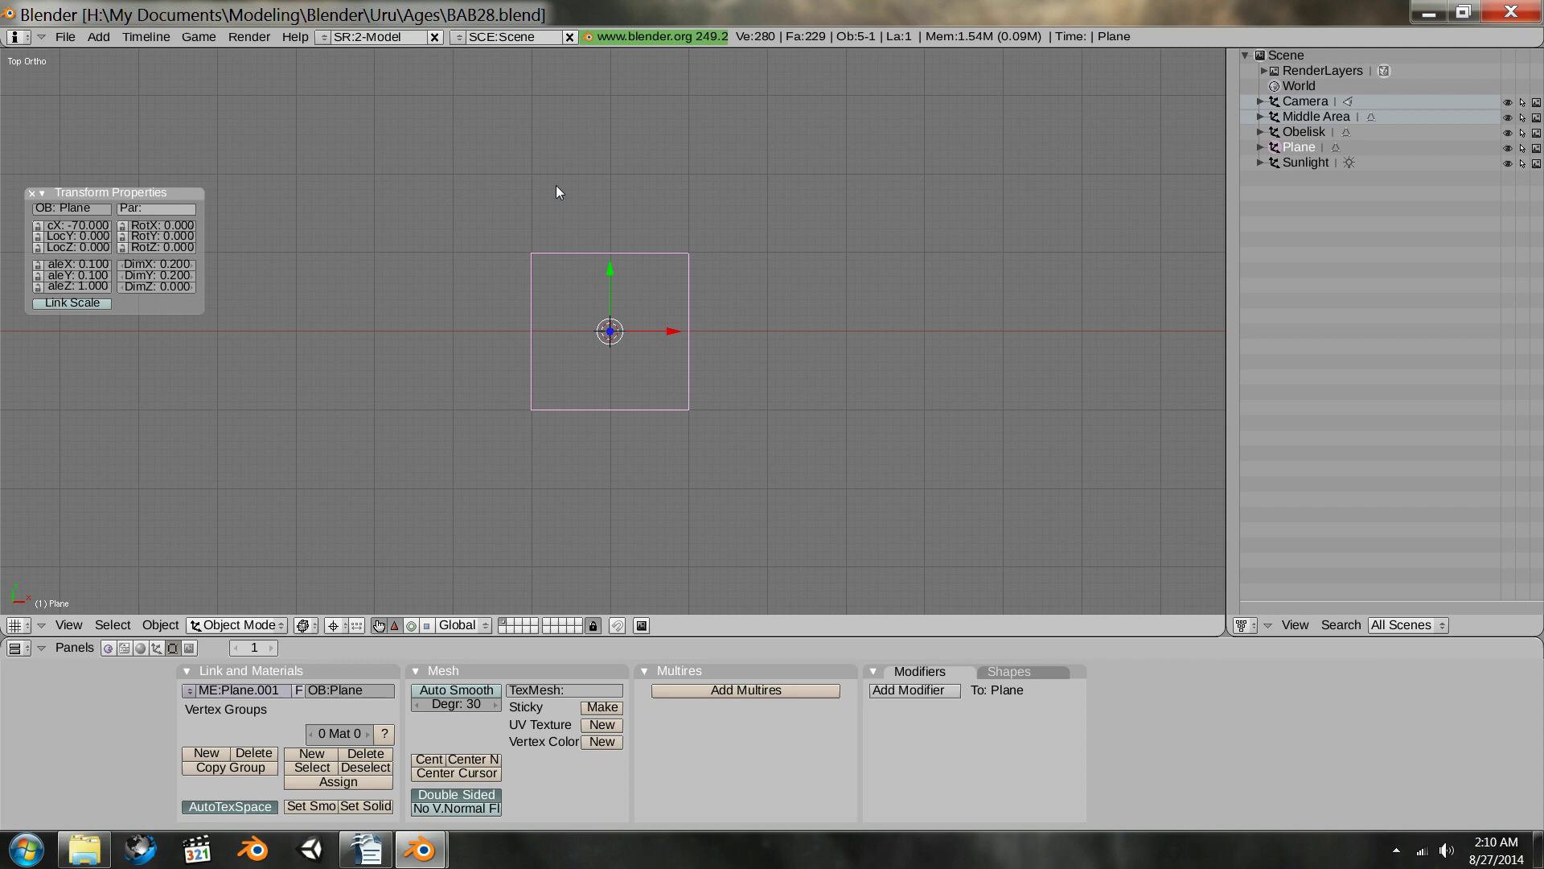
pyautogui.click(191, 265)
pyautogui.click(169, 265)
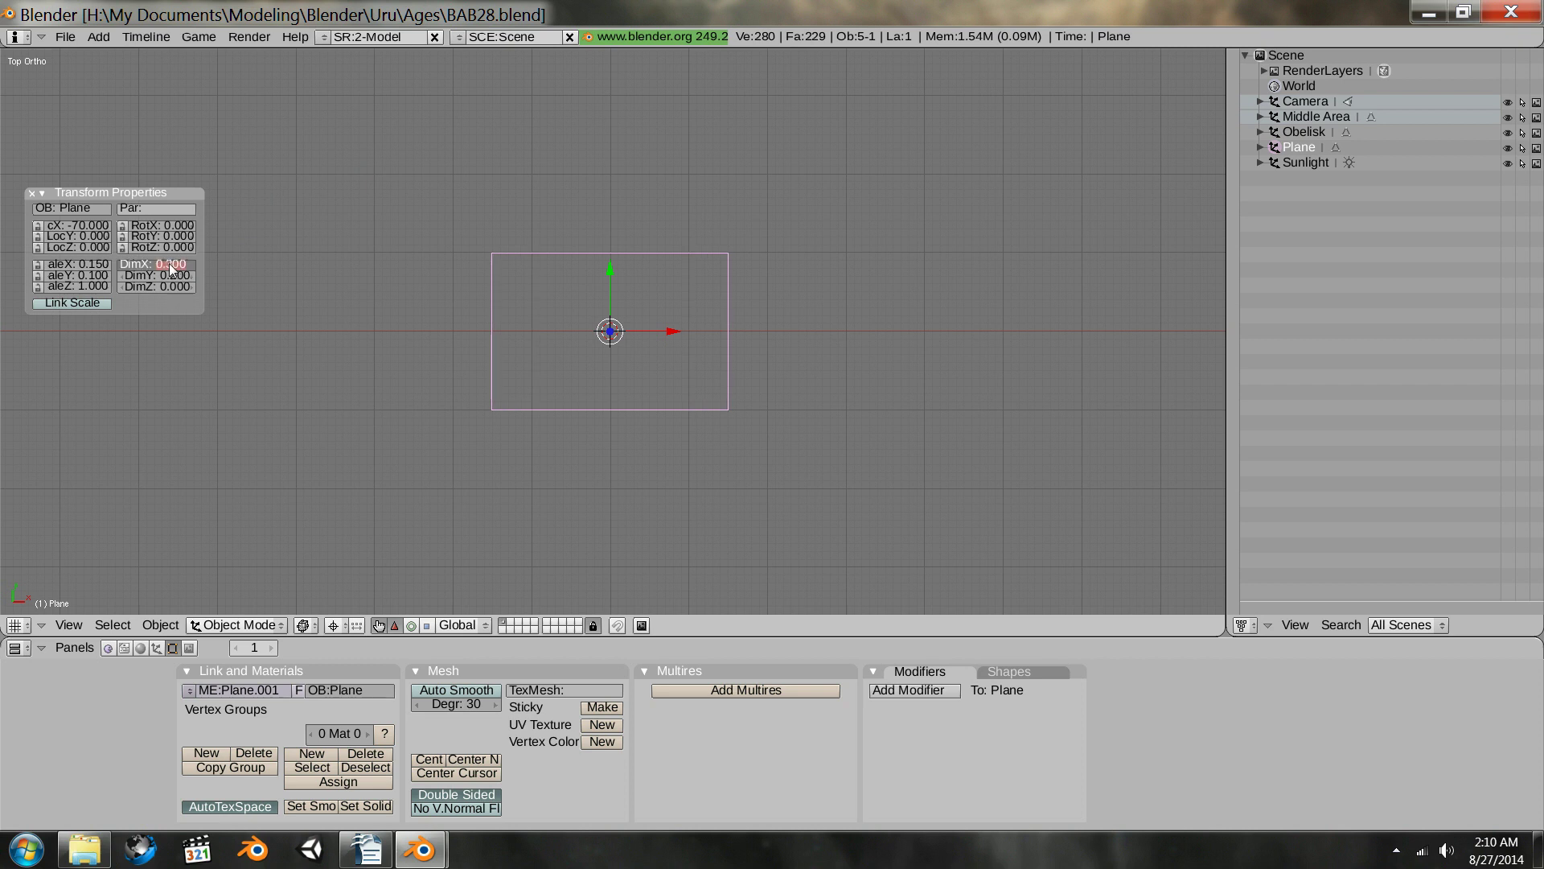
pyautogui.write('0')
pyautogui.press('Return')
pyautogui.click(170, 278)
pyautogui.write('0.5')
pyautogui.press('Return')
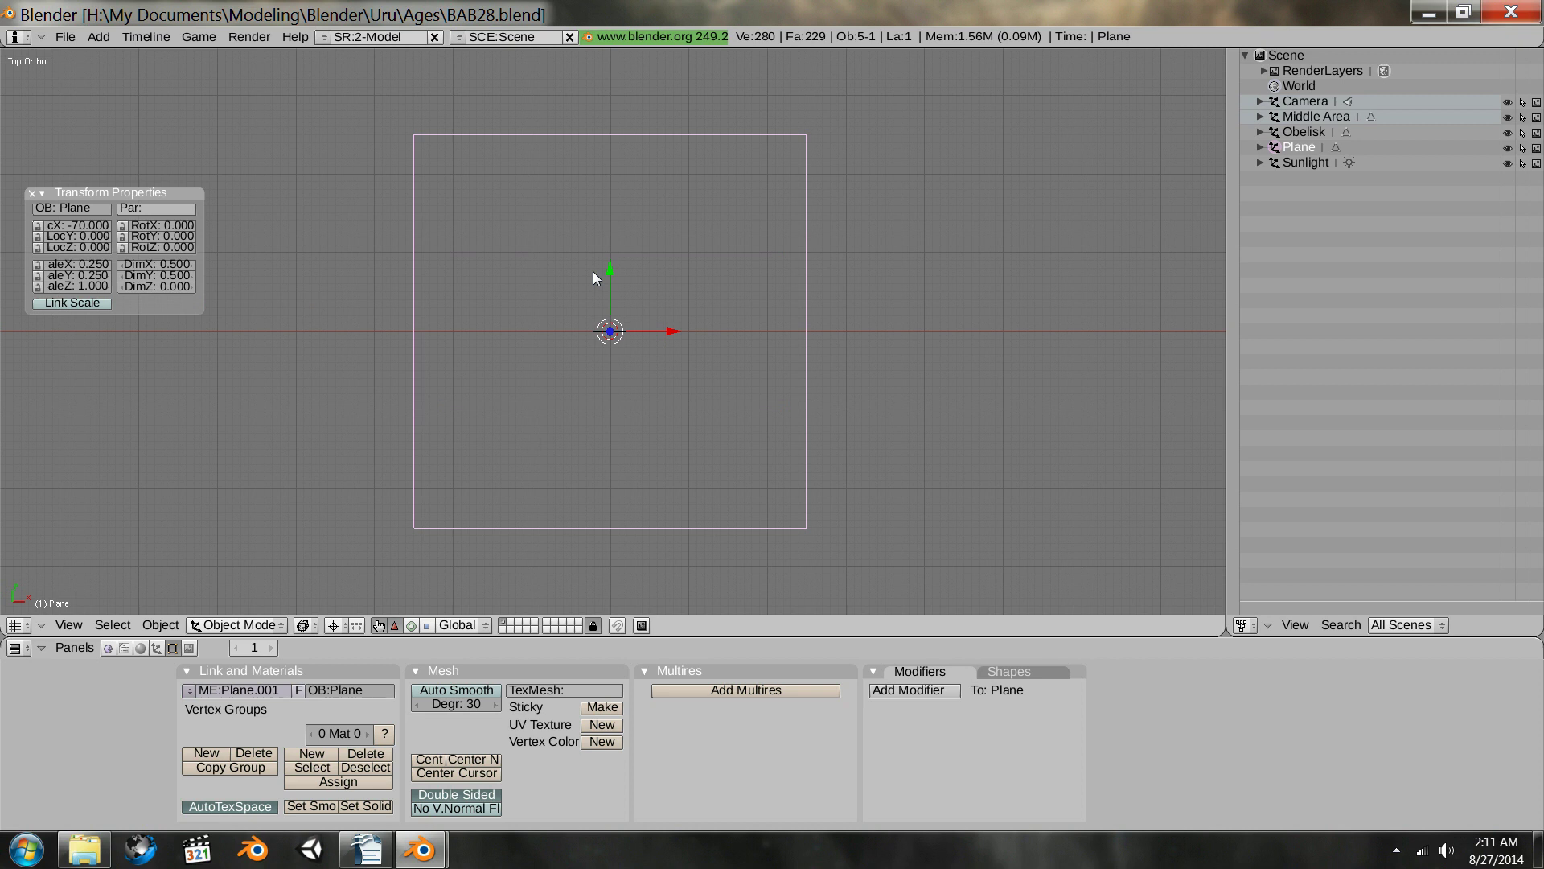
# - Set the new plane's X and Y dimensions to 1
pyautogui.scroll(-2, 519, 222)
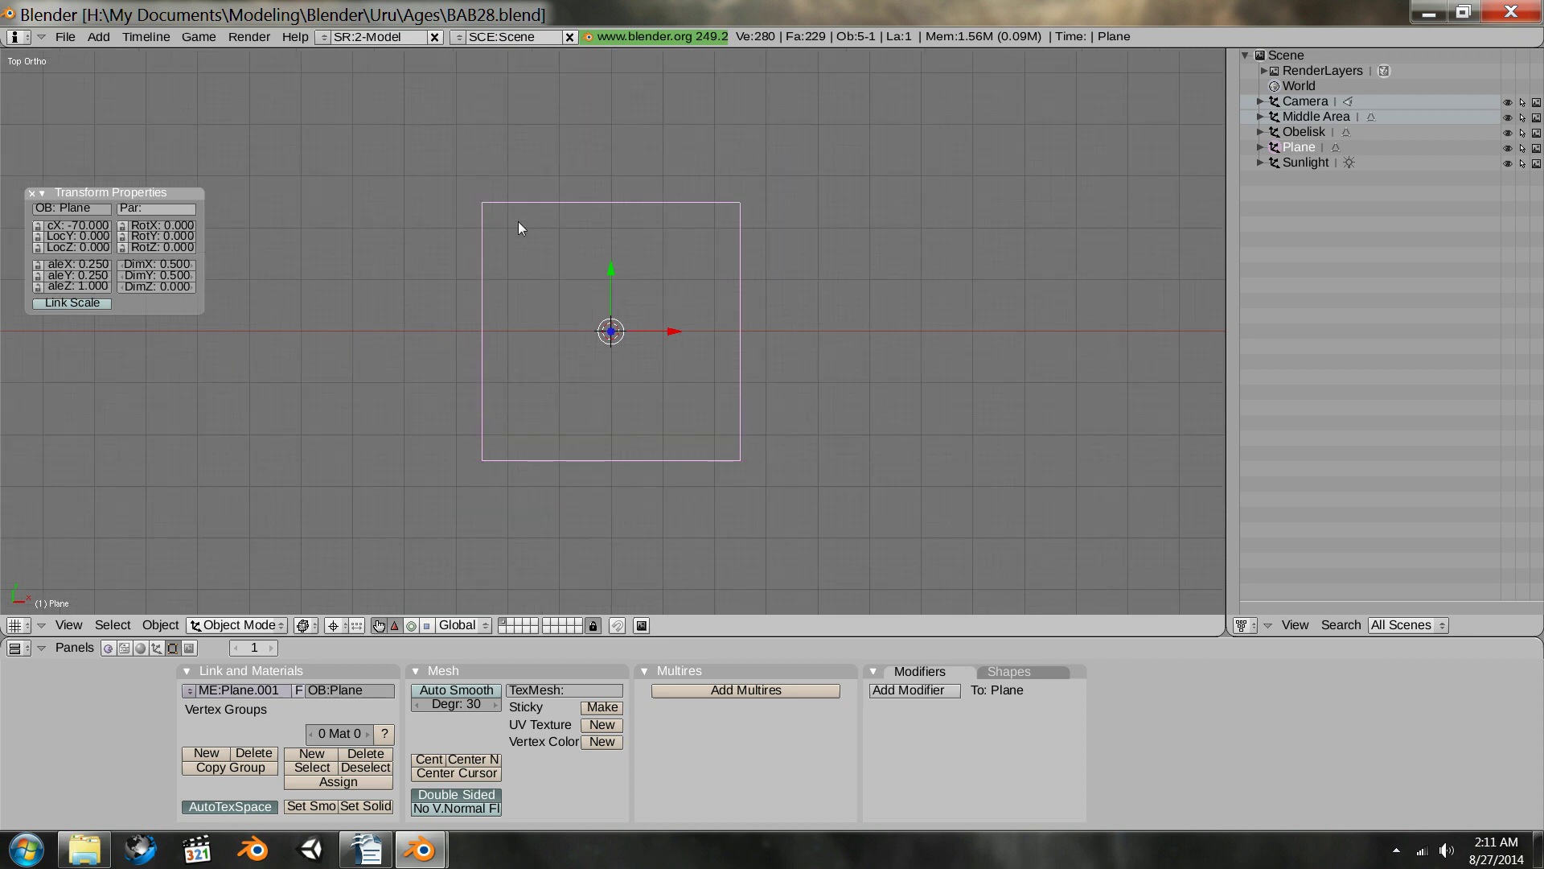
pyautogui.click(180, 264)
pyautogui.click(169, 264)
pyautogui.write('1')
pyautogui.press('Return')
pyautogui.click(180, 275)
pyautogui.click(173, 275)
pyautogui.write('1')
pyautogui.press('Return')
# - Examine how the plane's edges line up with the grid lines at coarser and finer grid divisions
pyautogui.scroll(-4, 358, 316)
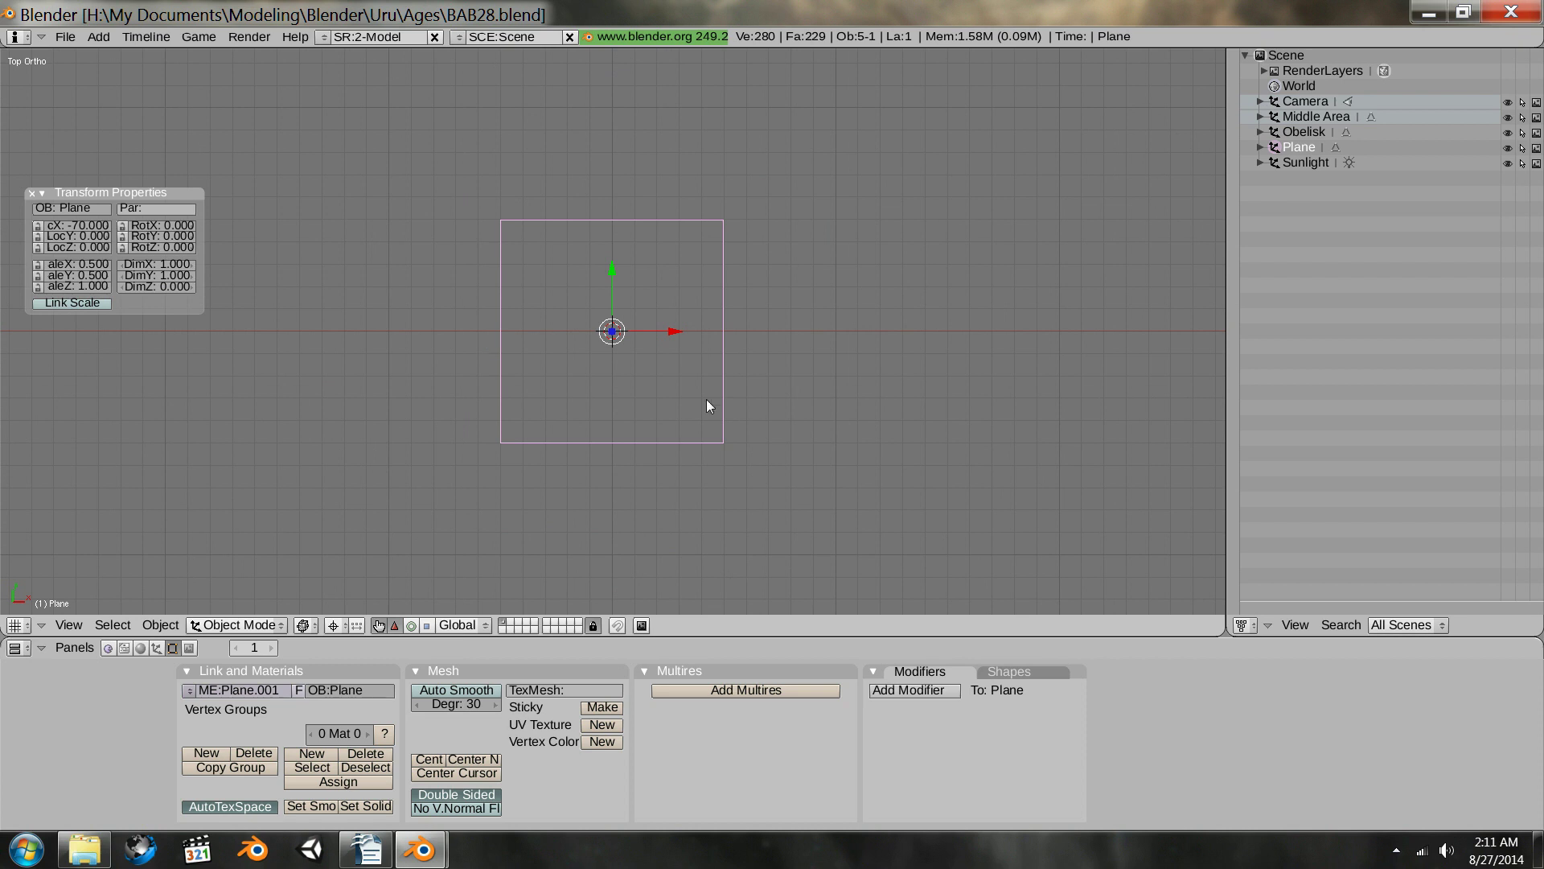
pyautogui.scroll(7, 765, 259)
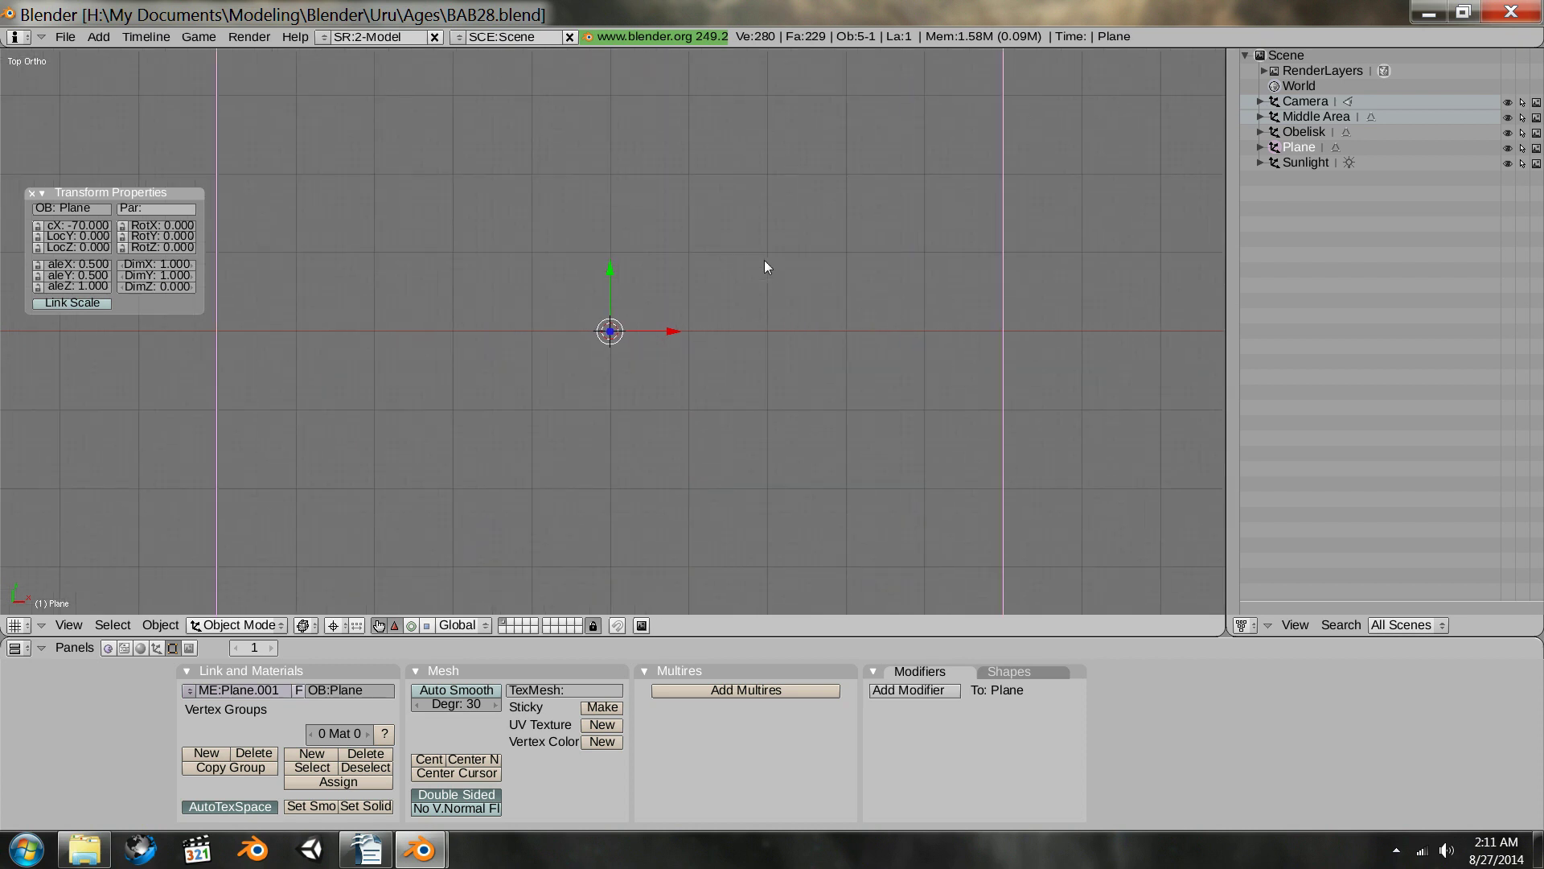
pyautogui.scroll(-6, 681, 335)
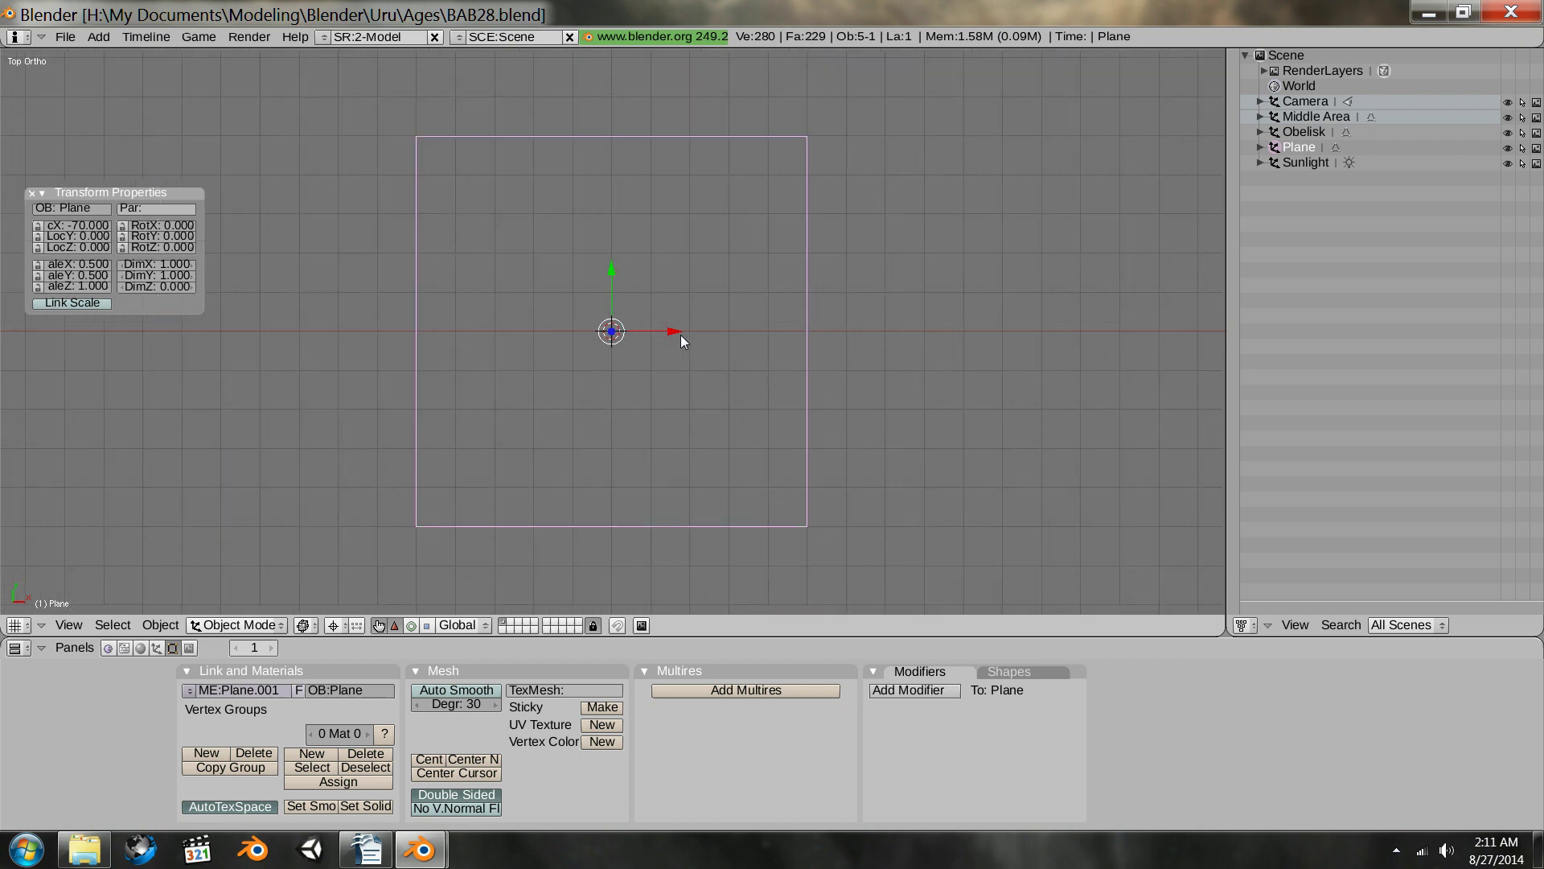
pyautogui.scroll(2, 680, 335)
pyautogui.scroll(2, 680, 334)
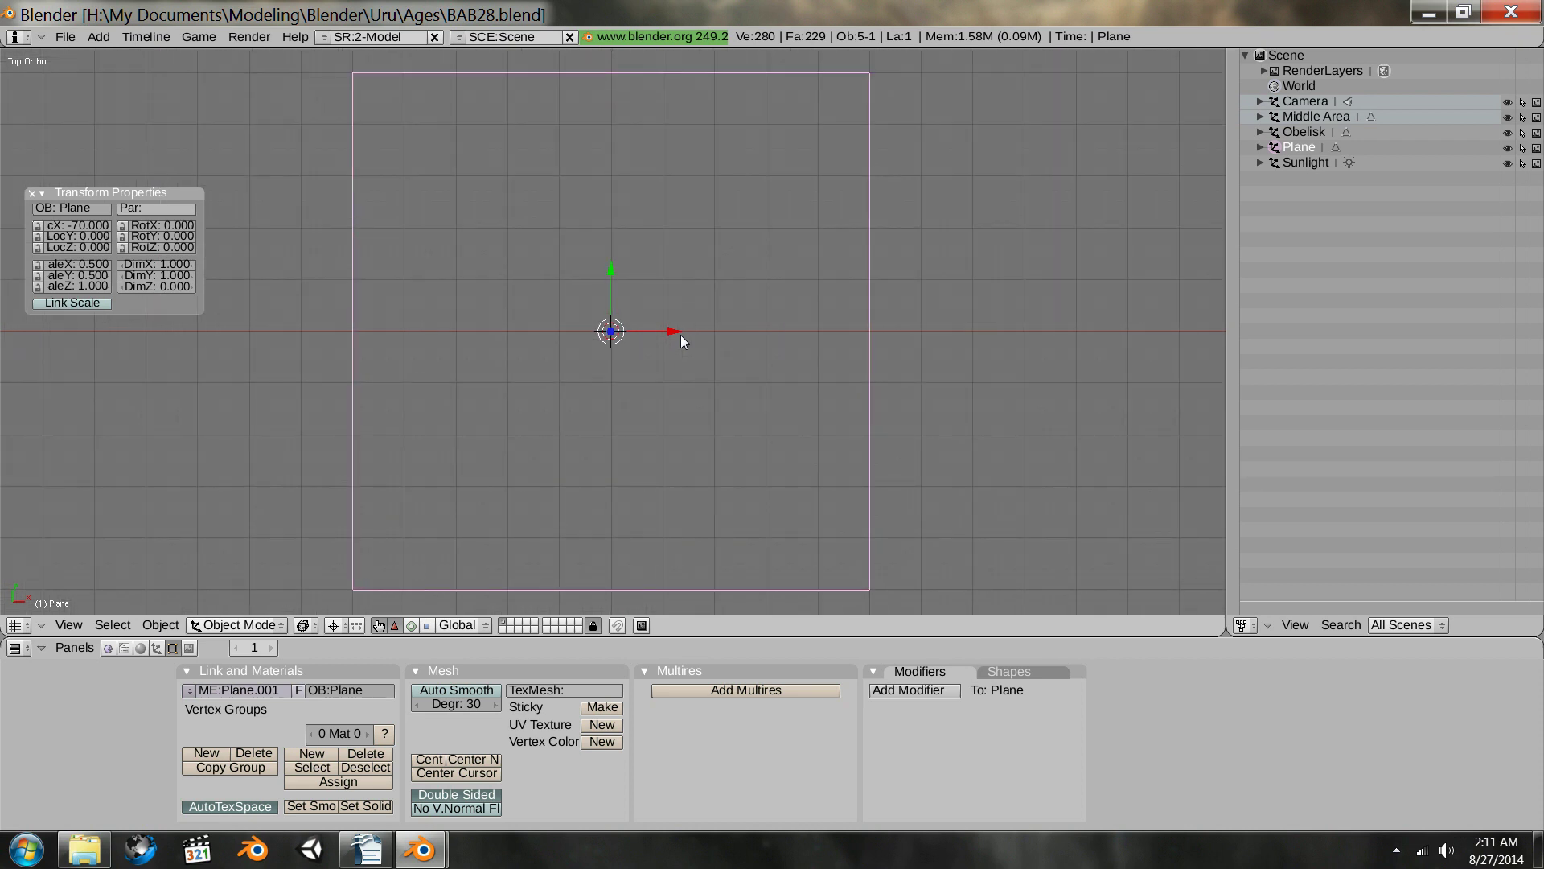
pyautogui.scroll(2, 680, 334)
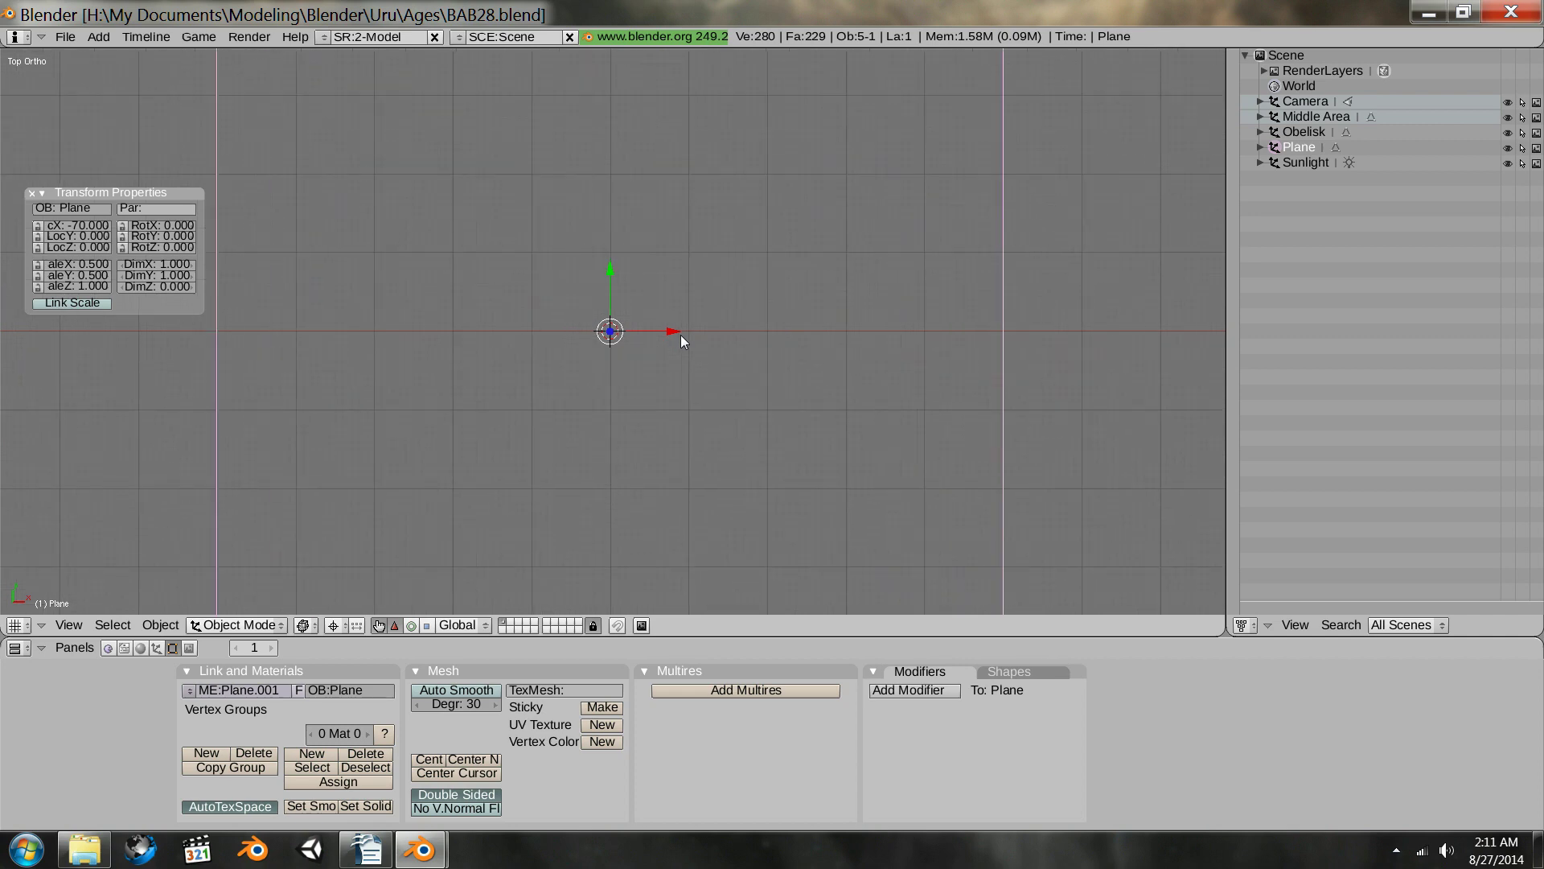
pyautogui.scroll(2, 681, 335)
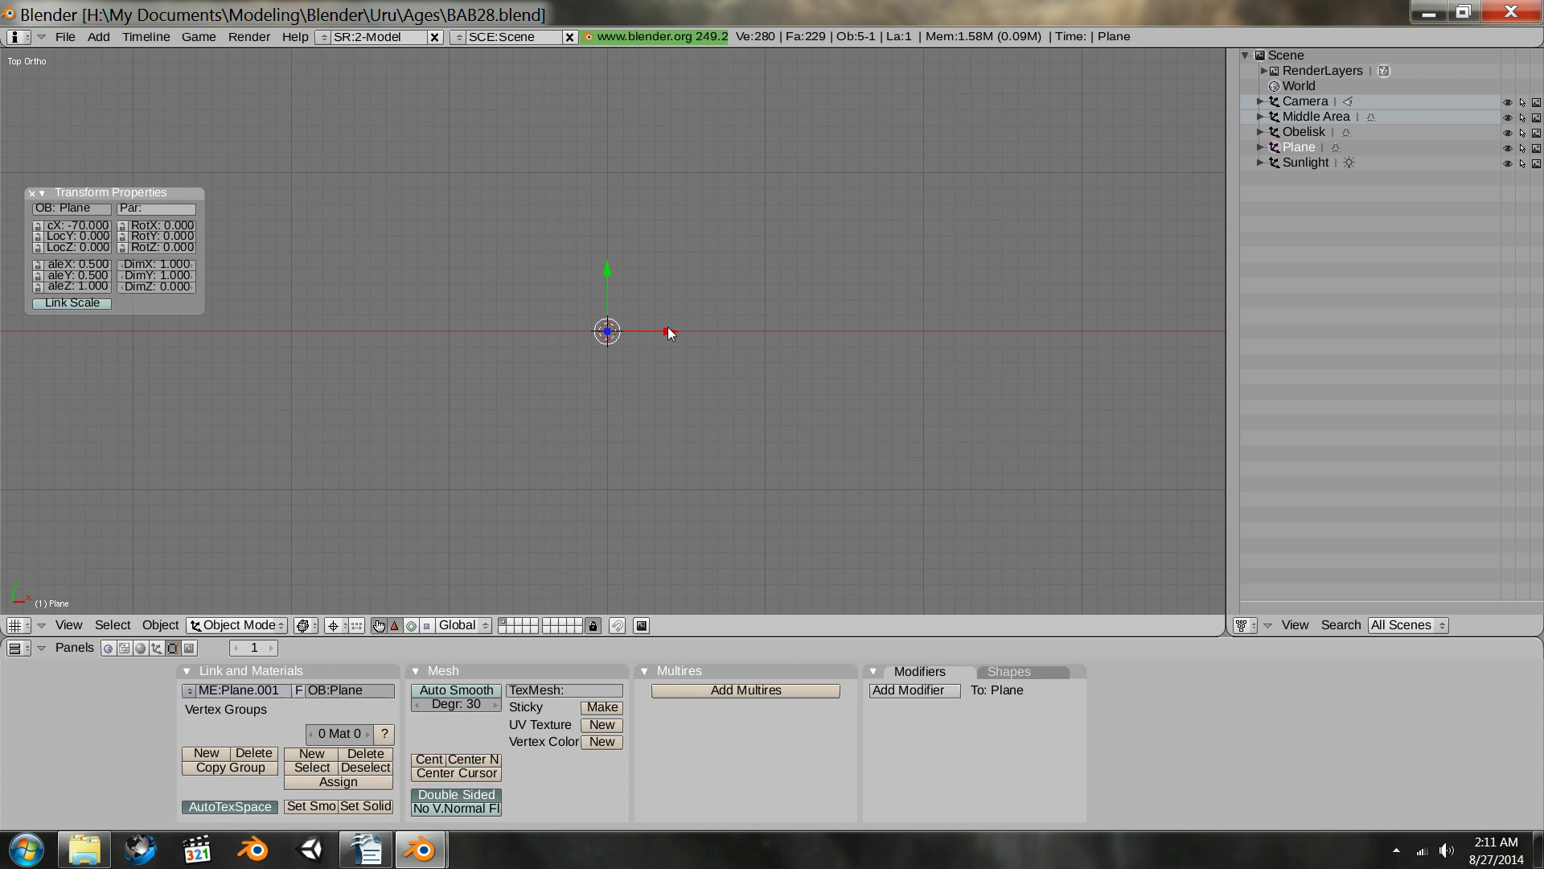
pyautogui.scroll(-2, 669, 329)
pyautogui.scroll(-1, 668, 328)
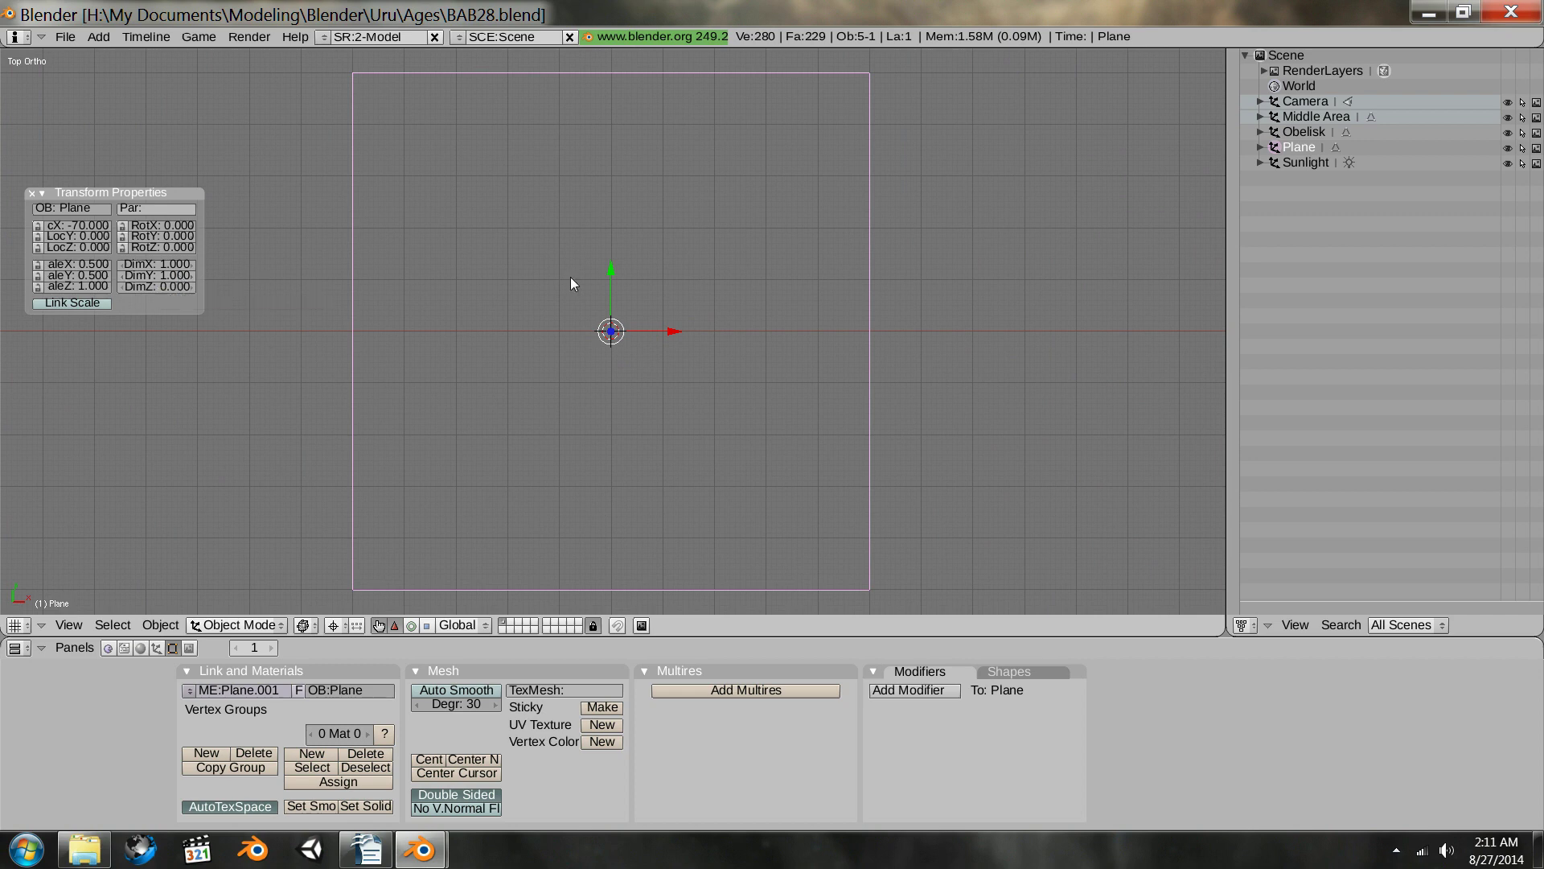
pyautogui.scroll(-1, 569, 277)
pyautogui.scroll(-1, 591, 163)
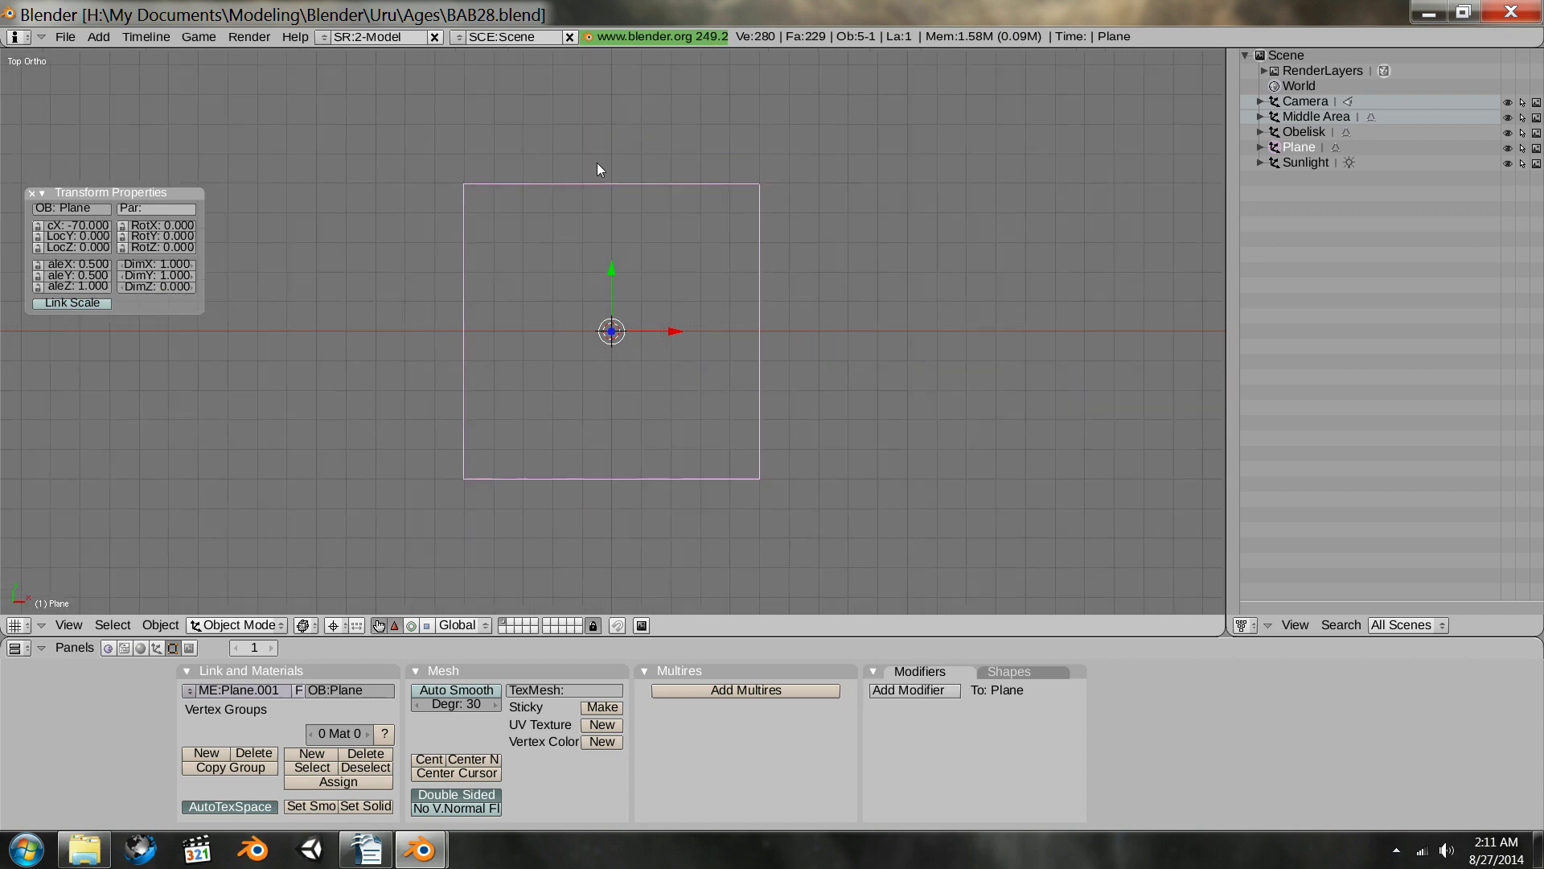
# - Return the plane's X and Y dimensions to 0.5
pyautogui.scroll(-2, 647, 290)
pyautogui.click(177, 265)
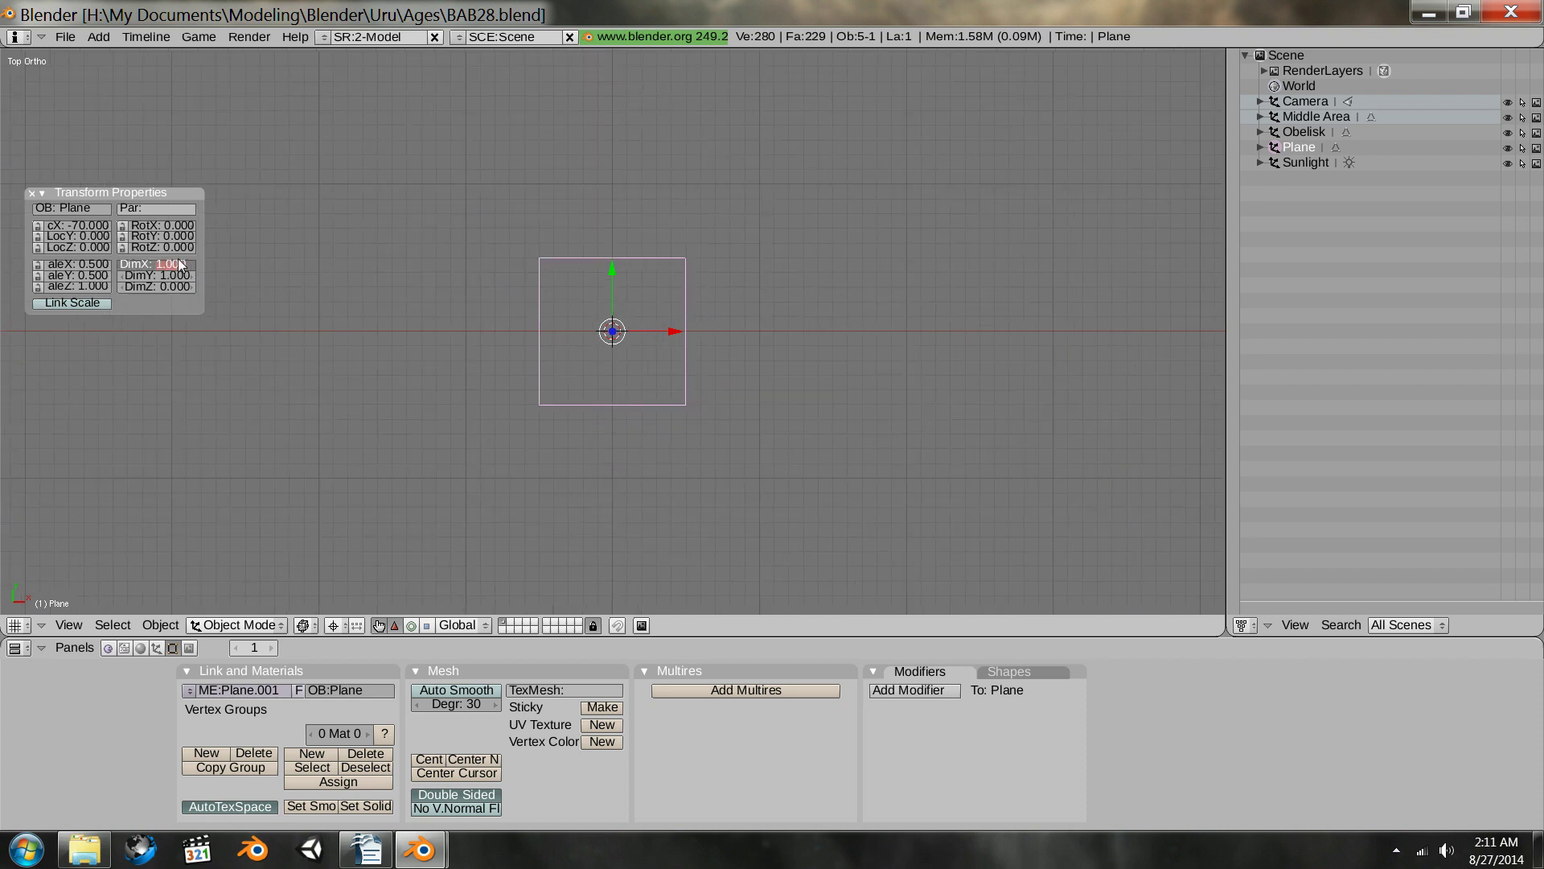
pyautogui.write('0.5')
pyautogui.press('Return')
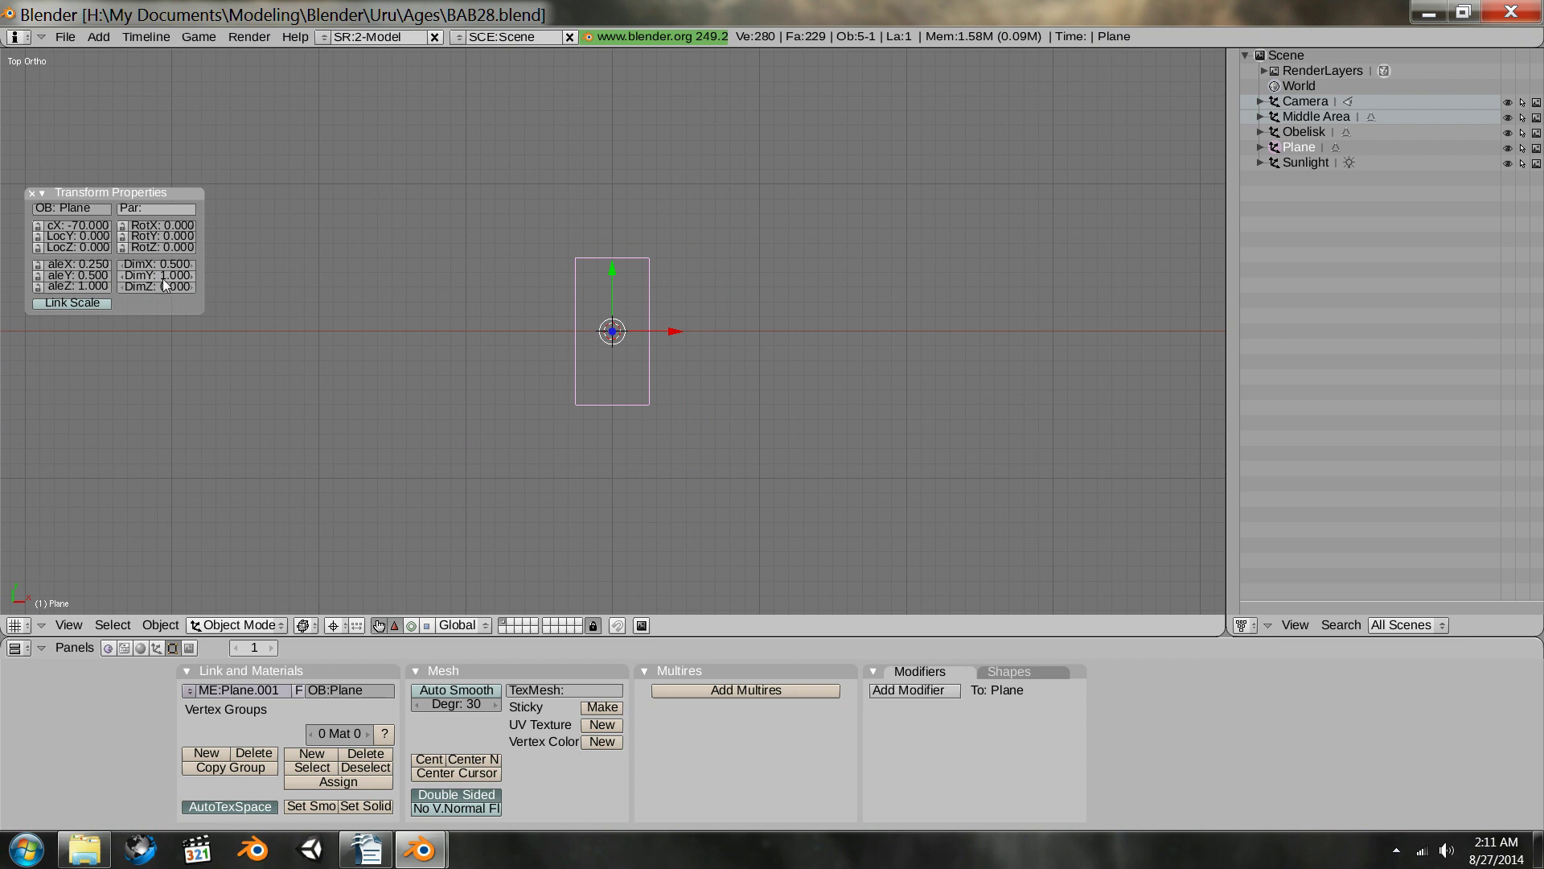
pyautogui.click(163, 278)
pyautogui.write('0.5')
pyautogui.press('Return')
# - Set the plane's X and Y dimensions to 2
pyautogui.click(177, 264)
pyautogui.click(164, 265)
pyautogui.write('2')
pyautogui.press('Return')
pyautogui.click(161, 276)
pyautogui.write('1')
pyautogui.press('Return')
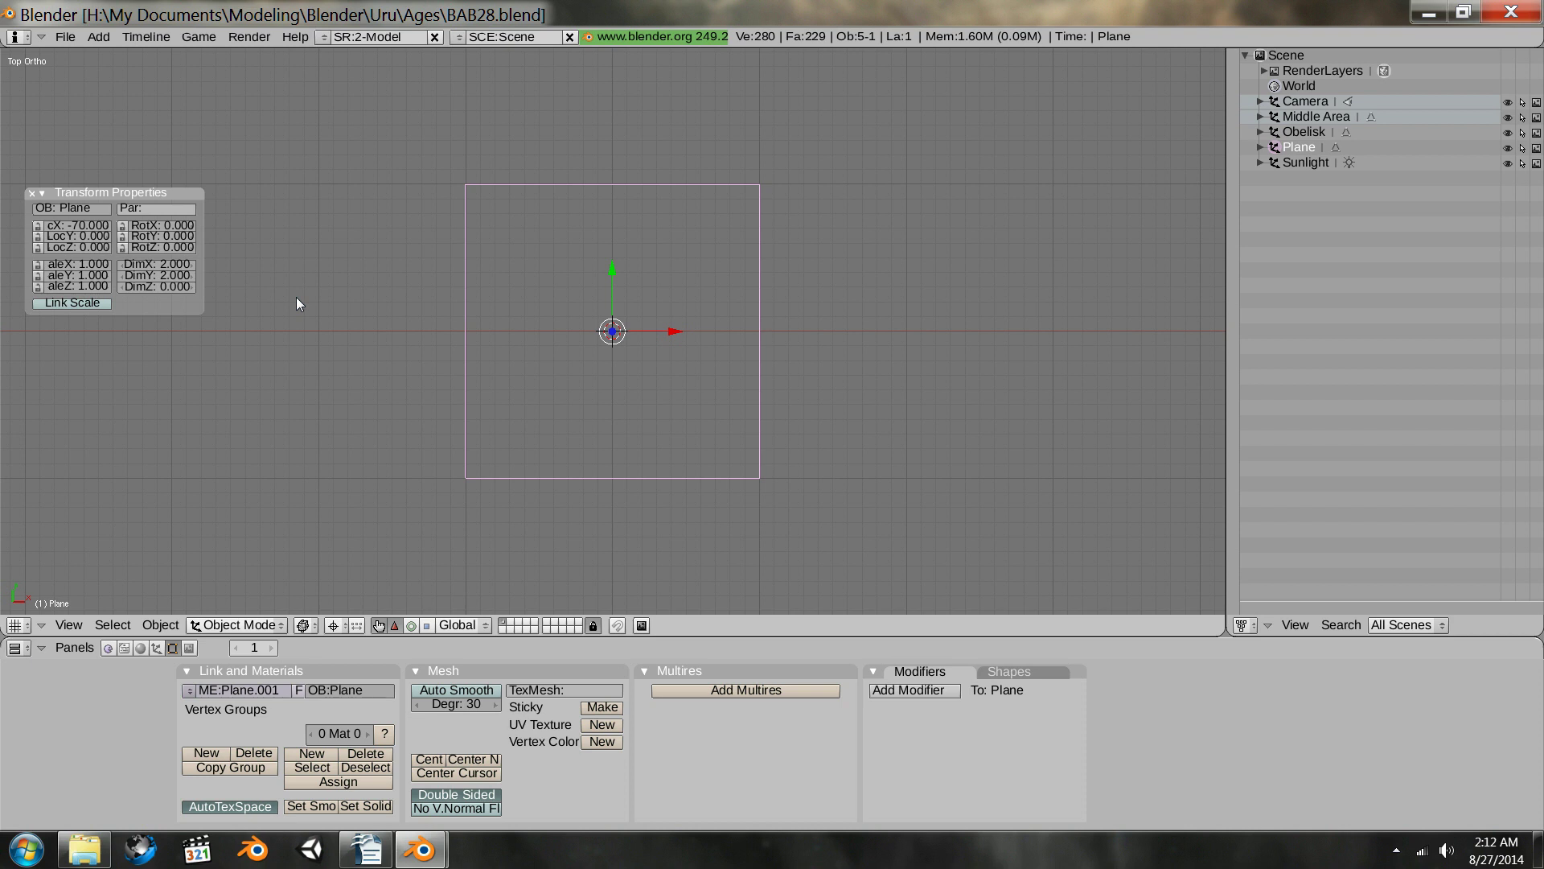
# - Compare the plane with the surrounding middle area, close the Transform Properties, and delete the plane
pyautogui.scroll(-2, 678, 370)
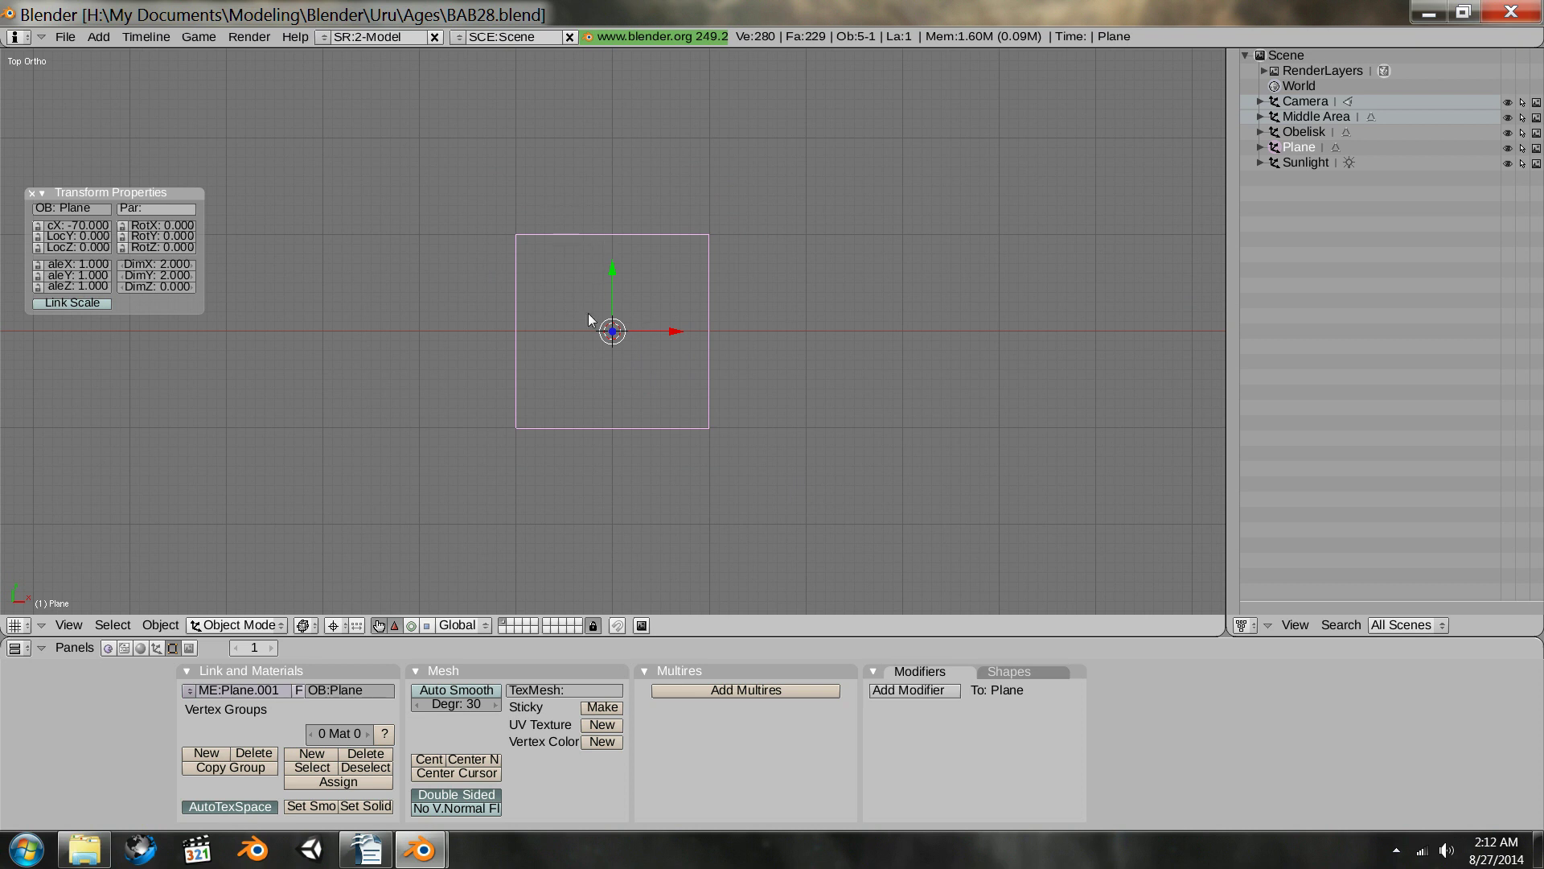
pyautogui.scroll(-8, 587, 312)
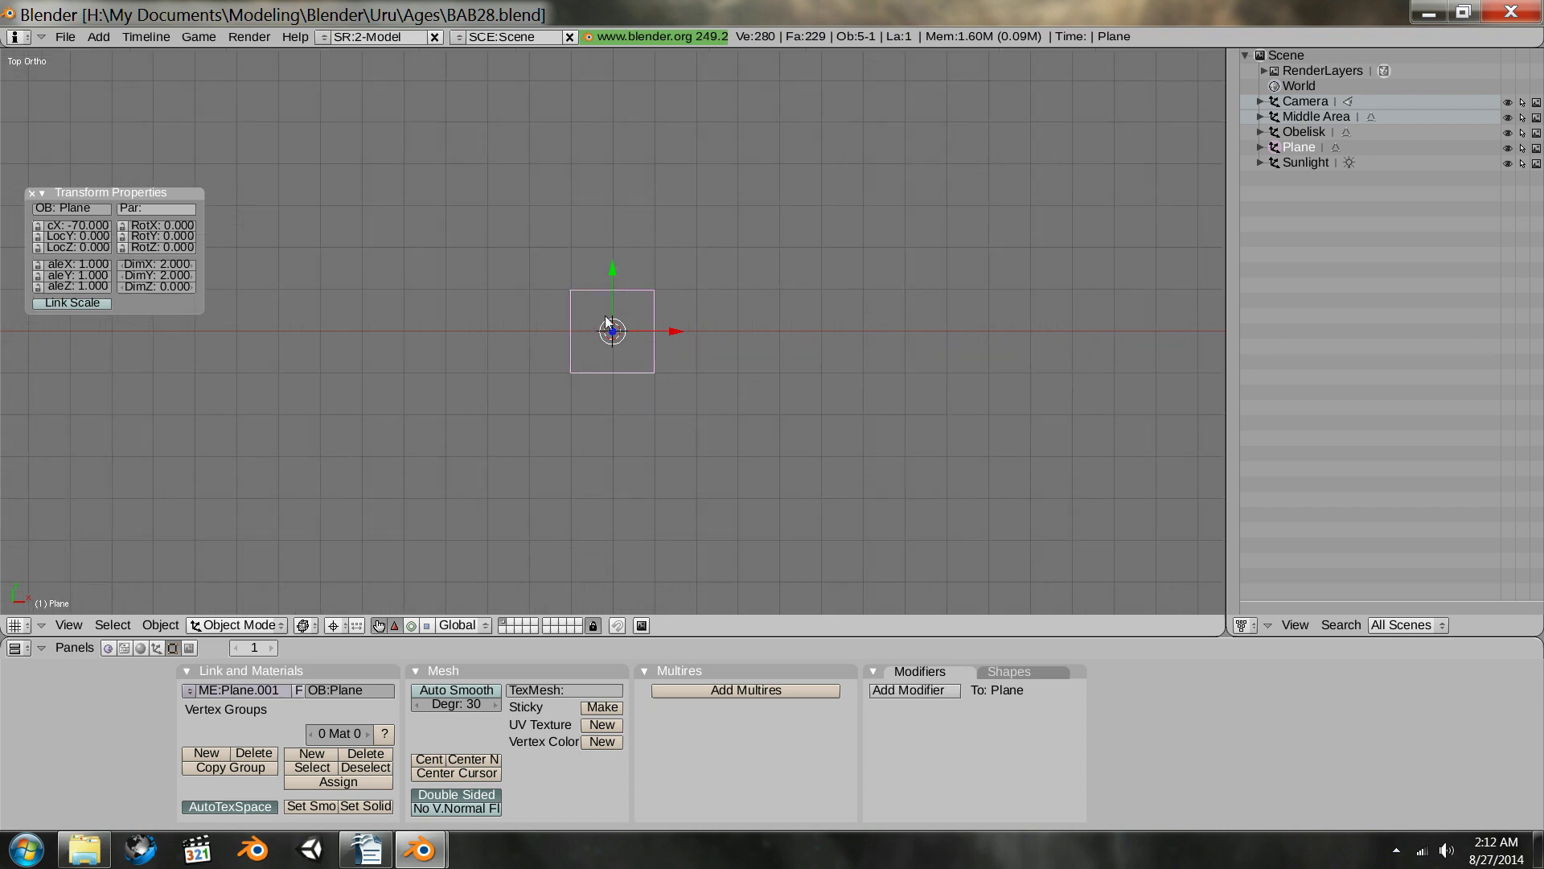
pyautogui.scroll(-4, 652, 332)
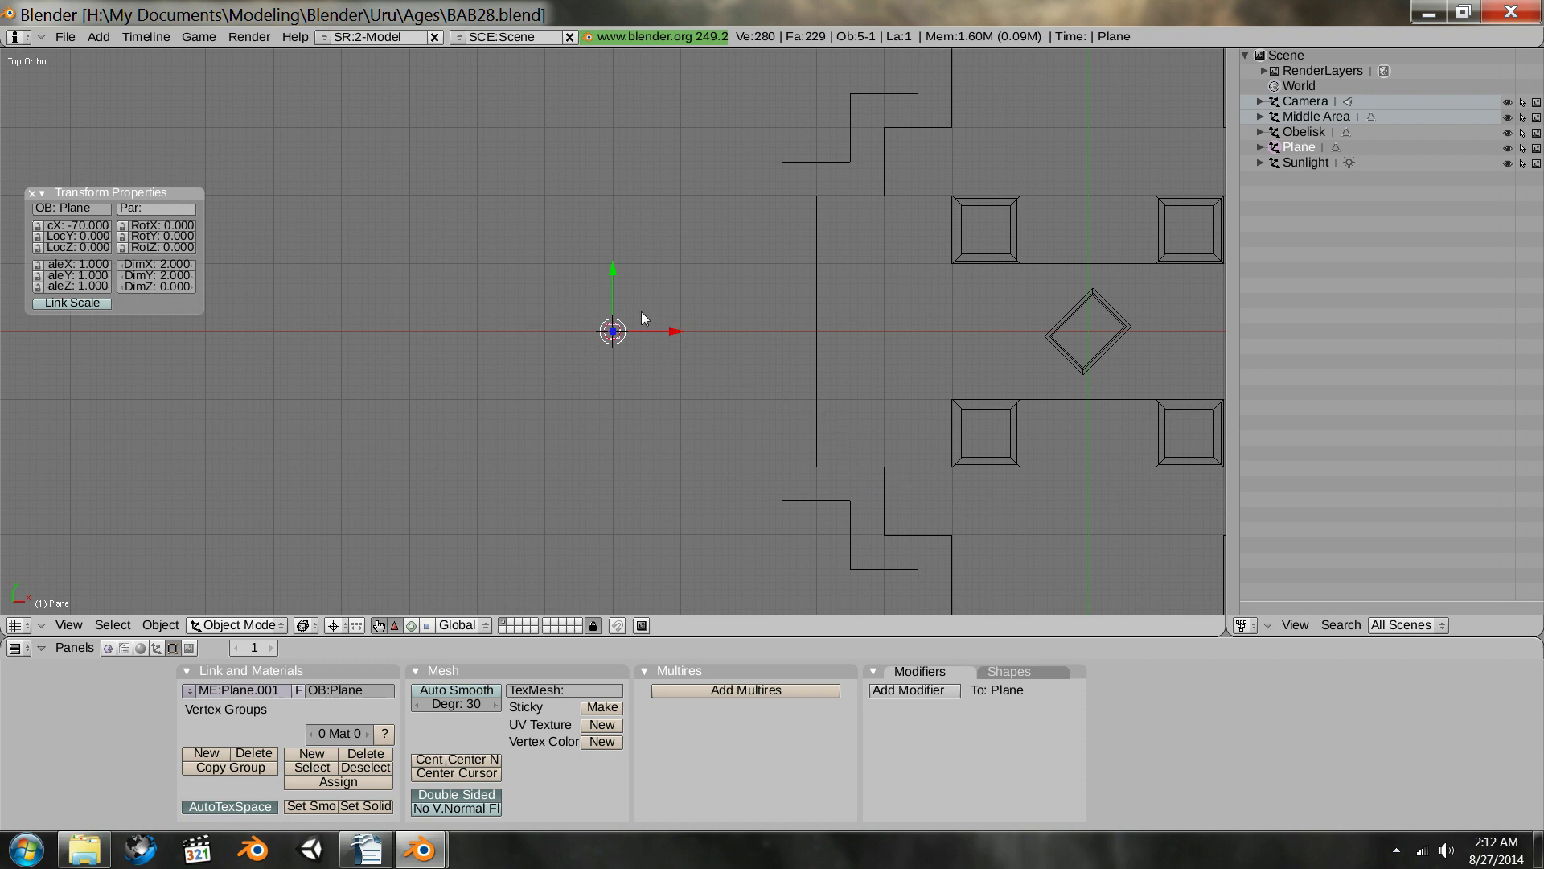
pyautogui.scroll(10, 698, 345)
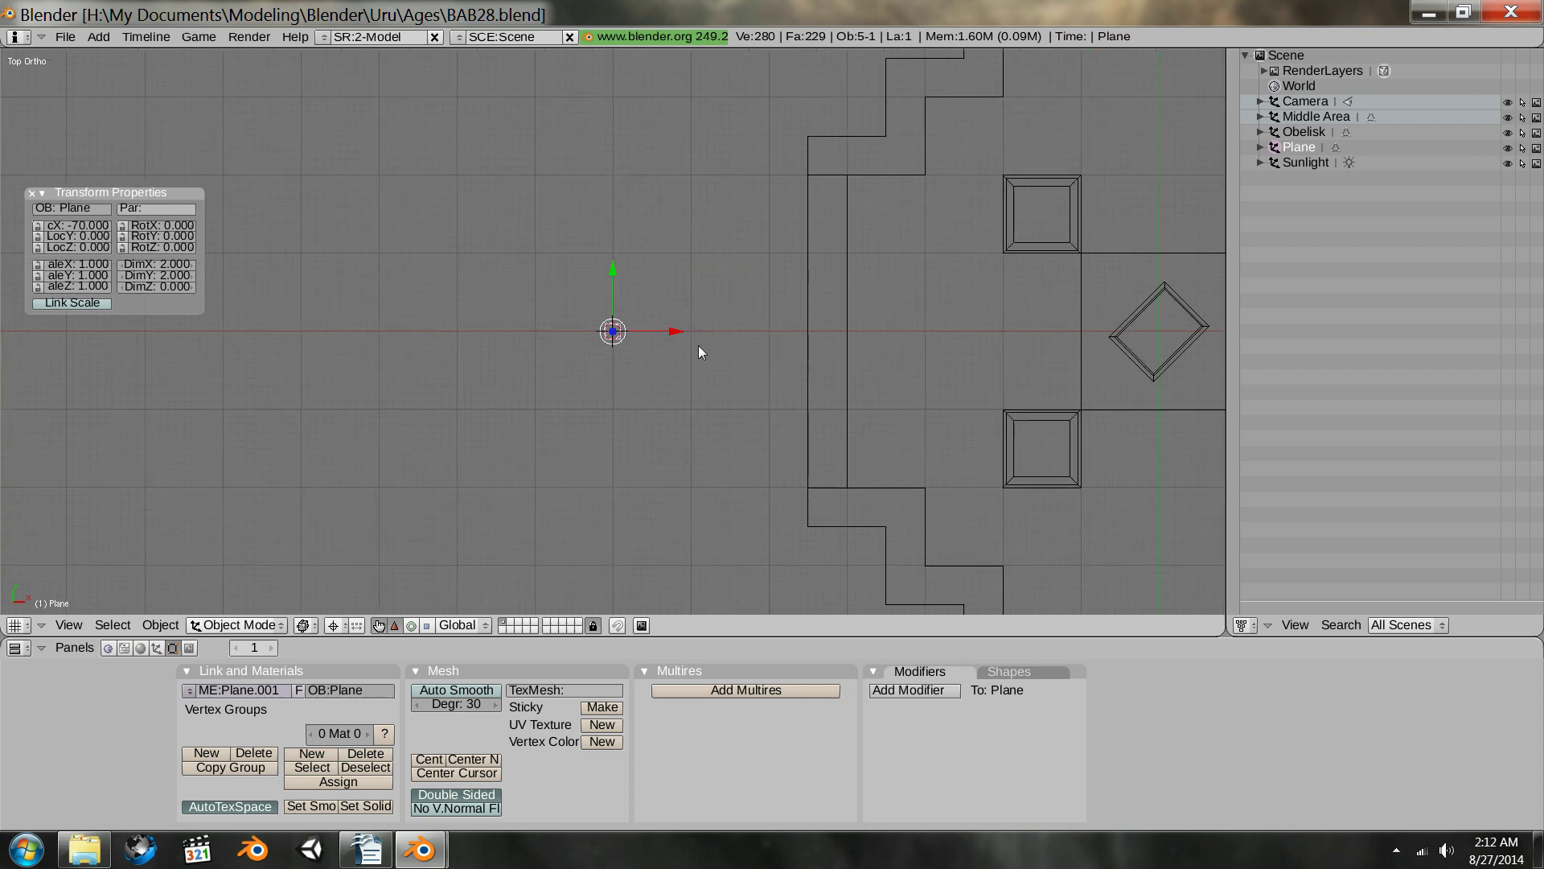
pyautogui.scroll(-2, 699, 345)
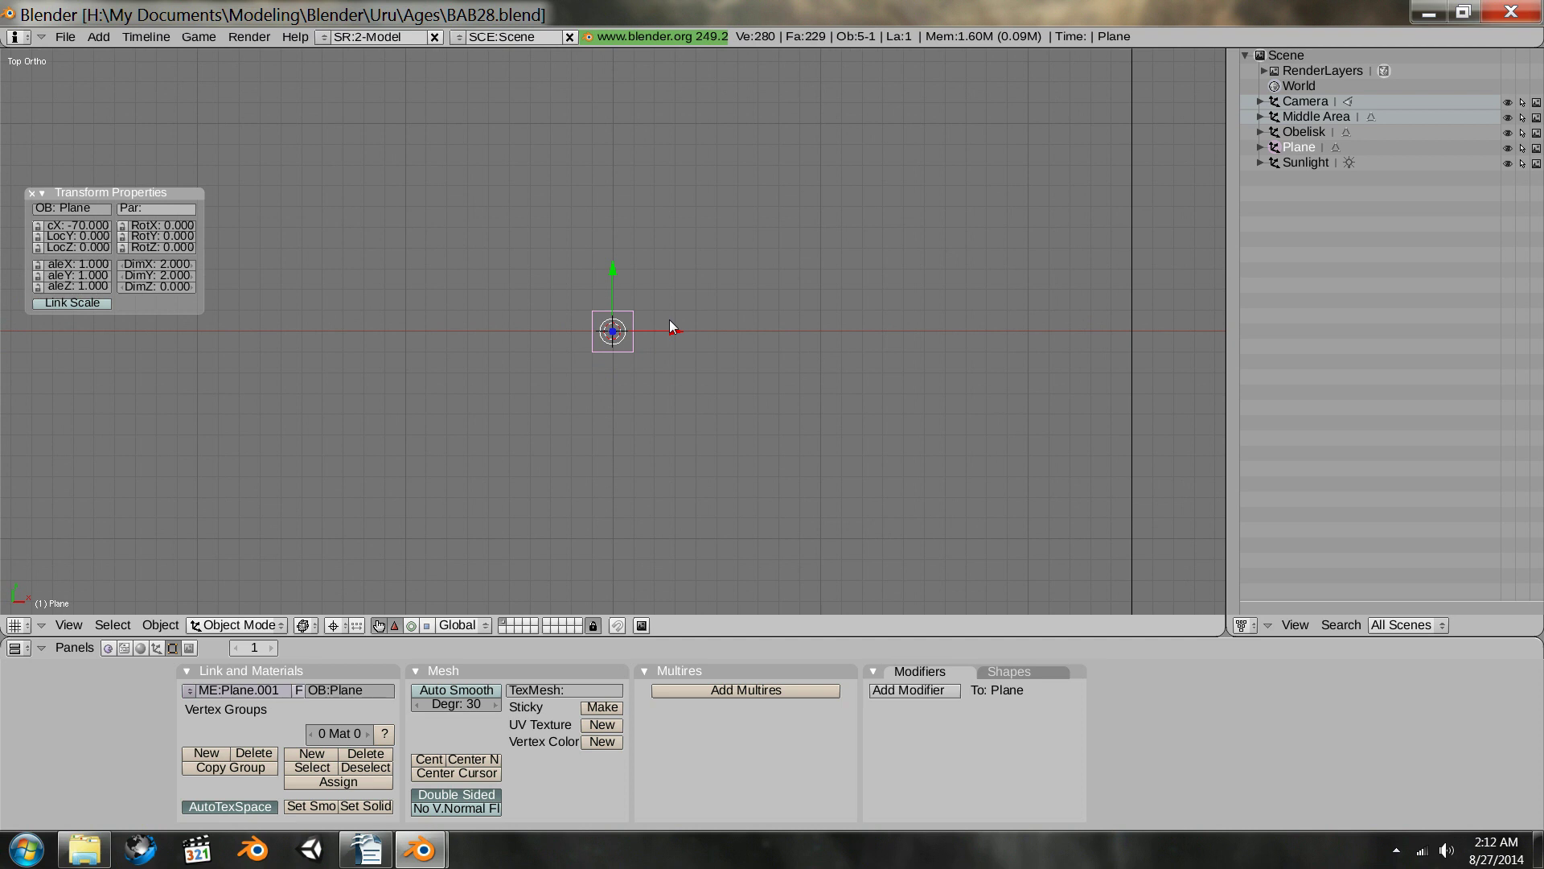
pyautogui.press('n')
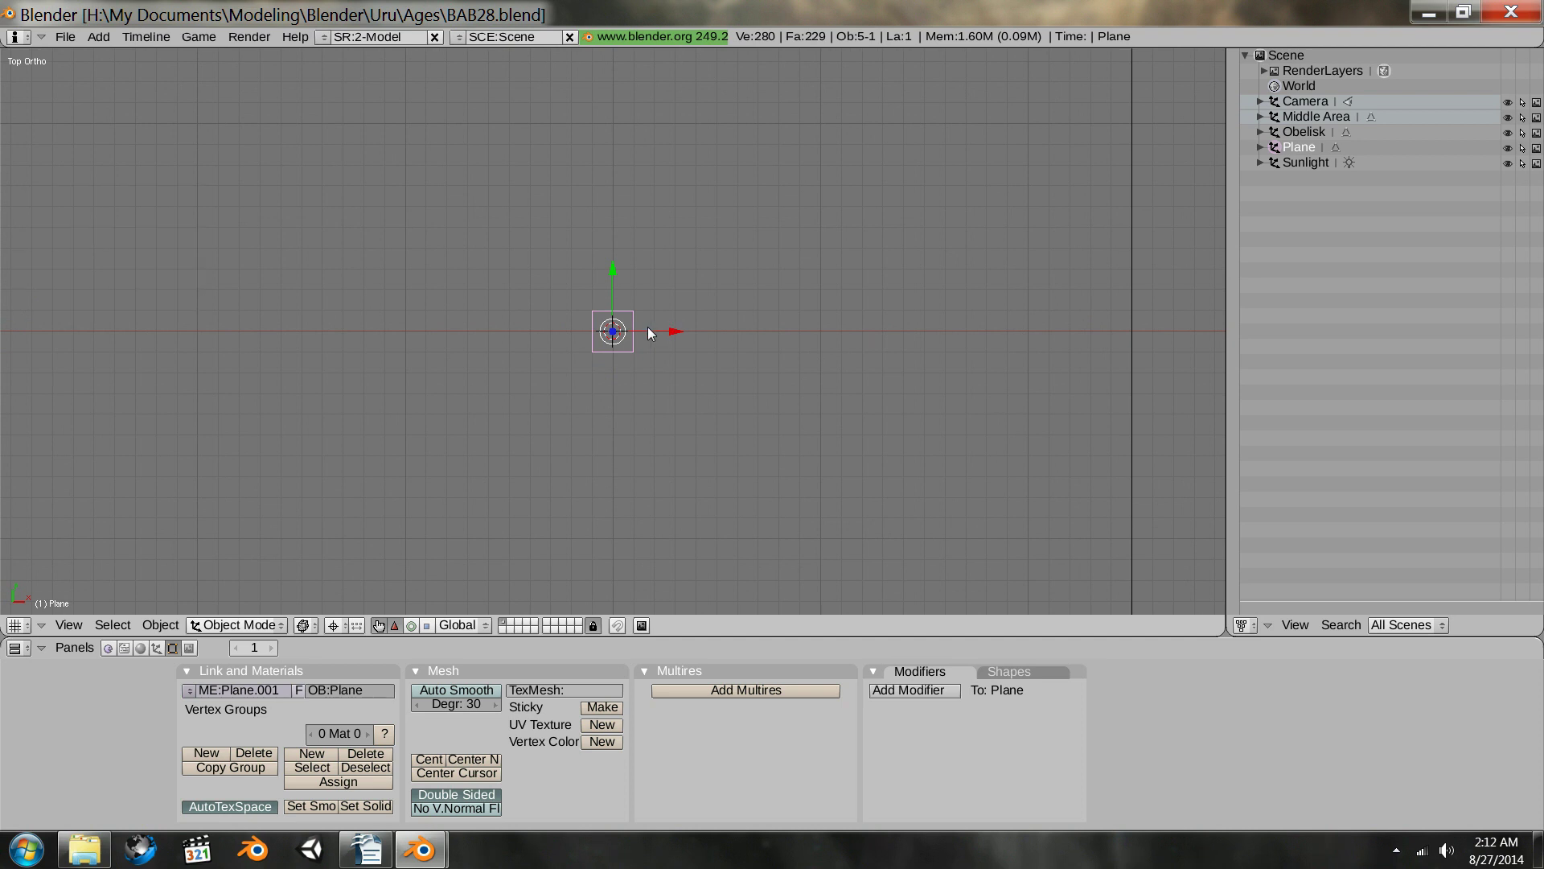
pyautogui.press('x')
pyautogui.click(644, 326)
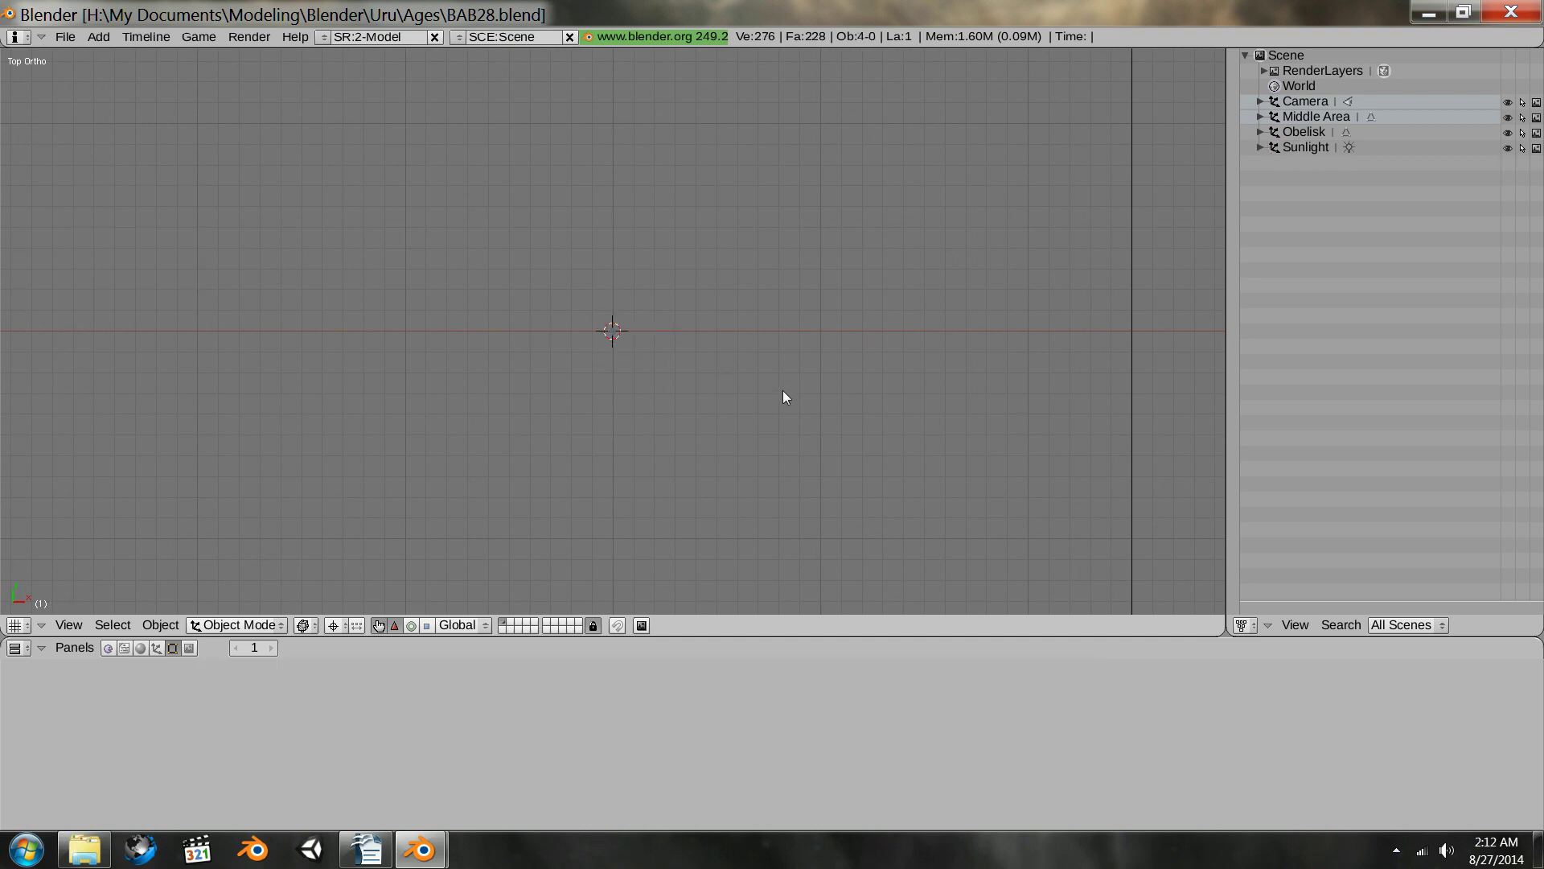
# - Examine in front view how the left block's sunken base lines up with the grid at closer zoom levels
pyautogui.press('Home')
pyautogui.scroll(-2, 788, 394)
pyautogui.scroll(4, 780, 392)
pyautogui.press('KP_1')
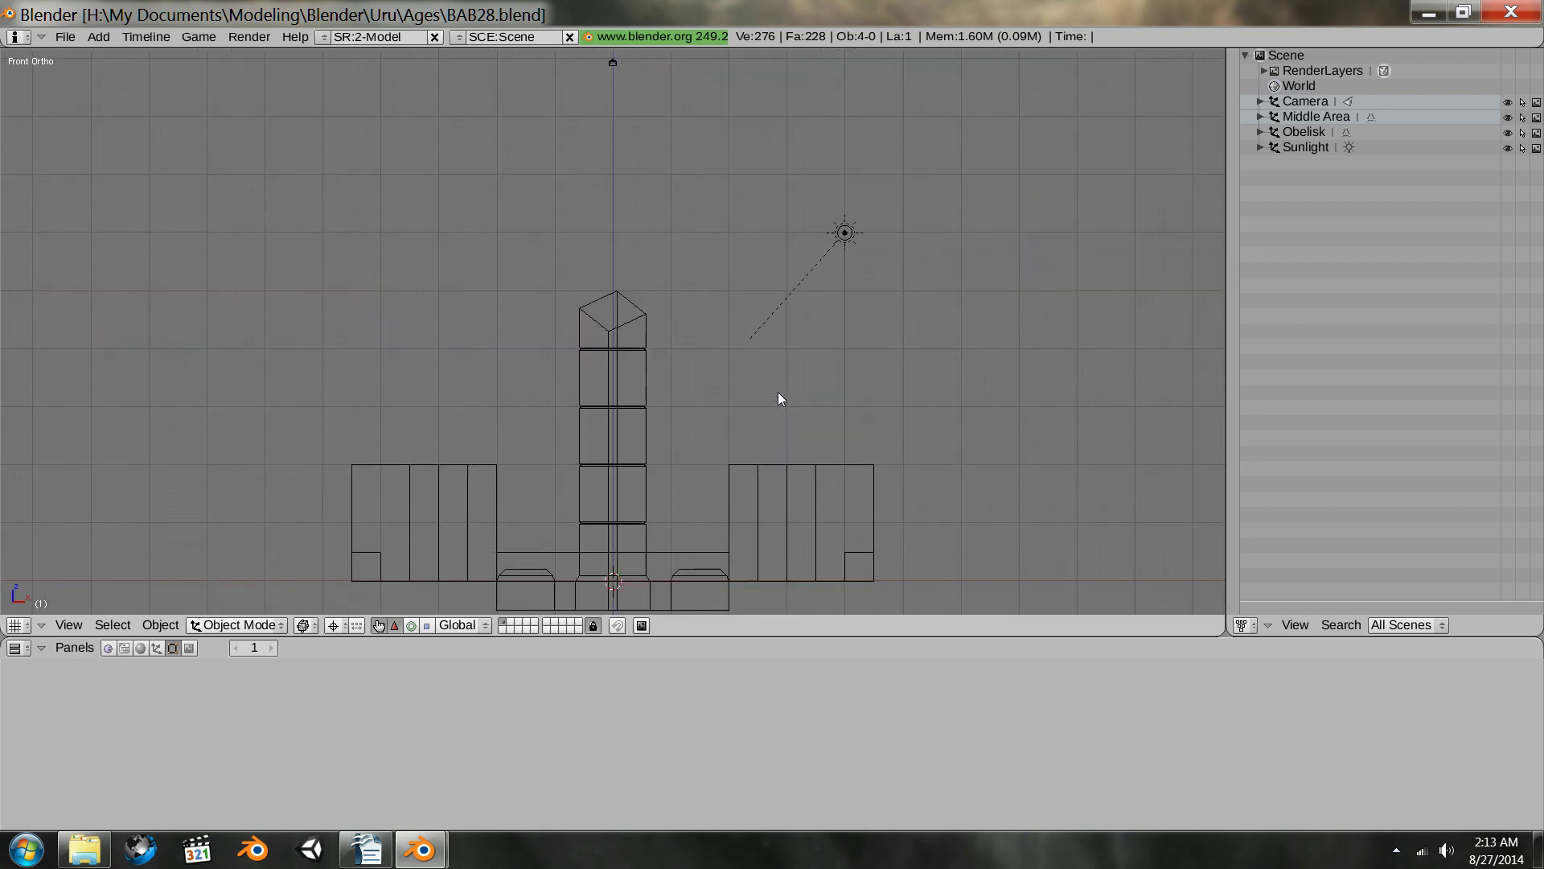
pyautogui.keyDown('shift'); pyautogui.moveTo(478, 344); pyautogui.dragTo(617, 132, button='middle'); pyautogui.keyUp('shift')
pyautogui.keyDown('ctrl'); pyautogui.moveTo(571, 523); pyautogui.dragTo(581, 488, button='middle'); pyautogui.keyUp('ctrl')
pyautogui.keyDown('shift'); pyautogui.moveTo(691, 349); pyautogui.dragTo(502, 143, button='middle'); pyautogui.keyUp('shift')
pyautogui.keyDown('ctrl'); pyautogui.moveTo(617, 402); pyautogui.dragTo(669, 365, button='middle'); pyautogui.keyUp('ctrl')
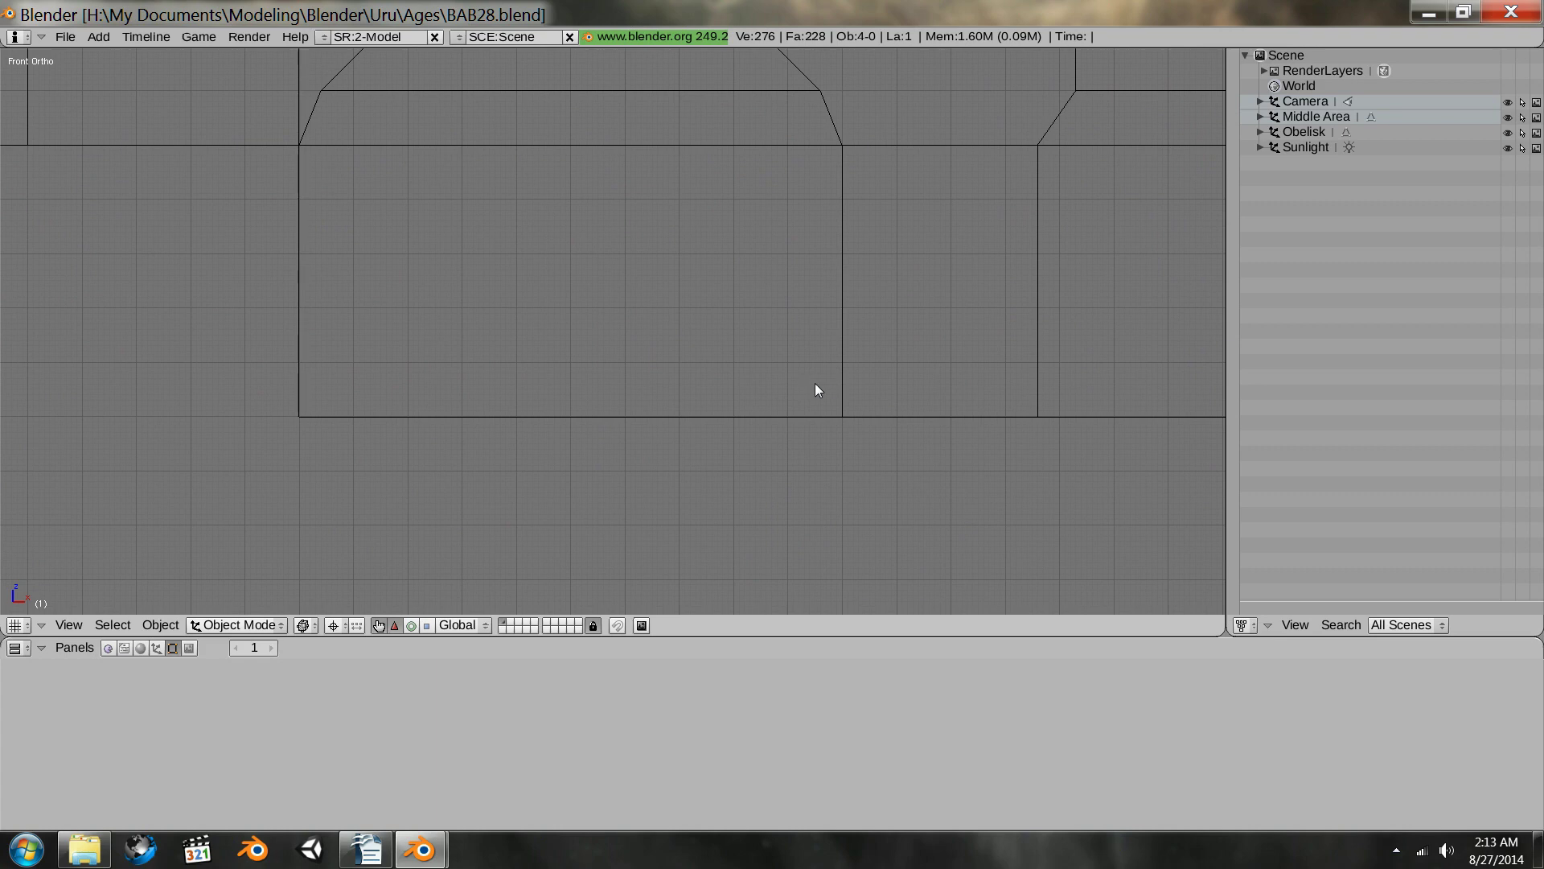
pyautogui.keyDown('ctrl'); pyautogui.moveTo(775, 399); pyautogui.dragTo(914, 427, button='middle'); pyautogui.keyUp('ctrl')
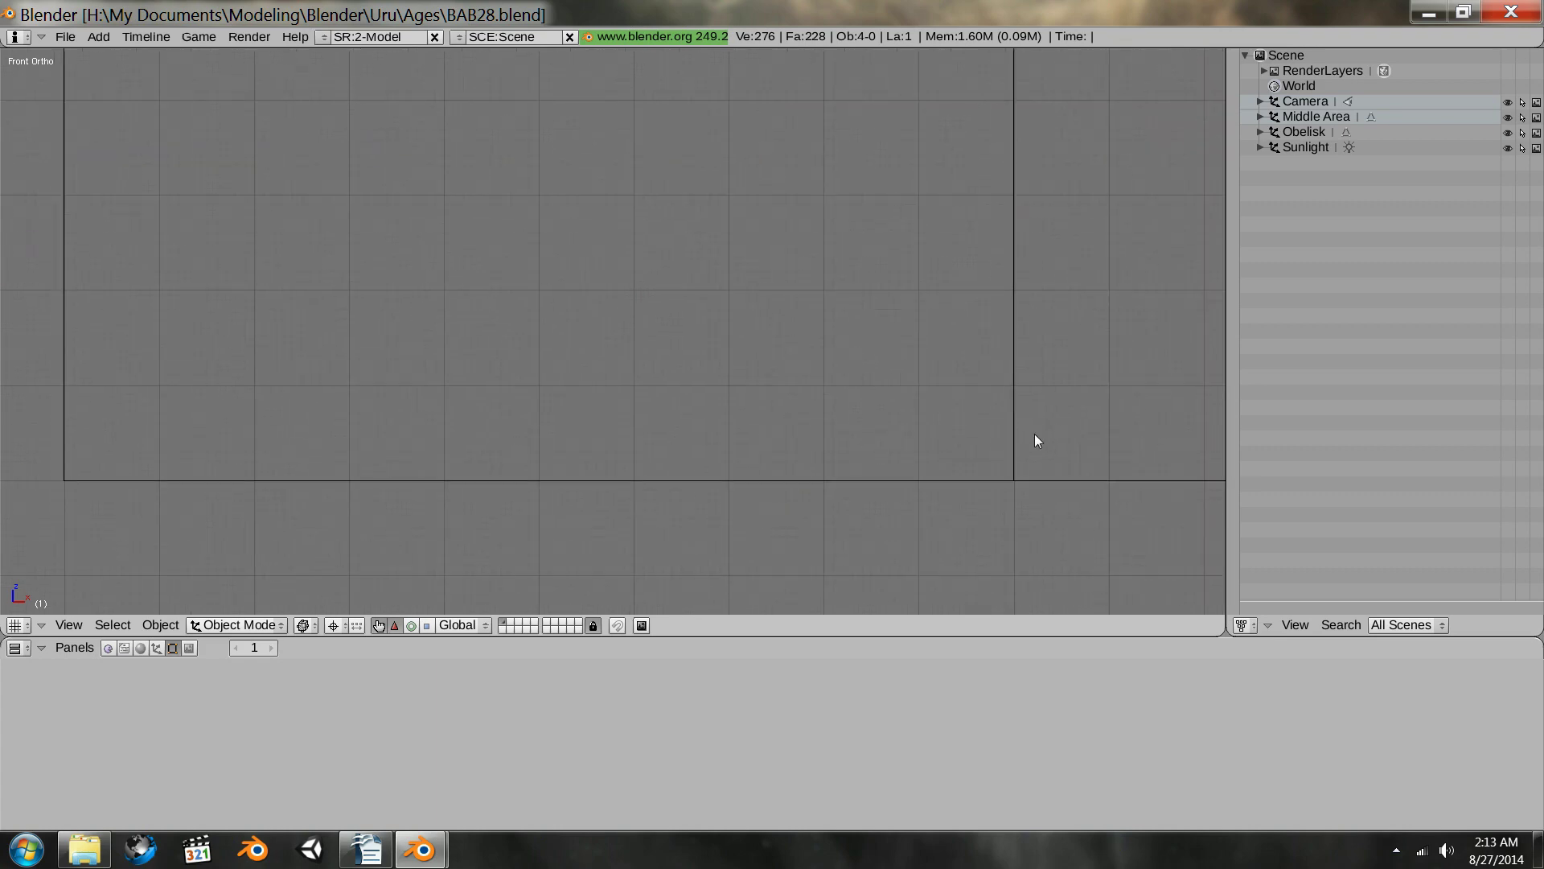
pyautogui.scroll(-2, 919, 440)
pyautogui.scroll(-1, 885, 407)
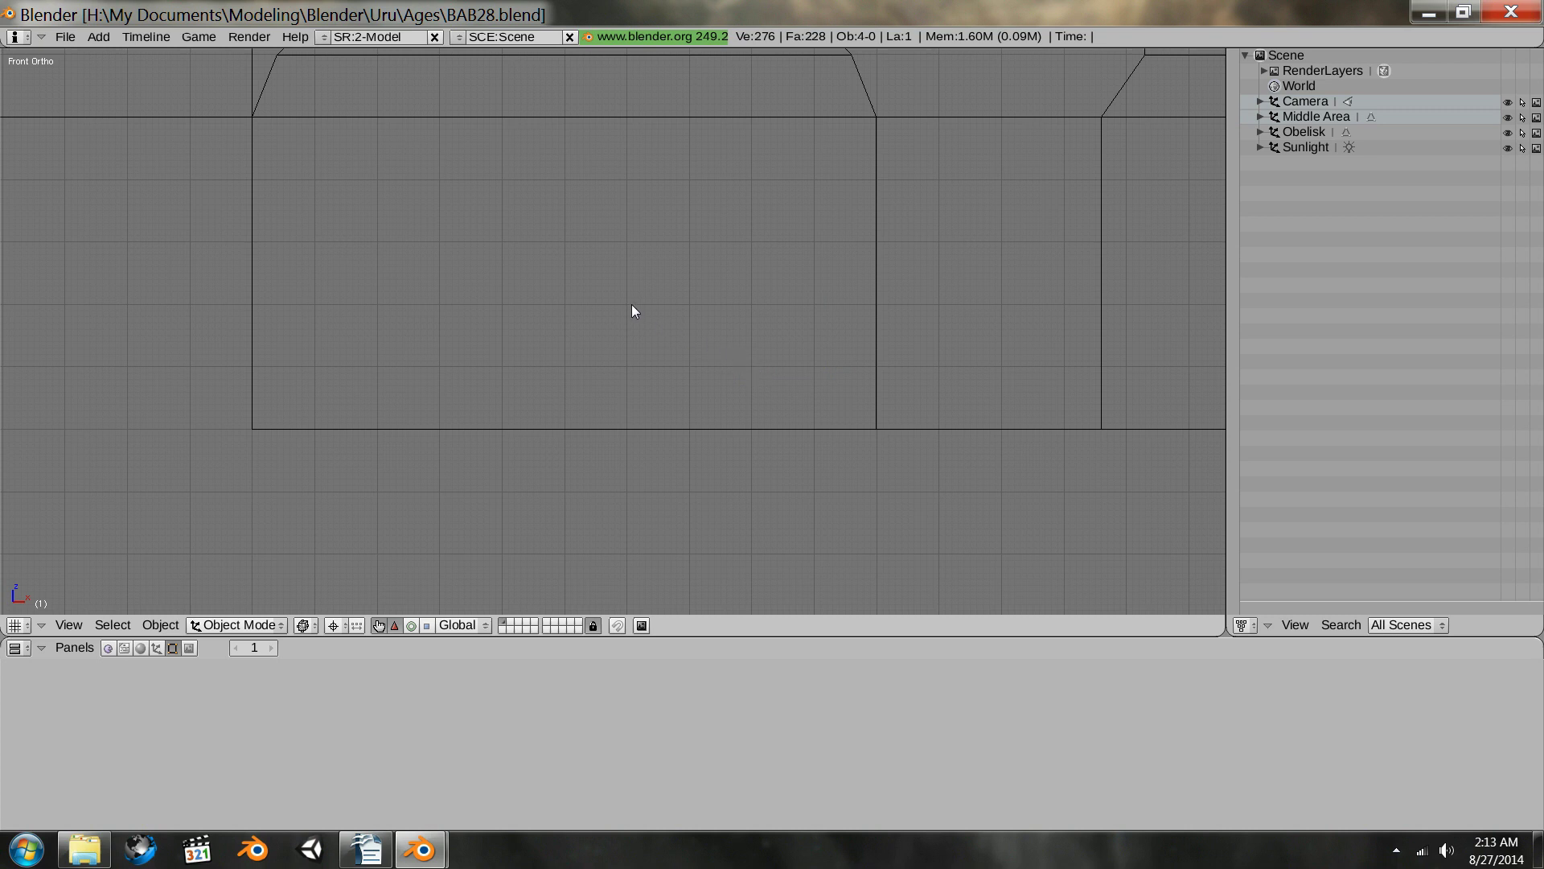
# - In top view, snap the 3D cursor to the grid and add a plane touching the block's outer corner
pyautogui.press('KP_7')
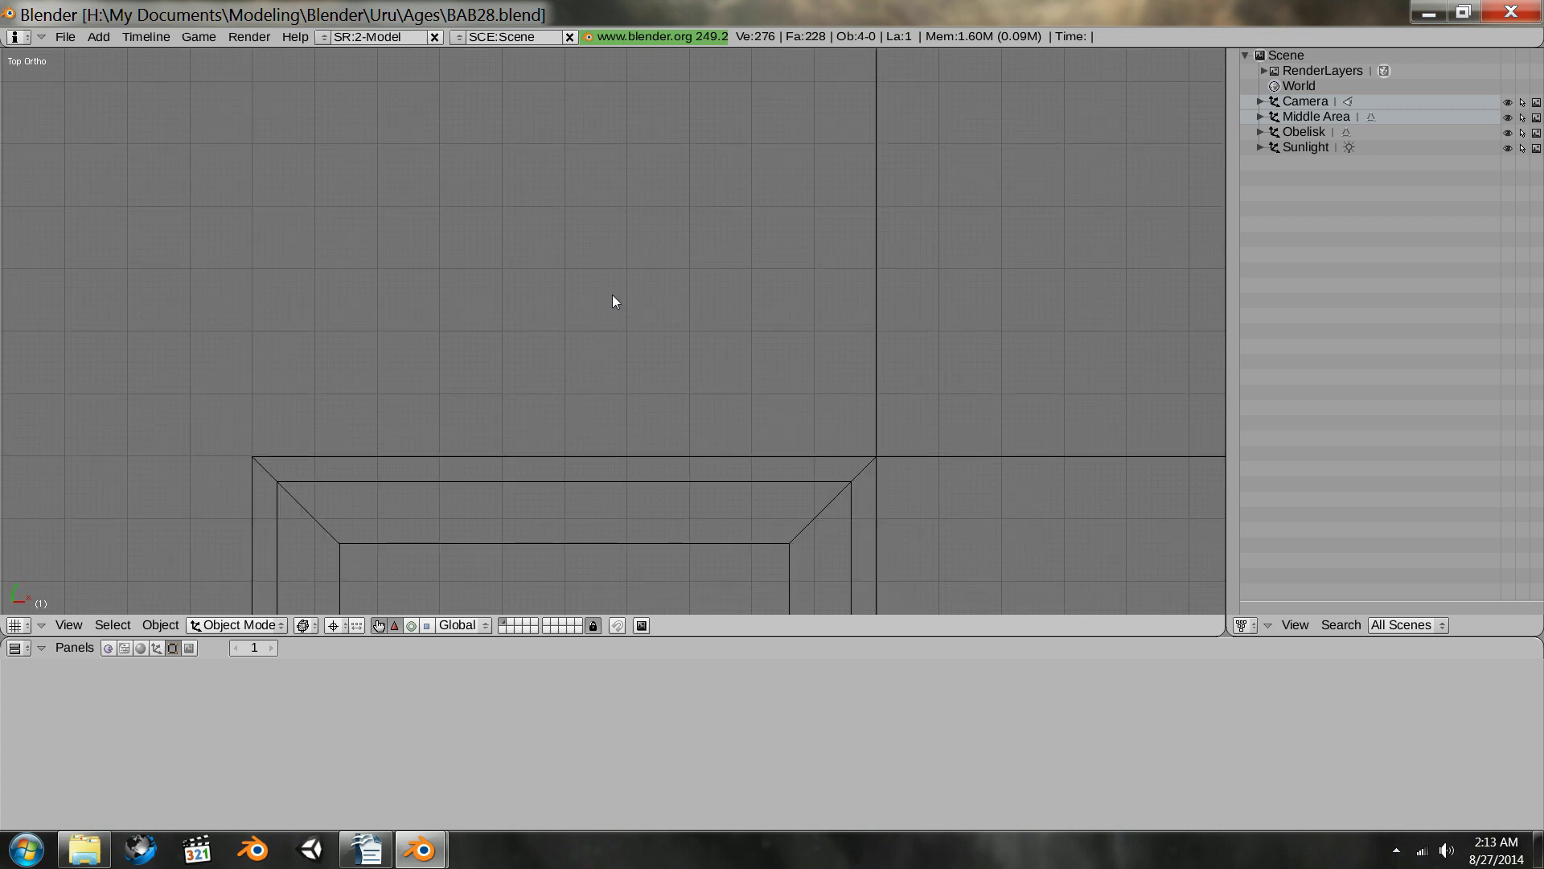
pyautogui.keyDown('shift'); pyautogui.moveTo(604, 435); pyautogui.dragTo(631, 373, button='middle'); pyautogui.keyUp('shift')
pyautogui.scroll(-6, 576, 310)
pyautogui.scroll(3, 631, 373)
pyautogui.keyDown('shift'); pyautogui.moveTo(533, 386); pyautogui.dragTo(764, 270, button='middle'); pyautogui.keyUp('shift')
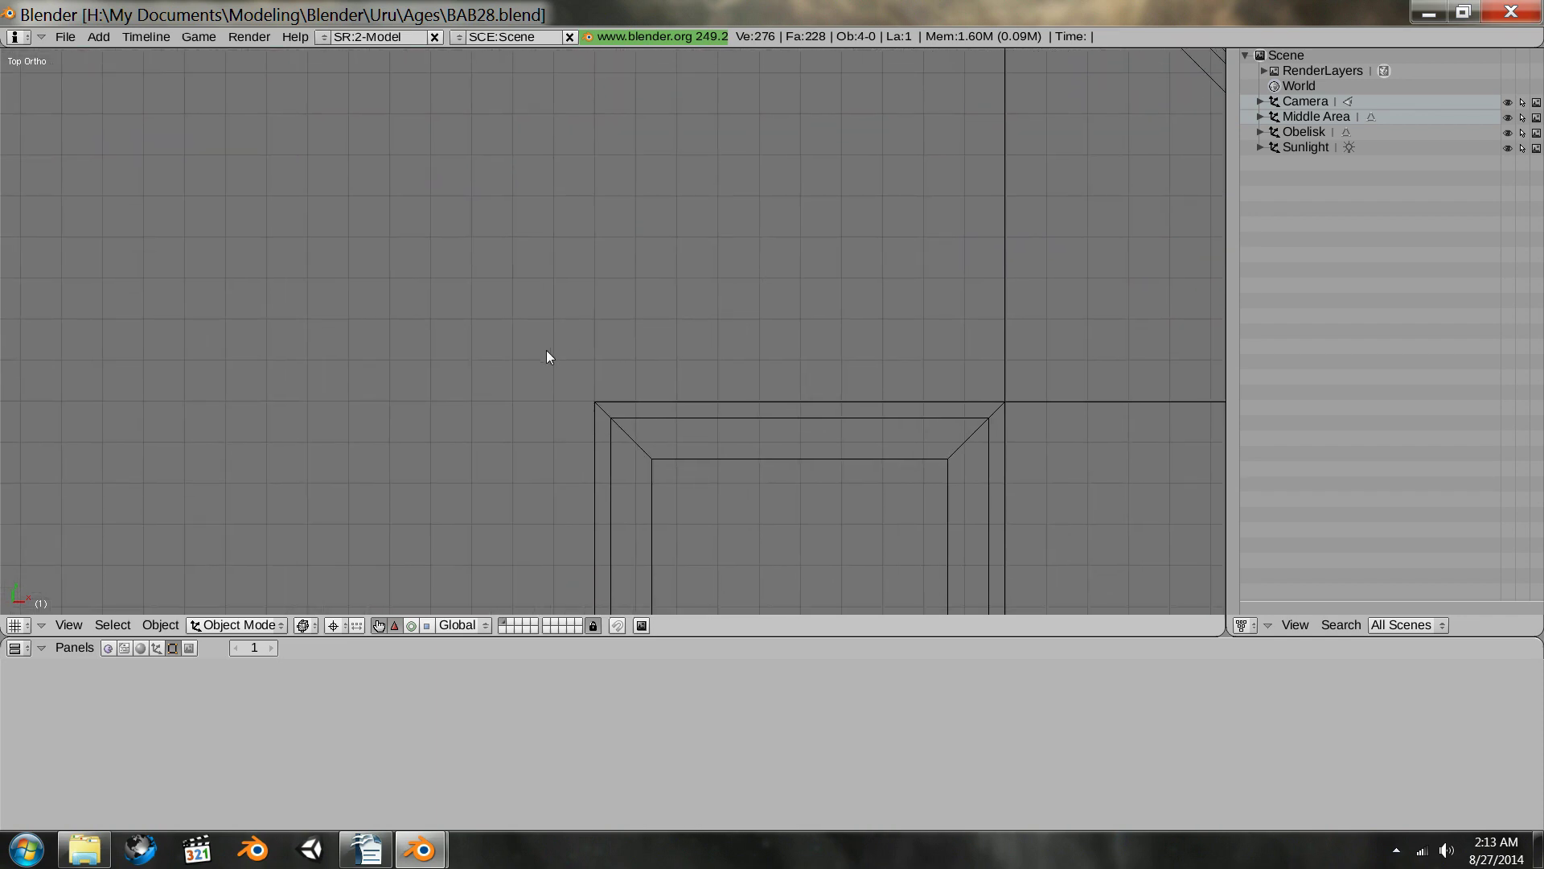
pyautogui.hotkey('shift', 's')
pyautogui.click(586, 359)
pyautogui.press('space')
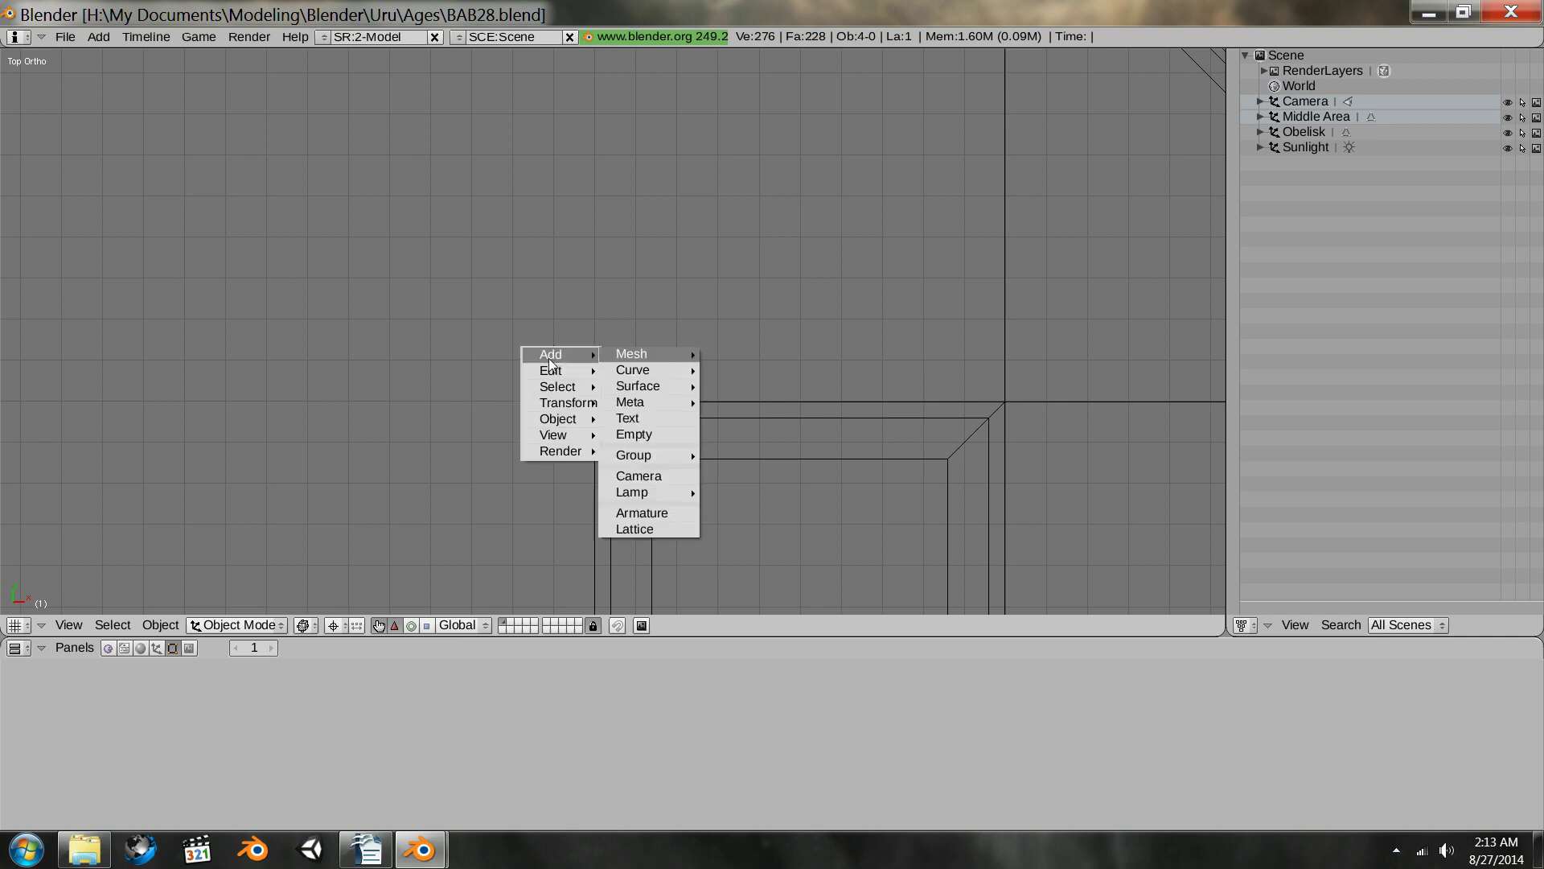
pyautogui.moveTo(627, 358)
pyautogui.click(728, 354)
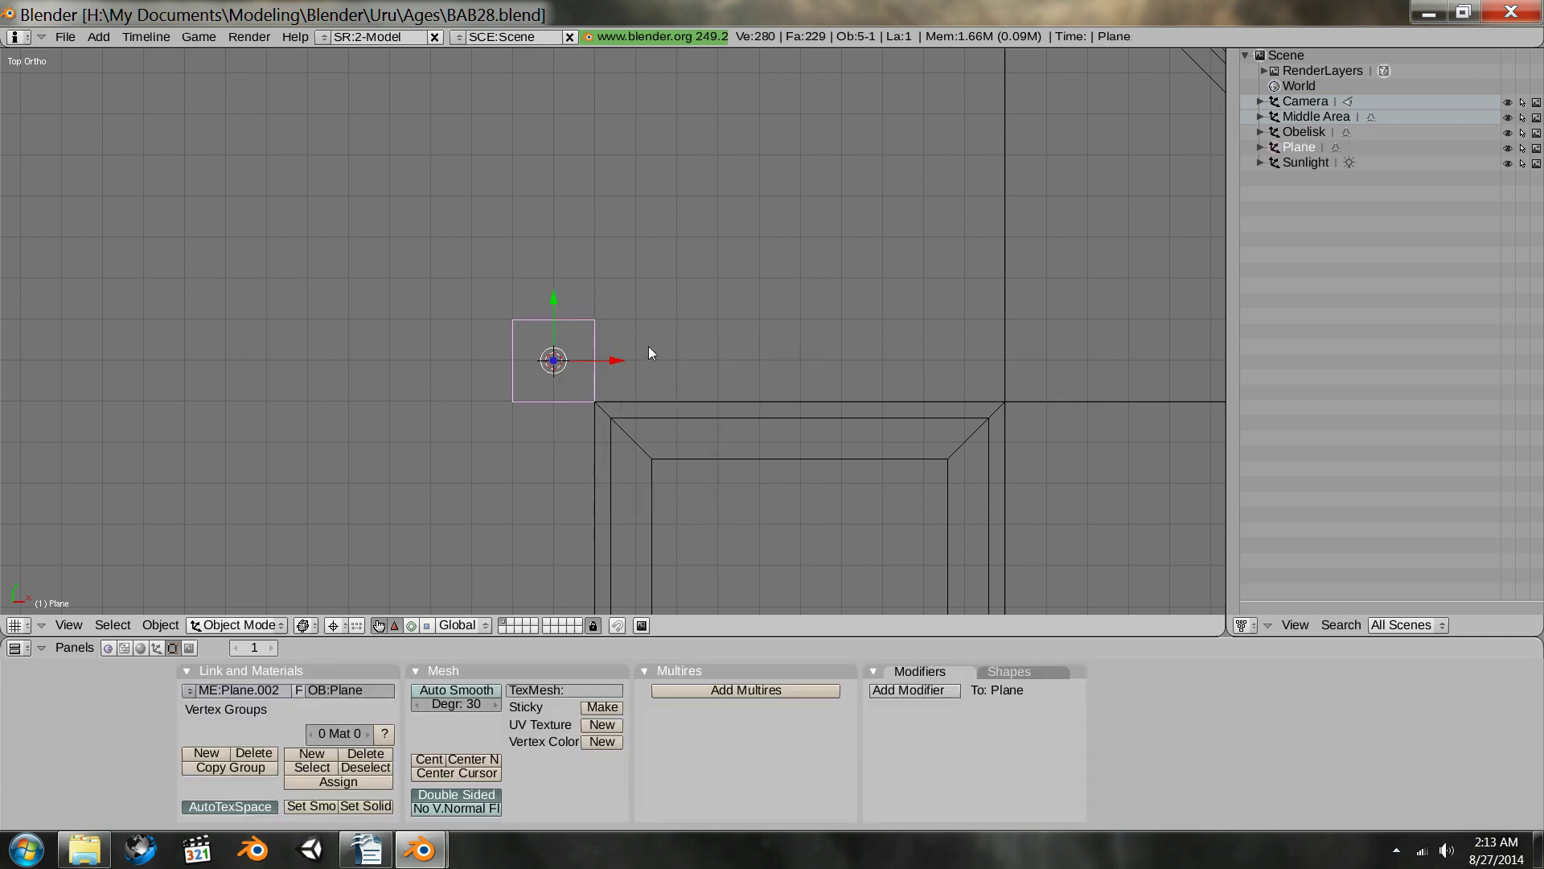
# - Delete three of the plane's vertices, keeping only the one at the block's corner
pyautogui.press('Tab')
pyautogui.hotkey('ctrl', 'Tab')
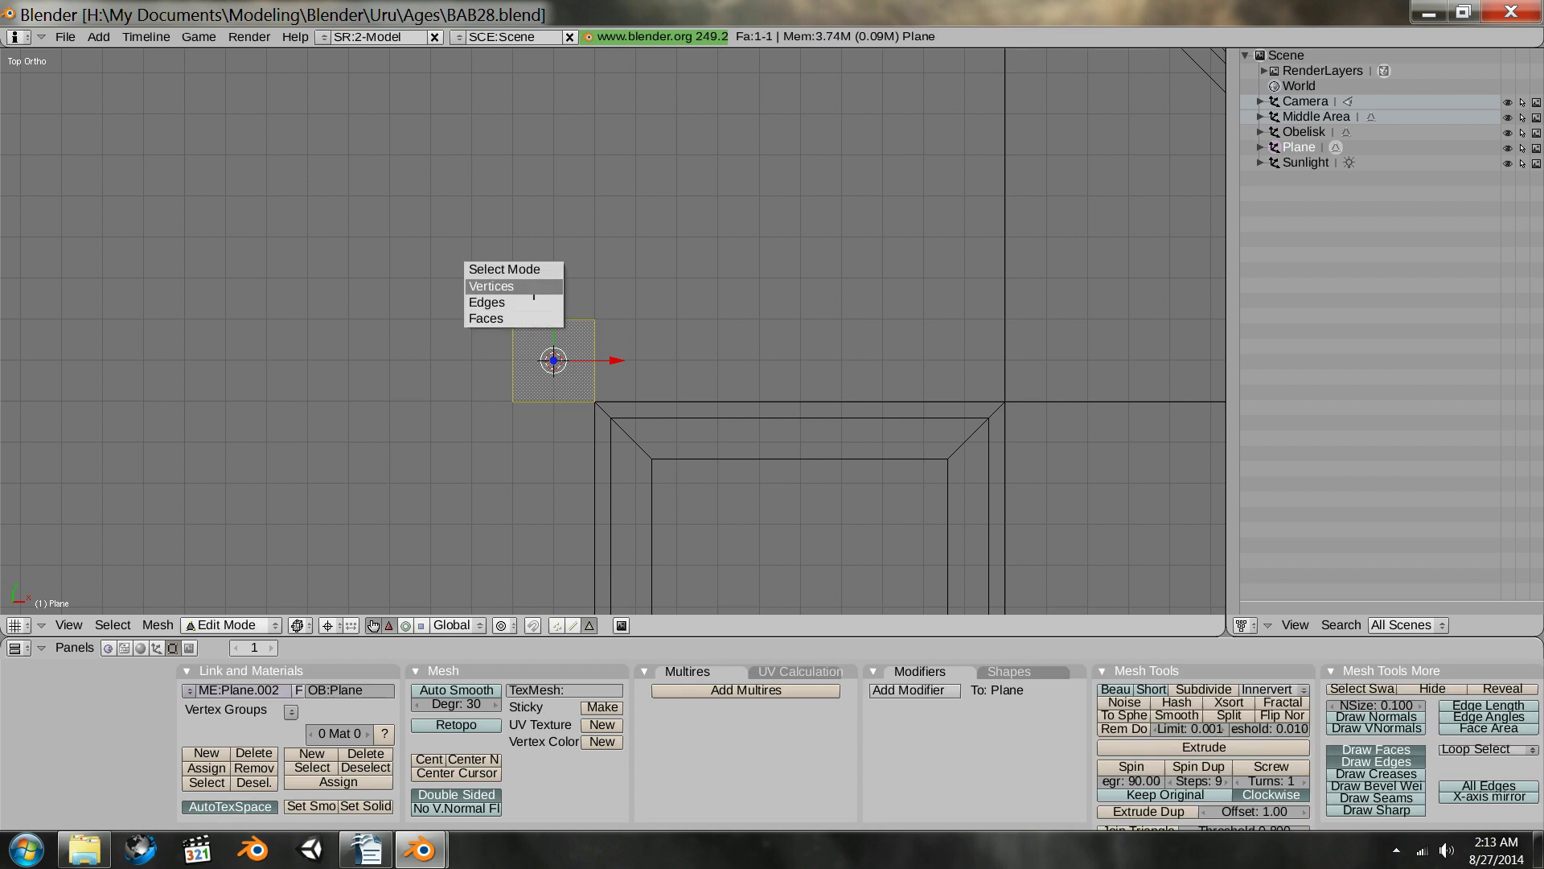
pyautogui.click(519, 289)
pyautogui.press('a')
pyautogui.rightClick(514, 317)
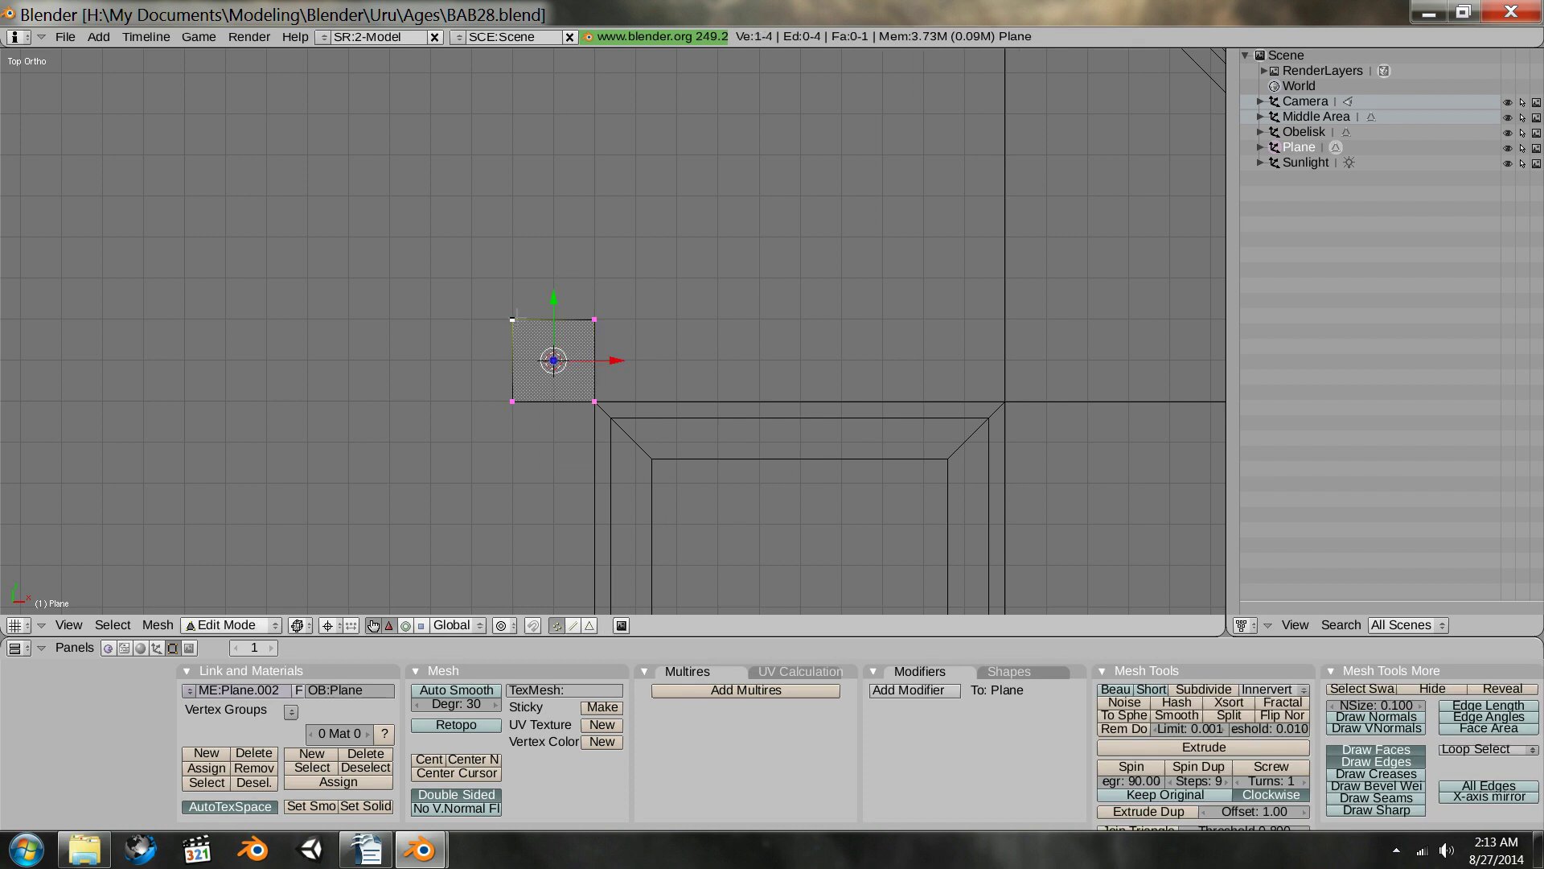
pyautogui.keyDown('shift'); pyautogui.rightClick(595, 318); pyautogui.keyUp('shift')
pyautogui.keyDown('shift'); pyautogui.rightClick(512, 400); pyautogui.keyUp('shift')
pyautogui.press('x')
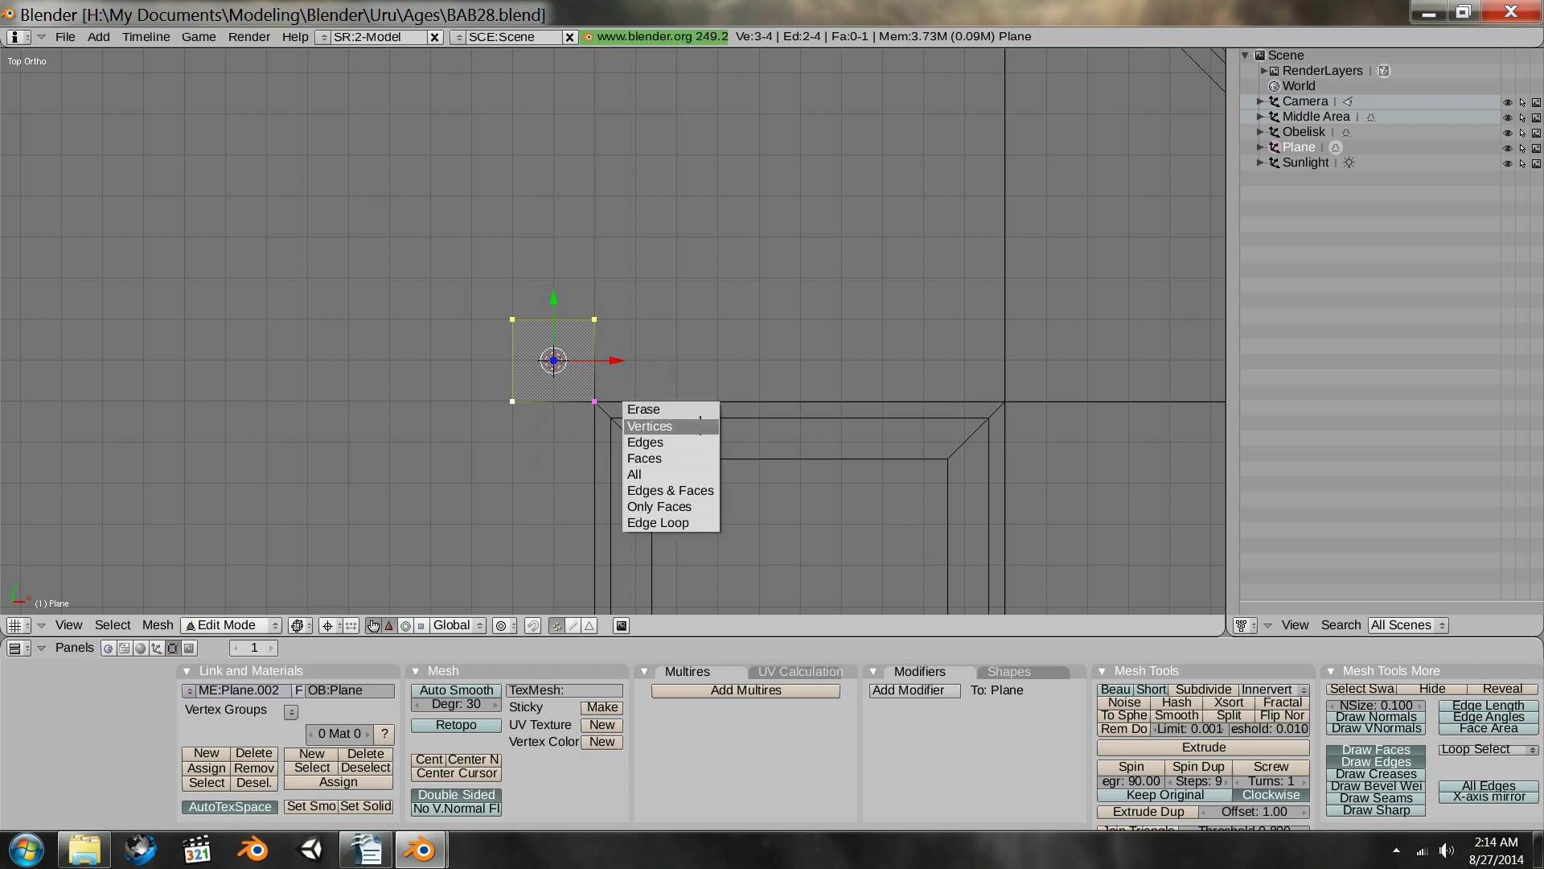
pyautogui.click(659, 426)
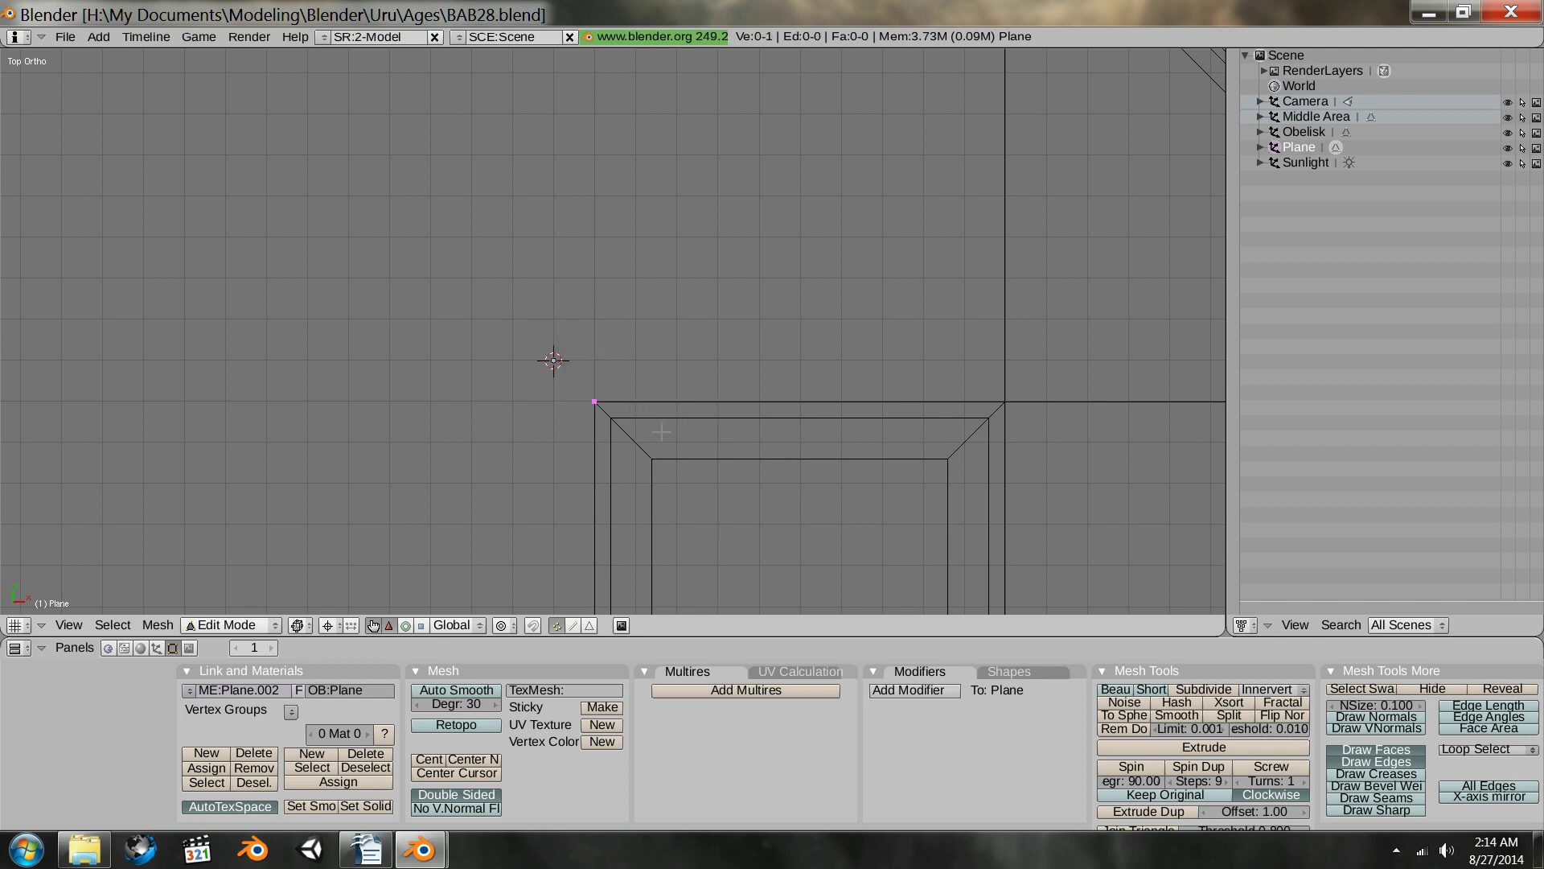
# - In front view, extend the corner vertex into a ten-step stair profile down to the base, each step one major grid square wide and half high
pyautogui.rightClick(595, 401)
pyautogui.press('KP_1')
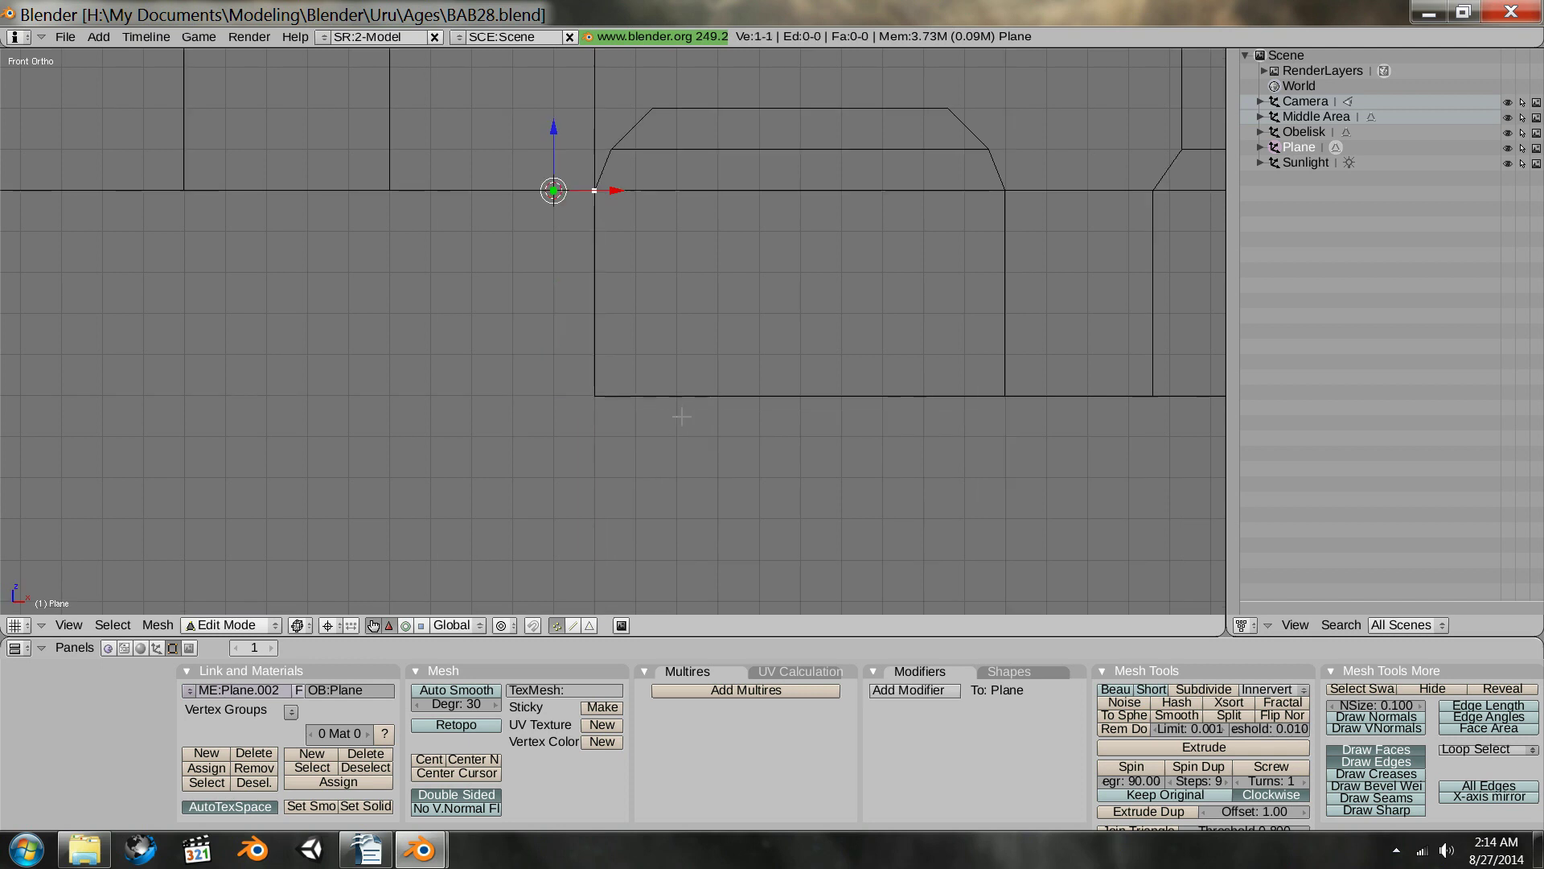
pyautogui.keyDown('shift'); pyautogui.moveTo(692, 371); pyautogui.dragTo(546, 511, button='middle'); pyautogui.keyUp('shift')
pyautogui.keyDown('ctrl'); pyautogui.moveTo(546, 510); pyautogui.dragTo(763, 422, button='middle'); pyautogui.keyUp('ctrl')
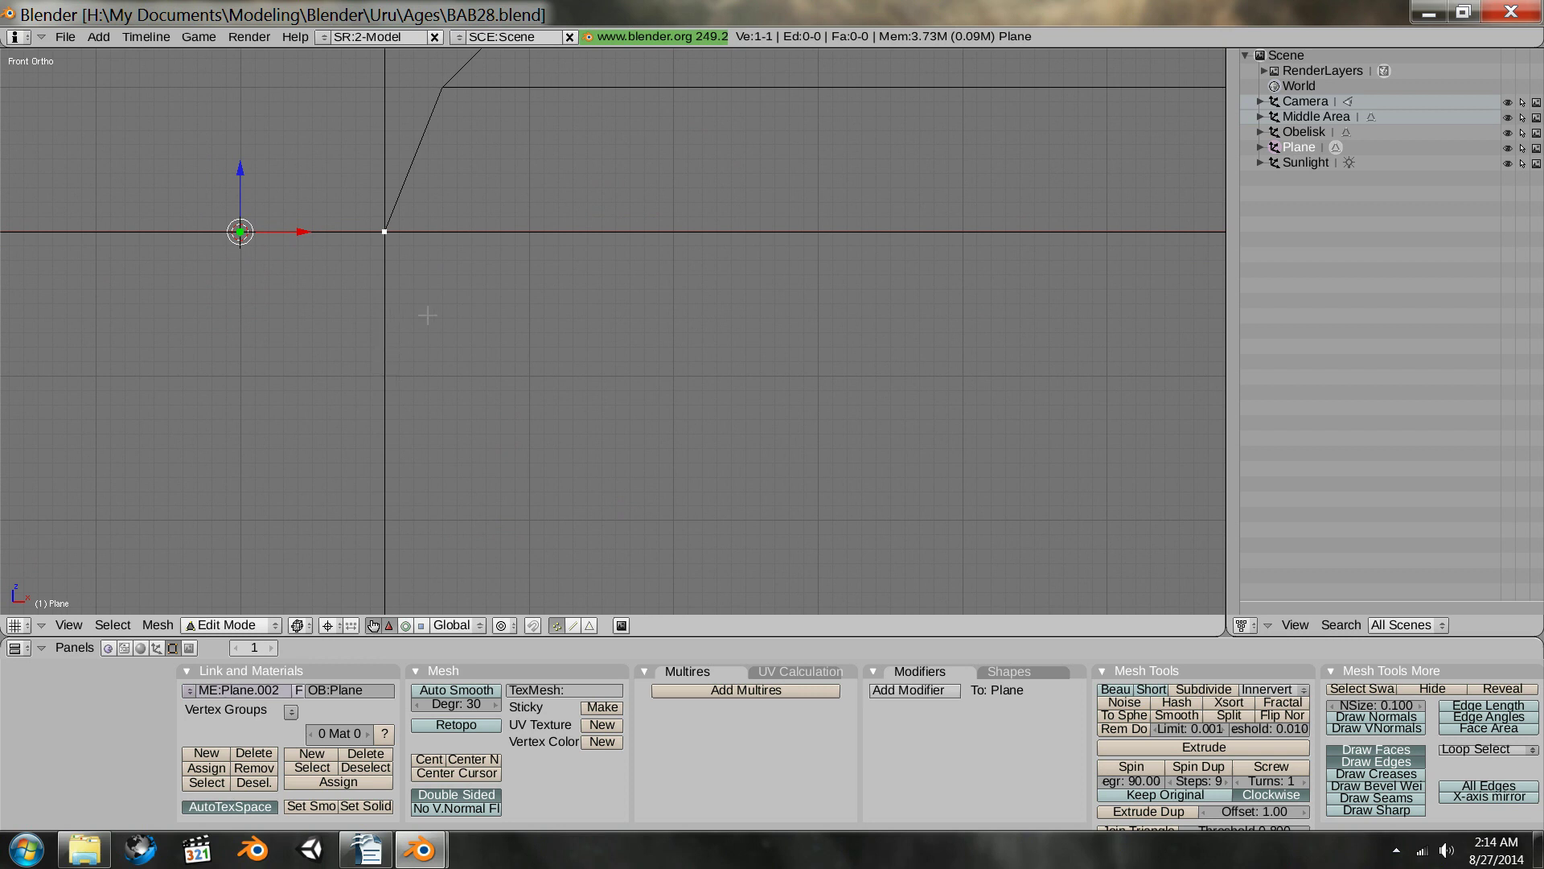
pyautogui.keyDown('ctrl'); pyautogui.click(385, 302); pyautogui.keyUp('ctrl')
pyautogui.keyDown('ctrl'); pyautogui.click(529, 304); pyautogui.keyUp('ctrl')
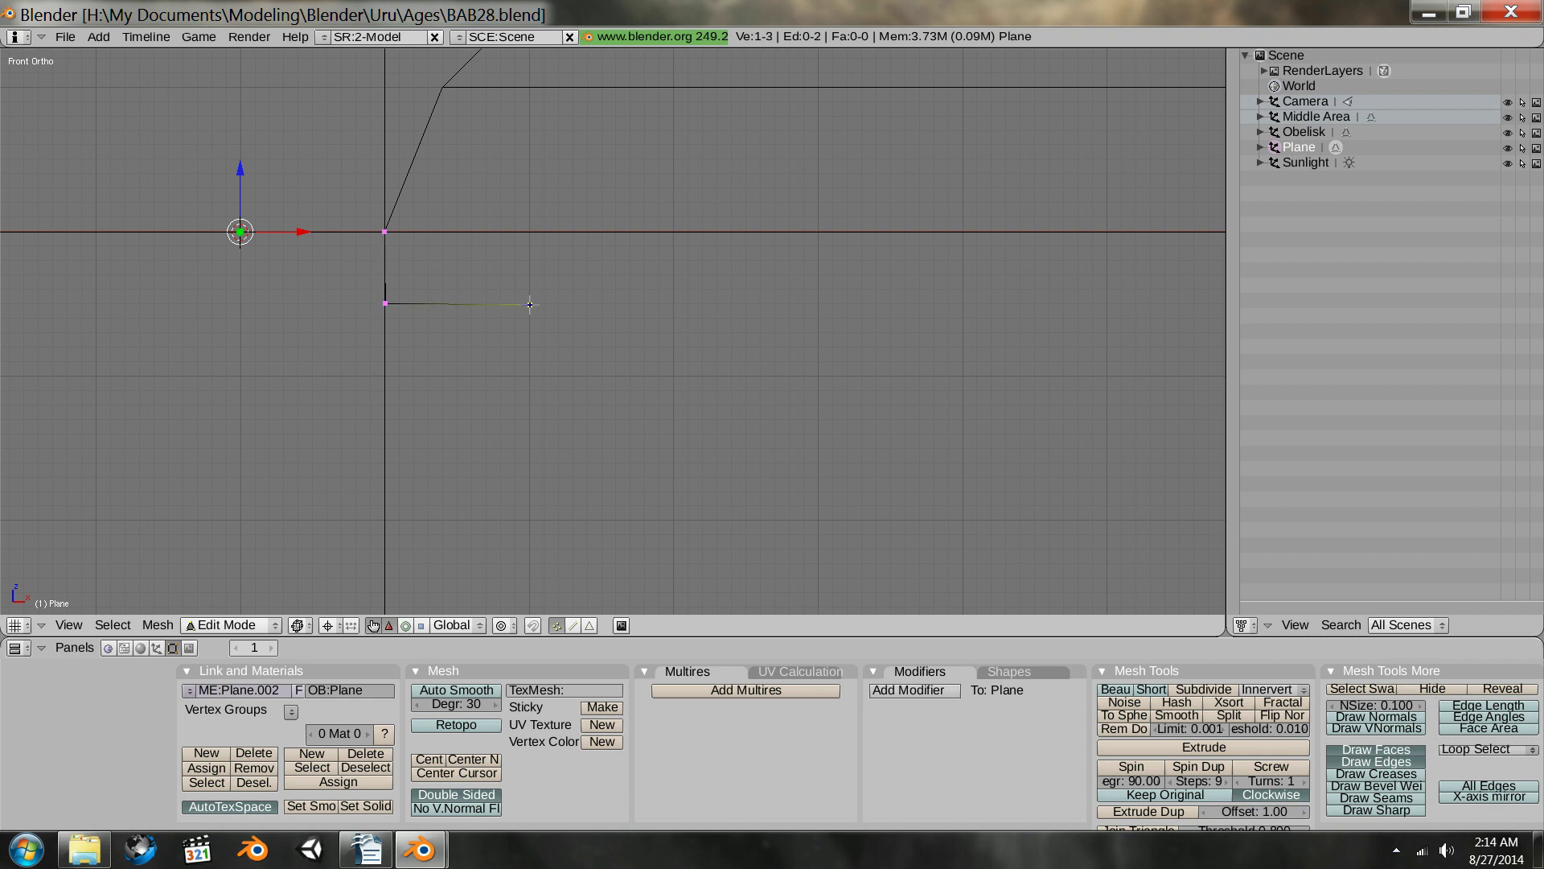
pyautogui.keyDown('ctrl'); pyautogui.click(531, 371); pyautogui.keyUp('ctrl')
pyautogui.keyDown('ctrl'); pyautogui.click(678, 376); pyautogui.keyUp('ctrl')
pyautogui.keyDown('ctrl'); pyautogui.click(675, 449); pyautogui.keyUp('ctrl')
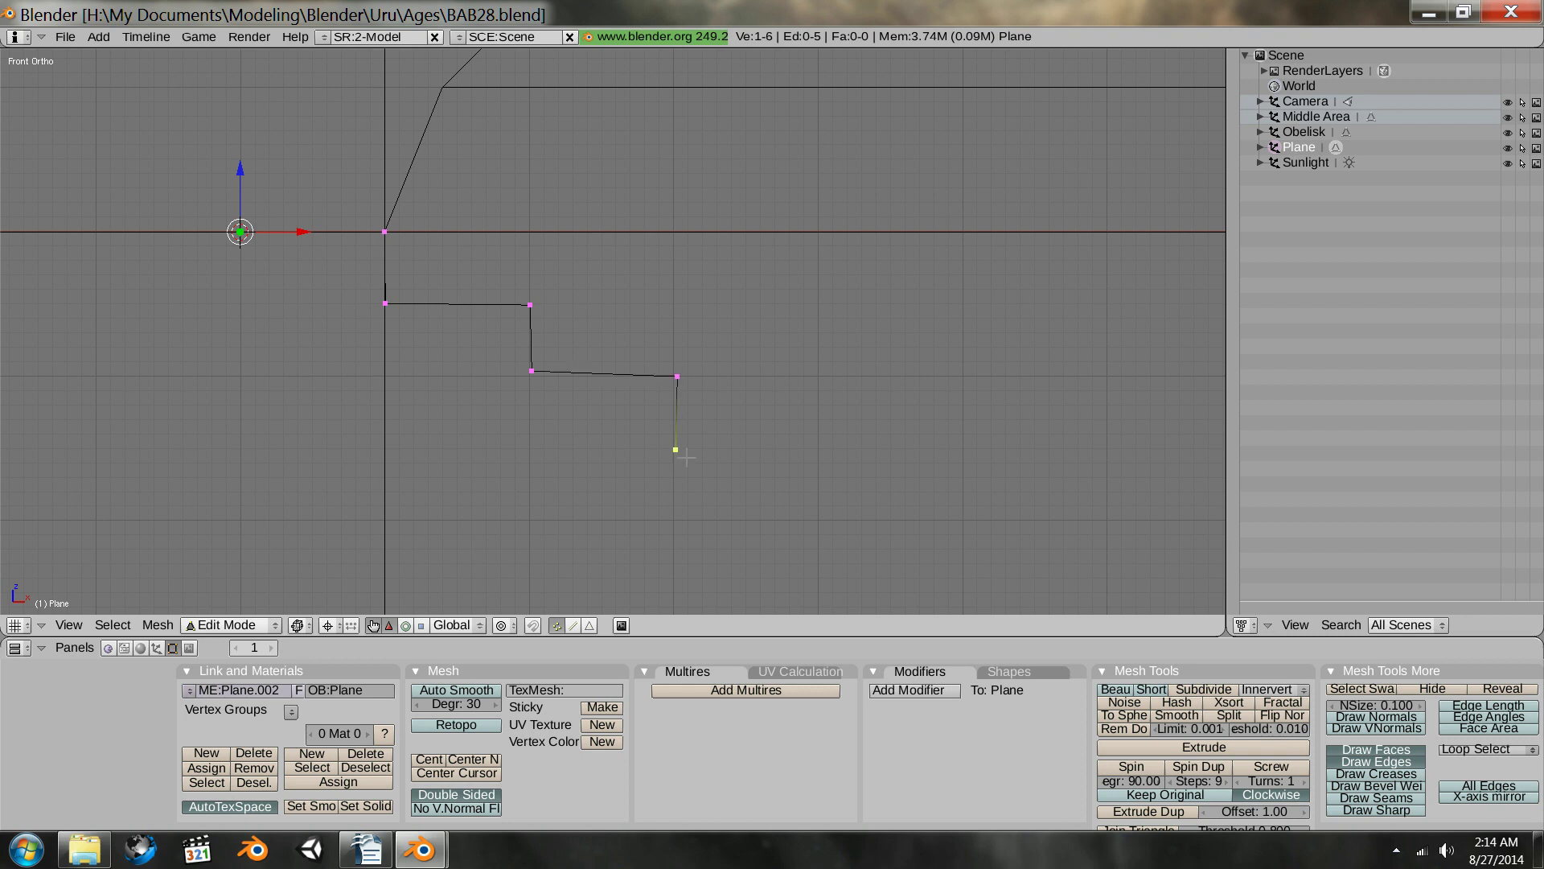
pyautogui.keyDown('ctrl'); pyautogui.click(821, 447); pyautogui.keyUp('ctrl')
pyautogui.keyDown('ctrl'); pyautogui.click(820, 521); pyautogui.keyUp('ctrl')
pyautogui.keyDown('ctrl'); pyautogui.click(962, 520); pyautogui.keyUp('ctrl')
pyautogui.keyDown('shift'); pyautogui.moveTo(1021, 505); pyautogui.dragTo(609, 244, button='middle'); pyautogui.keyUp('shift')
pyautogui.keyDown('ctrl'); pyautogui.click(550, 331); pyautogui.keyUp('ctrl')
pyautogui.keyDown('ctrl'); pyautogui.click(695, 329); pyautogui.keyUp('ctrl')
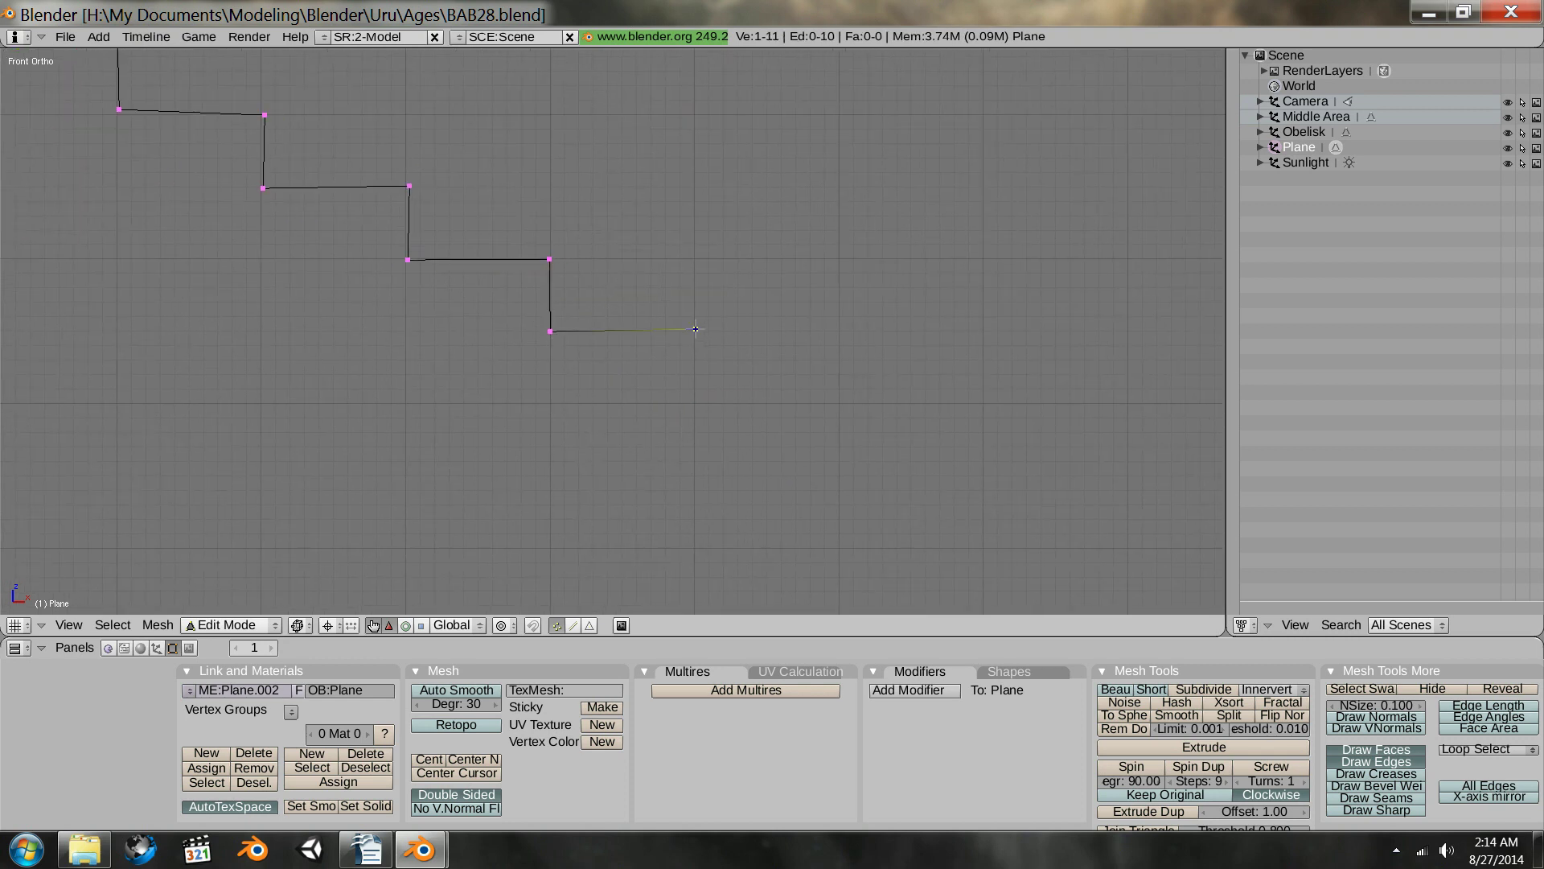
pyautogui.keyDown('ctrl'); pyautogui.click(695, 403); pyautogui.keyUp('ctrl')
pyautogui.keyDown('ctrl'); pyautogui.click(842, 405); pyautogui.keyUp('ctrl')
pyautogui.keyDown('ctrl'); pyautogui.click(841, 475); pyautogui.keyUp('ctrl')
pyautogui.keyDown('ctrl'); pyautogui.click(985, 474); pyautogui.keyUp('ctrl')
pyautogui.keyDown('shift'); pyautogui.moveTo(1006, 546); pyautogui.dragTo(694, 347, button='middle'); pyautogui.keyUp('shift')
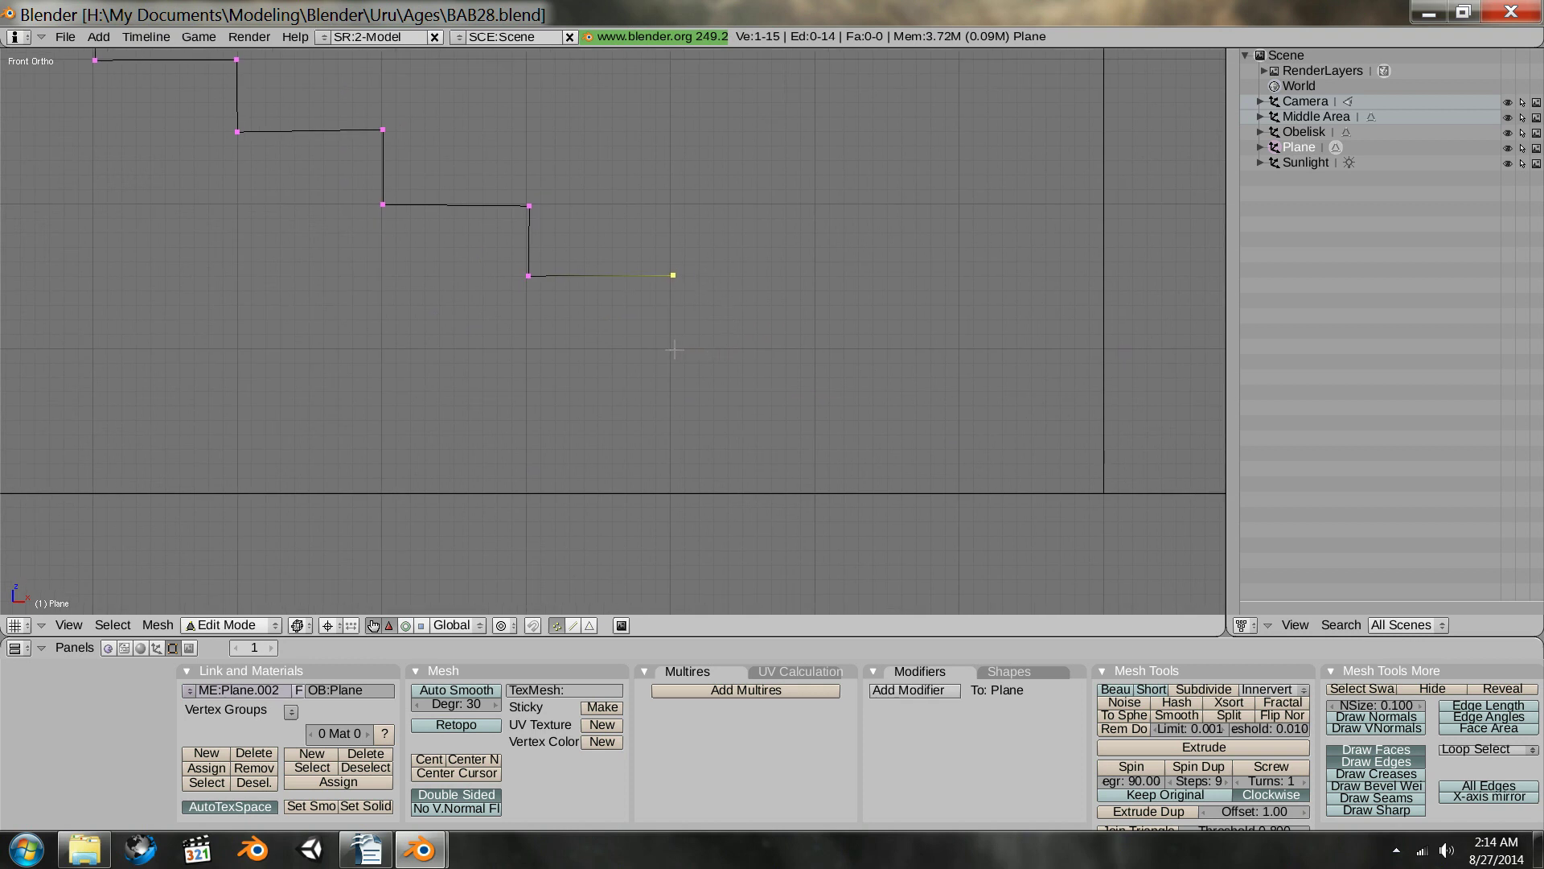
pyautogui.keyDown('ctrl'); pyautogui.click(674, 348); pyautogui.keyUp('ctrl')
pyautogui.keyDown('ctrl'); pyautogui.click(817, 350); pyautogui.keyUp('ctrl')
pyautogui.keyDown('ctrl'); pyautogui.click(815, 420); pyautogui.keyUp('ctrl')
pyautogui.keyDown('ctrl'); pyautogui.click(957, 424); pyautogui.keyUp('ctrl')
pyautogui.keyDown('ctrl'); pyautogui.click(963, 488); pyautogui.keyUp('ctrl')
pyautogui.keyDown('ctrl'); pyautogui.click(1106, 492); pyautogui.keyUp('ctrl')
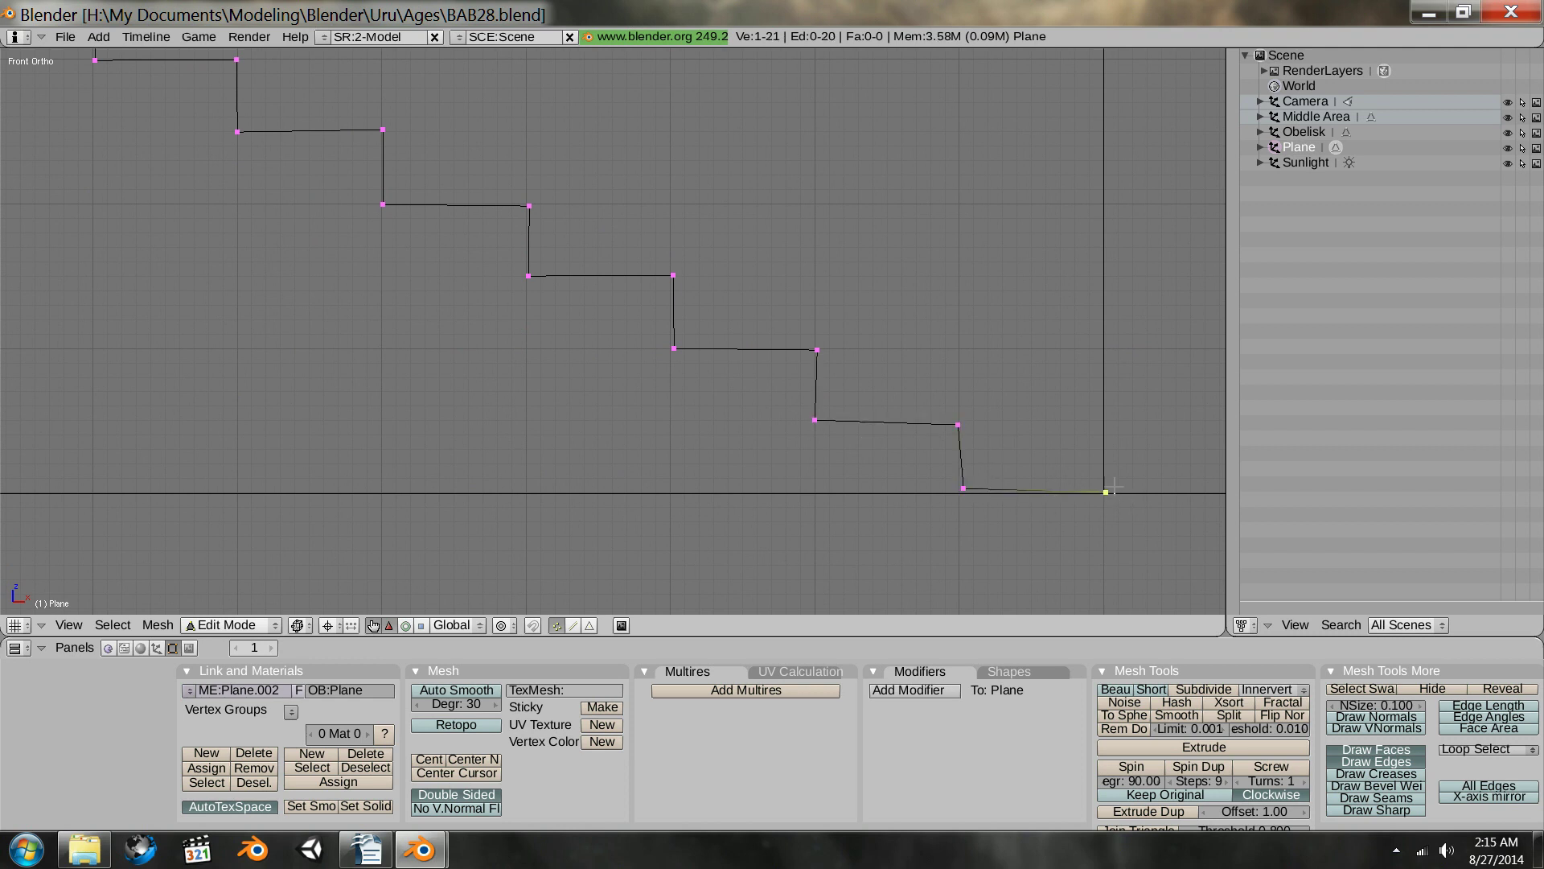
# - Select all vertices of the stair profile and snap them to the grid at a close zoom
pyautogui.scroll(-8, 1073, 412)
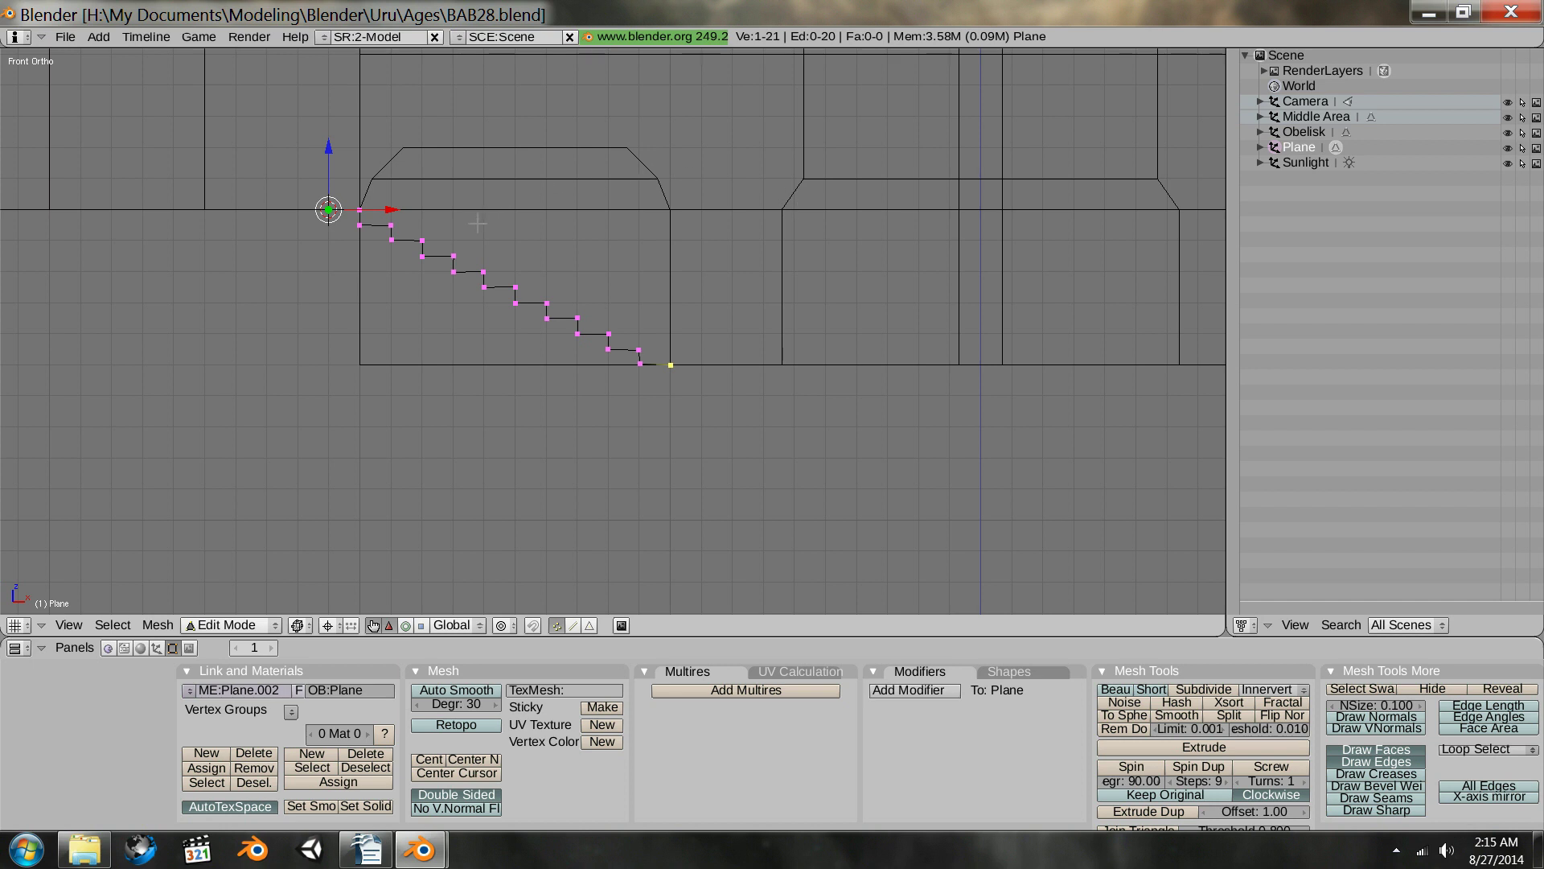
pyautogui.keyDown('shift'); pyautogui.moveTo(567, 185); pyautogui.dragTo(844, 311, button='middle'); pyautogui.keyUp('shift')
pyautogui.scroll(3, 798, 358)
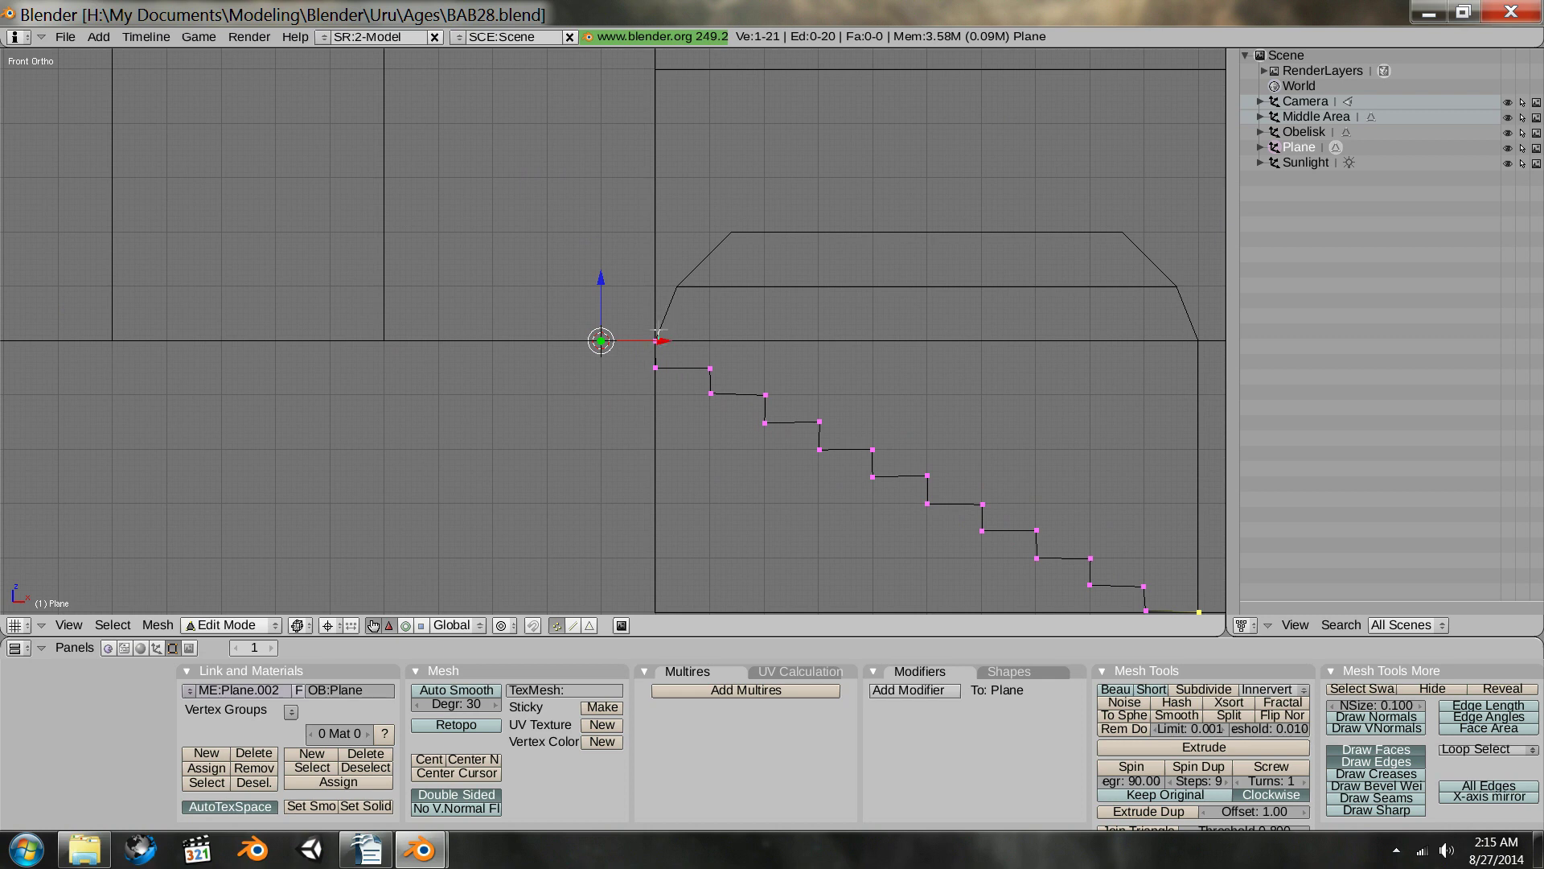
pyautogui.keyDown('shift'); pyautogui.moveTo(814, 389); pyautogui.dragTo(827, 484, button='middle'); pyautogui.keyUp('shift')
pyautogui.scroll(5, 672, 291)
pyautogui.scroll(2, 756, 390)
pyautogui.keyDown('shift'); pyautogui.moveTo(743, 290); pyautogui.dragTo(679, 350, button='middle'); pyautogui.keyUp('shift')
pyautogui.scroll(1, 653, 282)
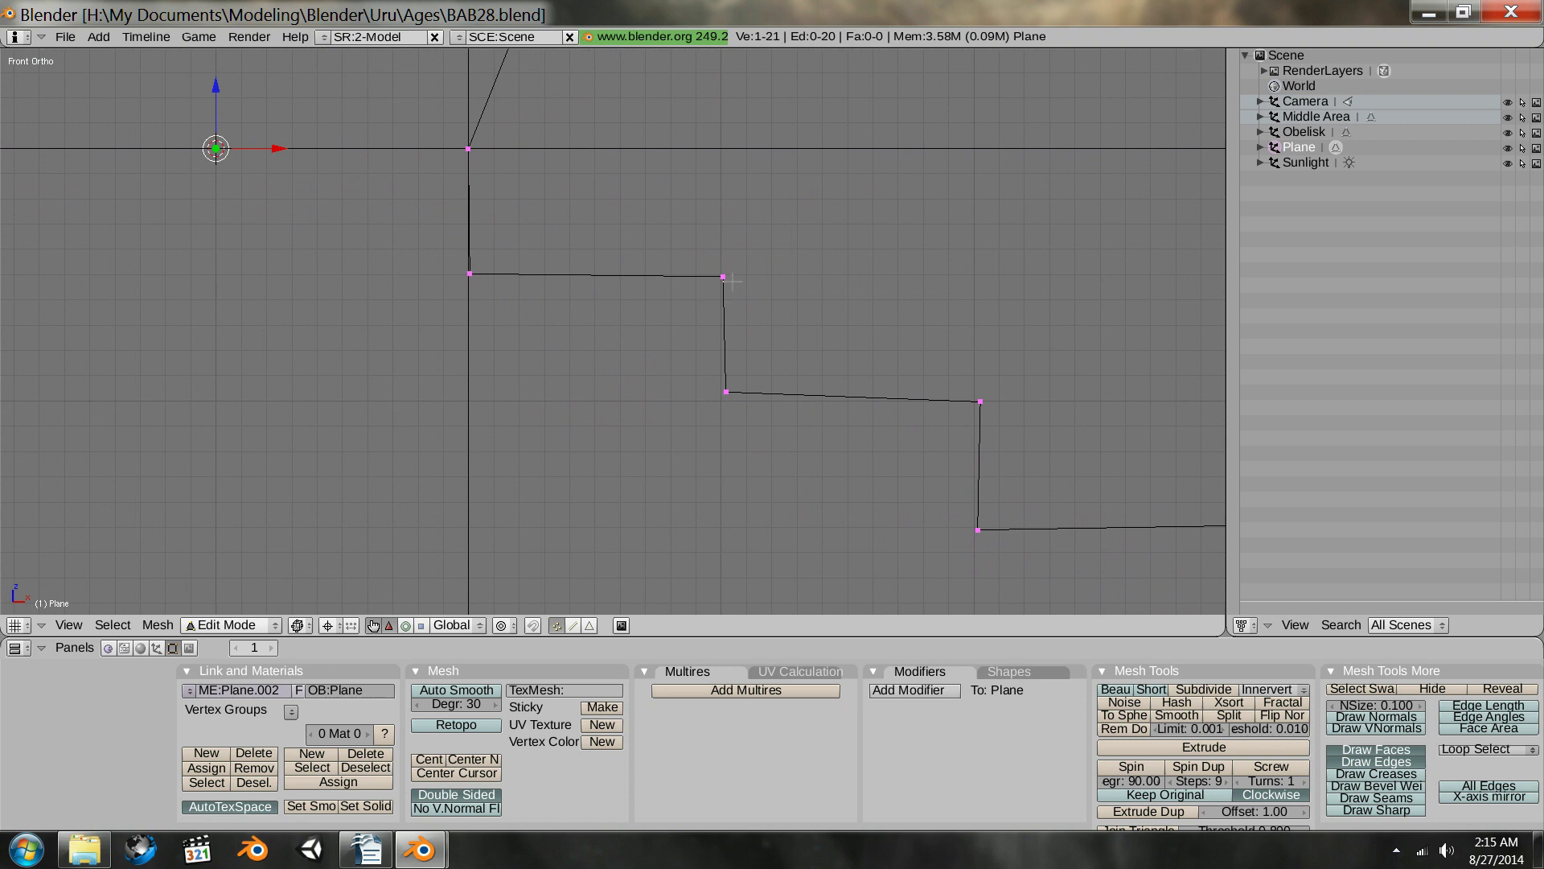
pyautogui.press('a')
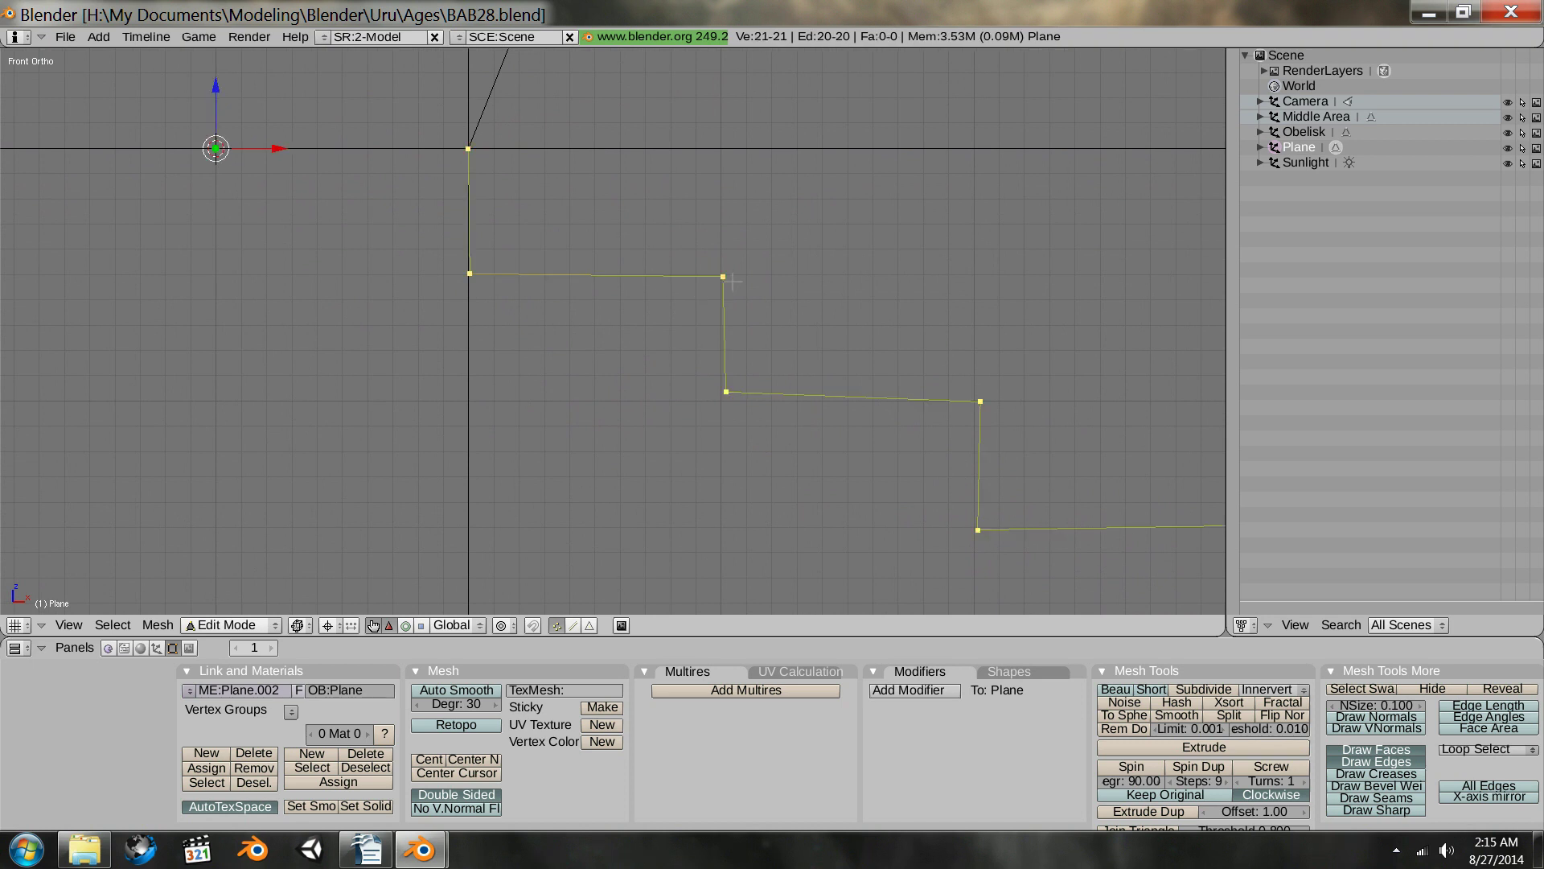
pyautogui.hotkey('shift', 's')
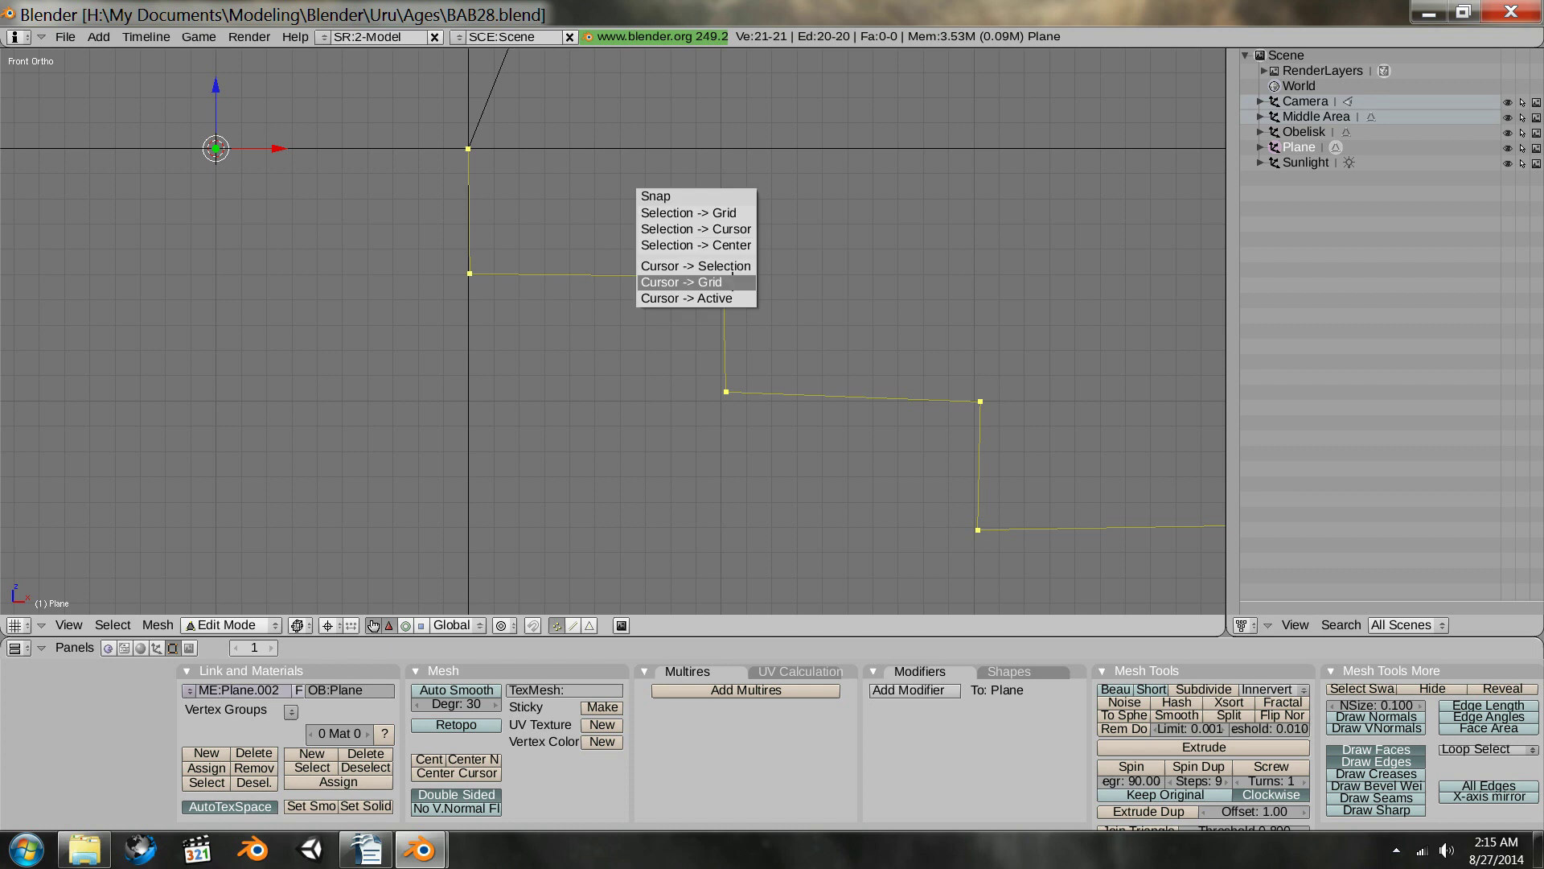
pyautogui.click(730, 213)
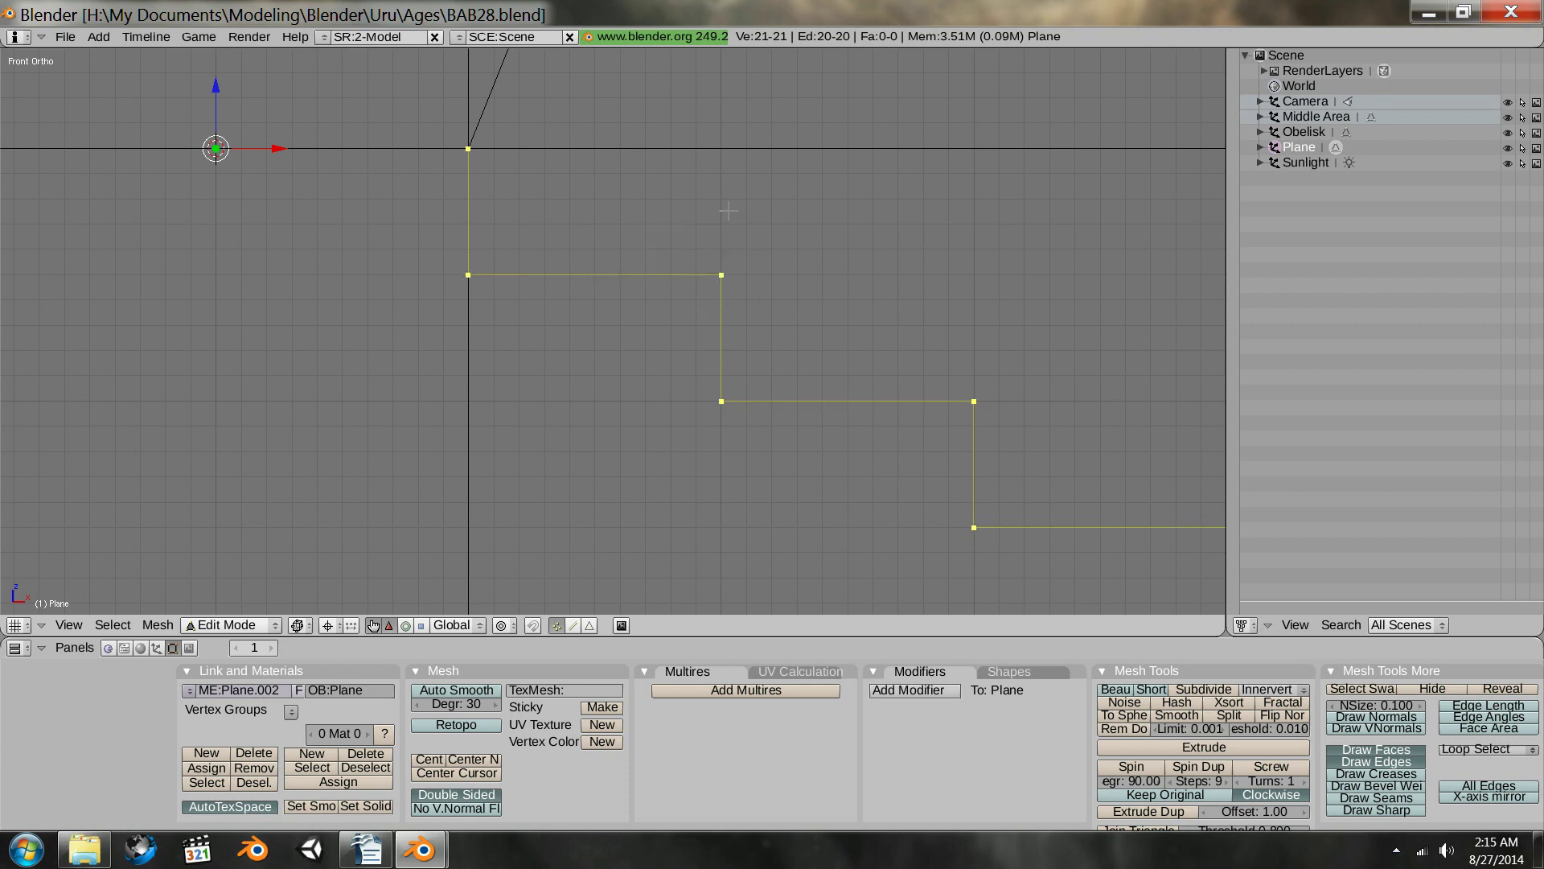
# - Inspect the stair profile from its upper end to its foot for alignment with the grid
pyautogui.scroll(-4, 1034, 455)
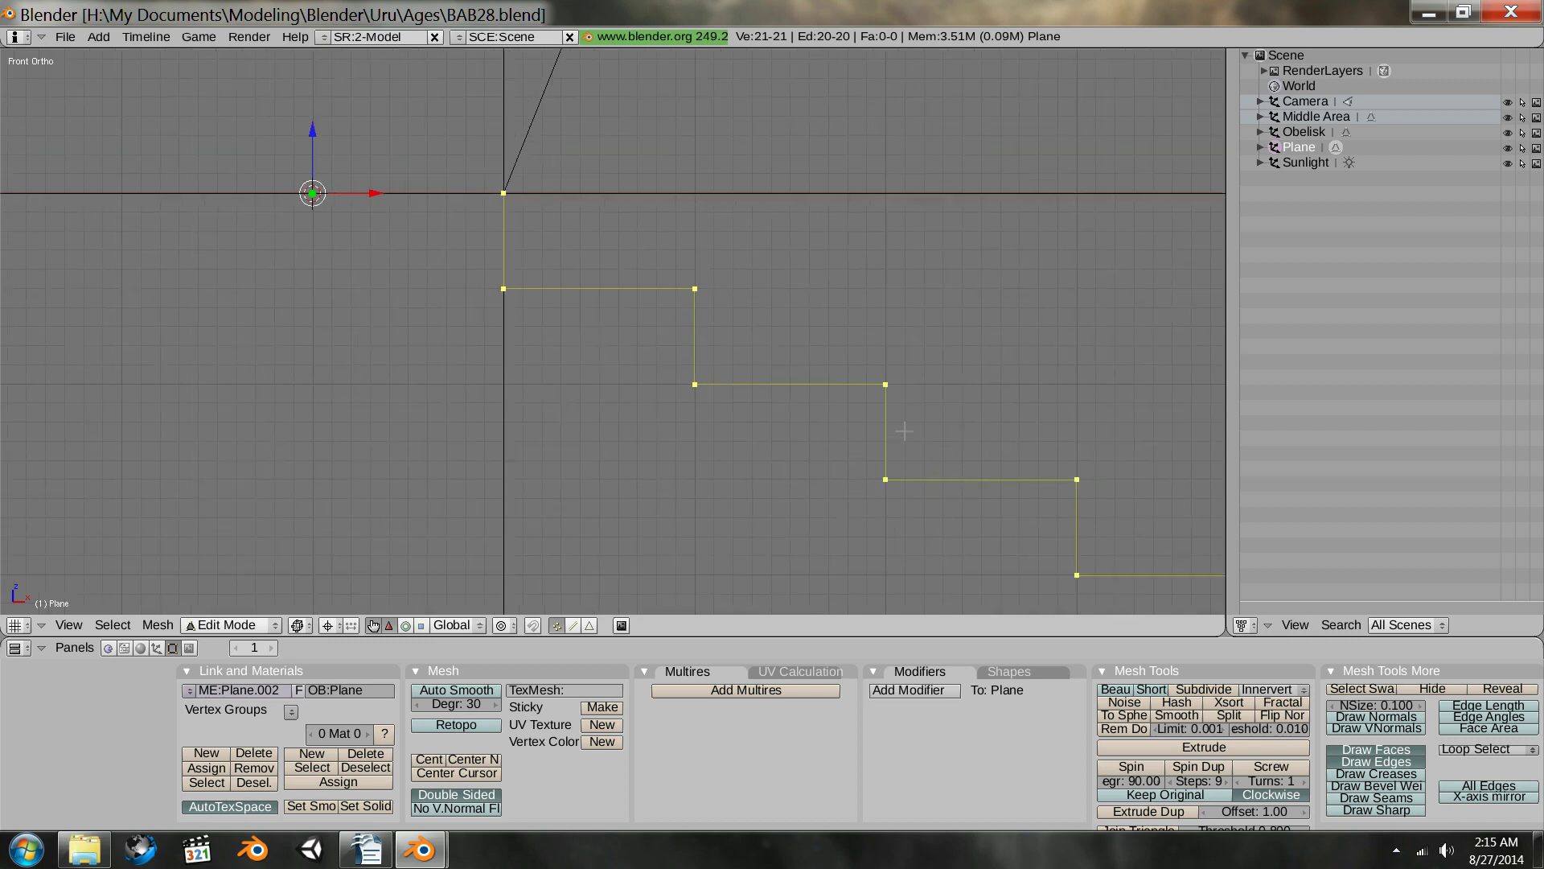
pyautogui.moveTo(1066, 487)
pyautogui.keyDown('shift'); pyautogui.mouseDown(button='middle')
pyautogui.moveTo(838, 370)
pyautogui.moveTo(717, 331)
pyautogui.mouseUp(button='middle'); pyautogui.keyUp('shift')
pyautogui.keyDown('shift'); pyautogui.moveTo(1048, 466); pyautogui.dragTo(826, 391, button='middle'); pyautogui.keyUp('shift')
pyautogui.scroll(4, 875, 451)
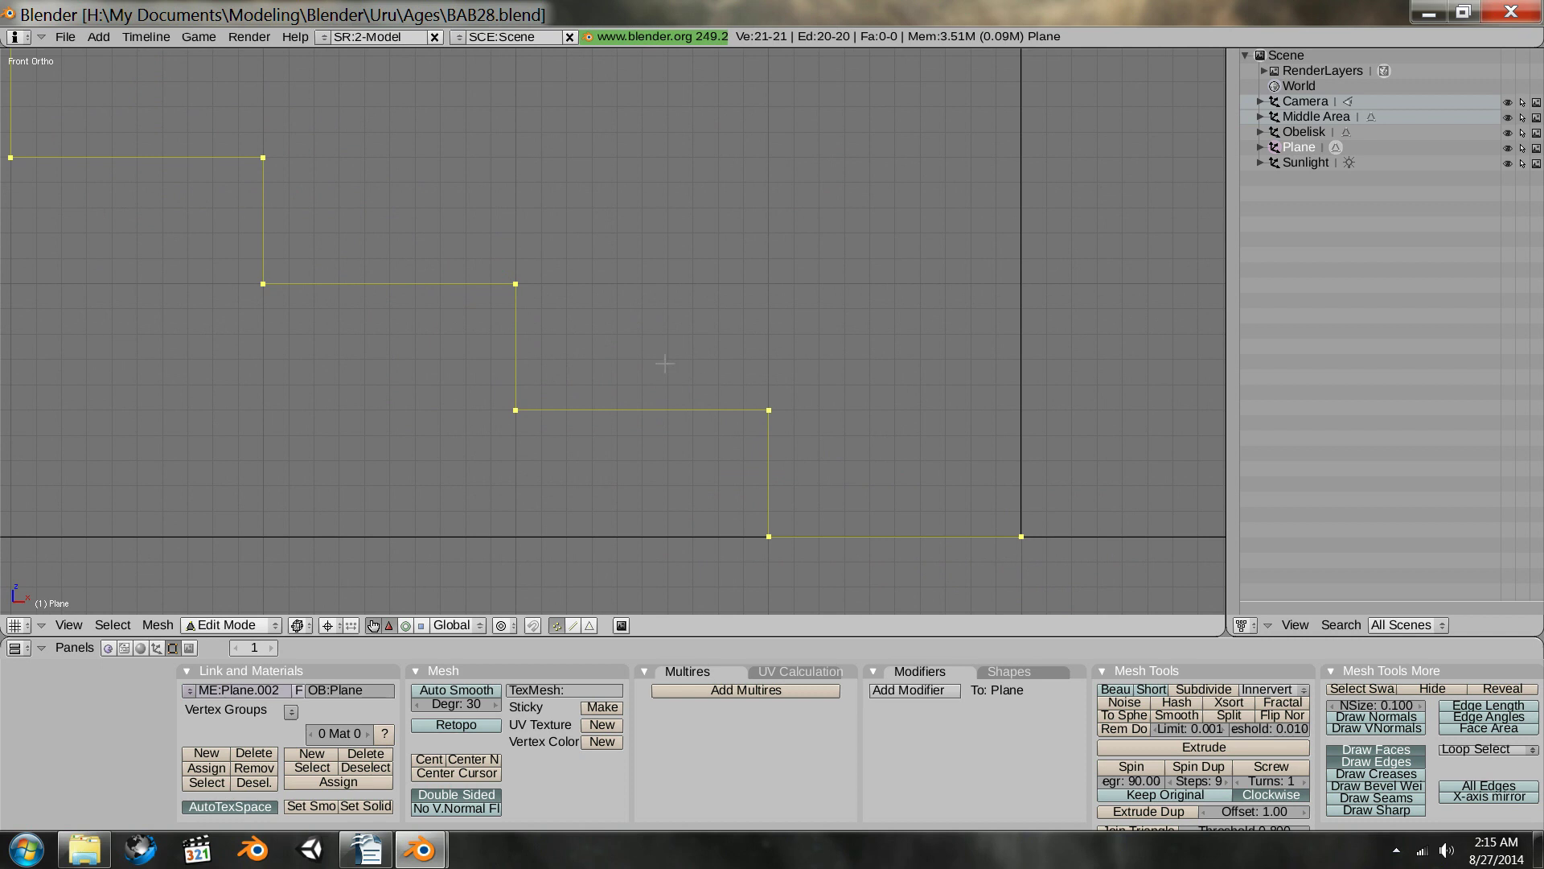
pyautogui.keyDown('shift'); pyautogui.moveTo(643, 327); pyautogui.dragTo(876, 400, button='middle'); pyautogui.keyUp('shift')
pyautogui.keyDown('shift'); pyautogui.moveTo(613, 252); pyautogui.dragTo(919, 382, button='middle'); pyautogui.keyUp('shift')
pyautogui.keyDown('shift'); pyautogui.moveTo(490, 153); pyautogui.dragTo(677, 233, button='middle'); pyautogui.keyUp('shift')
pyautogui.scroll(-5, 864, 370)
pyautogui.keyDown('shift'); pyautogui.moveTo(976, 415); pyautogui.dragTo(476, 303, button='middle'); pyautogui.keyUp('shift')
pyautogui.scroll(-2, 844, 378)
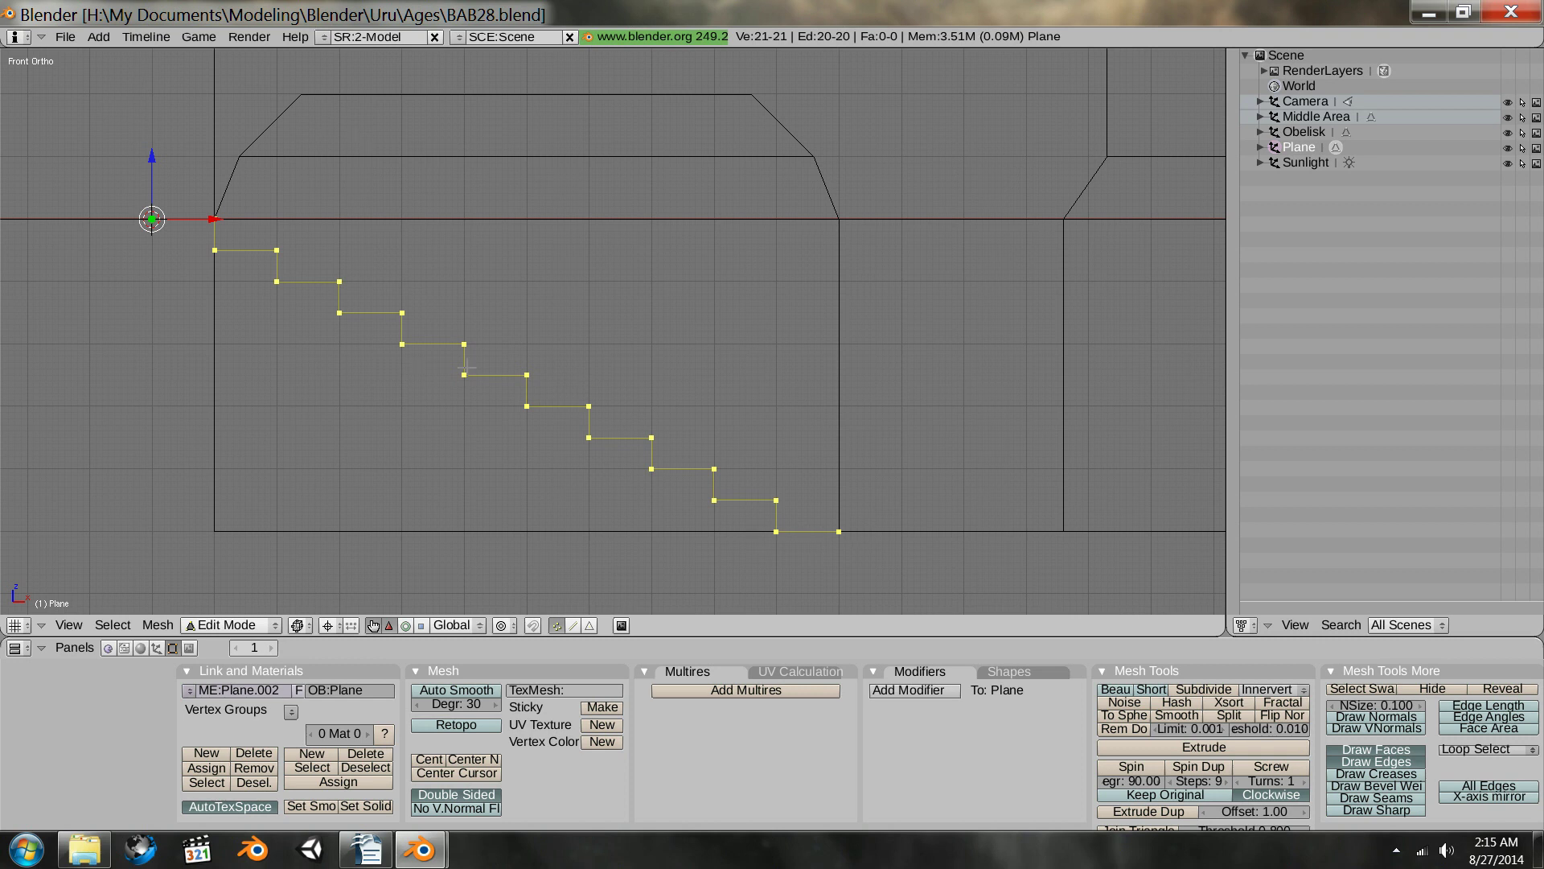
# - In top view, extrude the stair profile across the gap to the near edge of the opposite block
pyautogui.press('KP_7')
pyautogui.scroll(-6, 792, 344)
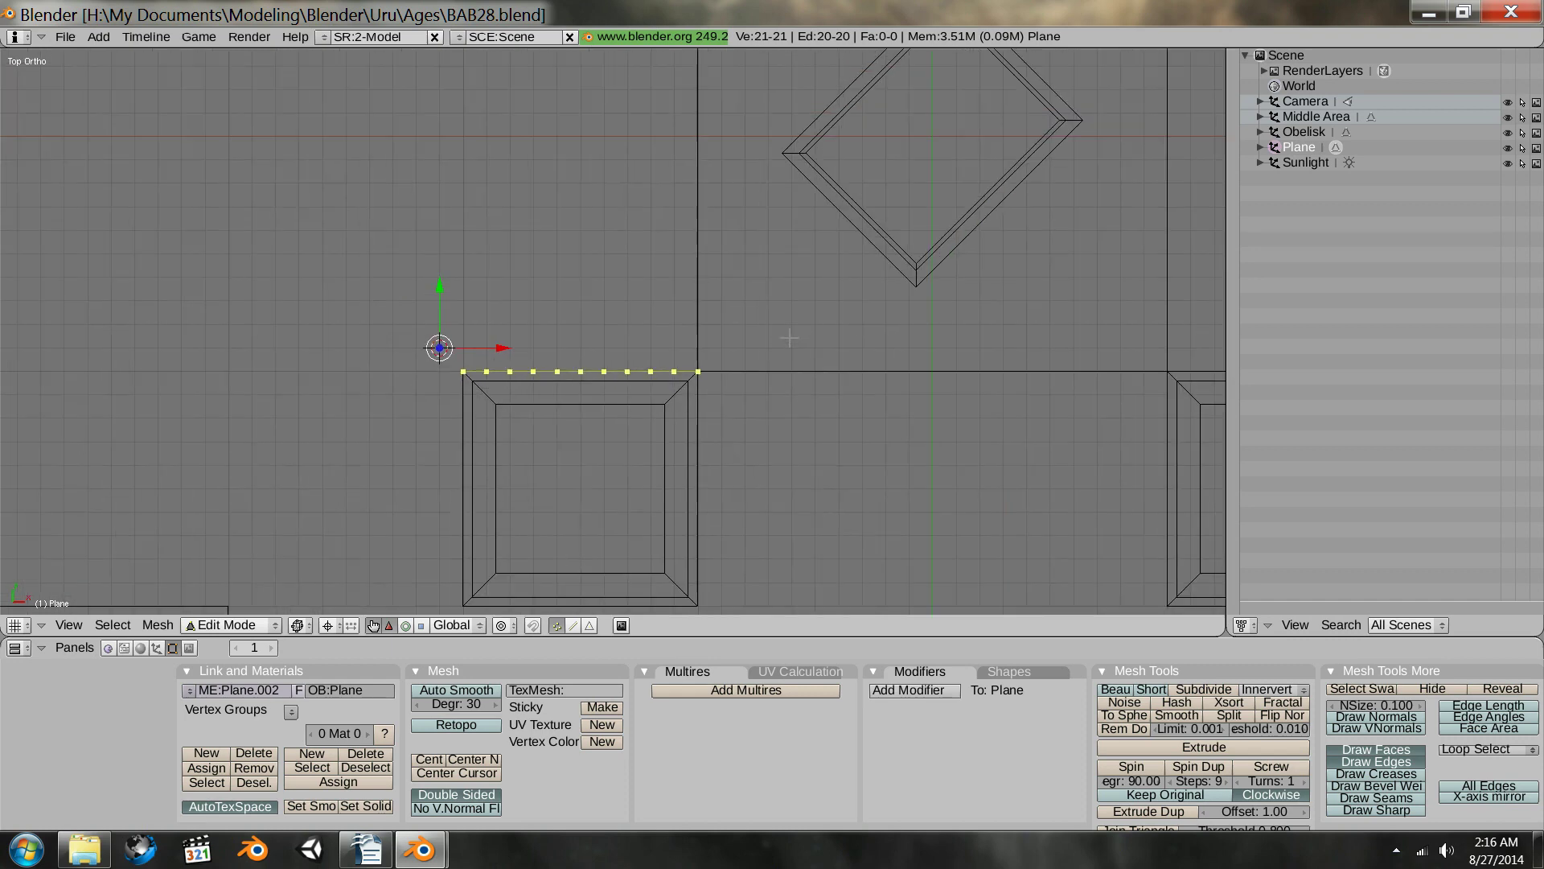
pyautogui.keyDown('shift'); pyautogui.moveTo(784, 182); pyautogui.dragTo(782, 519, button='middle'); pyautogui.keyUp('shift')
pyautogui.scroll(2, 591, 281)
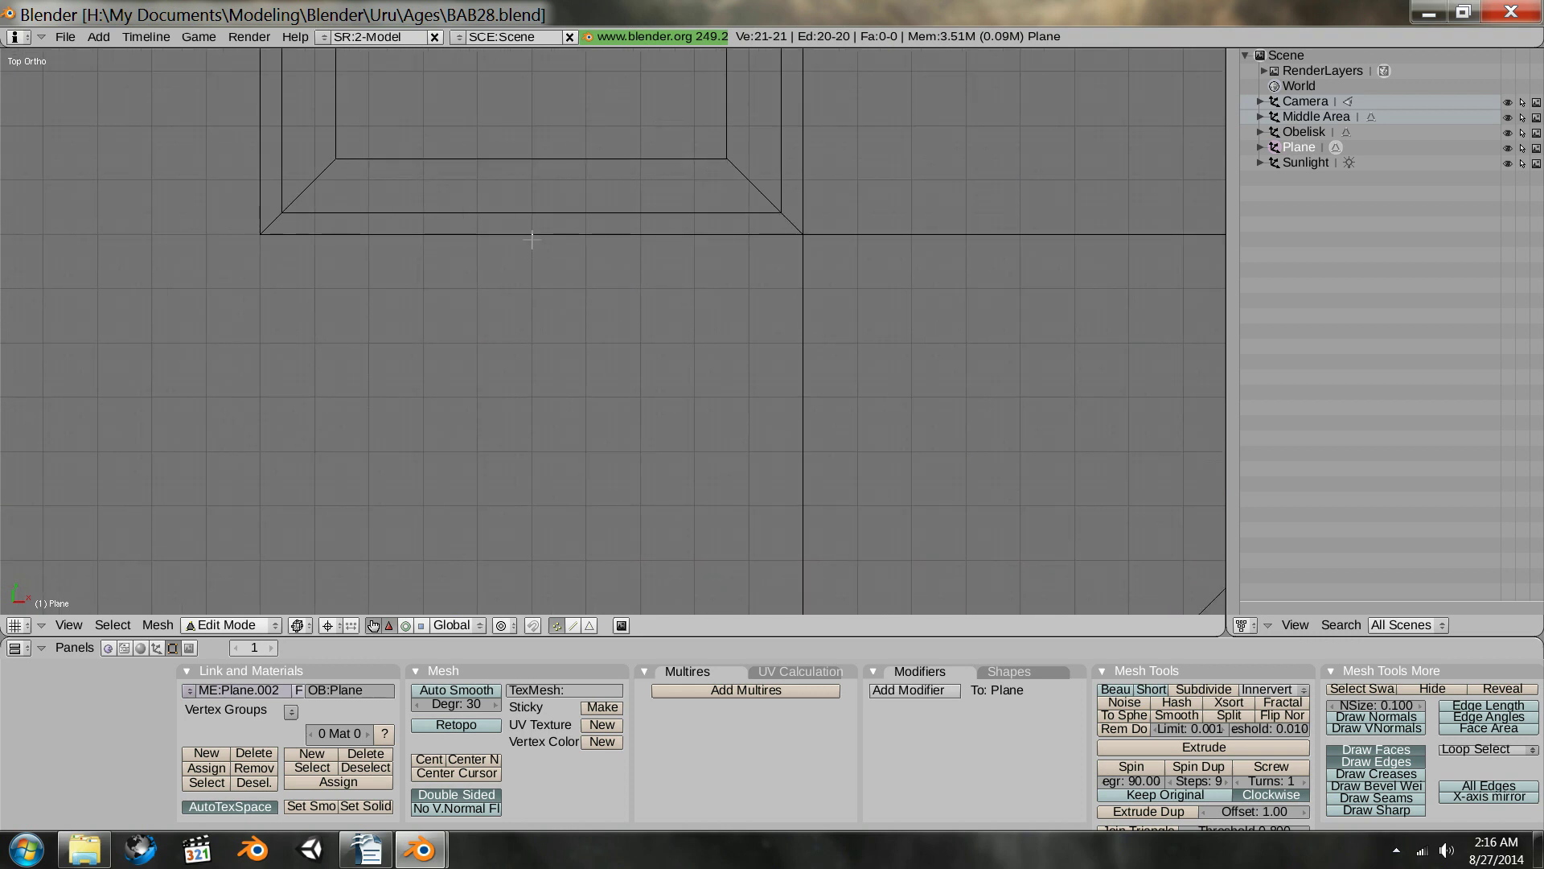
pyautogui.keyDown('ctrl'); pyautogui.click(532, 235); pyautogui.keyUp('ctrl')
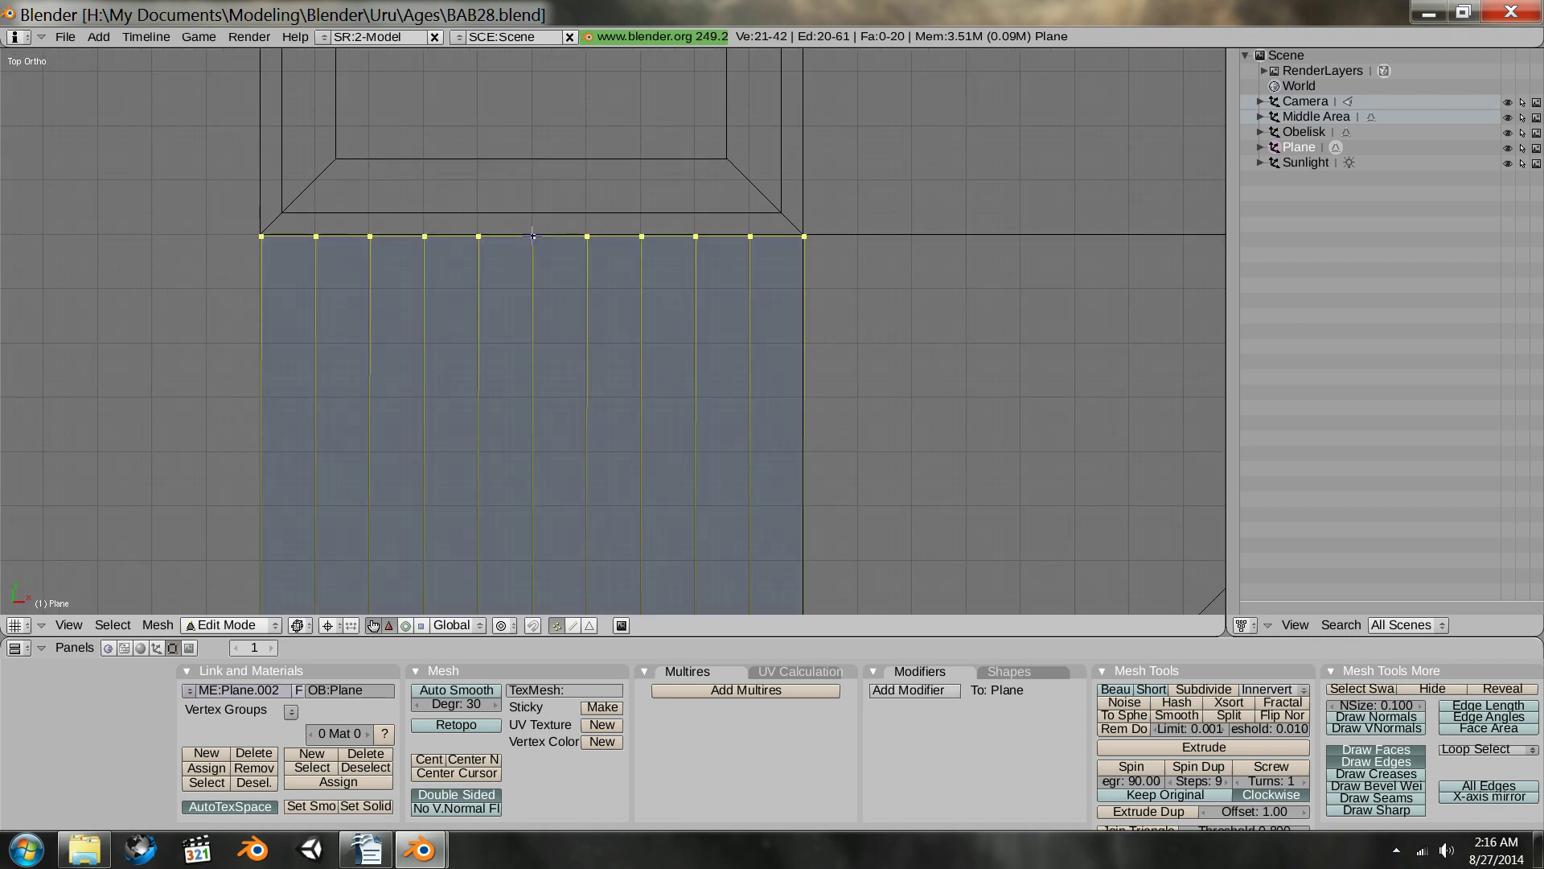
# - Snap the extruded far edge of the stairs to the grid so it meets the opposite block
pyautogui.scroll(2, 531, 235)
pyautogui.scroll(2, 644, 235)
pyautogui.keyDown('shift'); pyautogui.moveTo(790, 282); pyautogui.dragTo(638, 469, button='middle'); pyautogui.keyUp('shift')
pyautogui.keyDown('ctrl'); pyautogui.moveTo(650, 457); pyautogui.dragTo(760, 362, button='middle'); pyautogui.keyUp('ctrl')
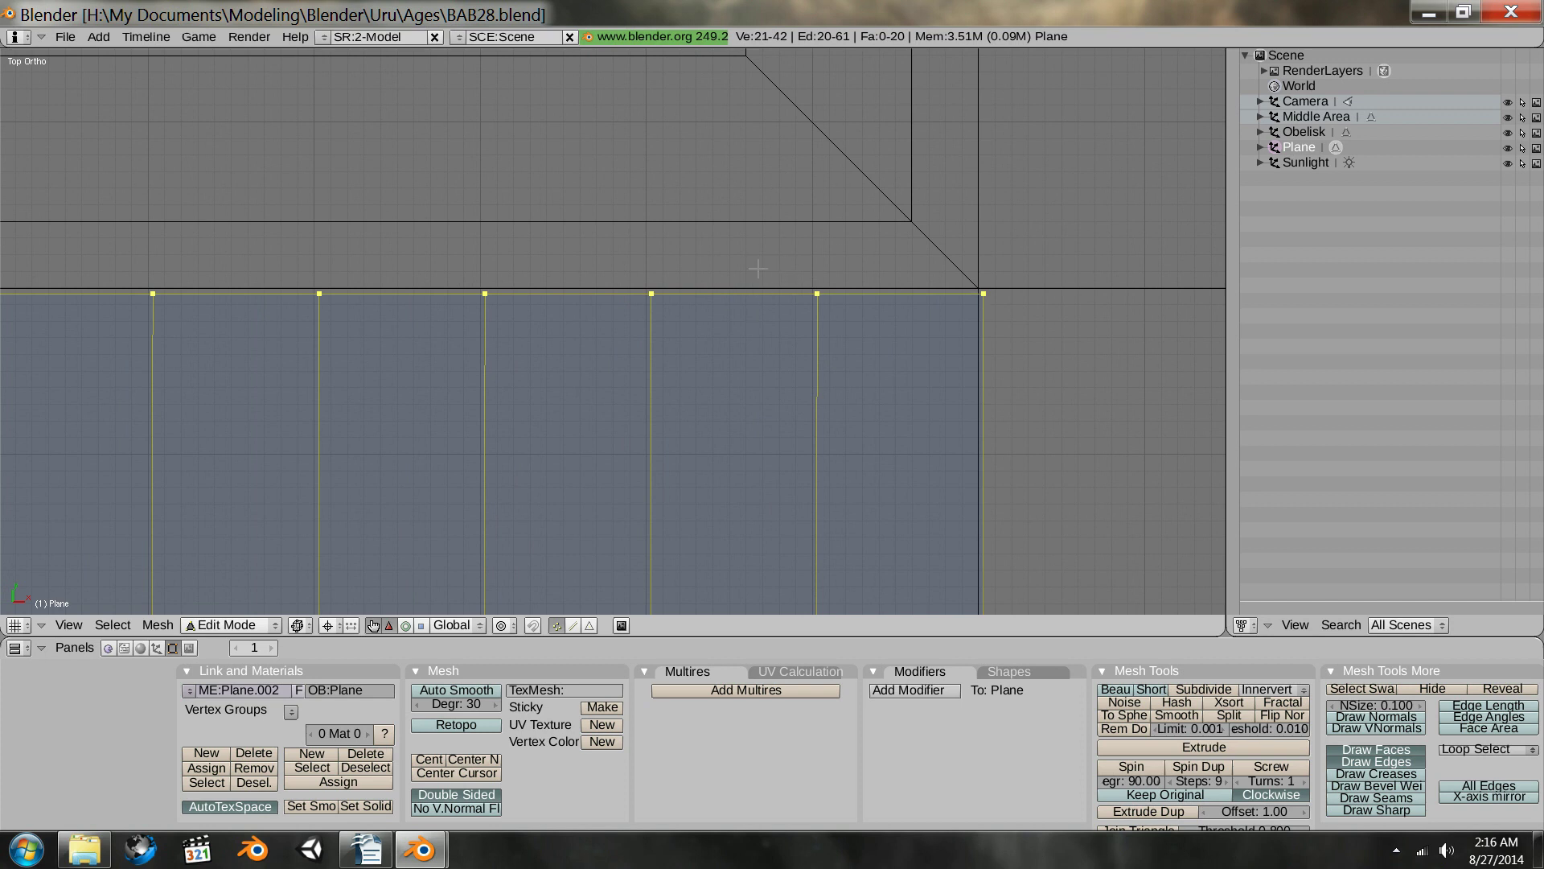
pyautogui.hotkey('shift', 's')
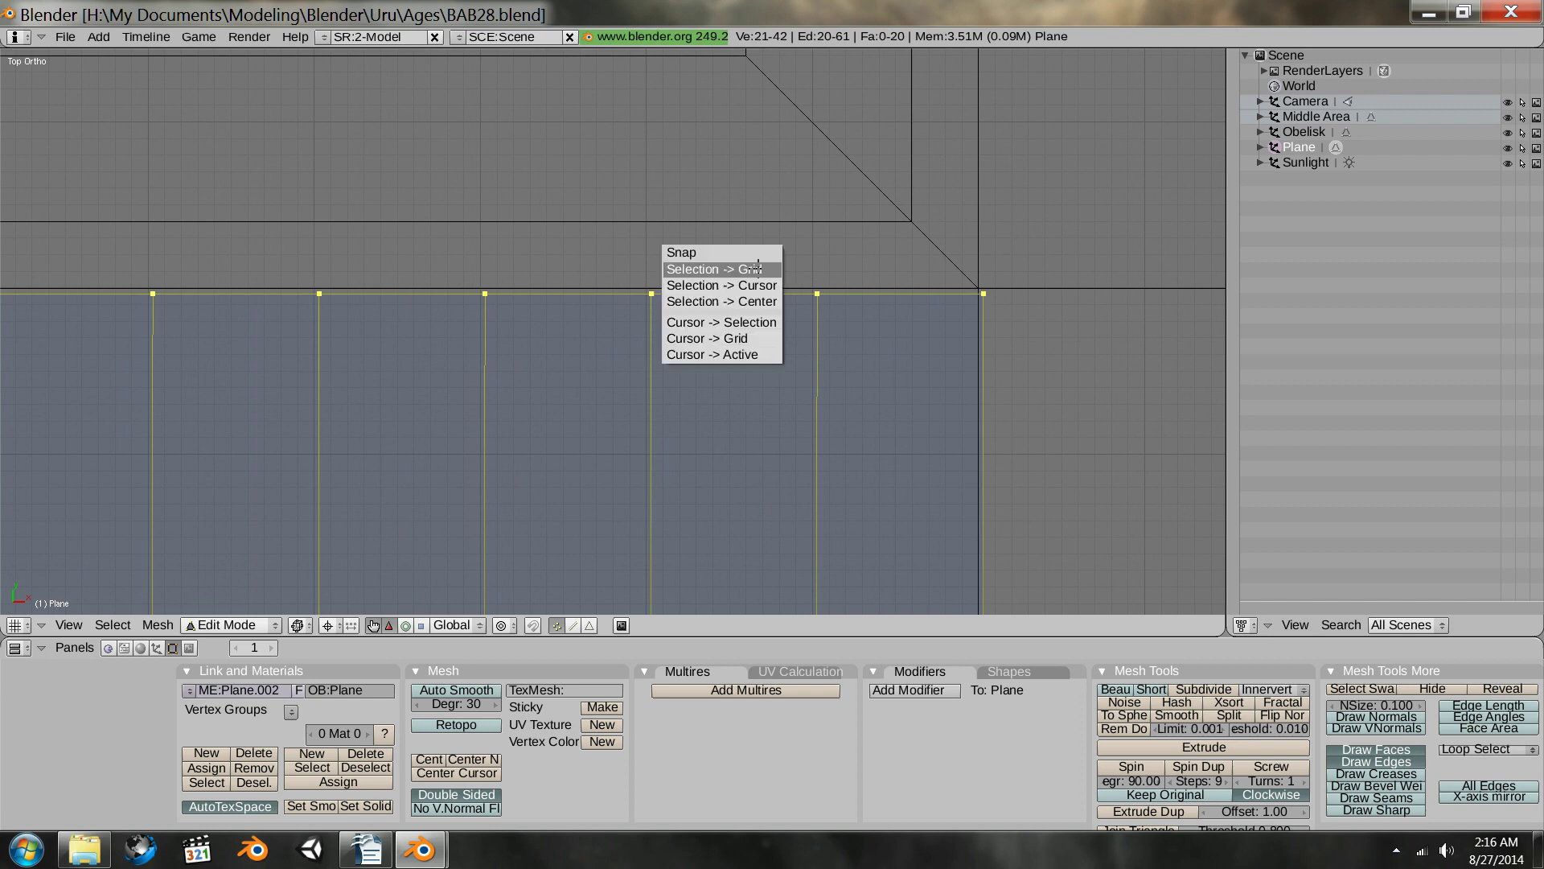
pyautogui.click(758, 269)
# - Try Median Point as the pivot for the selected stair edge, and return the pivot to 3D Cursor
pyautogui.scroll(-10, 757, 269)
pyautogui.keyDown('ctrl'); pyautogui.moveTo(806, 350); pyautogui.dragTo(817, 386, button='middle'); pyautogui.keyUp('ctrl')
pyautogui.keyDown('shift'); pyautogui.moveTo(886, 454); pyautogui.dragTo(761, 287, button='middle'); pyautogui.keyUp('shift')
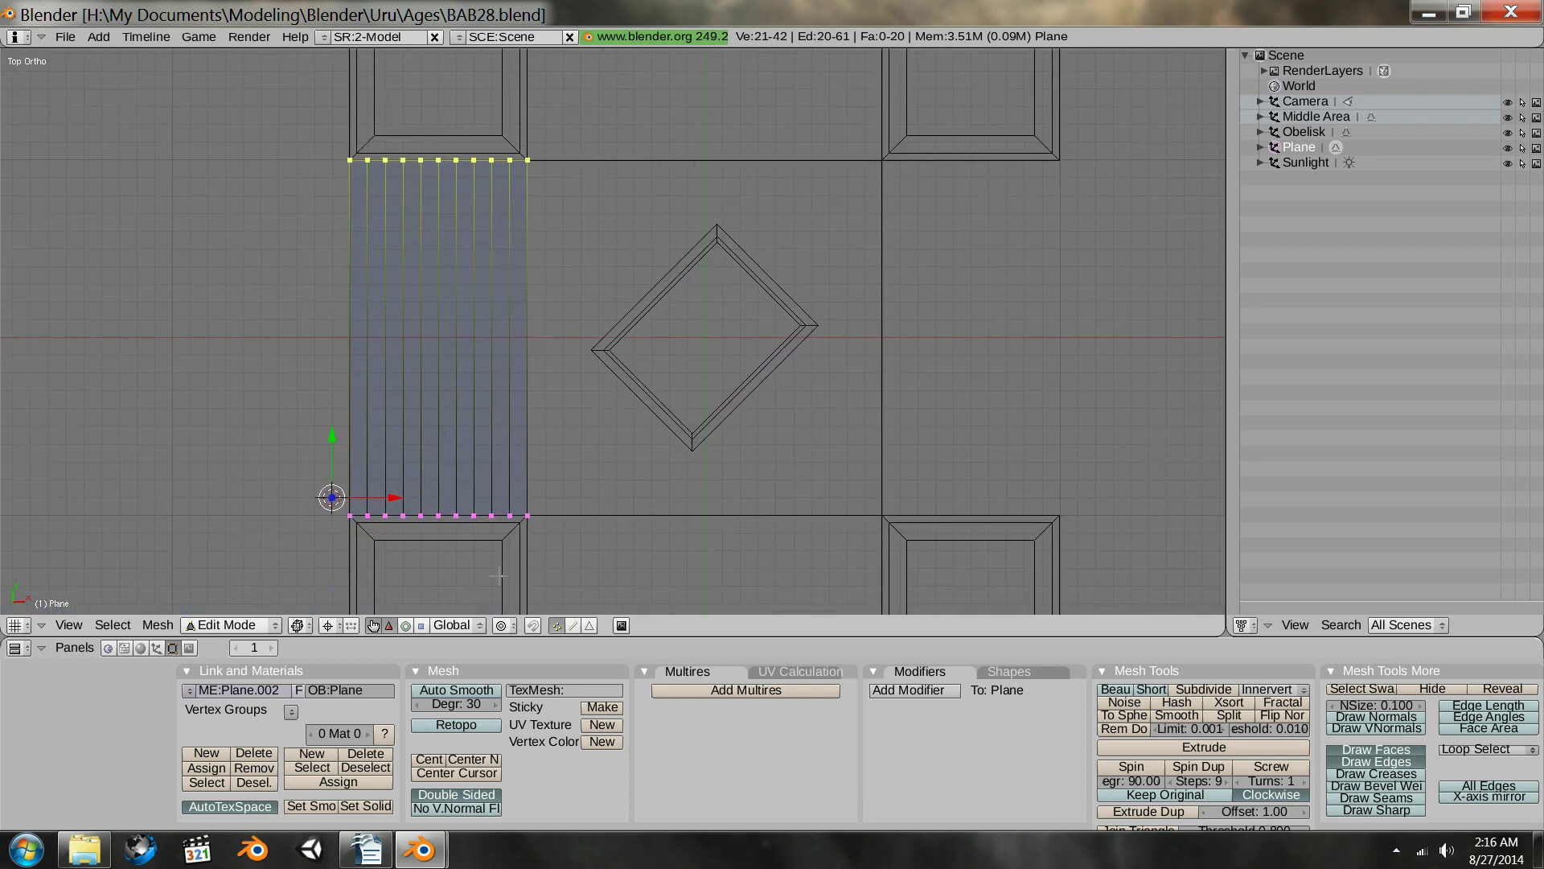
pyautogui.click(330, 626)
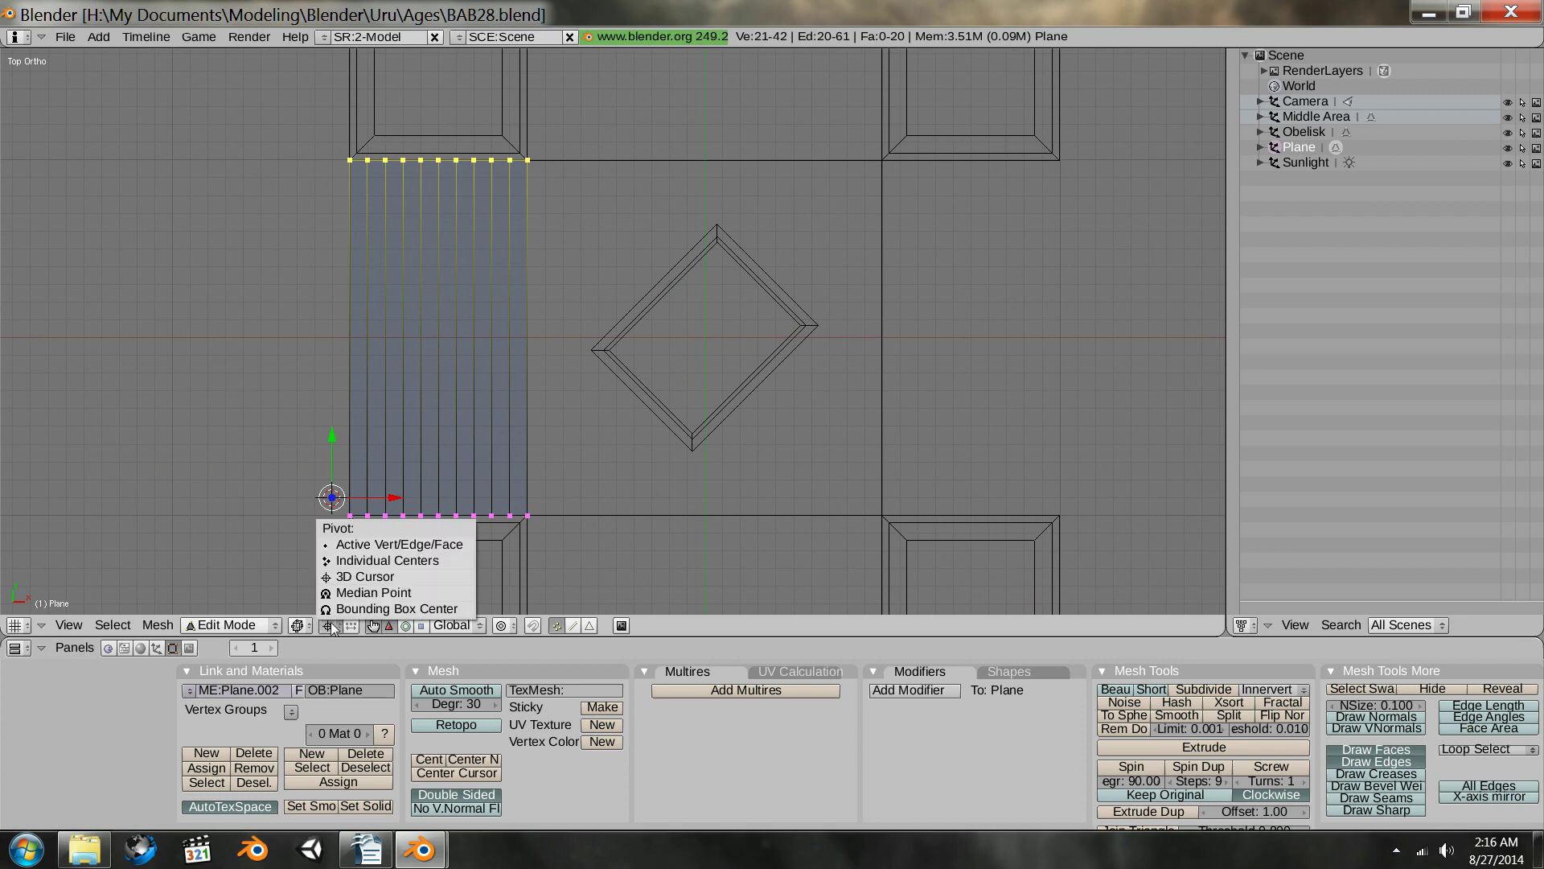
pyautogui.click(374, 592)
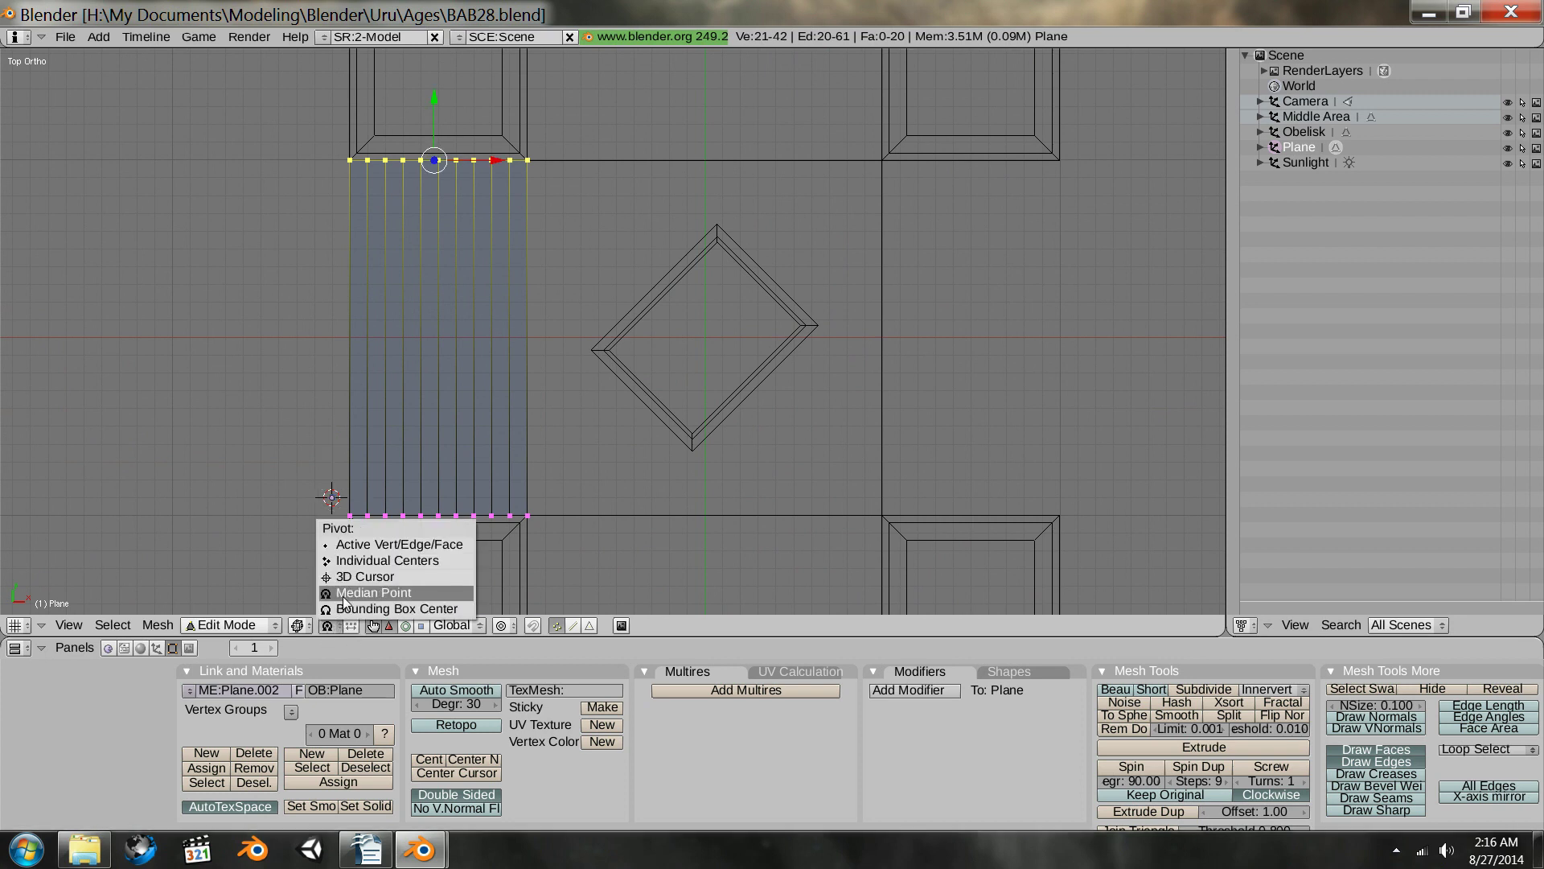
pyautogui.click(365, 576)
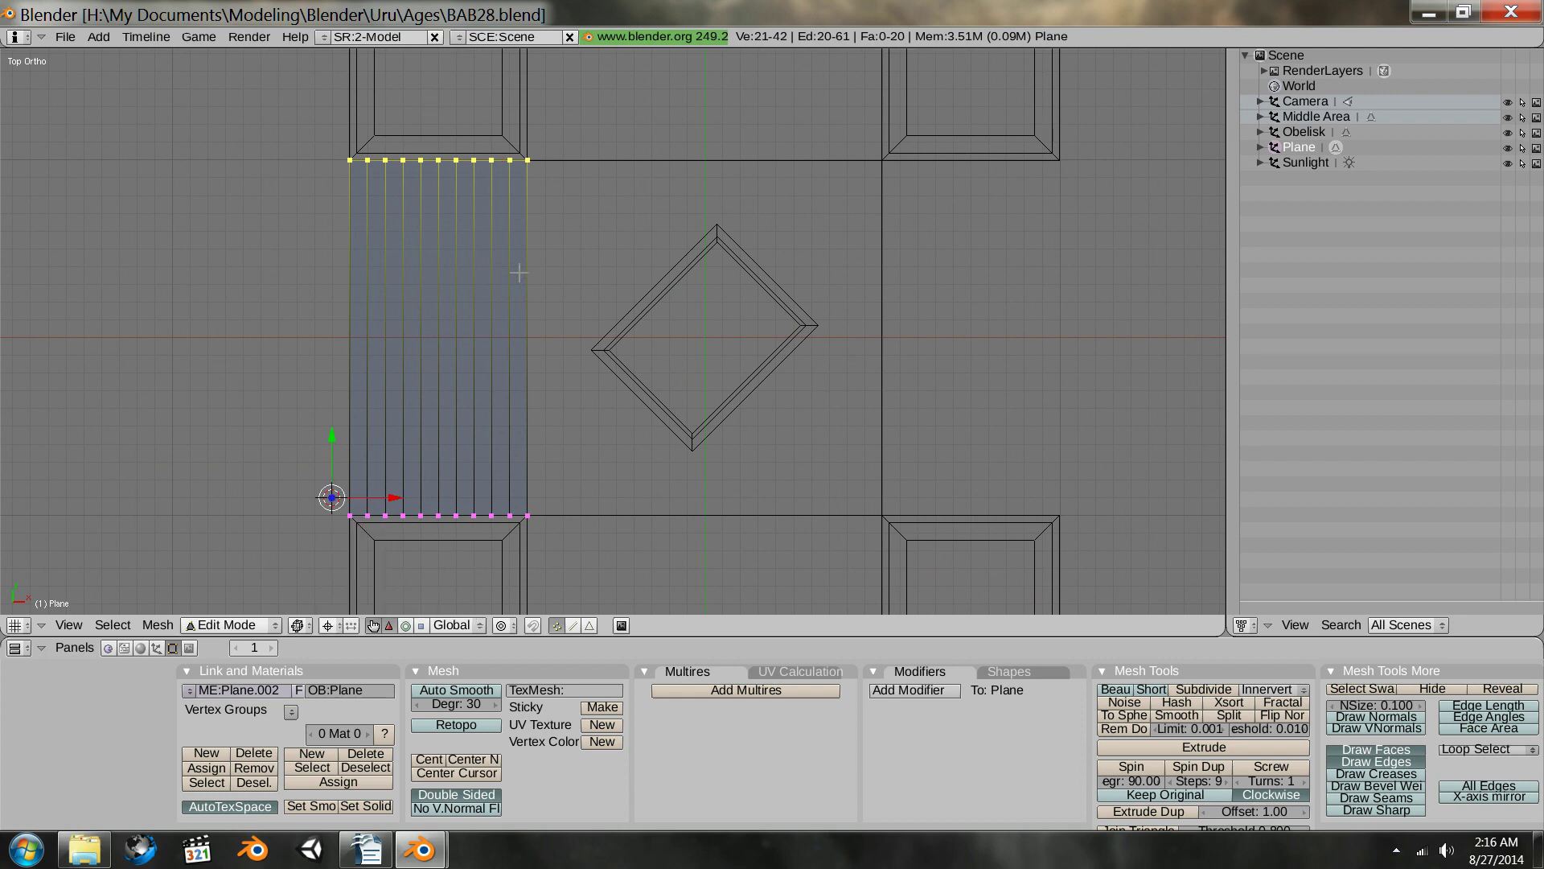
# - In object mode, reset the 3D cursor to the scene origin and centre the stair mesh on its object centre
pyautogui.press('Tab')
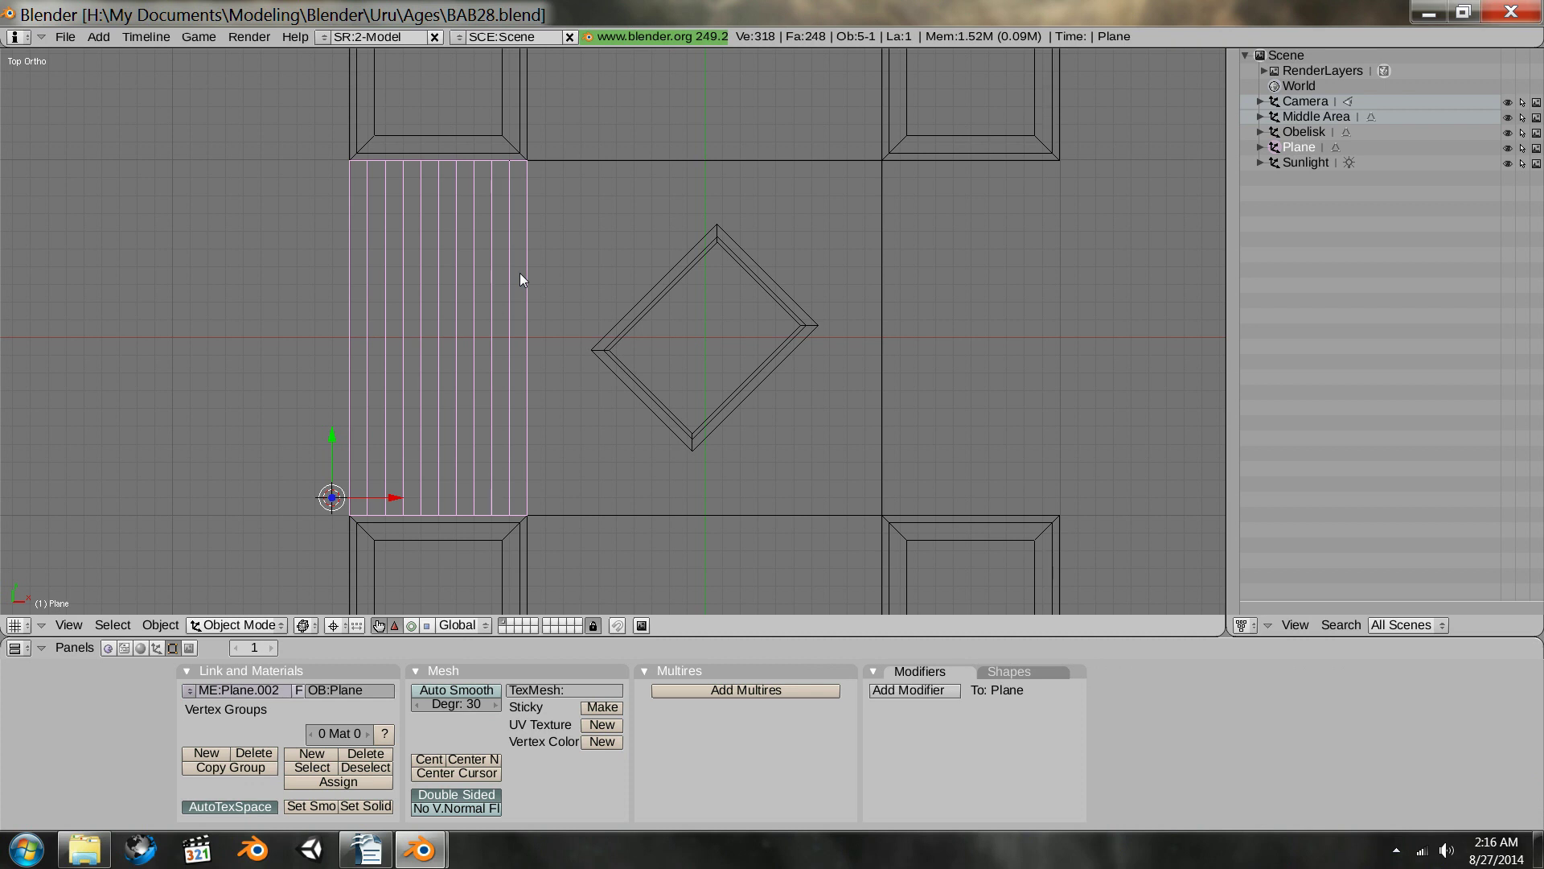
pyautogui.hotkey('shift', 'c')
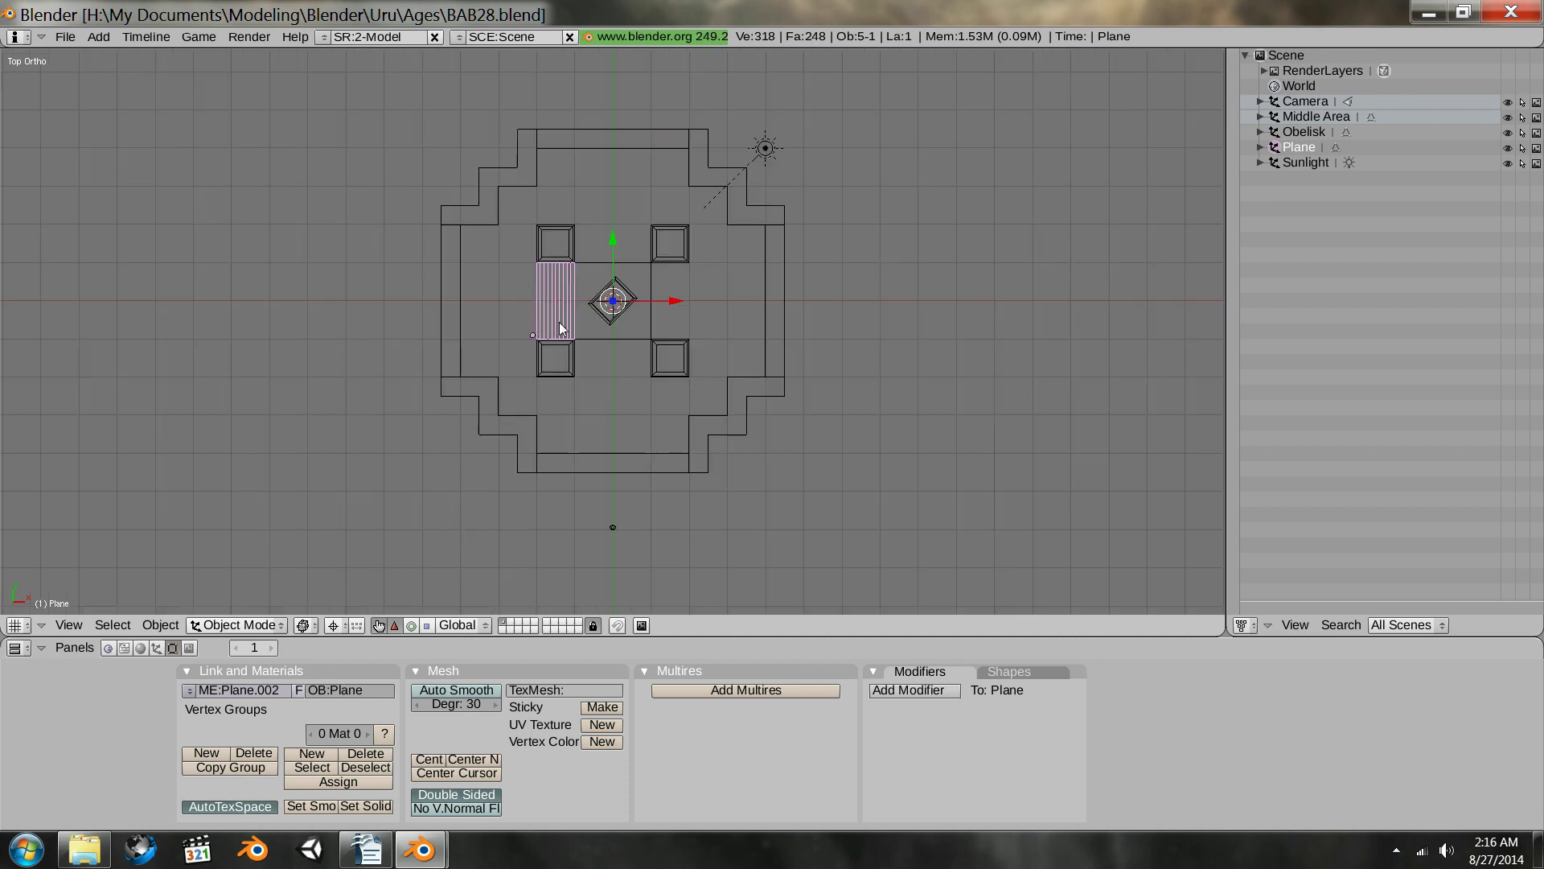
pyautogui.scroll(4, 561, 328)
pyautogui.scroll(3, 560, 325)
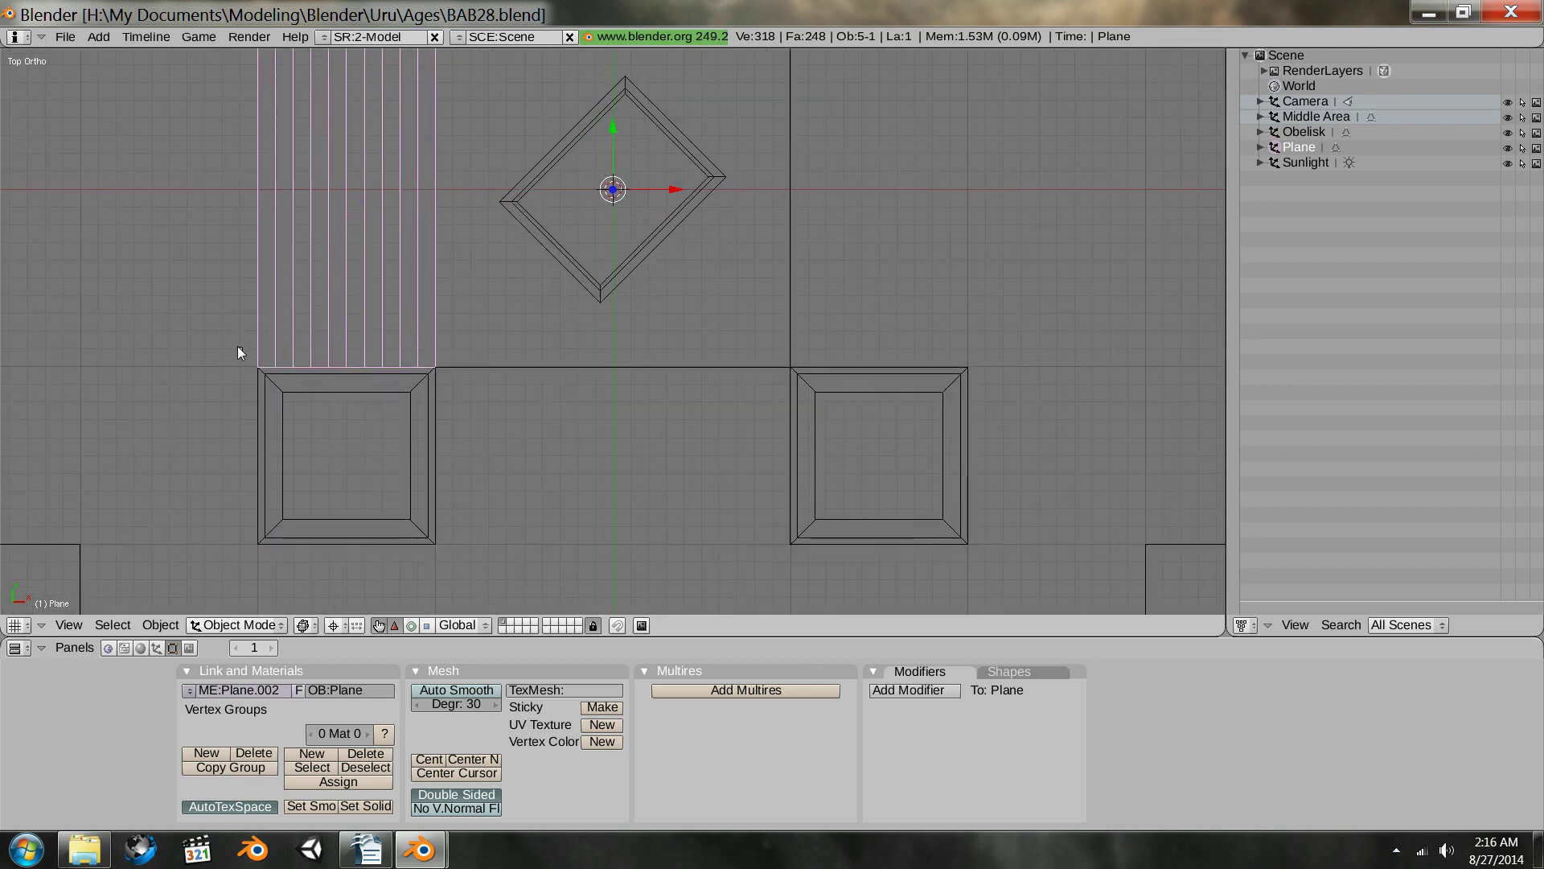
pyautogui.click(428, 760)
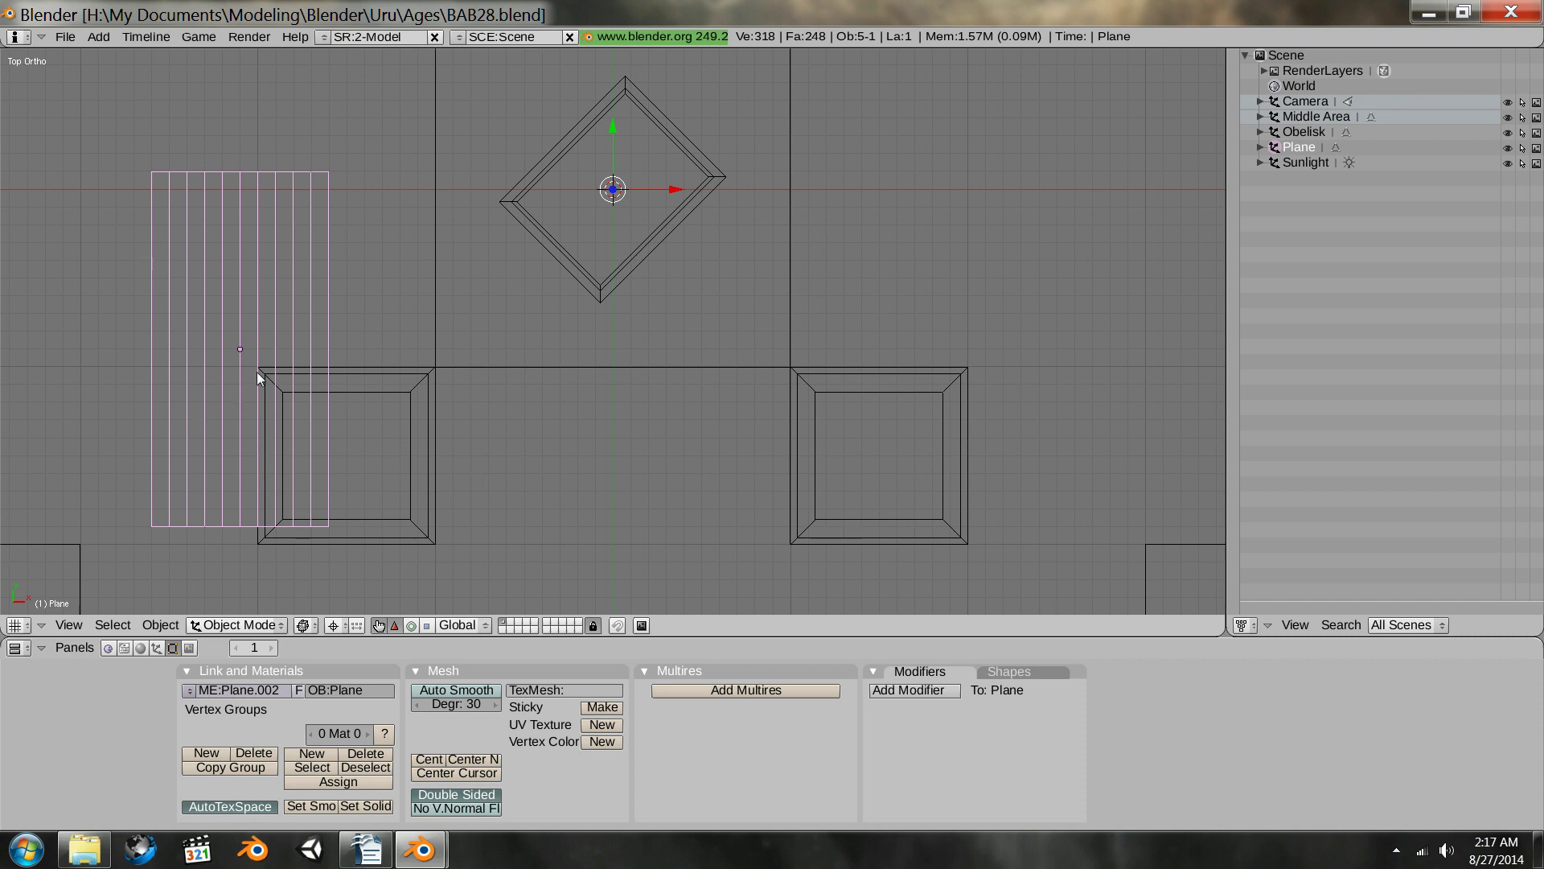
# - Move the stairs back into the gap between the two corner blocks, flush with the blocks' sides
pyautogui.keyDown('shift'); pyautogui.moveTo(398, 350); pyautogui.dragTo(359, 524, button='middle'); pyautogui.keyUp('shift')
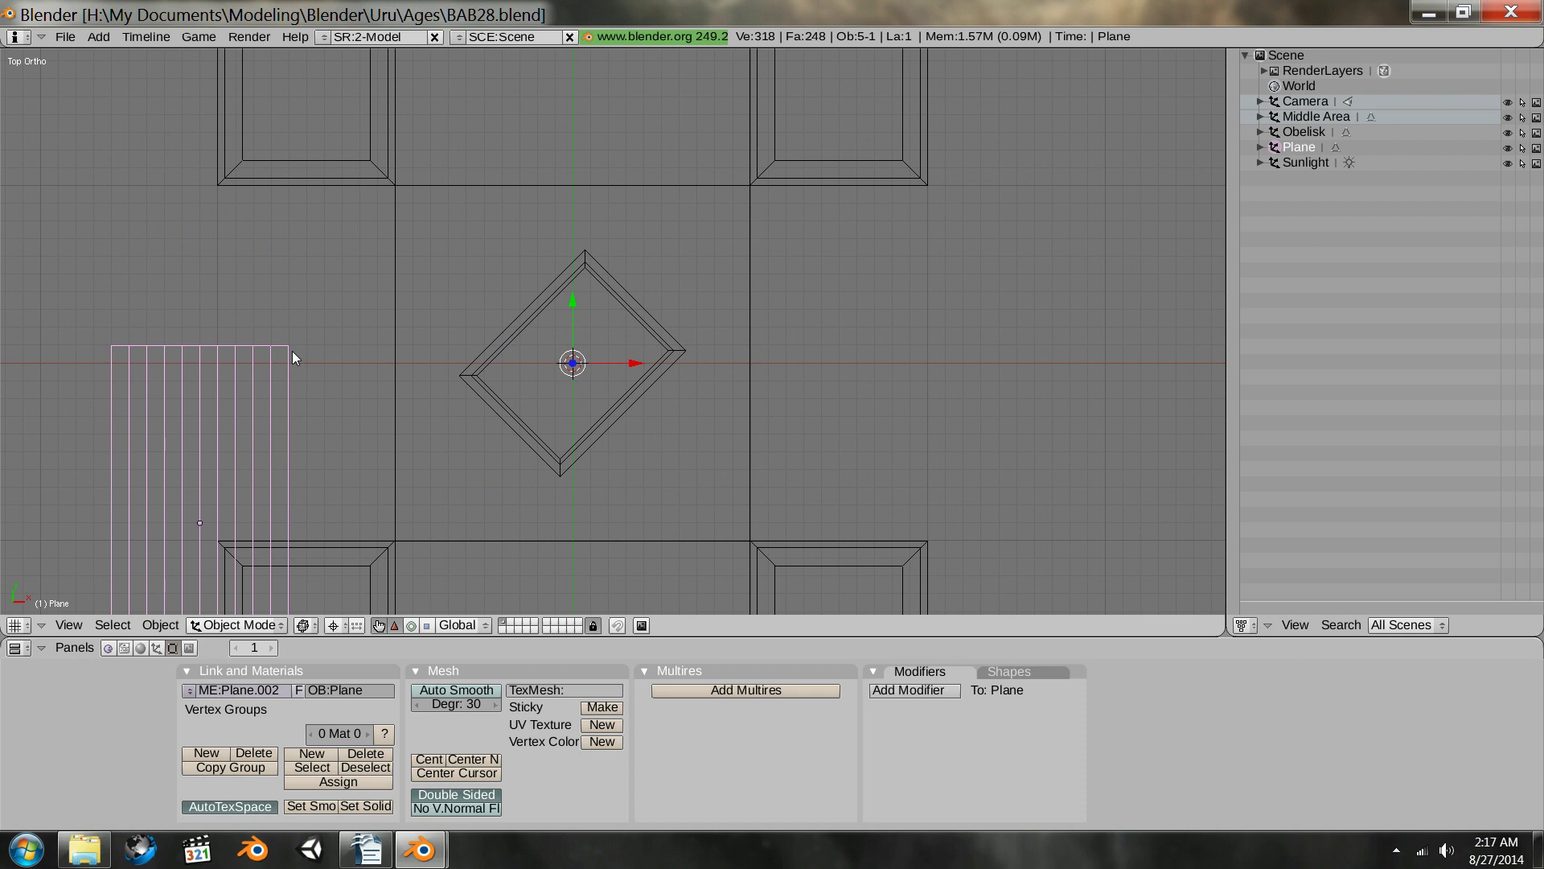
pyautogui.press('g')
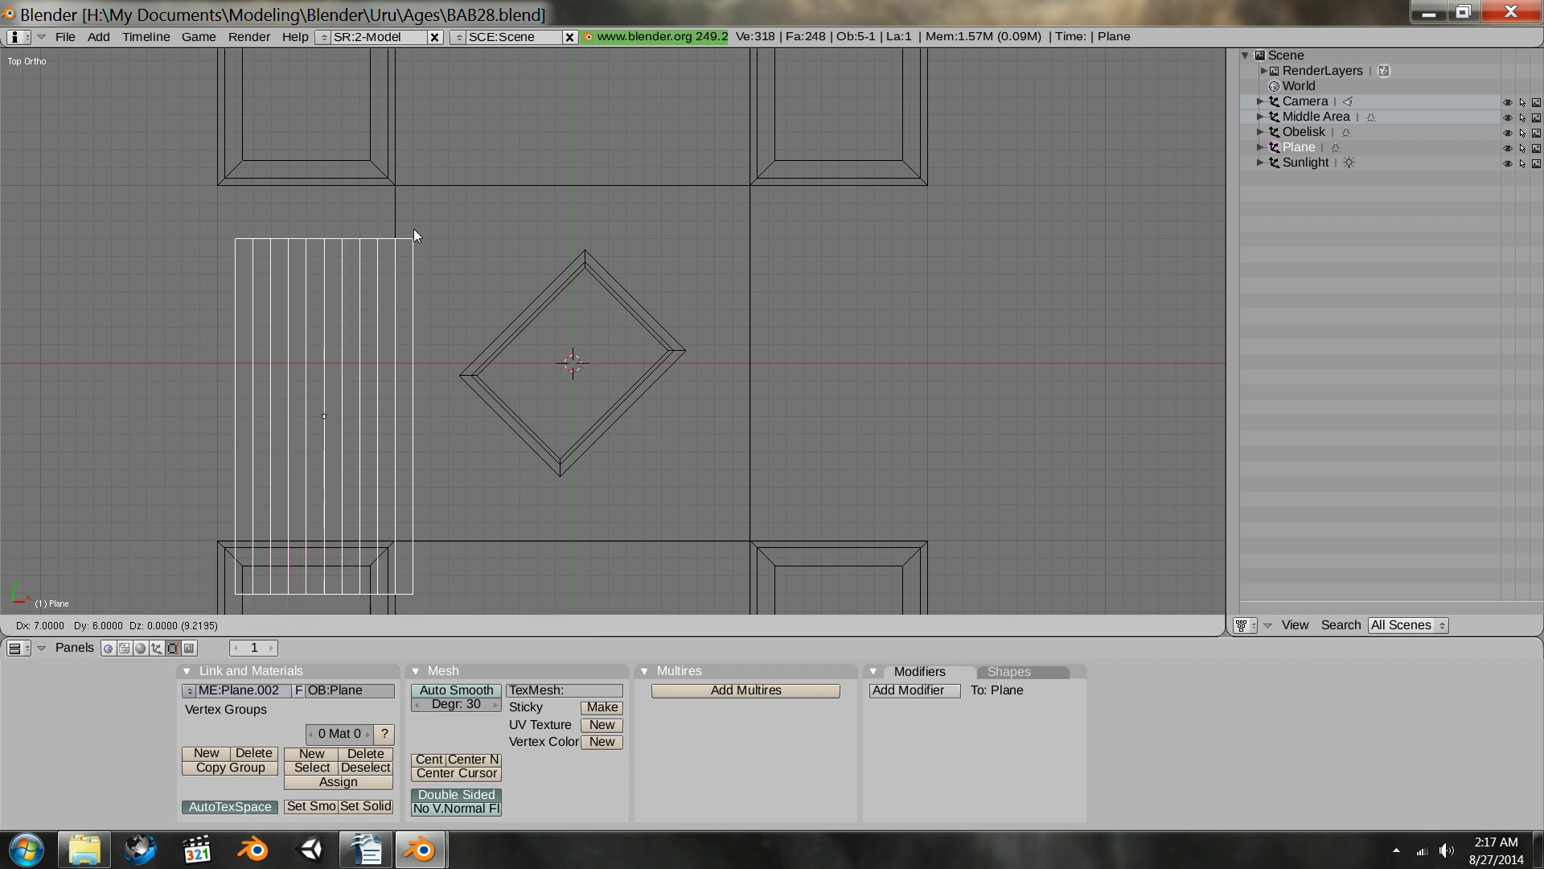
pyautogui.click(405, 191)
# - In edit mode, snap the stairs' selected edge vertices to the grid where they meet the upper corner block
pyautogui.keyDown('shift'); pyautogui.moveTo(357, 361); pyautogui.dragTo(608, 441, button='middle'); pyautogui.keyUp('shift')
pyautogui.scroll(3, 476, 307)
pyautogui.scroll(2, 608, 441)
pyautogui.press('Tab')
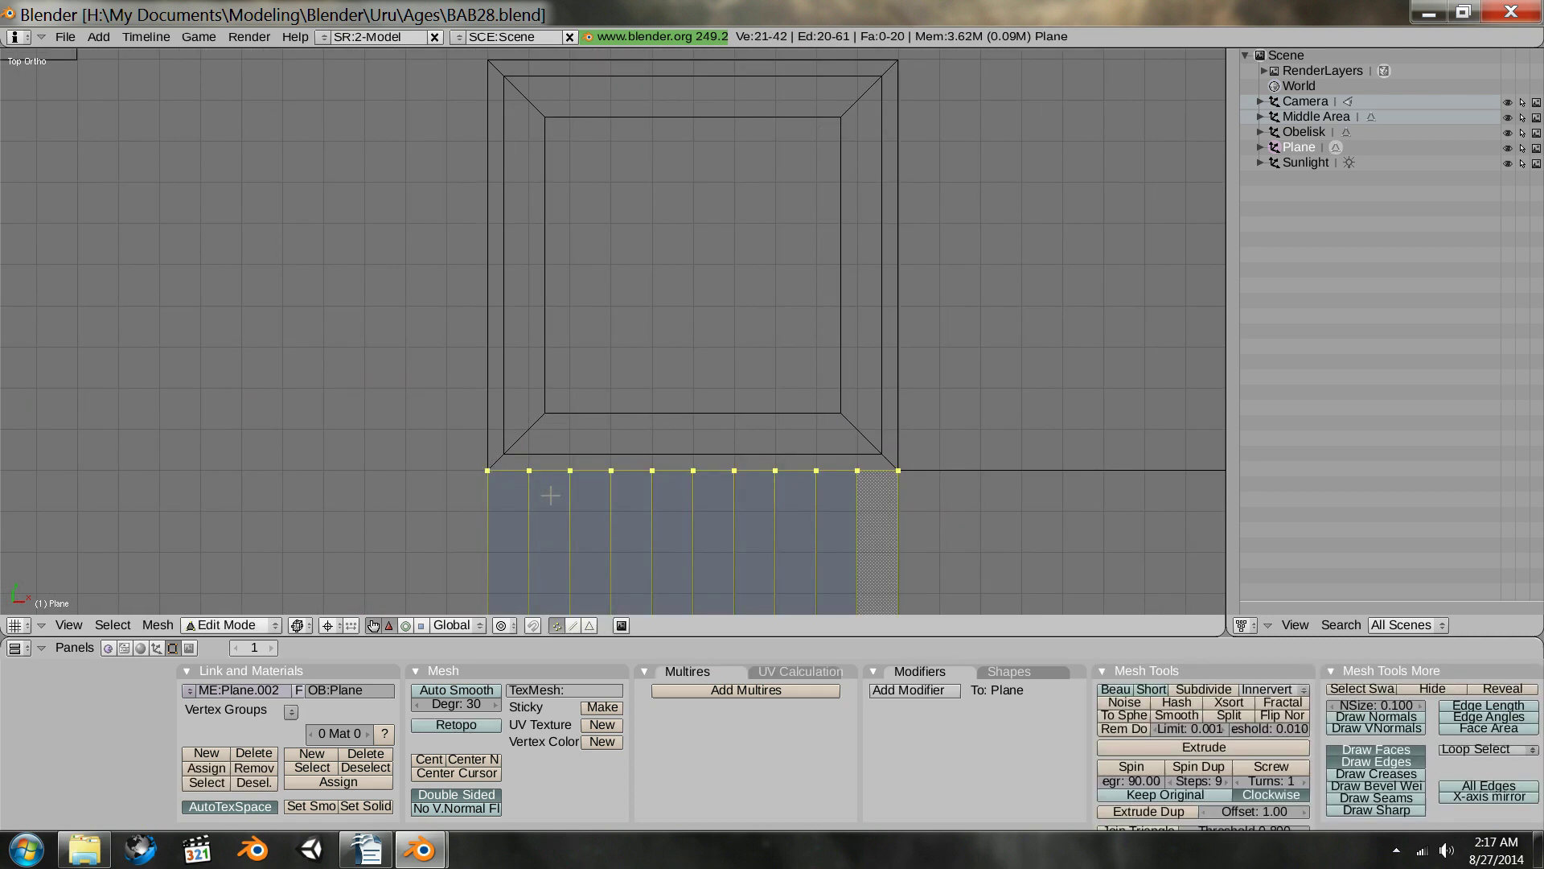
pyautogui.scroll(7, 550, 495)
pyautogui.keyDown('shift'); pyautogui.moveTo(551, 495); pyautogui.dragTo(454, 287, button='middle'); pyautogui.keyUp('shift')
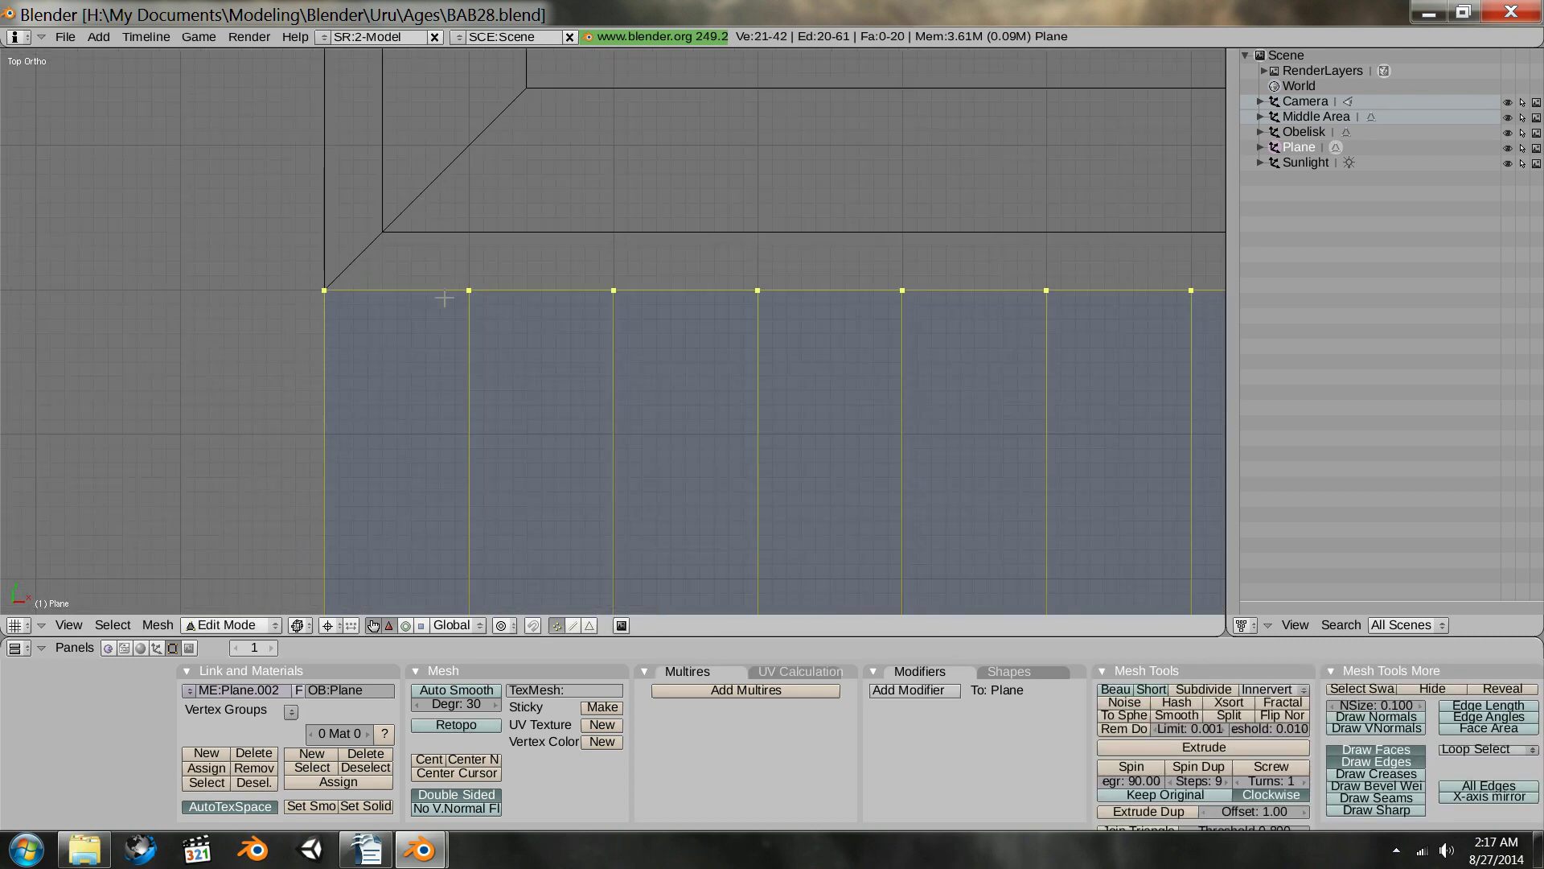
pyautogui.press('space')
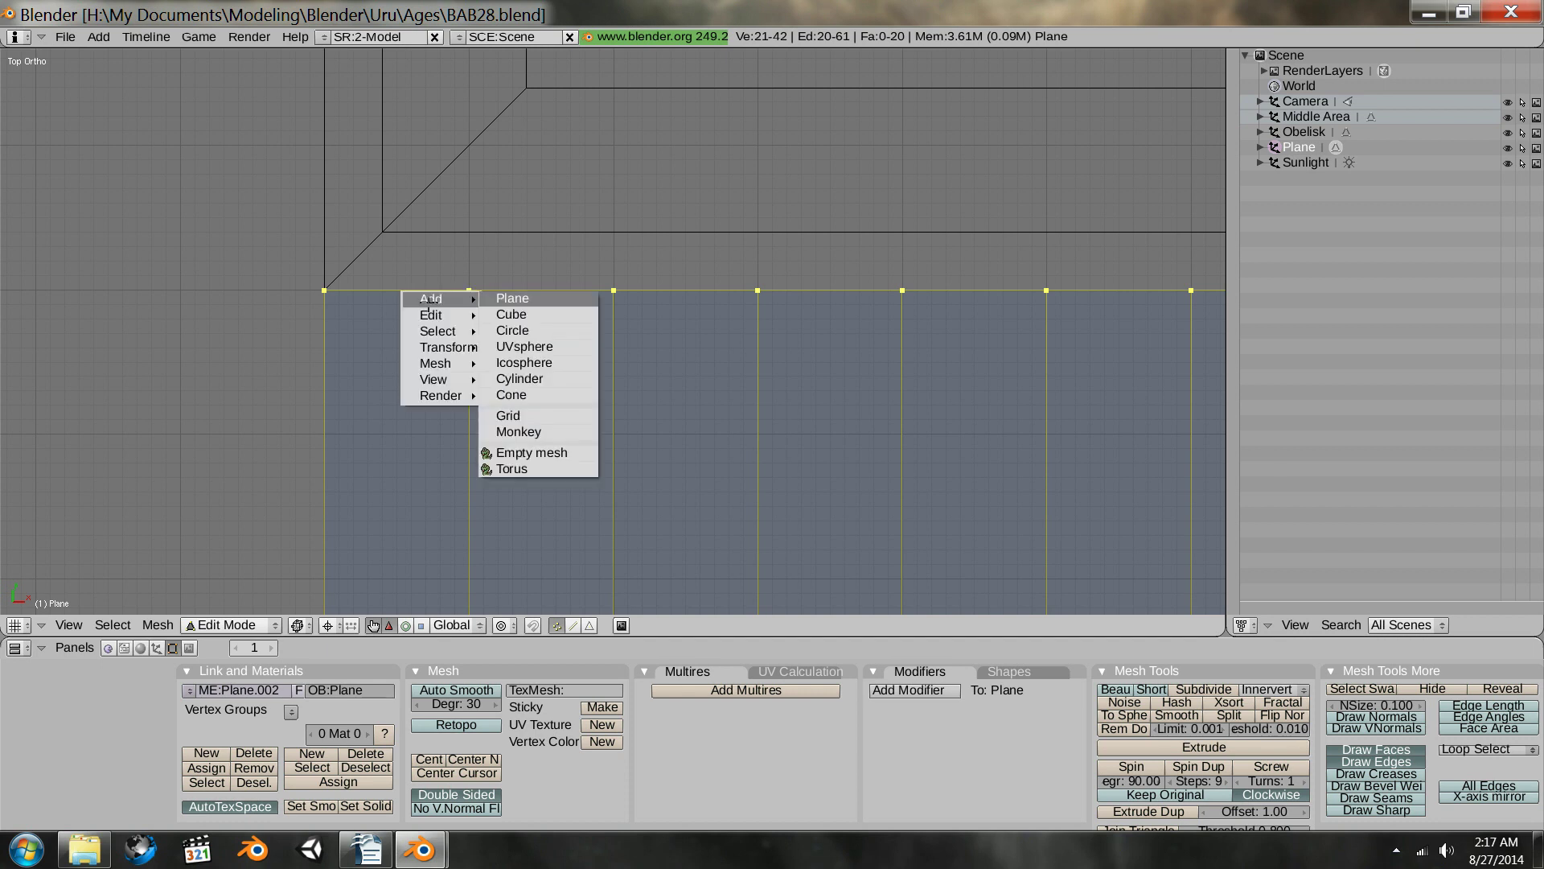
pyautogui.hotkey('shift', 's')
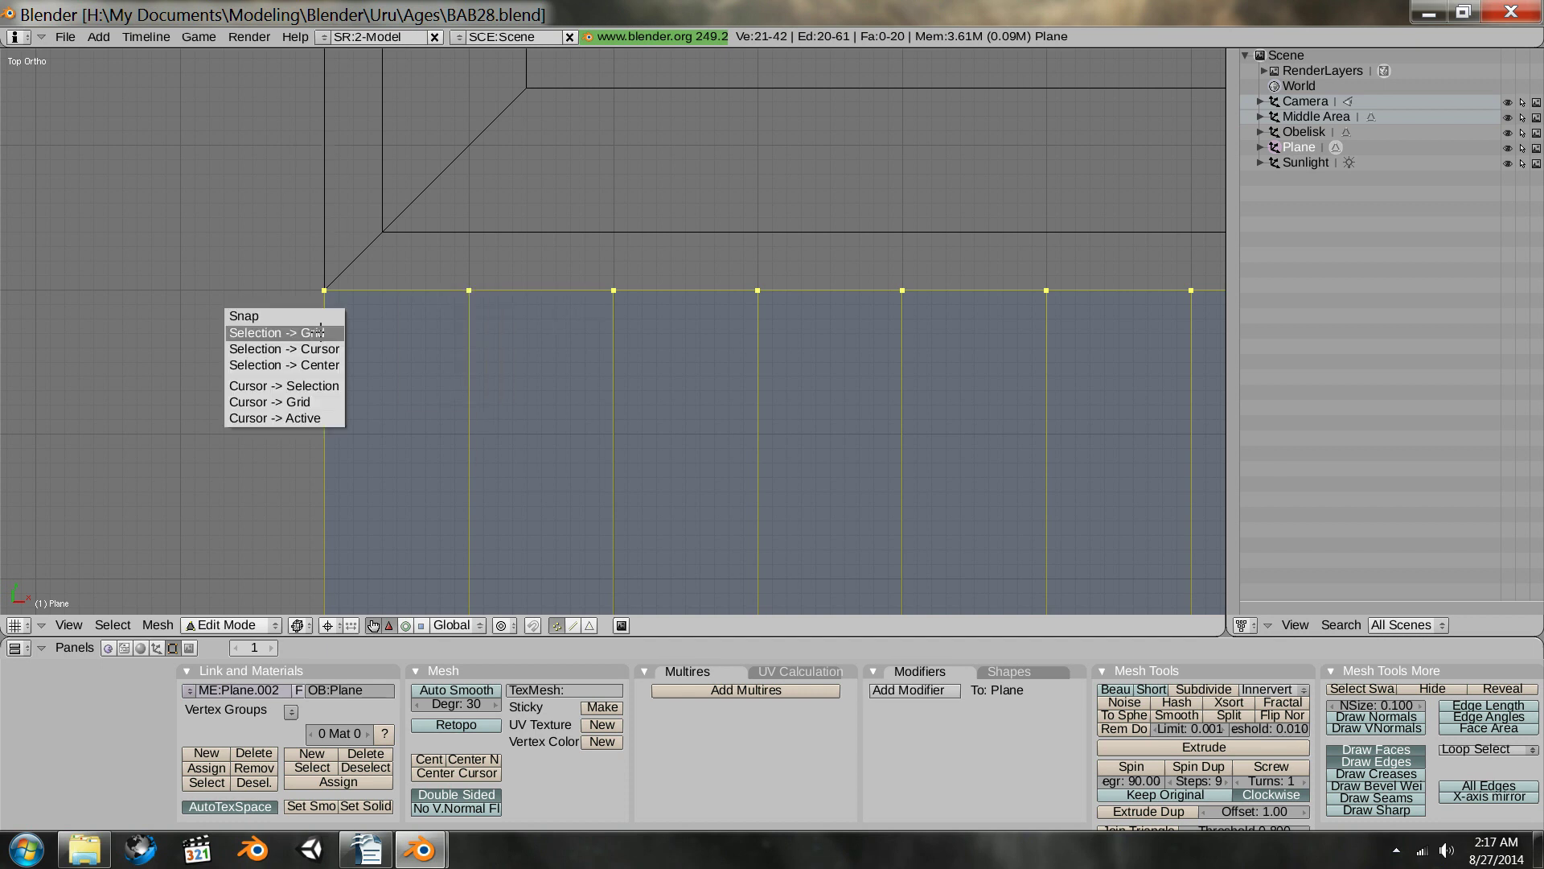
pyautogui.click(320, 333)
pyautogui.scroll(-7, 605, 416)
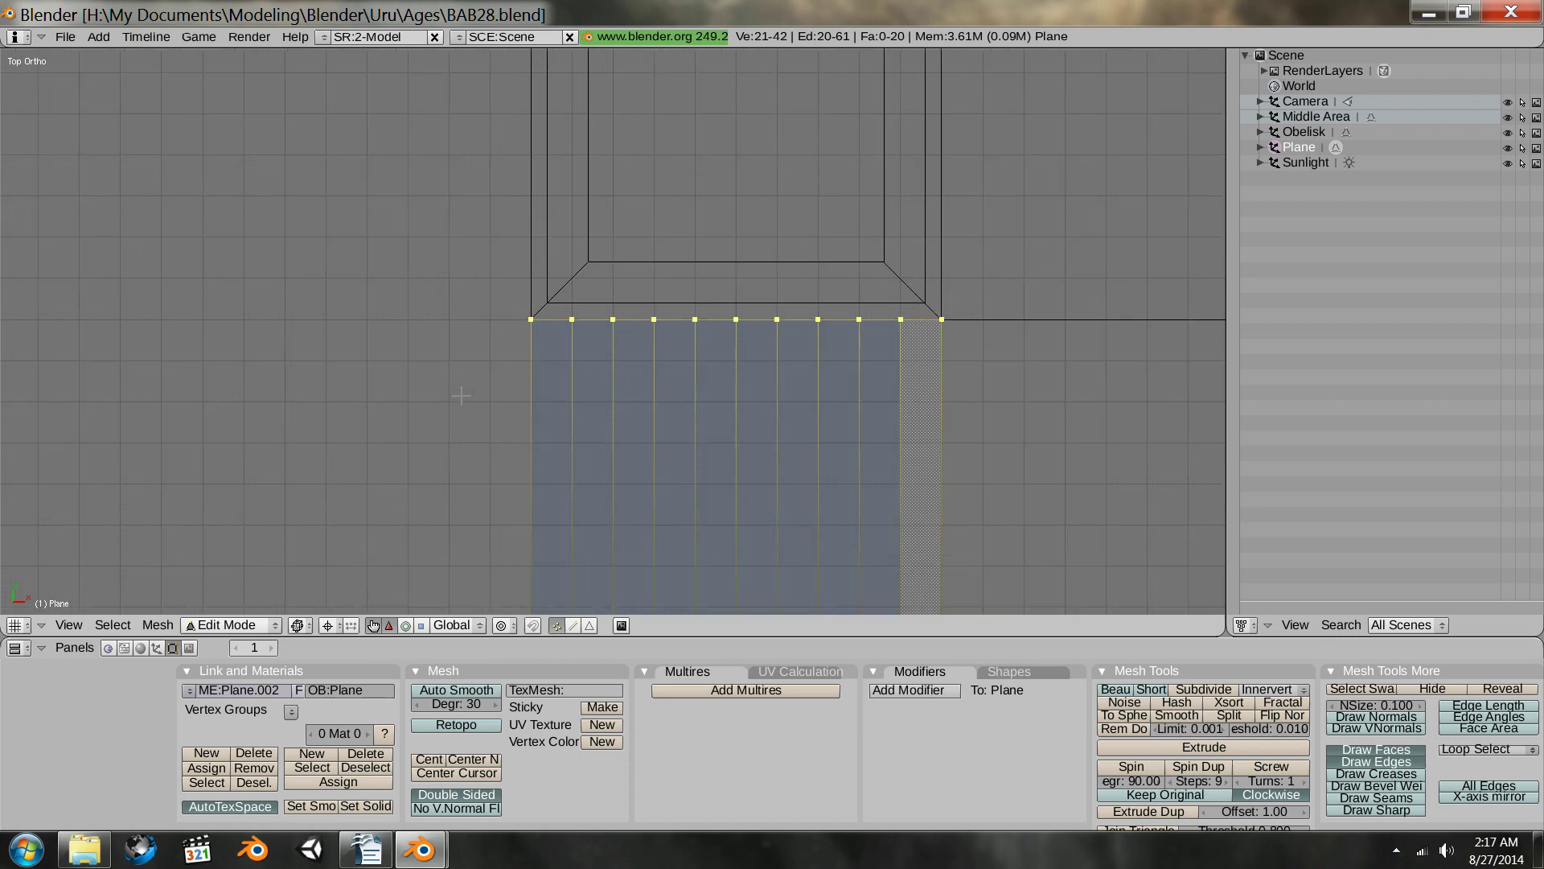
# - Return to object mode and examine the stairs' fit between the corner blocks from above and at an angle
pyautogui.press('Tab')
pyautogui.scroll(-2, 605, 416)
pyautogui.keyDown('shift'); pyautogui.moveTo(655, 418); pyautogui.dragTo(562, 346, button='middle'); pyautogui.keyUp('shift')
pyautogui.scroll(-2, 562, 346)
pyautogui.keyDown('shift'); pyautogui.moveTo(609, 436); pyautogui.dragTo(674, 262, button='middle'); pyautogui.keyUp('shift')
pyautogui.scroll(-2, 695, 456)
pyautogui.keyDown('shift'); pyautogui.moveTo(711, 396); pyautogui.dragTo(786, 154, button='middle'); pyautogui.keyUp('shift')
pyautogui.scroll(5, 508, 305)
pyautogui.moveTo(813, 341); pyautogui.dragTo(636, 328, button='middle')
pyautogui.keyDown('shift'); pyautogui.moveTo(508, 286); pyautogui.dragTo(581, 339, button='middle'); pyautogui.keyUp('shift')
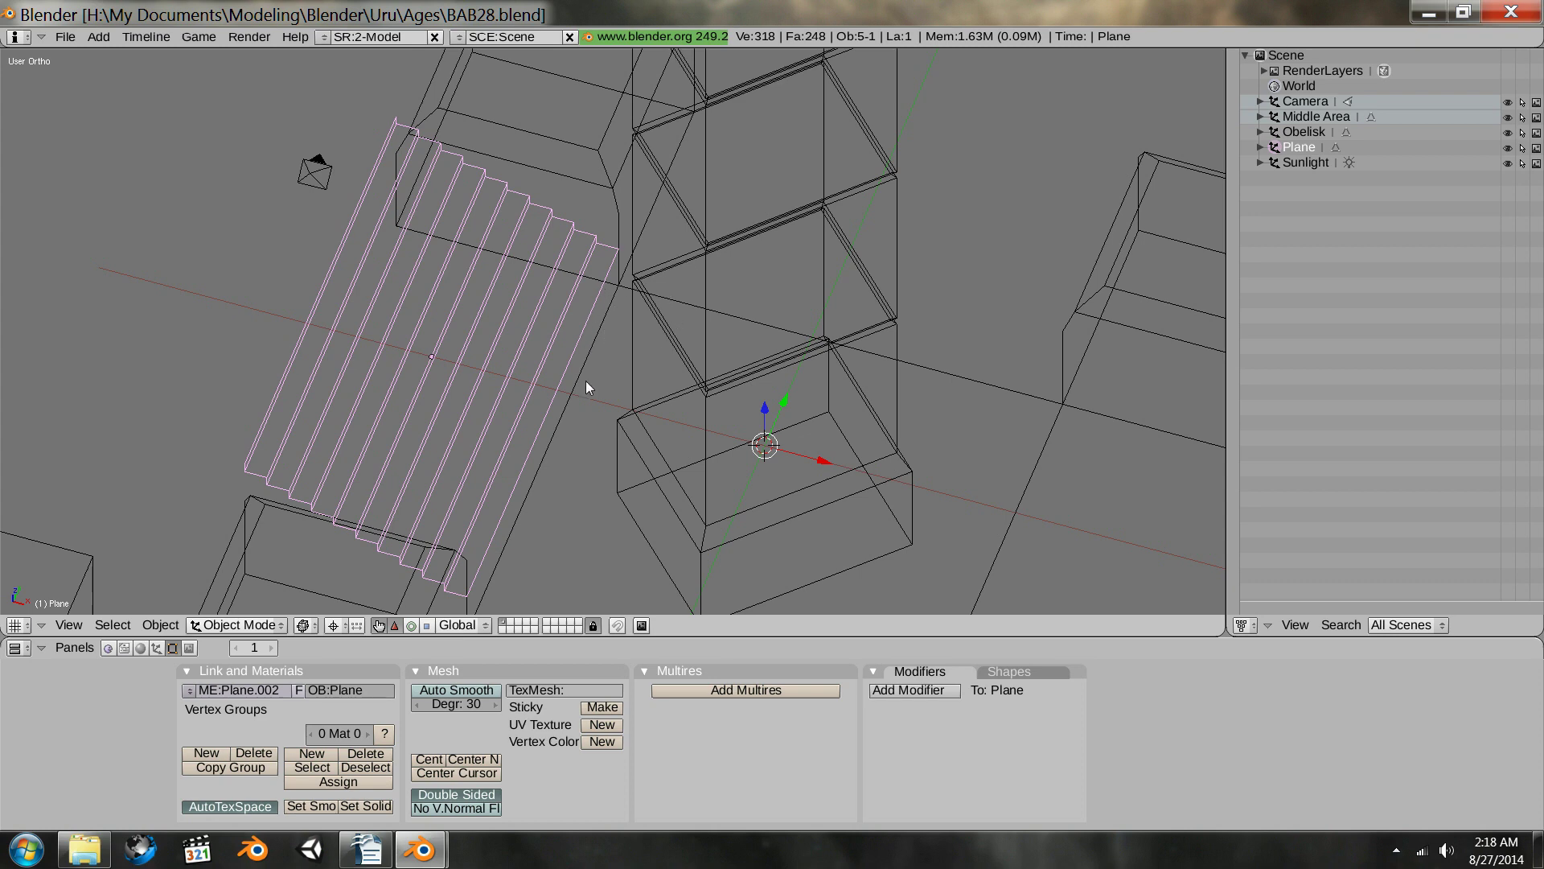
pyautogui.moveTo(519, 317); pyautogui.dragTo(653, 258, button='middle')
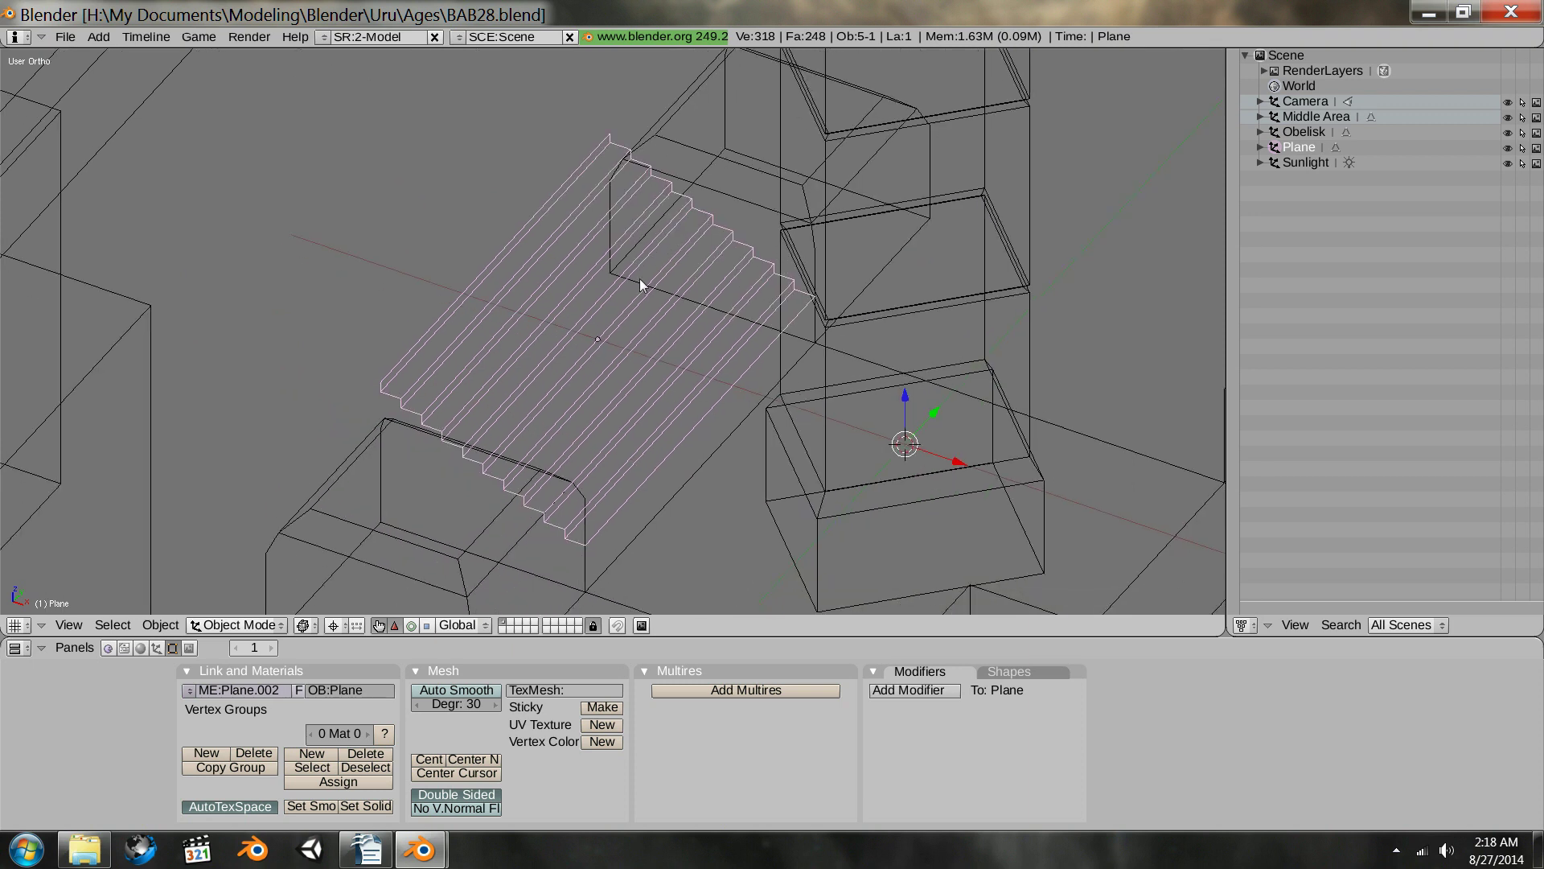
# - Enter edit mode on the stairs and switch the select mode to Faces
pyautogui.press('Tab')
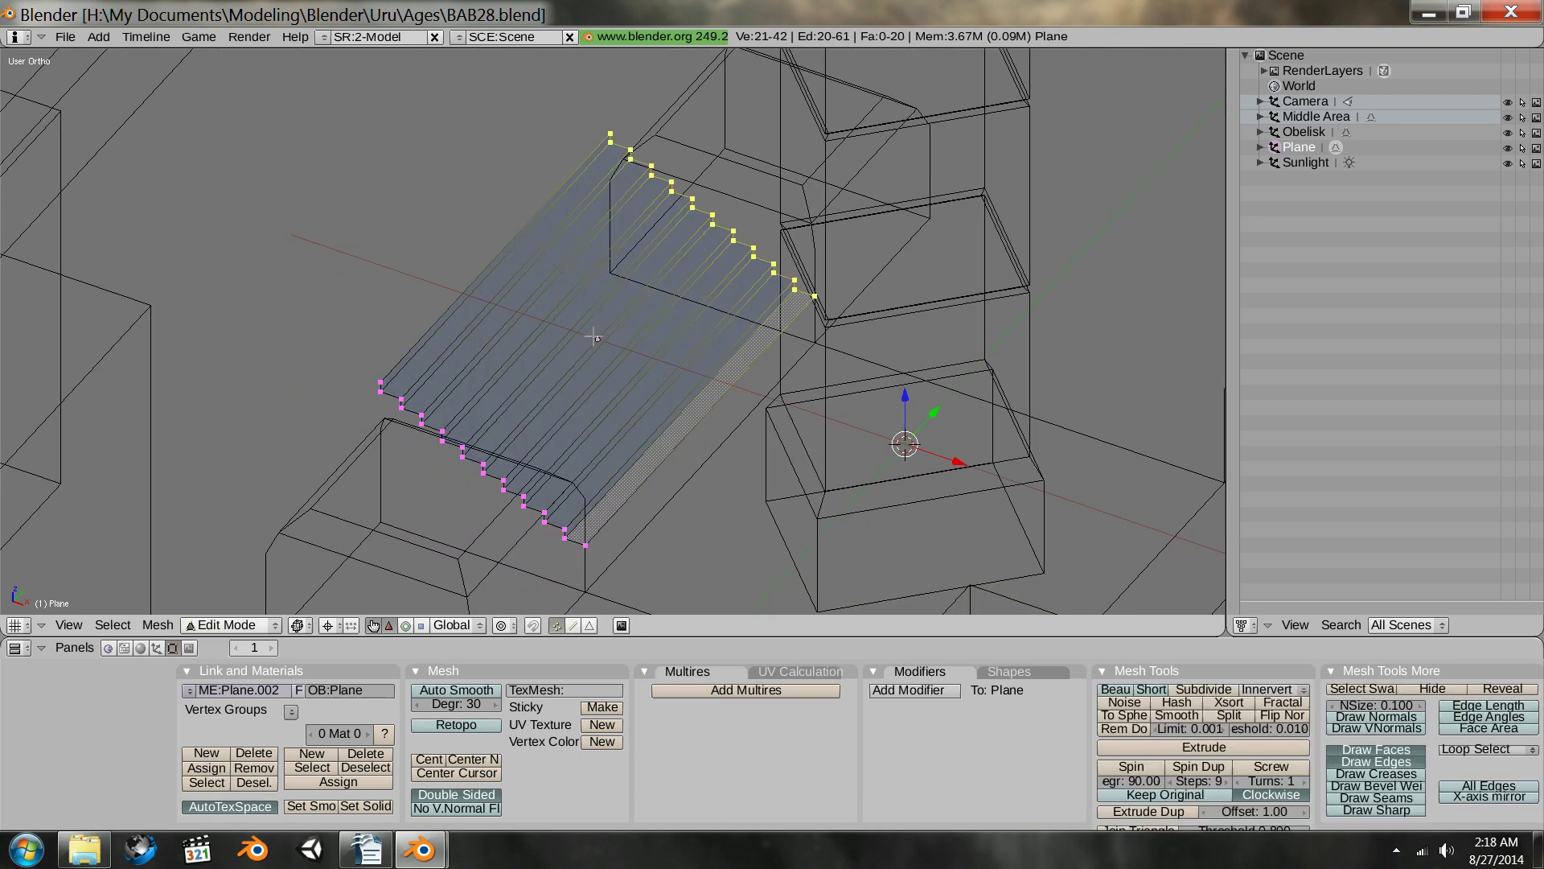
pyautogui.hotkey('ctrl', 'Tab')
pyautogui.press('Down')
pyautogui.press('Down')
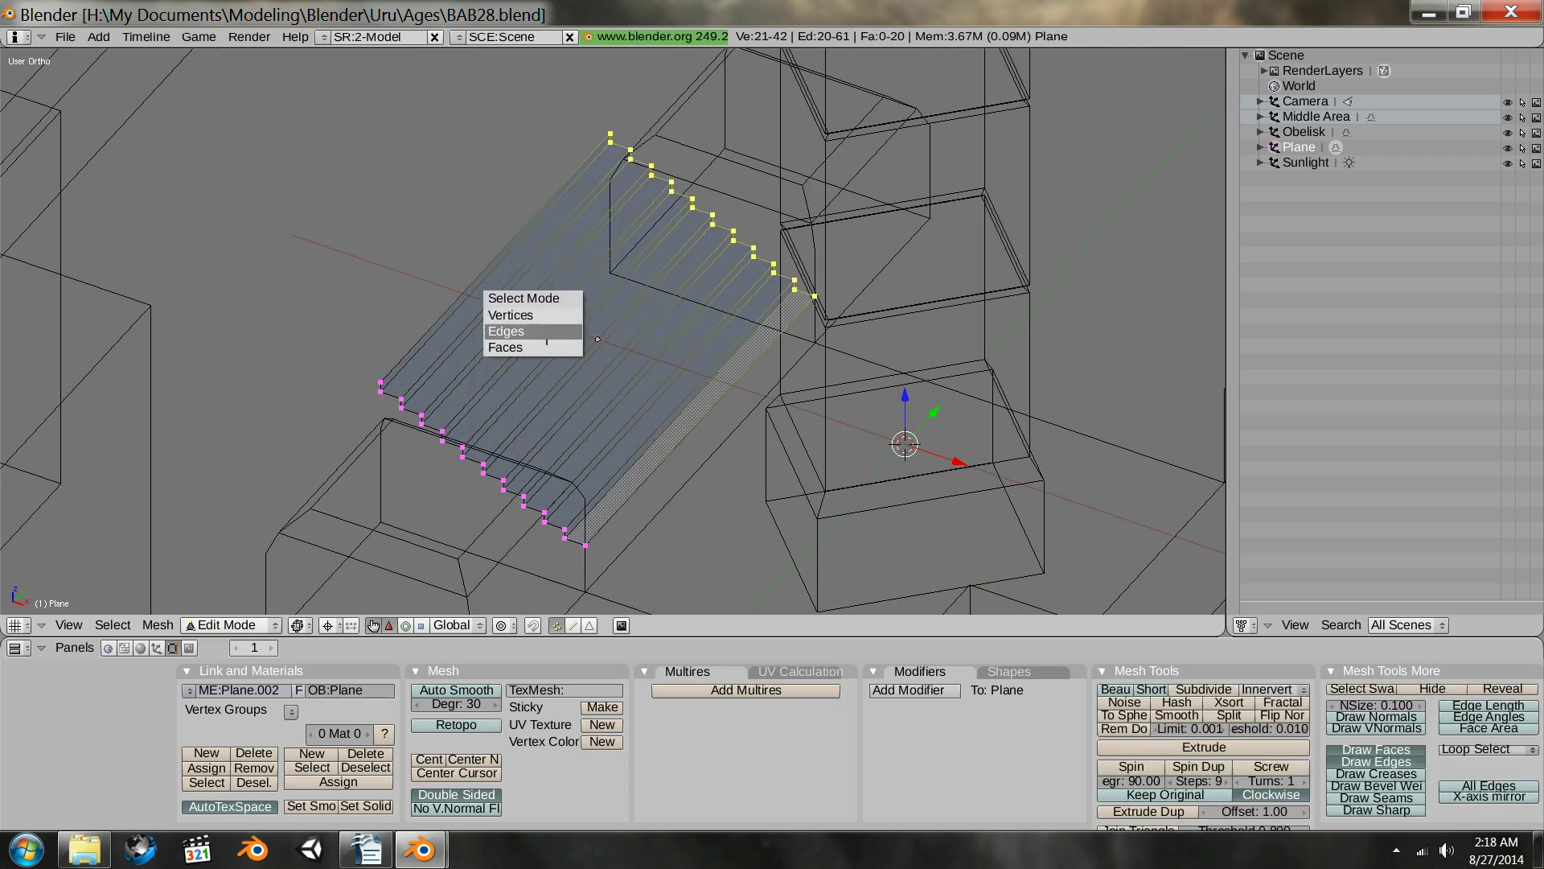
pyautogui.press('Return')
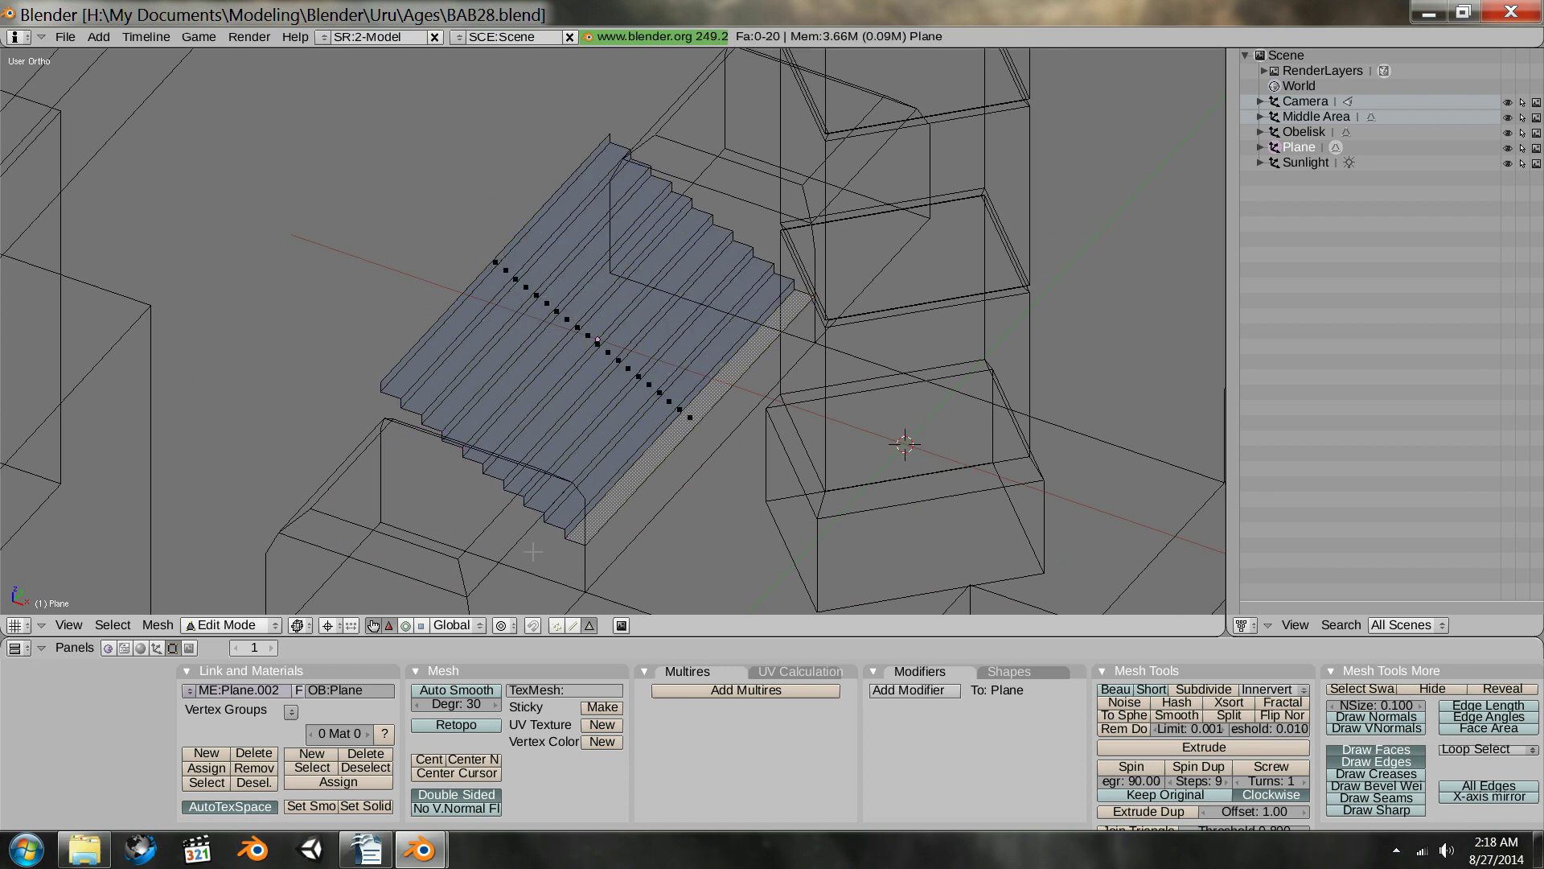
# - Select the topmost riser face, with Normal as the transform orientation and Median Point as the pivot
pyautogui.click(452, 627)
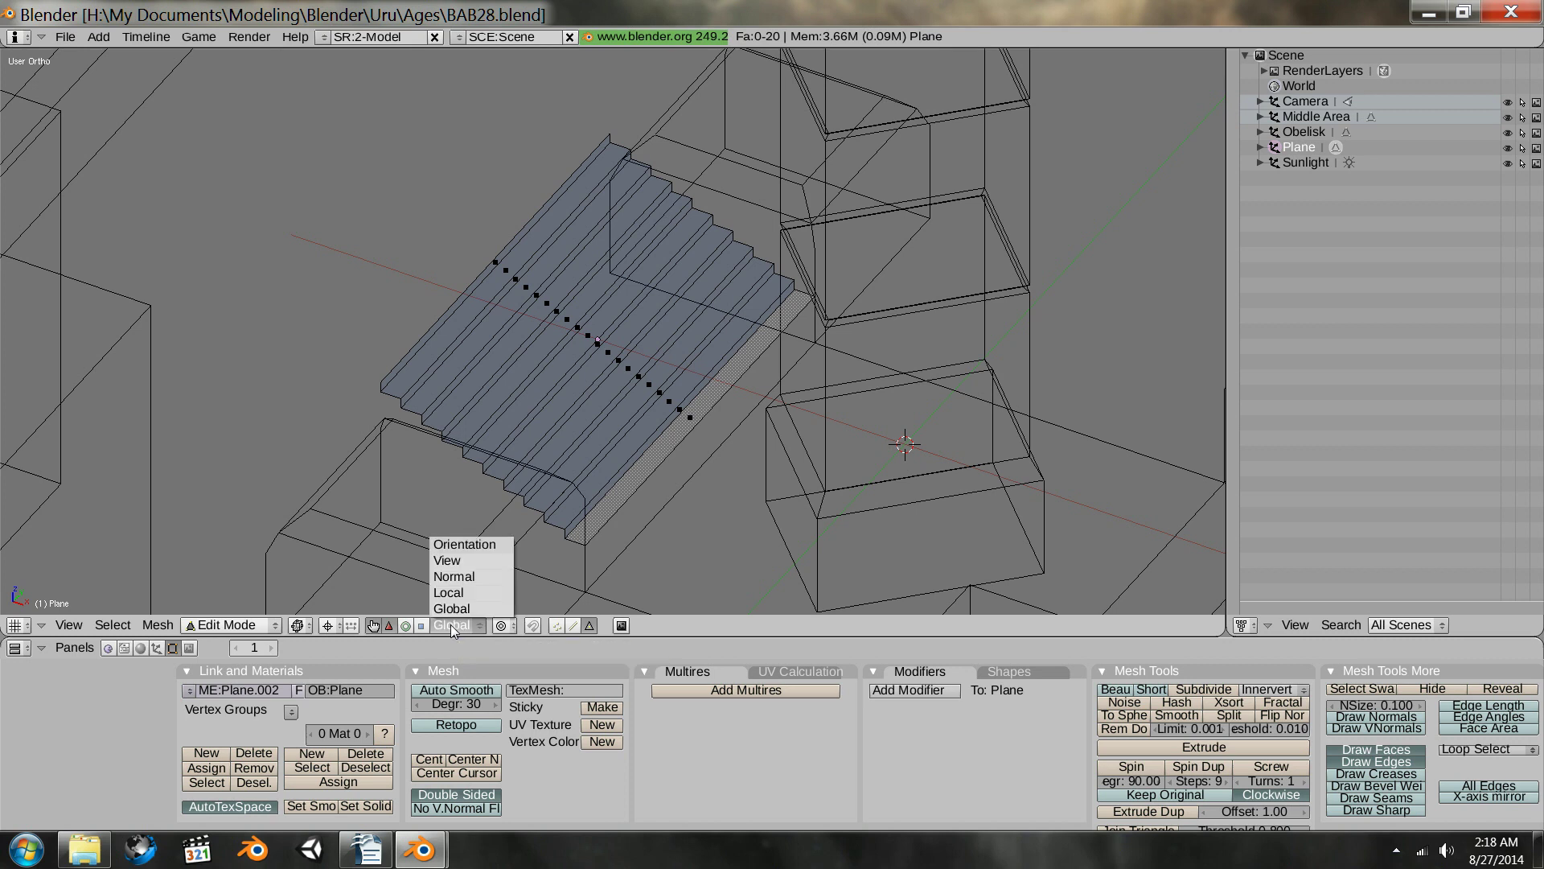
pyautogui.click(454, 576)
pyautogui.rightClick(497, 265)
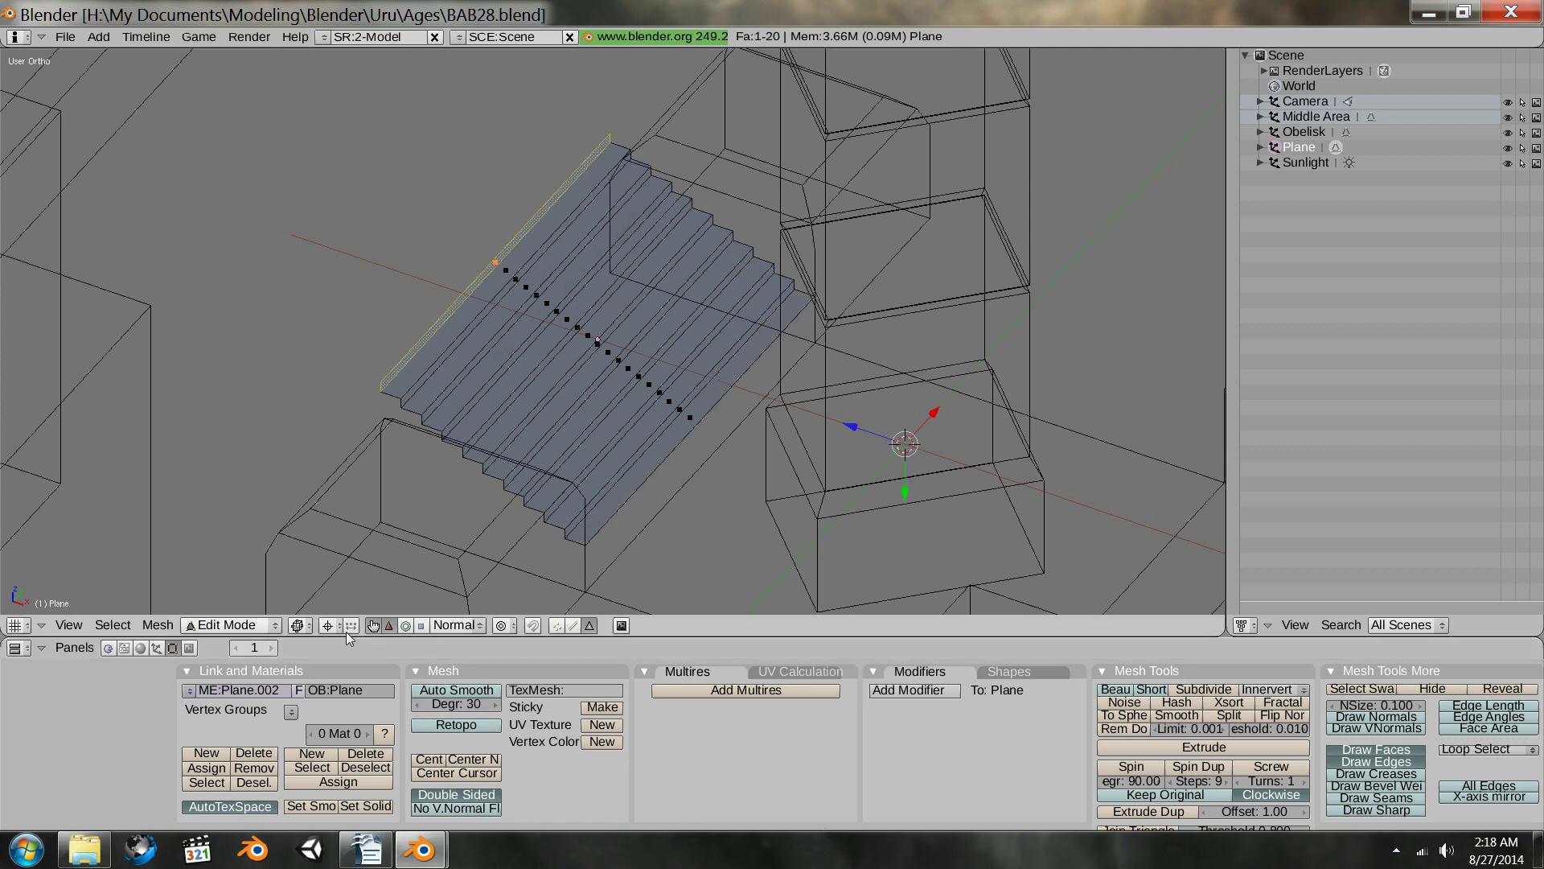
pyautogui.click(296, 627)
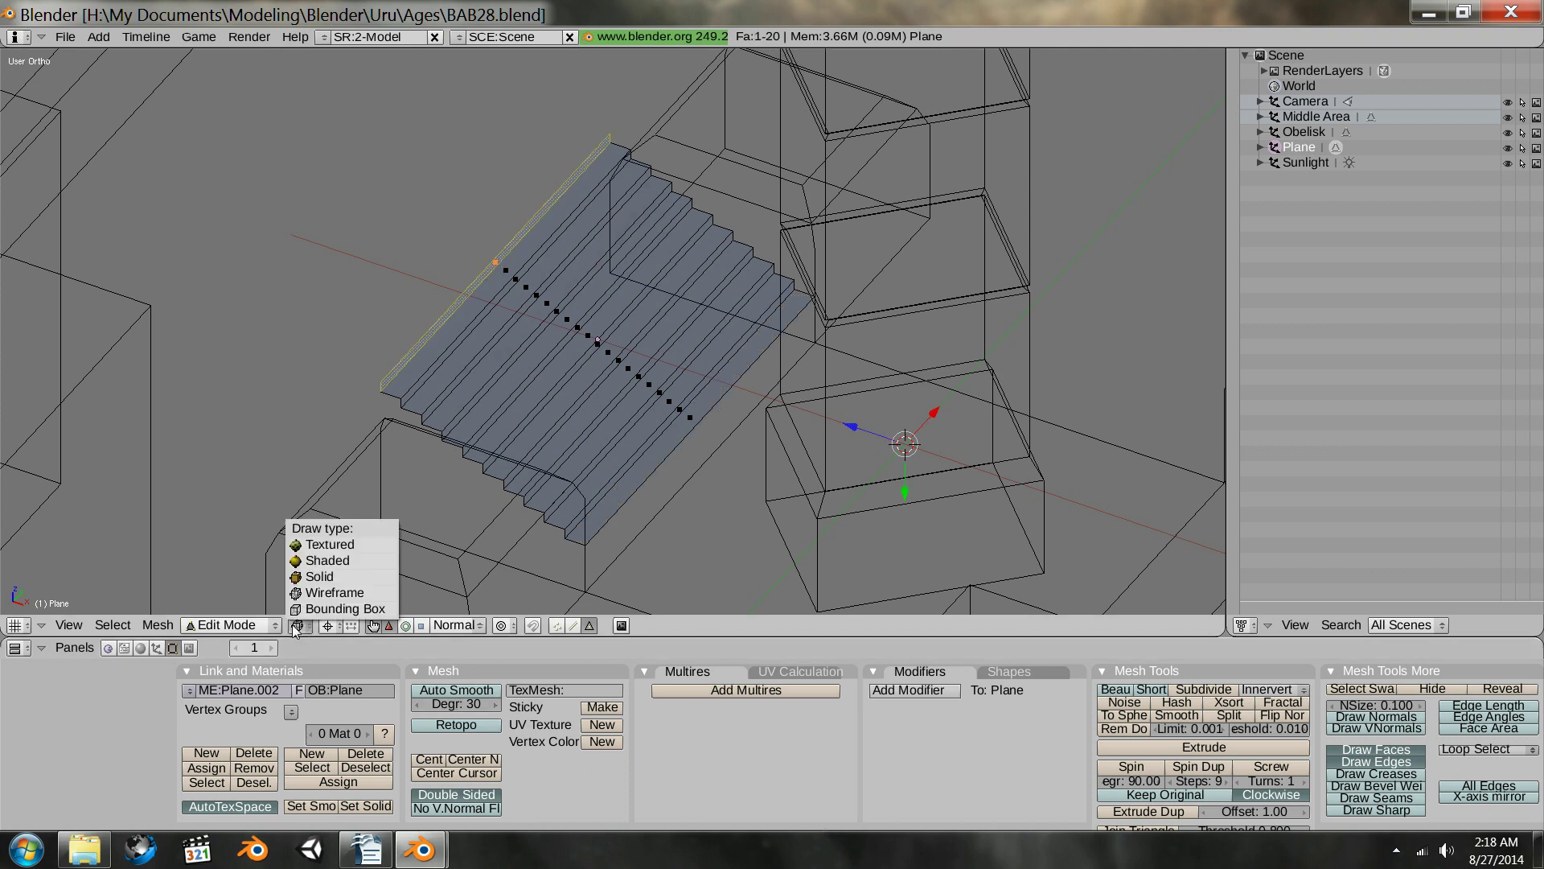
pyautogui.click(329, 627)
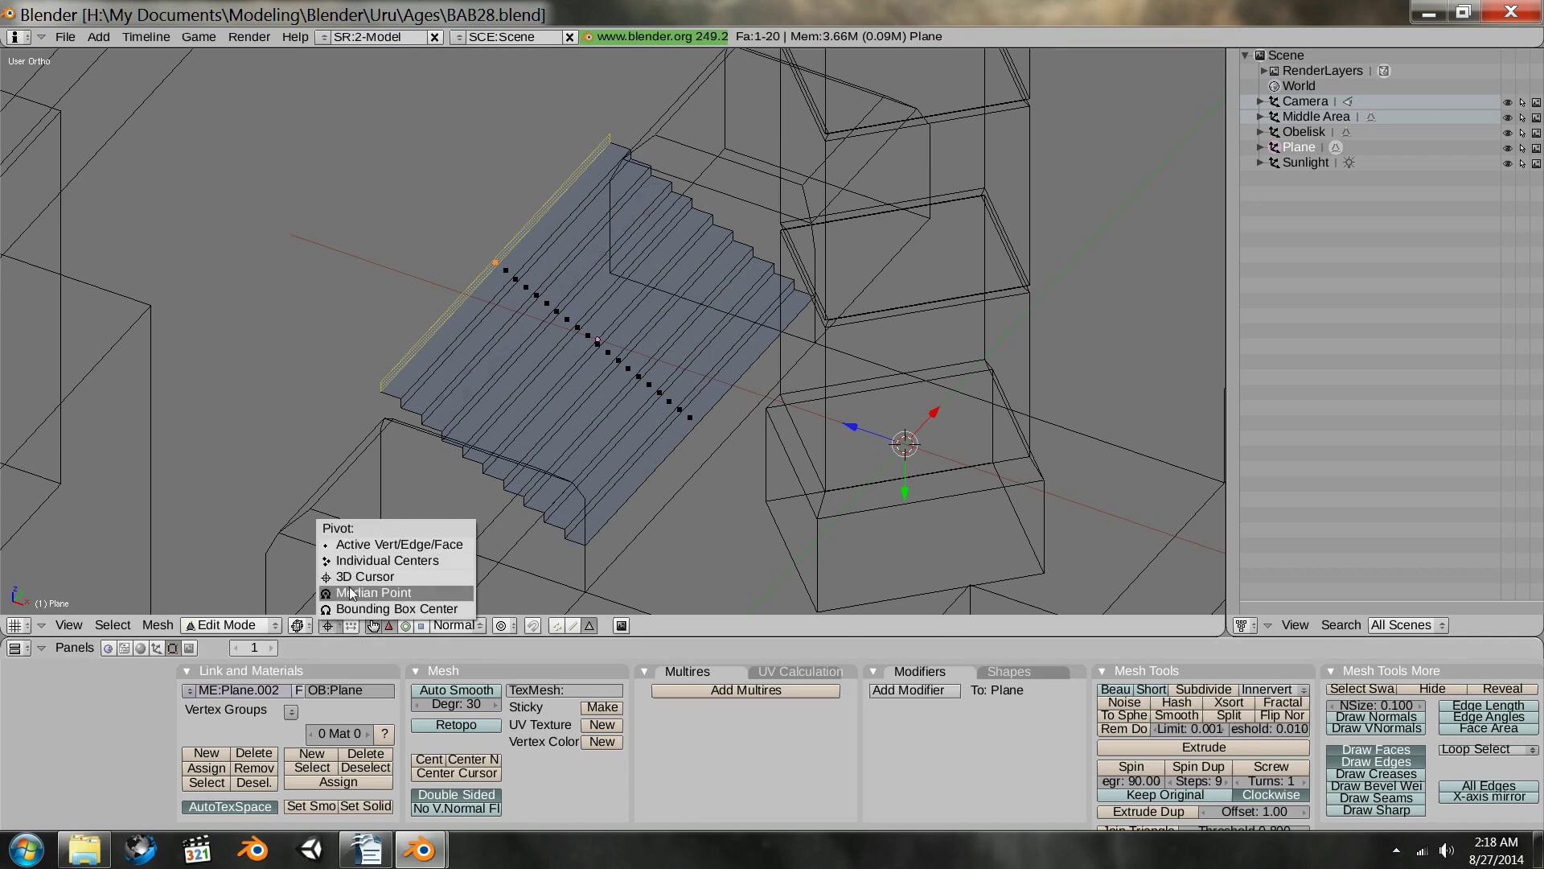
pyautogui.click(351, 593)
# - Select the stair treads and risers one by one from the top step downward to check which way their normals point
pyautogui.keyDown('shift'); pyautogui.moveTo(602, 369); pyautogui.dragTo(650, 435, button='middle'); pyautogui.keyUp('shift')
pyautogui.scroll(4, 649, 434)
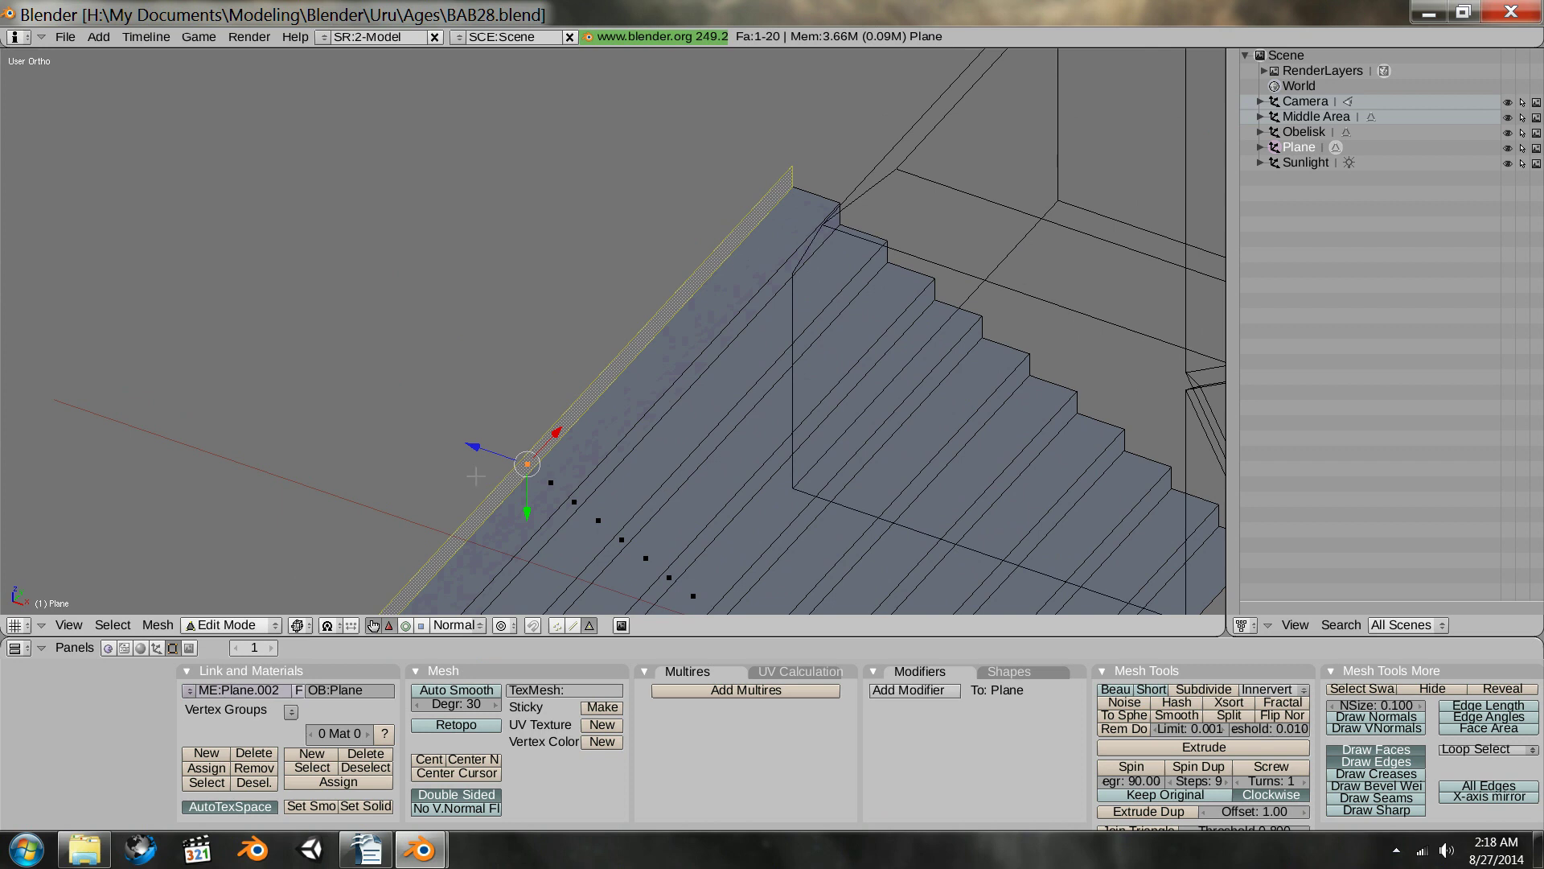
pyautogui.rightClick(555, 476)
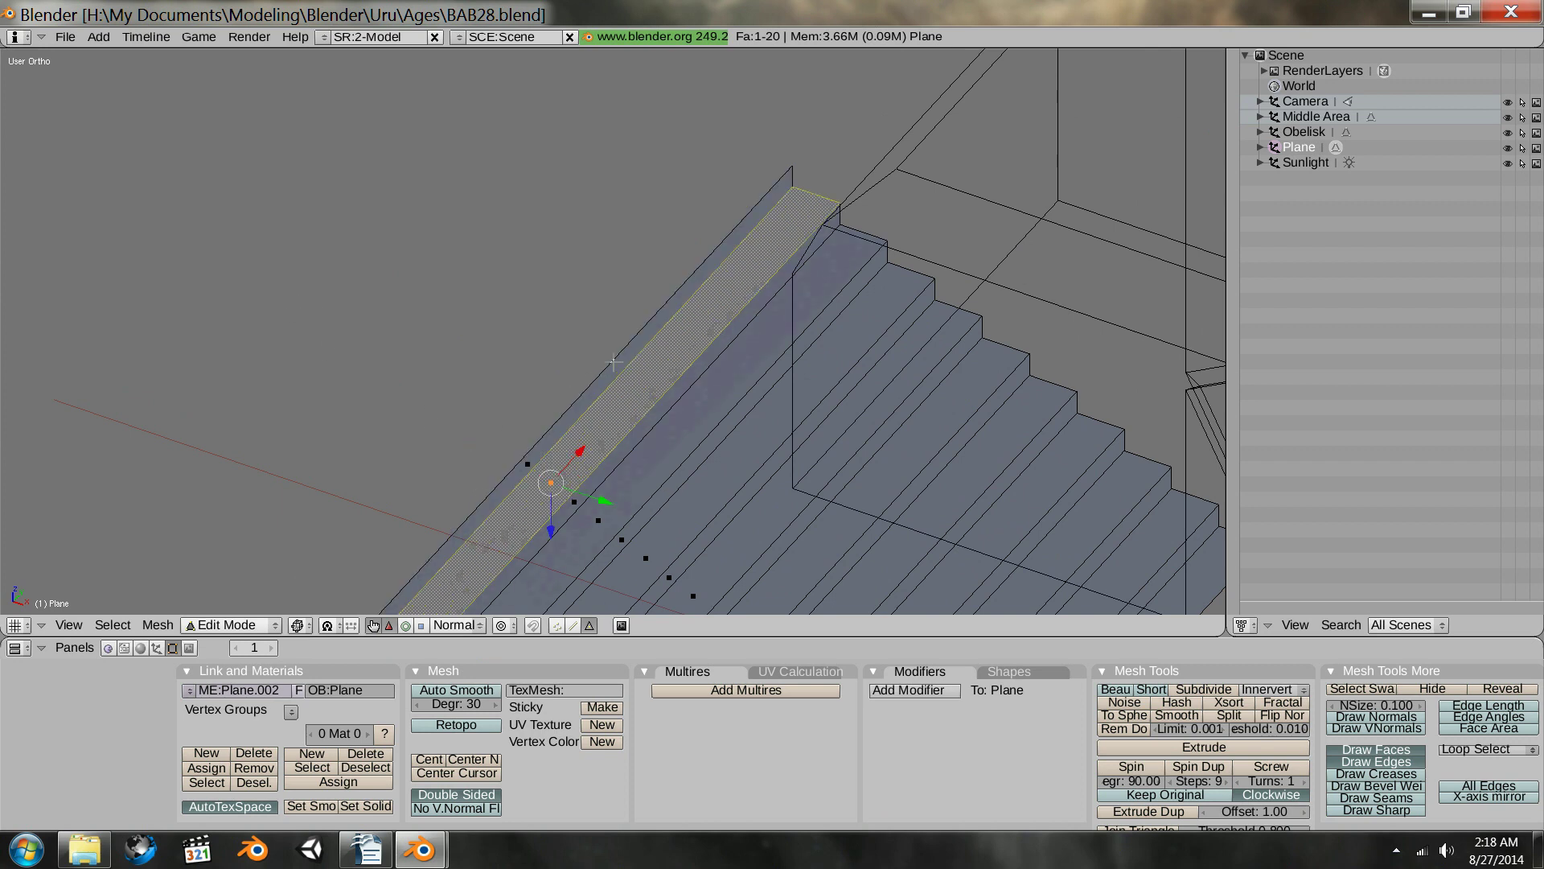
pyautogui.scroll(-5, 612, 362)
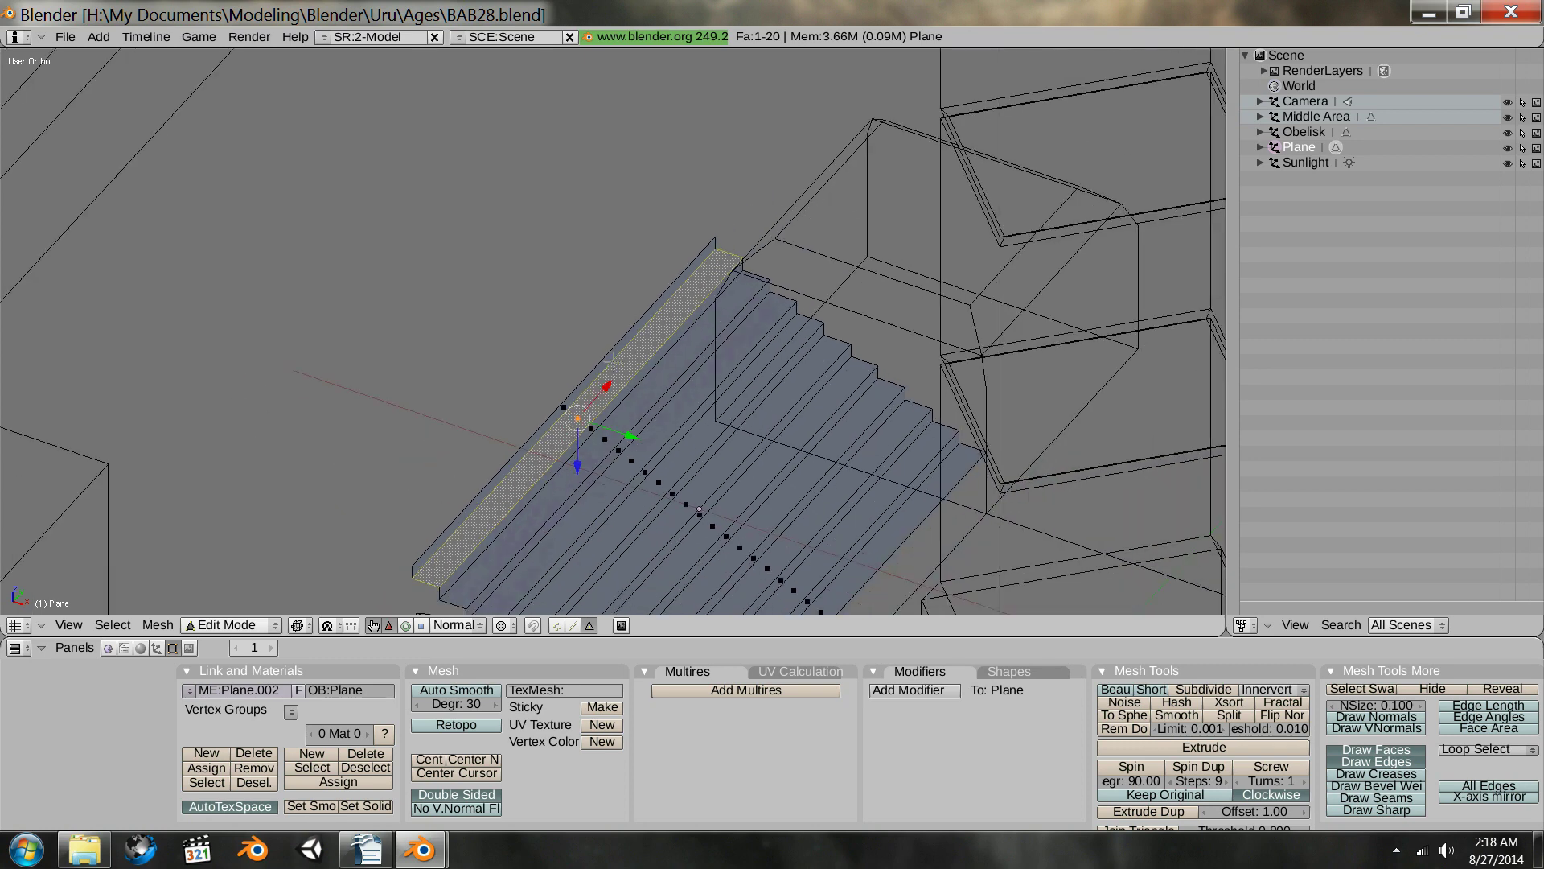
pyautogui.scroll(2, 661, 415)
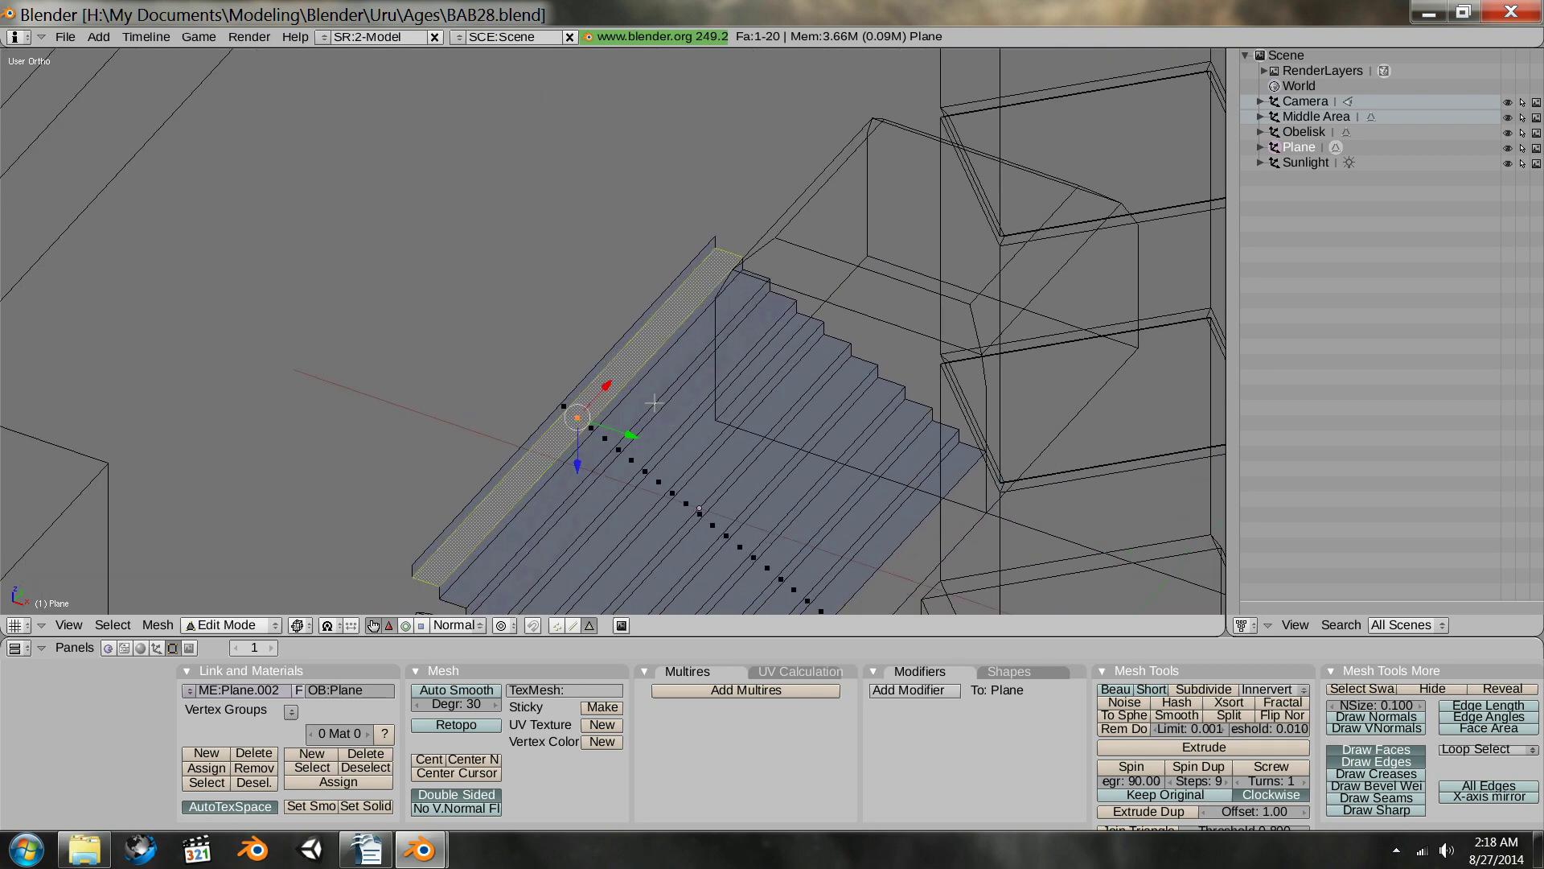
pyautogui.scroll(3, 661, 415)
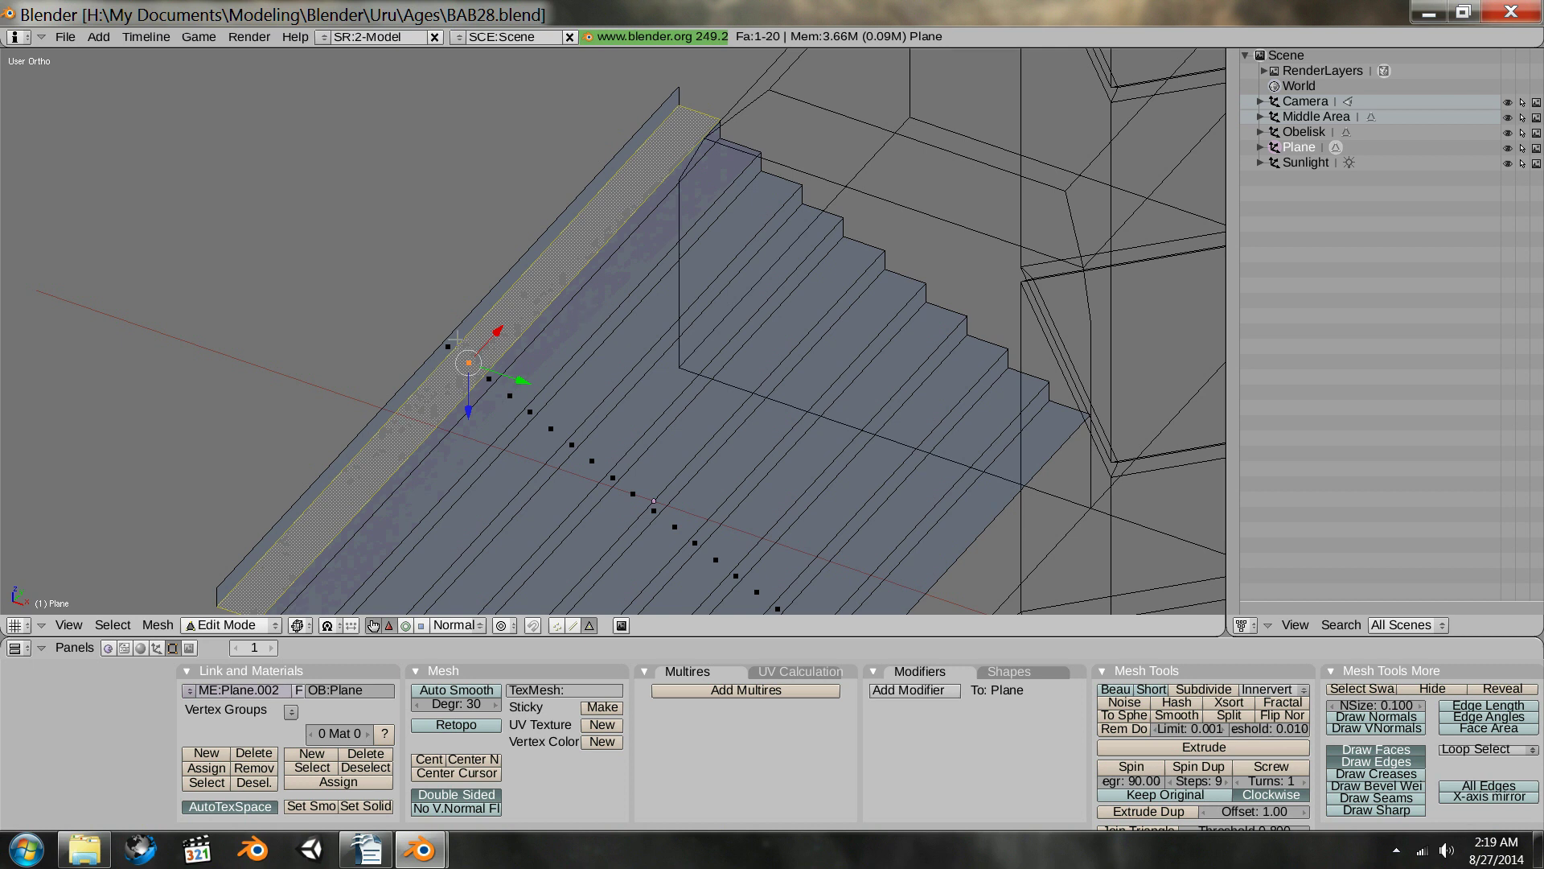
pyautogui.rightClick(493, 378)
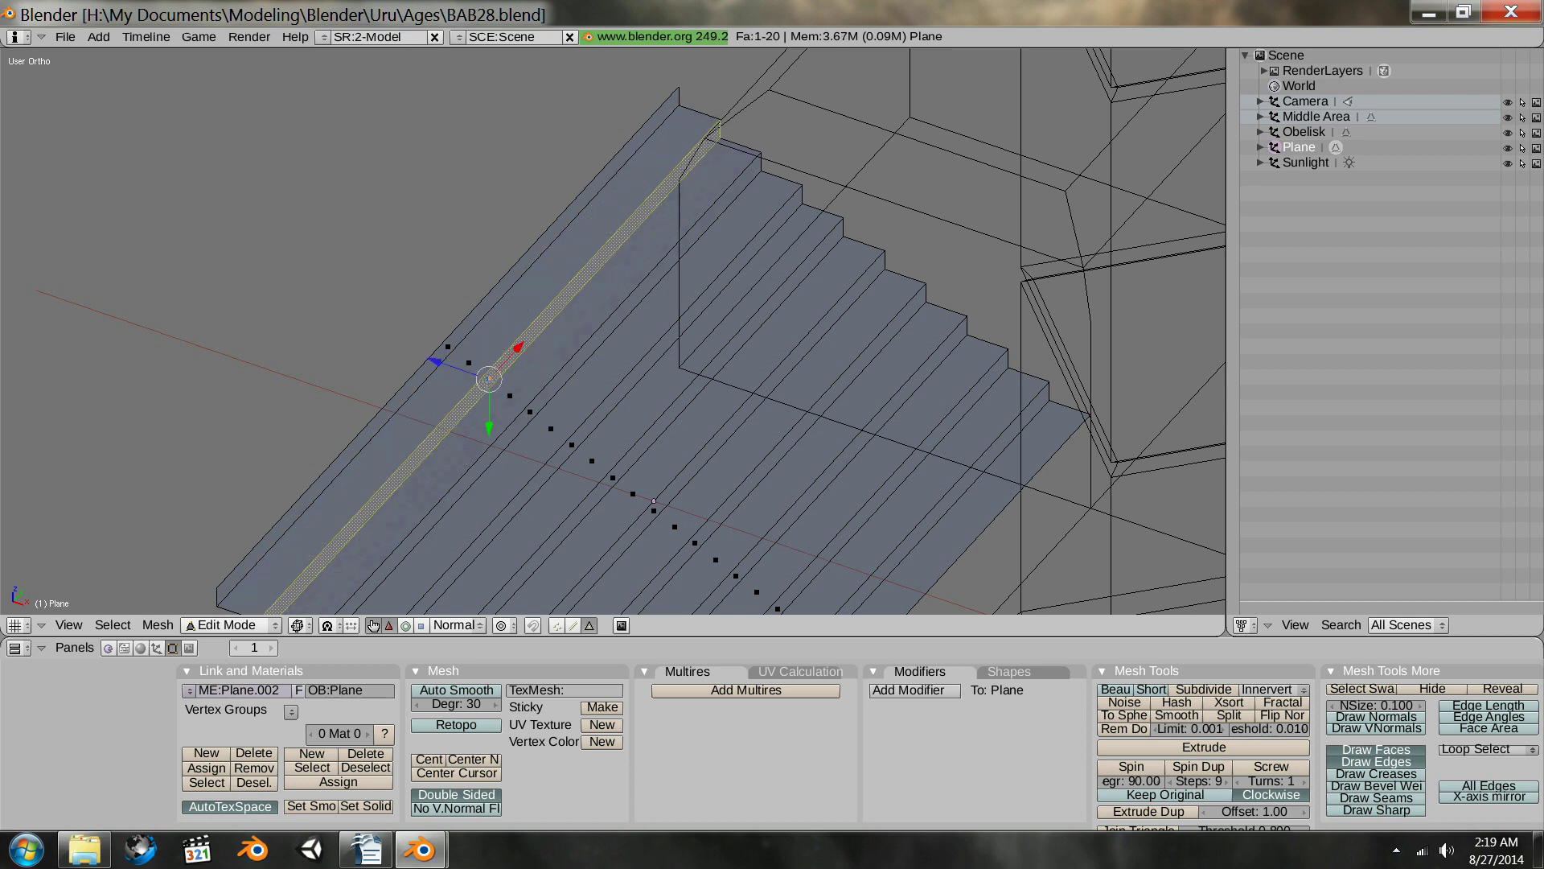
pyautogui.keyDown('shift'); pyautogui.rightClick(524, 404); pyautogui.keyUp('shift')
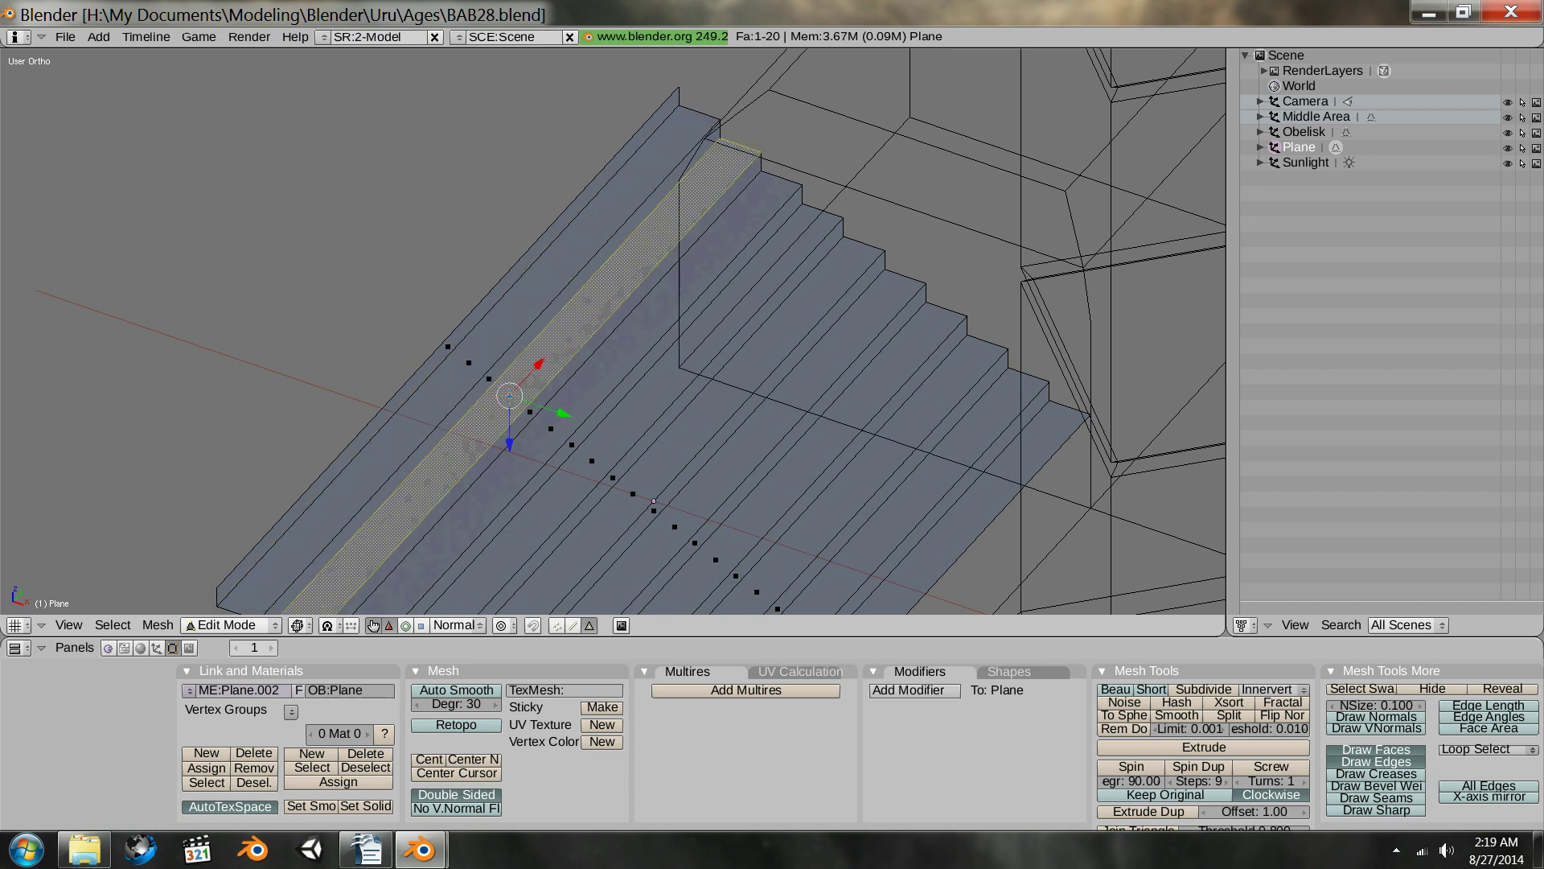
pyautogui.rightClick(530, 419)
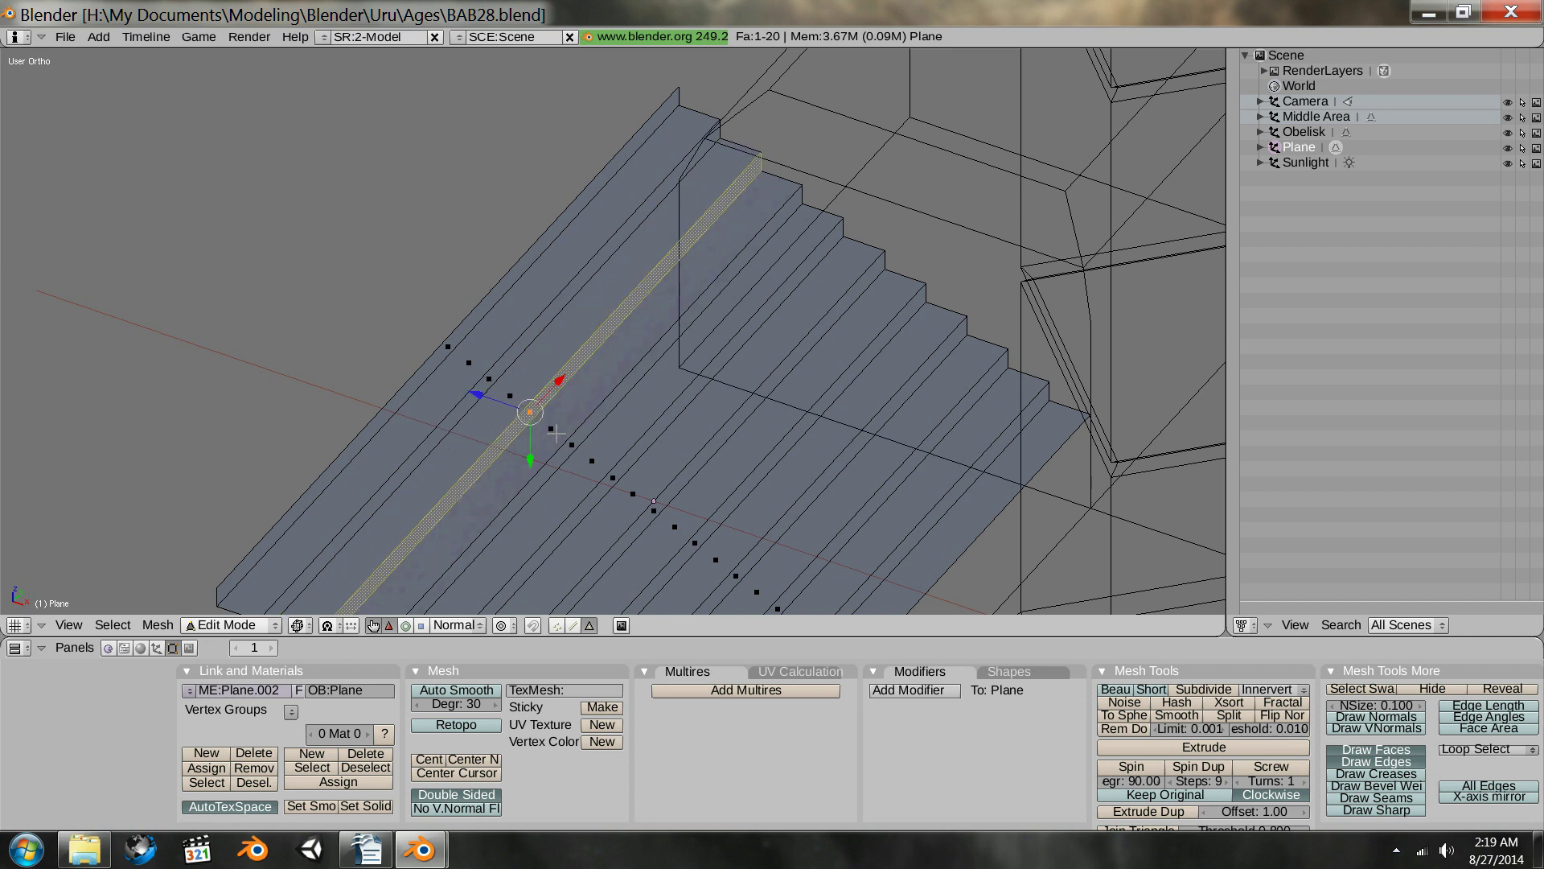
pyautogui.rightClick(557, 434)
pyautogui.rightClick(572, 448)
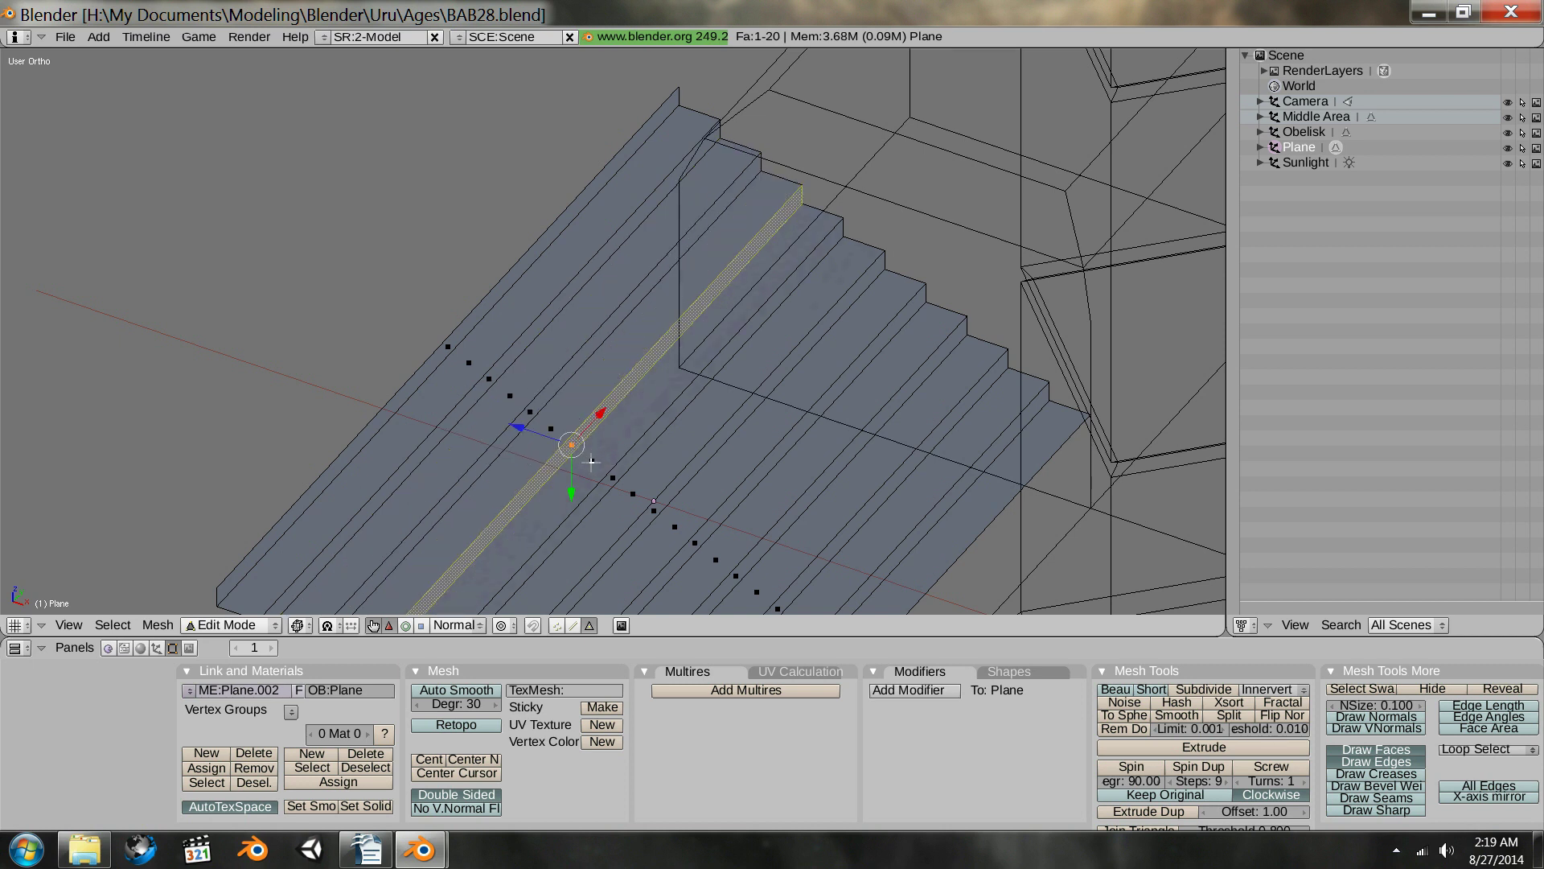
pyautogui.rightClick(599, 464)
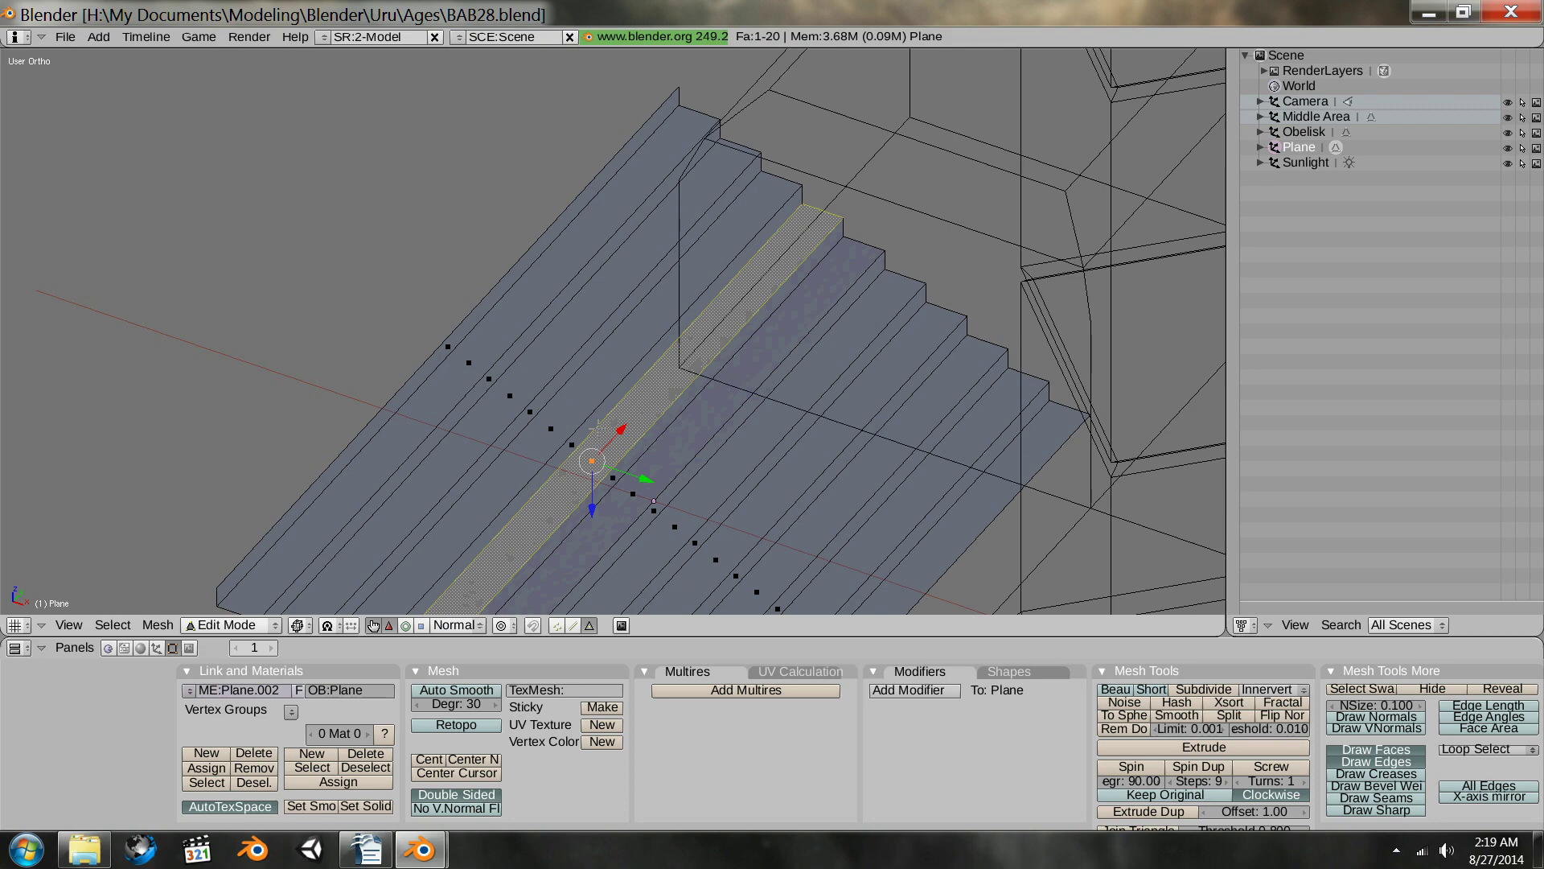
# - Switch to the OpenOffice Writer document with the notes on fixing the steps
pyautogui.click(368, 846)
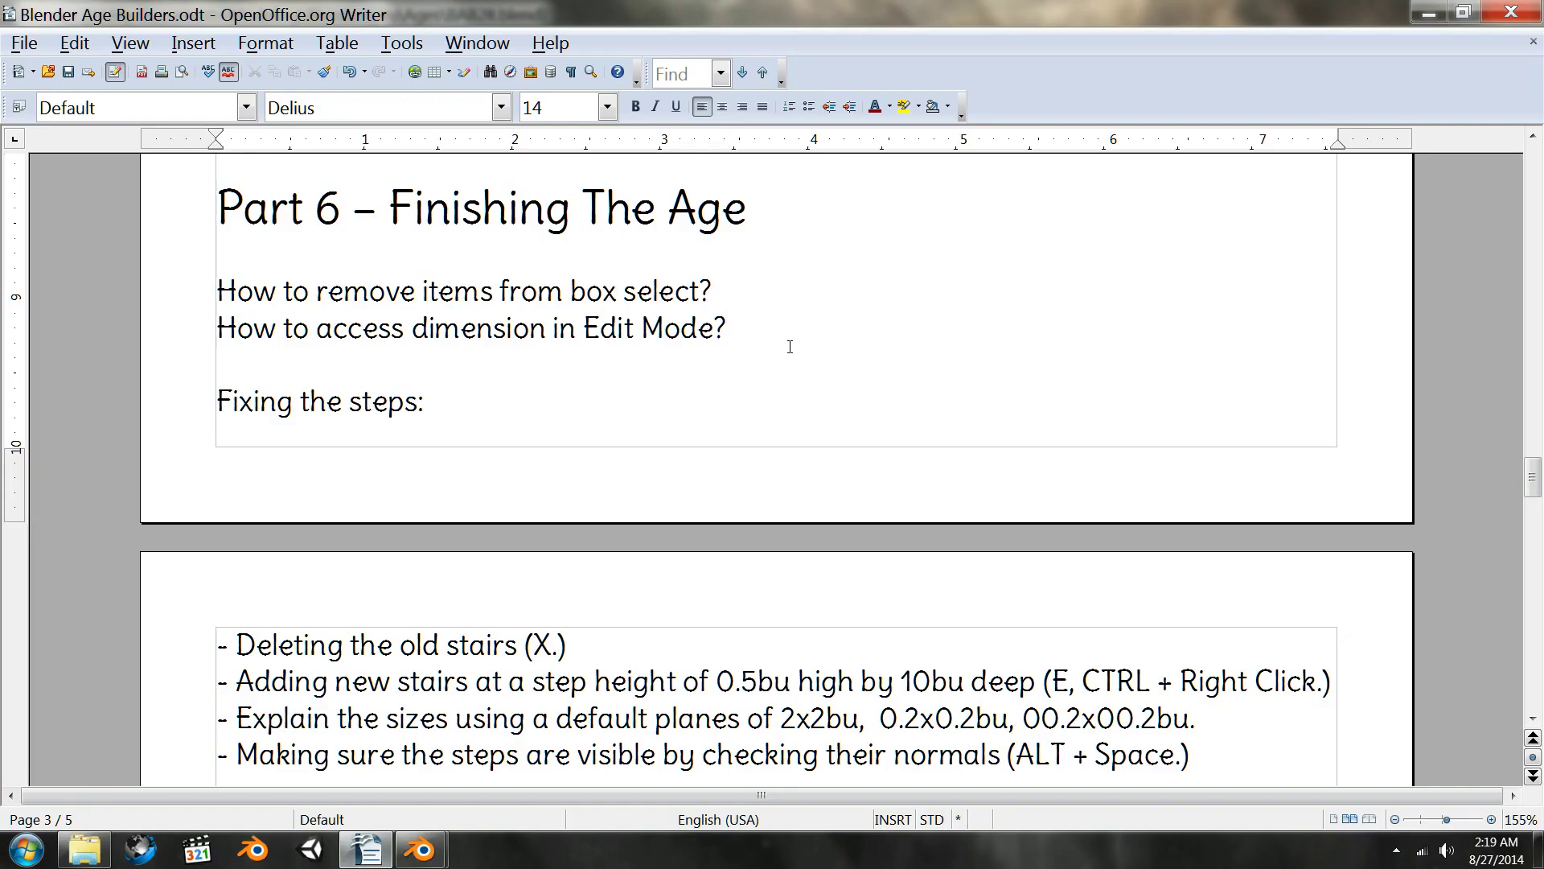
# - Add the line "How to extrude with normals up?" under the Part 6 questions and switch back to Blender
pyautogui.press('Return')
pyautogui.write('How ')
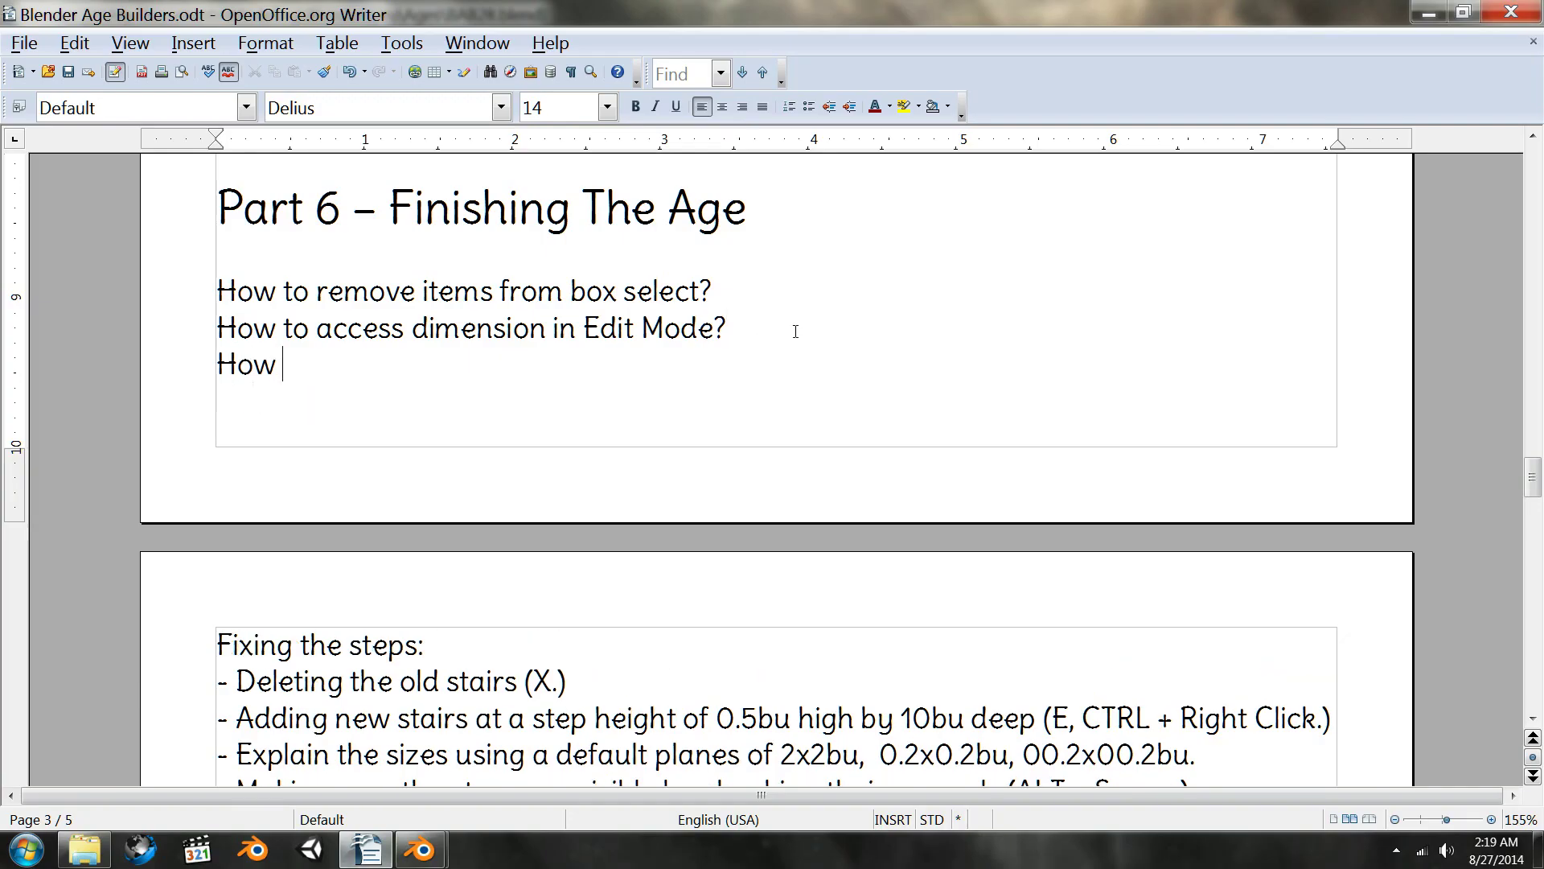
pyautogui.write('to extrude with ')
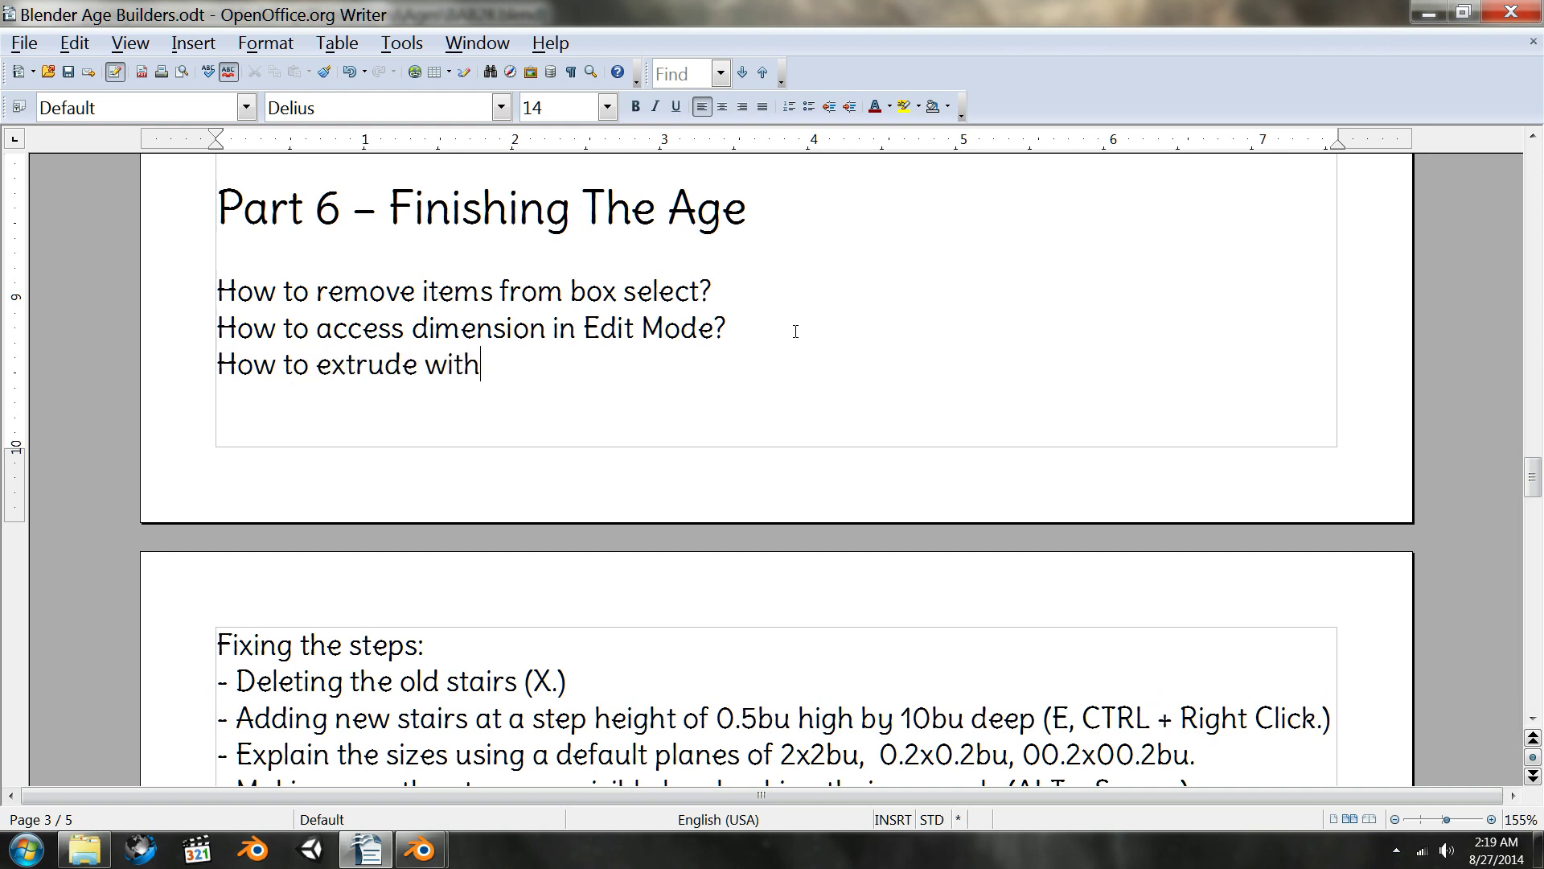
pyautogui.write('normals up?')
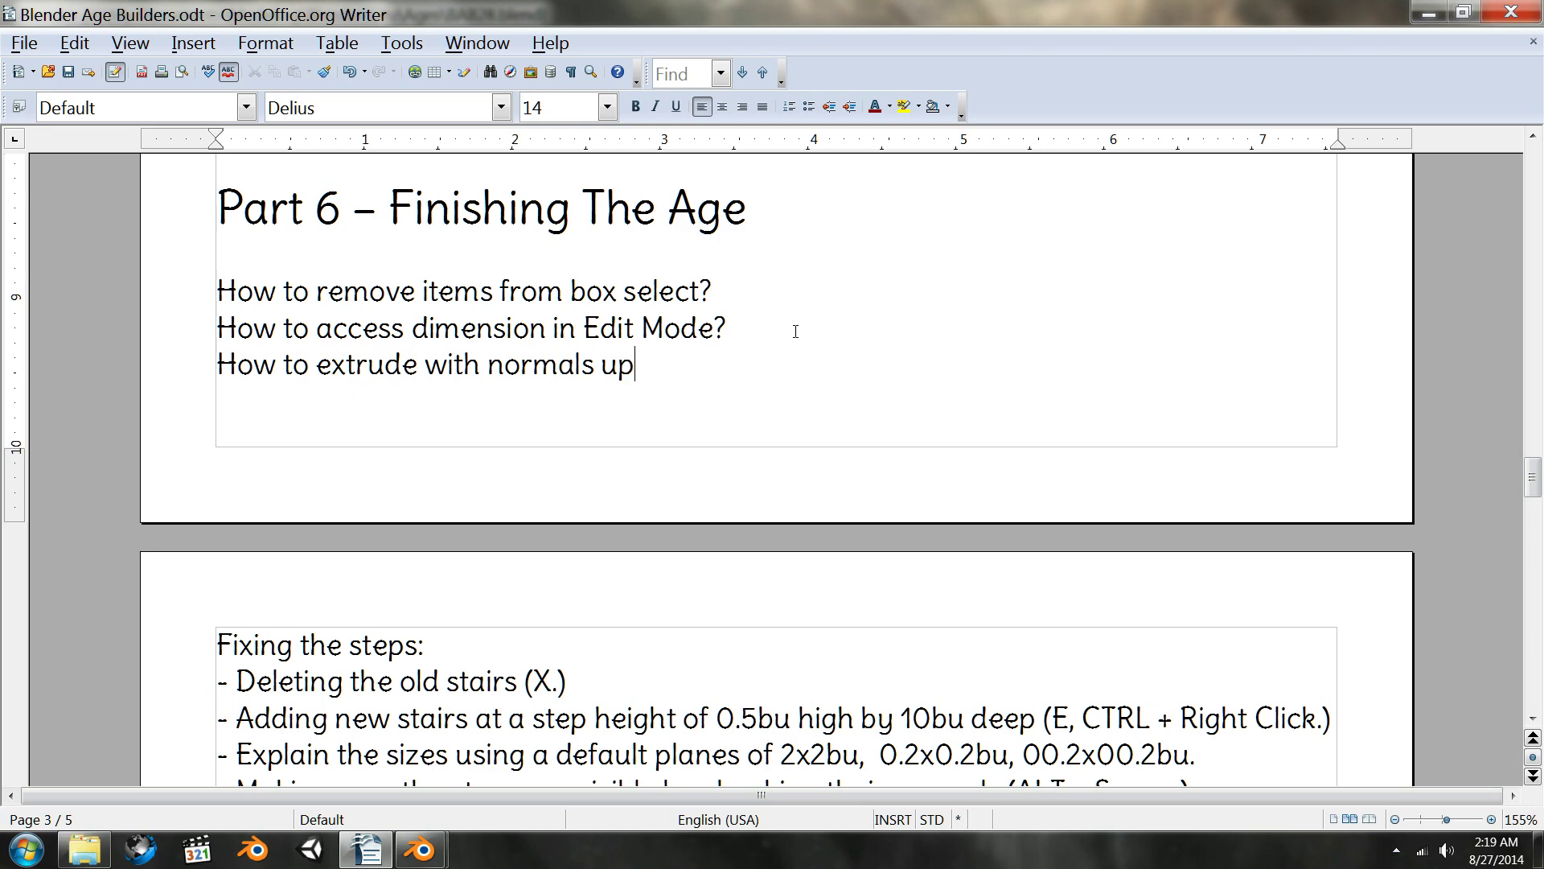
pyautogui.click(1430, 13)
# - Select all faces of the stairs and flip their normals
pyautogui.press('KP_7')
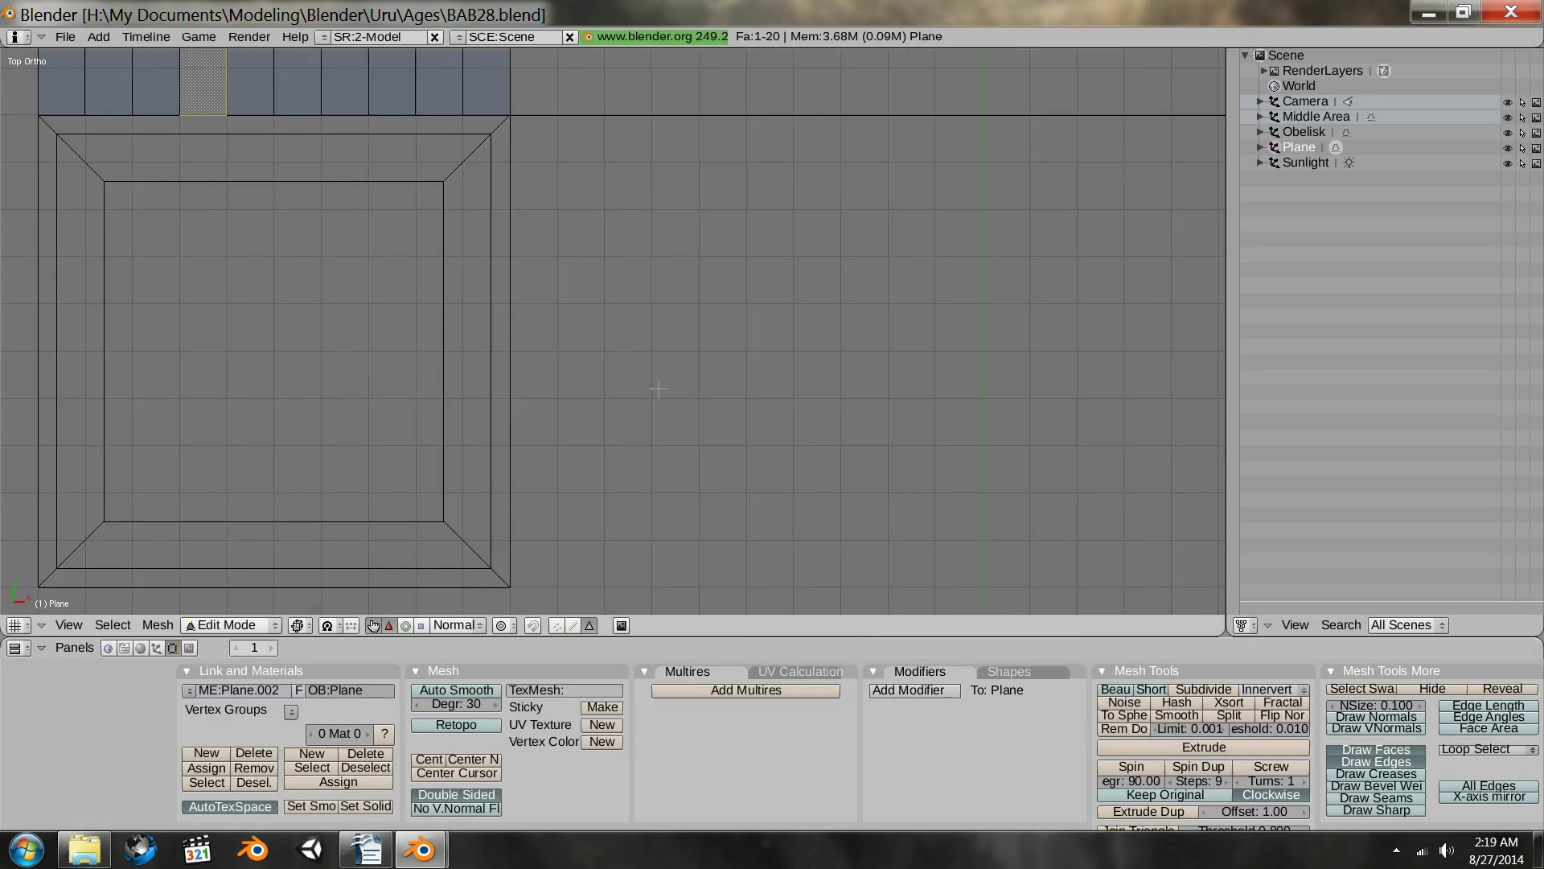
pyautogui.scroll(-2, 584, 198)
pyautogui.keyDown('shift'); pyautogui.moveTo(622, 270); pyautogui.dragTo(741, 534, button='middle'); pyautogui.keyUp('shift')
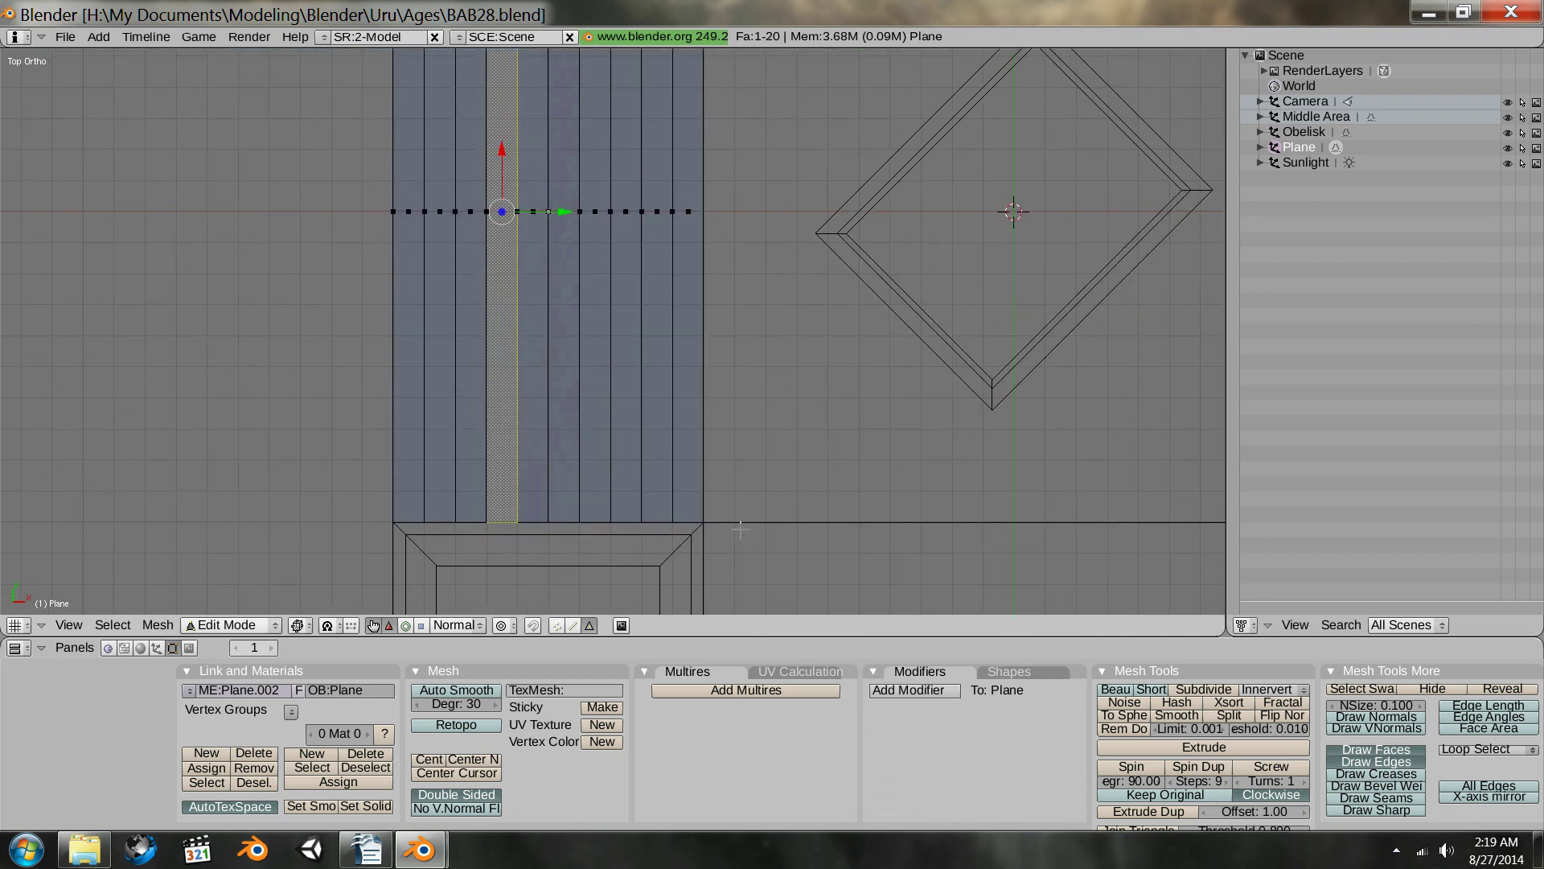
pyautogui.press('a')
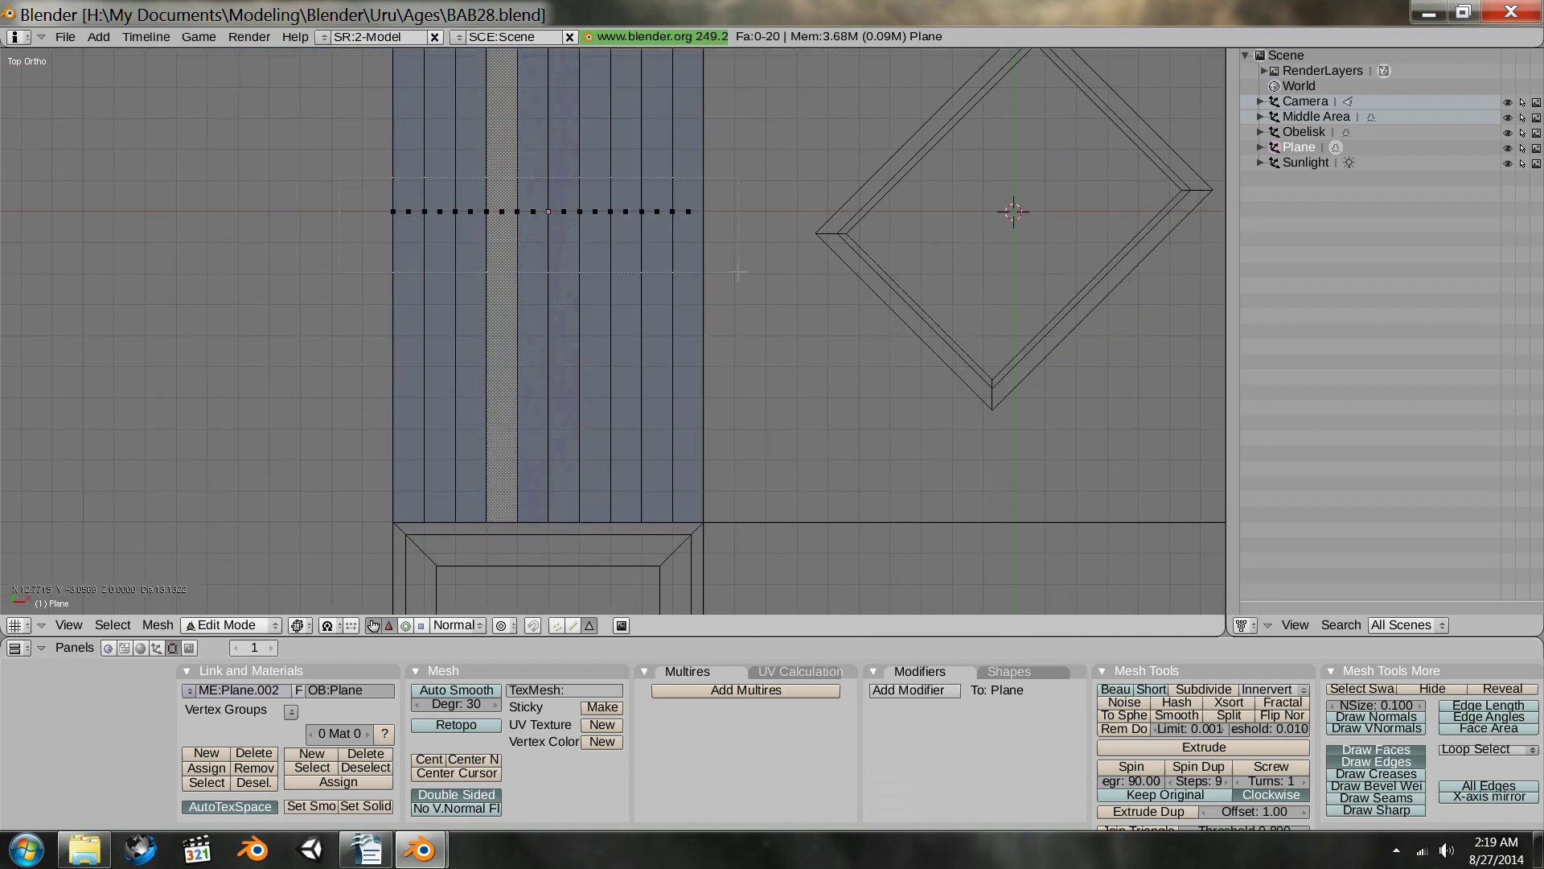
pyautogui.press('a')
pyautogui.scroll(-1, 741, 257)
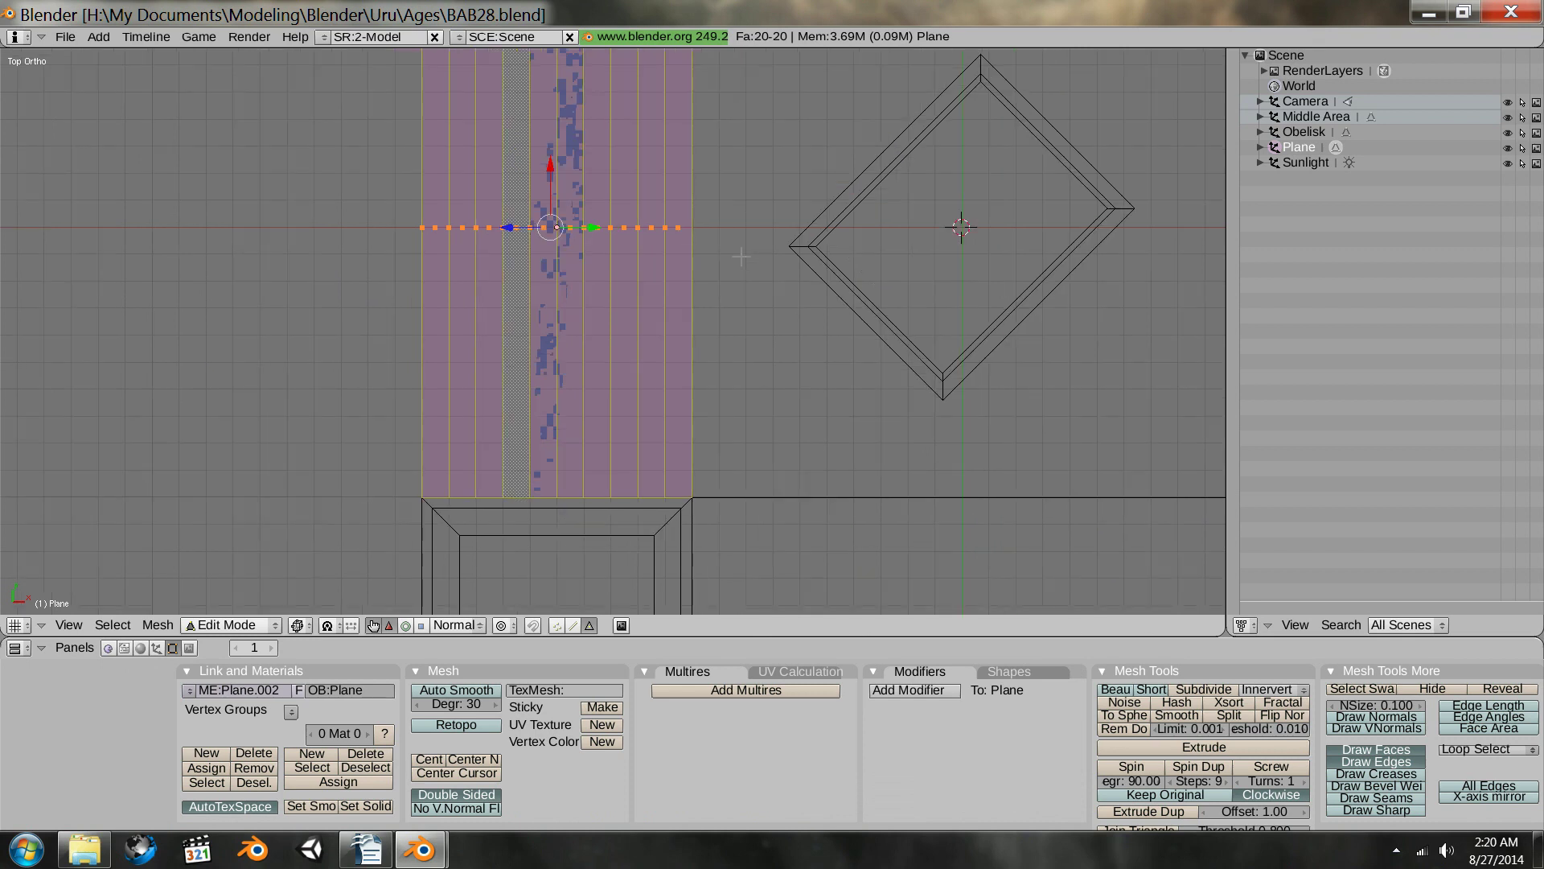
pyautogui.press('KP_1')
pyautogui.moveTo(823, 299); pyautogui.dragTo(714, 293, button='middle')
pyautogui.keyDown('ctrl'); pyautogui.moveTo(713, 292); pyautogui.dragTo(754, 284, button='middle'); pyautogui.keyUp('ctrl')
pyautogui.keyDown('shift'); pyautogui.moveTo(619, 382); pyautogui.dragTo(679, 290, button='middle'); pyautogui.keyUp('shift')
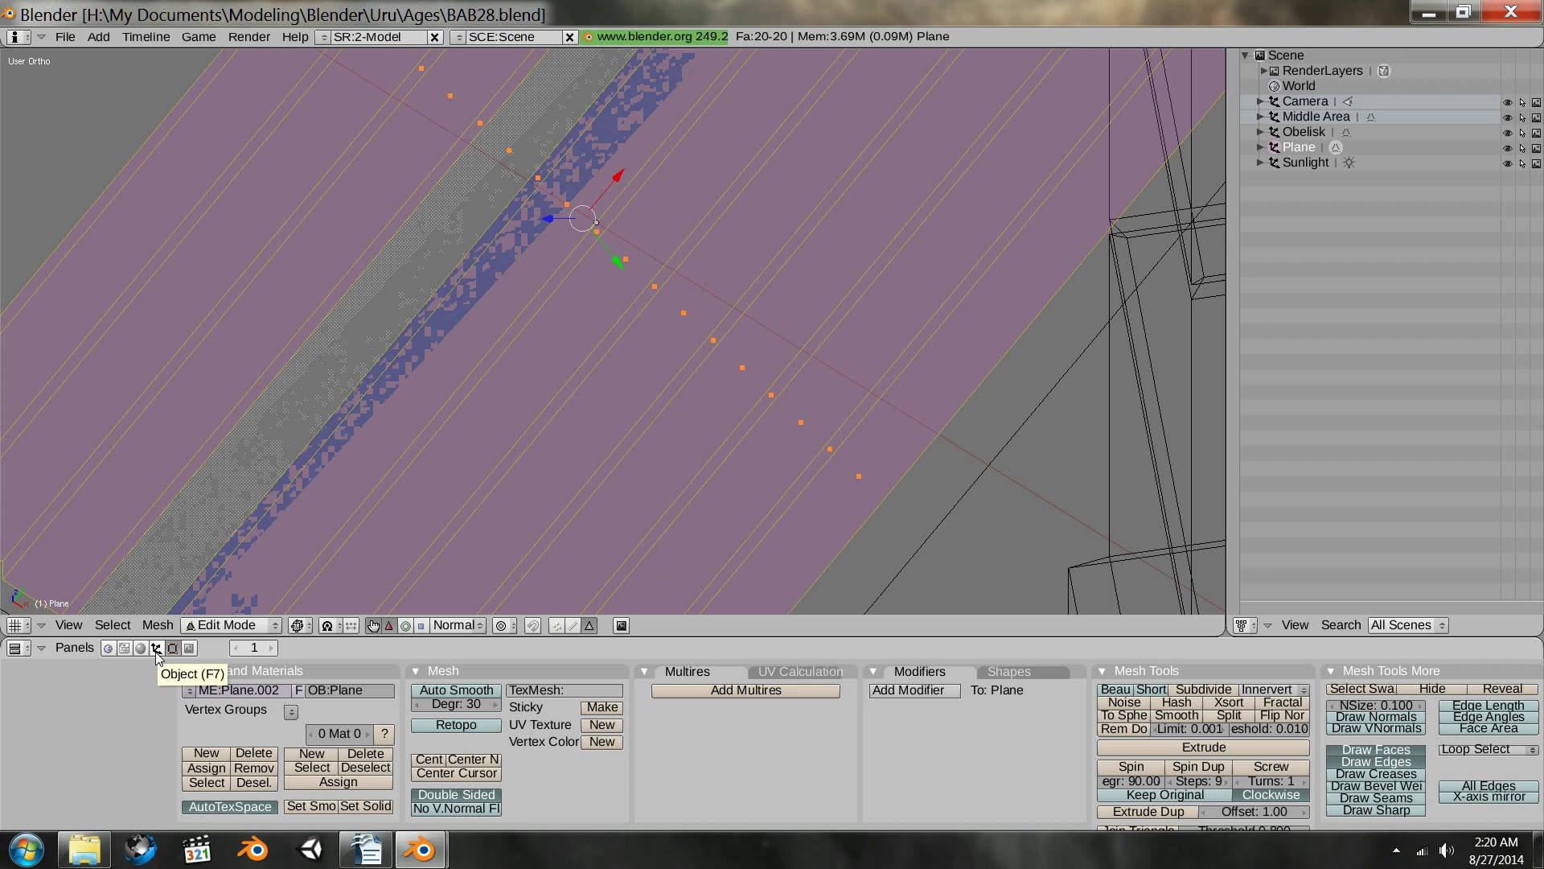
pyautogui.scroll(-5, 678, 740)
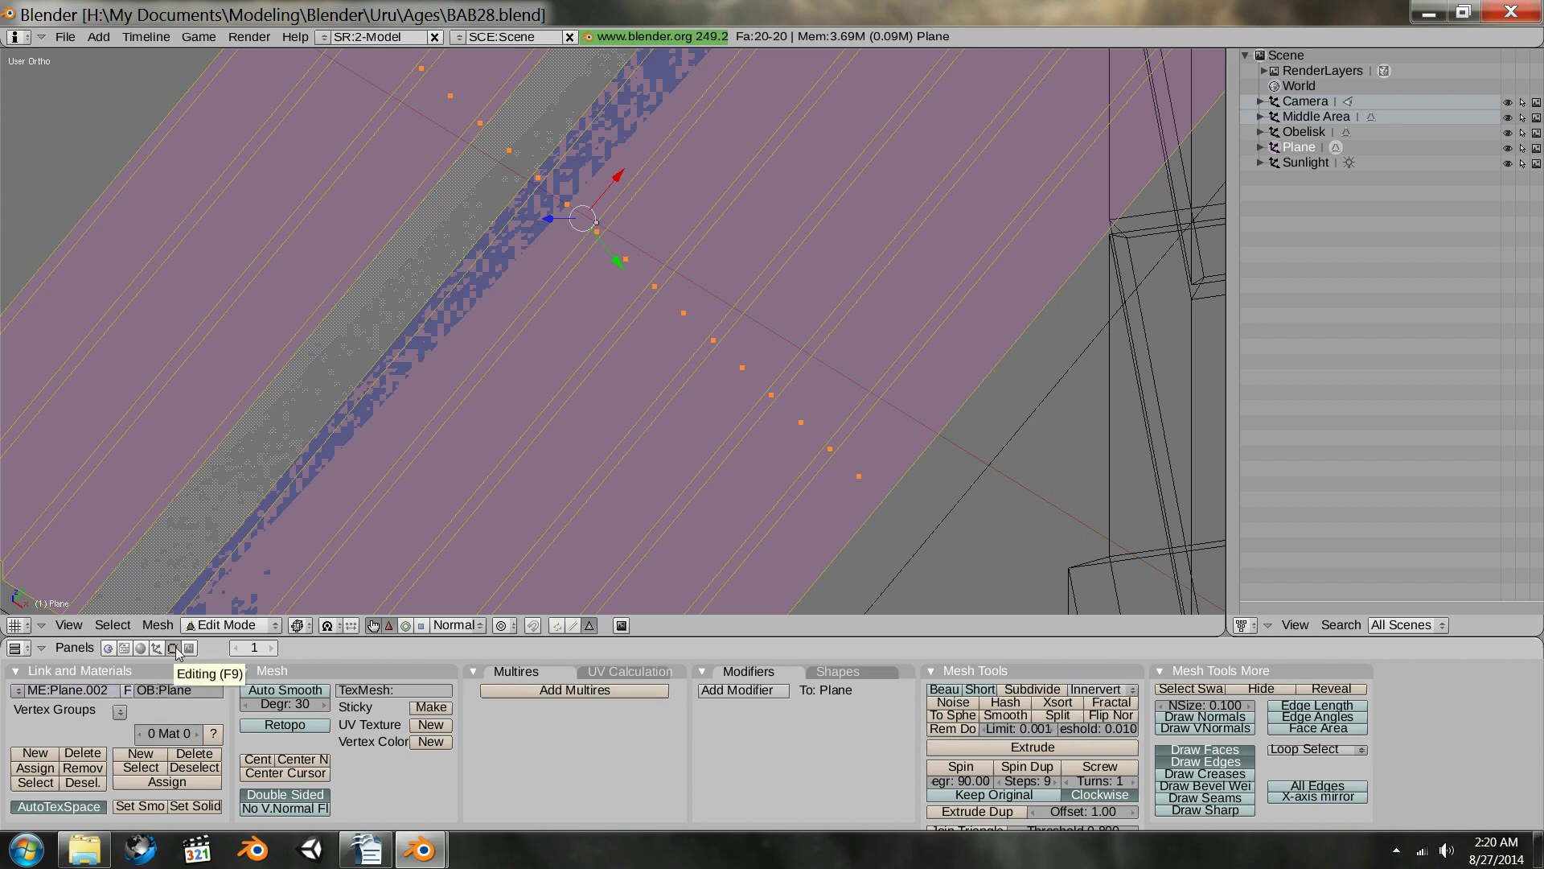
pyautogui.click(1109, 720)
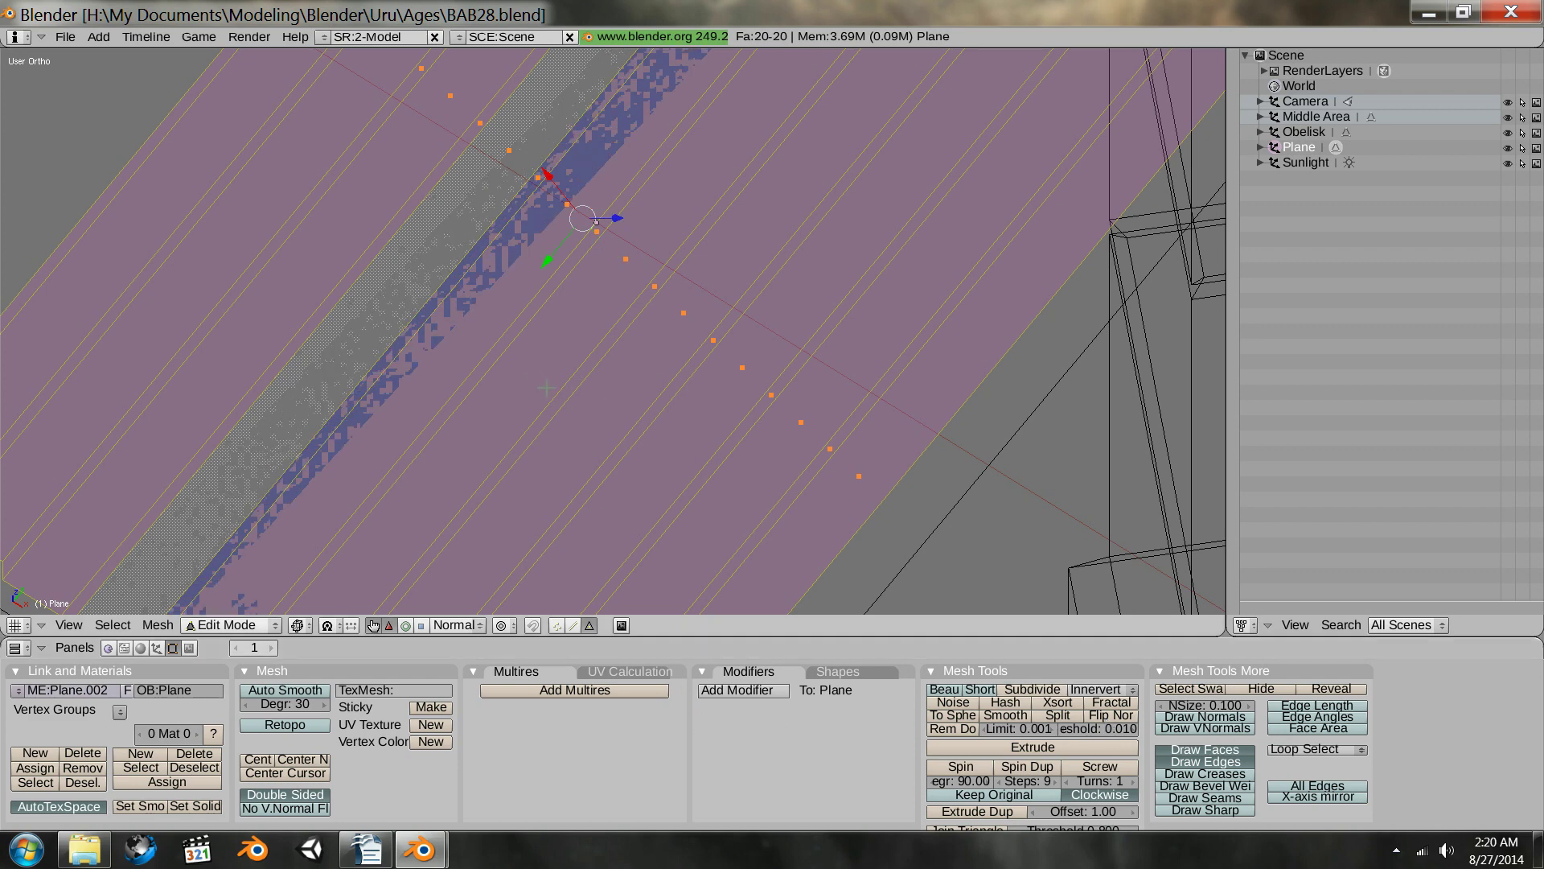
# - Select the stair faces one by one from the top step down to the lowest tread to check their normal directions
pyautogui.moveTo(504, 320); pyautogui.dragTo(382, 385, button='middle')
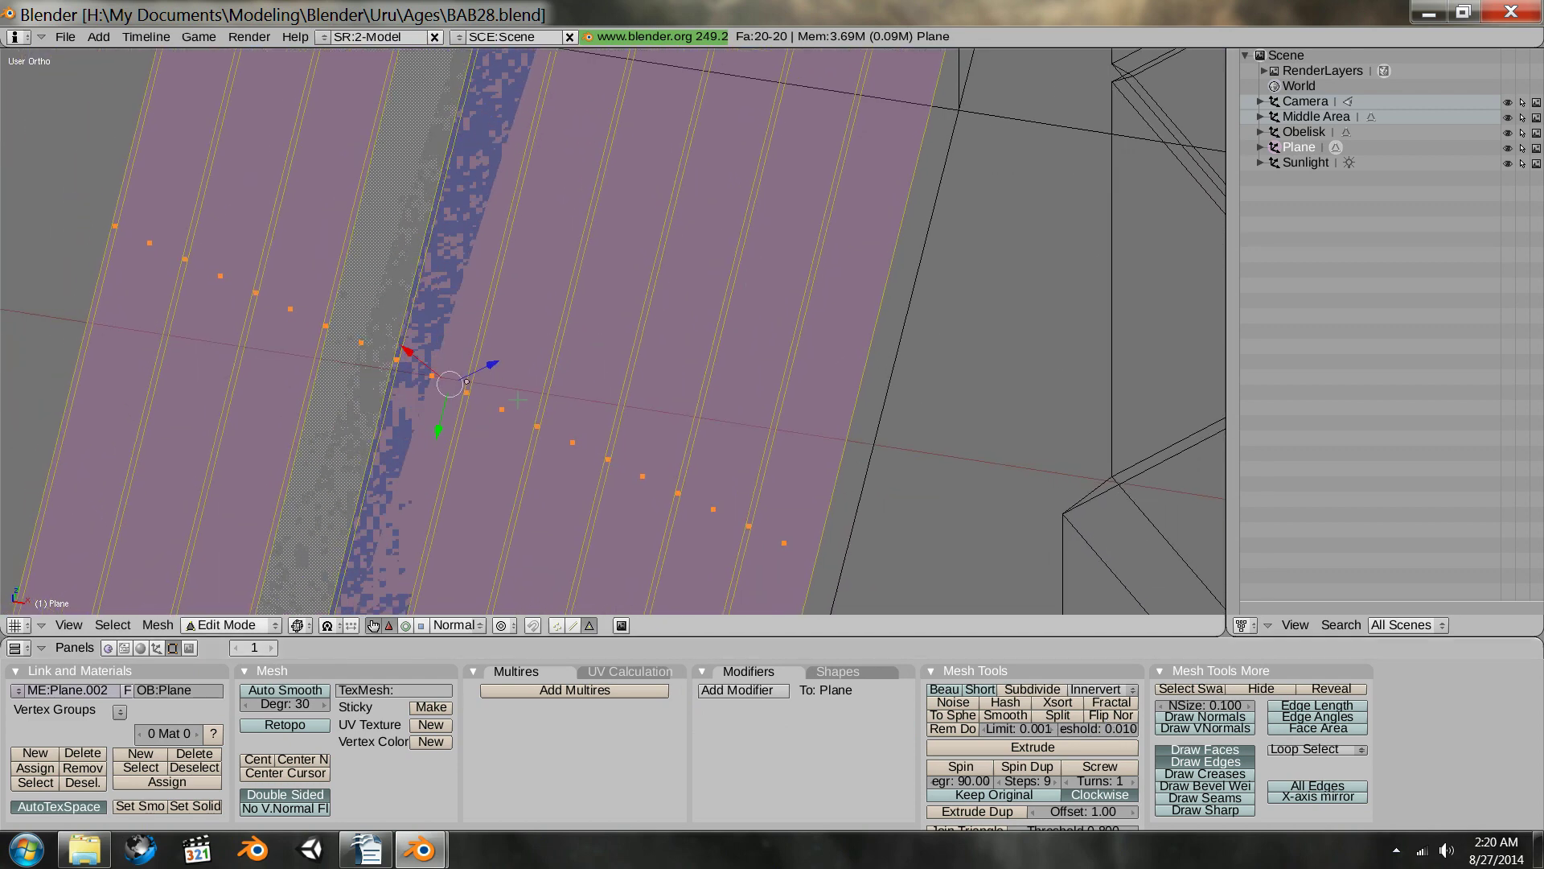
pyautogui.moveTo(498, 366)
pyautogui.mouseDown(button='middle')
pyautogui.moveTo(464, 334)
pyautogui.moveTo(523, 368)
pyautogui.mouseUp(button='middle')
pyautogui.keyDown('shift'); pyautogui.moveTo(612, 483); pyautogui.dragTo(609, 366, button='middle'); pyautogui.keyUp('shift')
pyautogui.scroll(5, 608, 366)
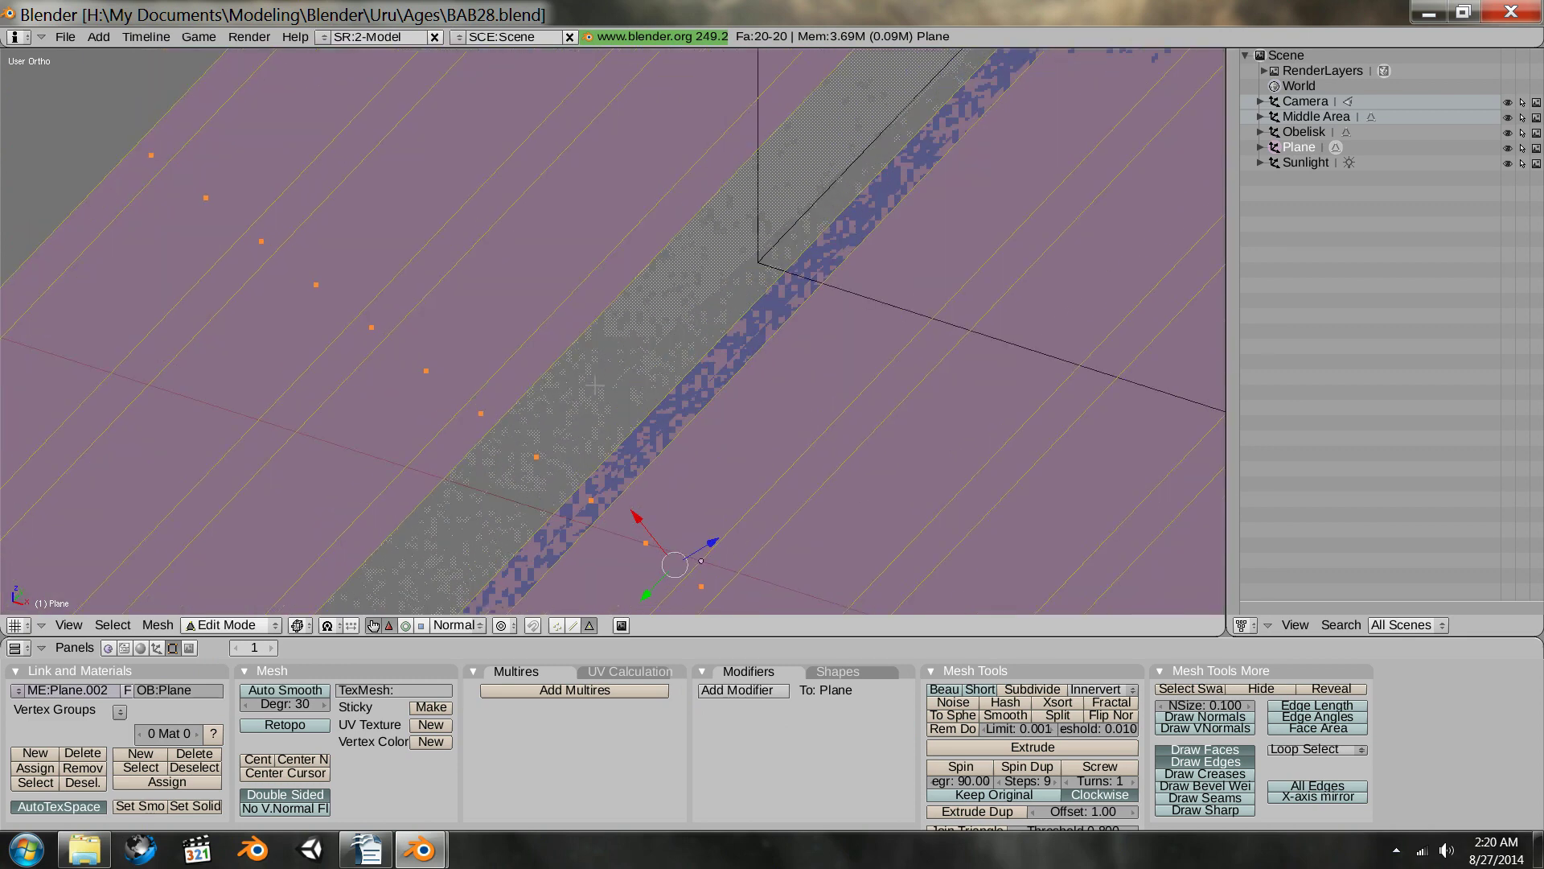
pyautogui.press('a')
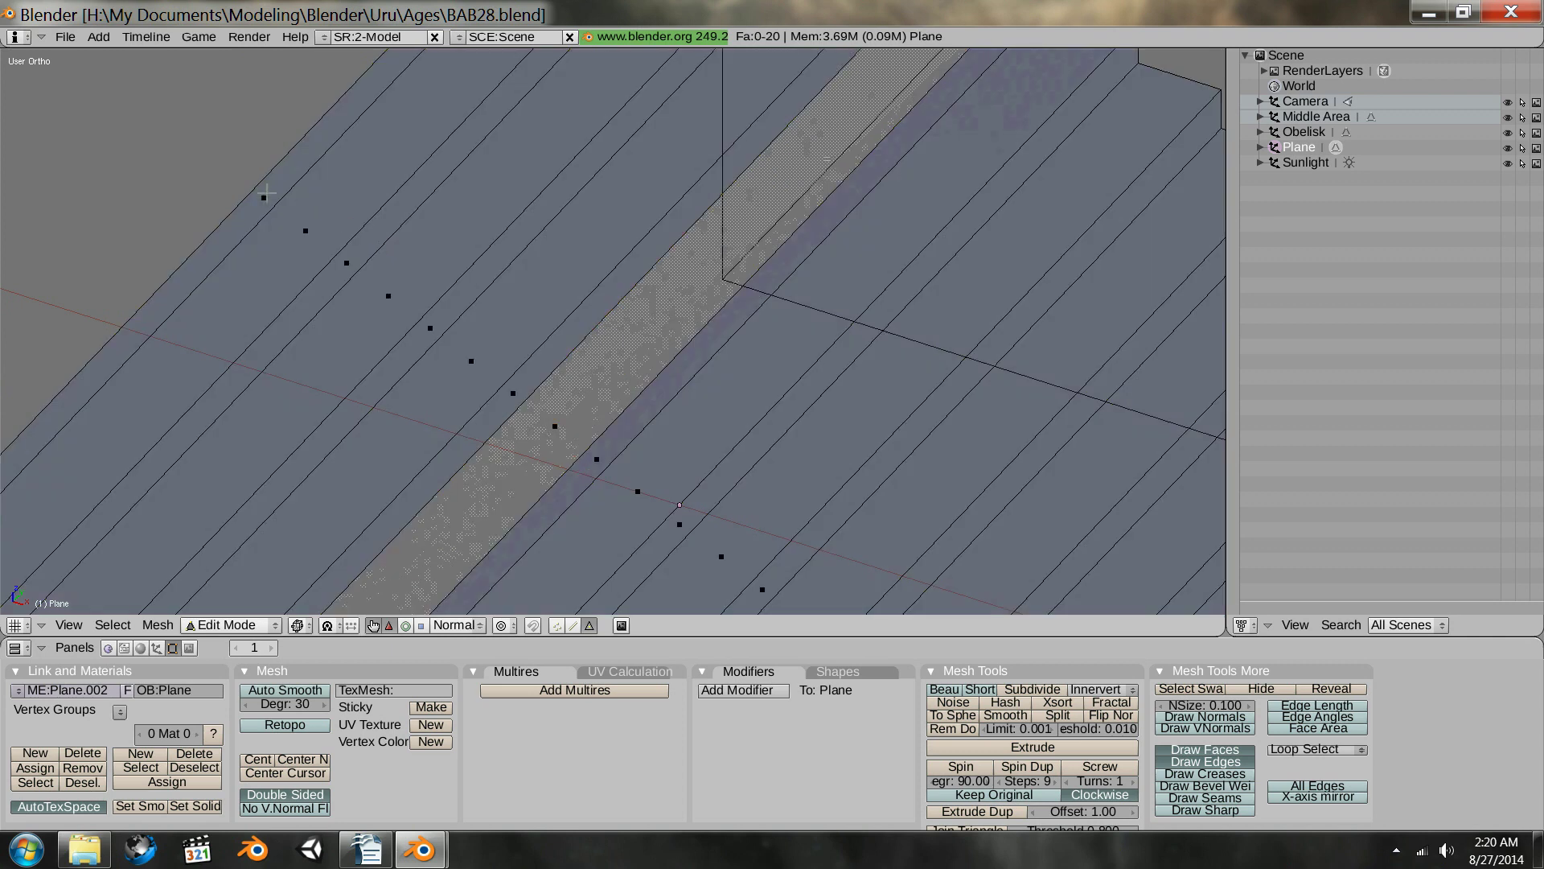
pyautogui.rightClick(304, 229)
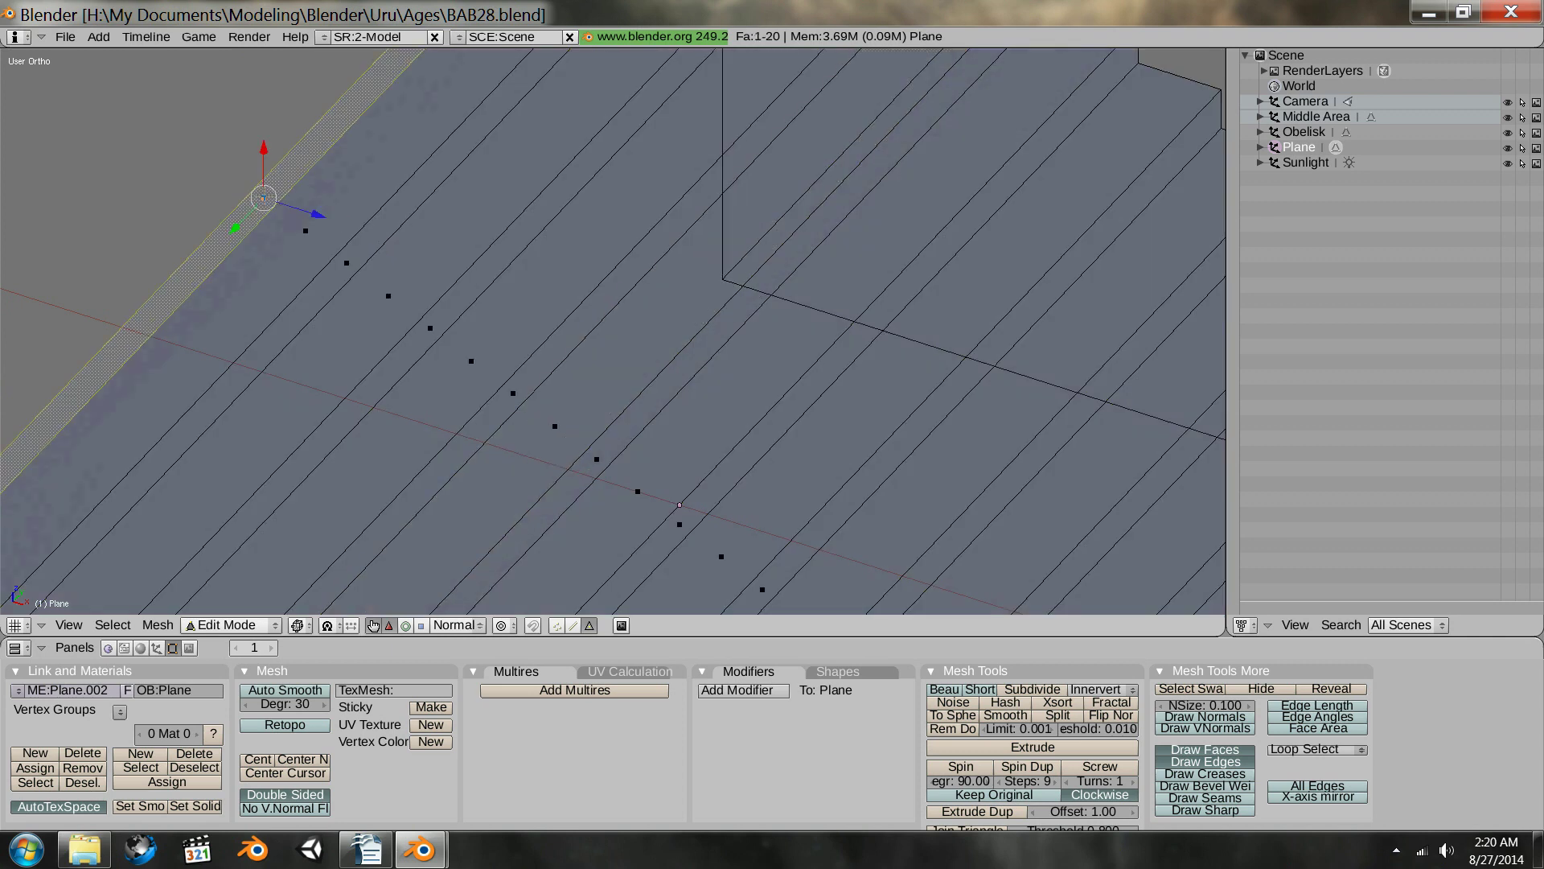
pyautogui.rightClick(346, 264)
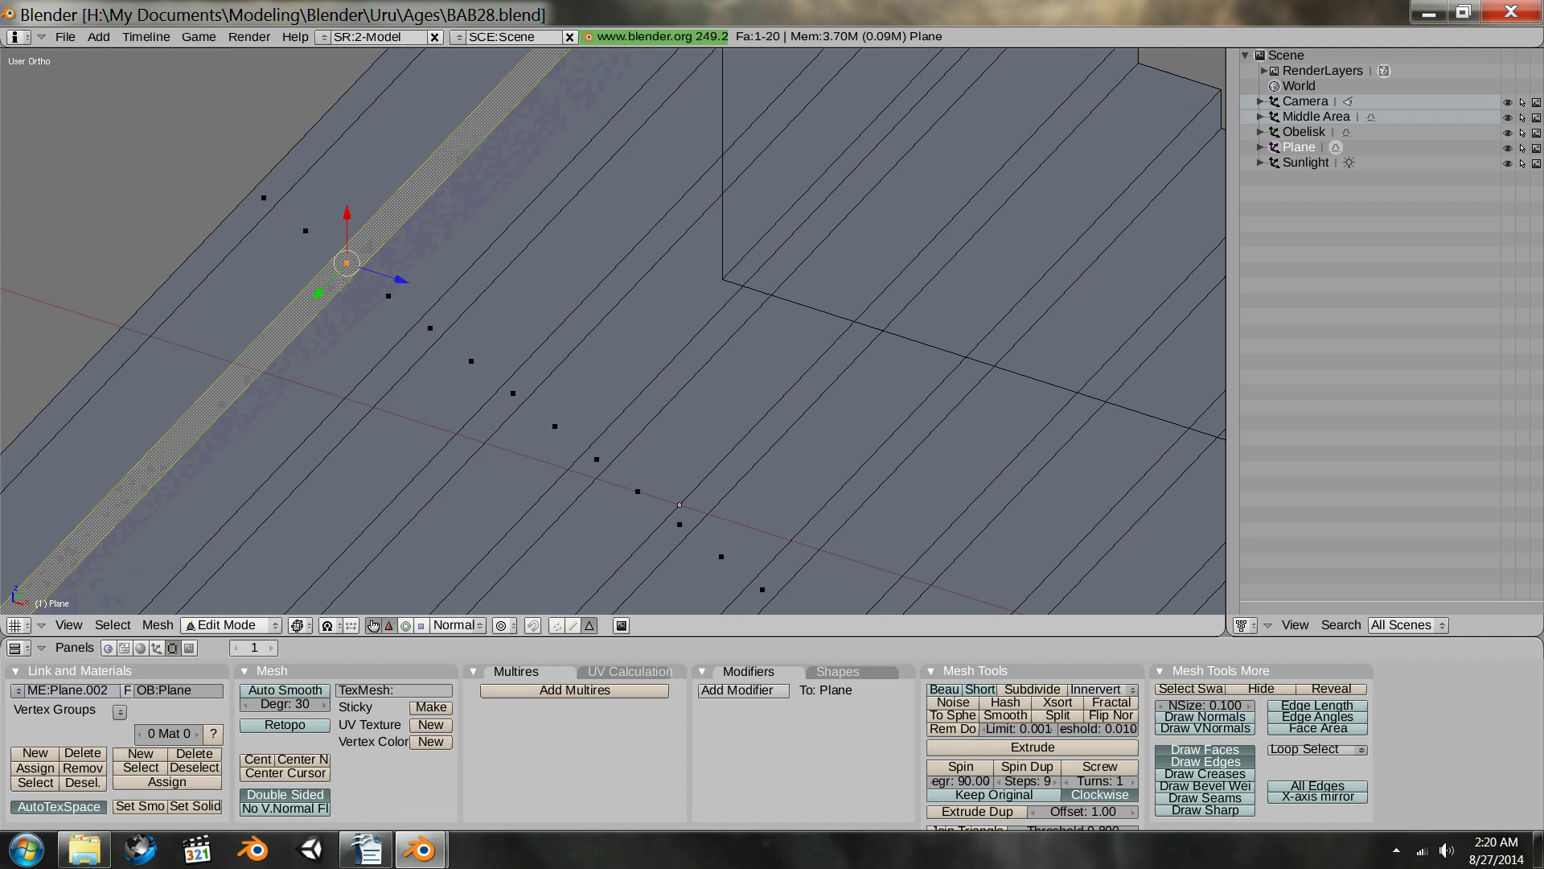
pyautogui.rightClick(389, 312)
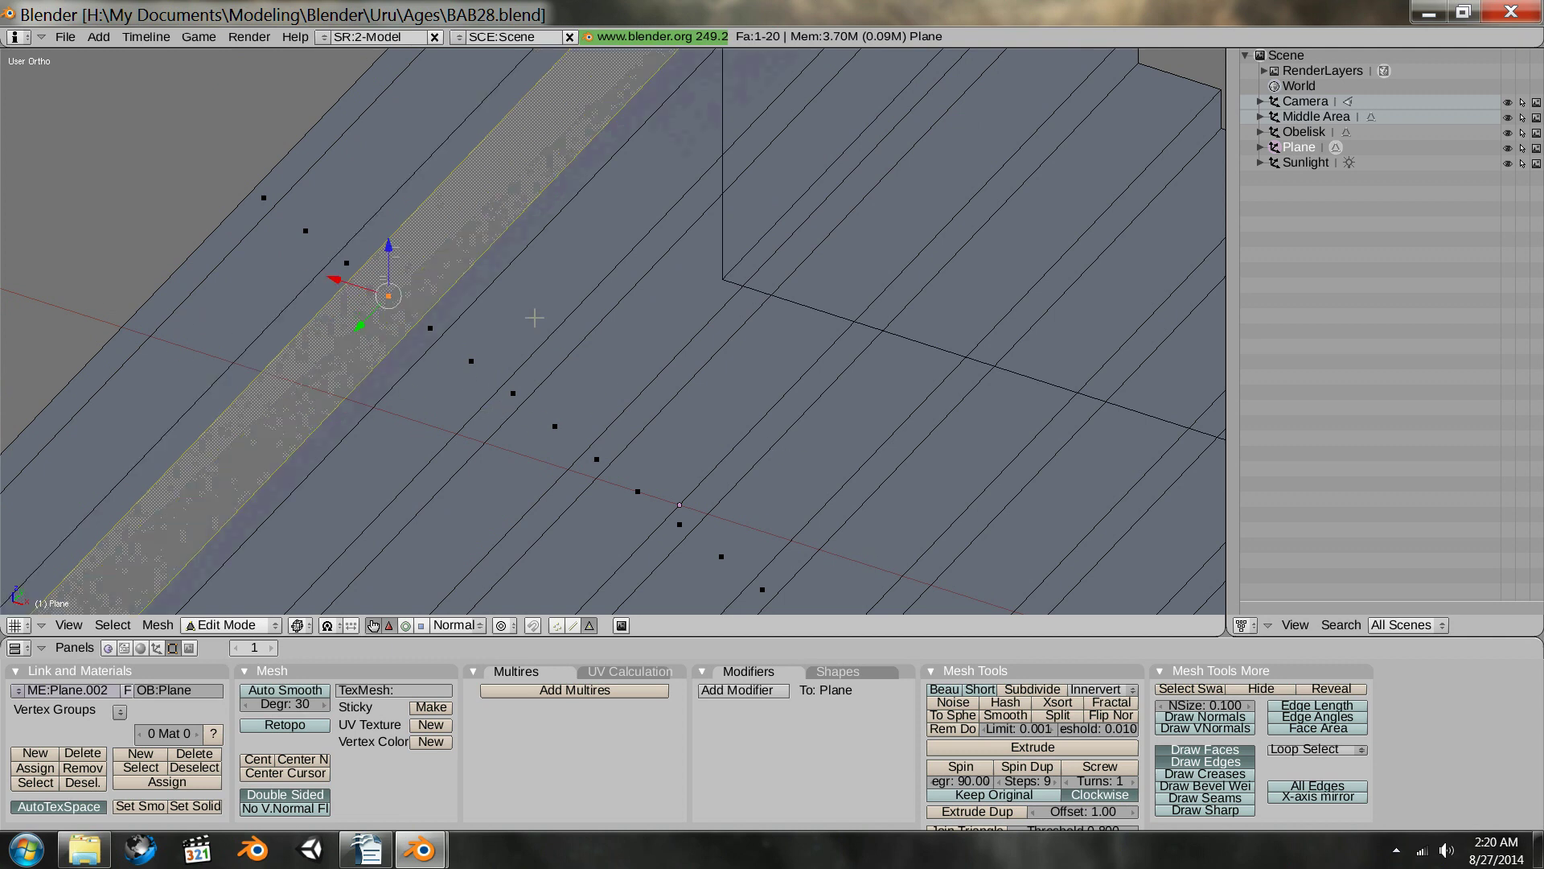
pyautogui.rightClick(429, 342)
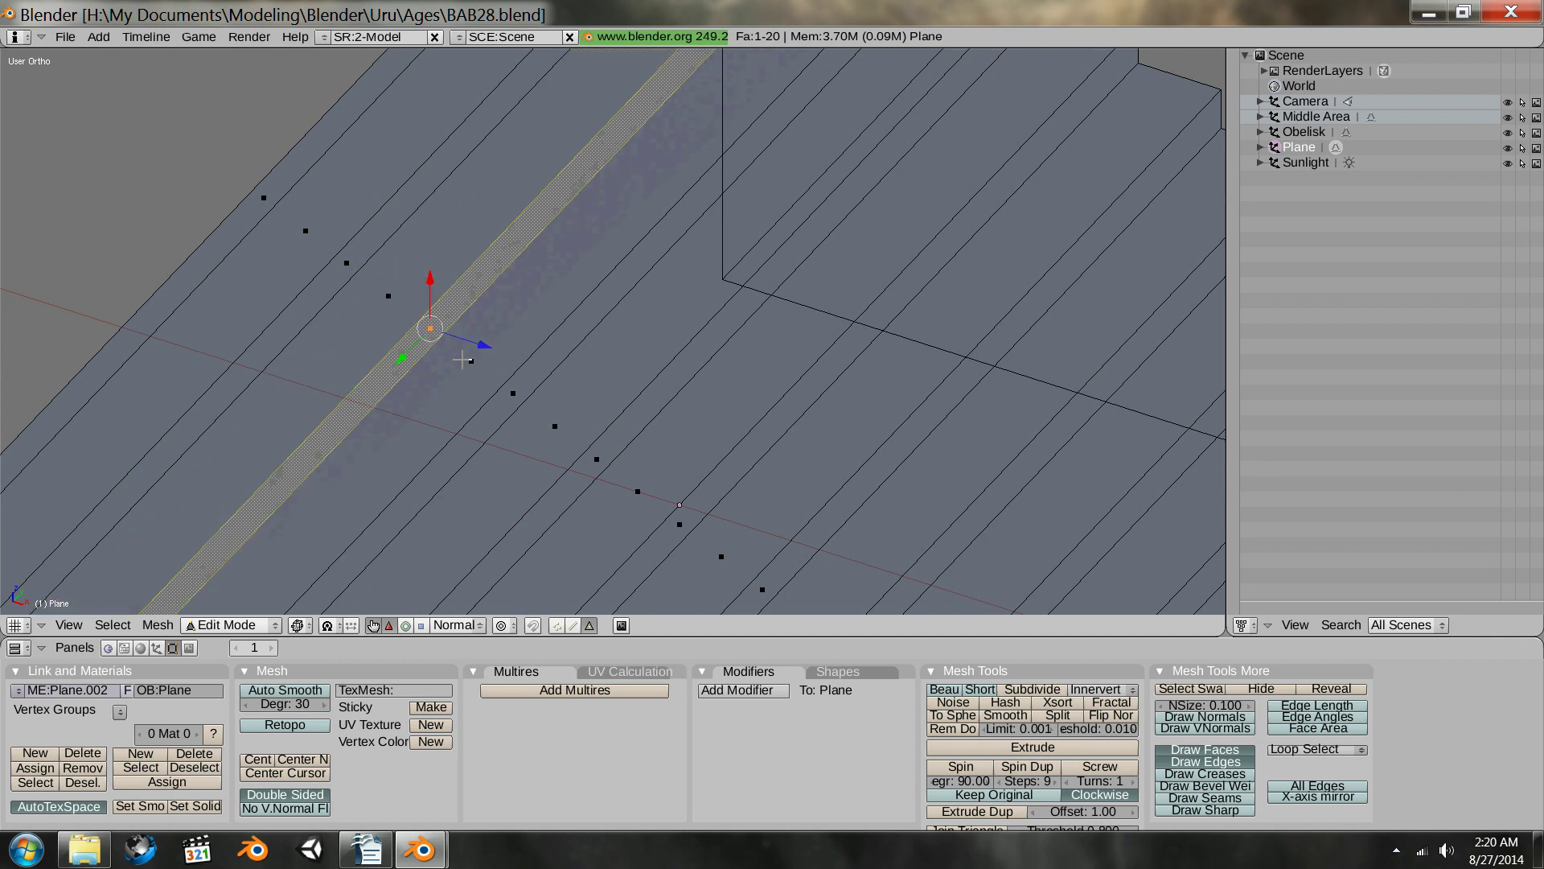
pyautogui.rightClick(464, 359)
pyautogui.rightClick(523, 403)
pyautogui.rightClick(561, 434)
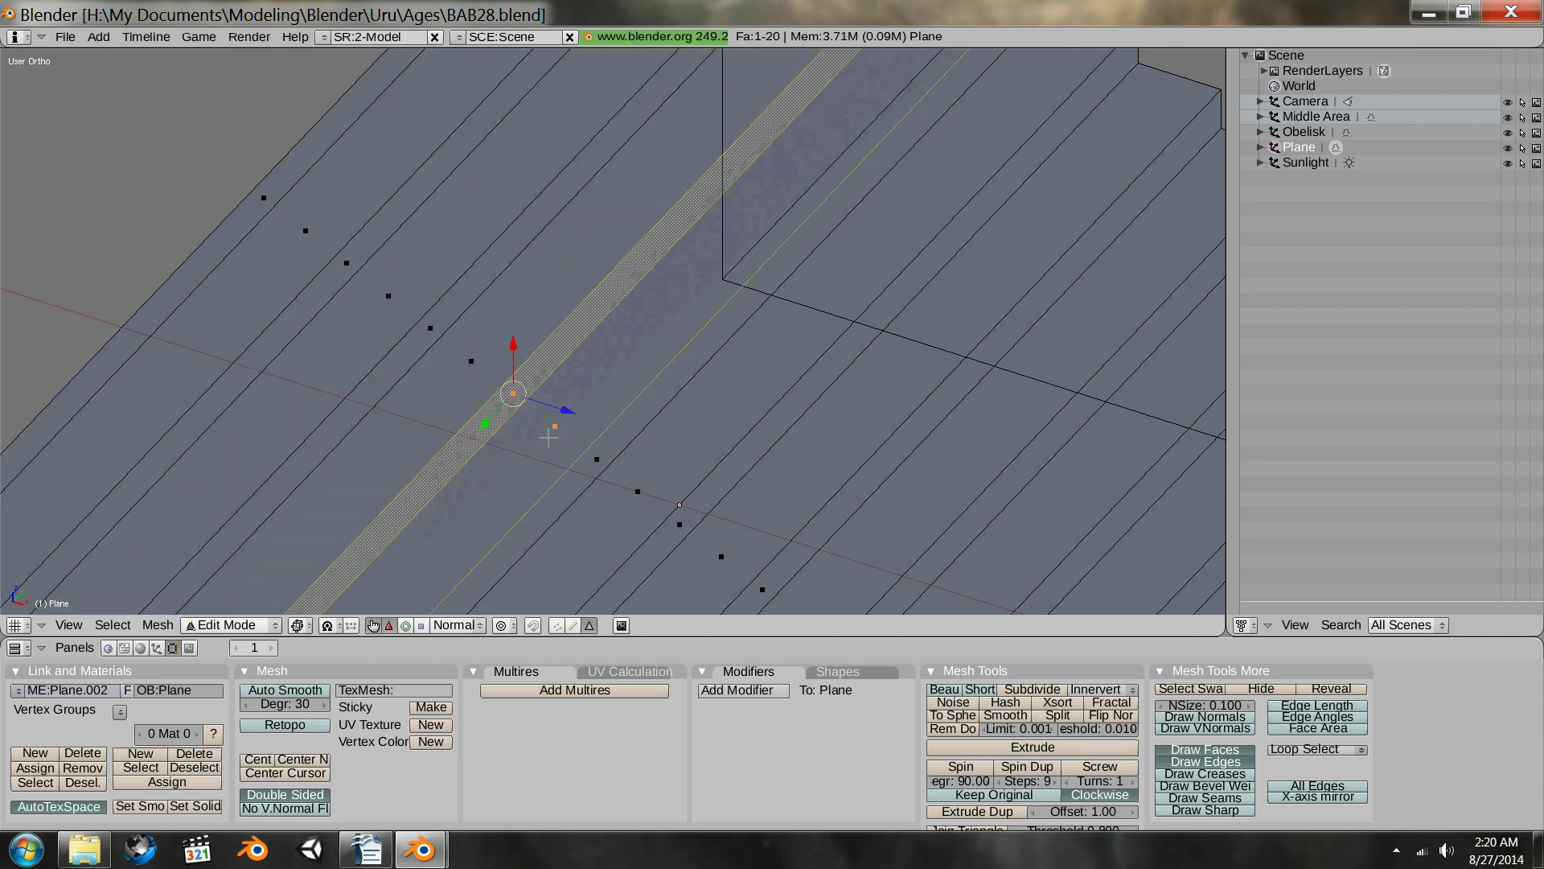
pyautogui.rightClick(609, 464)
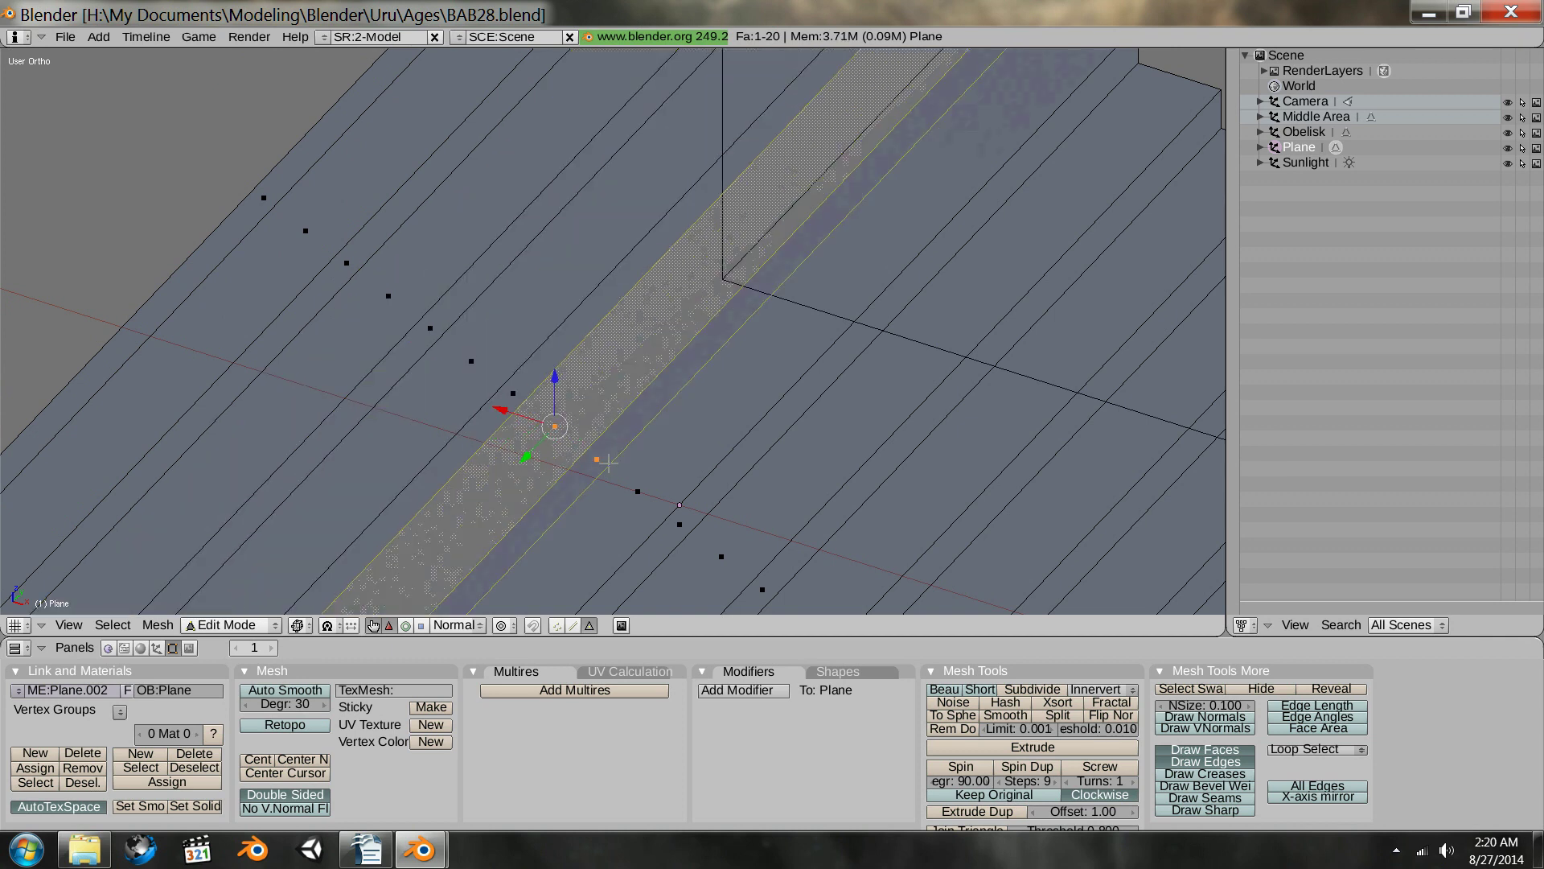
pyautogui.rightClick(650, 490)
pyautogui.rightClick(696, 532)
pyautogui.rightClick(728, 553)
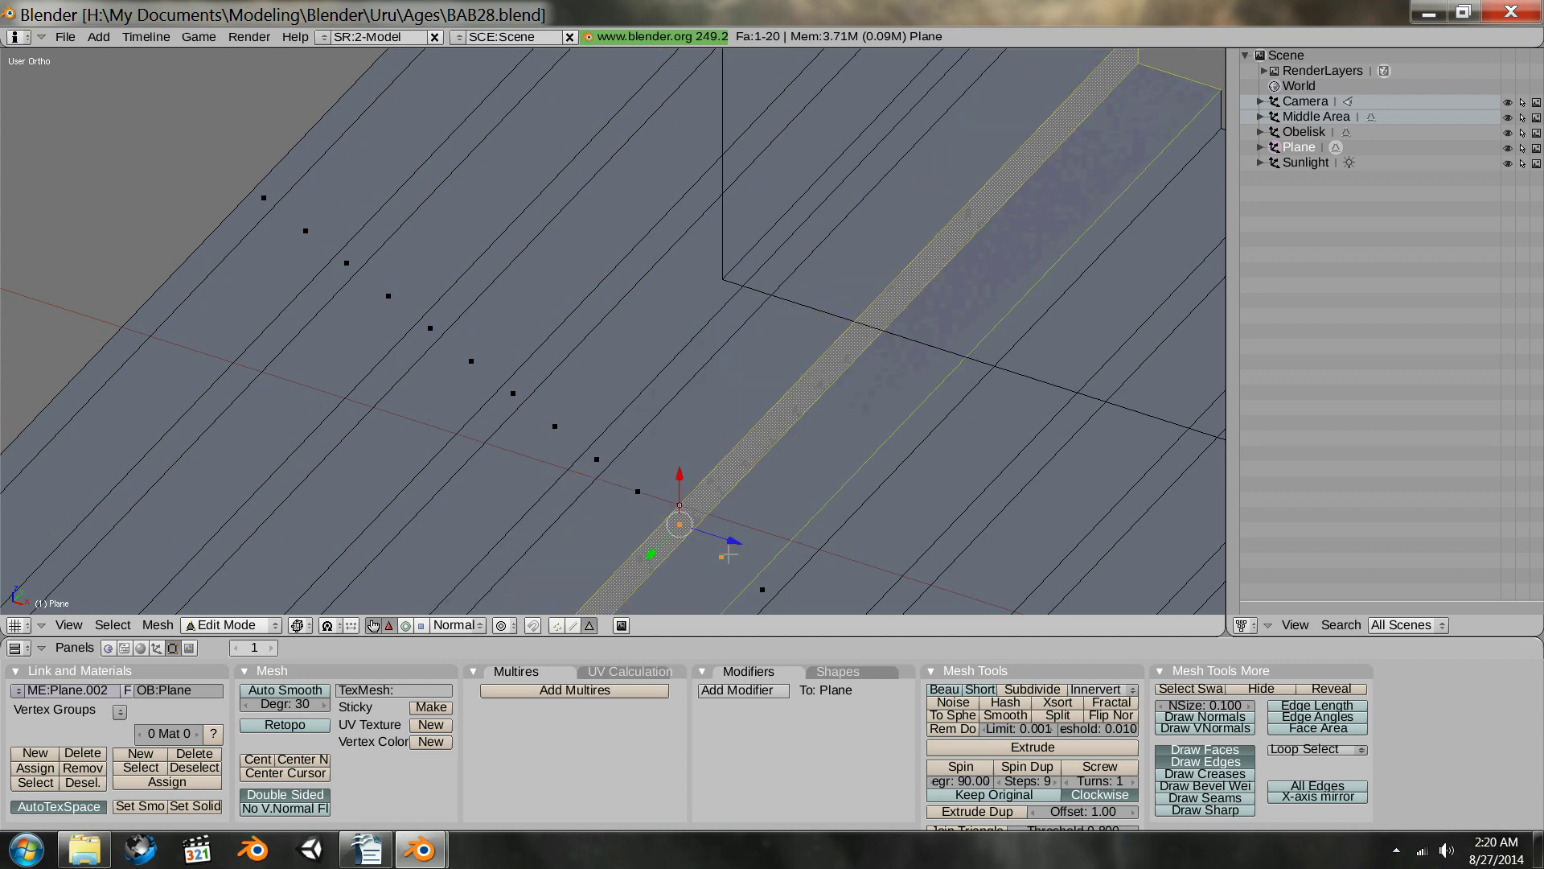
pyautogui.keyDown('shift'); pyautogui.moveTo(852, 541); pyautogui.dragTo(603, 342, button='middle'); pyautogui.keyUp('shift')
pyautogui.rightClick(520, 388)
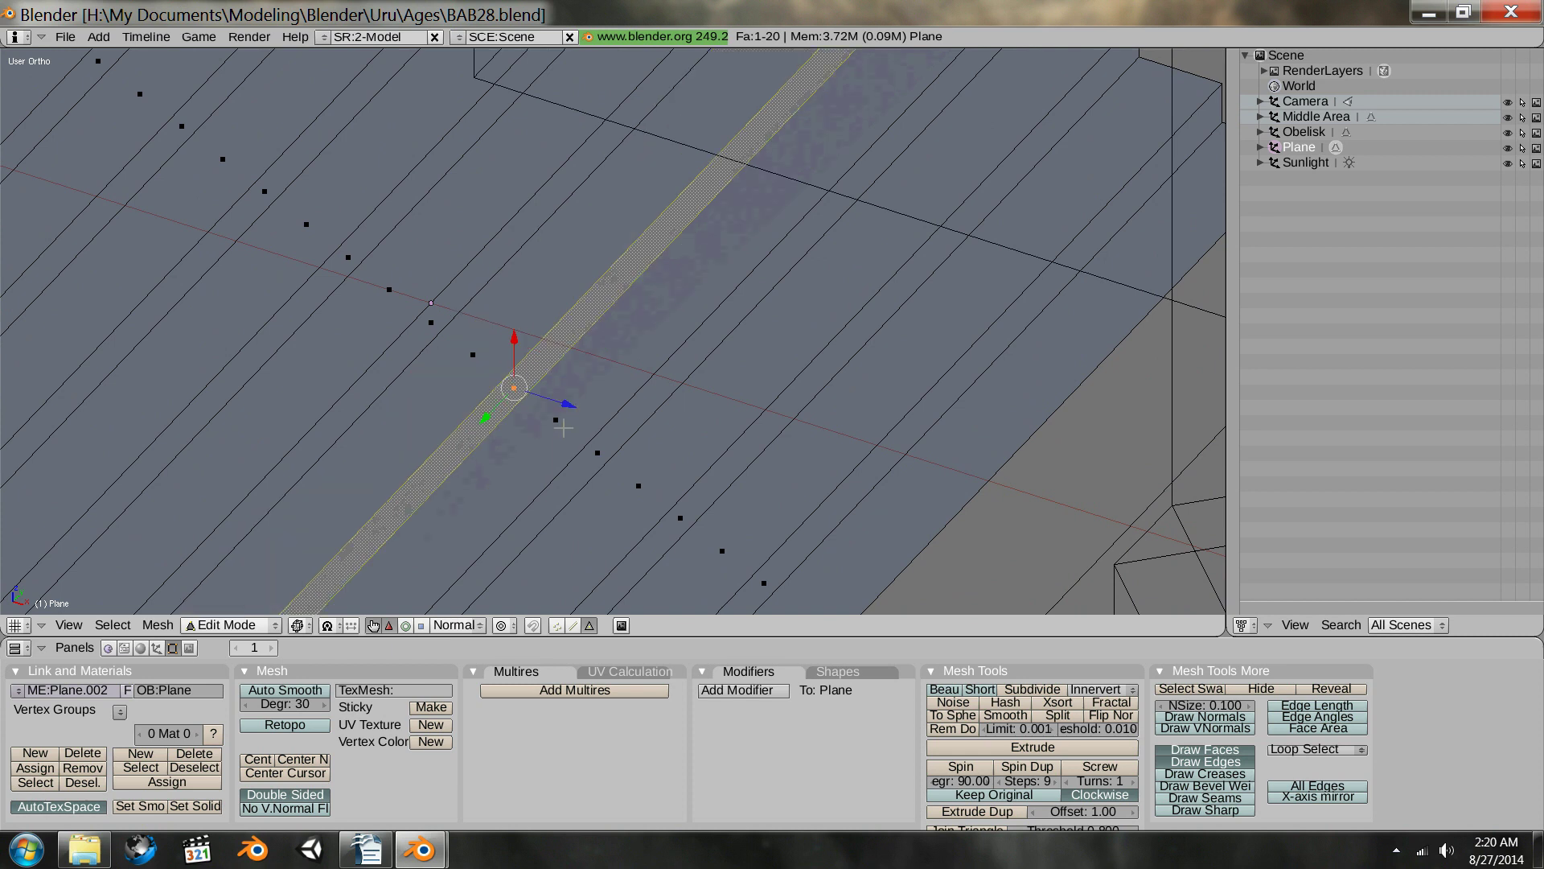
pyautogui.rightClick(588, 436)
pyautogui.rightClick(601, 456)
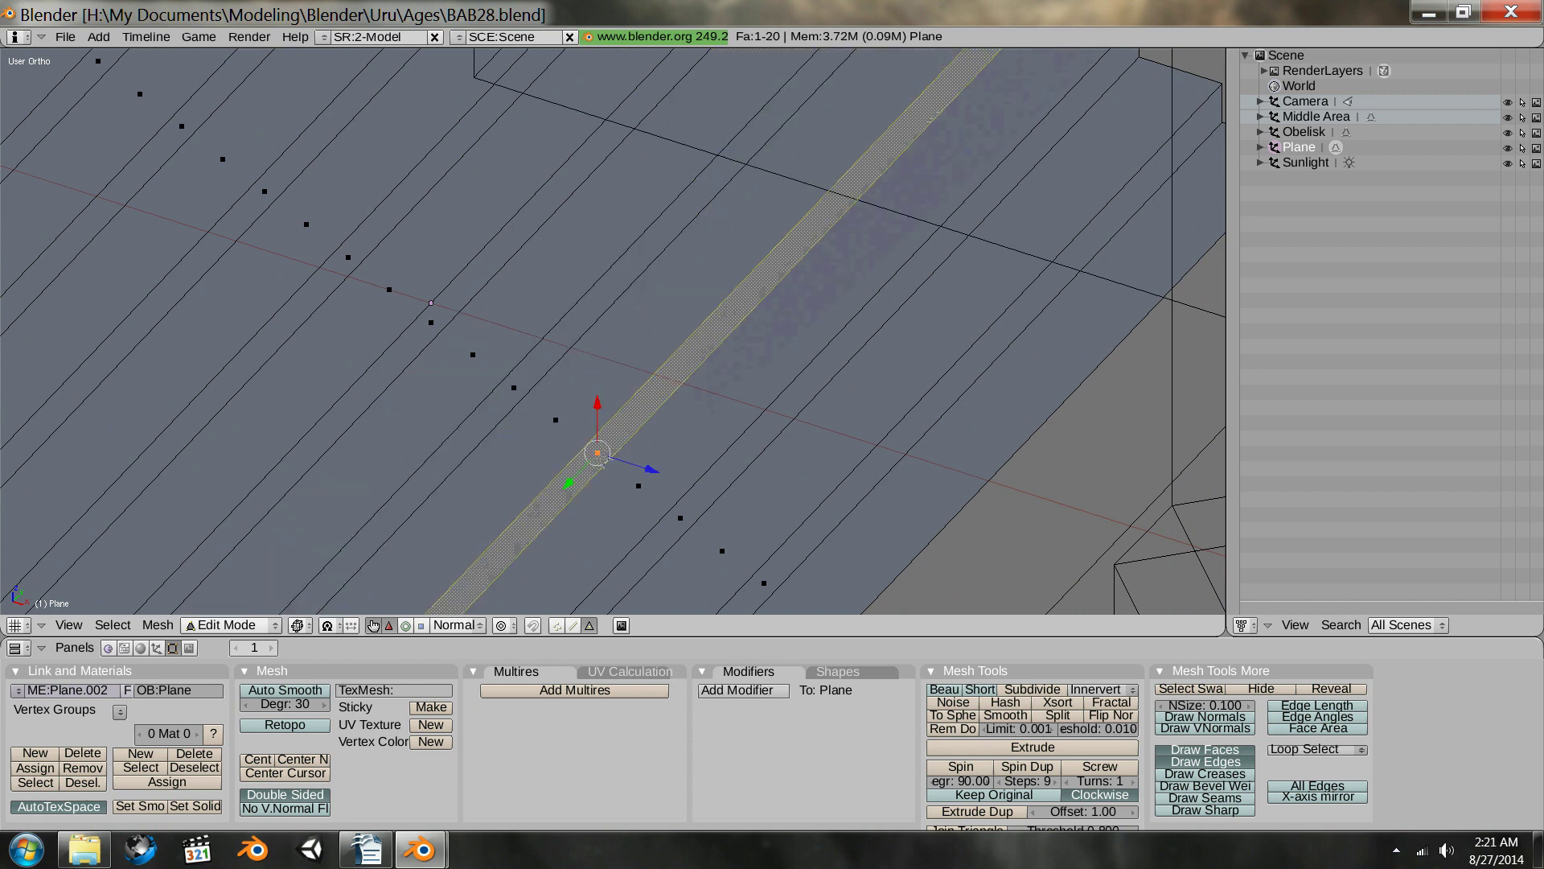
pyautogui.rightClick(659, 487)
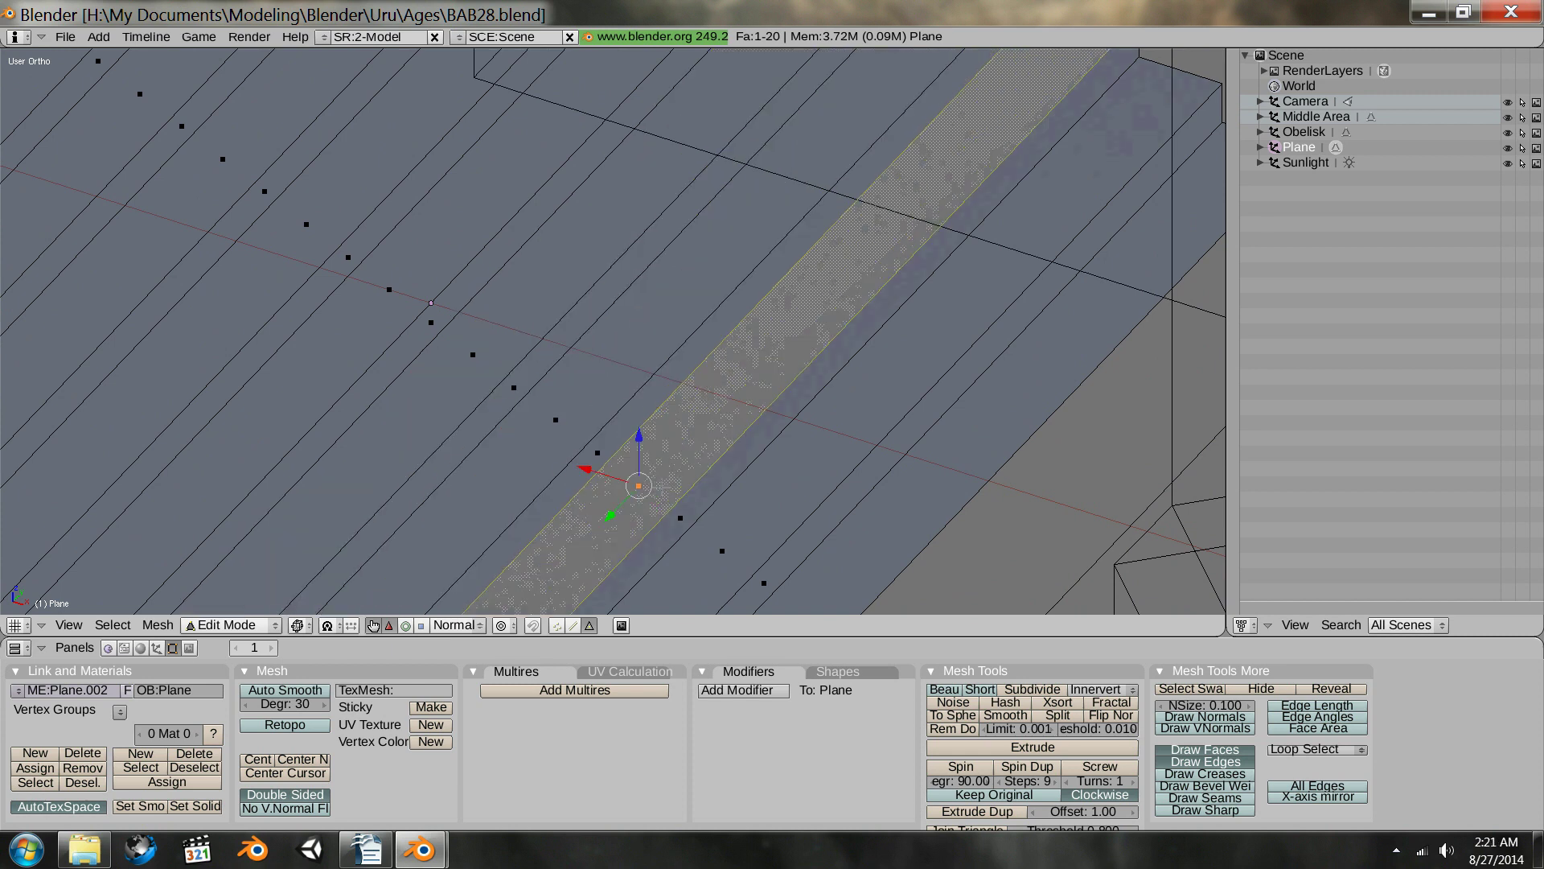
pyautogui.rightClick(698, 513)
pyautogui.rightClick(744, 555)
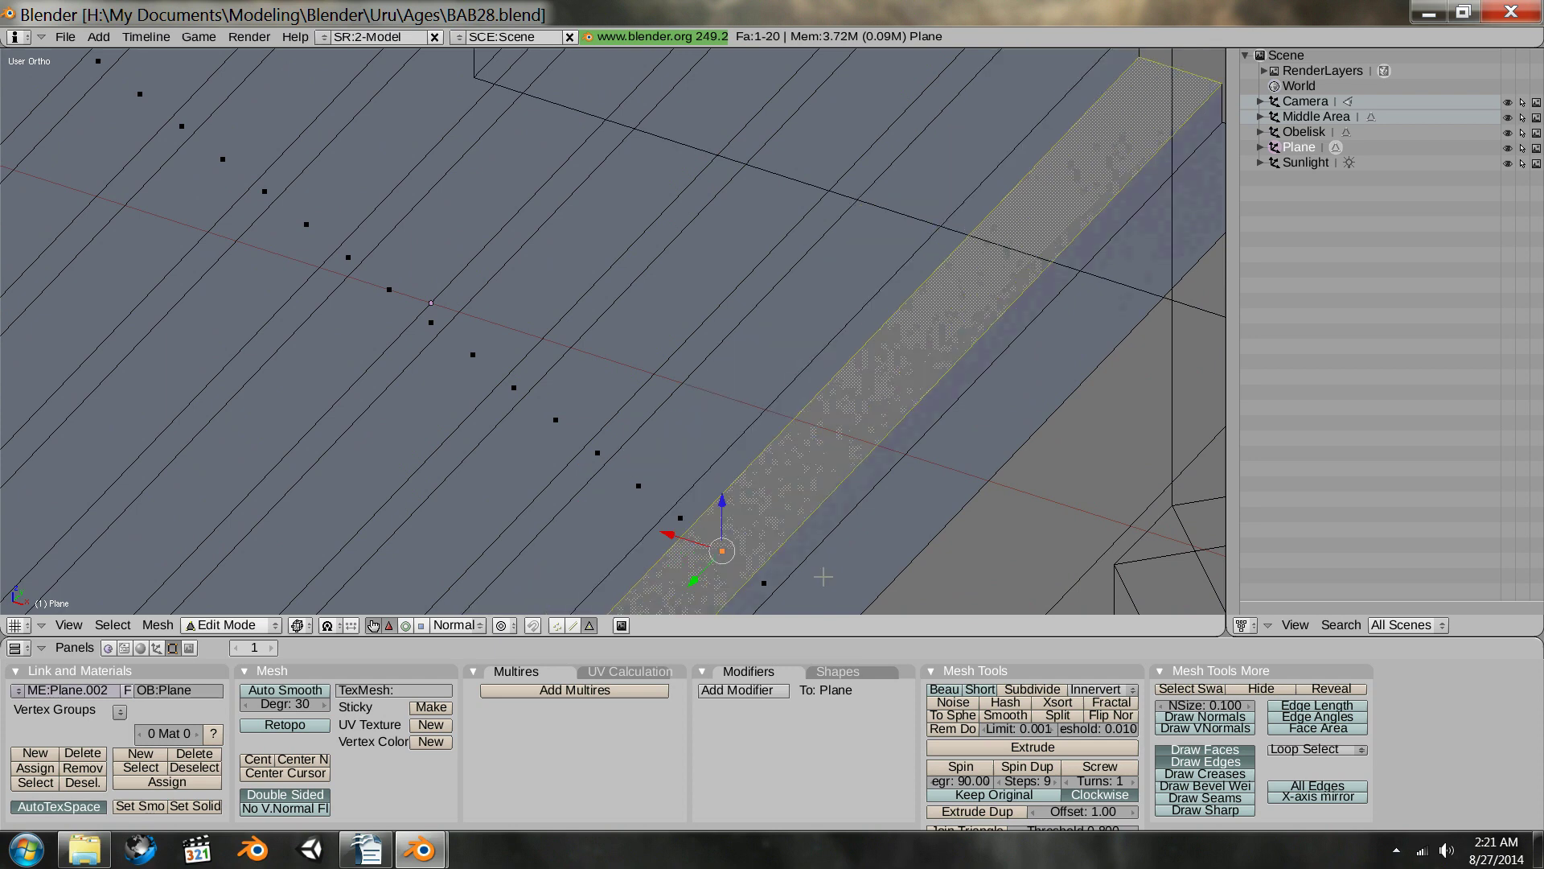
pyautogui.rightClick(780, 566)
pyautogui.keyDown('shift'); pyautogui.moveTo(825, 591); pyautogui.dragTo(765, 435, button='middle'); pyautogui.keyUp('shift')
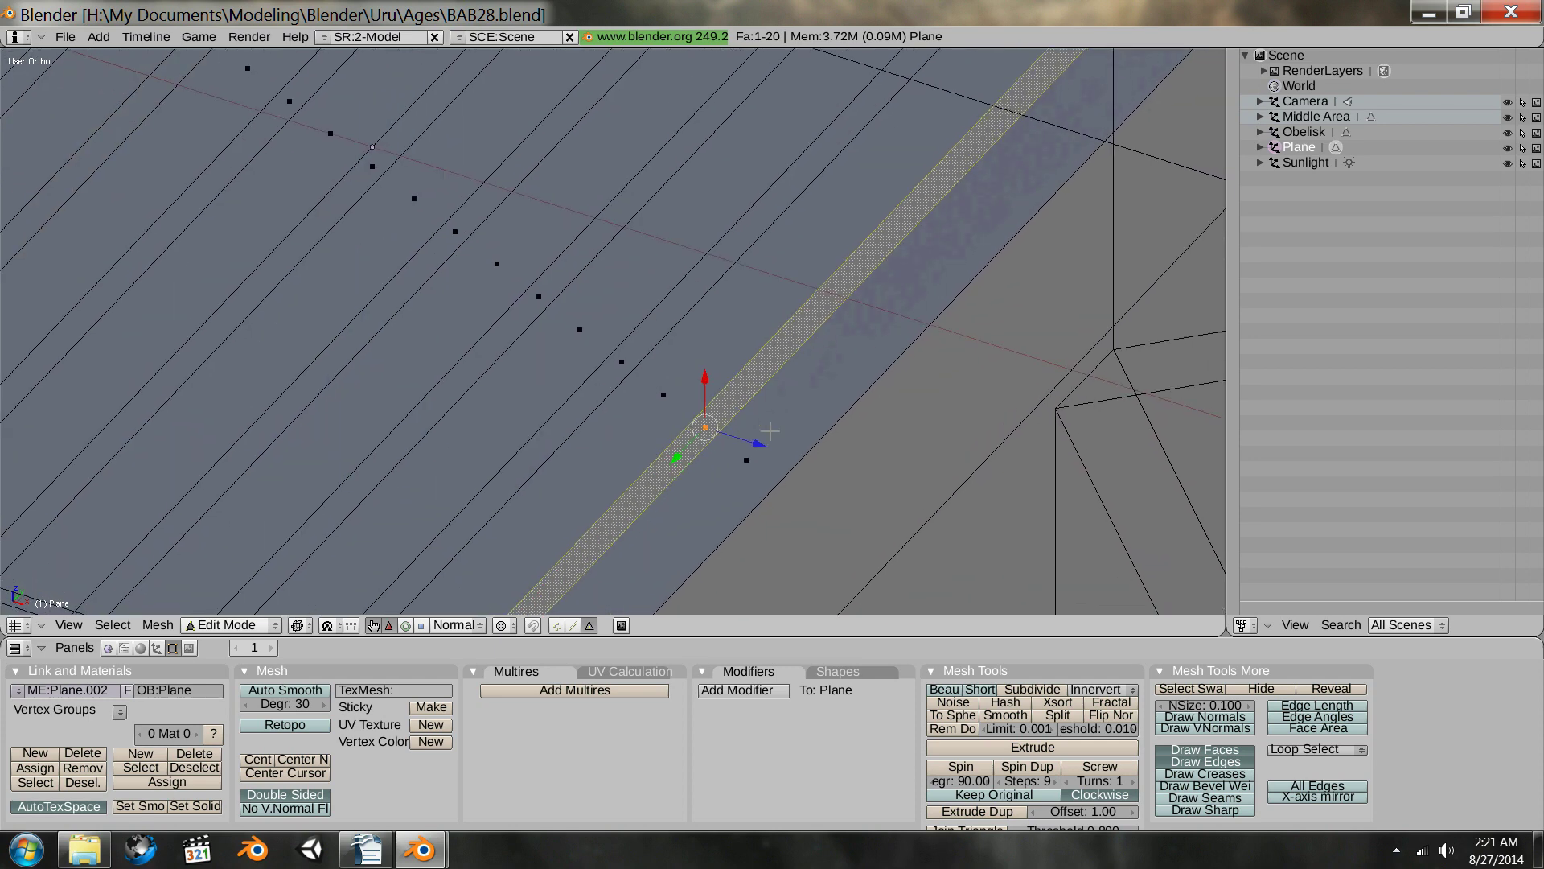
pyautogui.rightClick(741, 474)
# - Set the transform orientation to Global and the pivot point to the 3D Cursor
pyautogui.scroll(-6, 737, 507)
pyautogui.moveTo(680, 414); pyautogui.dragTo(651, 386, button='middle')
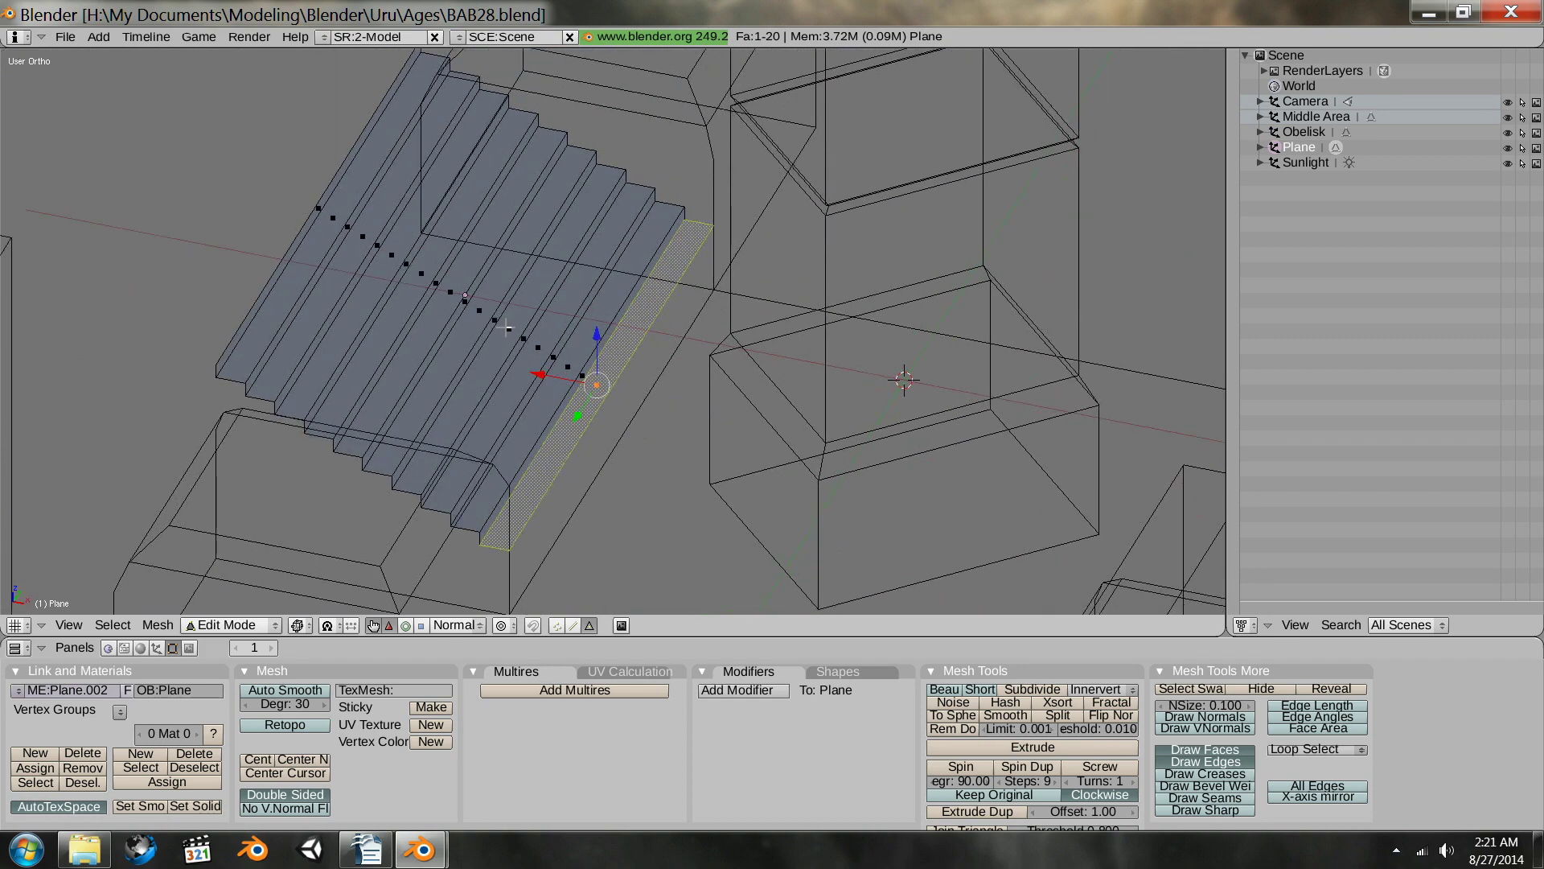
pyautogui.click(456, 625)
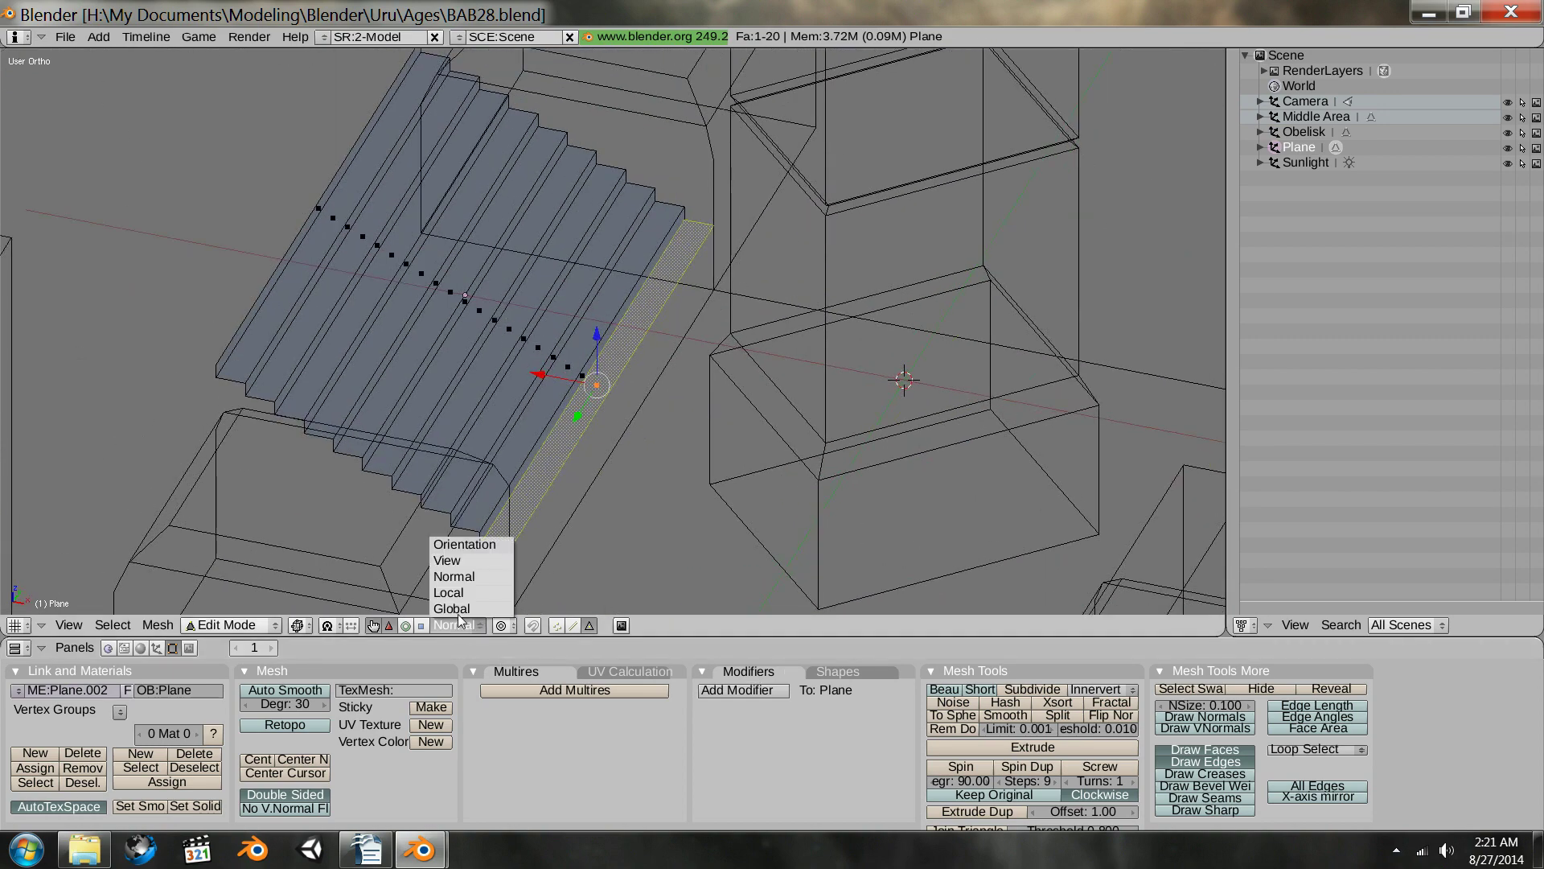
pyautogui.click(452, 608)
pyautogui.click(327, 626)
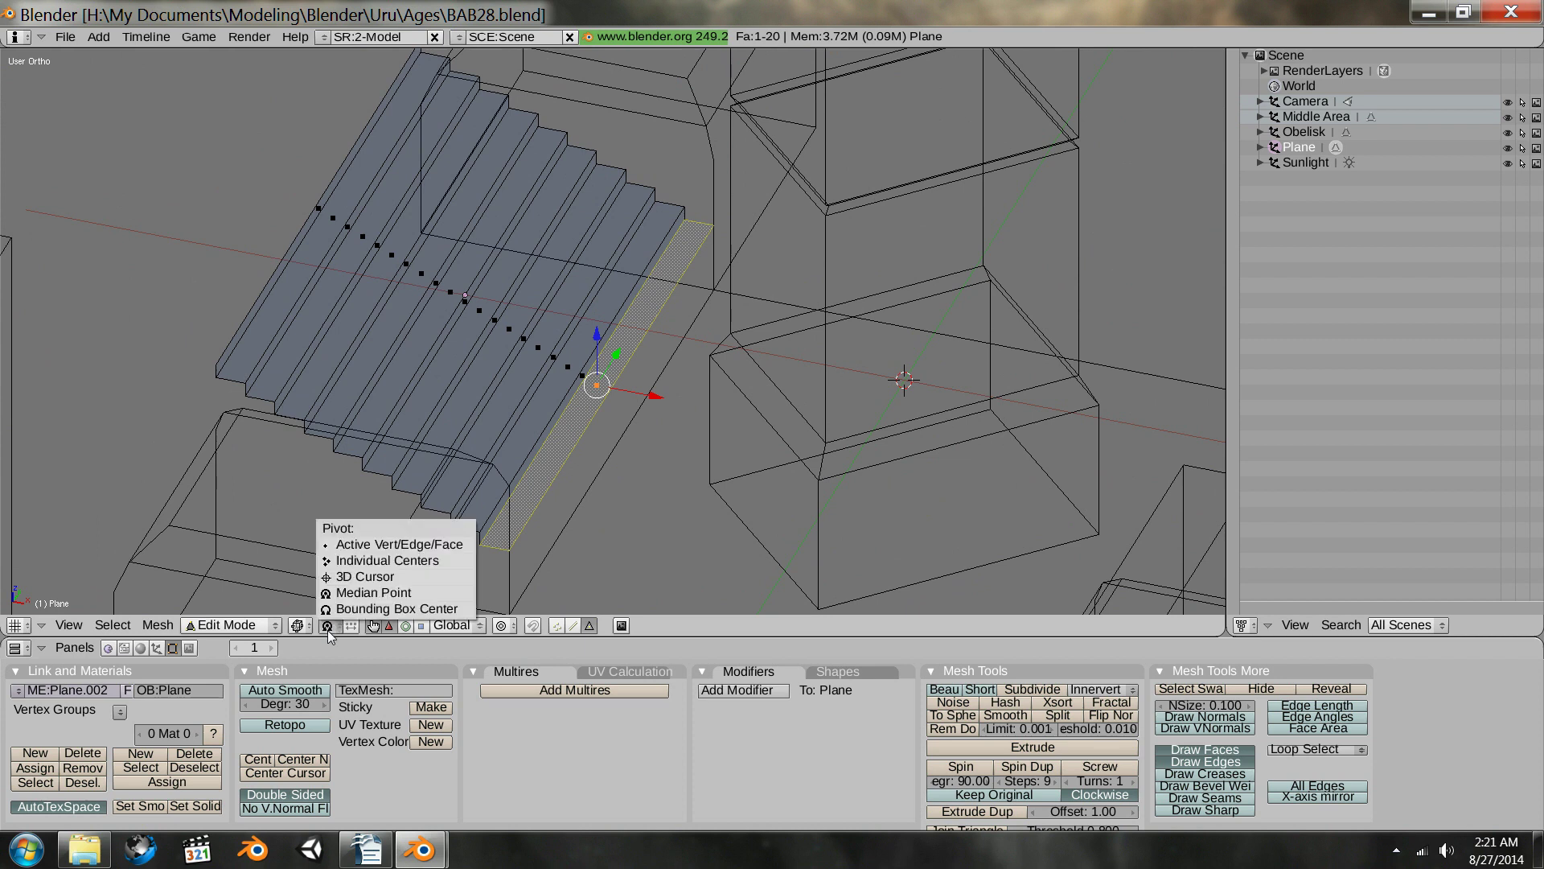
pyautogui.click(346, 576)
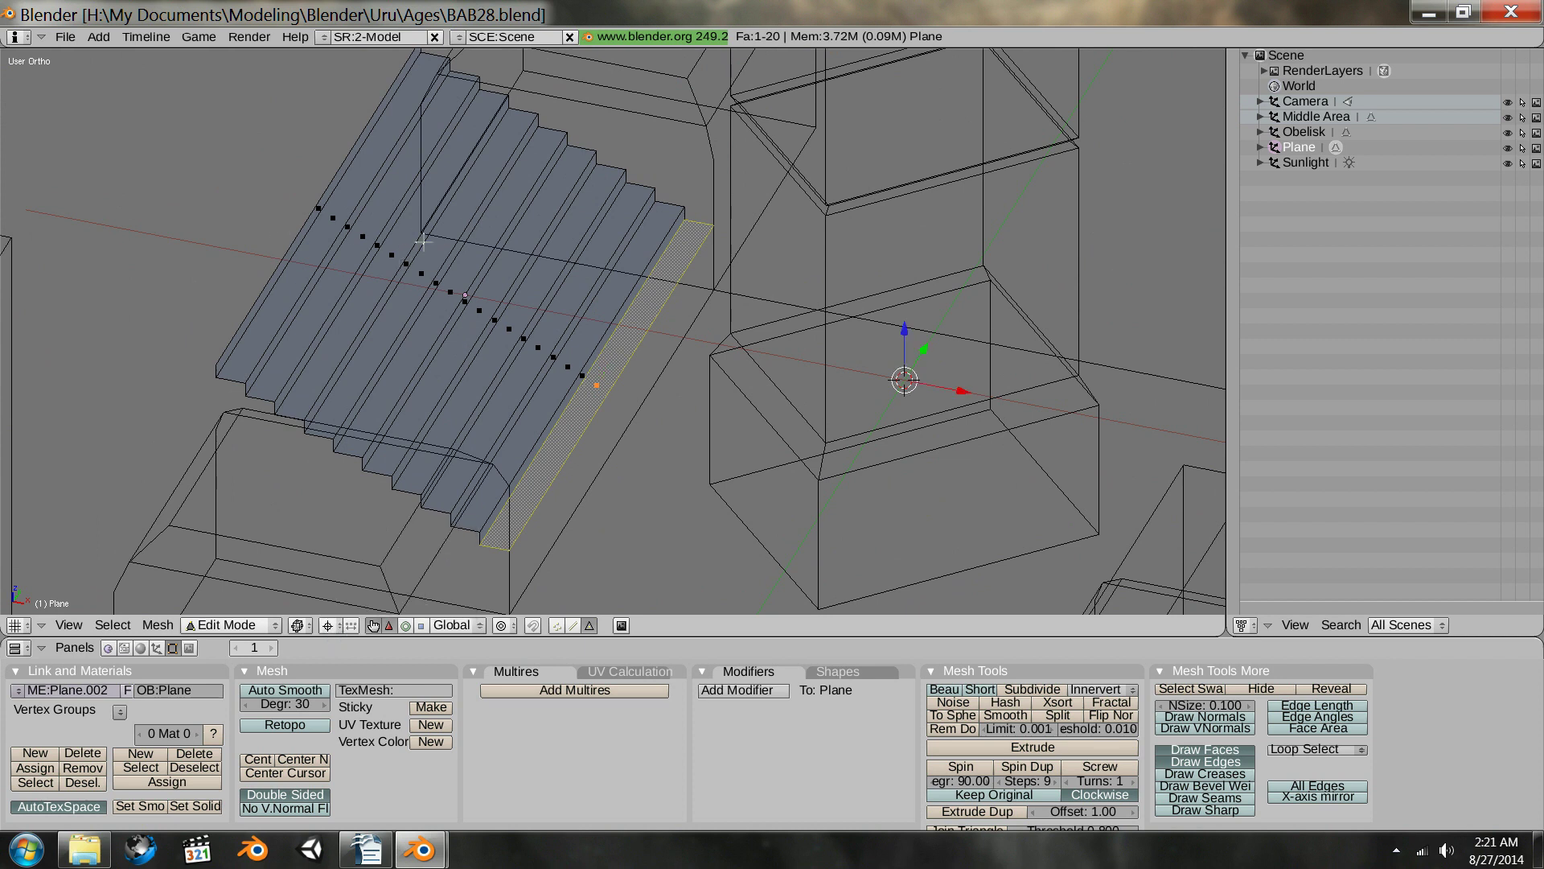
# - Duplicate the stairs in Object Mode and rotate the copy a quarter turn clockwise in top view, fitting it between the two upper corner blocks
pyautogui.press('KP_7')
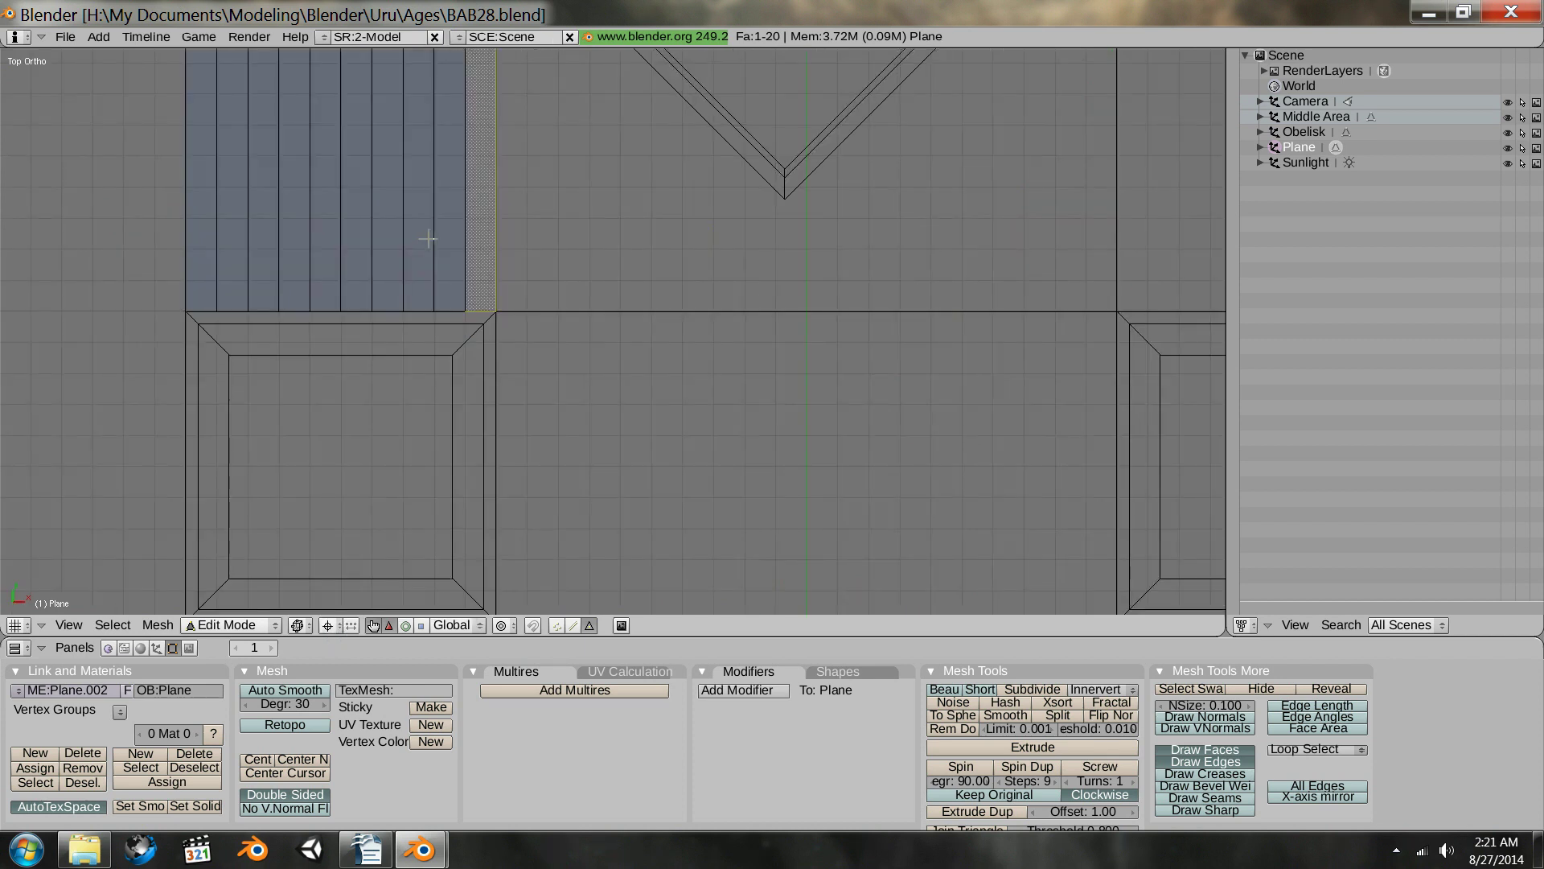
pyautogui.scroll(-7, 423, 241)
pyautogui.keyDown('shift'); pyautogui.moveTo(665, 175); pyautogui.dragTo(612, 363, button='middle'); pyautogui.keyUp('shift')
pyautogui.scroll(3, 612, 363)
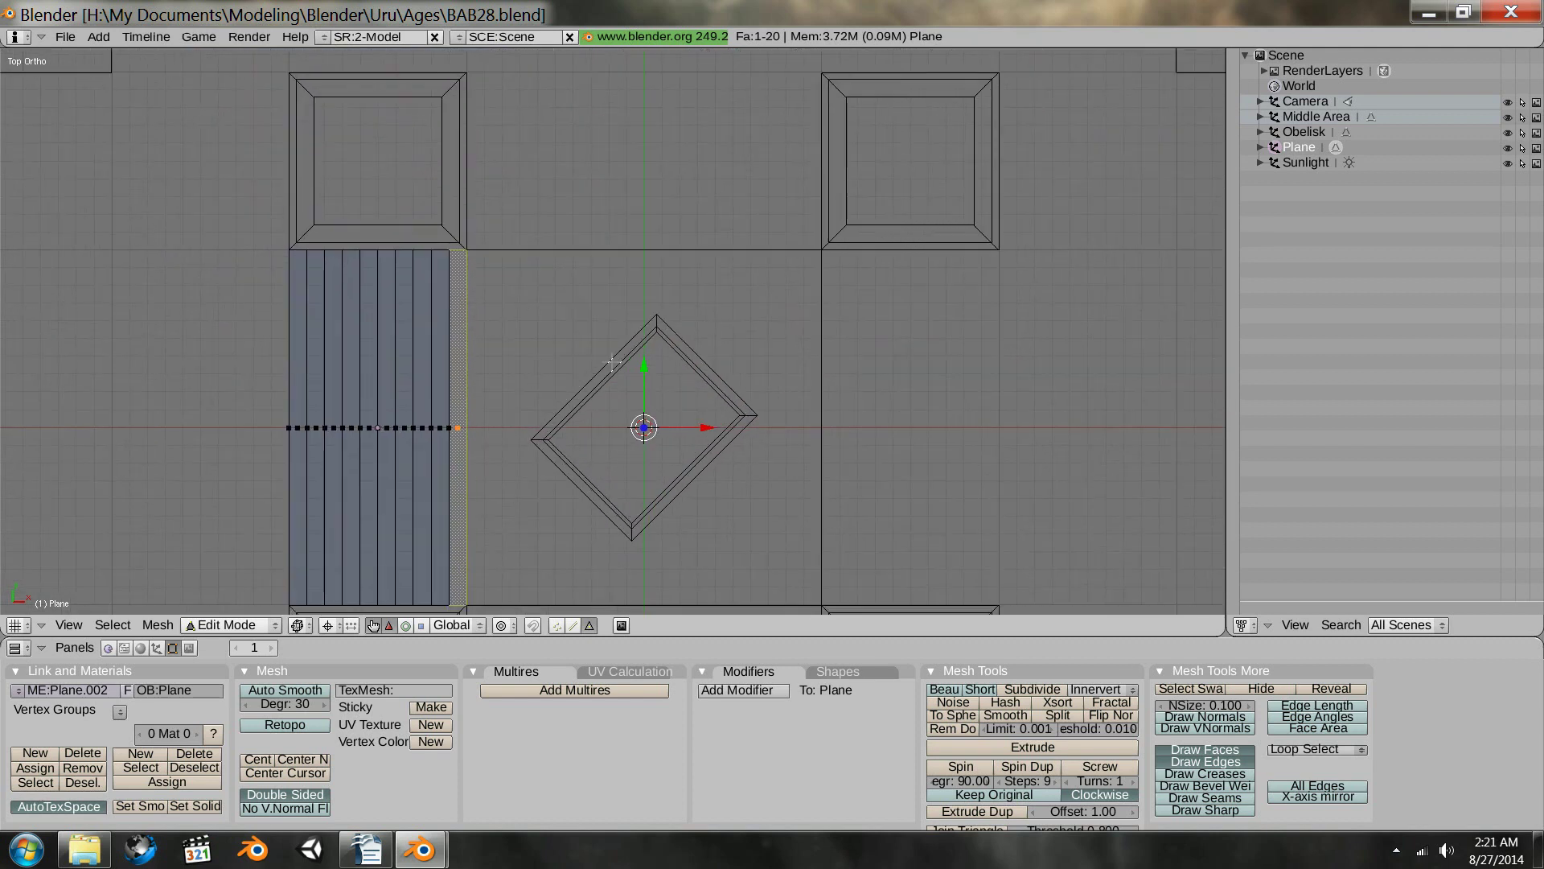
pyautogui.scroll(-1, 609, 366)
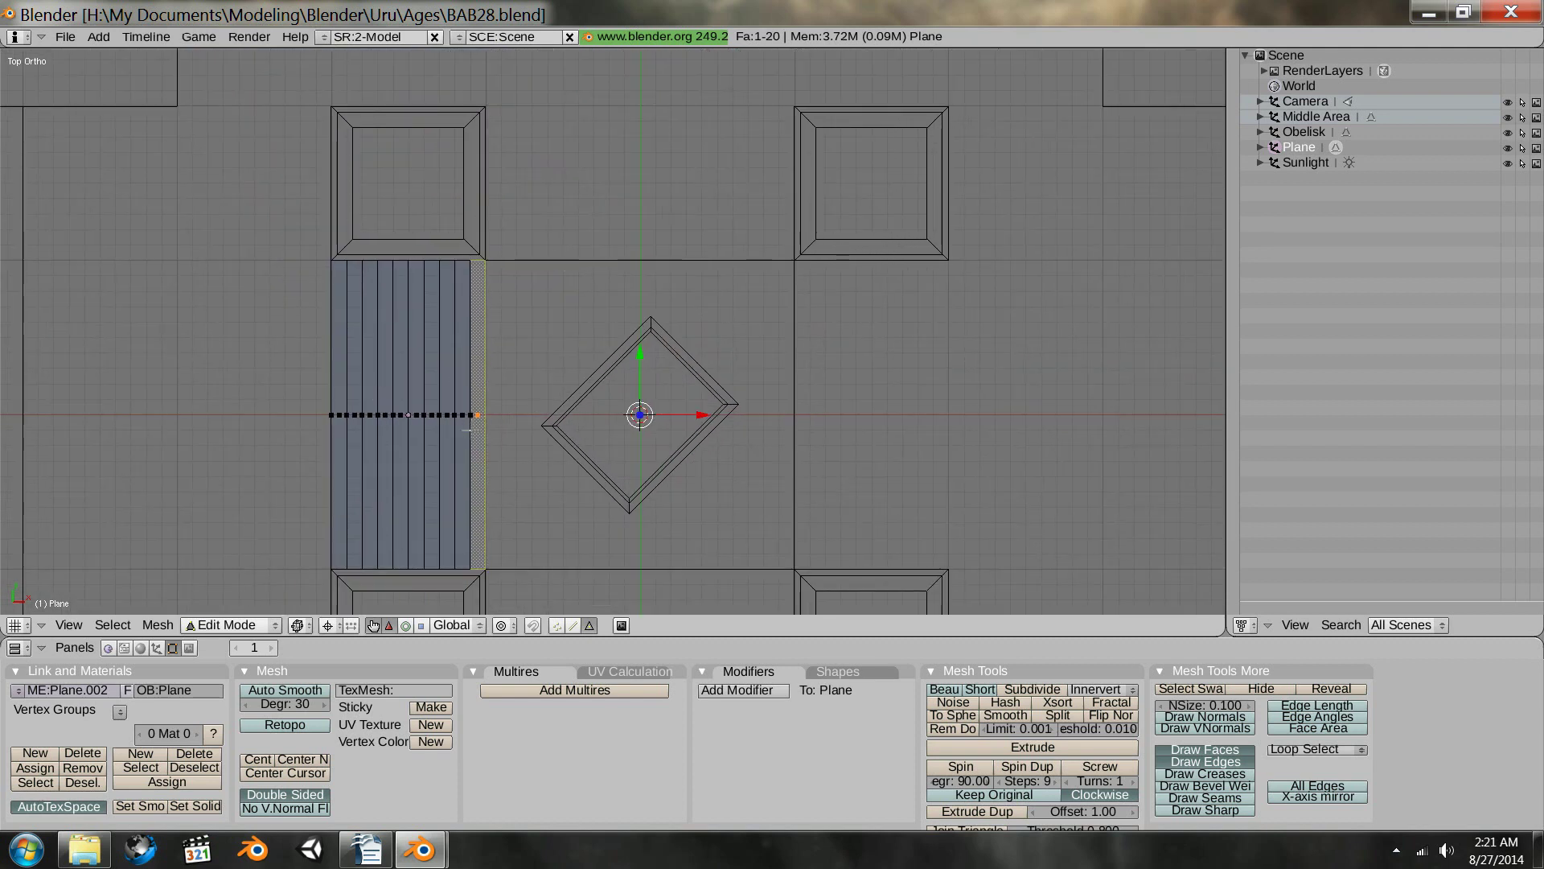
pyautogui.press('Tab')
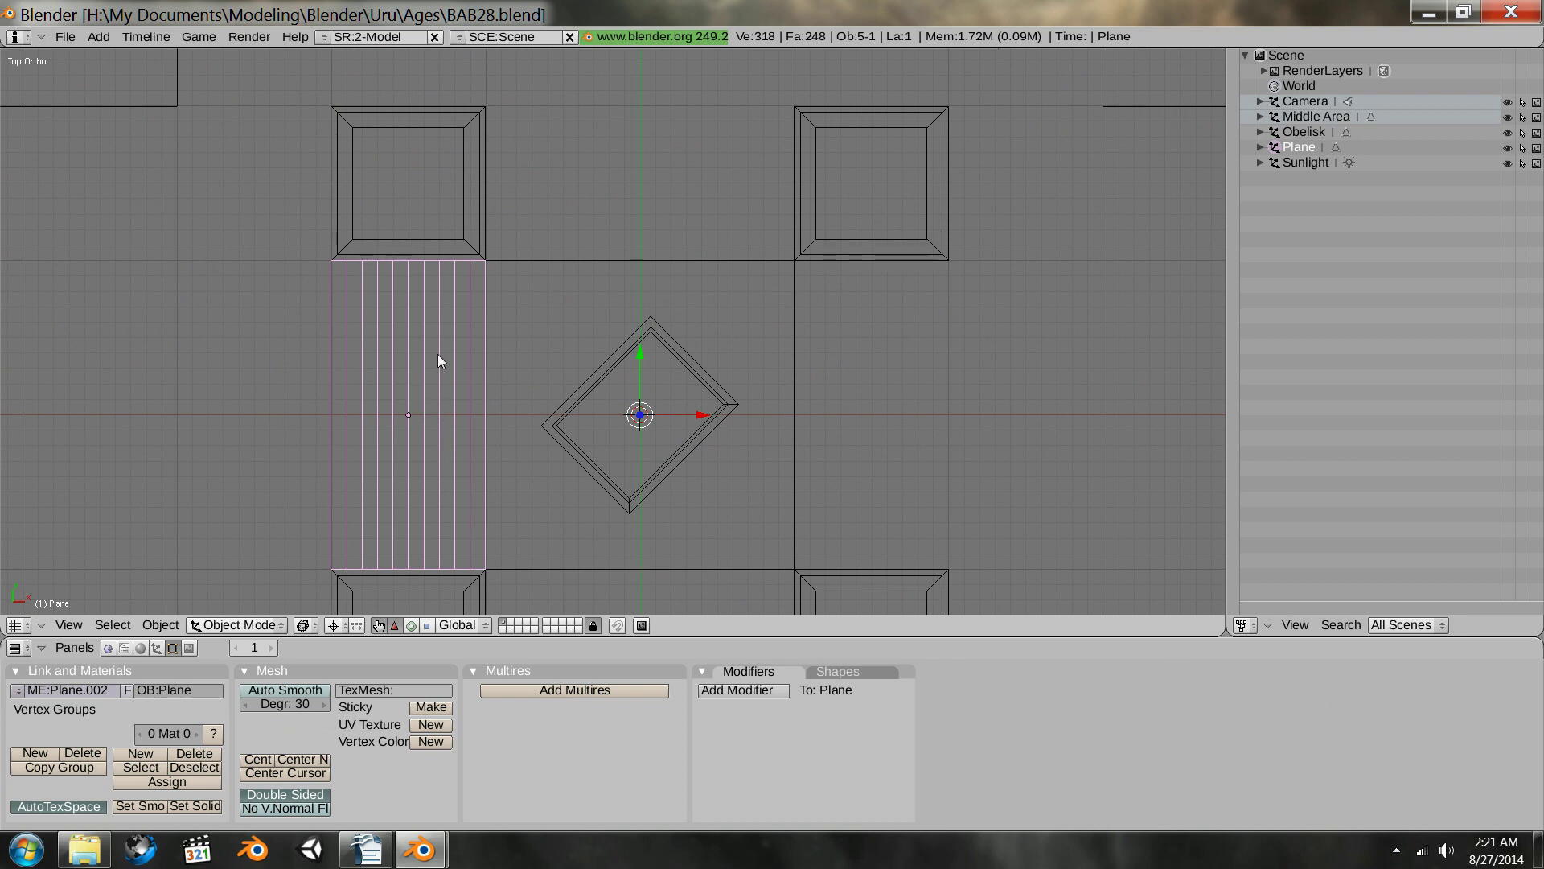
pyautogui.hotkey('shift', 'd')
pyautogui.press('r')
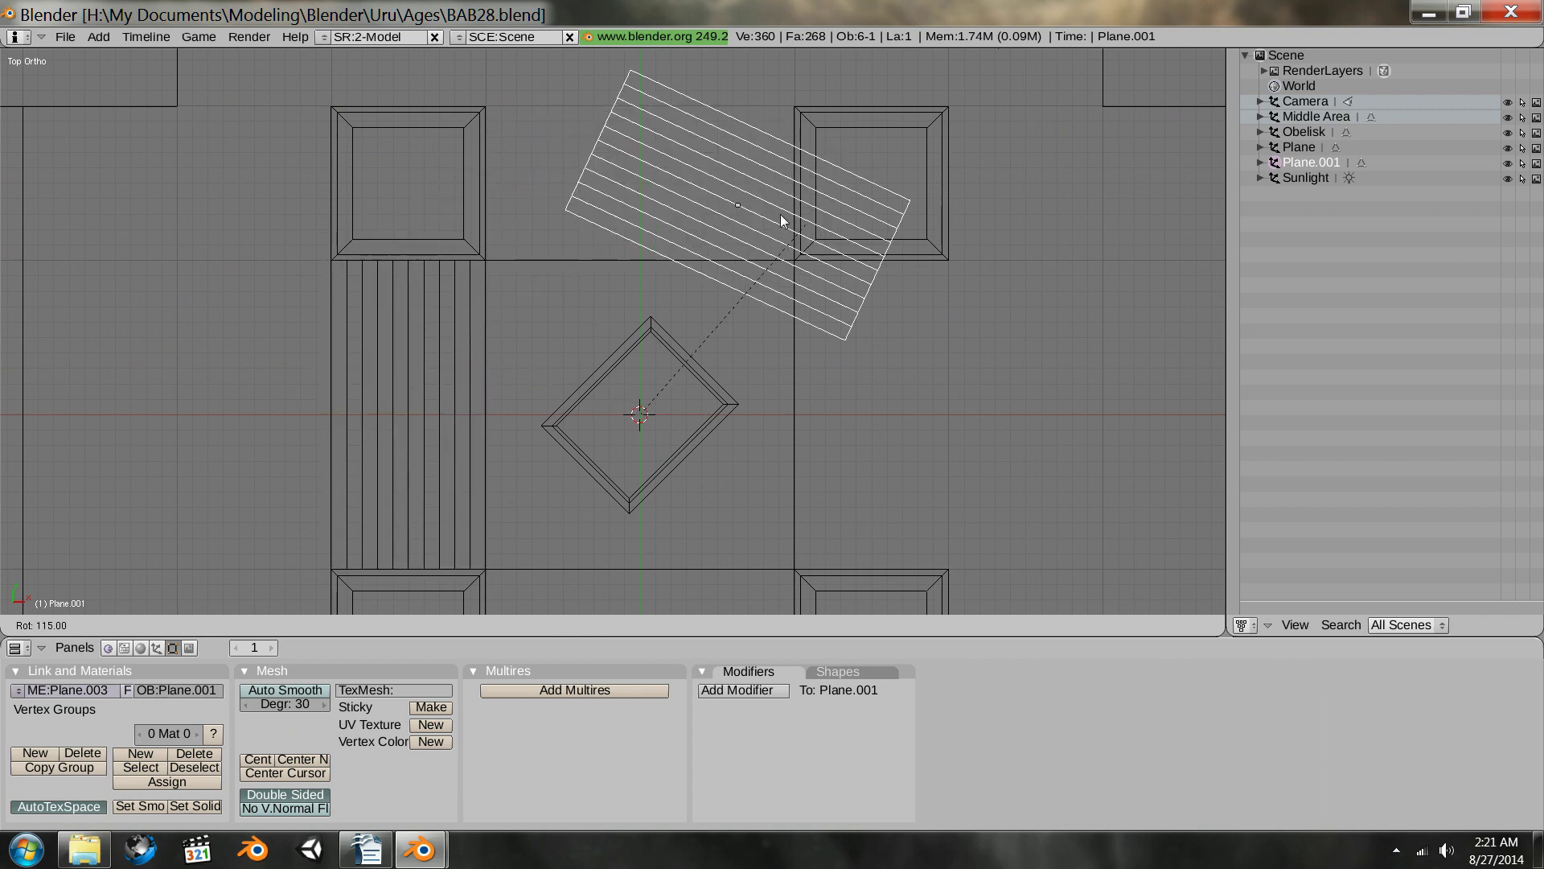
pyautogui.click(707, 193)
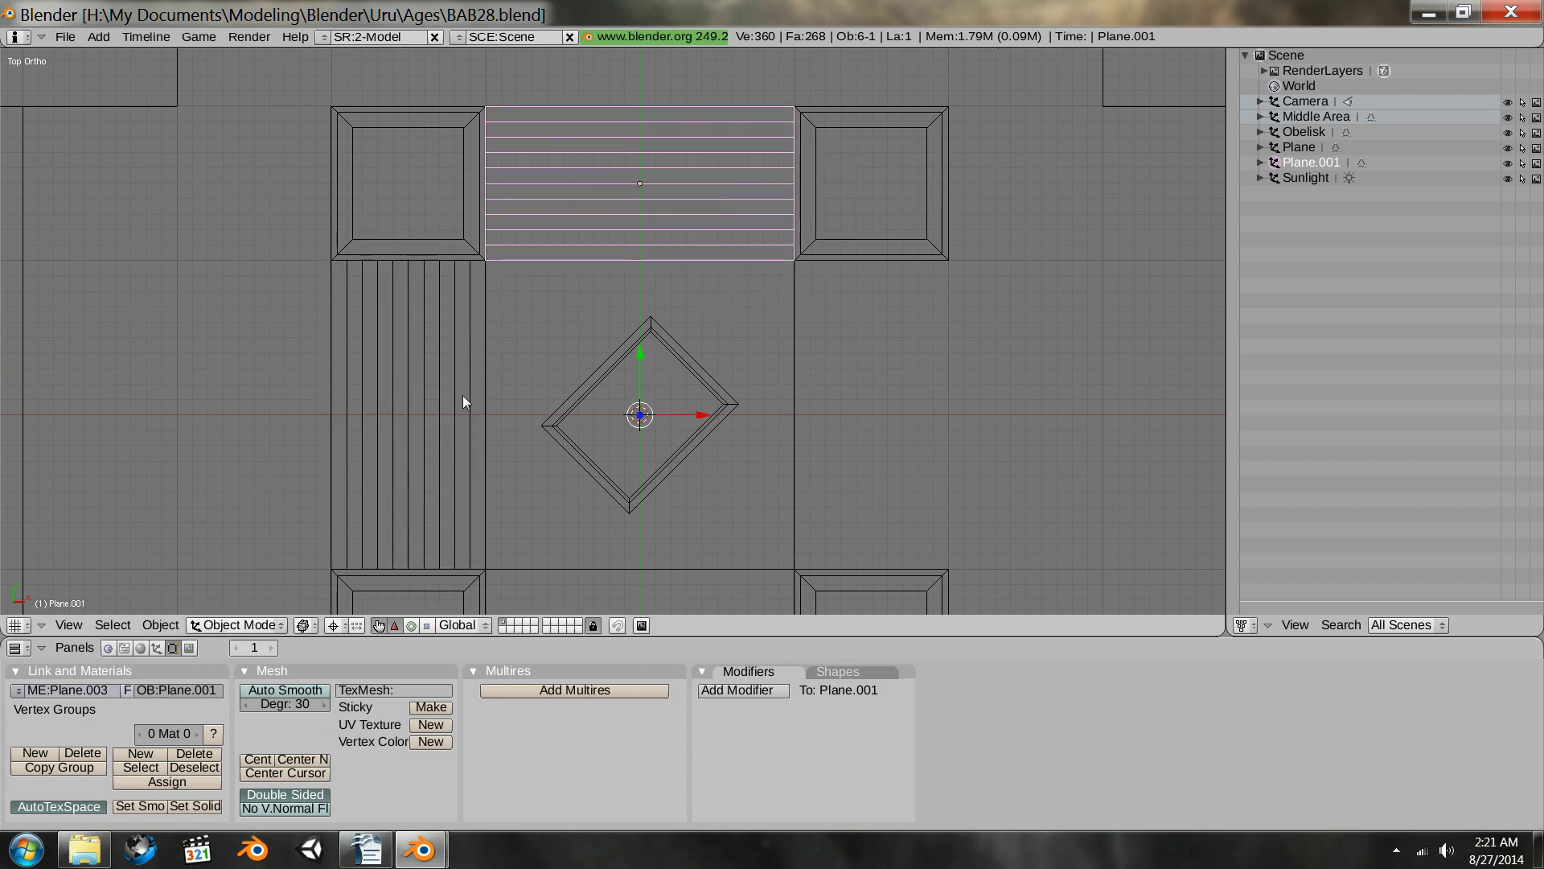
# - Duplicate both stairs together and rotate the copies a half turn around the centre in top view, filling the two remaining gaps
pyautogui.keyDown('shift'); pyautogui.rightClick(420, 408); pyautogui.keyUp('shift')
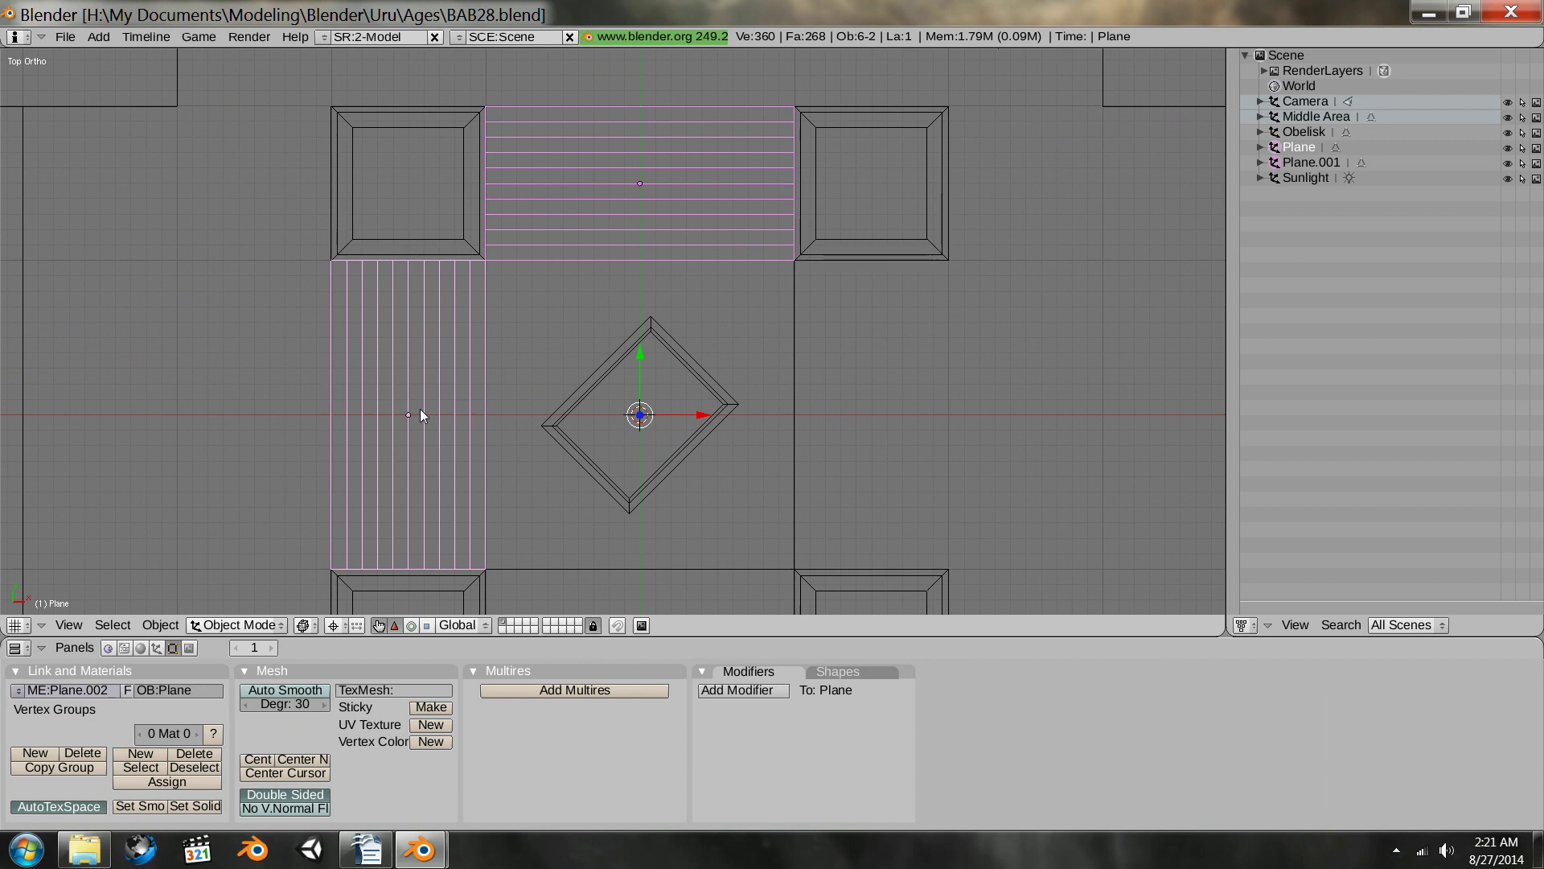
pyautogui.hotkey('shift', 'd')
pyautogui.press('r')
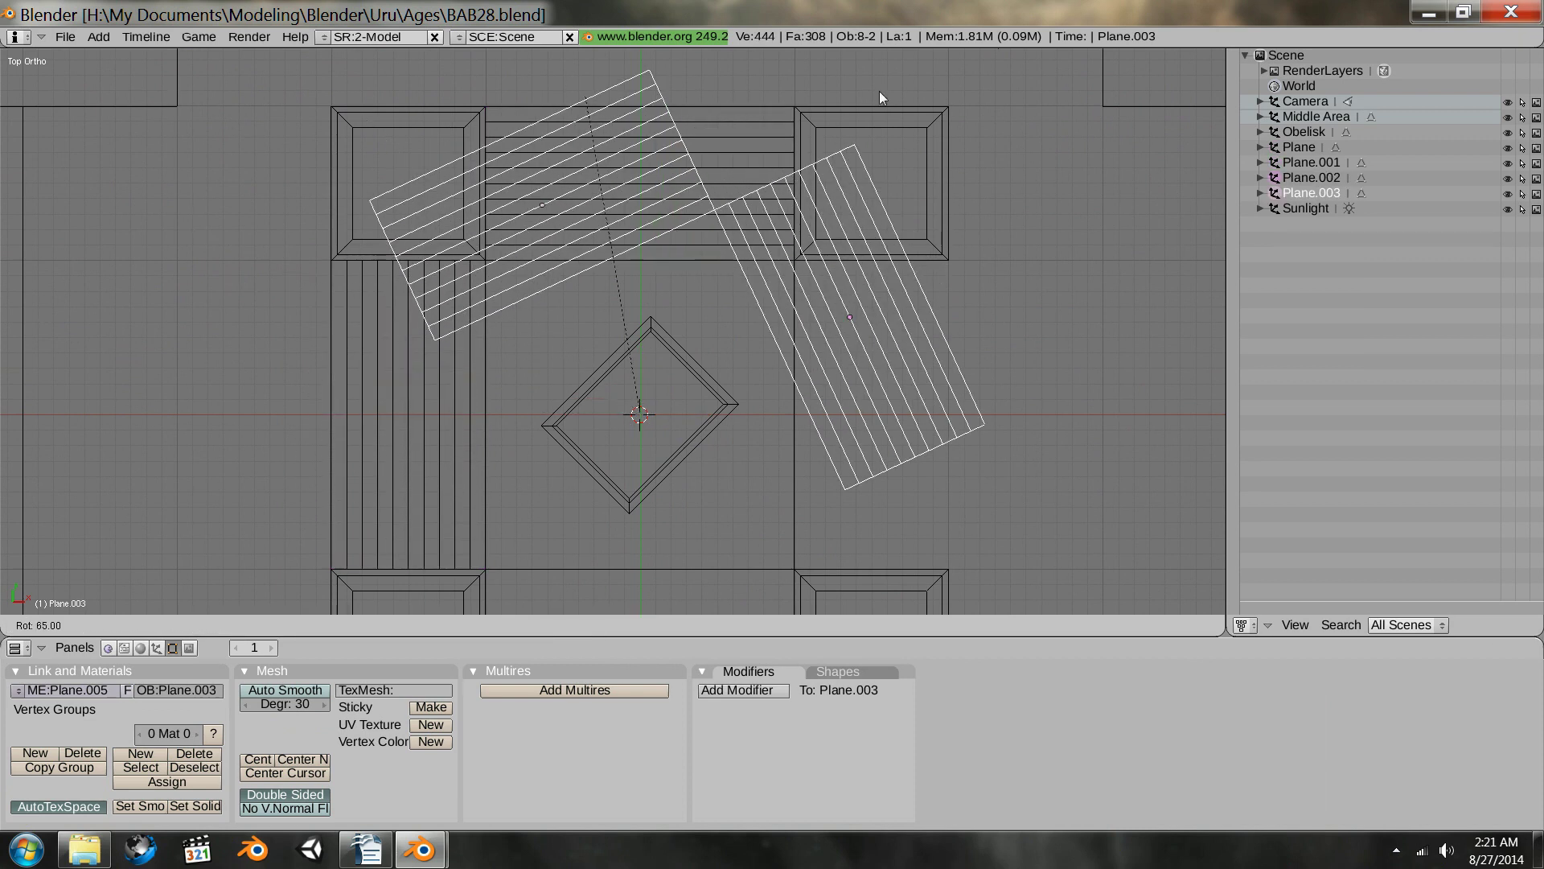
pyautogui.click(1085, 423)
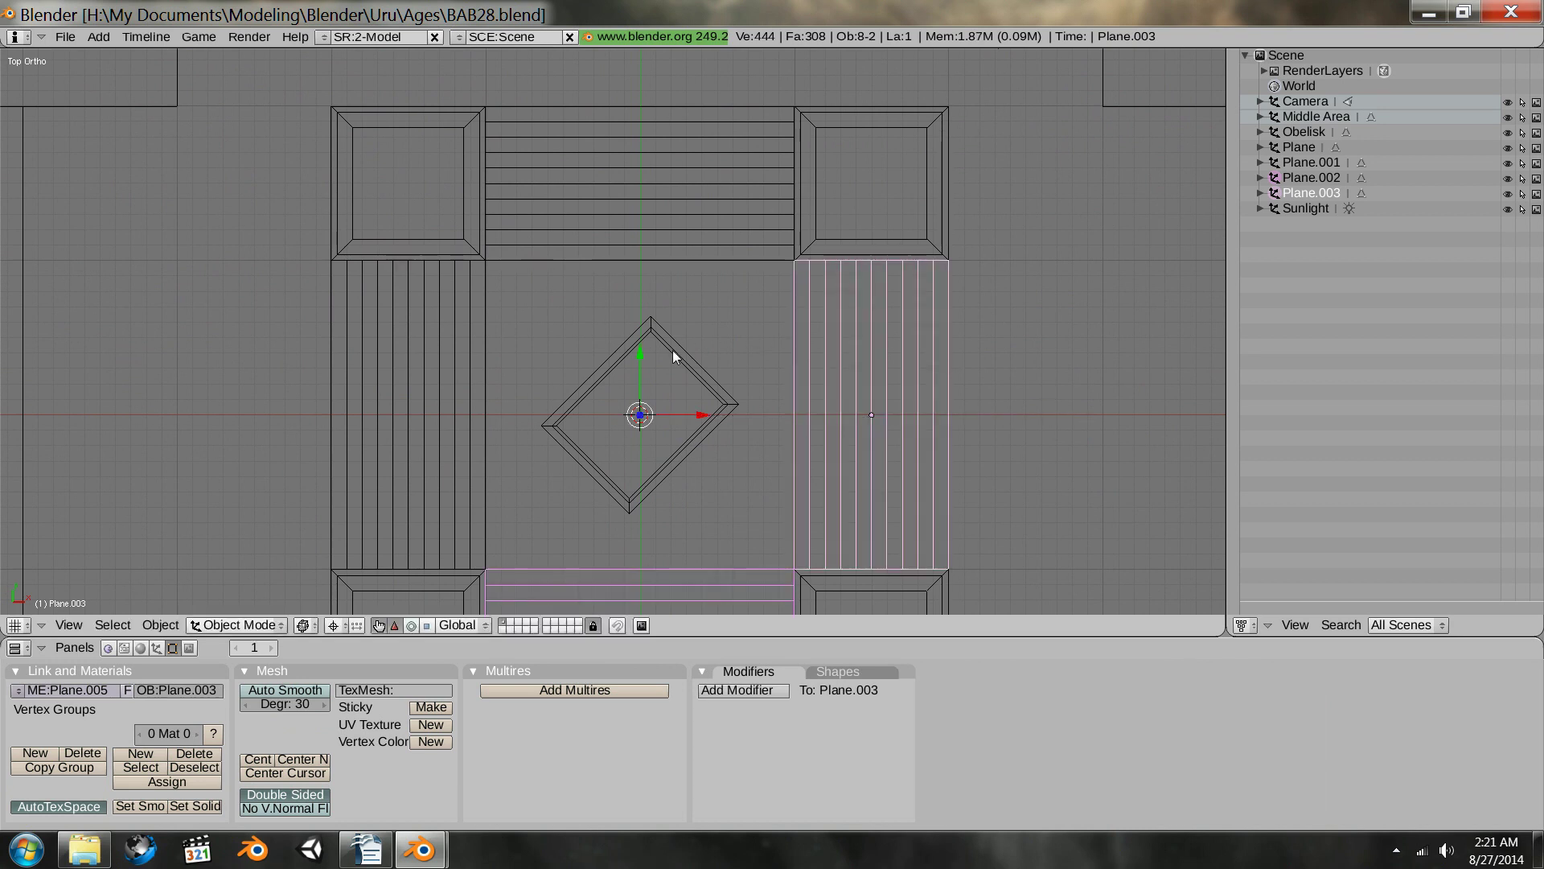
pyautogui.press('z')
pyautogui.moveTo(720, 412)
pyautogui.mouseDown(button='middle')
pyautogui.moveTo(669, 325)
pyautogui.moveTo(630, 312)
pyautogui.mouseUp(button='middle')
pyautogui.keyDown('shift'); pyautogui.moveTo(460, 360); pyautogui.dragTo(575, 283, button='middle'); pyautogui.keyUp('shift')
pyautogui.scroll(3, 545, 291)
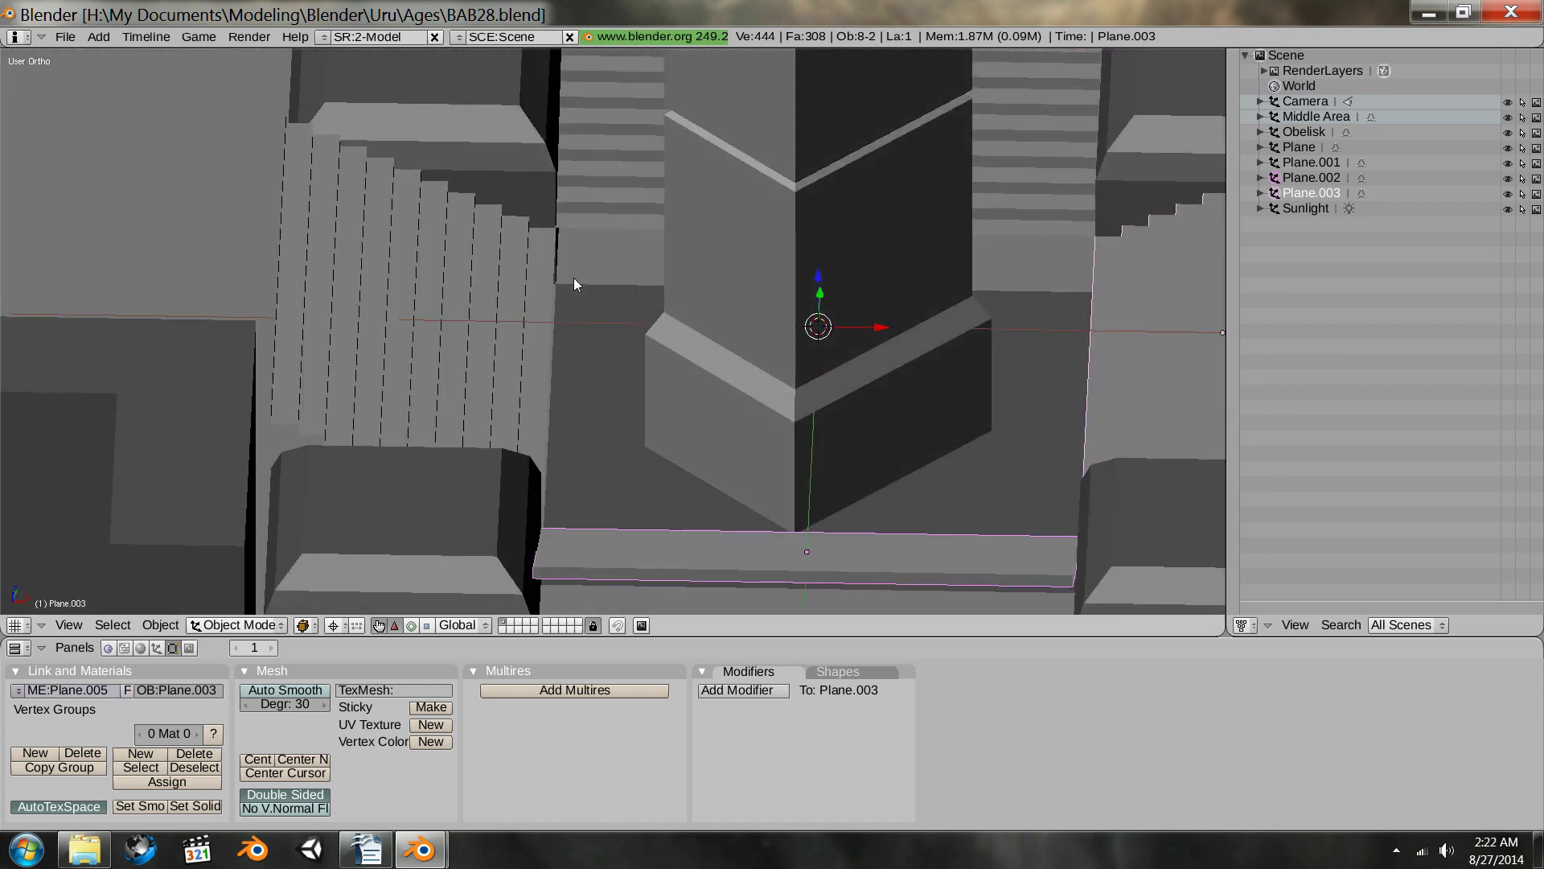
# - Select all four stairs and lower them together in front view until their top edges align with the outer floor level
pyautogui.press('KP_7')
pyautogui.scroll(-4, 584, 290)
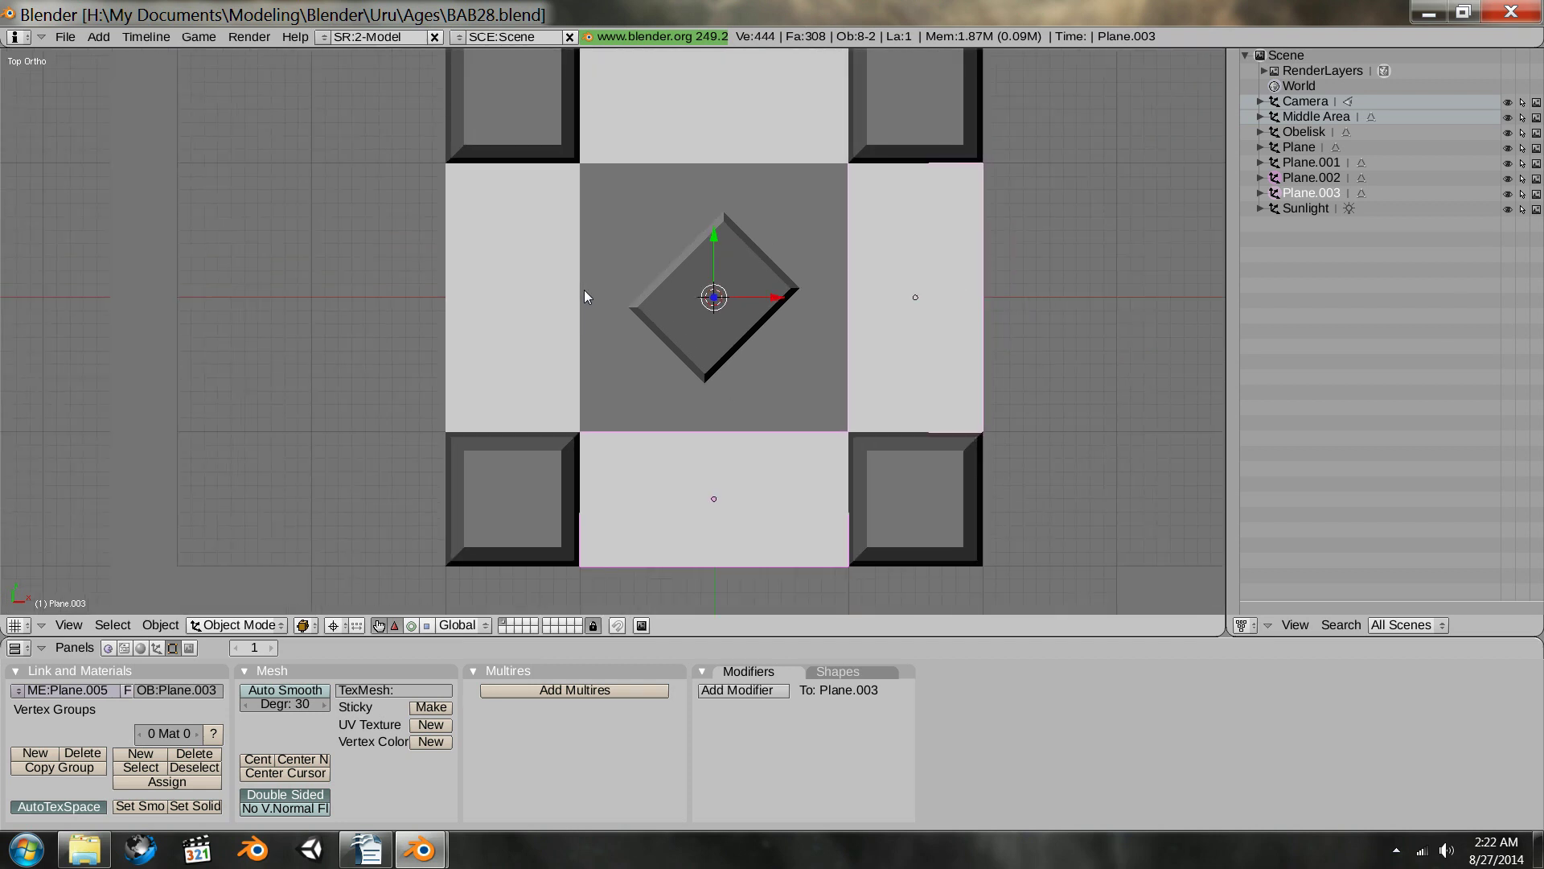
pyautogui.scroll(-2, 585, 291)
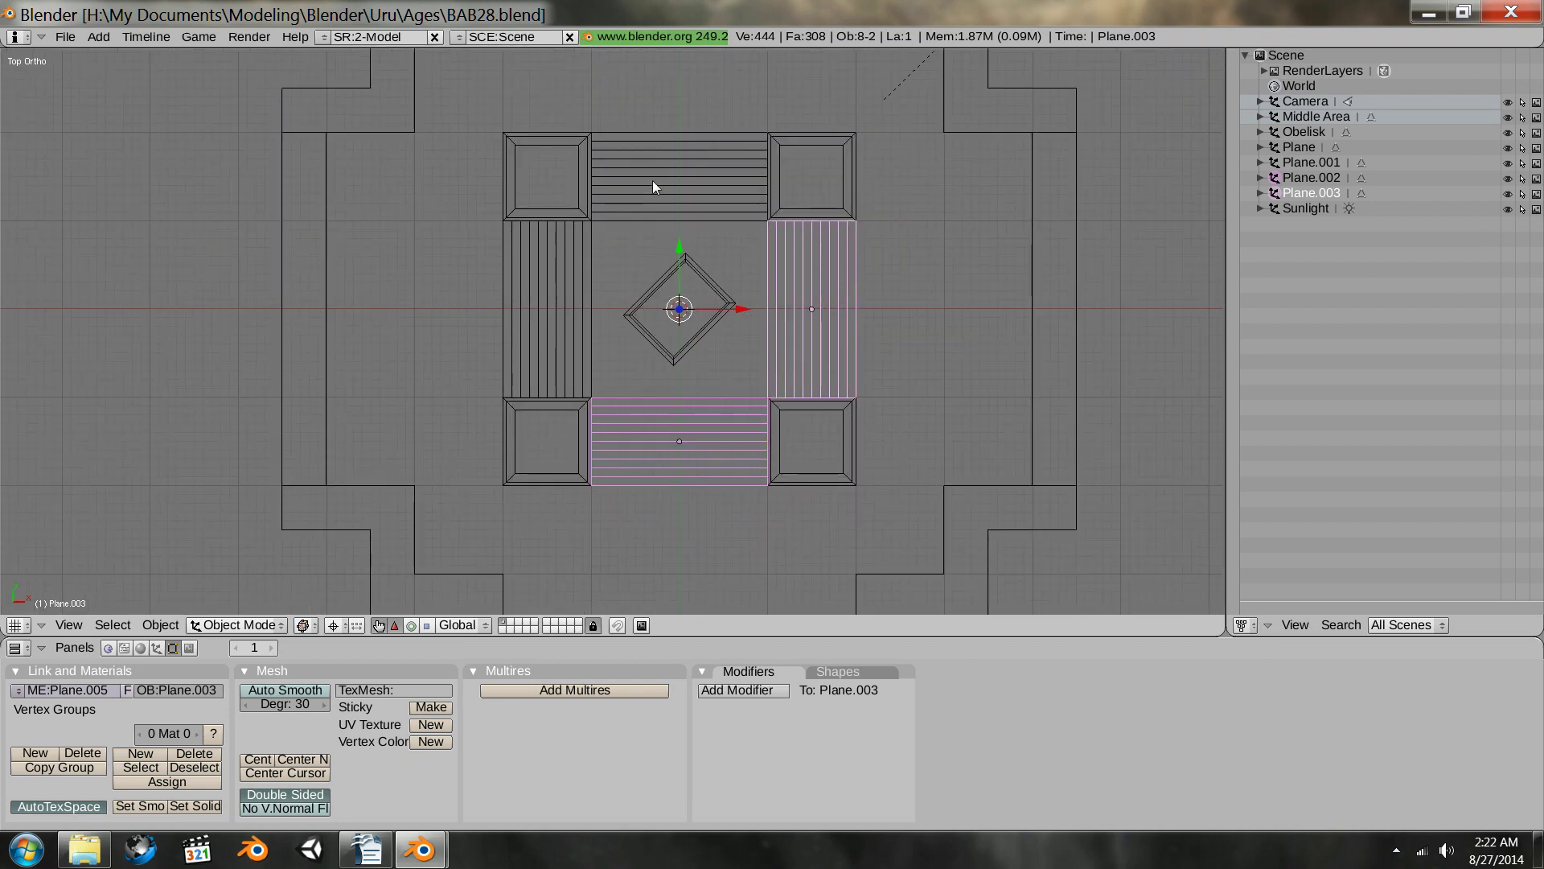
pyautogui.keyDown('shift'); pyautogui.rightClick(653, 180); pyautogui.keyUp('shift')
pyautogui.keyDown('shift'); pyautogui.rightClick(544, 286); pyautogui.keyUp('shift')
pyautogui.press('KP_1')
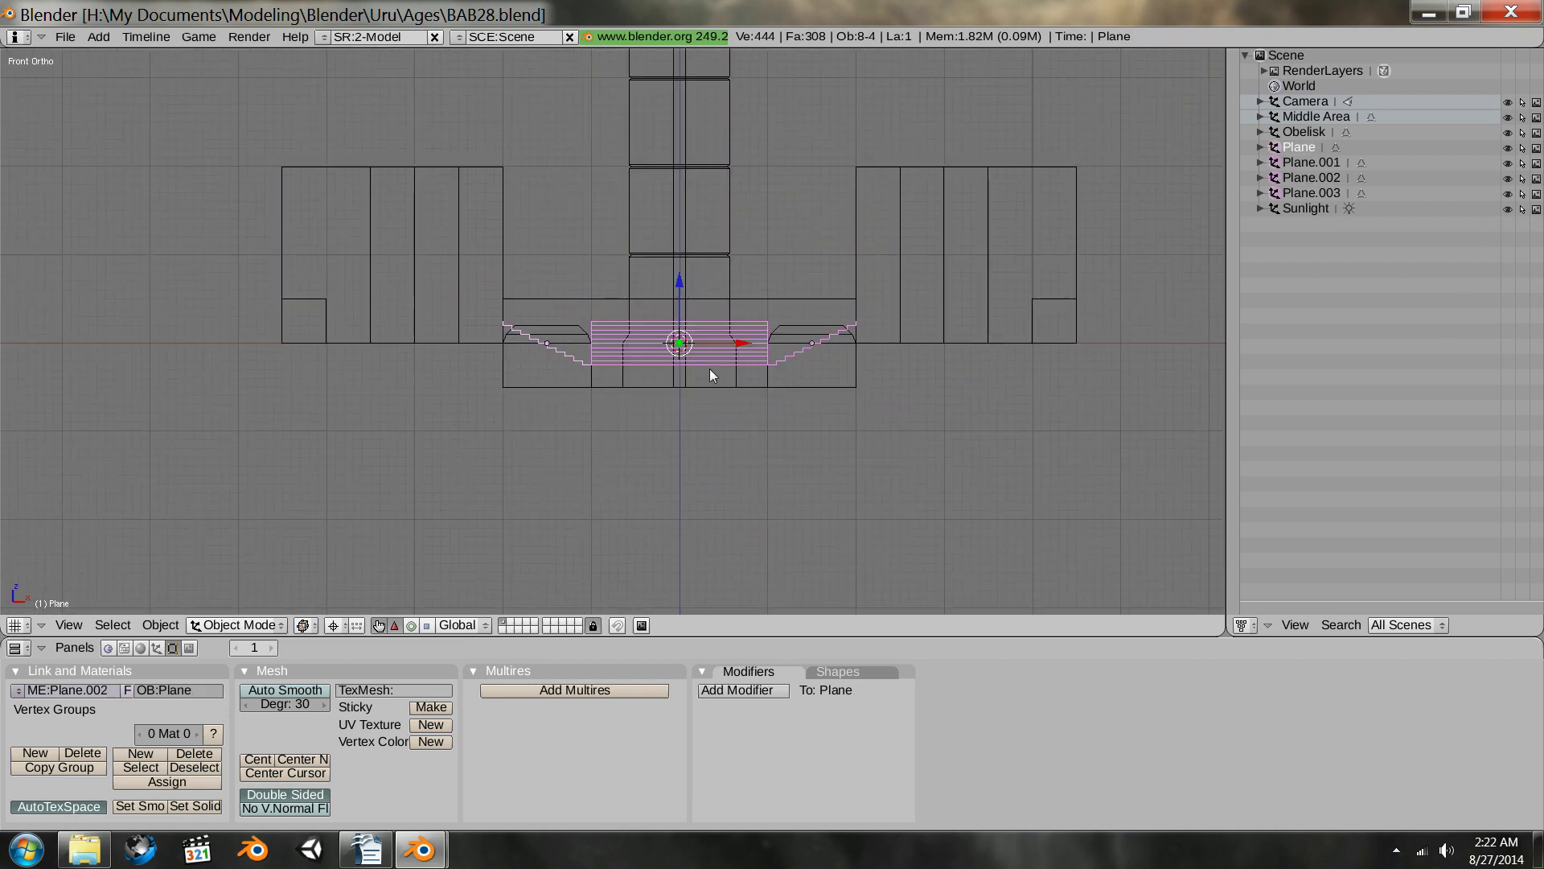
pyautogui.keyDown('shift'); pyautogui.moveTo(699, 440); pyautogui.dragTo(683, 385, button='middle'); pyautogui.keyUp('shift')
pyautogui.scroll(3, 683, 385)
pyautogui.scroll(7, 415, 287)
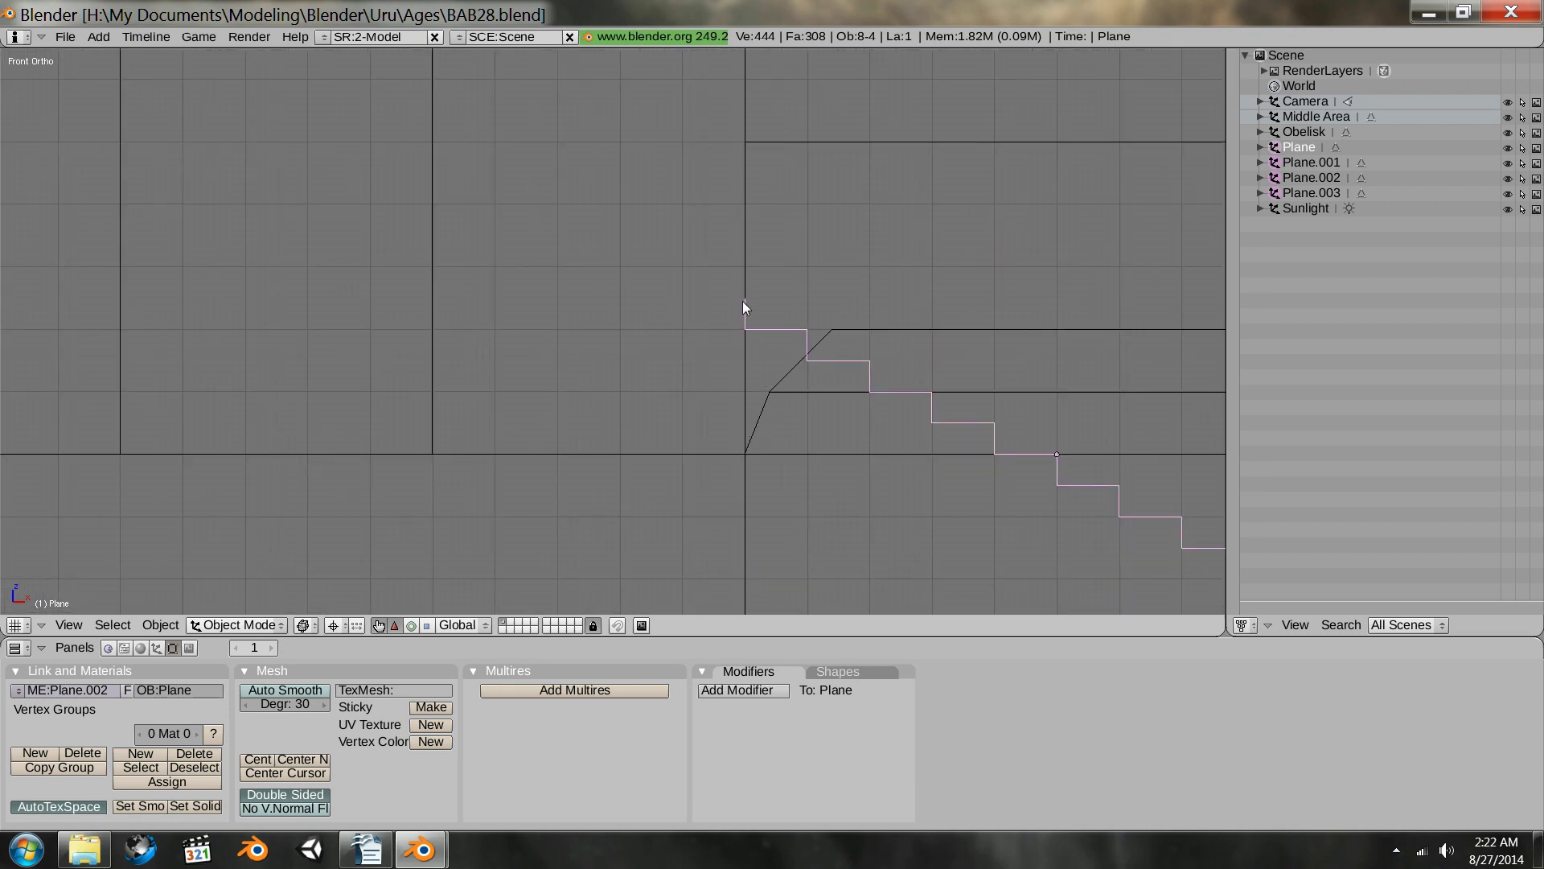
pyautogui.press('g')
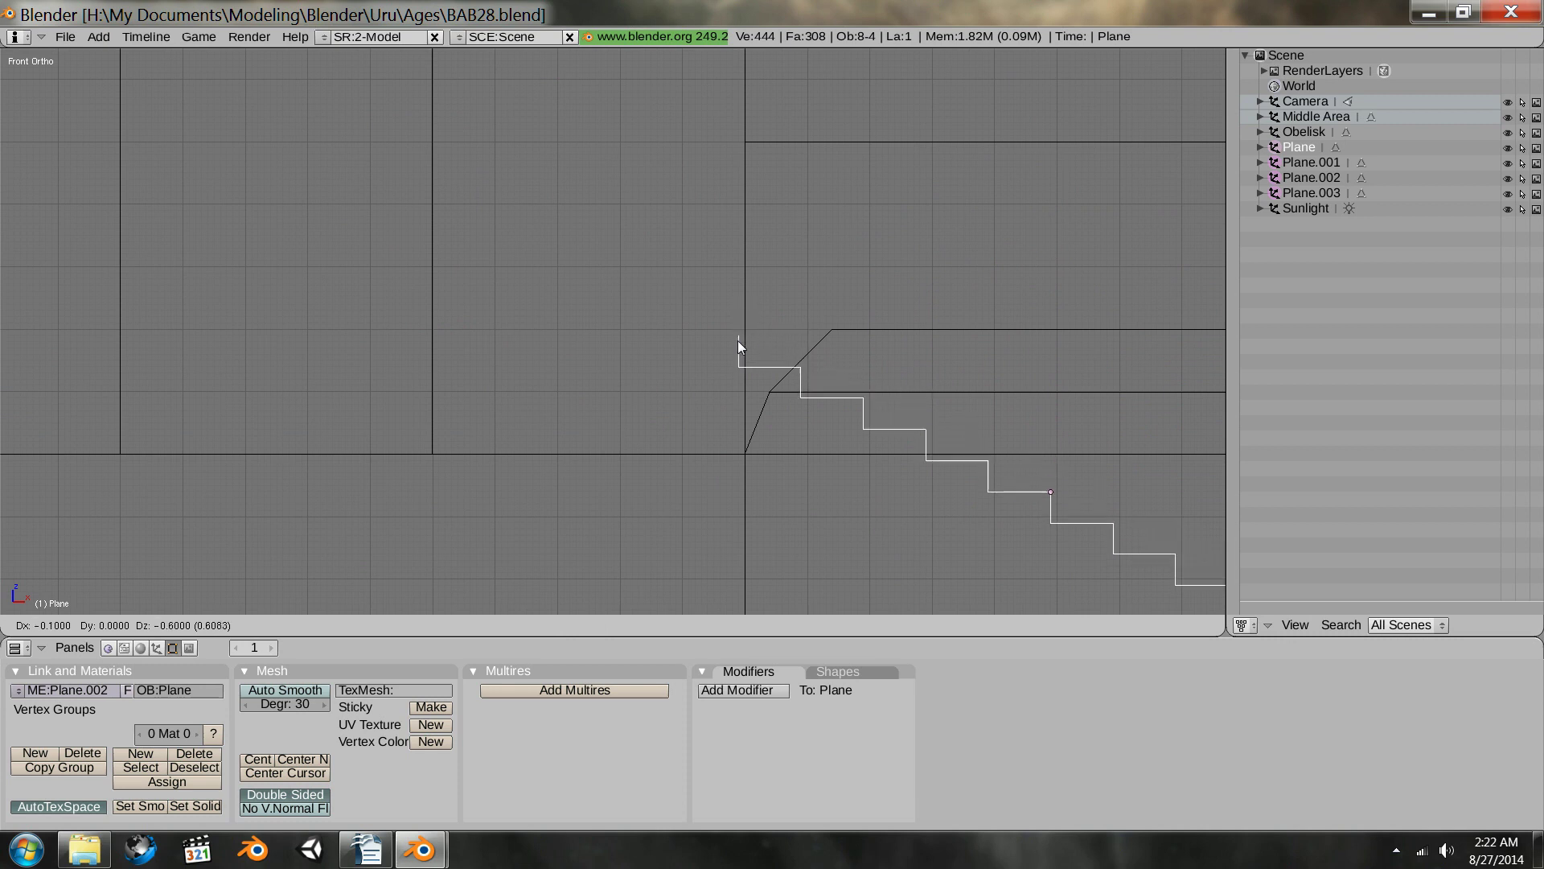
pyautogui.click(744, 456)
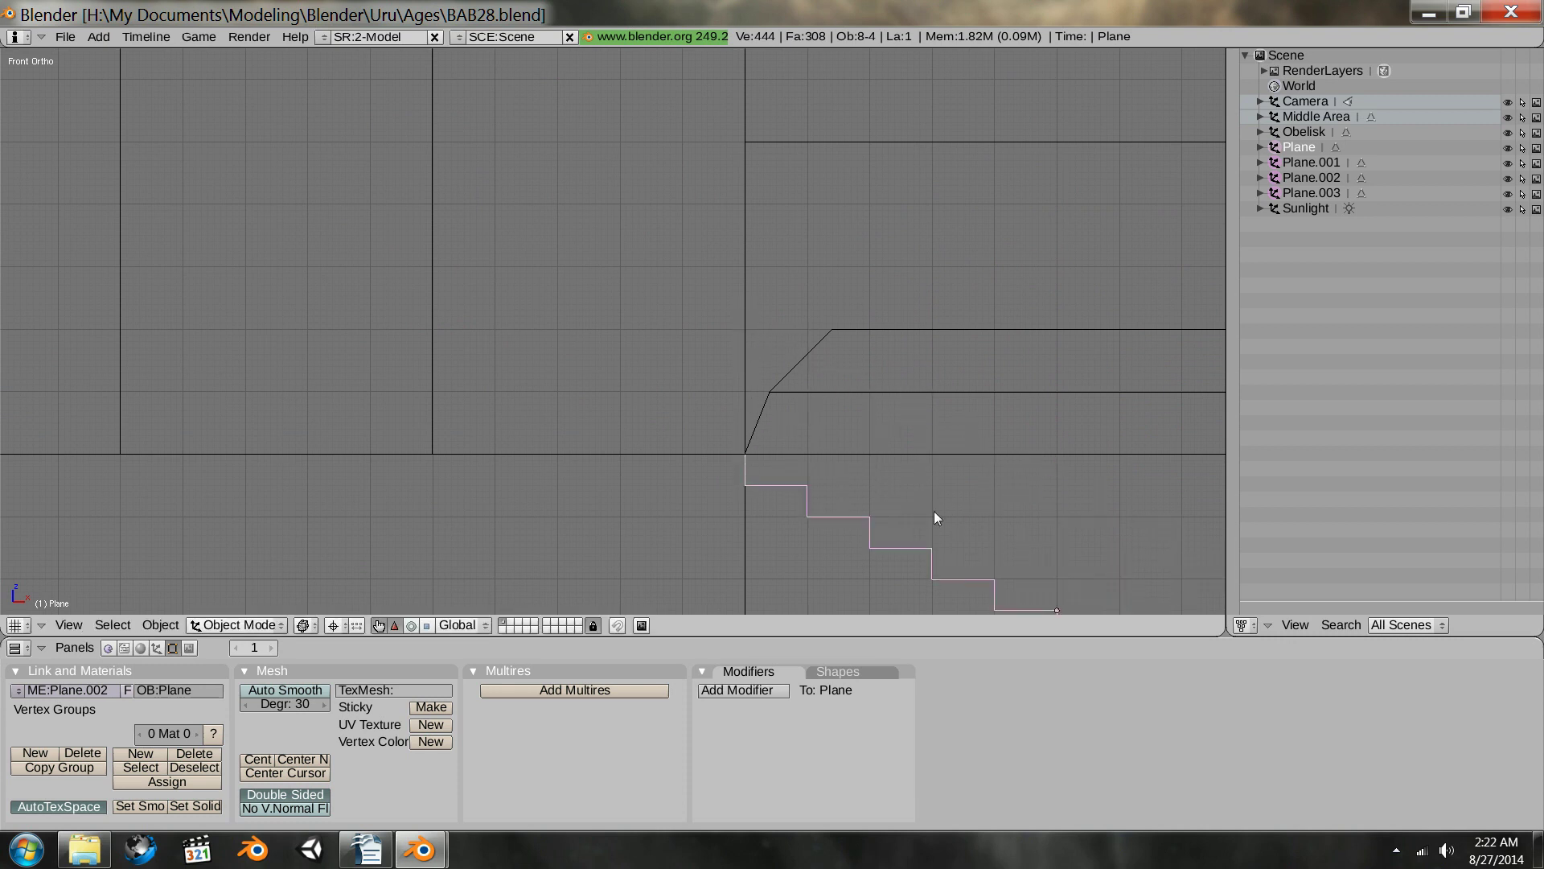
pyautogui.keyDown('shift'); pyautogui.moveTo(905, 482); pyautogui.dragTo(272, 135, button='middle'); pyautogui.keyUp('shift')
pyautogui.keyDown('shift'); pyautogui.moveTo(963, 414); pyautogui.dragTo(894, 351, button='middle'); pyautogui.keyUp('shift')
pyautogui.keyDown('ctrl'); pyautogui.moveTo(893, 352); pyautogui.dragTo(708, 420, button='middle'); pyautogui.keyUp('ctrl')
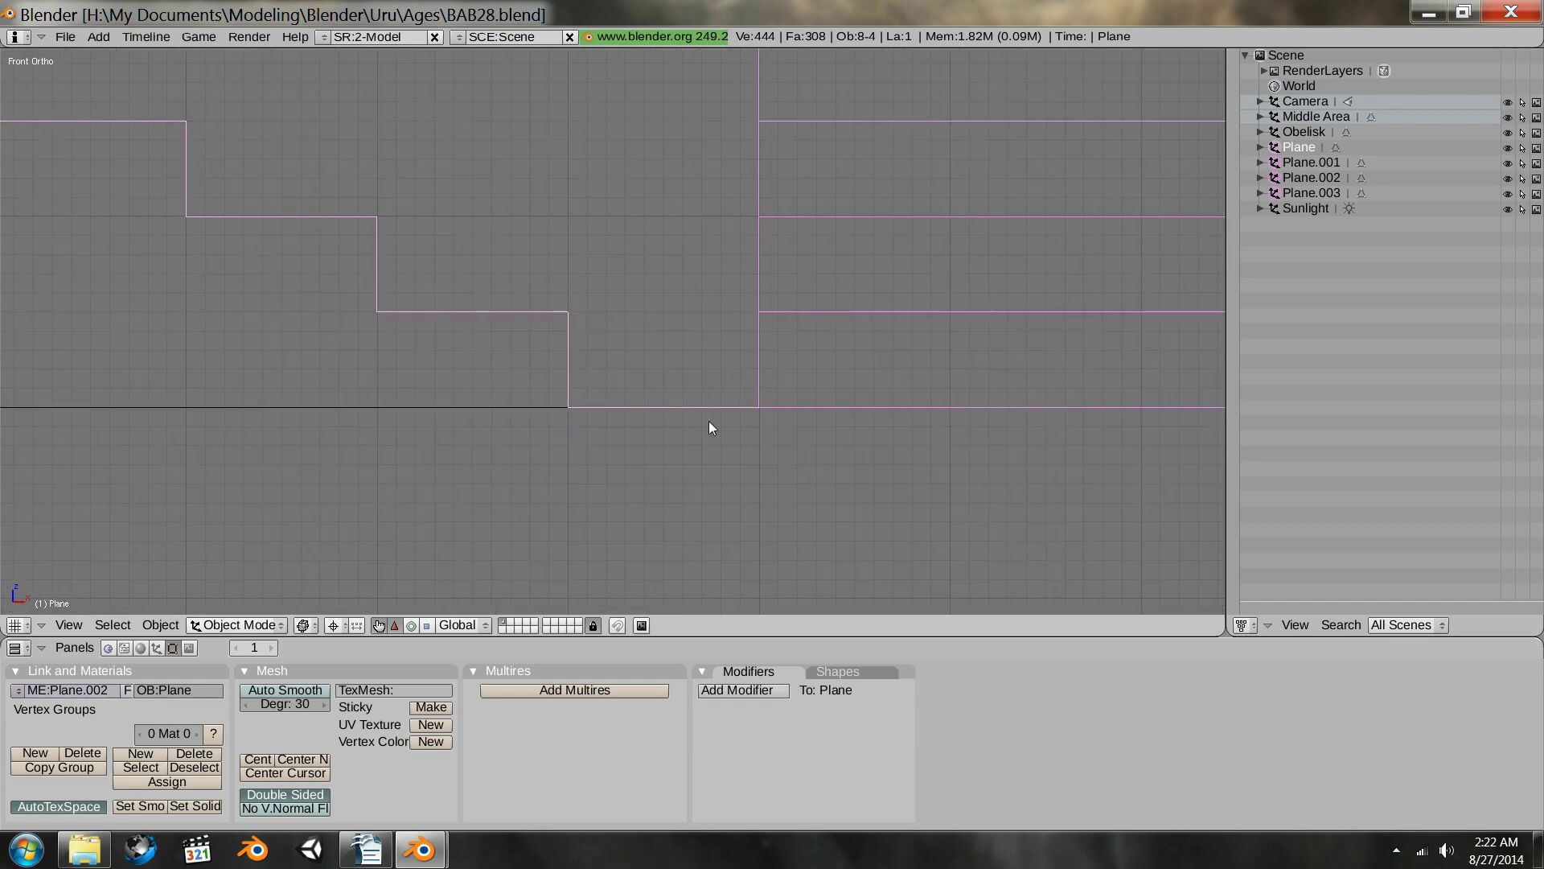
pyautogui.hotkey('shift', 's')
# - Examine the lowered stairs against the corner blocks in shaded view from several angles, including their undersides
pyautogui.press('KP_7')
pyautogui.moveTo(890, 446)
pyautogui.keyDown('ctrl'); pyautogui.mouseDown(button='middle')
pyautogui.moveTo(895, 351)
pyautogui.moveTo(887, 373)
pyautogui.moveTo(814, 269)
pyautogui.moveTo(760, 267)
pyautogui.moveTo(761, 297)
pyautogui.moveTo(625, 250)
pyautogui.moveTo(658, 284)
pyautogui.moveTo(779, 287)
pyautogui.moveTo(994, 256)
pyautogui.moveTo(1126, 288)
pyautogui.moveTo(1036, 342)
pyautogui.mouseUp(button='middle'); pyautogui.keyUp('ctrl')
pyautogui.scroll(-4, 886, 373)
pyautogui.press('z')
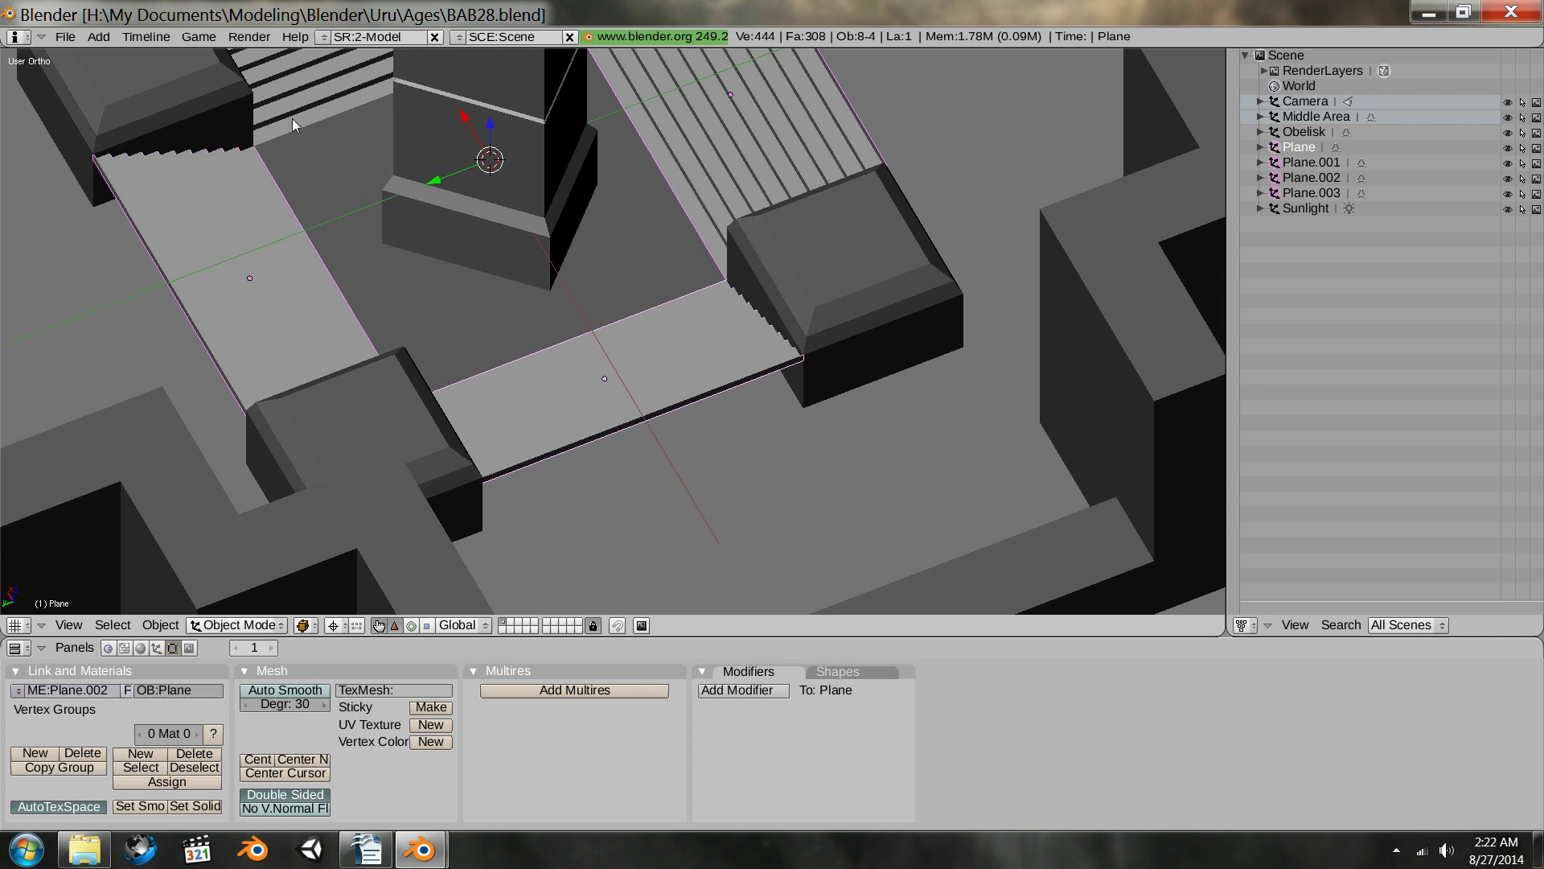
pyautogui.keyDown('shift'); pyautogui.moveTo(236, 123); pyautogui.dragTo(422, 208, button='middle'); pyautogui.keyUp('shift')
pyautogui.scroll(5, 345, 156)
pyautogui.scroll(-5, 339, 161)
pyautogui.moveTo(340, 161); pyautogui.dragTo(602, 400, button='middle')
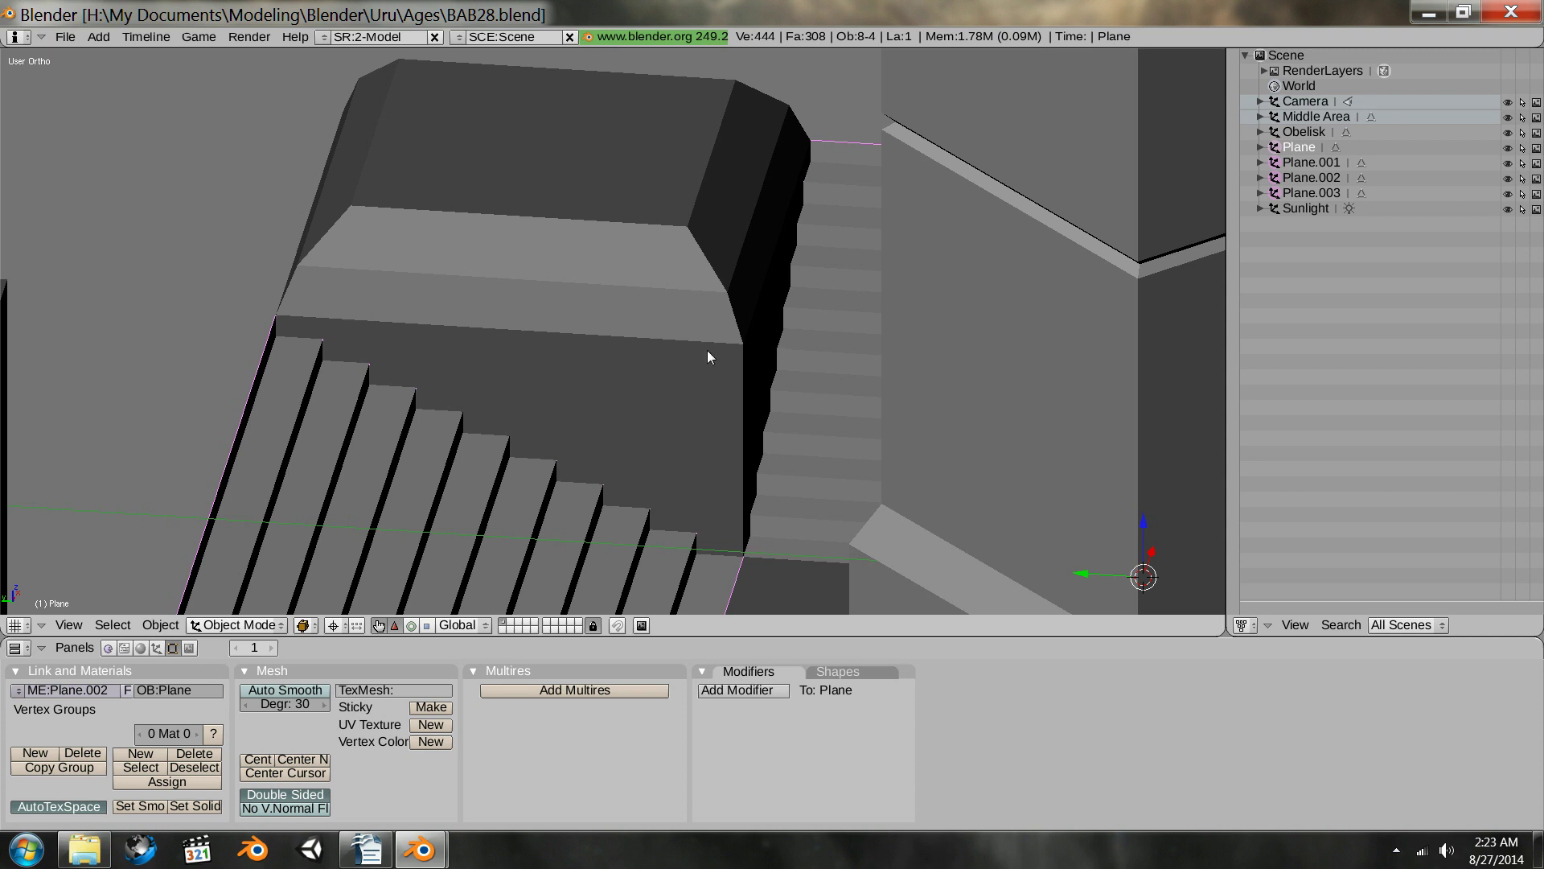
pyautogui.moveTo(501, 475); pyautogui.dragTo(574, 413, button='middle')
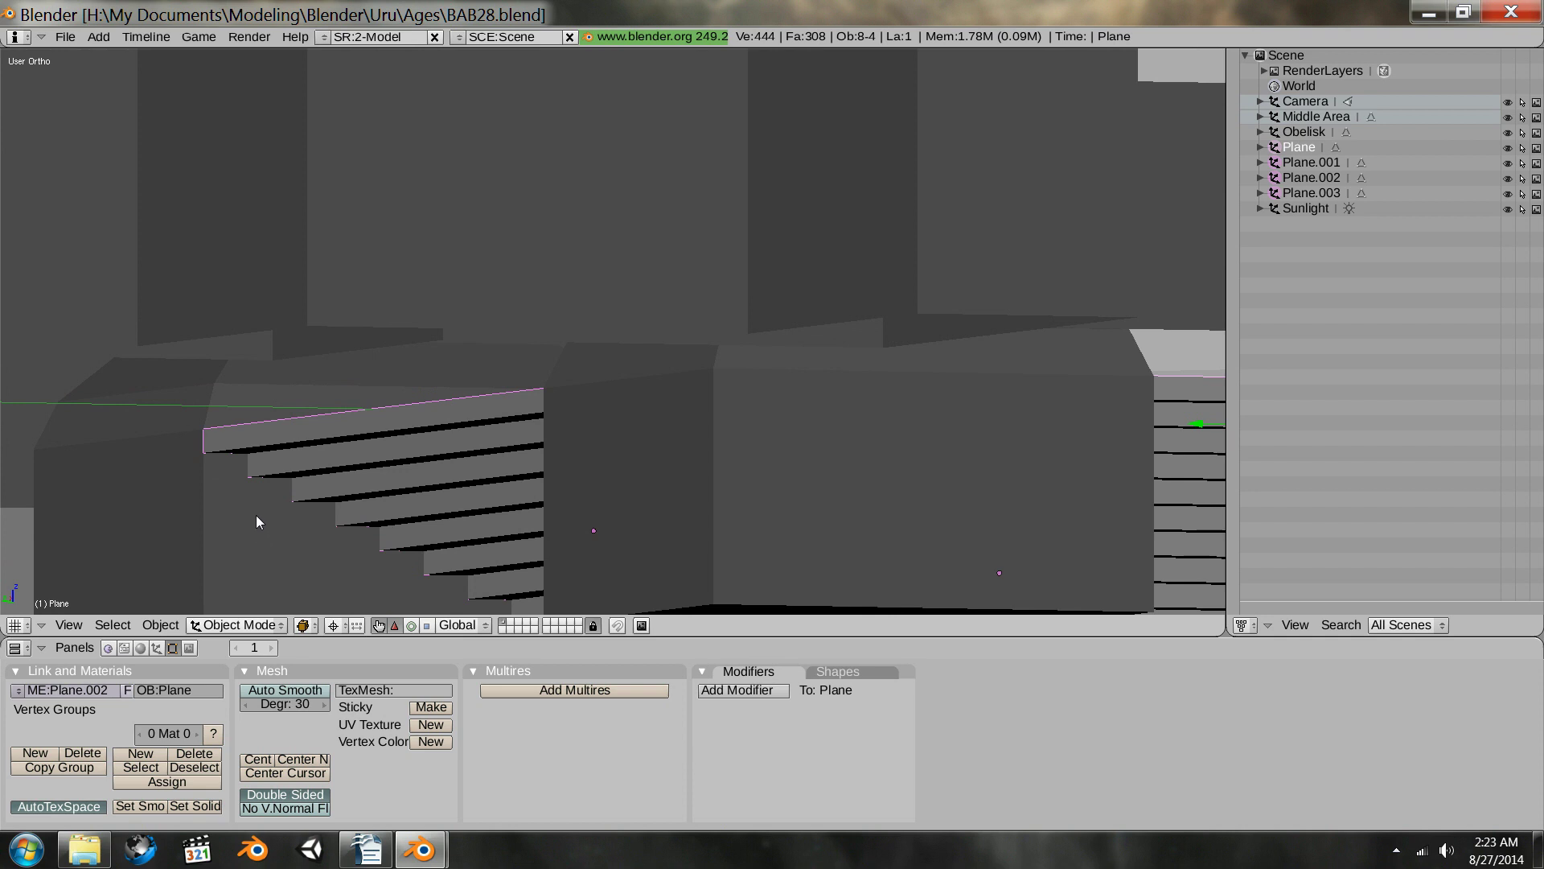
pyautogui.moveTo(245, 534); pyautogui.dragTo(296, 479, button='middle')
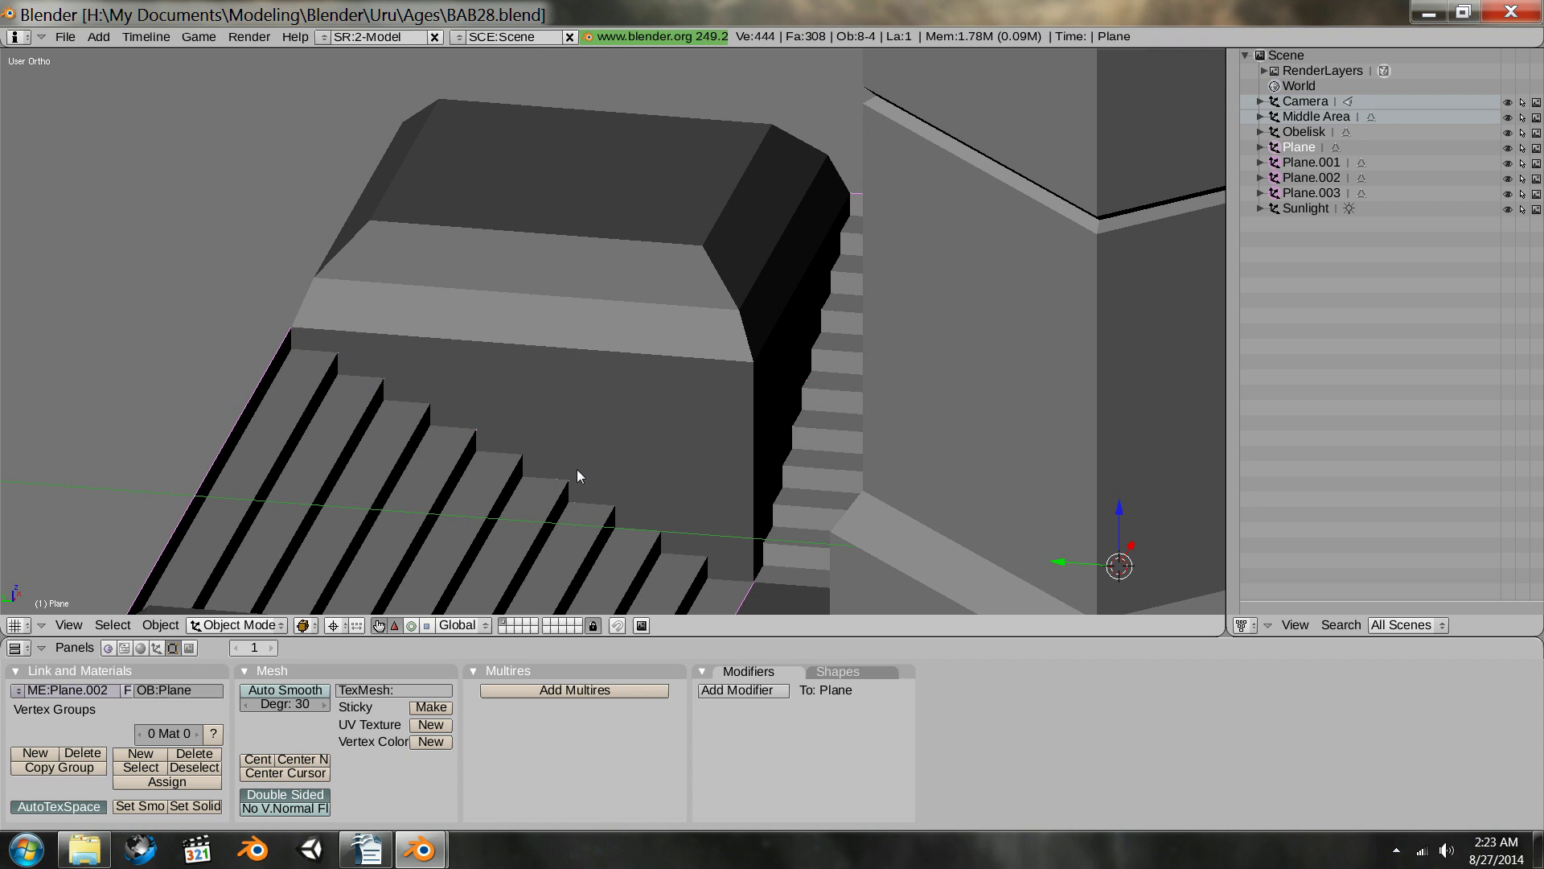
pyautogui.scroll(-5, 483, 374)
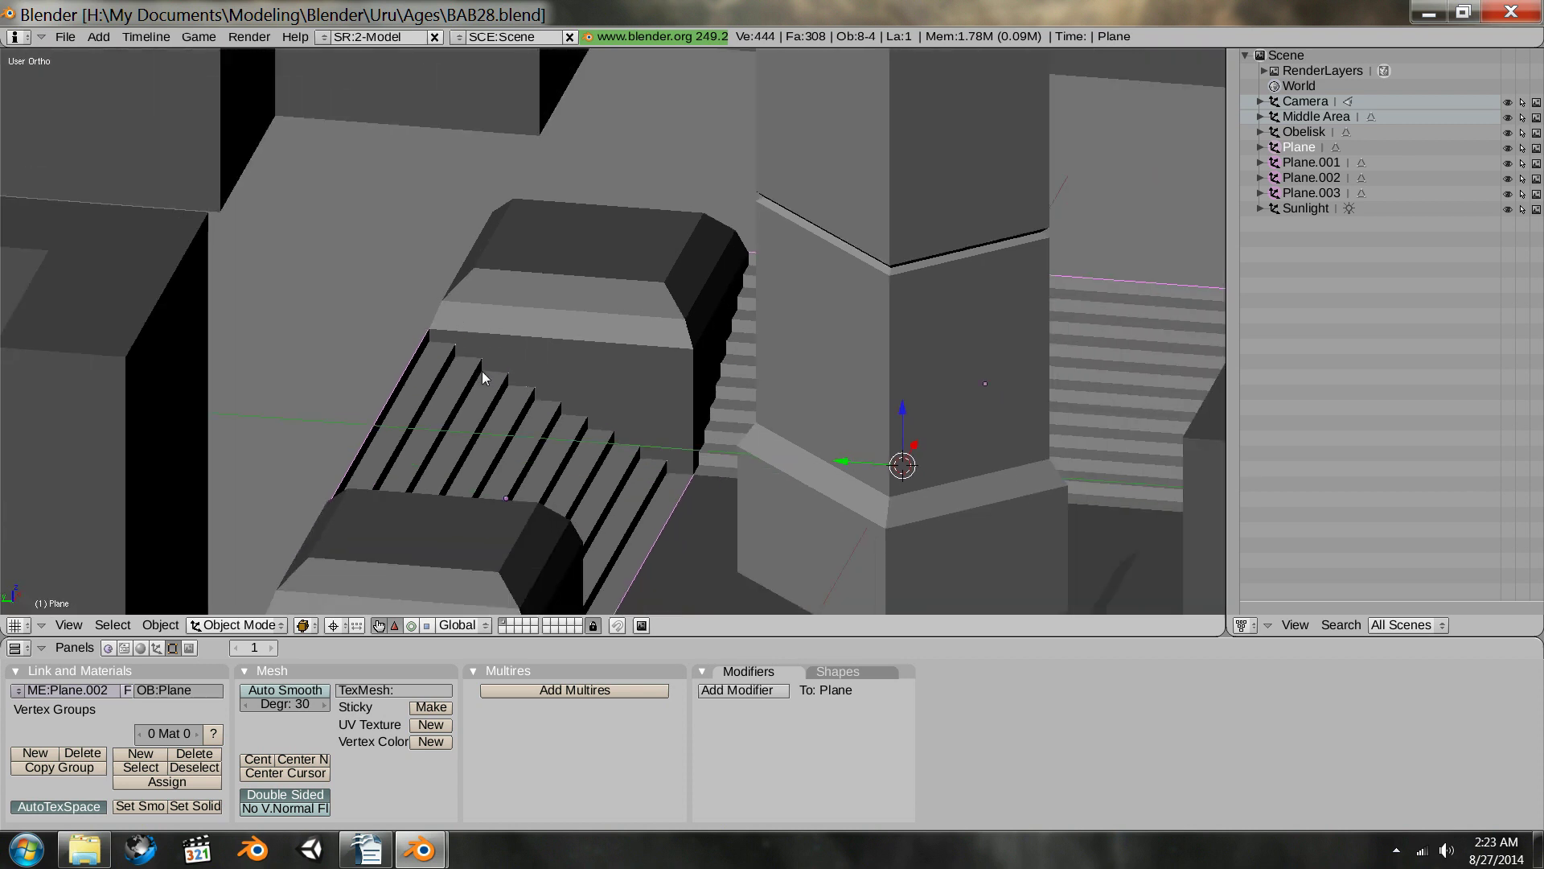
pyautogui.moveTo(481, 370); pyautogui.dragTo(508, 405, button='middle')
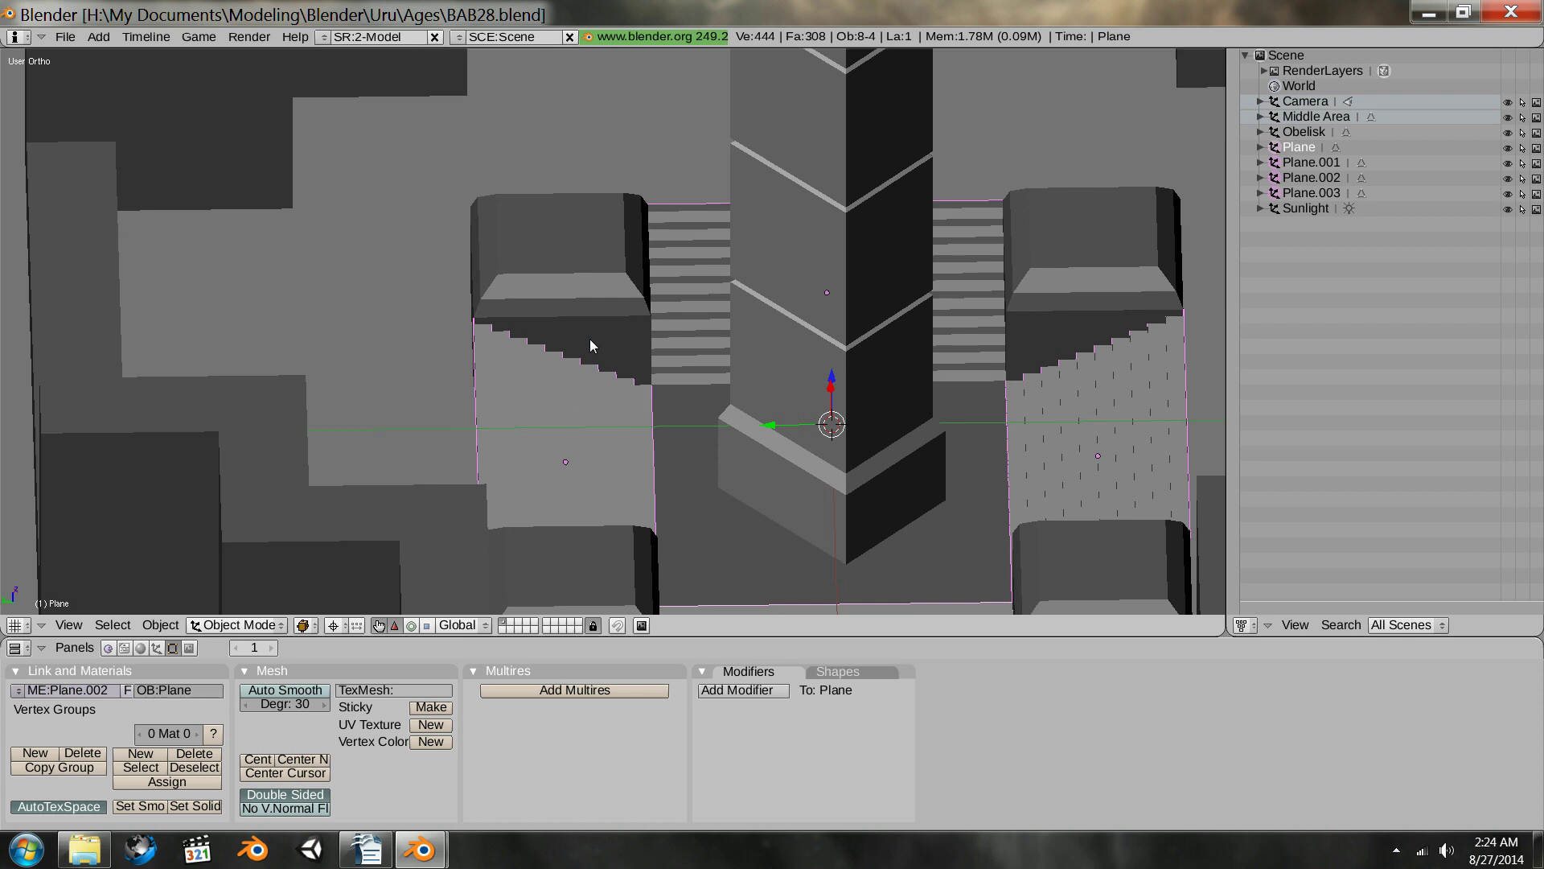
# - Examine the layout of the four stairs and corner blocks in wireframe, from above and at an angle
pyautogui.press('KP_7')
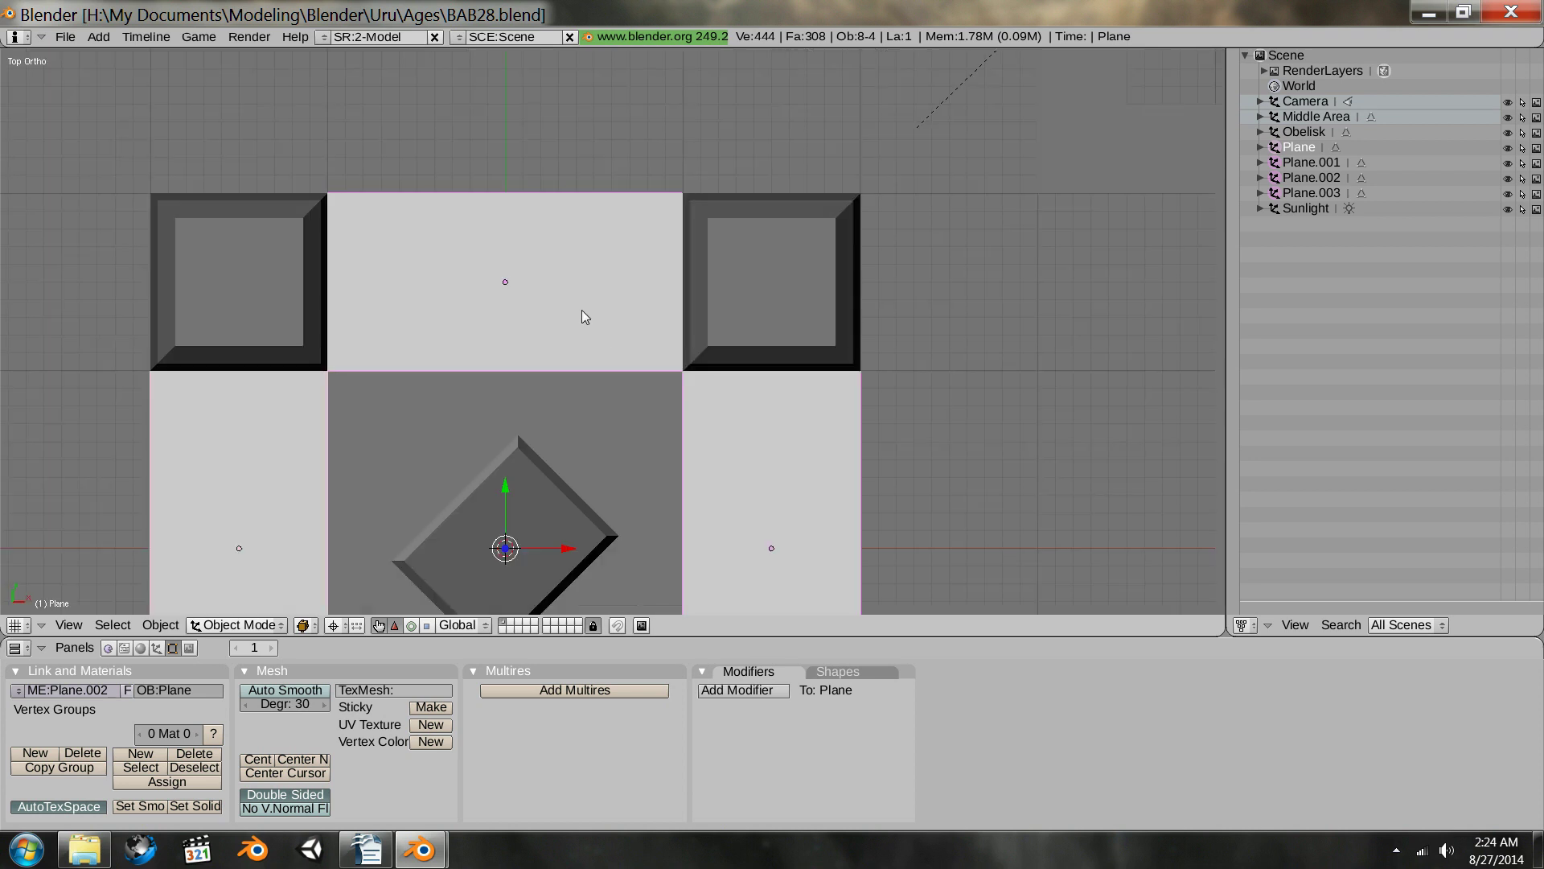
pyautogui.press('z')
pyautogui.scroll(-3, 523, 358)
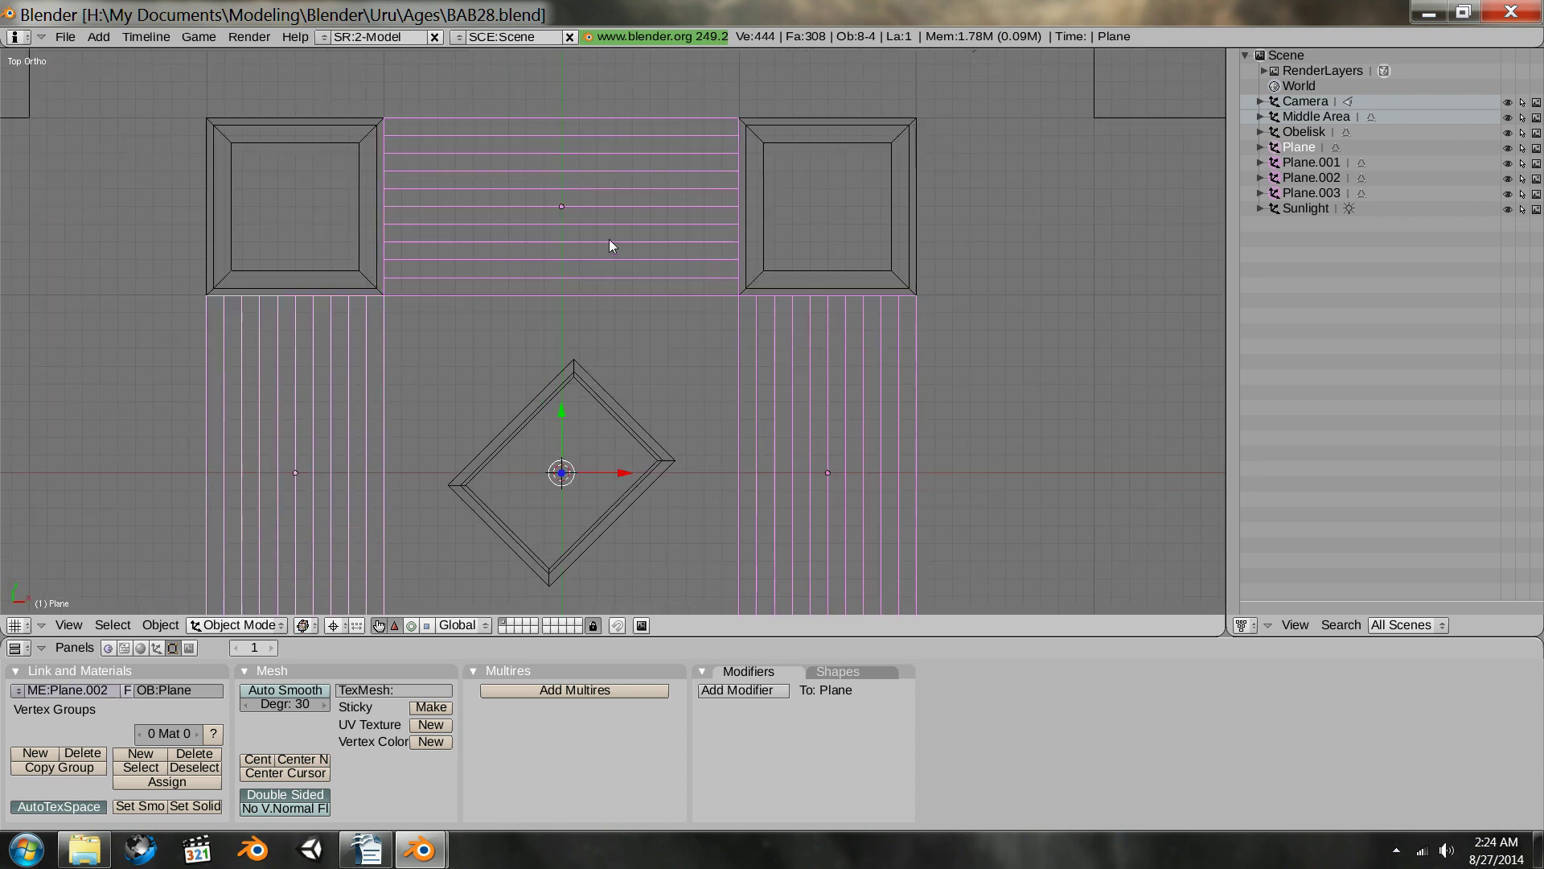
pyautogui.keyDown('shift'); pyautogui.moveTo(586, 278); pyautogui.dragTo(629, 278, button='middle'); pyautogui.keyUp('shift')
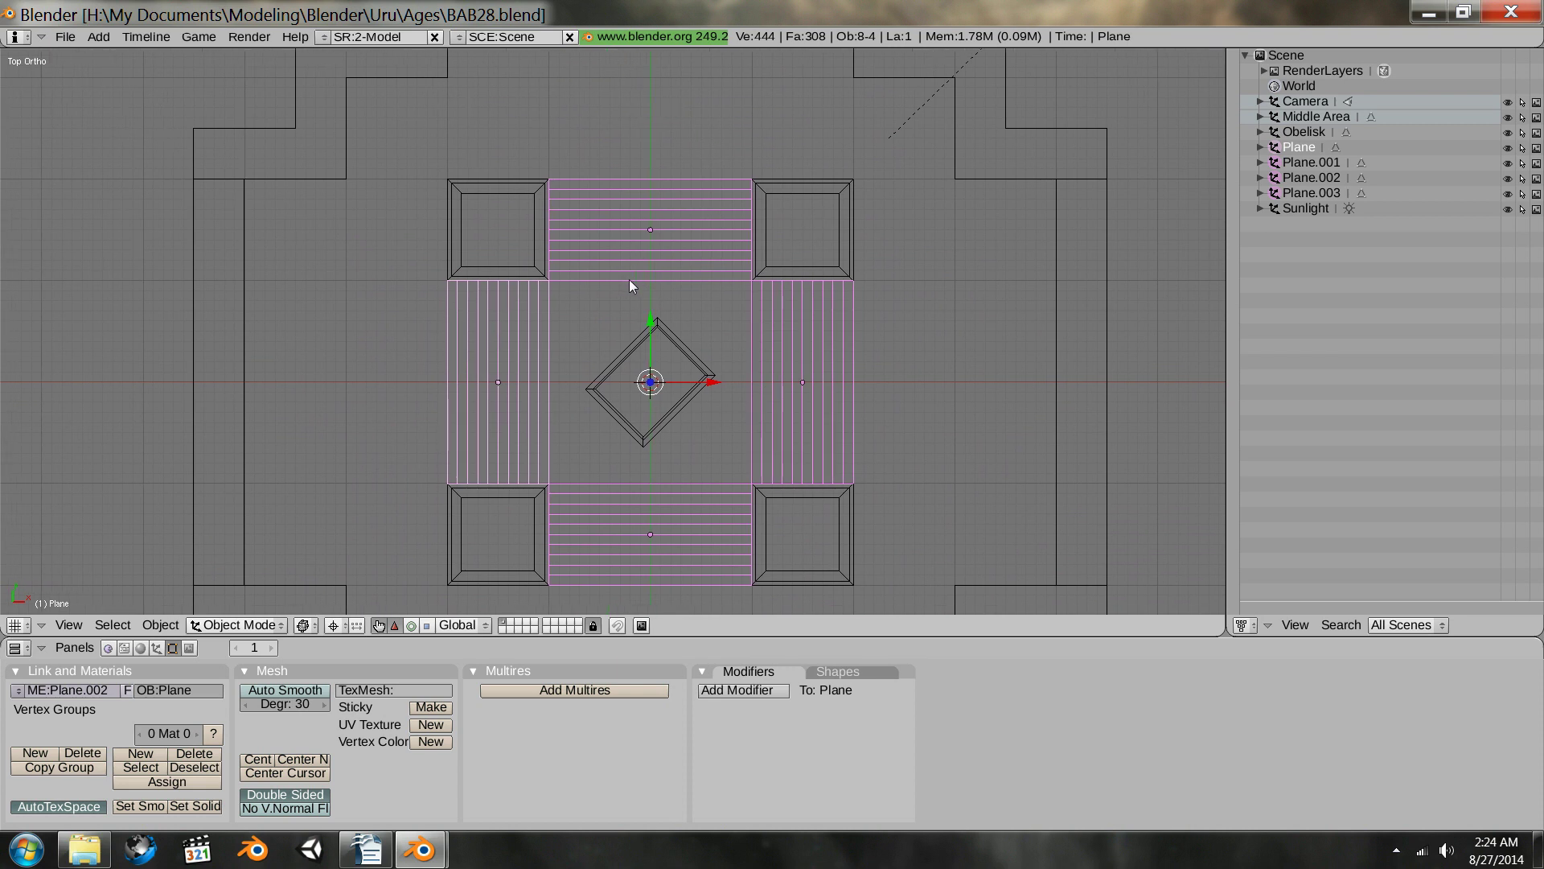
pyautogui.scroll(-3, 629, 278)
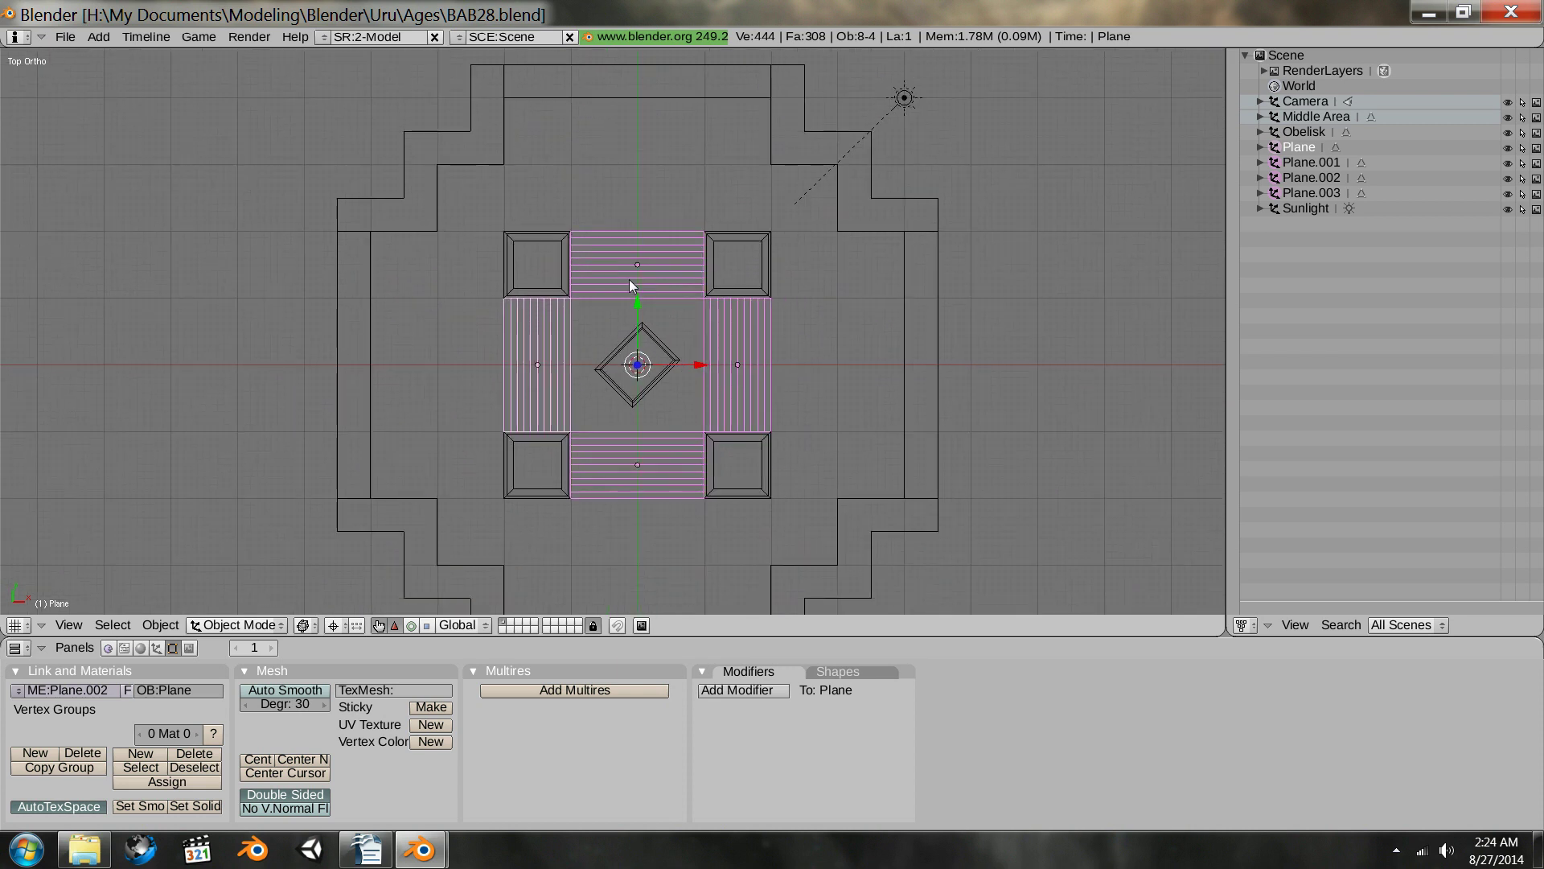
pyautogui.scroll(-1, 627, 245)
pyautogui.scroll(-1, 629, 246)
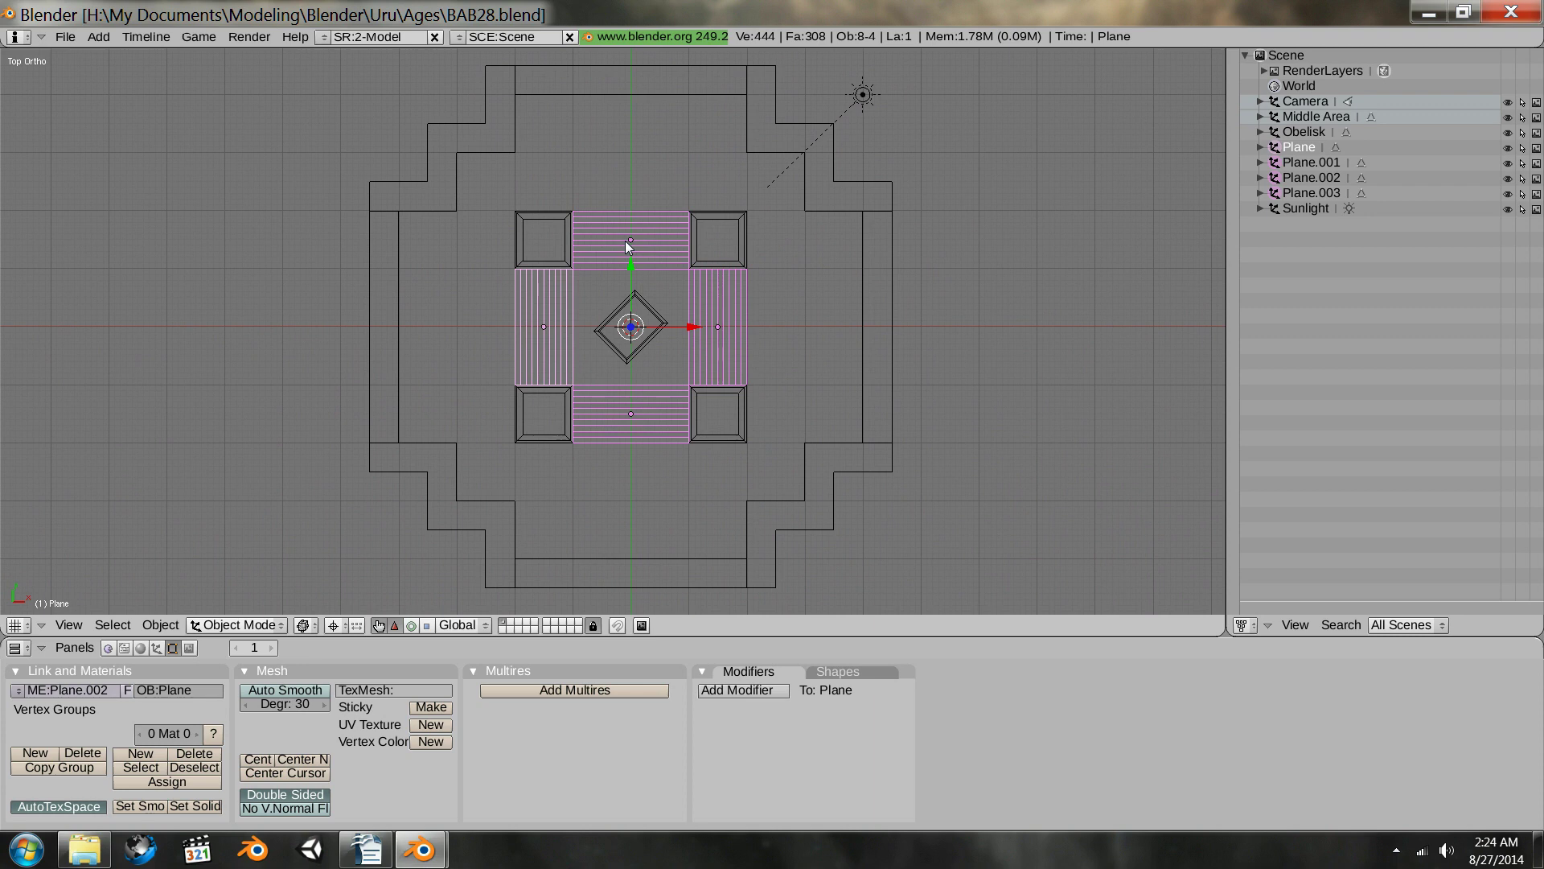
pyautogui.keyDown('shift'); pyautogui.moveTo(563, 316); pyautogui.dragTo(558, 349, button='middle'); pyautogui.keyUp('shift')
pyautogui.scroll(4, 559, 354)
pyautogui.scroll(1, 559, 354)
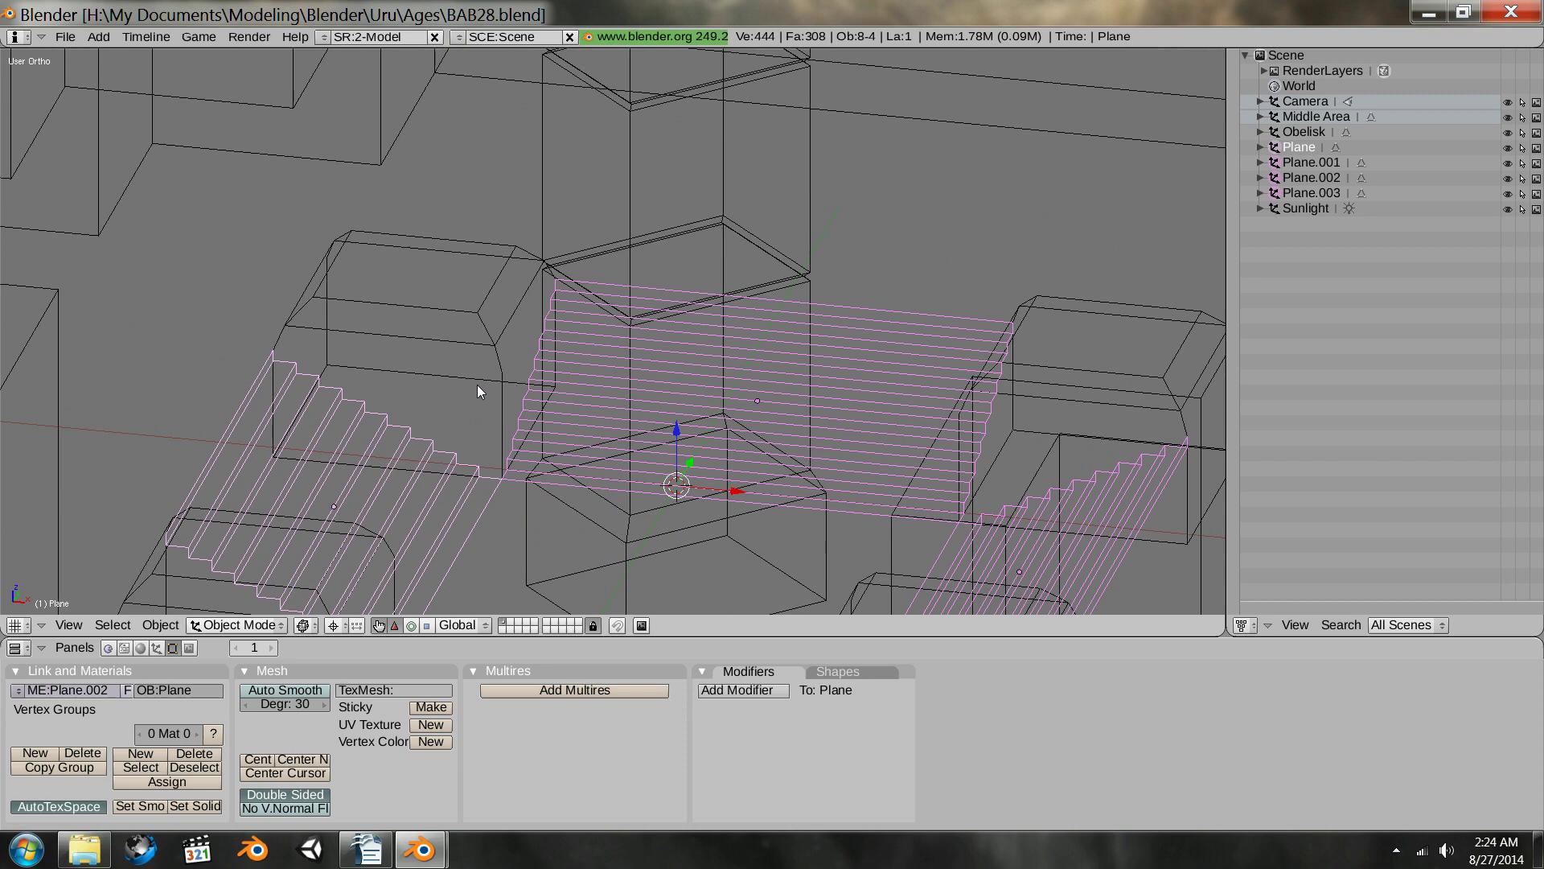
pyautogui.moveTo(458, 382); pyautogui.dragTo(481, 411, button='middle')
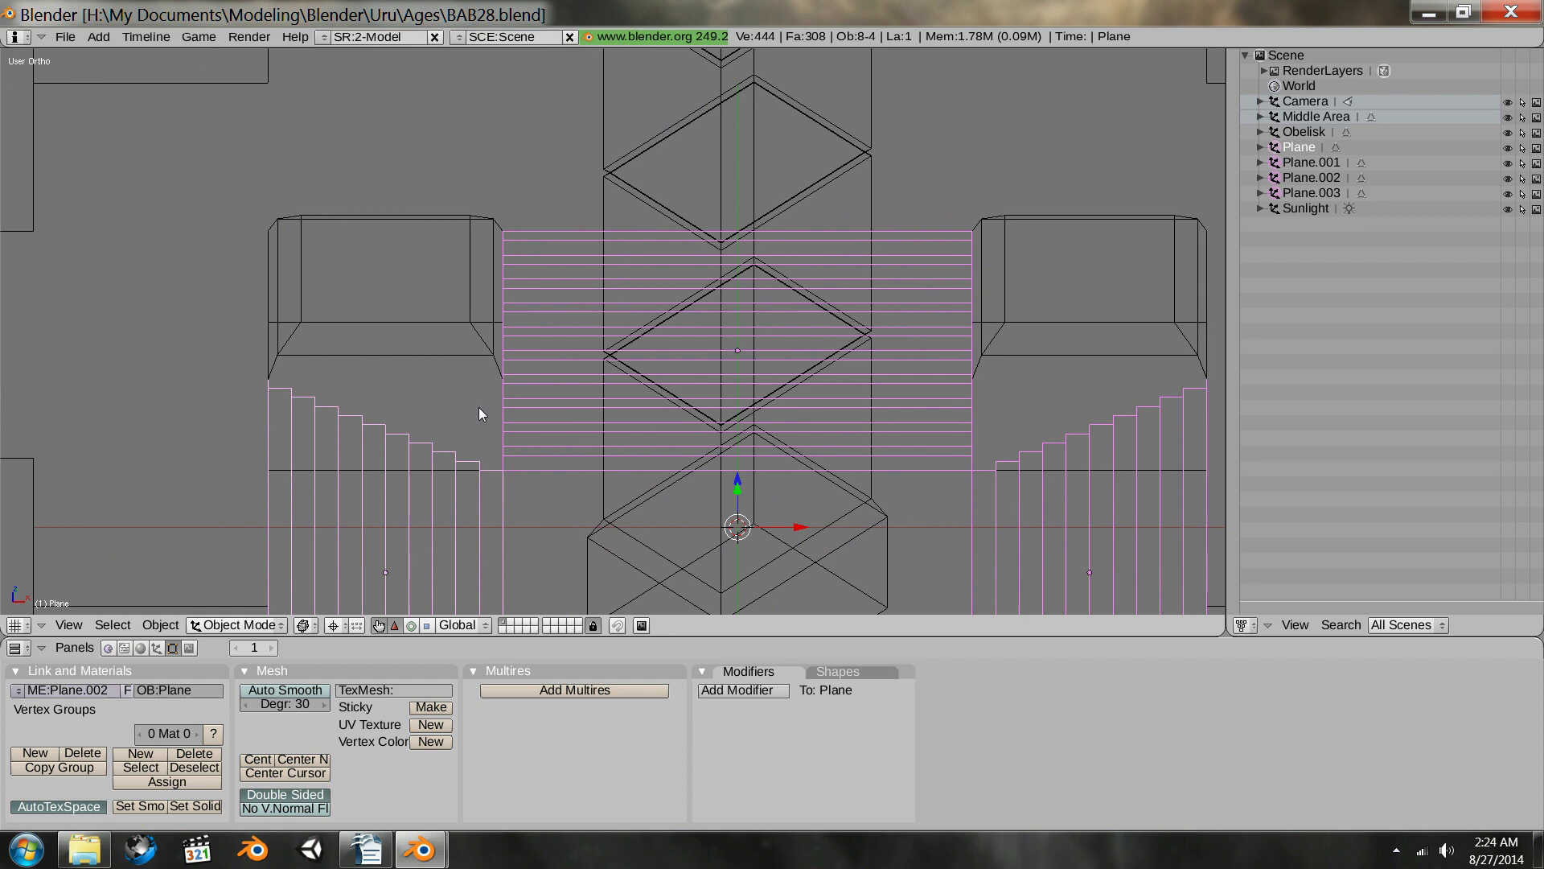
# - Add the Middle Area to the selection of four stairs and join them all into that one mesh object
pyautogui.press('KP_7')
pyautogui.scroll(-2, 495, 407)
pyautogui.scroll(-2, 496, 408)
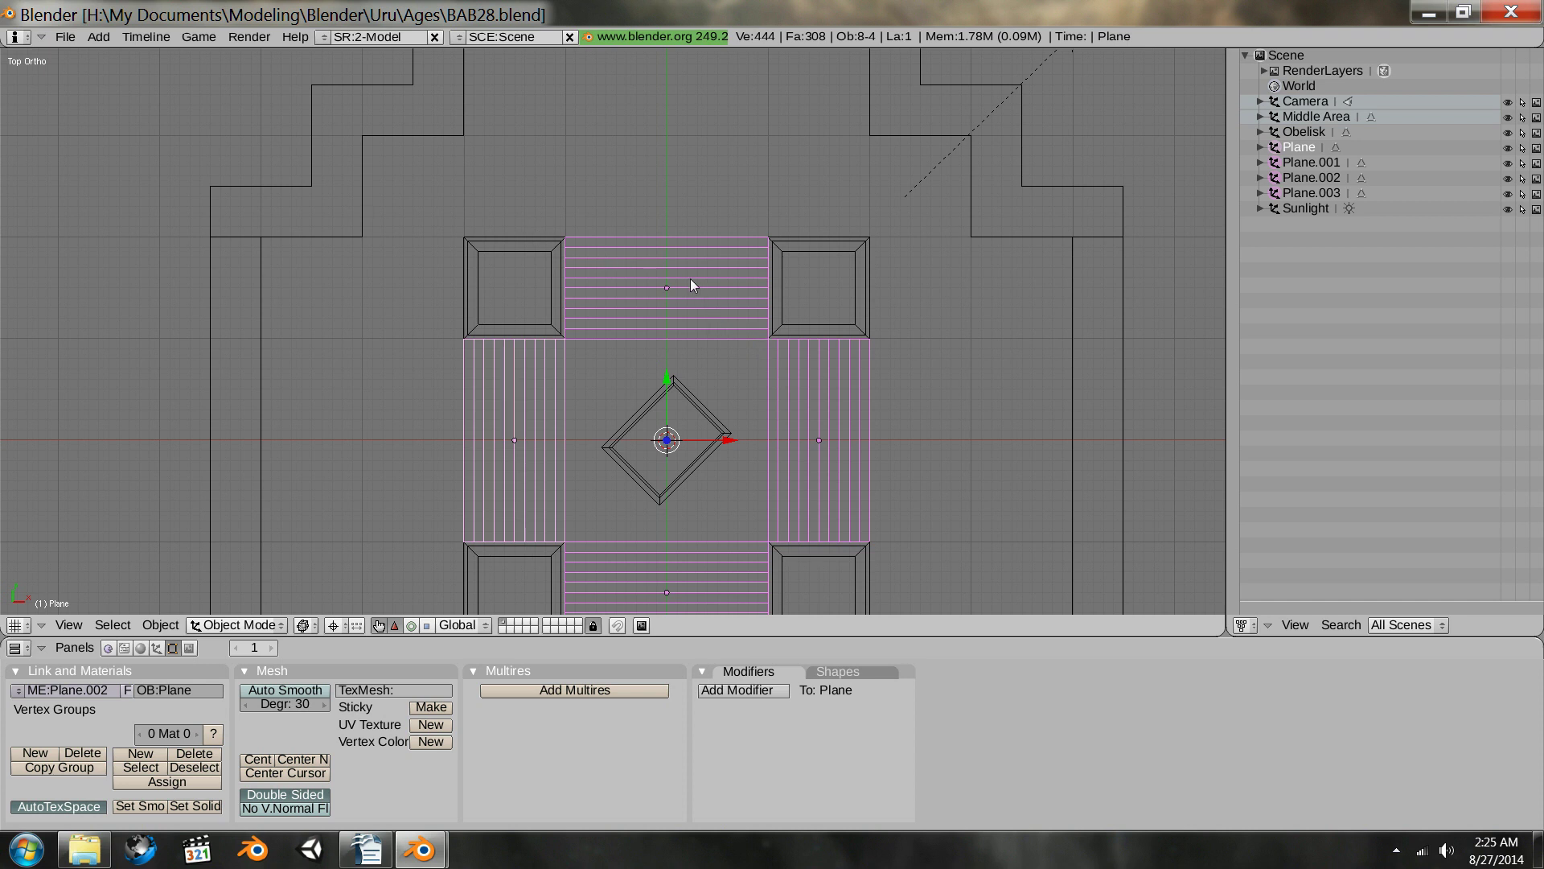
pyautogui.keyDown('shift'); pyautogui.moveTo(679, 273); pyautogui.dragTo(716, 360, button='middle'); pyautogui.keyUp('shift')
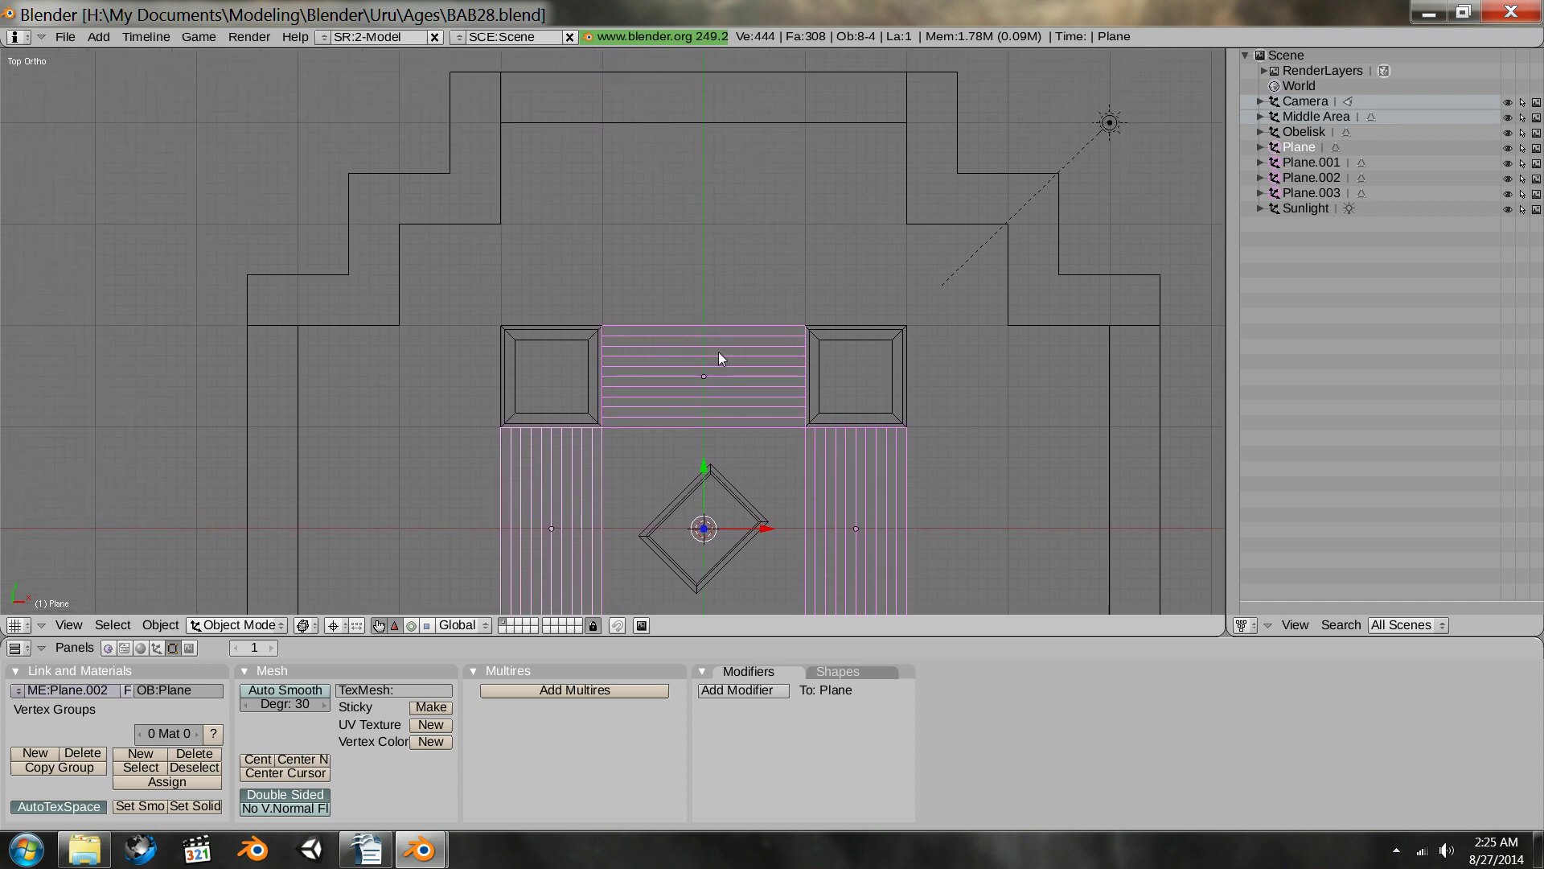
pyautogui.scroll(-2, 718, 357)
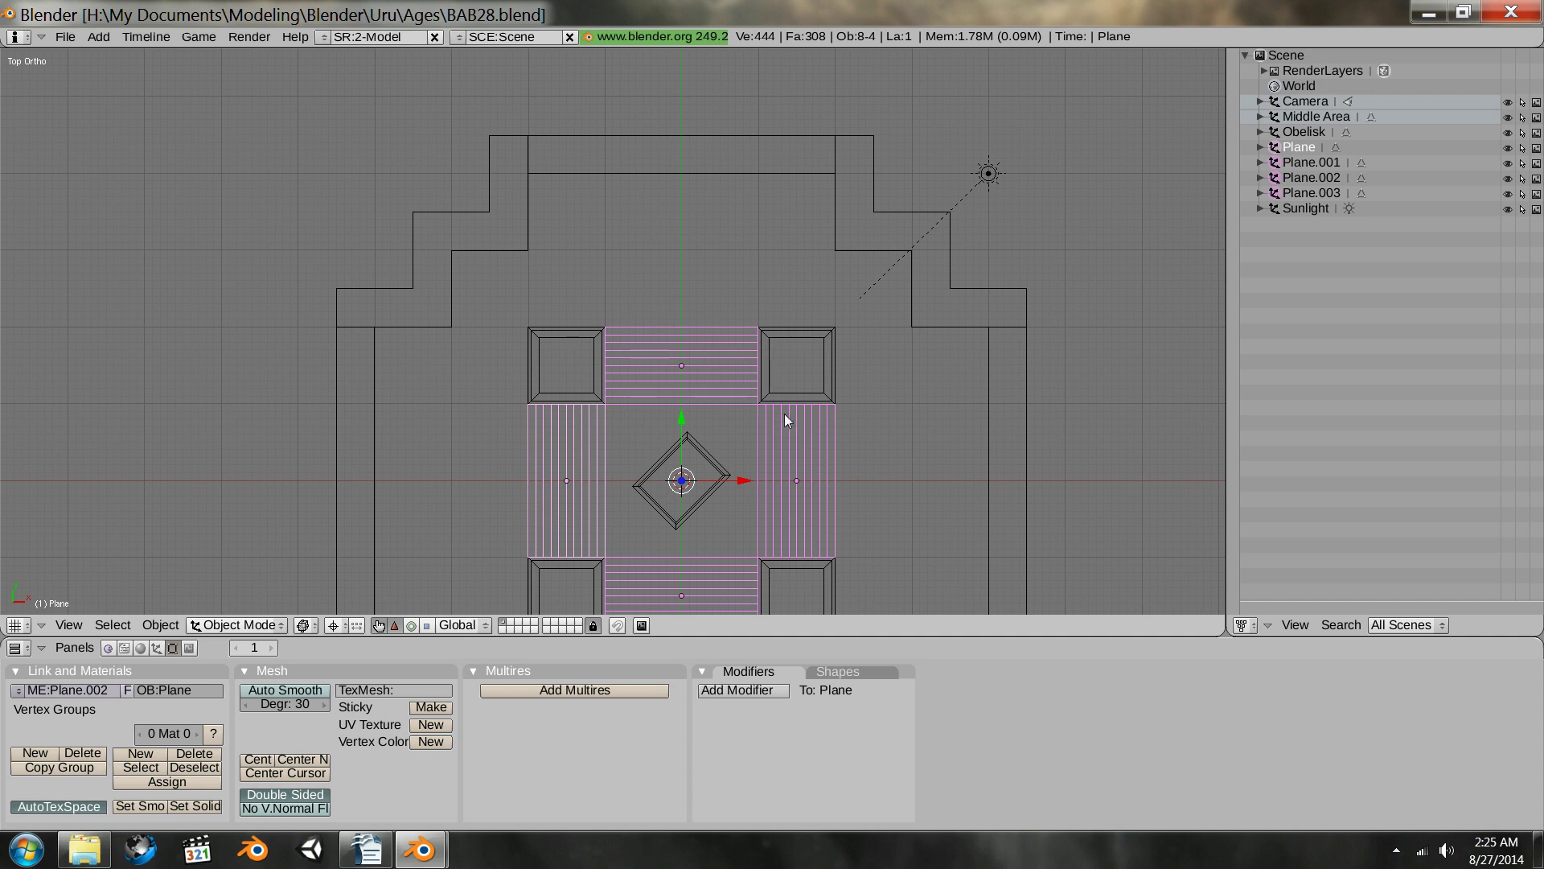
pyautogui.keyDown('shift'); pyautogui.moveTo(784, 413); pyautogui.dragTo(779, 330, button='middle'); pyautogui.keyUp('shift')
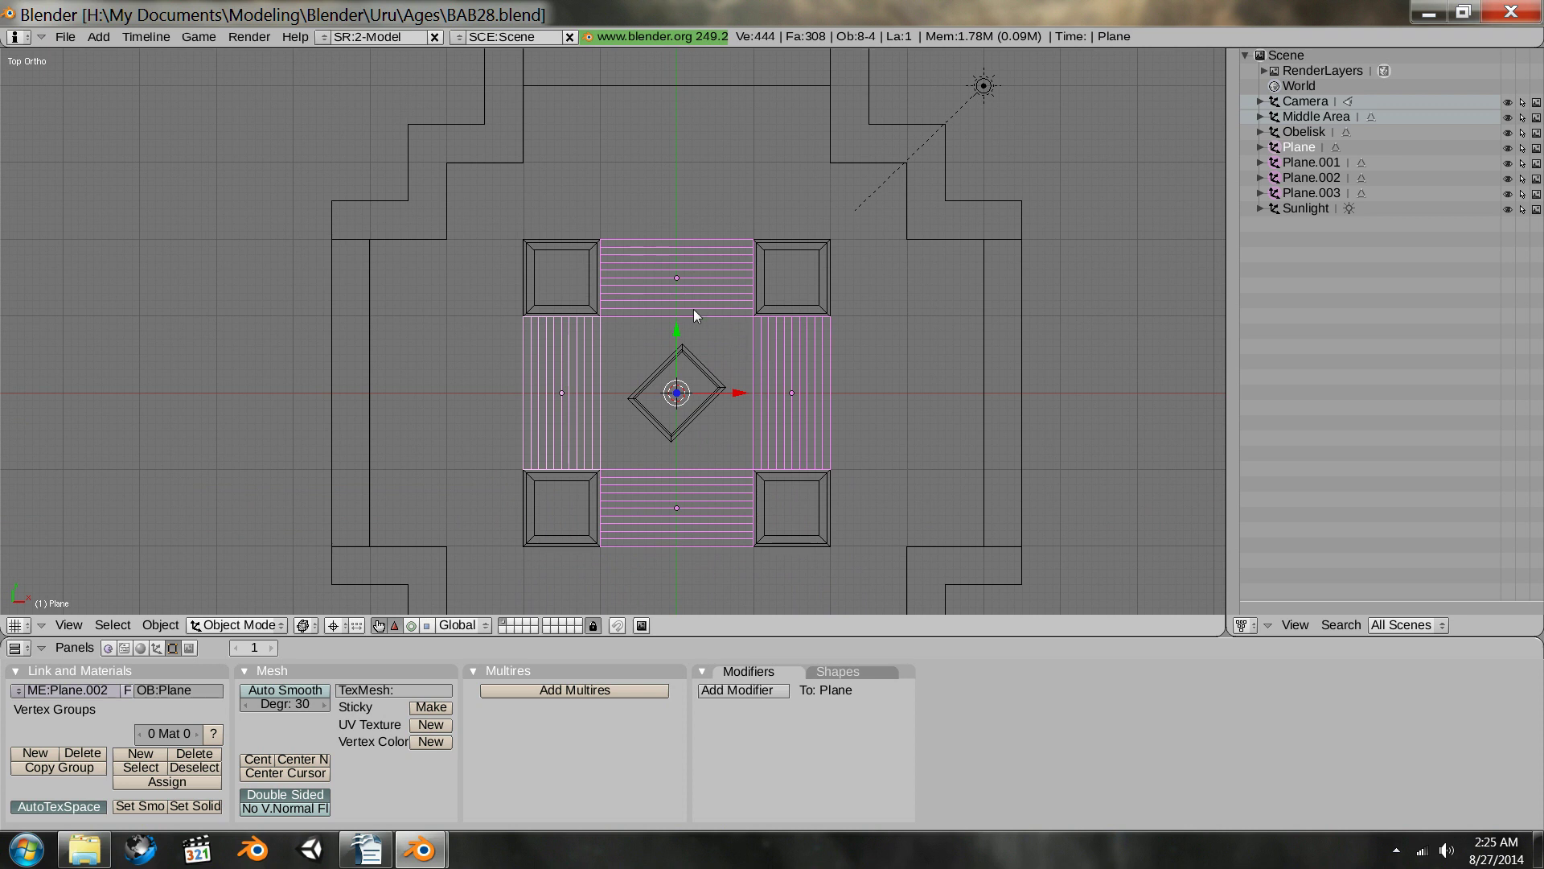
pyautogui.keyDown('shift'); pyautogui.moveTo(751, 288); pyautogui.dragTo(762, 330, button='middle'); pyautogui.keyUp('shift')
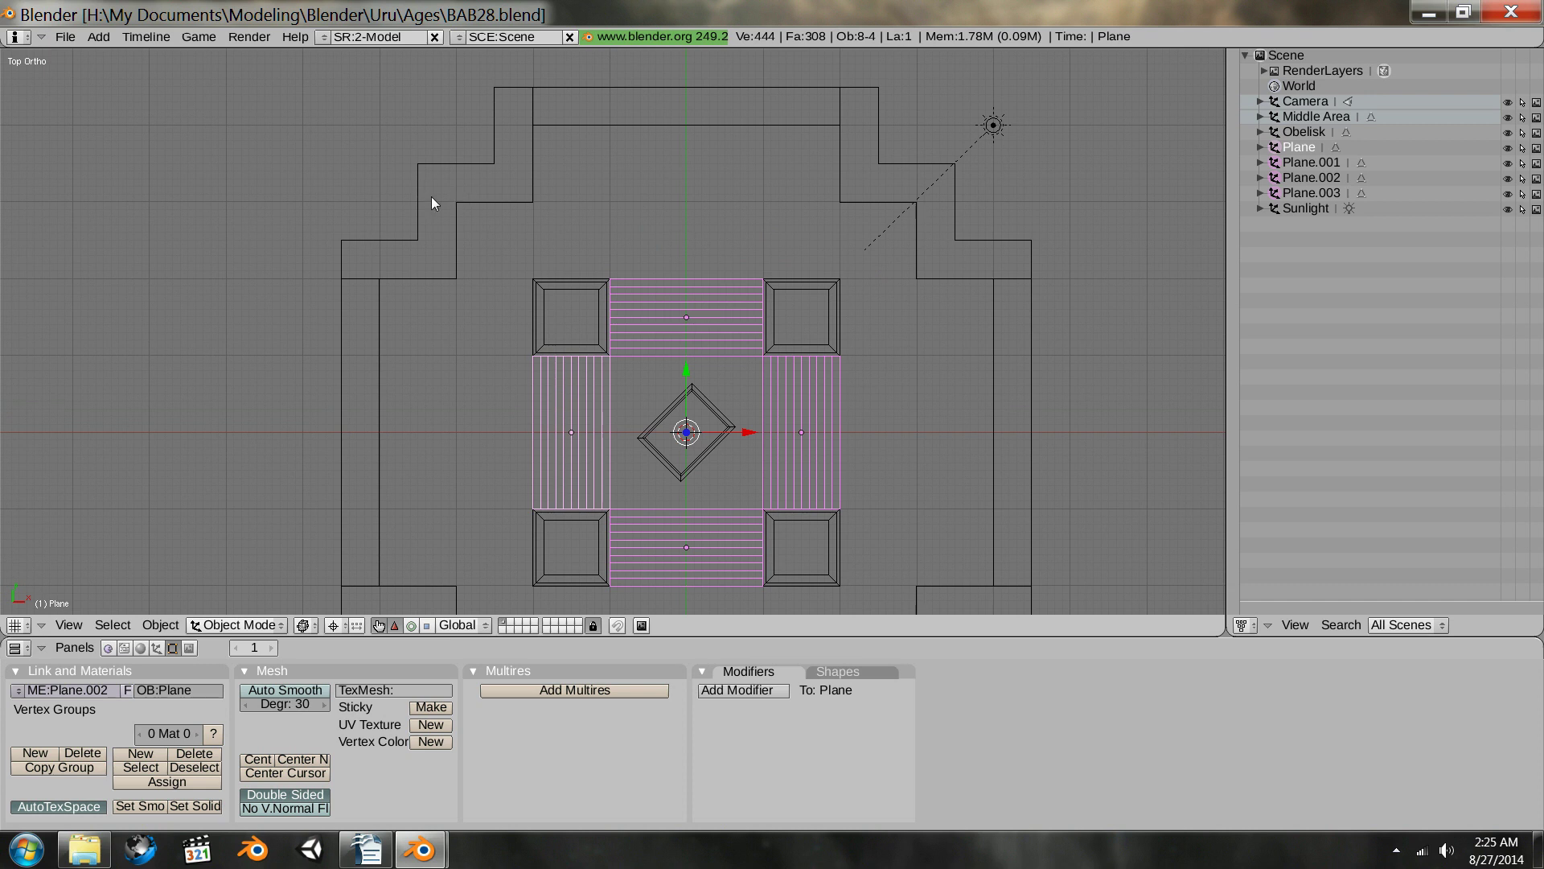
pyautogui.keyDown('shift'); pyautogui.rightClick(458, 204); pyautogui.keyUp('shift')
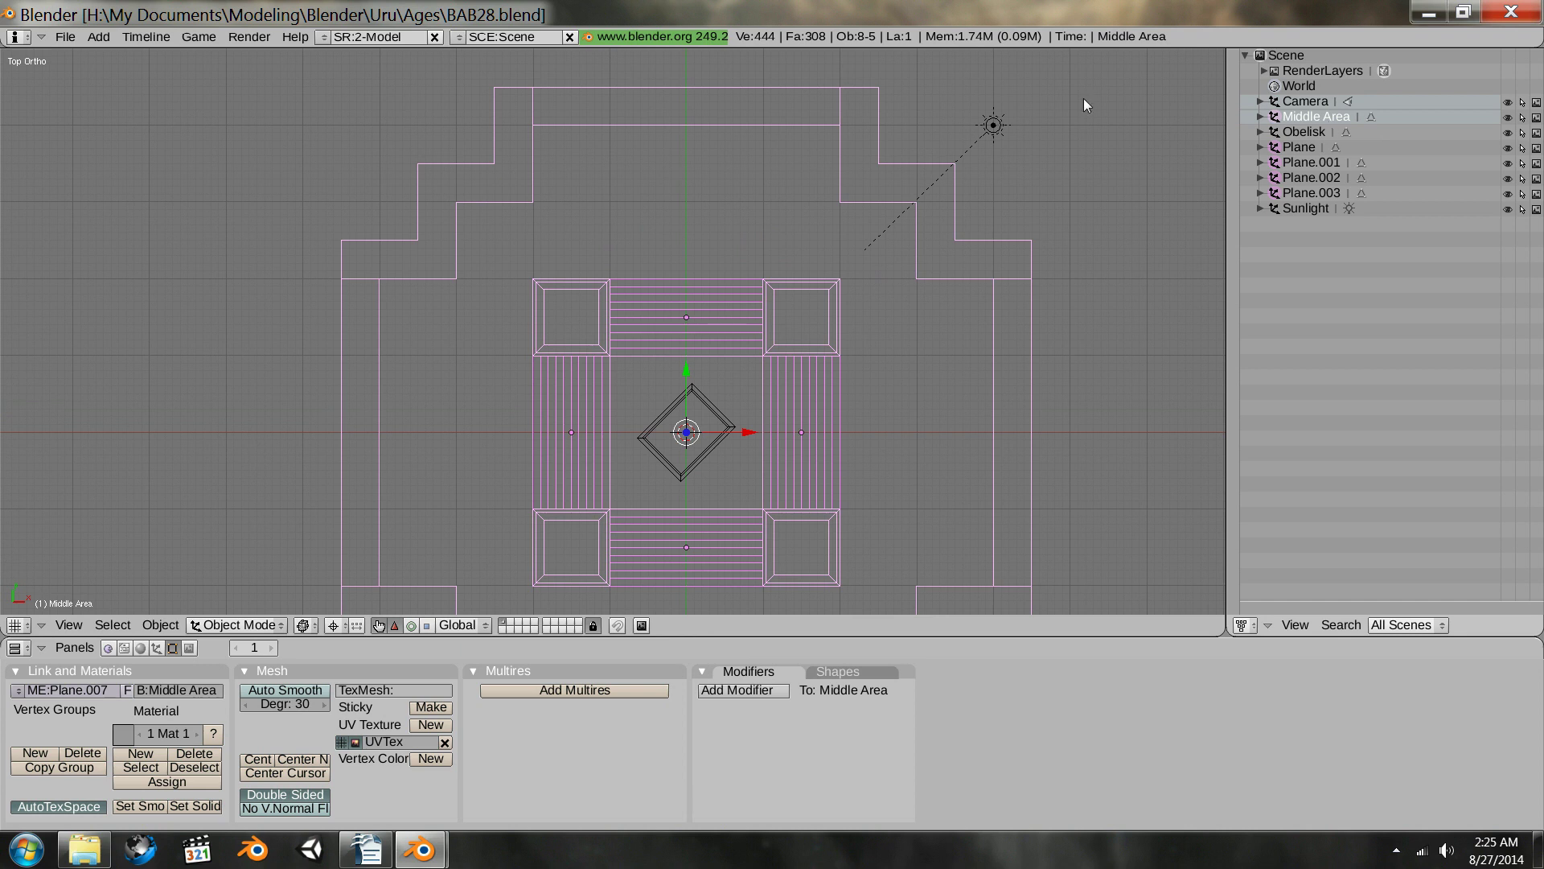
pyautogui.hotkey('ctrl', 'j')
pyautogui.click(451, 214)
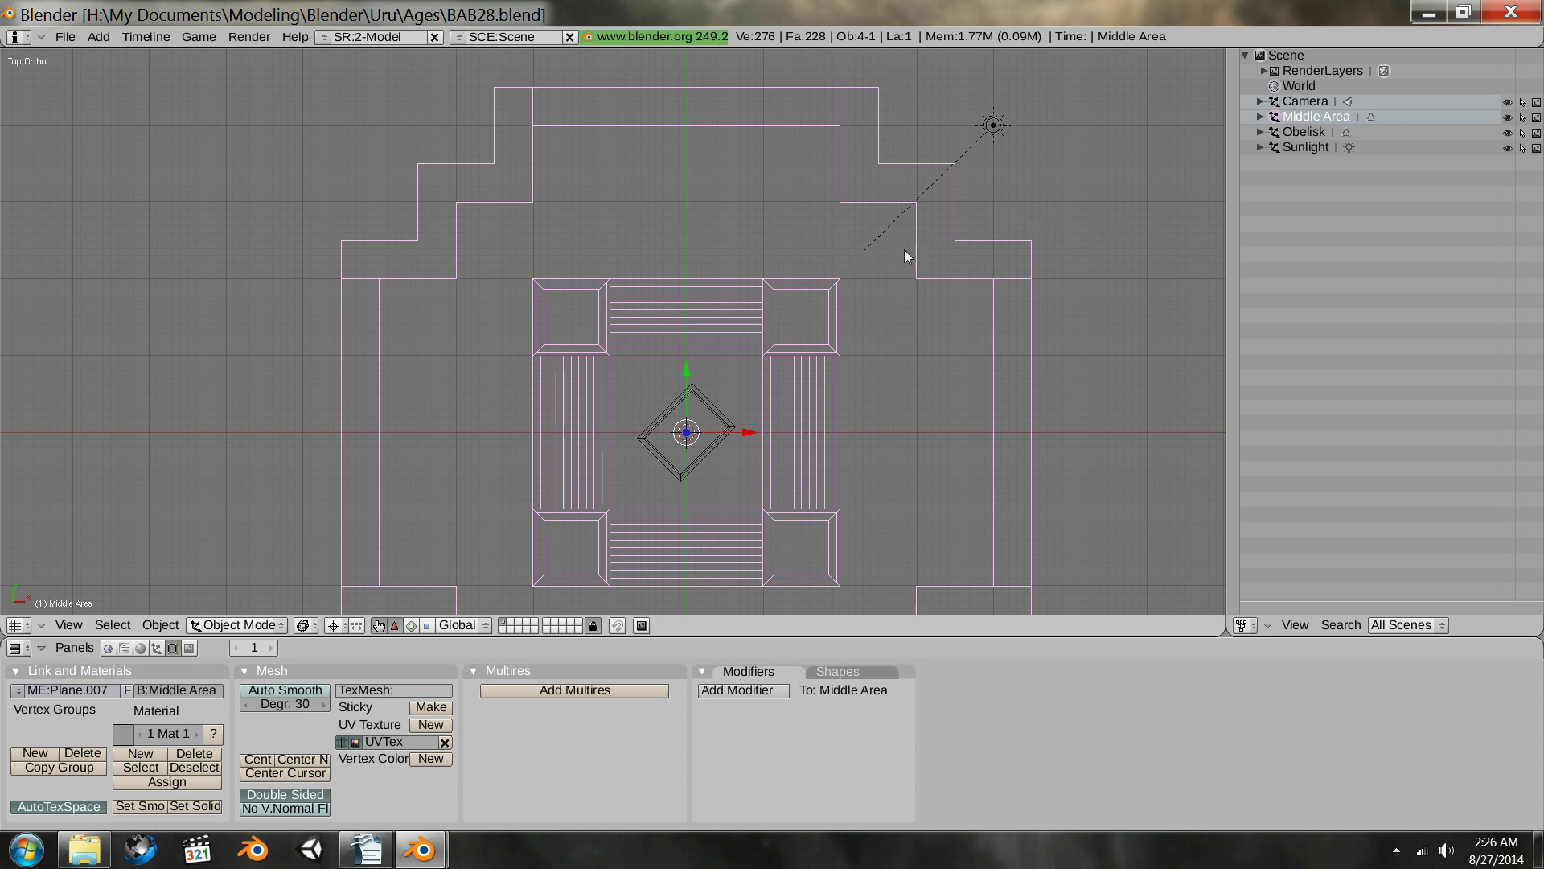
# - Put the joined Middle Area into Edit Mode with vertex selection, ready for work around a corner block and the outer walls
pyautogui.press('Tab')
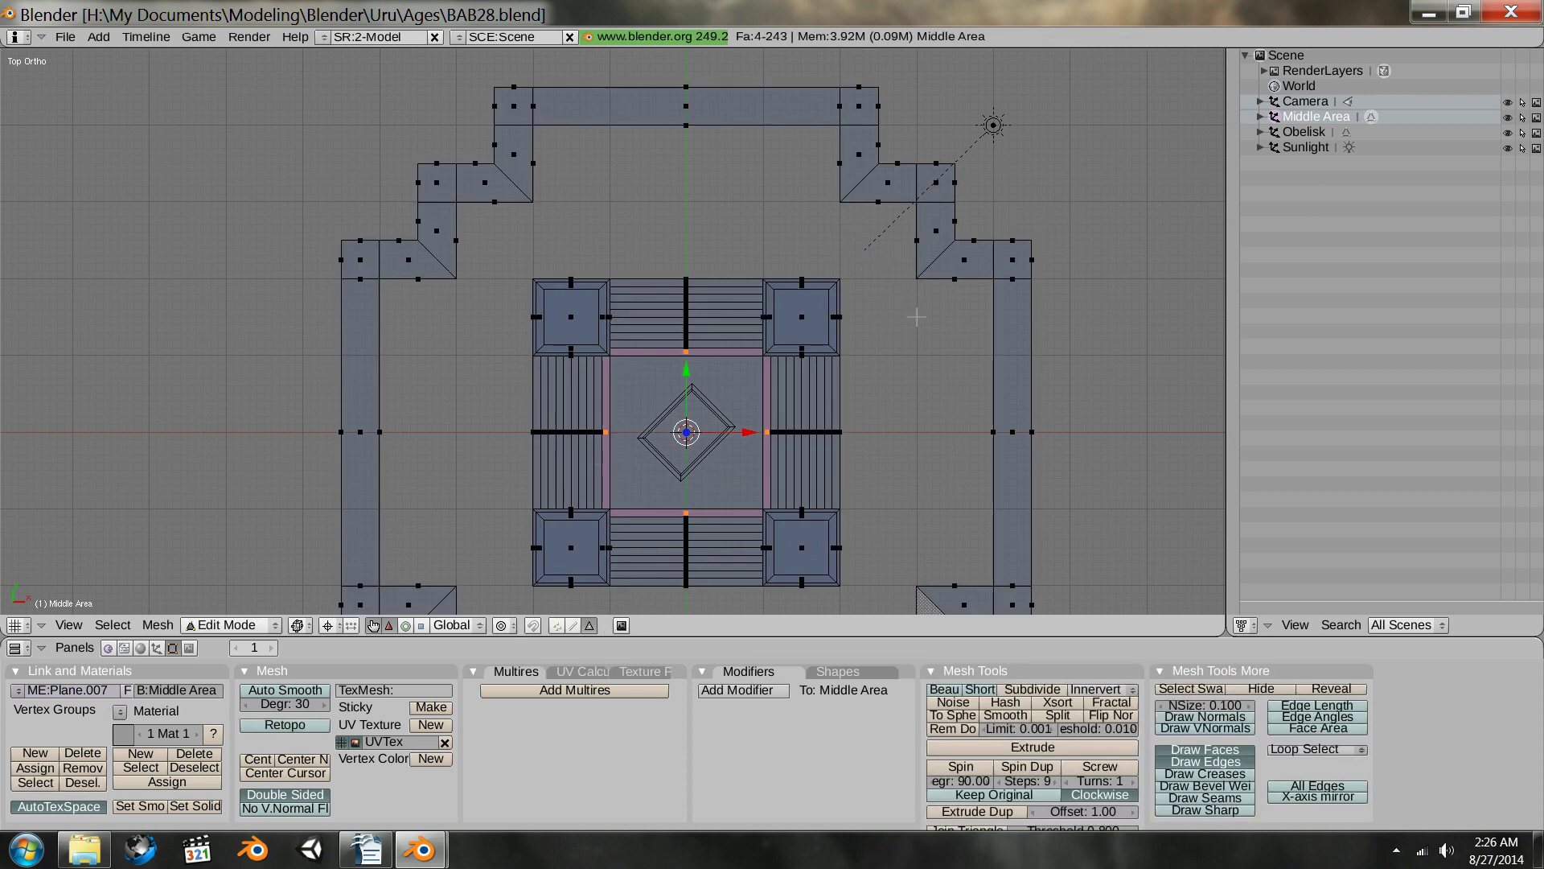
pyautogui.hotkey('ctrl', 'Tab')
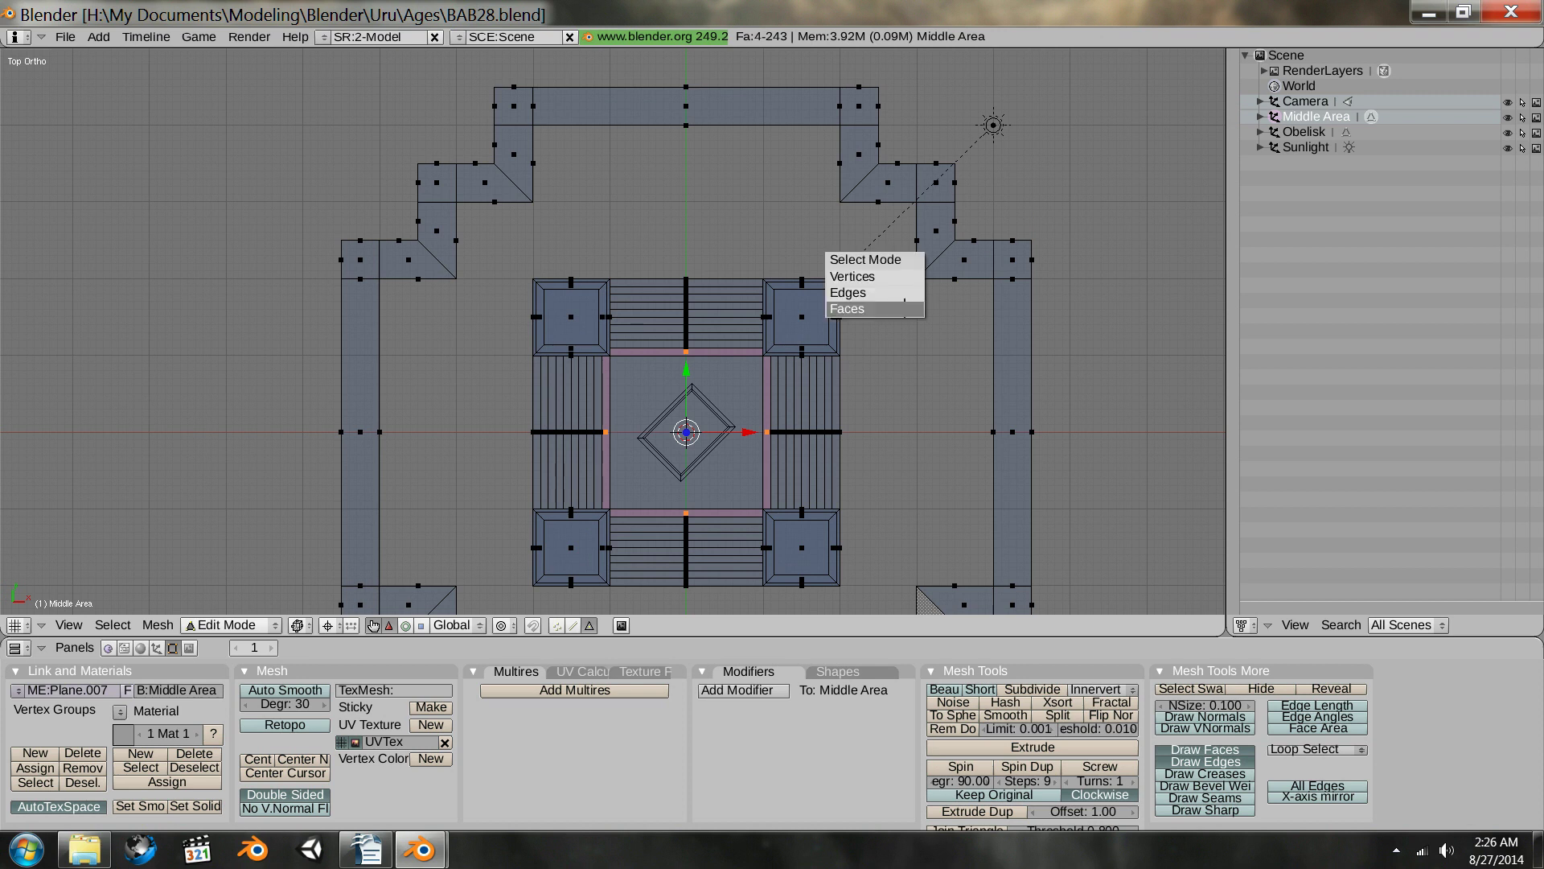
pyautogui.click(894, 276)
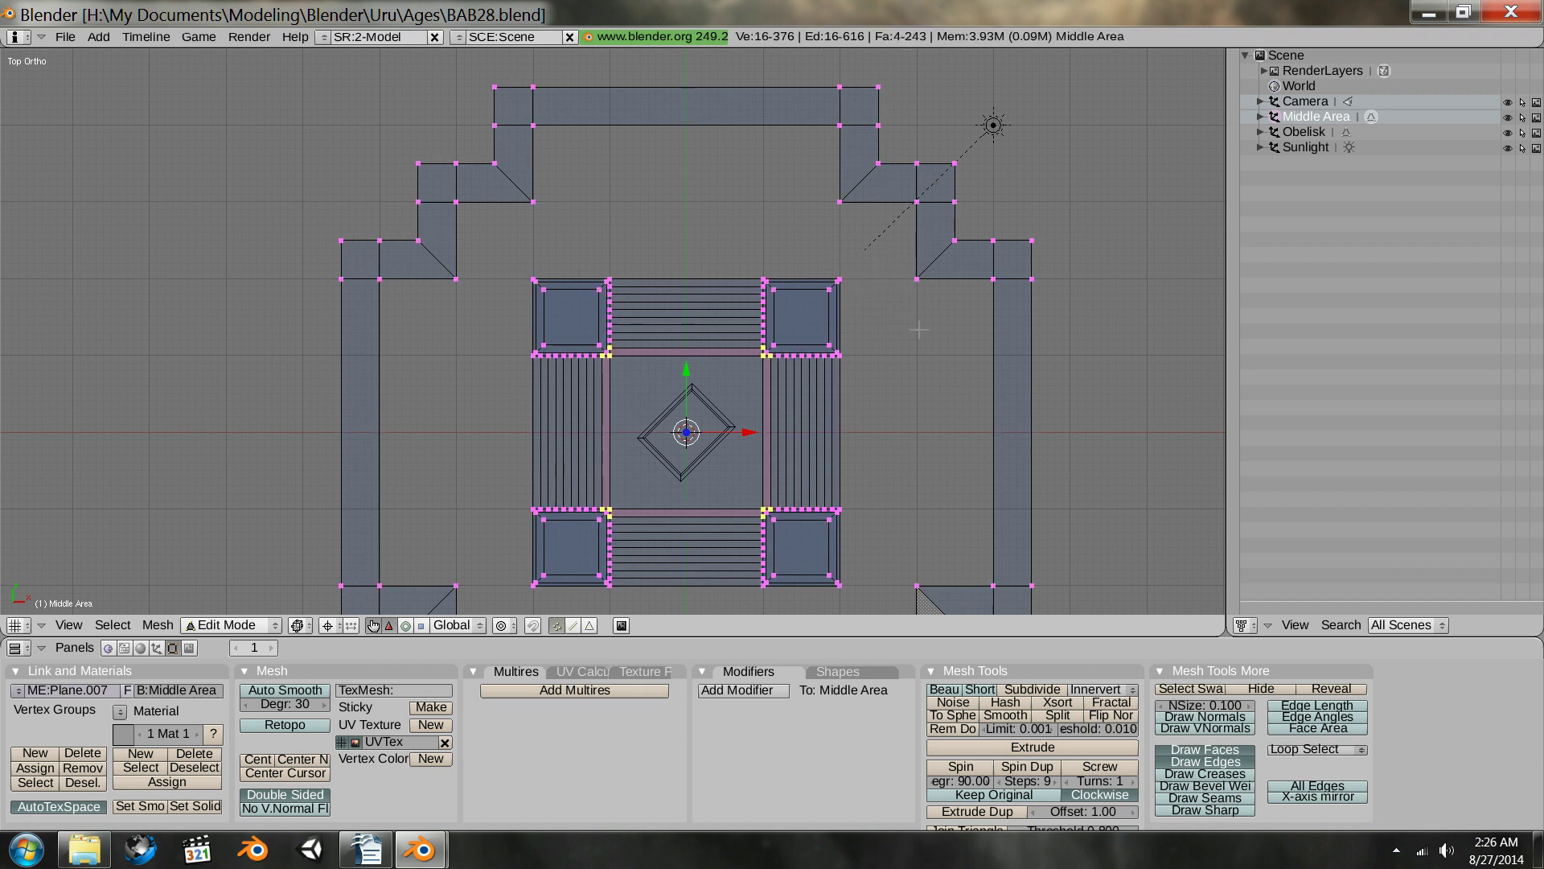
pyautogui.moveTo(748, 322); pyautogui.dragTo(610, 245, button='middle')
pyautogui.scroll(5, 610, 245)
pyautogui.keyDown('shift'); pyautogui.moveTo(783, 278); pyautogui.dragTo(528, 487, button='middle'); pyautogui.keyUp('shift')
pyautogui.scroll(2, 587, 325)
pyautogui.moveTo(625, 378); pyautogui.dragTo(568, 394, button='middle')
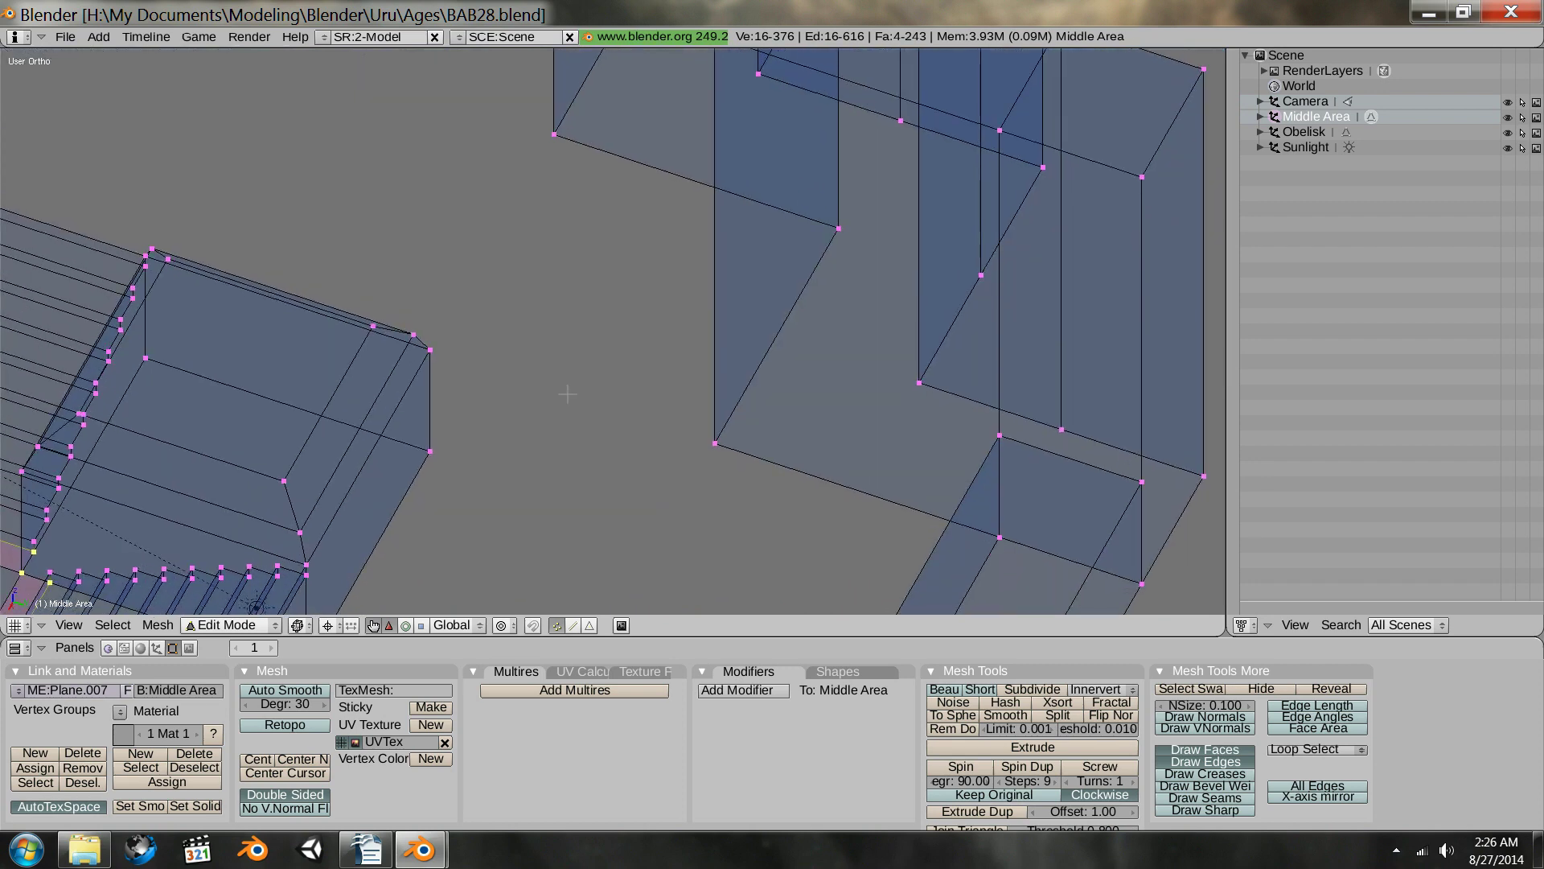
# - Create a floor face joining the upper outer corners of two neighbouring corner blocks to the two facing lower wall corners
pyautogui.rightClick(430, 351)
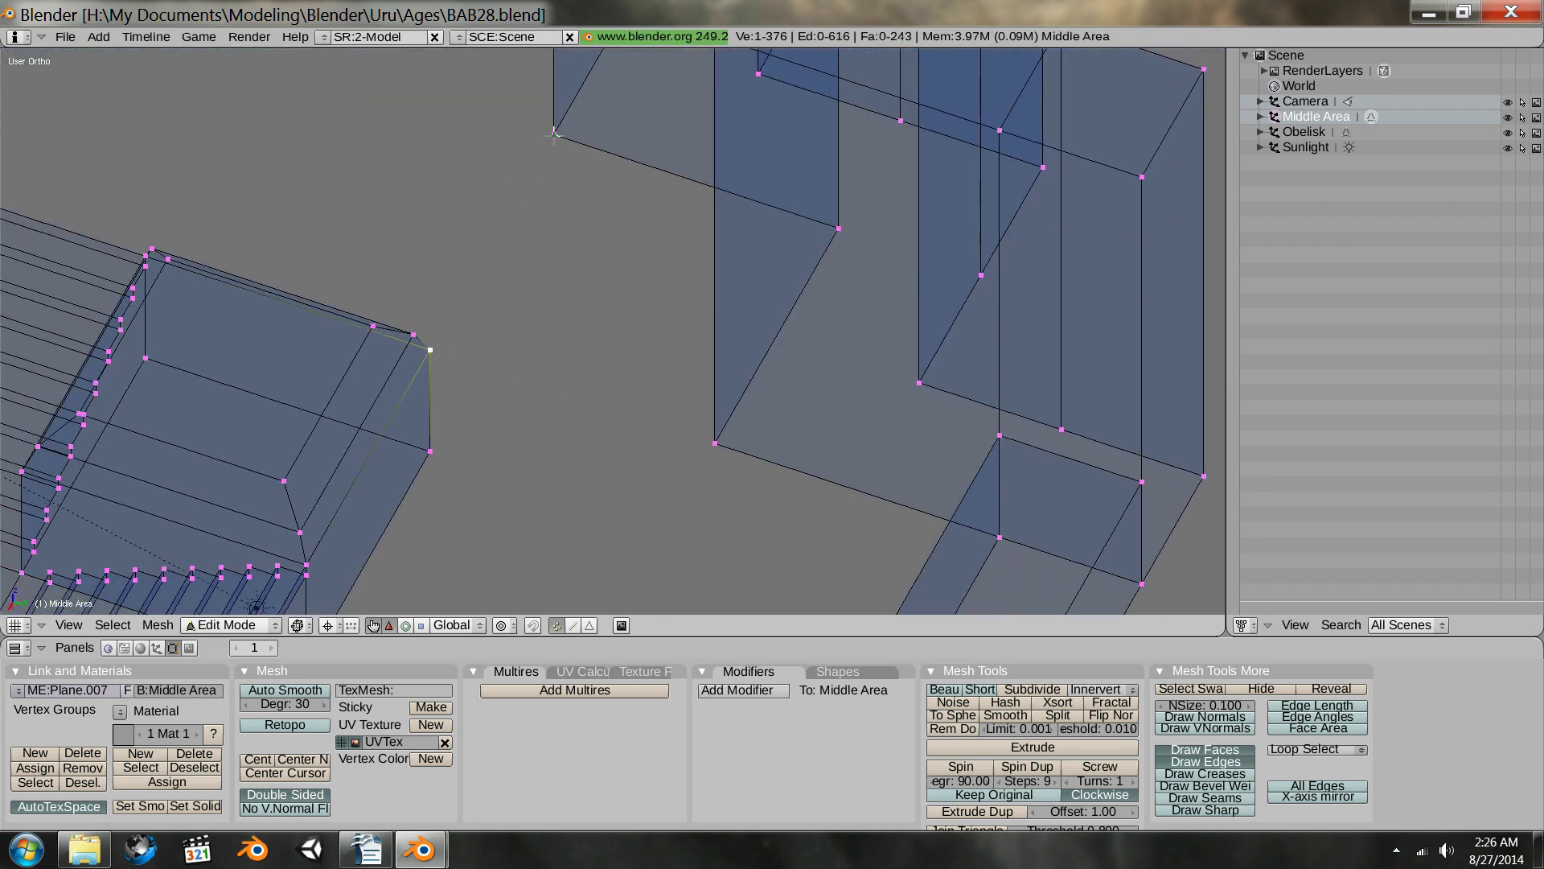
pyautogui.keyDown('shift'); pyautogui.rightClick(716, 443); pyautogui.keyUp('shift')
pyautogui.moveTo(685, 444); pyautogui.dragTo(363, 466, button='middle')
pyautogui.keyDown('shift'); pyautogui.moveTo(693, 330); pyautogui.dragTo(1097, 648, button='middle'); pyautogui.keyUp('shift')
pyautogui.keyDown('shift'); pyautogui.moveTo(605, 288); pyautogui.dragTo(911, 494, button='middle'); pyautogui.keyUp('shift')
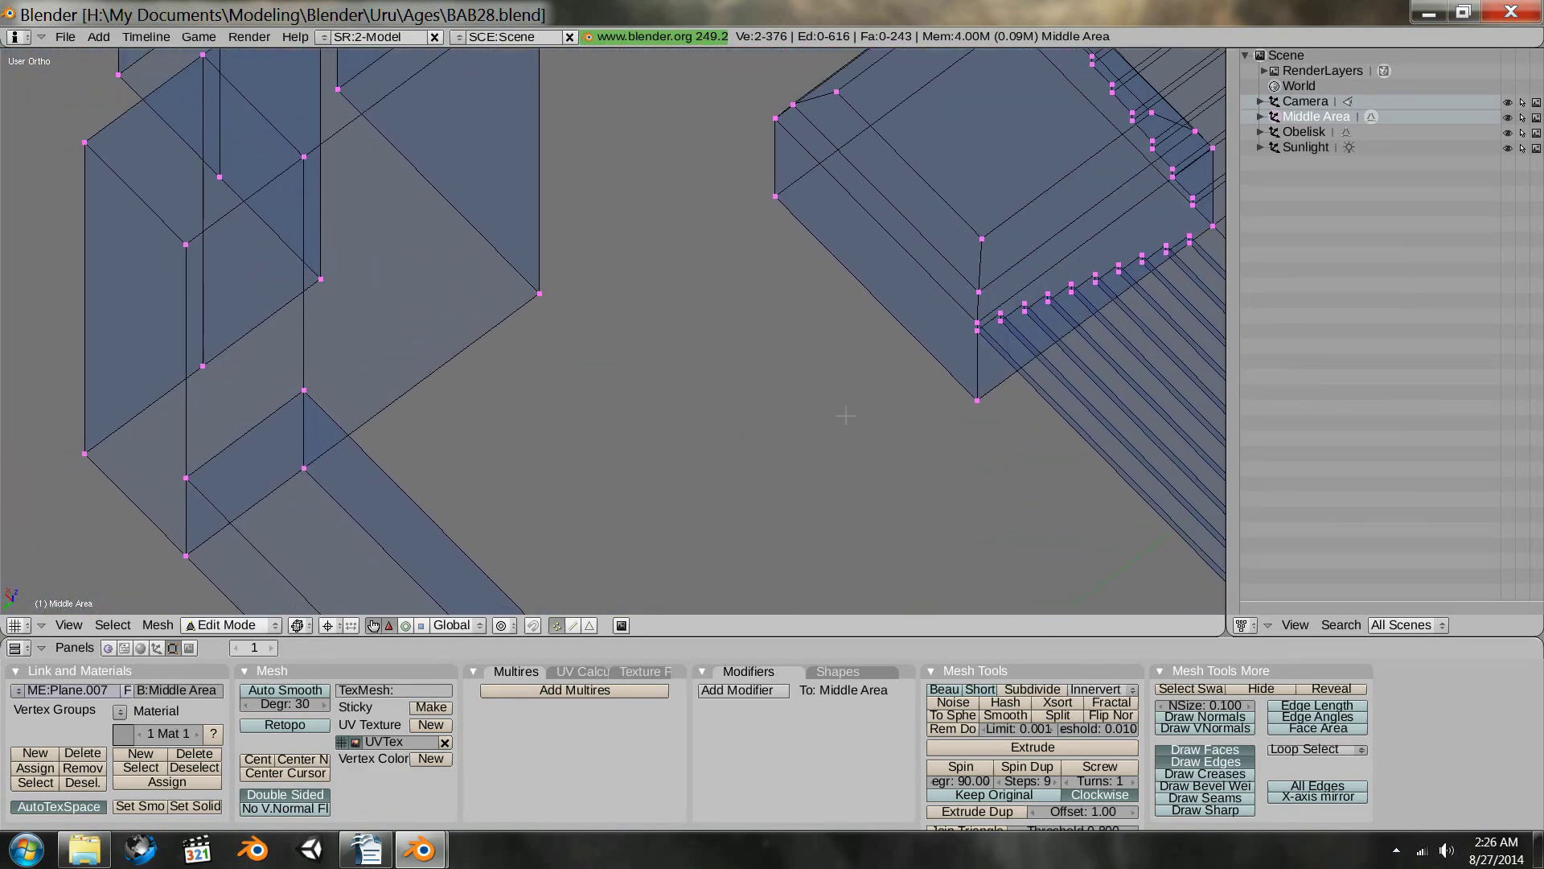
pyautogui.keyDown('shift'); pyautogui.rightClick(777, 194); pyautogui.keyUp('shift')
pyautogui.keyDown('shift'); pyautogui.rightClick(775, 196); pyautogui.keyUp('shift')
pyautogui.keyDown('shift'); pyautogui.rightClick(775, 118); pyautogui.keyUp('shift')
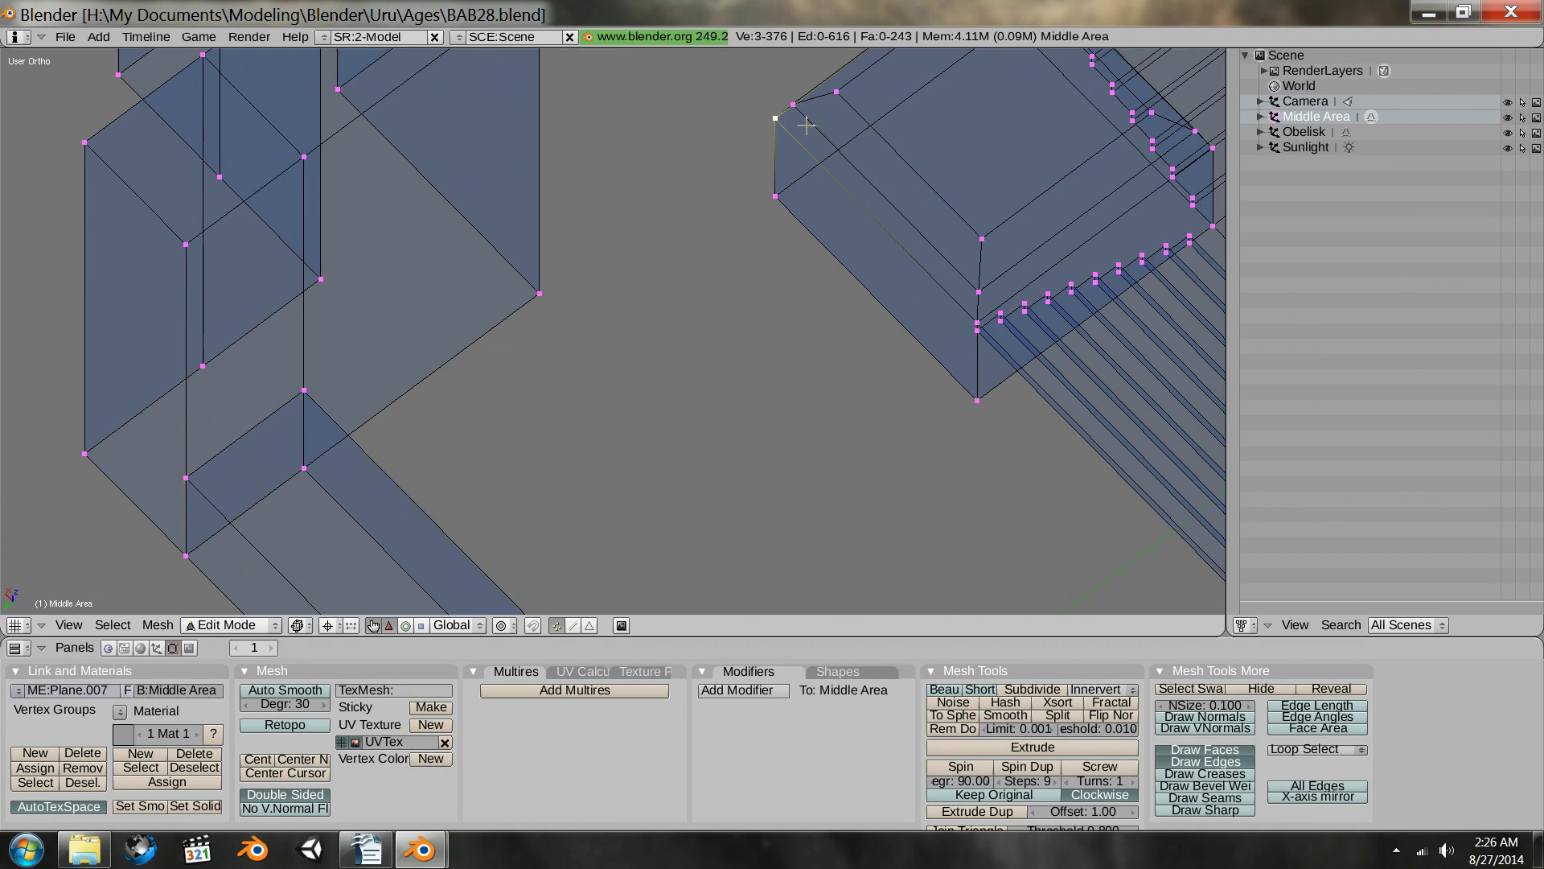
pyautogui.keyDown('shift'); pyautogui.rightClick(552, 294); pyautogui.keyUp('shift')
pyautogui.moveTo(637, 290)
pyautogui.mouseDown(button='middle')
pyautogui.moveTo(582, 307)
pyautogui.moveTo(528, 283)
pyautogui.moveTo(637, 319)
pyautogui.moveTo(821, 276)
pyautogui.moveTo(877, 241)
pyautogui.moveTo(723, 283)
pyautogui.moveTo(645, 269)
pyautogui.mouseUp(button='middle')
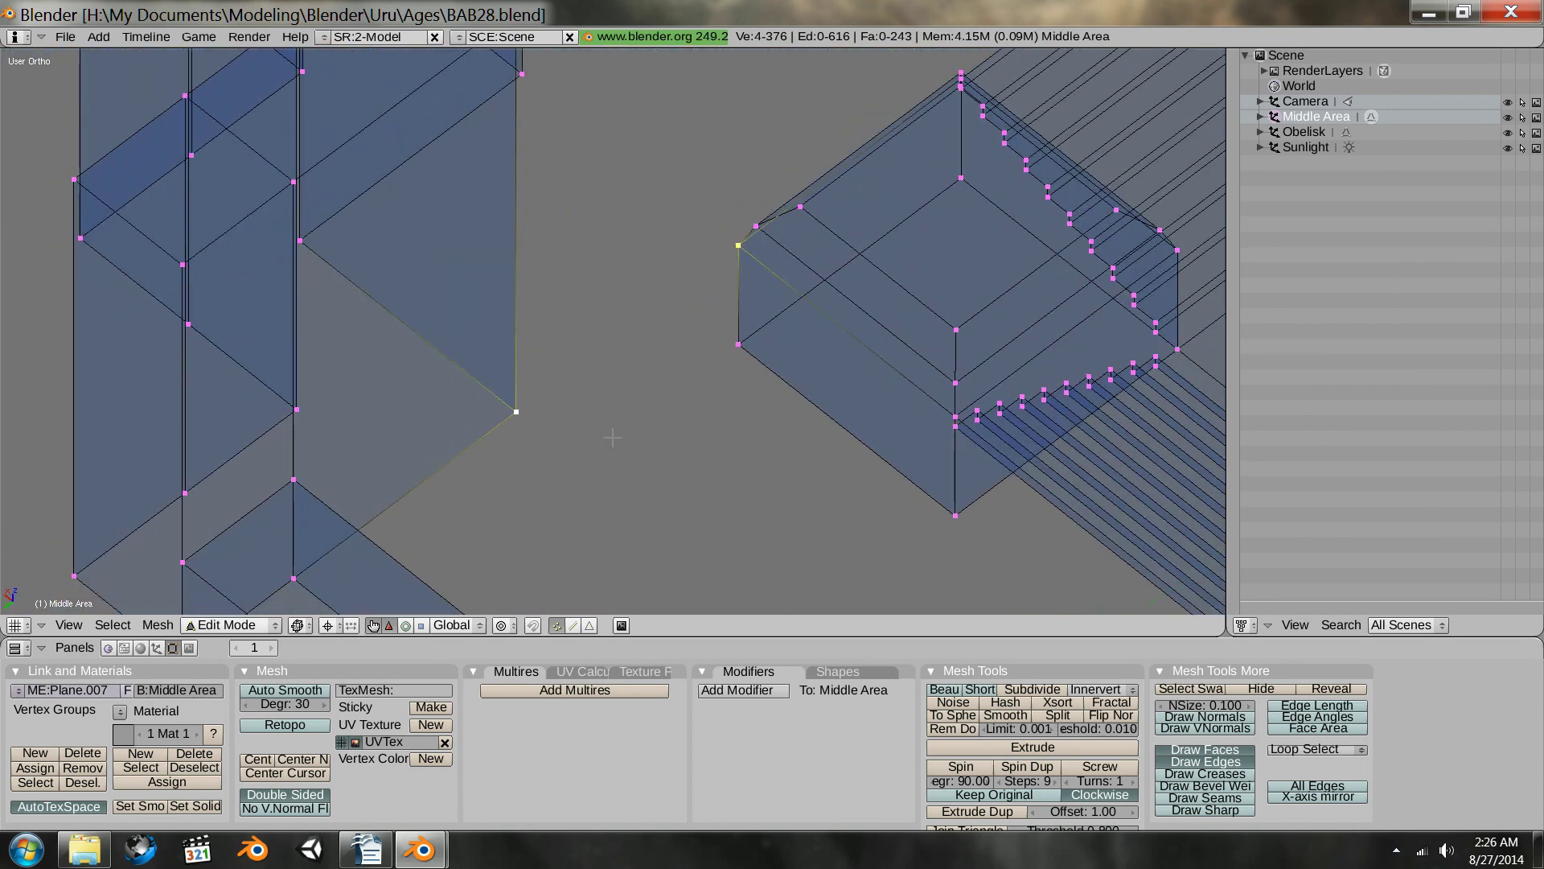
pyautogui.press('f')
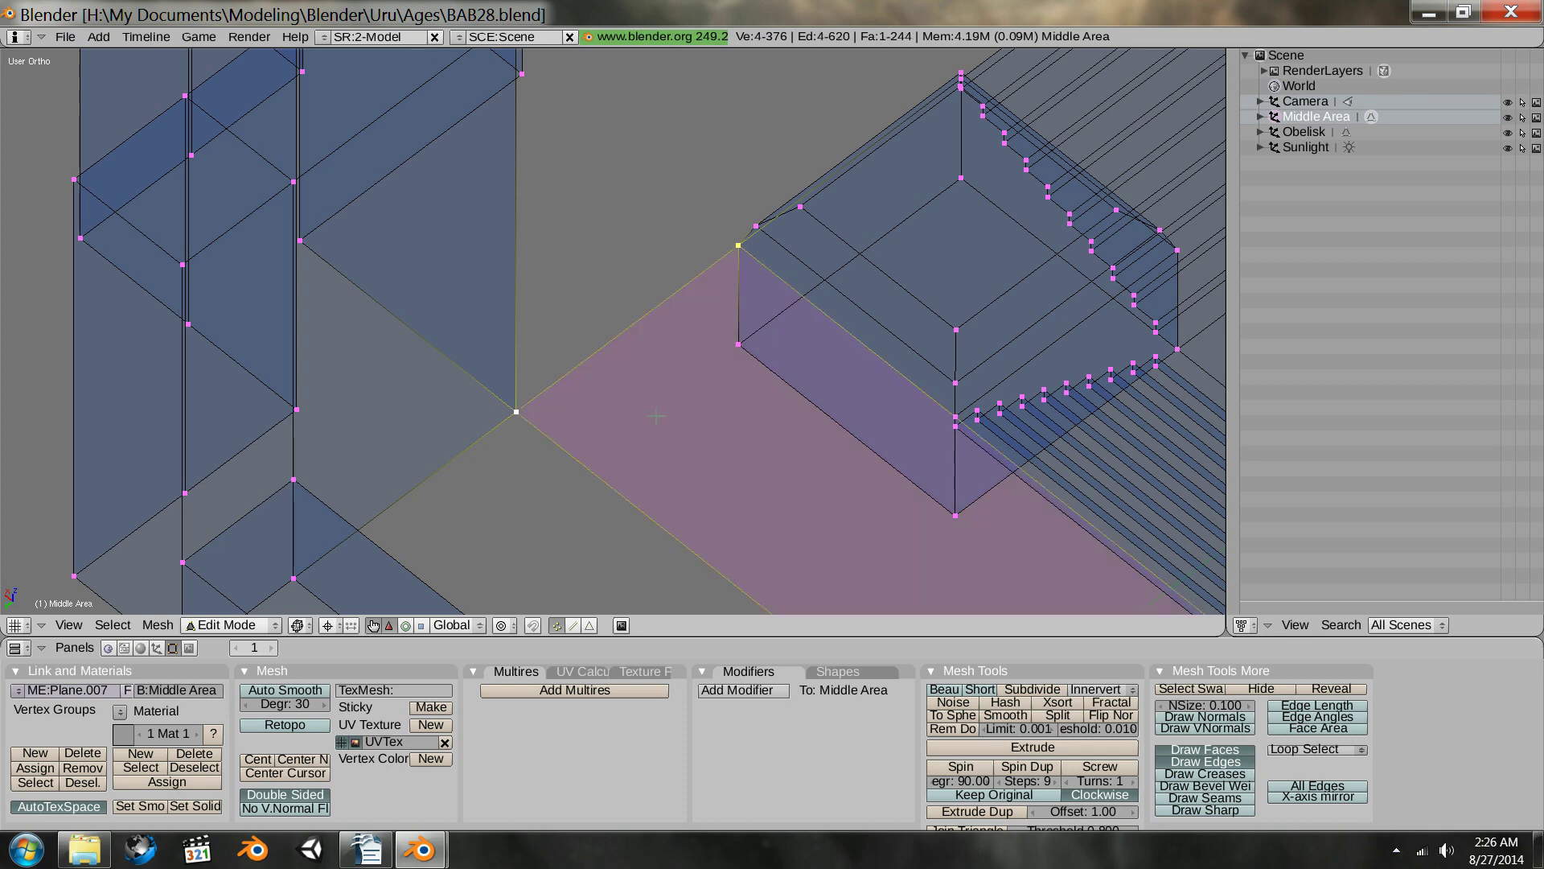
# - Check how the new floor face fits against the corner blocks and walls, and set the mesh selection mode to Edges
pyautogui.moveTo(943, 442); pyautogui.dragTo(1014, 447, button='middle')
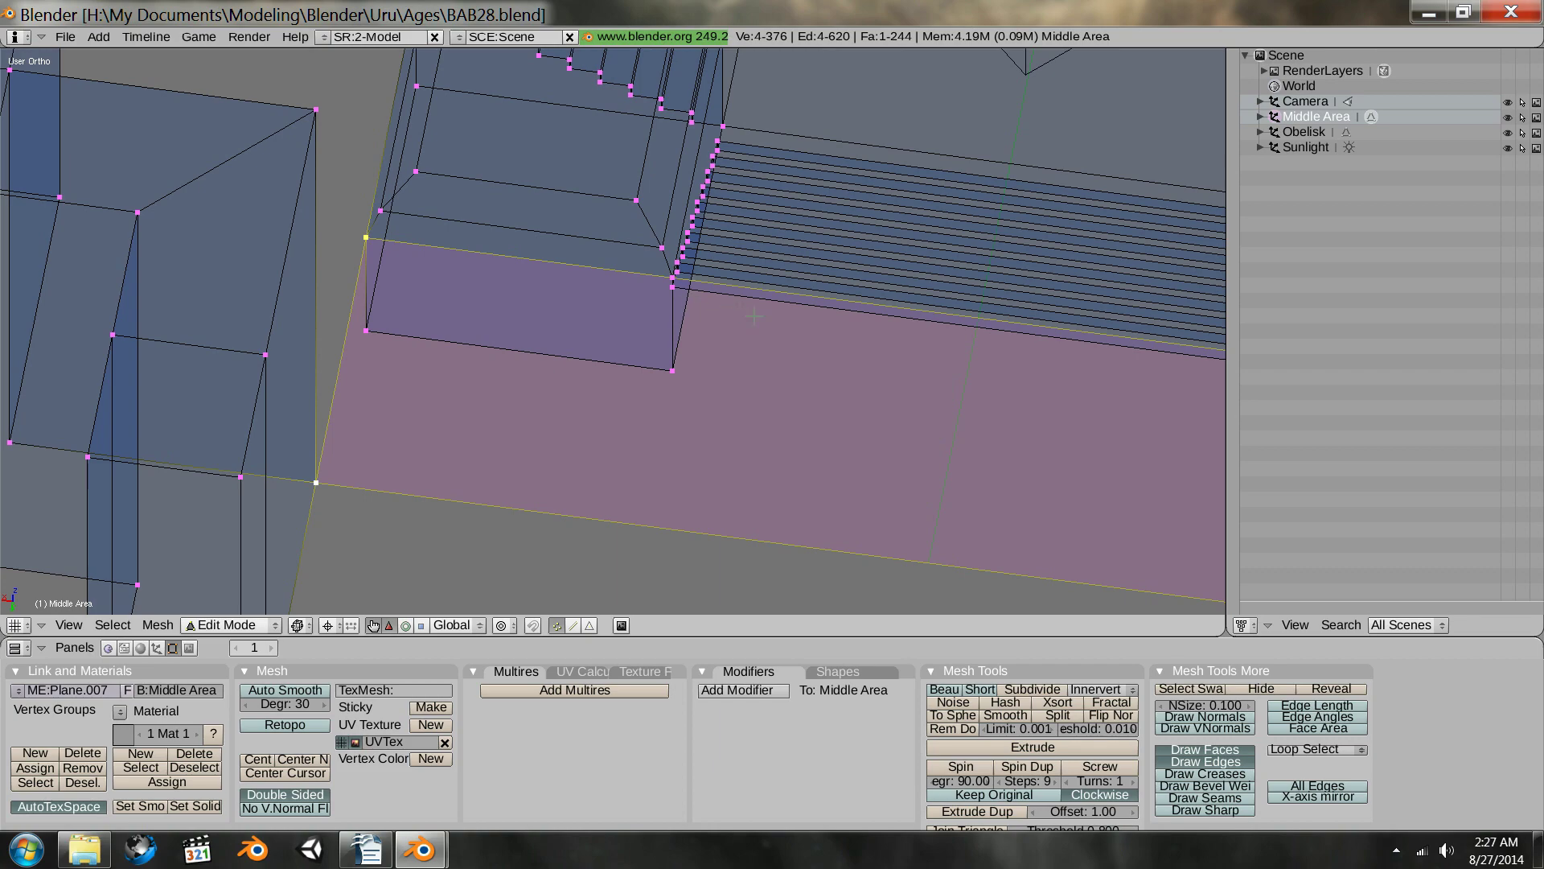
pyautogui.scroll(-1, 754, 317)
pyautogui.scroll(-3, 829, 342)
pyautogui.moveTo(1049, 391); pyautogui.dragTo(1158, 379, button='middle')
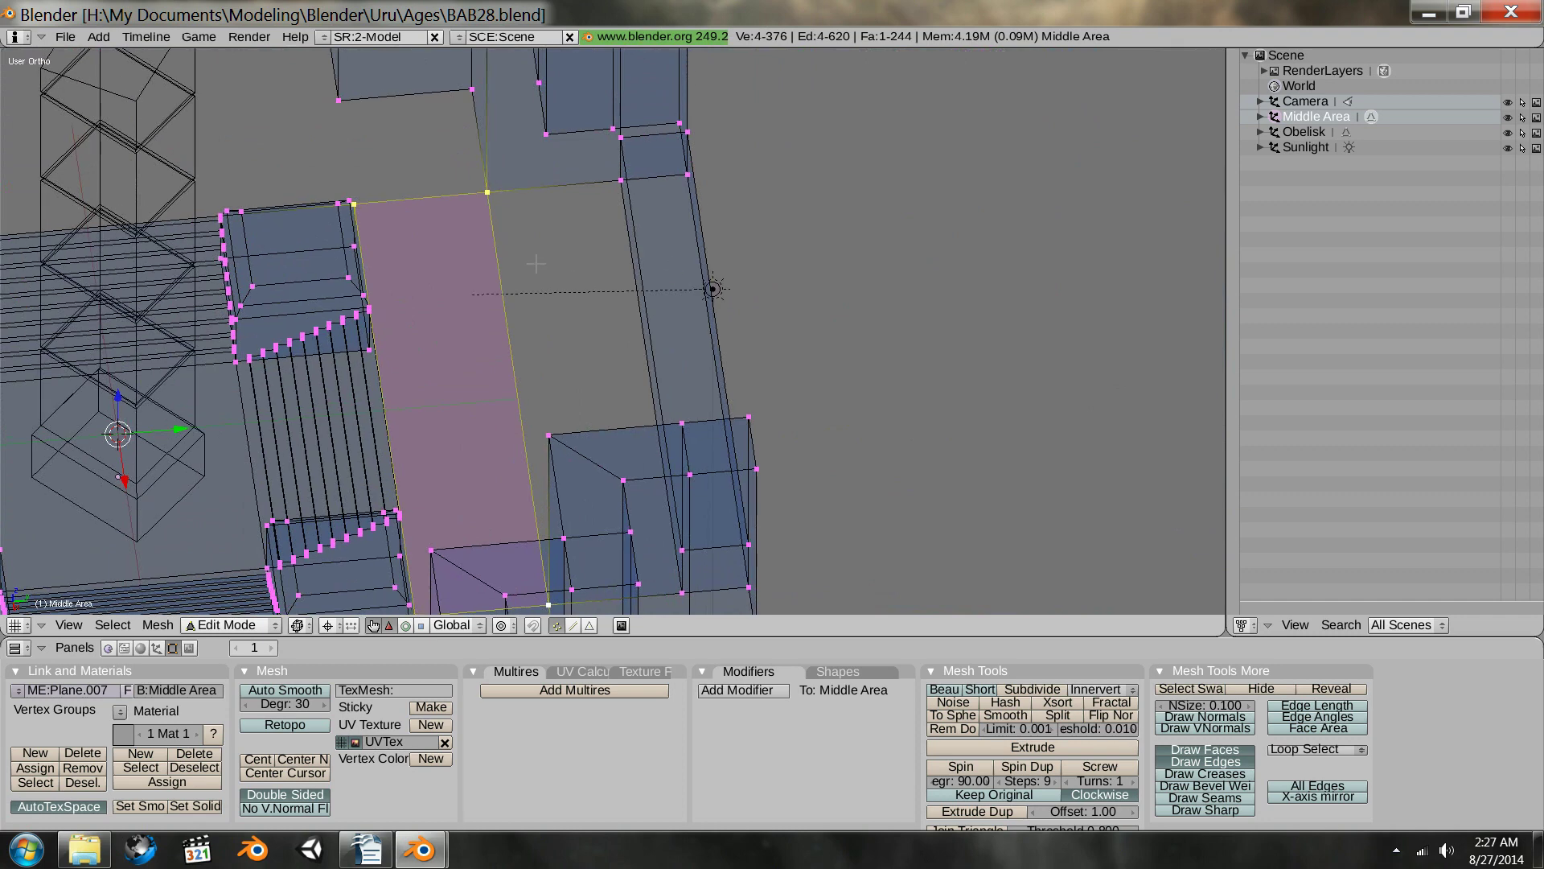
pyautogui.scroll(4, 536, 263)
pyautogui.scroll(-1, 403, 234)
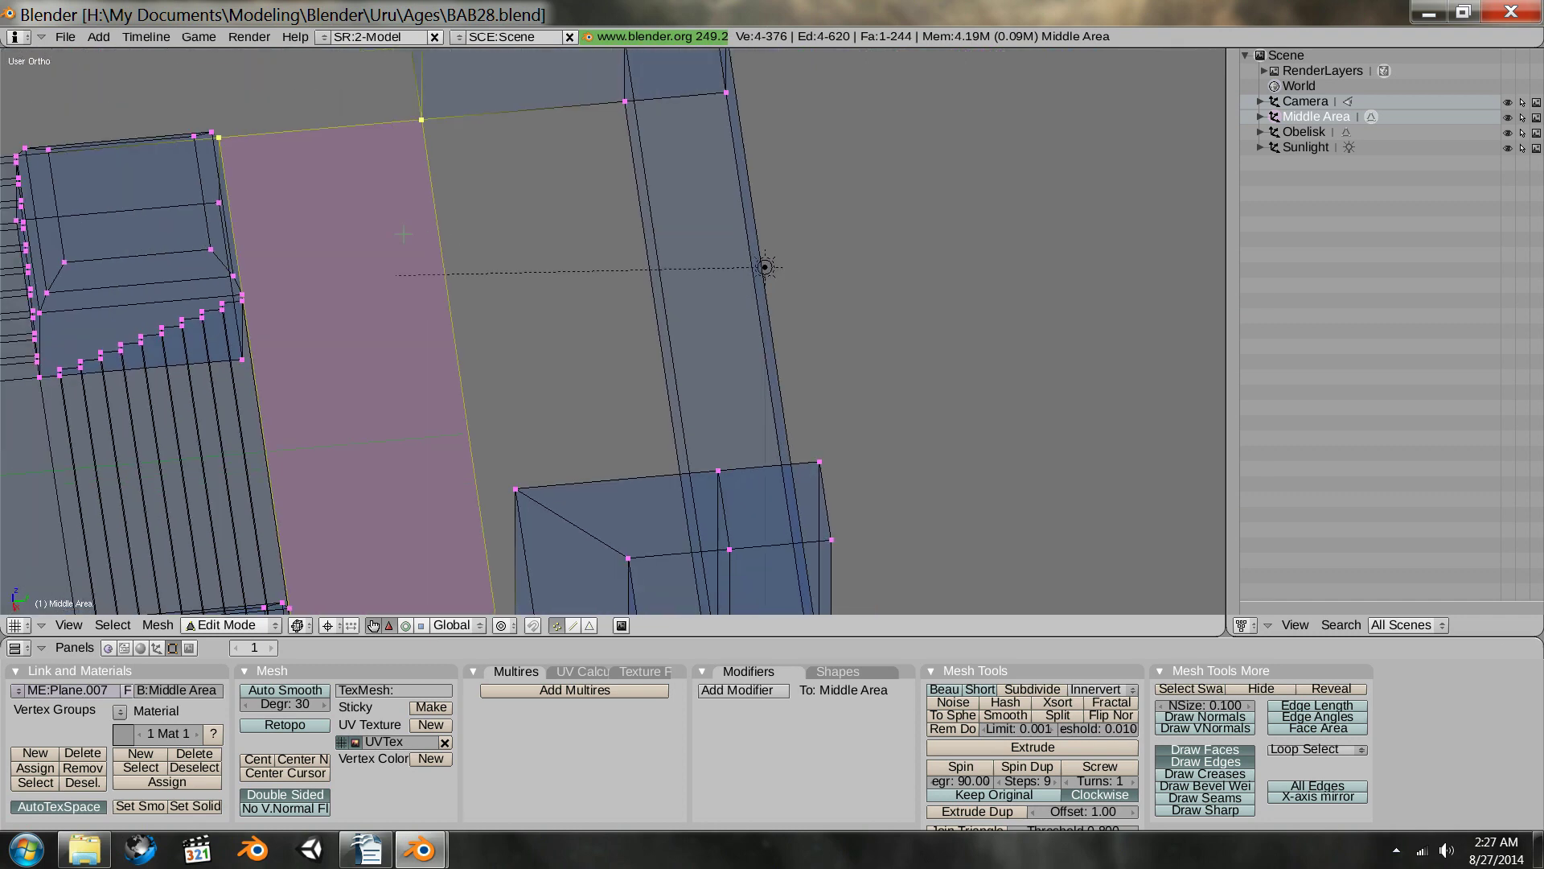
pyautogui.keyDown('shift'); pyautogui.moveTo(380, 242); pyautogui.dragTo(550, 326, button='middle'); pyautogui.keyUp('shift')
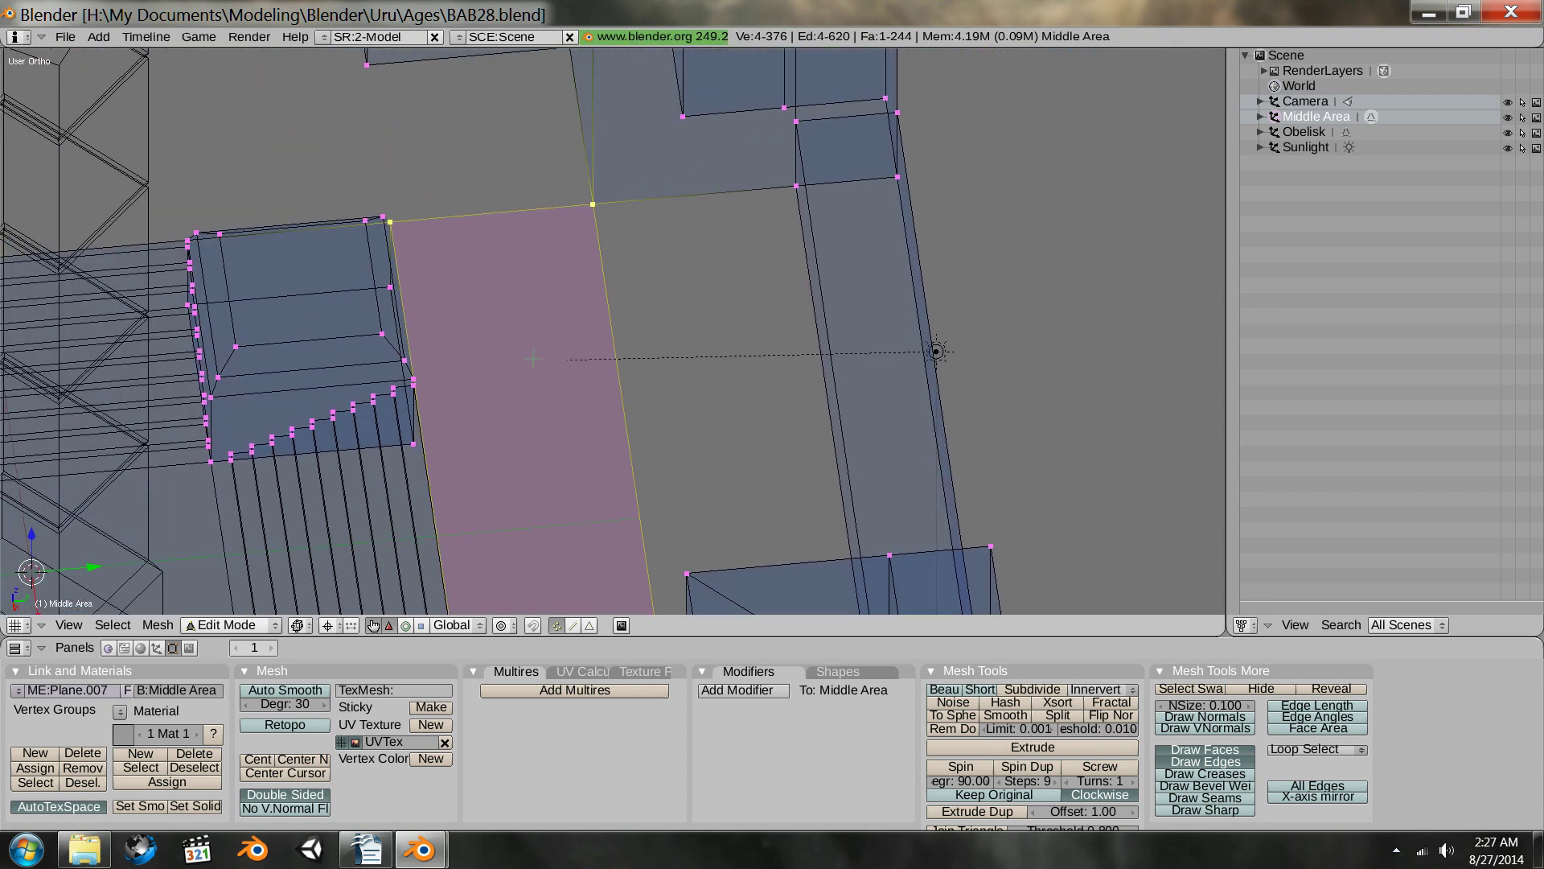
pyautogui.hotkey('ctrl', 'Tab')
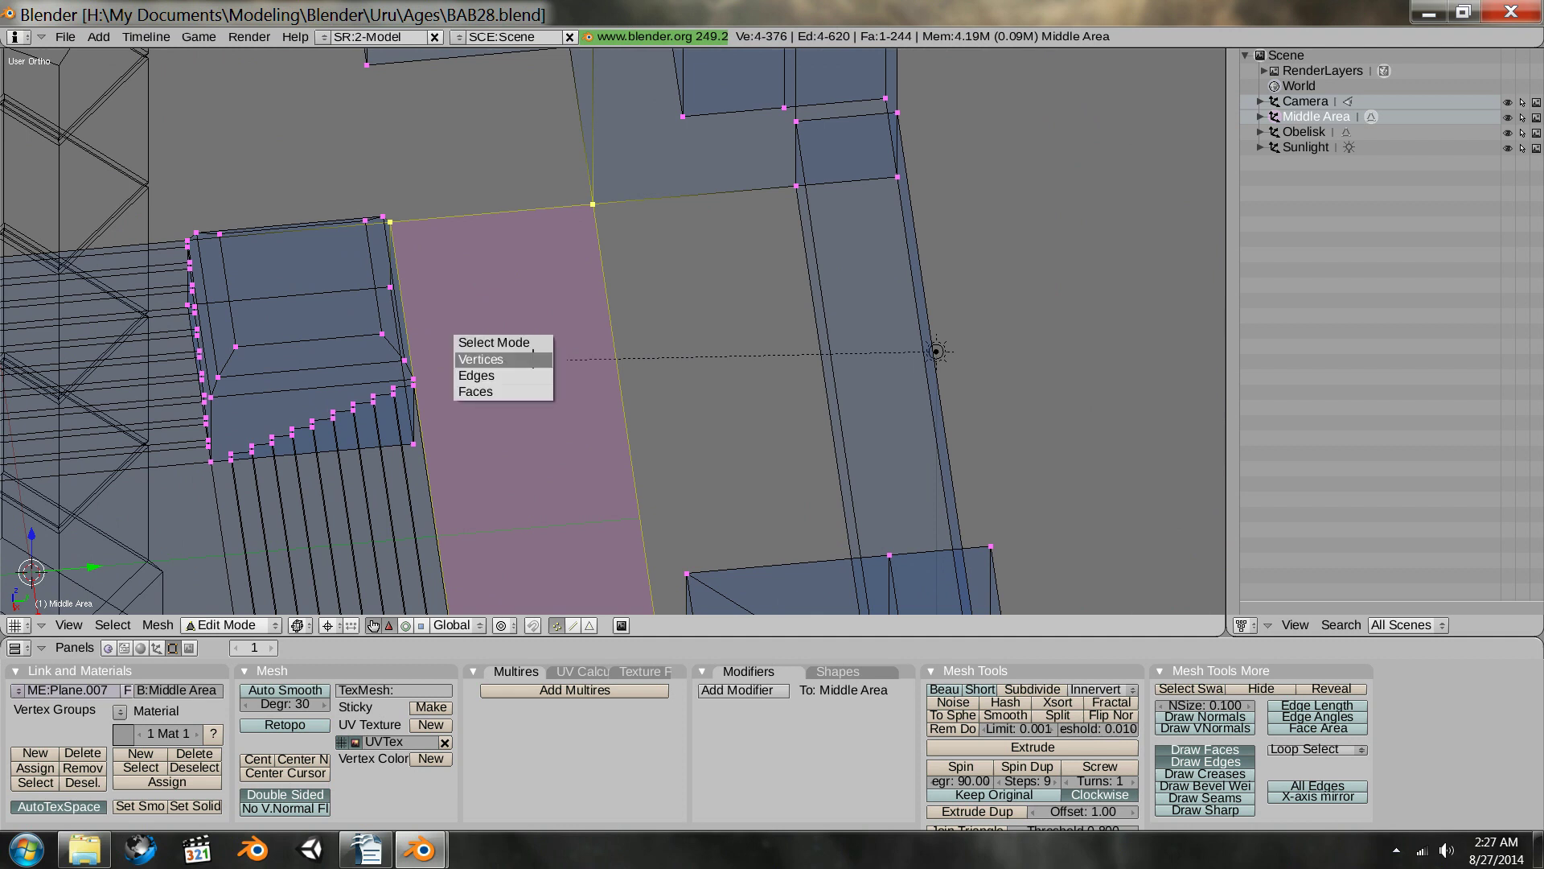
pyautogui.click(524, 375)
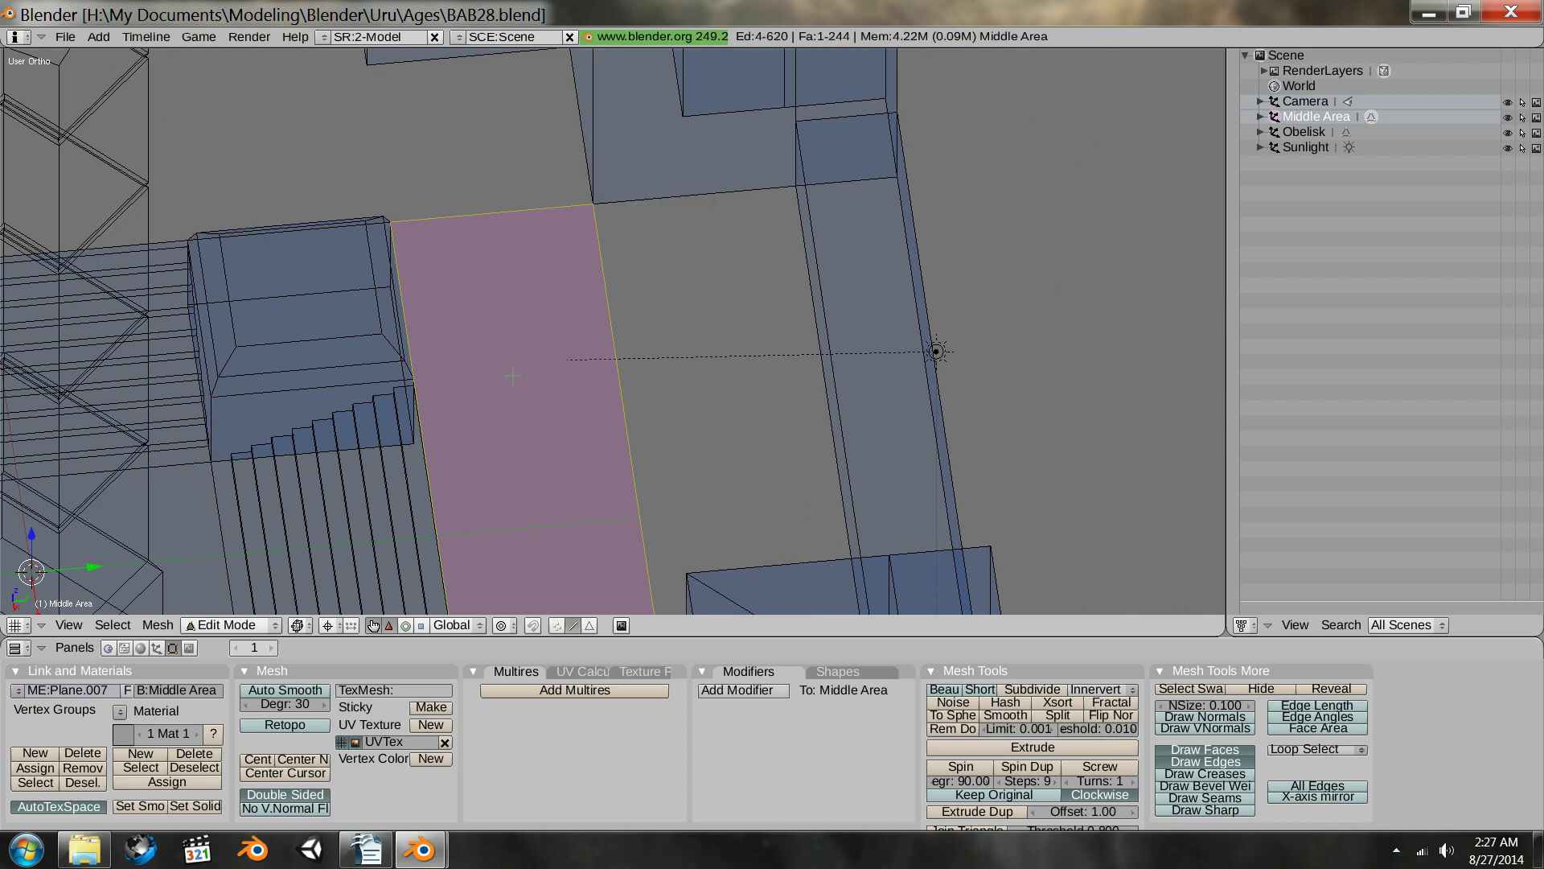
# - Select the new floor face's two long edges in wireframe, one along the corner blocks and one on the outer side
pyautogui.rightClick(418, 432)
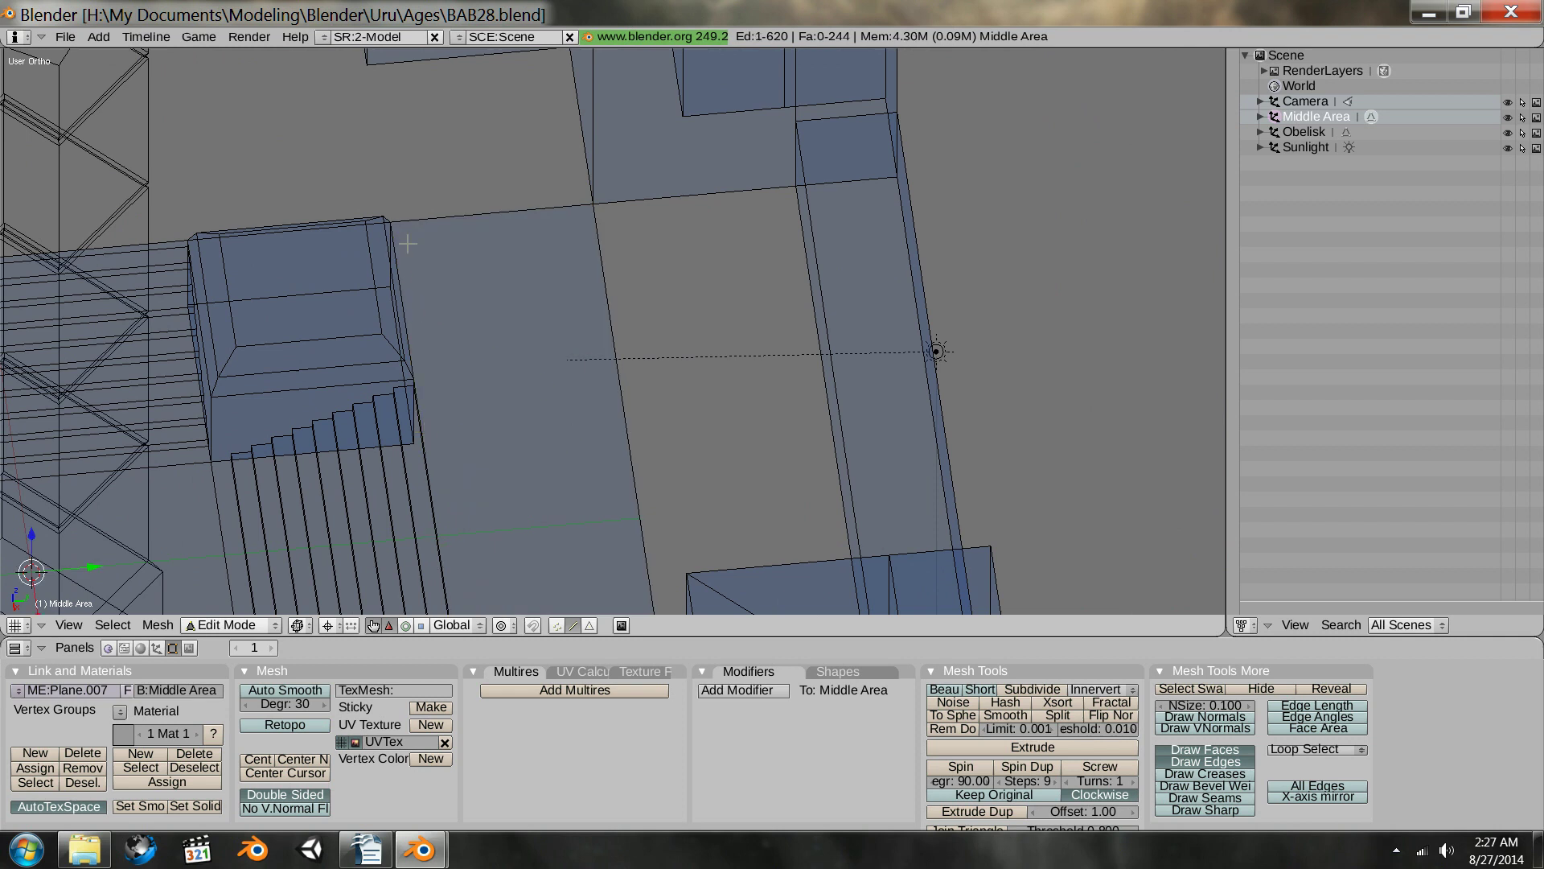
pyautogui.rightClick(618, 364)
pyautogui.keyDown('shift'); pyautogui.rightClick(431, 465); pyautogui.keyUp('shift')
pyautogui.moveTo(519, 437); pyautogui.dragTo(414, 409, button='middle')
pyautogui.scroll(1, 414, 408)
pyautogui.scroll(2, 821, 495)
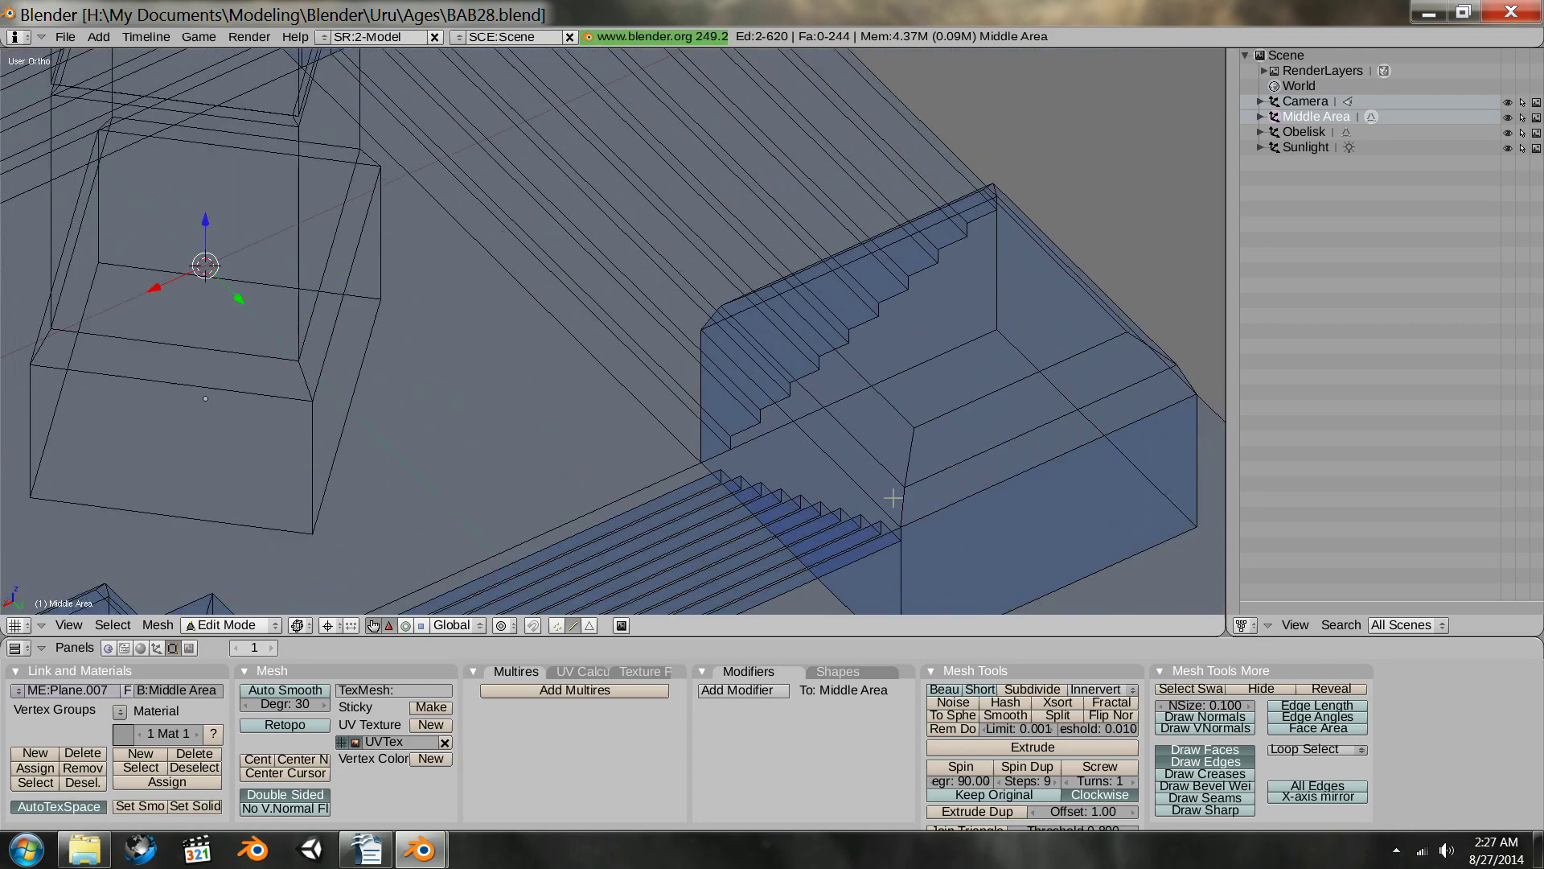
pyautogui.keyDown('shift'); pyautogui.rightClick(1042, 464); pyautogui.keyUp('shift')
pyautogui.rightClick(1049, 464)
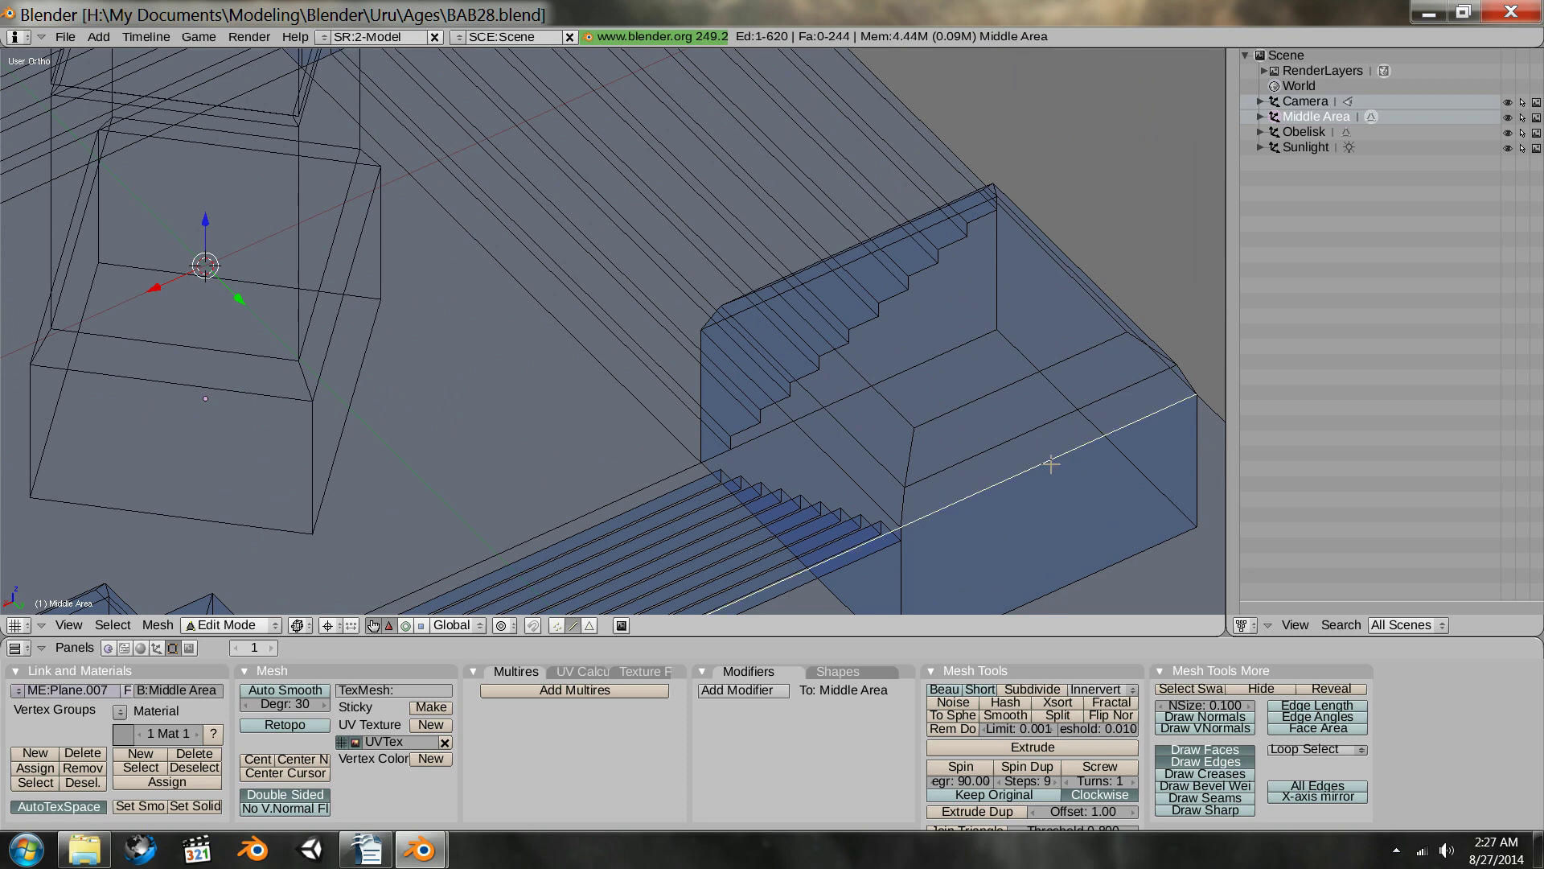
pyautogui.scroll(-2, 1049, 464)
pyautogui.keyDown('shift'); pyautogui.rightClick(982, 567); pyautogui.keyUp('shift')
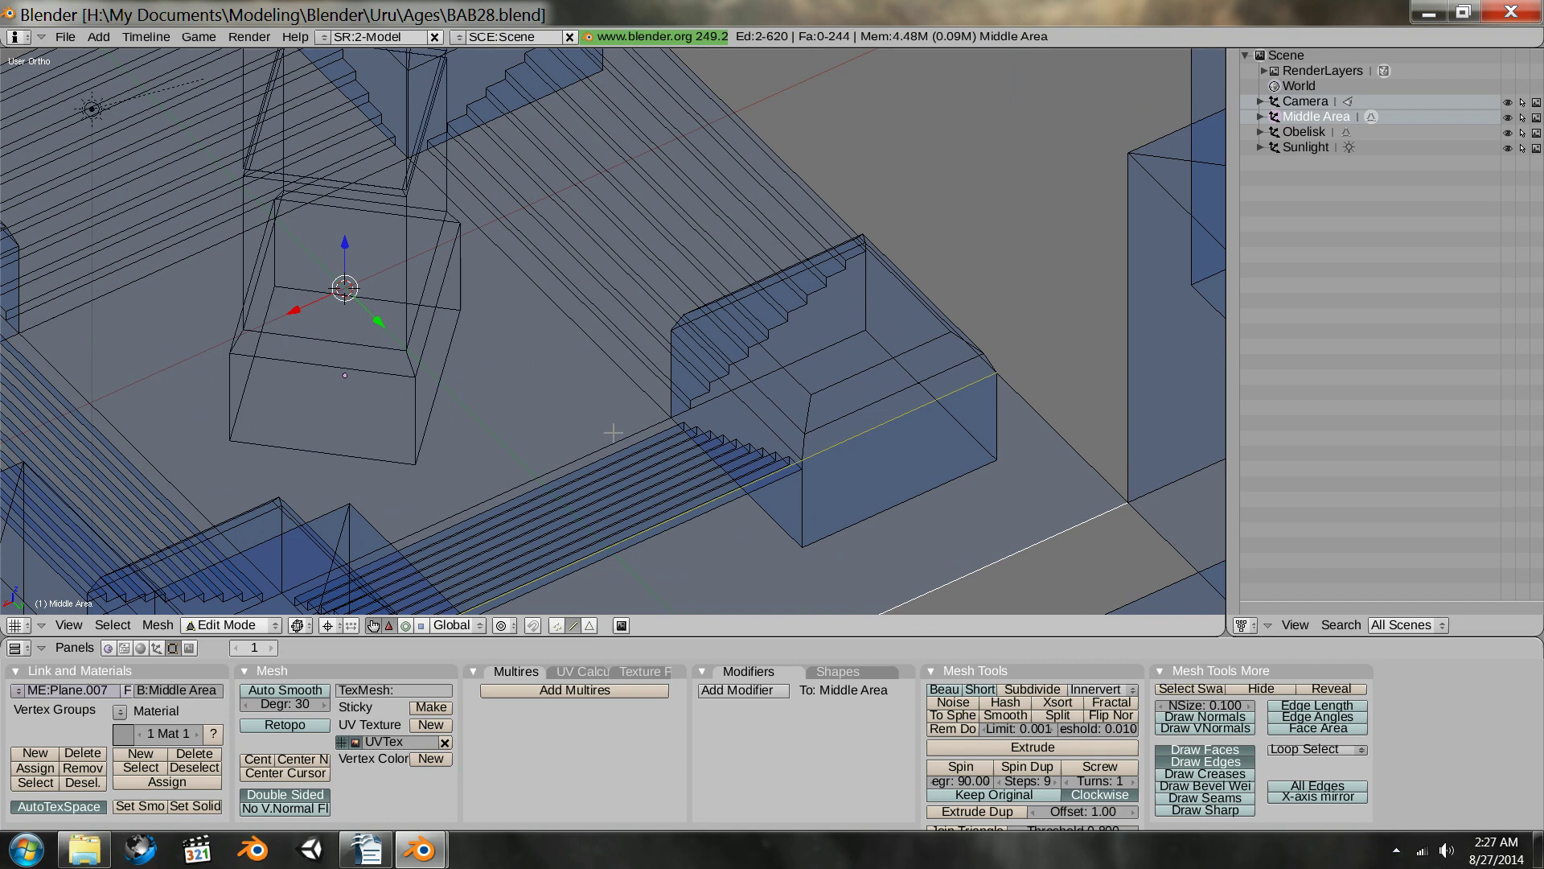
# - Show the model shaded, clear the selection and select the floor face's inner and outer long edges again
pyautogui.press('z')
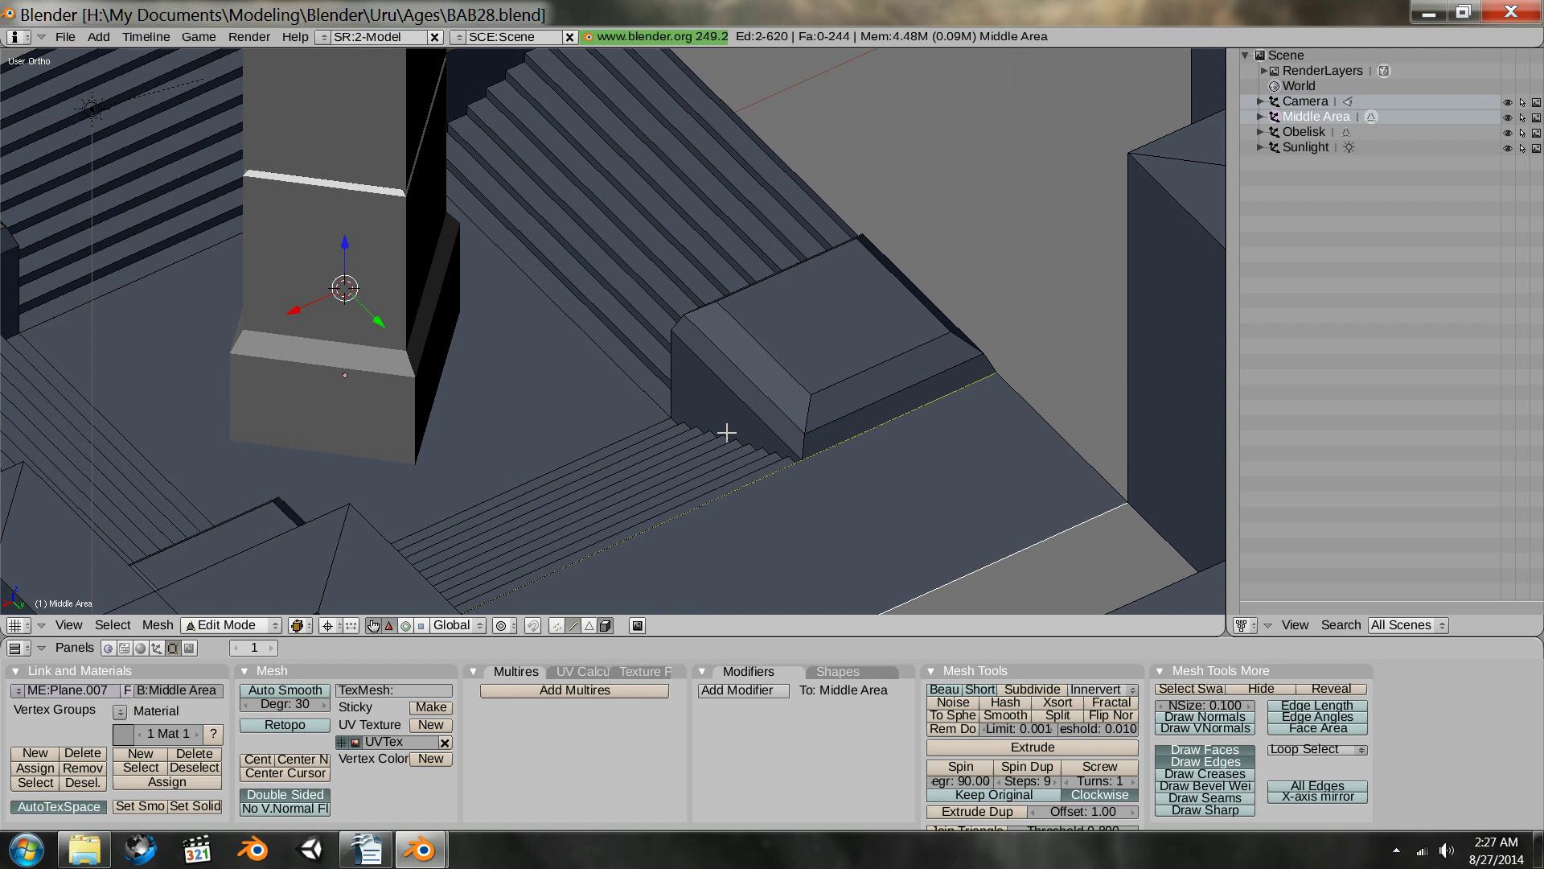
pyautogui.press('a')
pyautogui.rightClick(831, 449)
pyautogui.rightClick(772, 472)
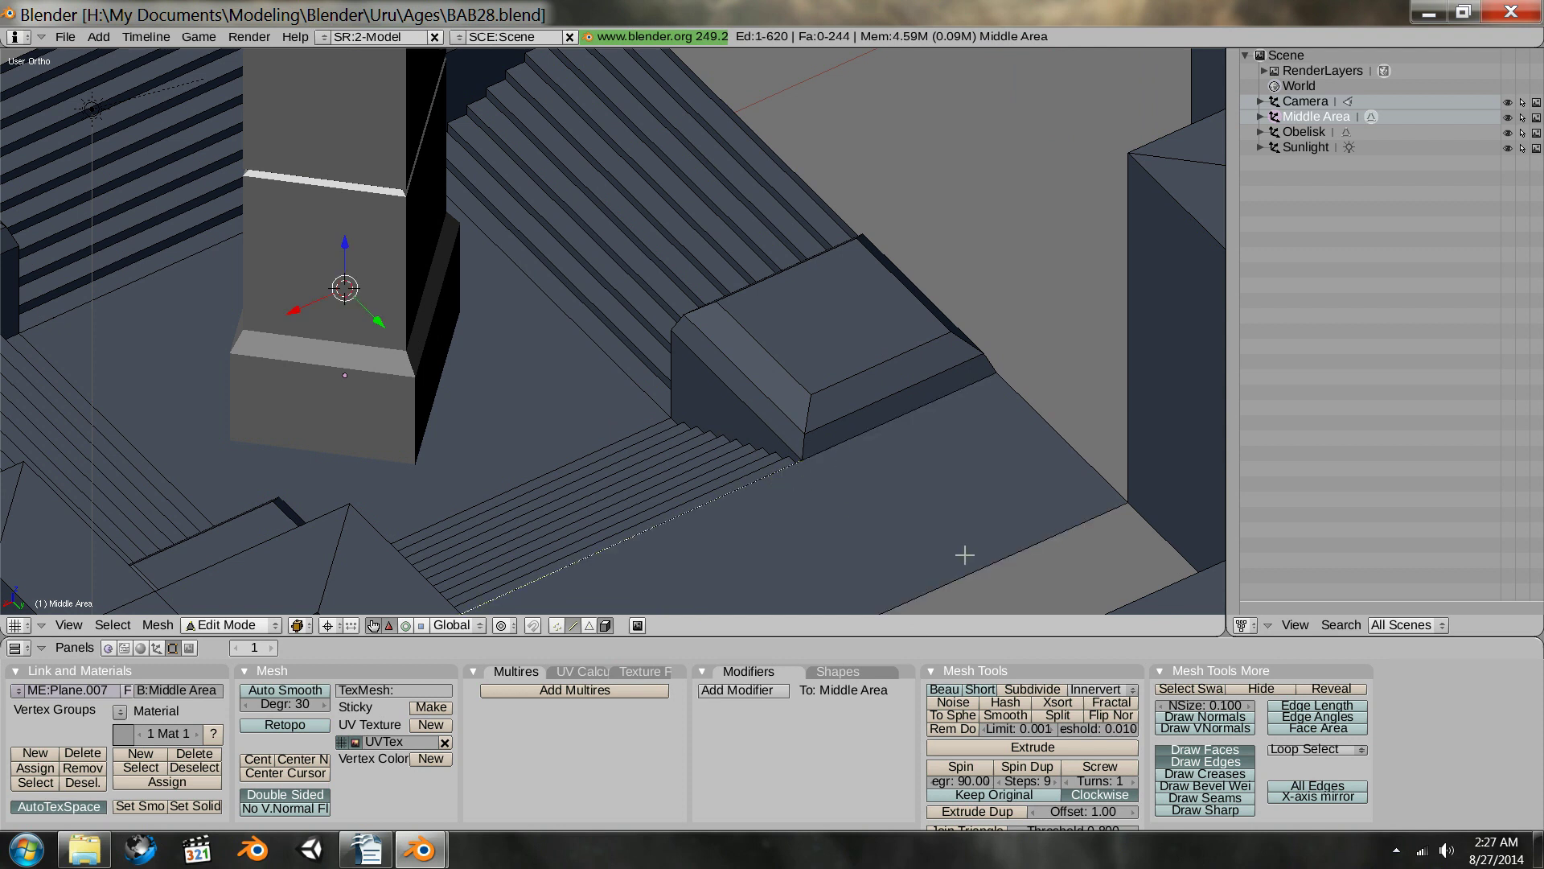
pyautogui.keyDown('shift'); pyautogui.rightClick(961, 390); pyautogui.keyUp('shift')
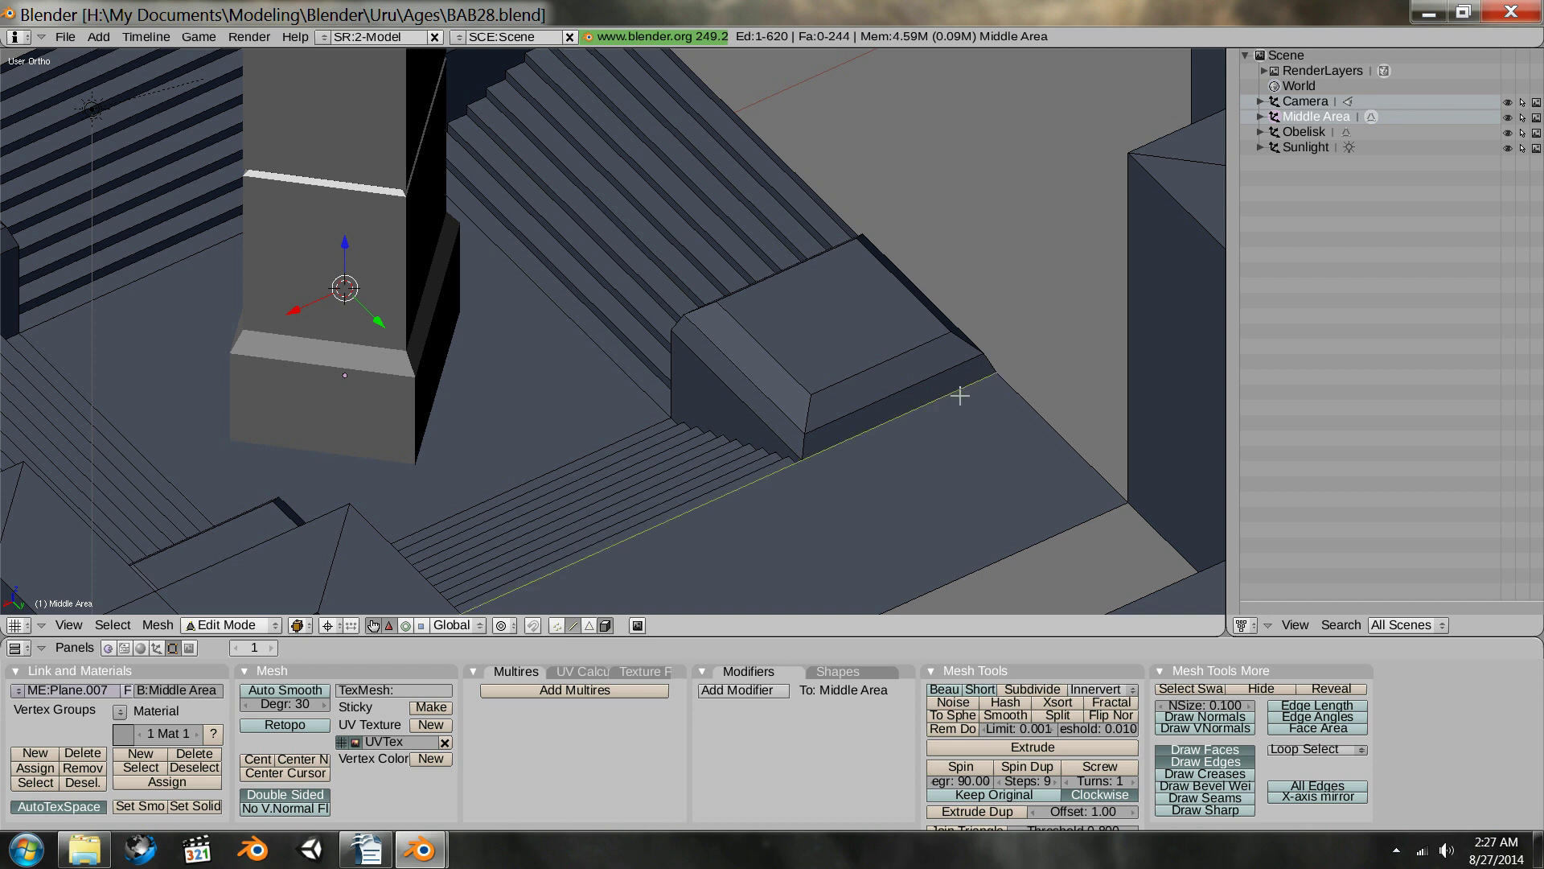
pyautogui.keyDown('shift'); pyautogui.rightClick(949, 586); pyautogui.keyUp('shift')
pyautogui.scroll(-3, 976, 523)
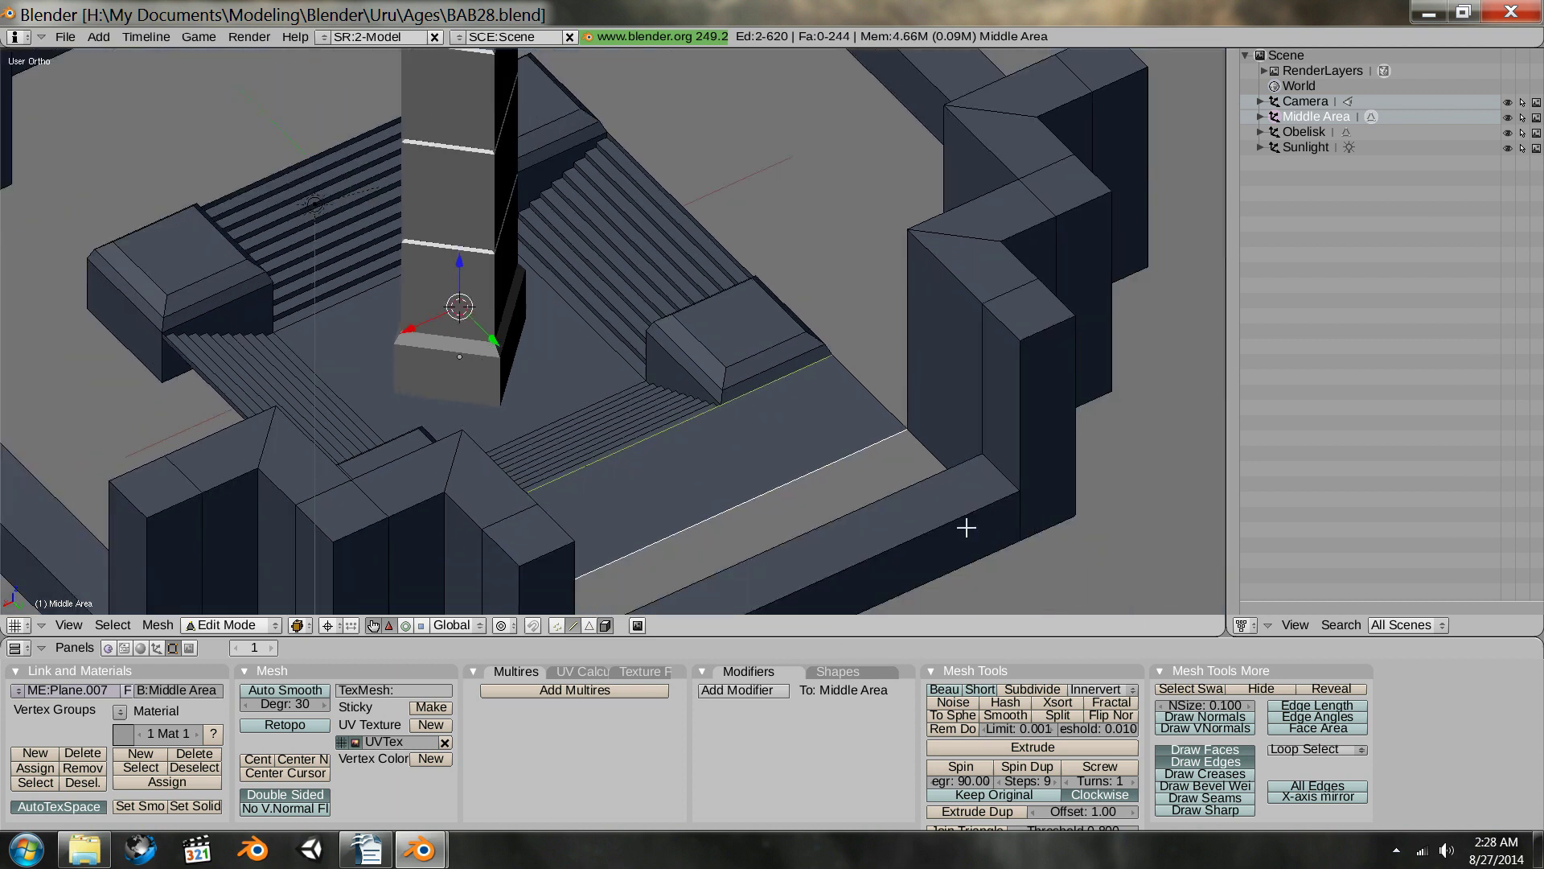
pyautogui.scroll(1, 868, 492)
pyautogui.scroll(1, 869, 492)
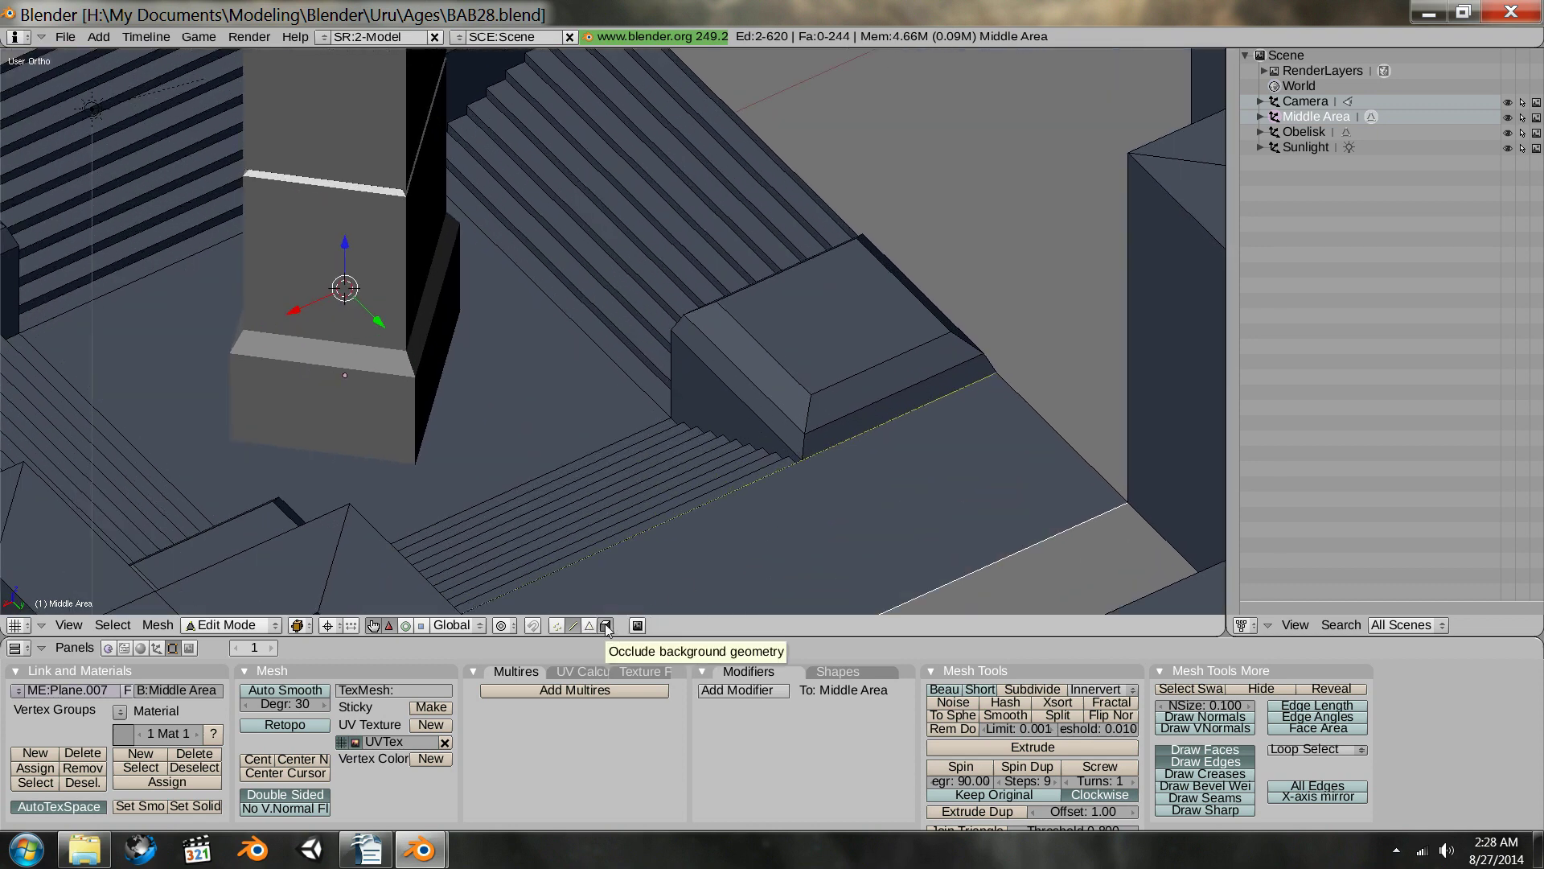
pyautogui.scroll(-1, 990, 458)
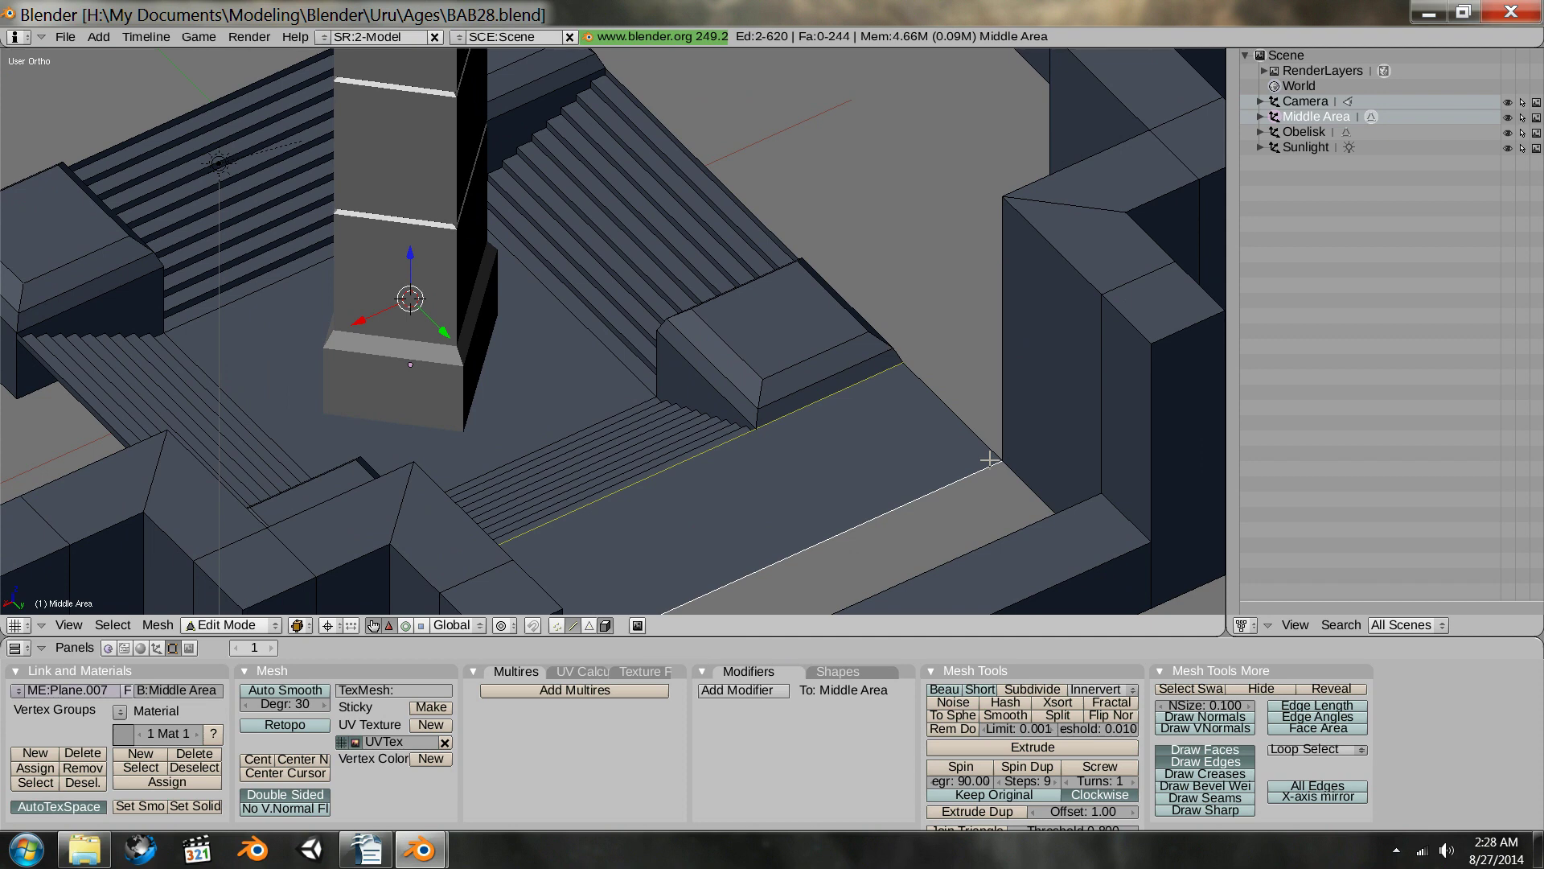
pyautogui.scroll(1, 990, 460)
pyautogui.moveTo(958, 476); pyautogui.dragTo(1068, 502, button='middle')
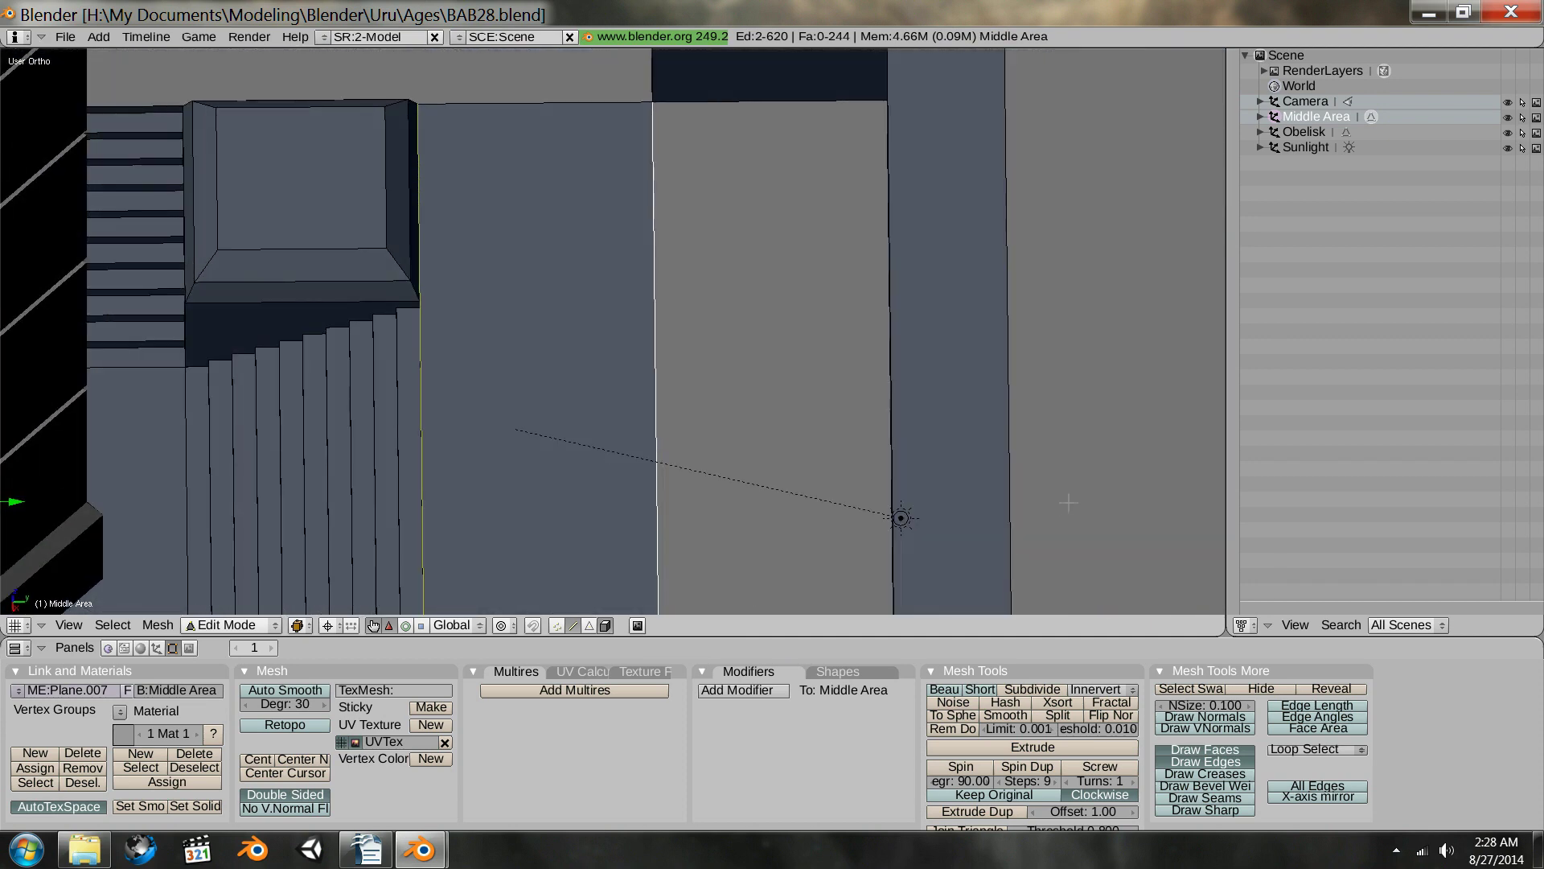
pyautogui.scroll(1, 569, 424)
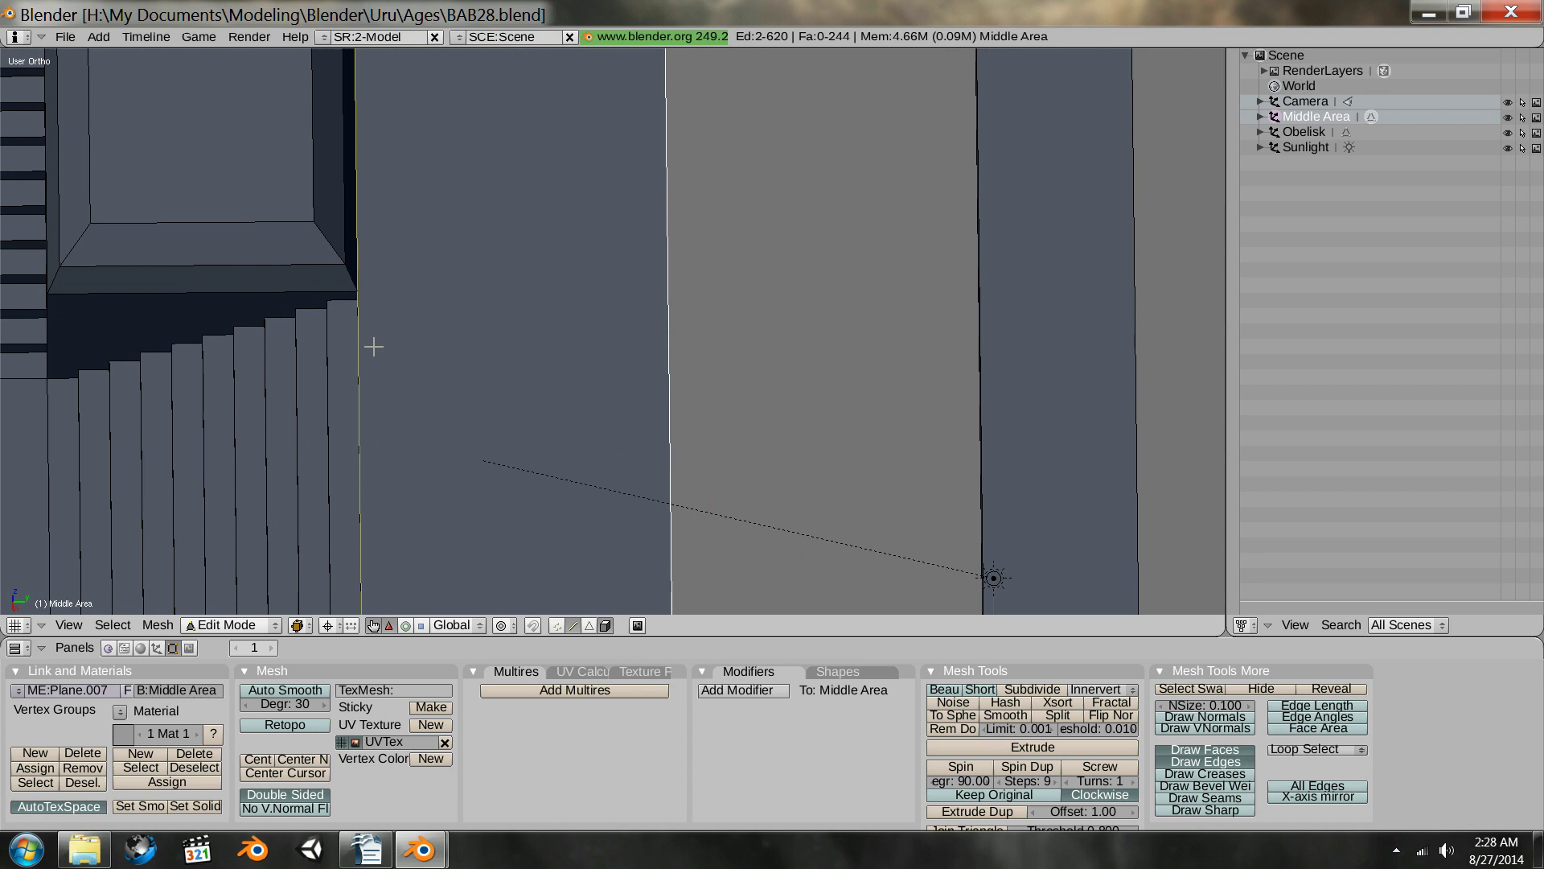
pyautogui.hotkey('ctrl', 'e')
pyautogui.press('k')
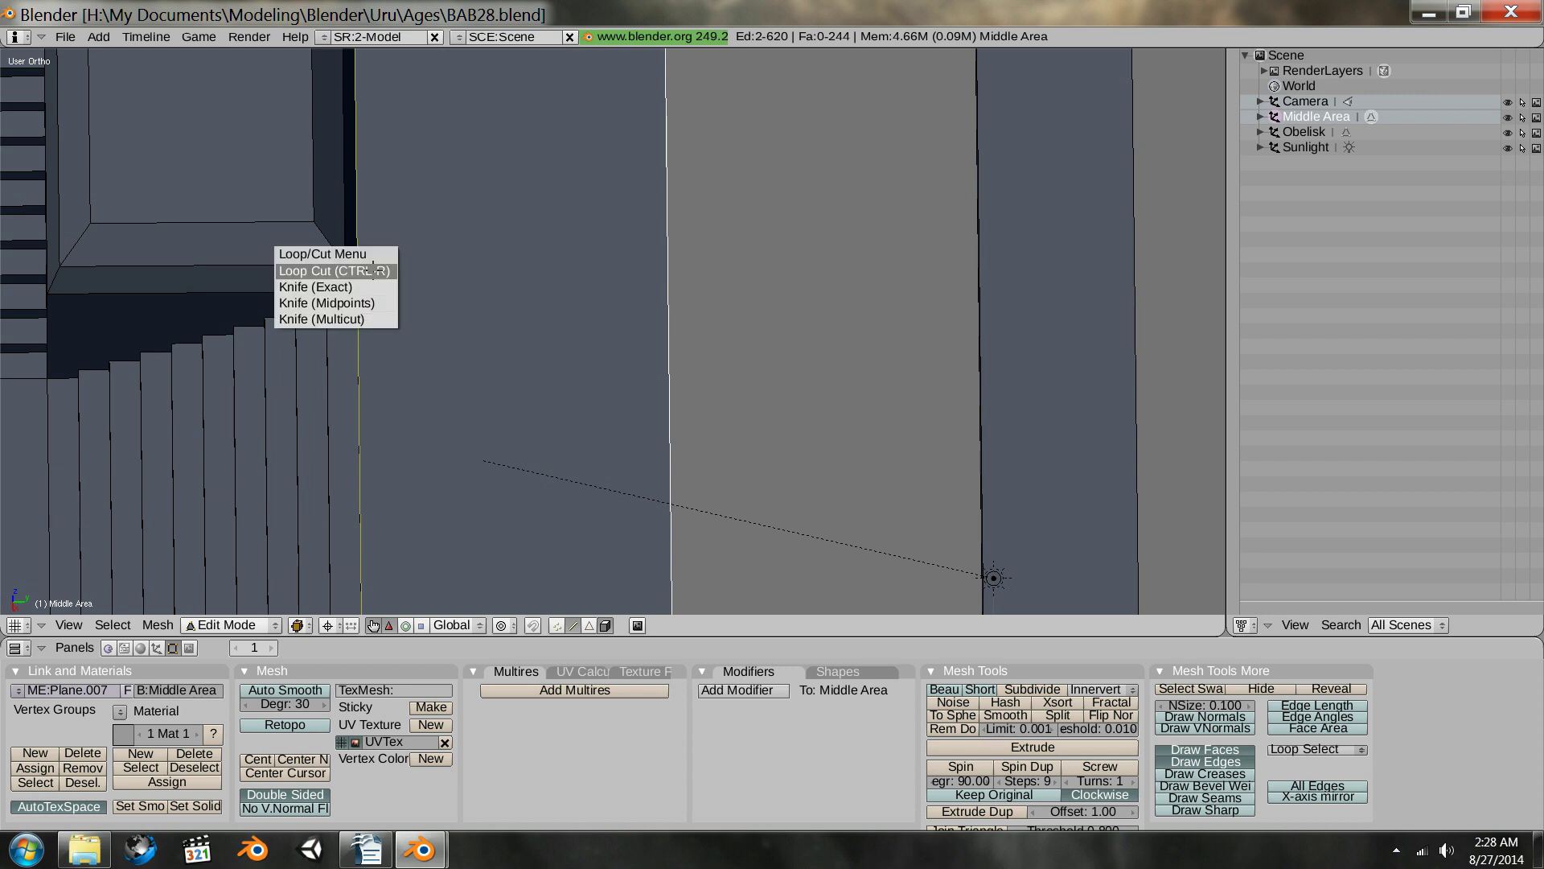
pyautogui.click(374, 270)
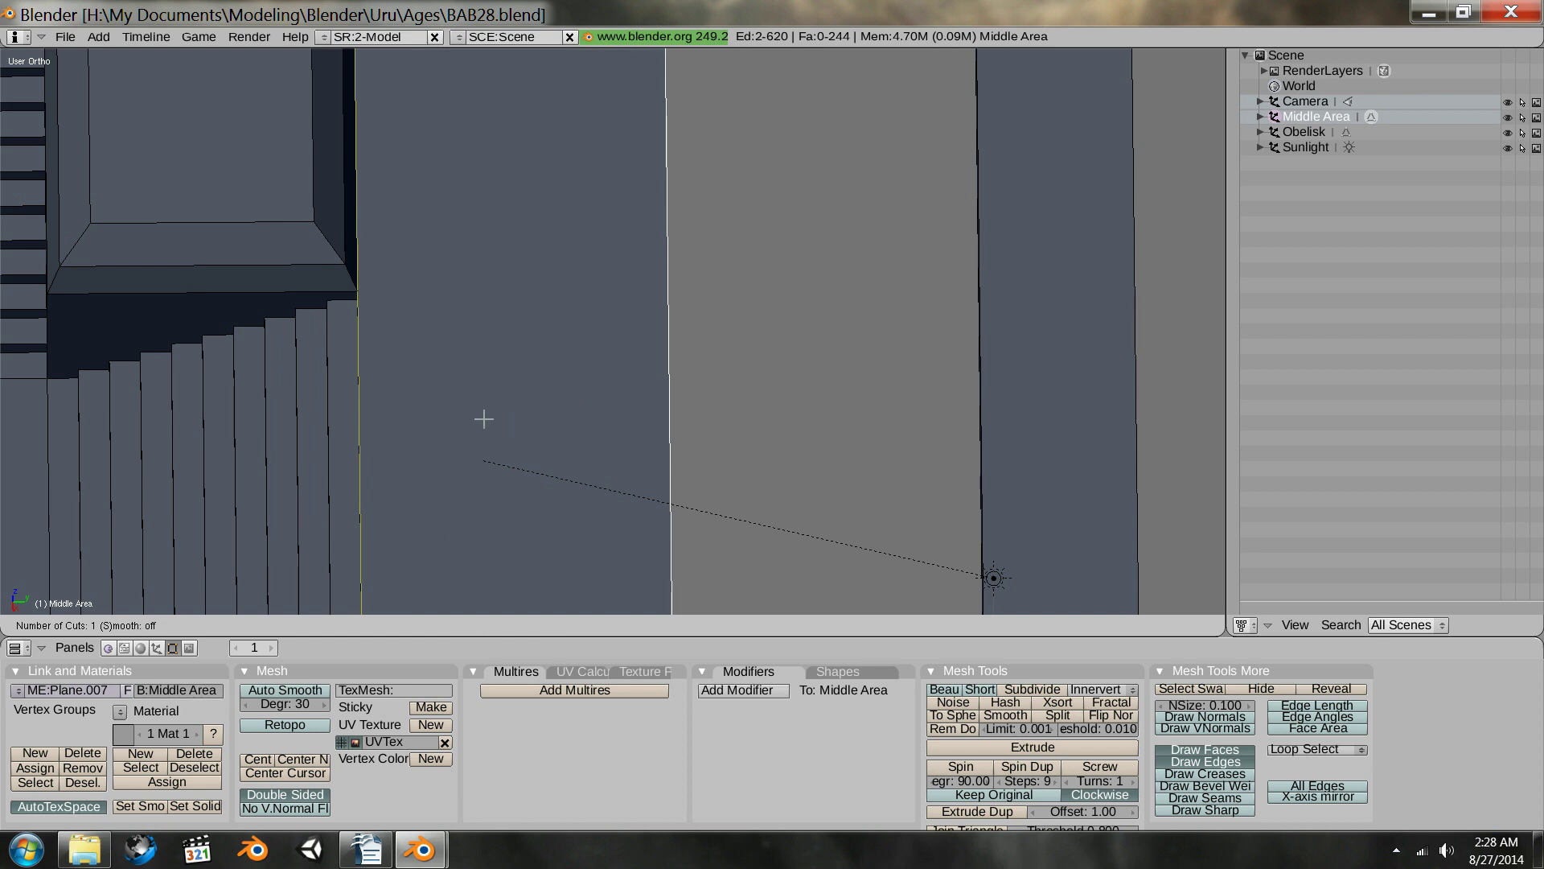
pyautogui.press('Escape')
# - Add one loop cut across the floor face, slid to about -0.49 so it lines up with the corner block's stair-side edge
pyautogui.scroll(-3, 531, 369)
pyautogui.scroll(-1, 531, 370)
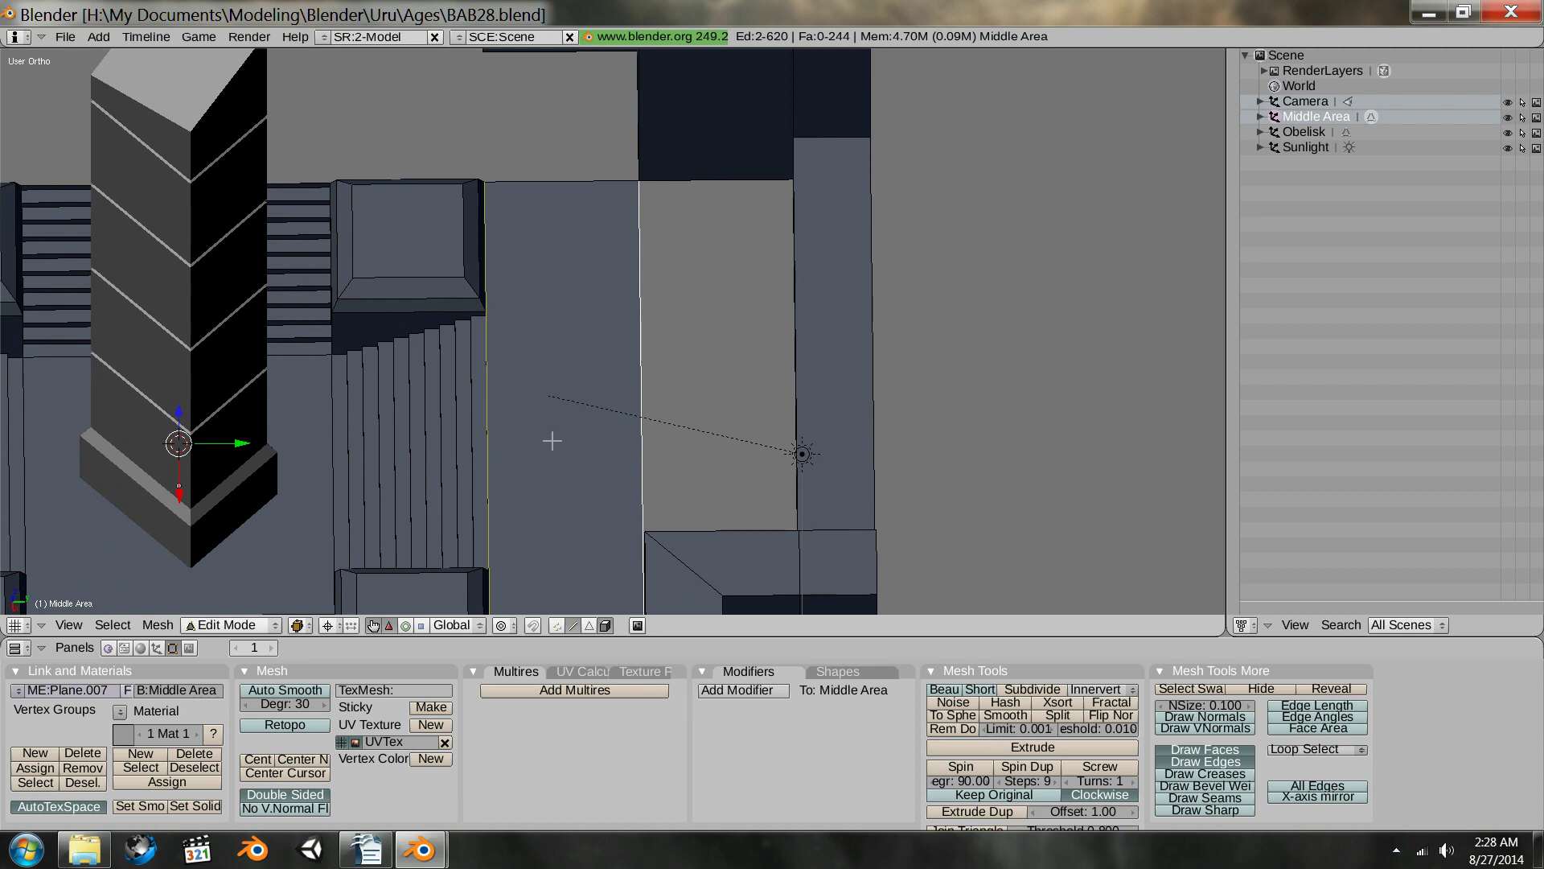
pyautogui.moveTo(550, 442); pyautogui.dragTo(552, 466, button='middle')
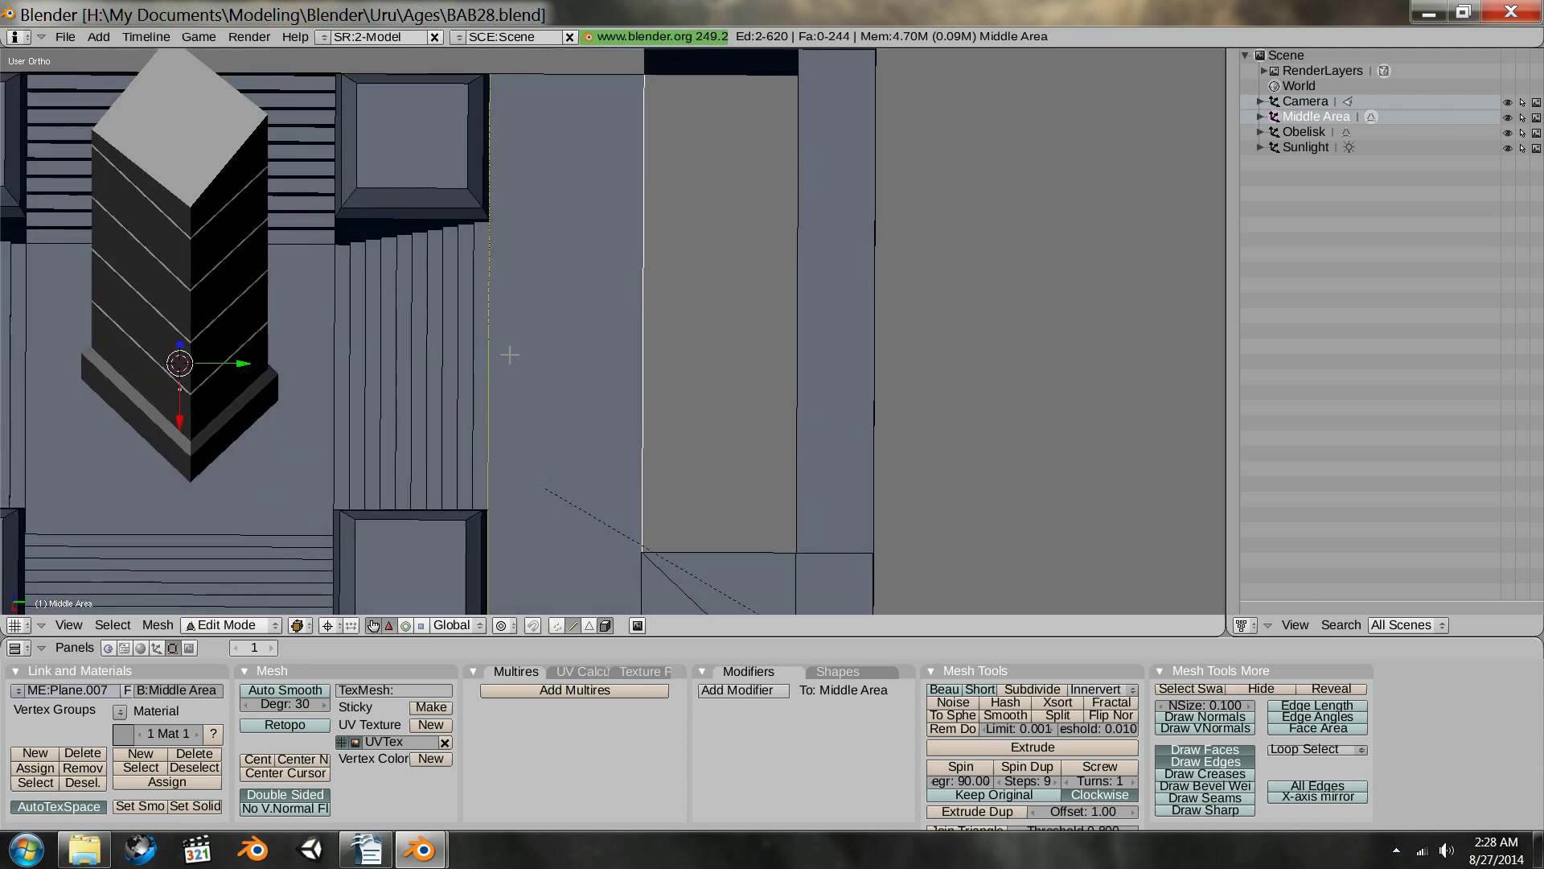
pyautogui.press('k')
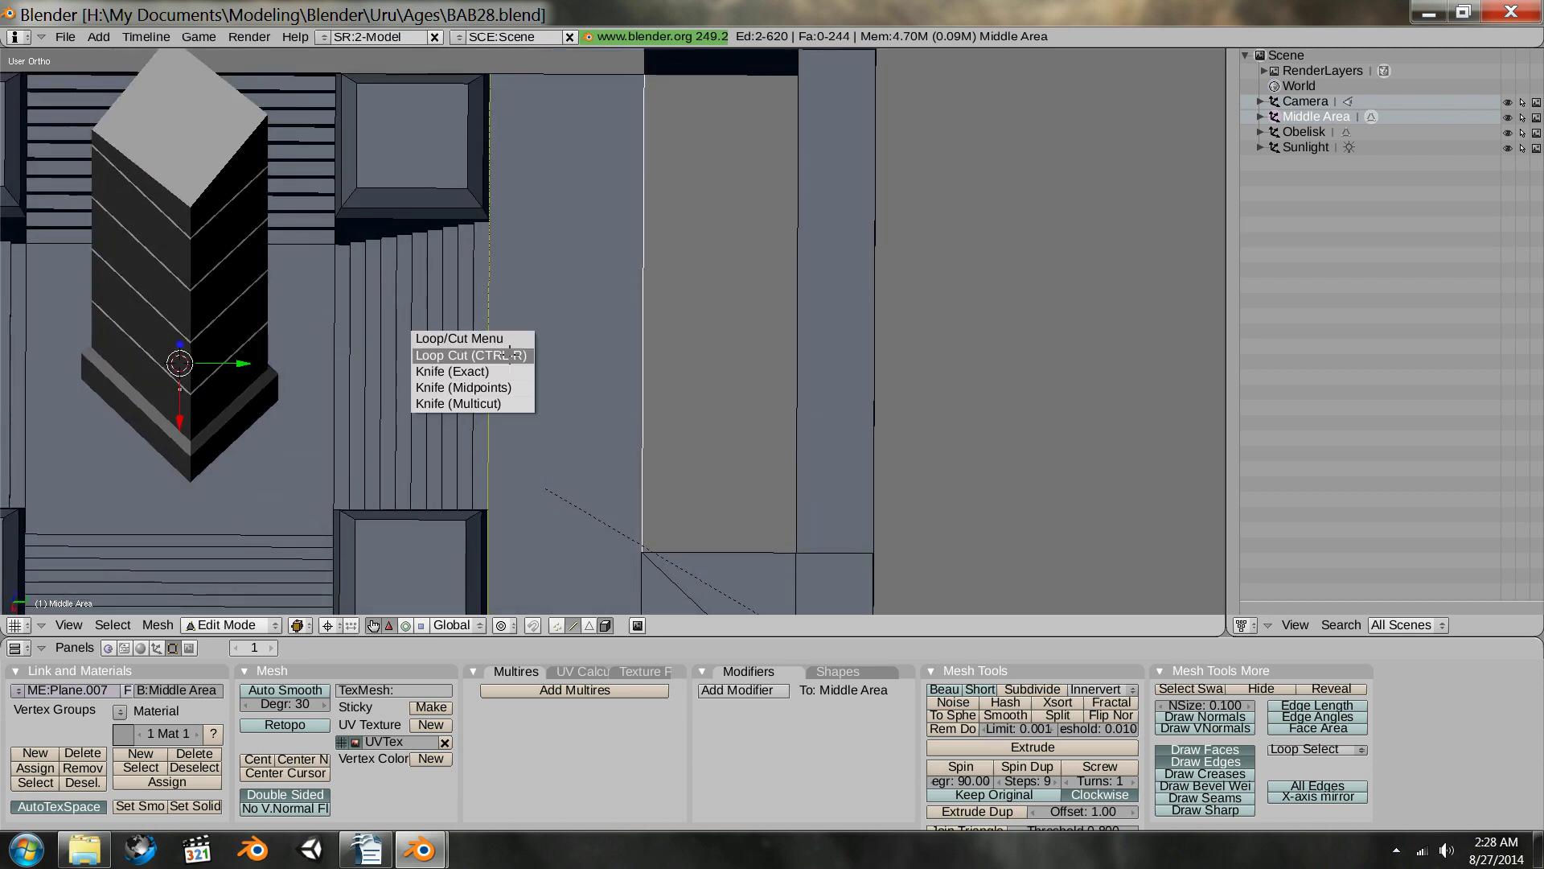
pyautogui.click(509, 354)
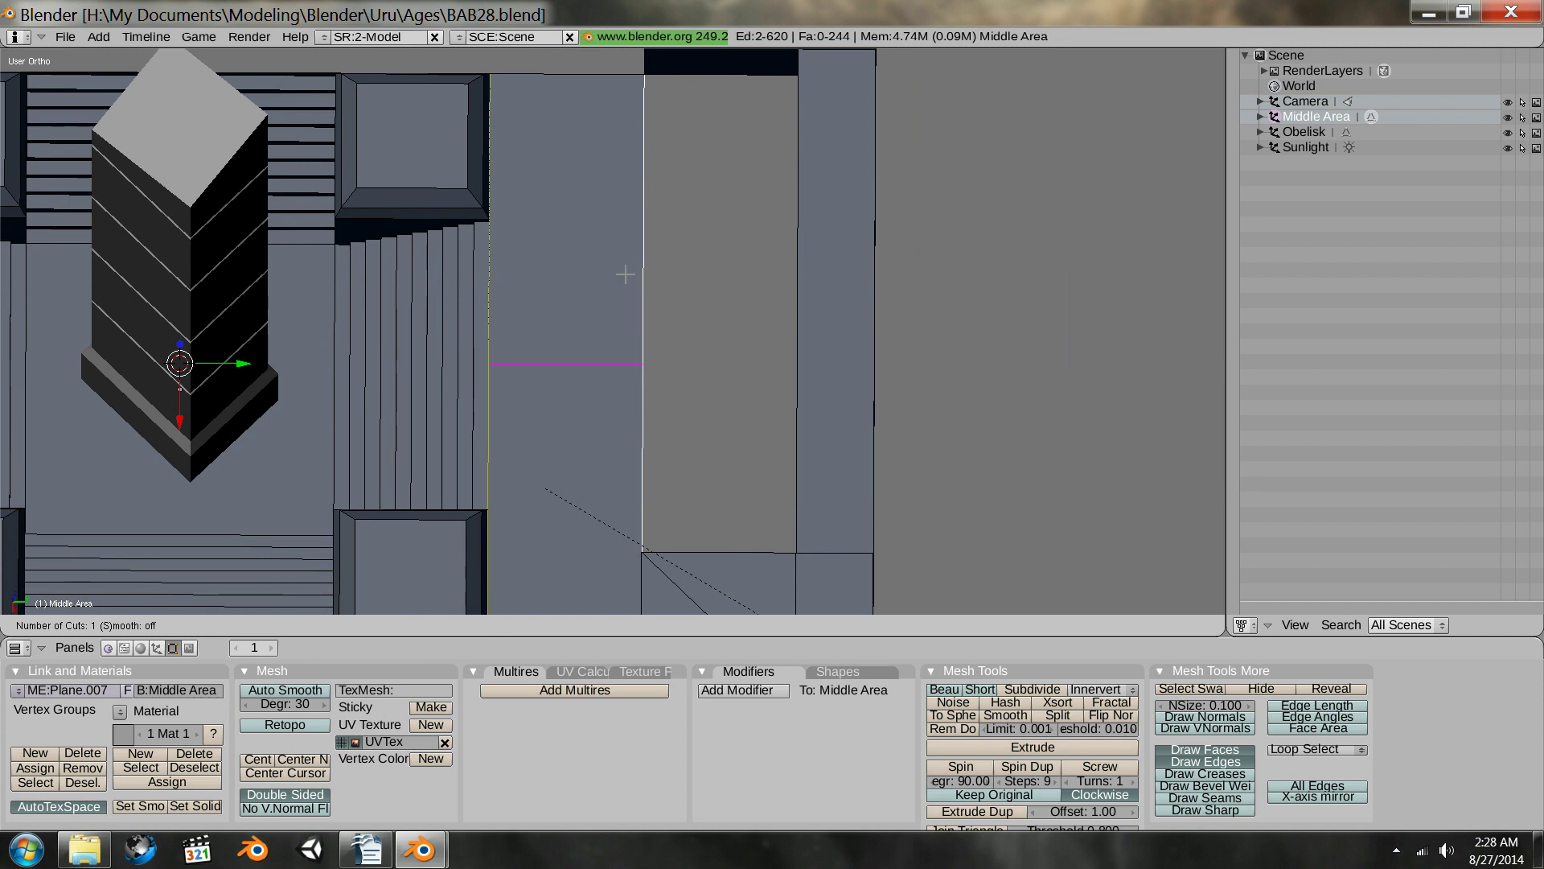
pyautogui.click(637, 371)
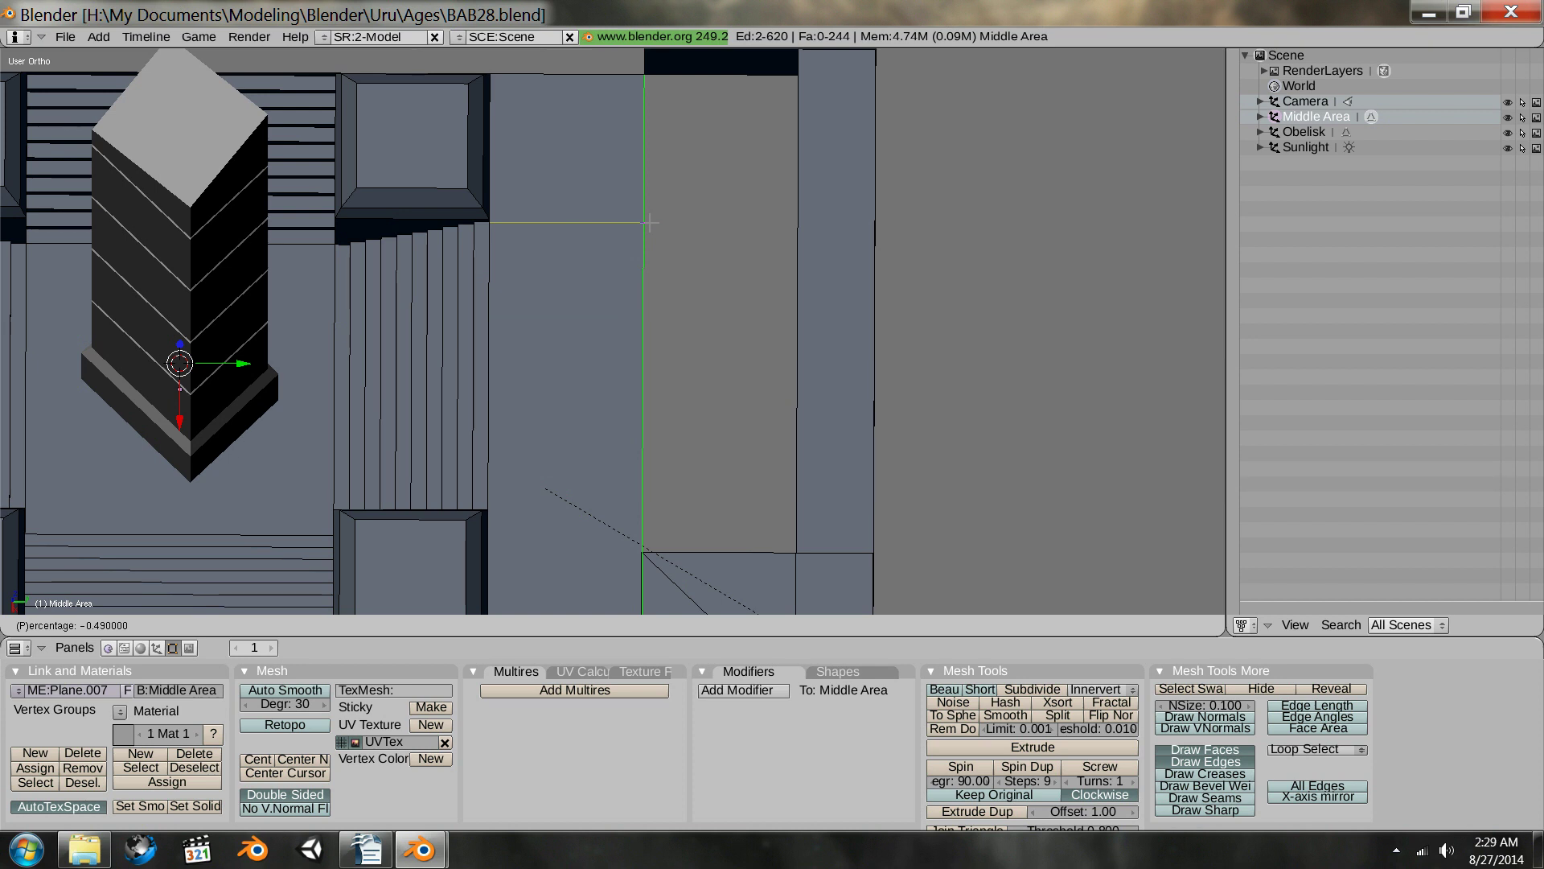
pyautogui.click(650, 222)
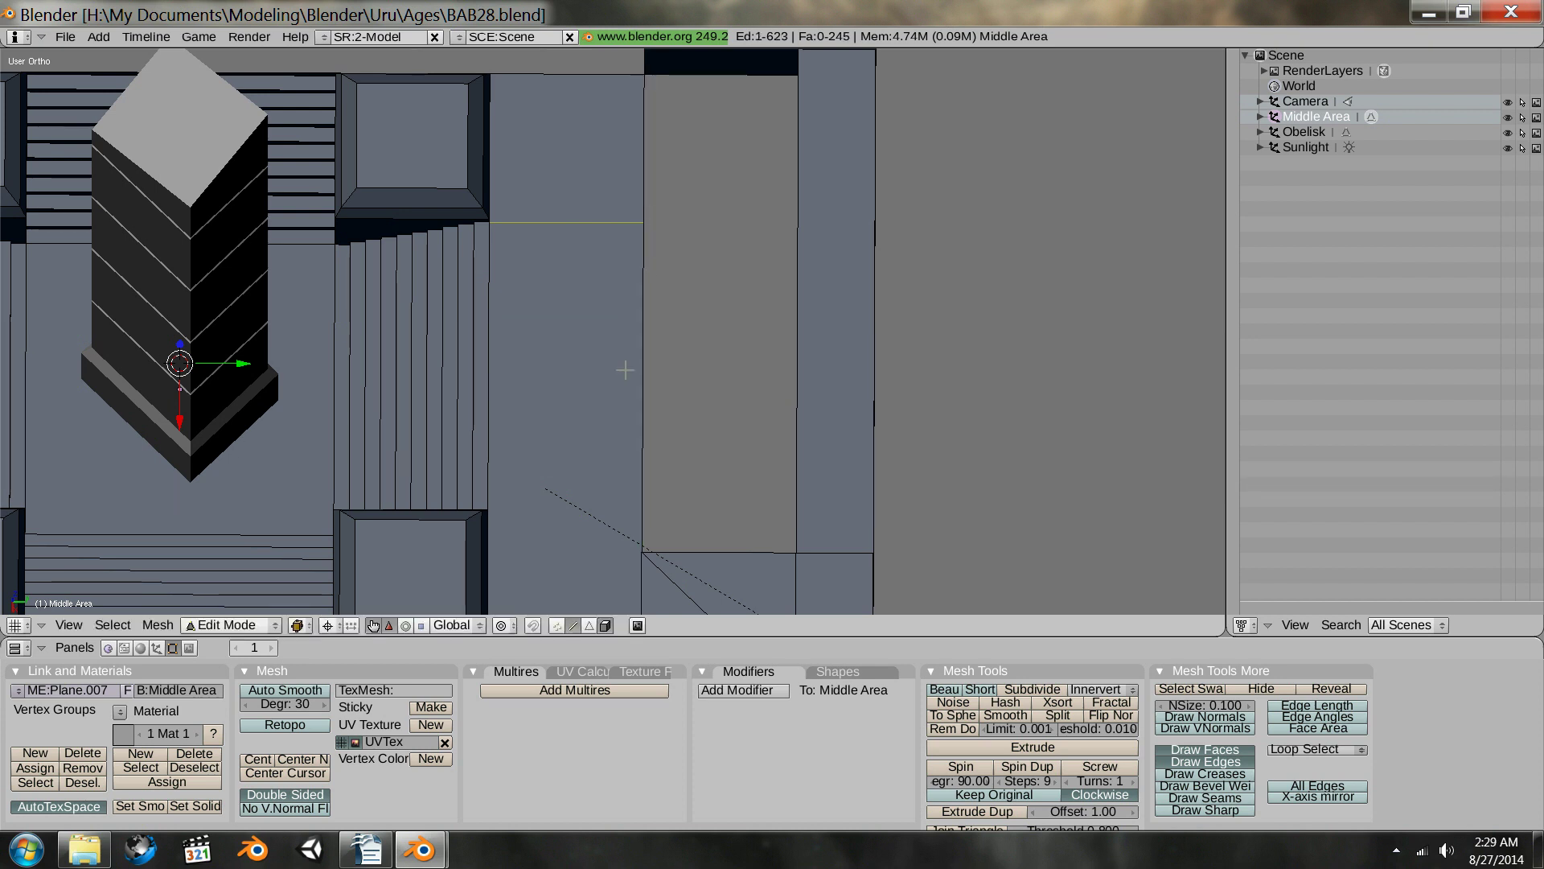
# - Select the inner and outer long edges of the larger uncut floor section beside the corner blocks
pyautogui.rightClick(643, 417)
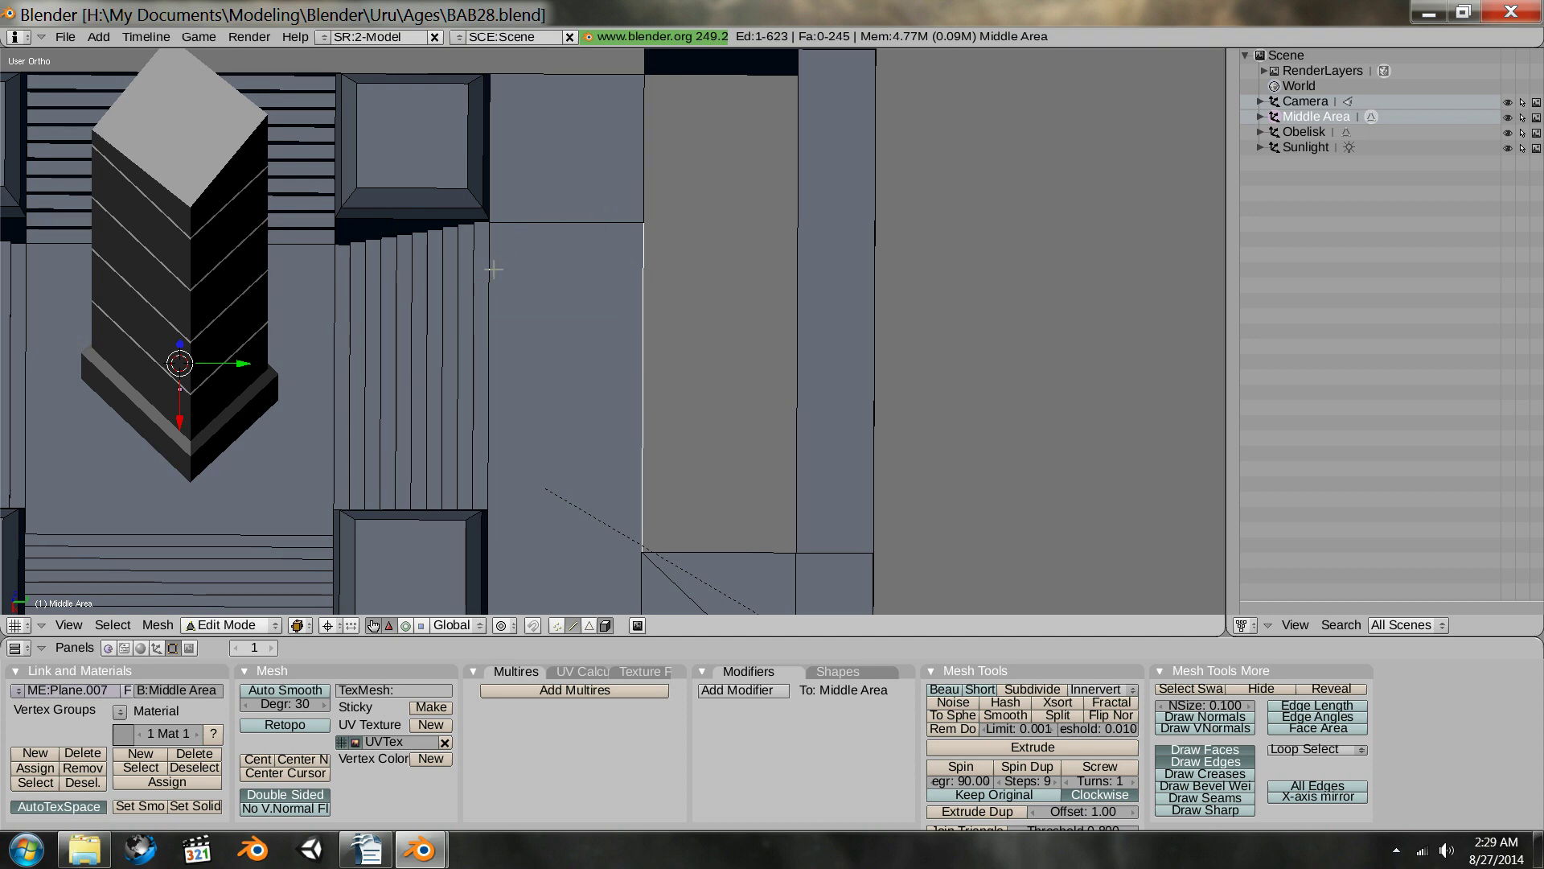
pyautogui.scroll(-1, 572, 460)
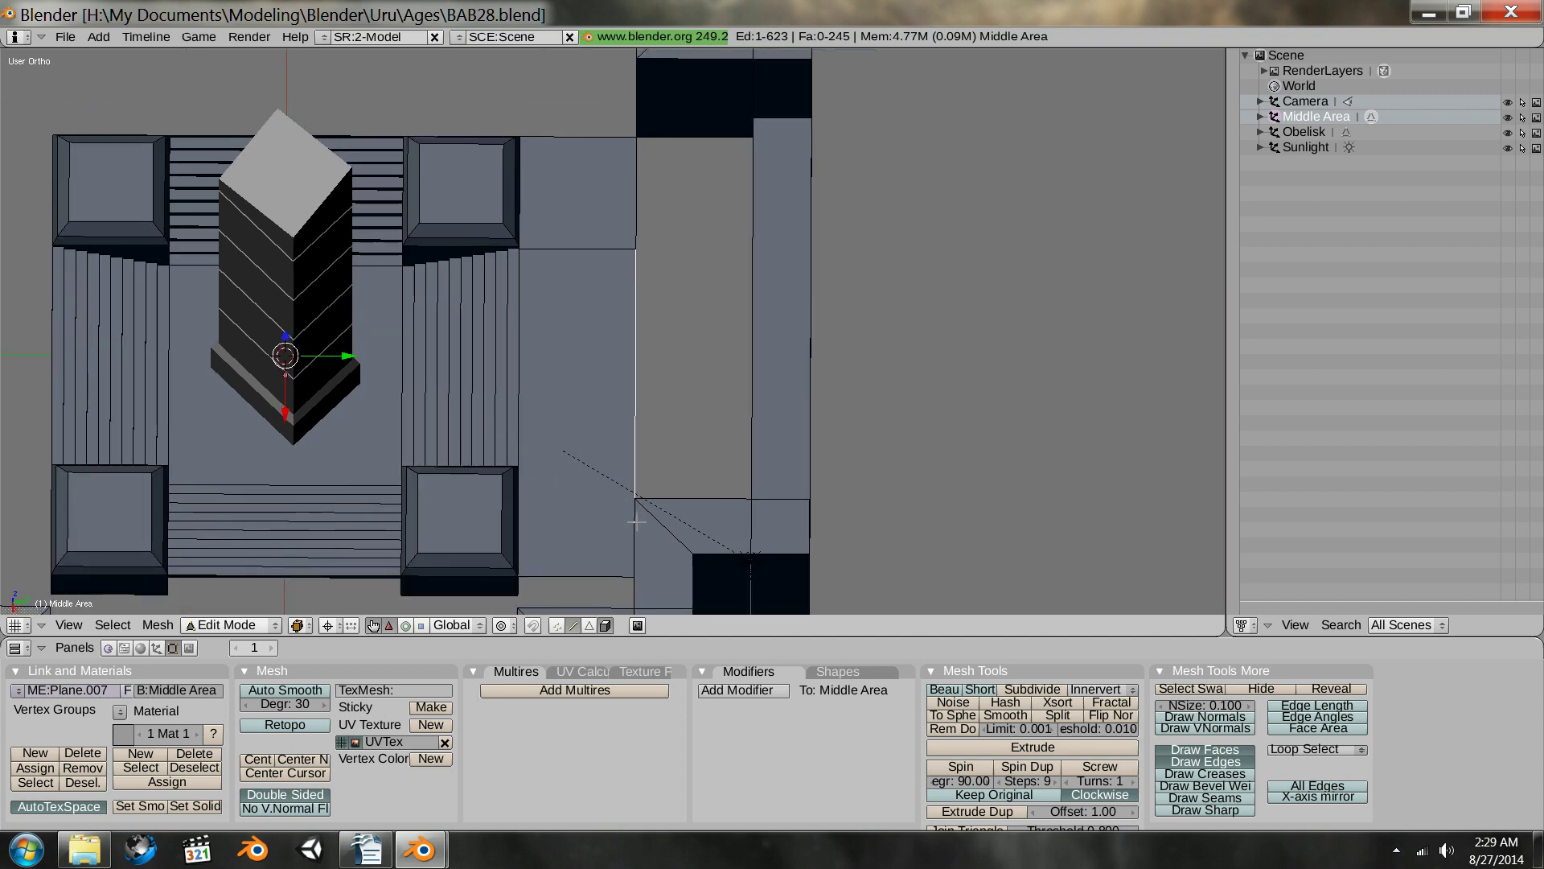
pyautogui.moveTo(618, 537); pyautogui.dragTo(432, 534, button='middle')
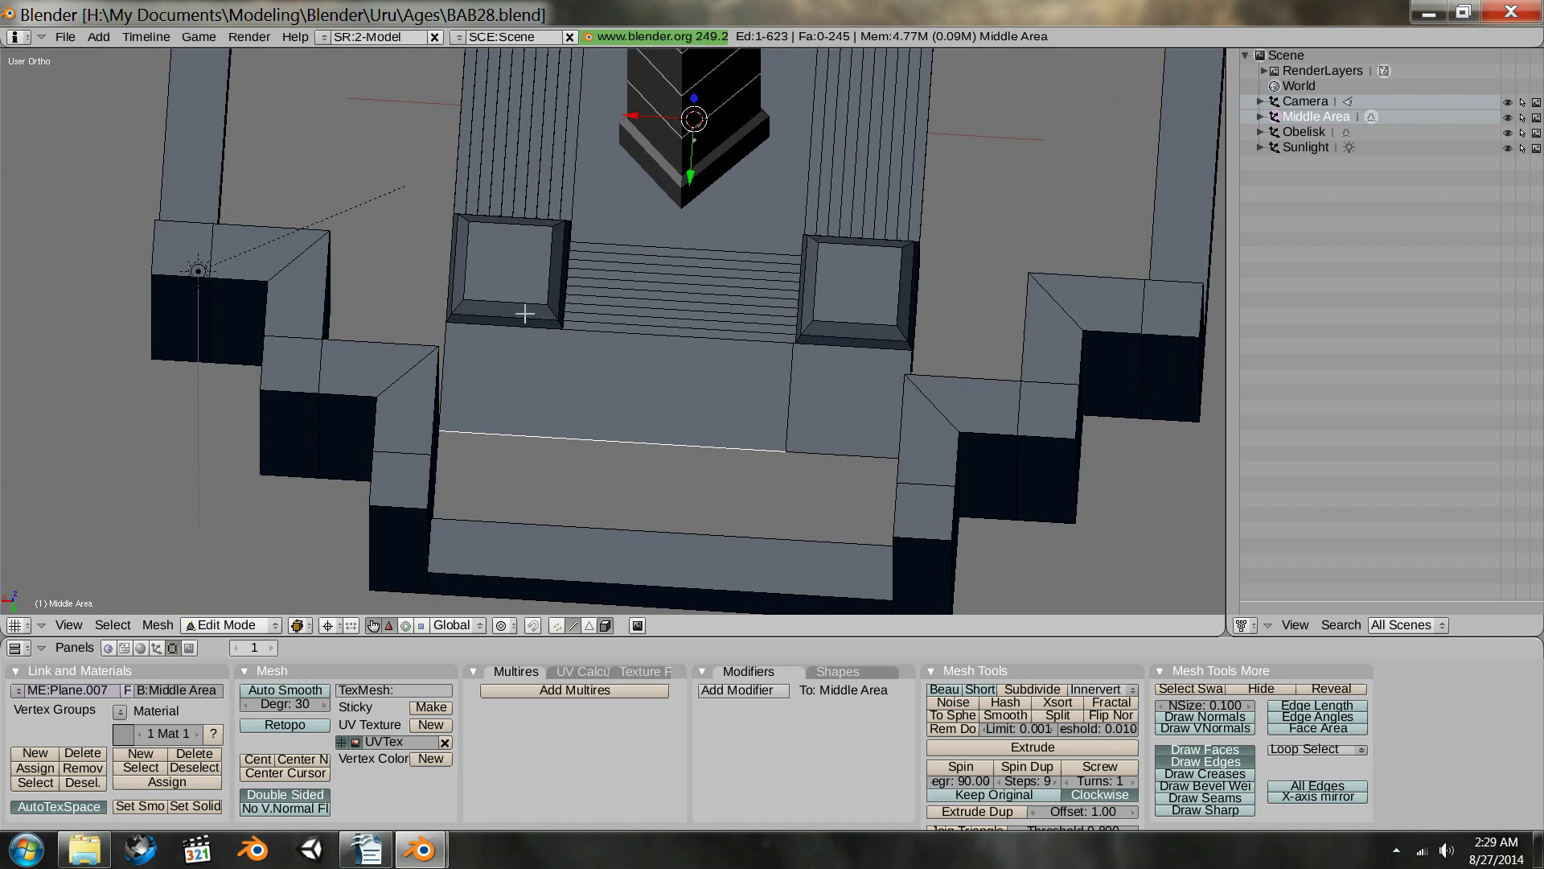
pyautogui.keyDown('shift'); pyautogui.rightClick(508, 325); pyautogui.keyUp('shift')
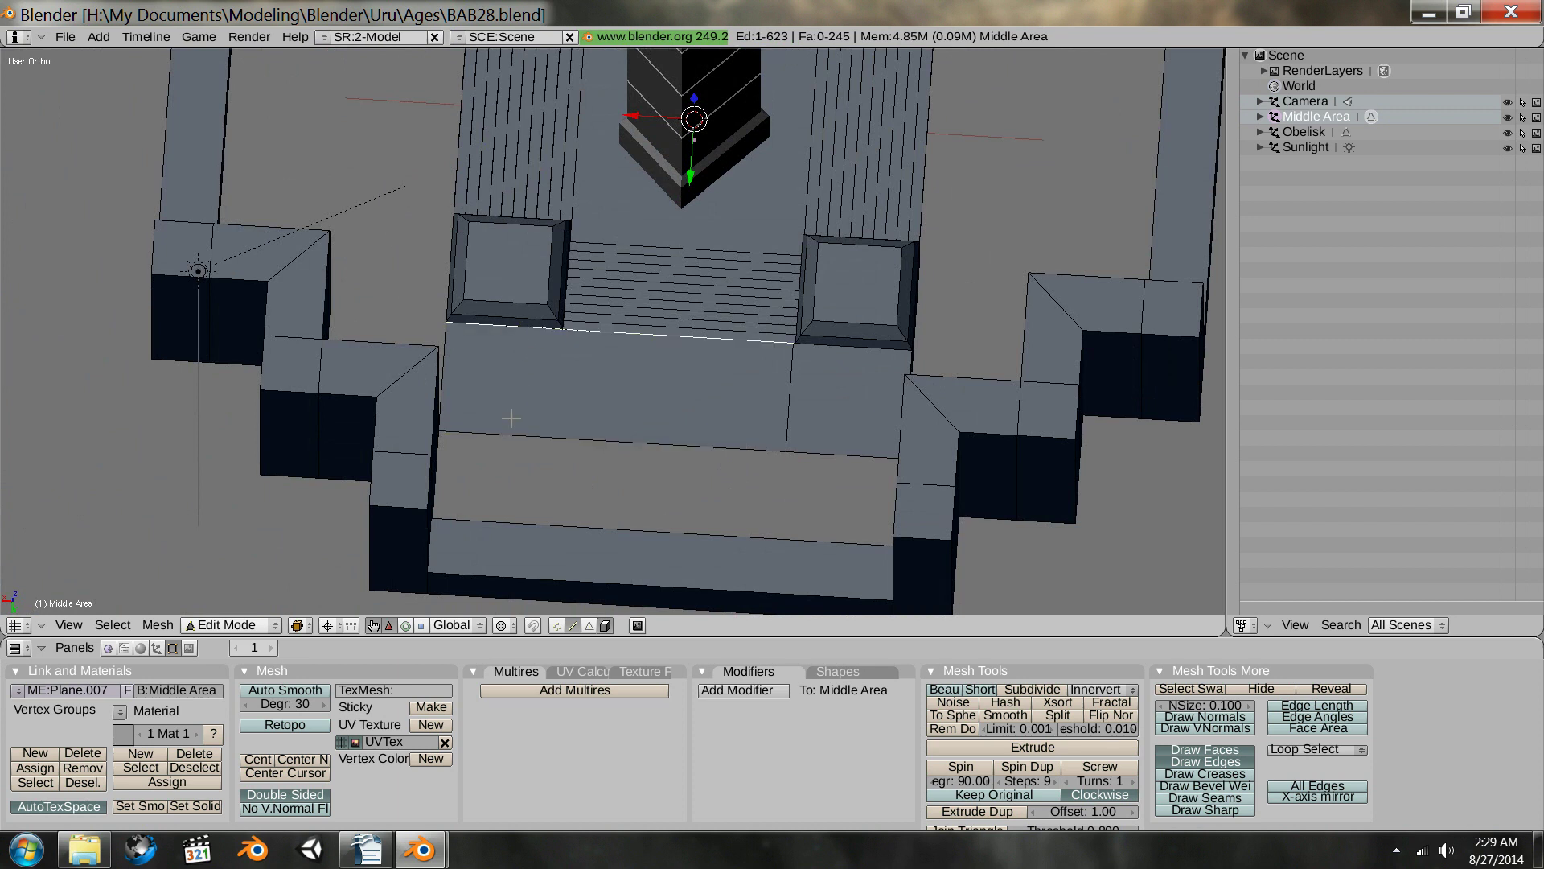
pyautogui.keyDown('shift'); pyautogui.rightClick(502, 435); pyautogui.keyUp('shift')
pyautogui.scroll(3, 548, 390)
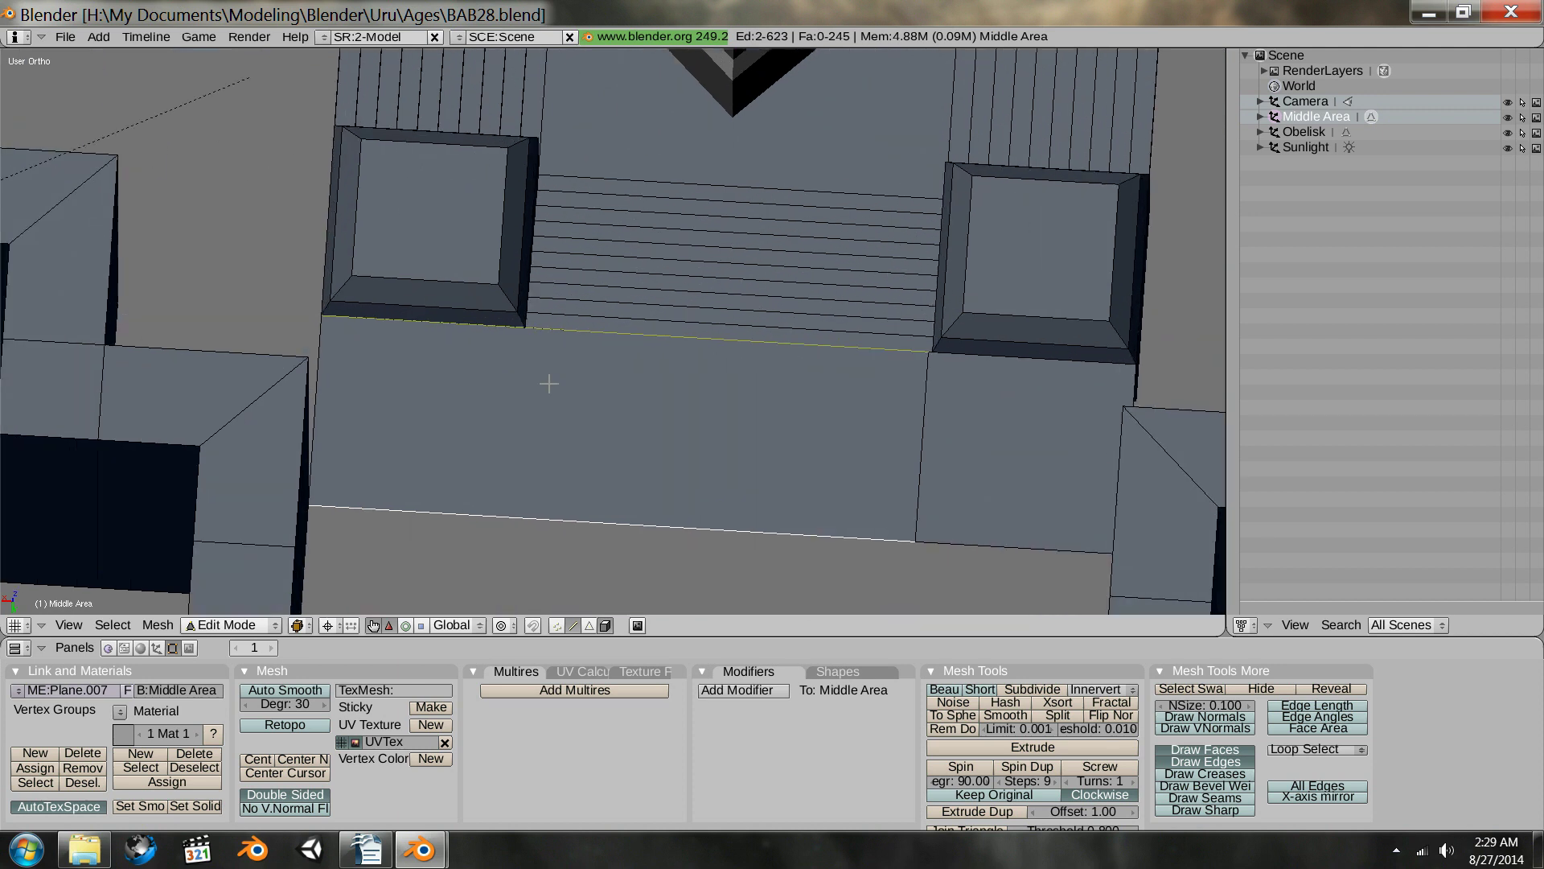
# - Add one loop cut across the larger floor section, slid to line up with the second corner block's stair-side edge
pyautogui.press('k')
pyautogui.click(549, 384)
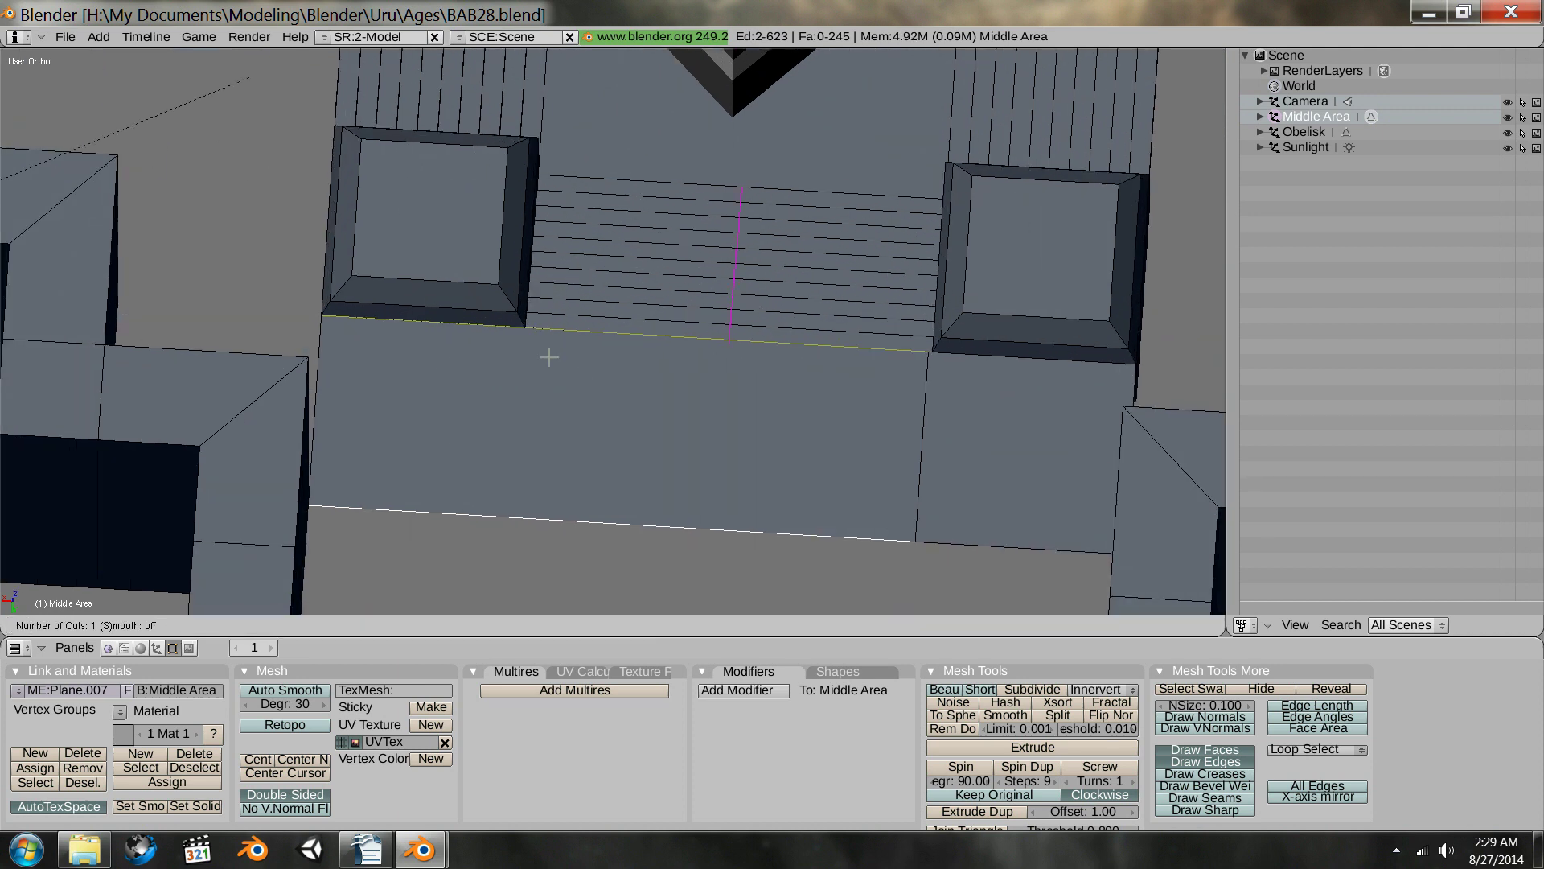
pyautogui.click(613, 332)
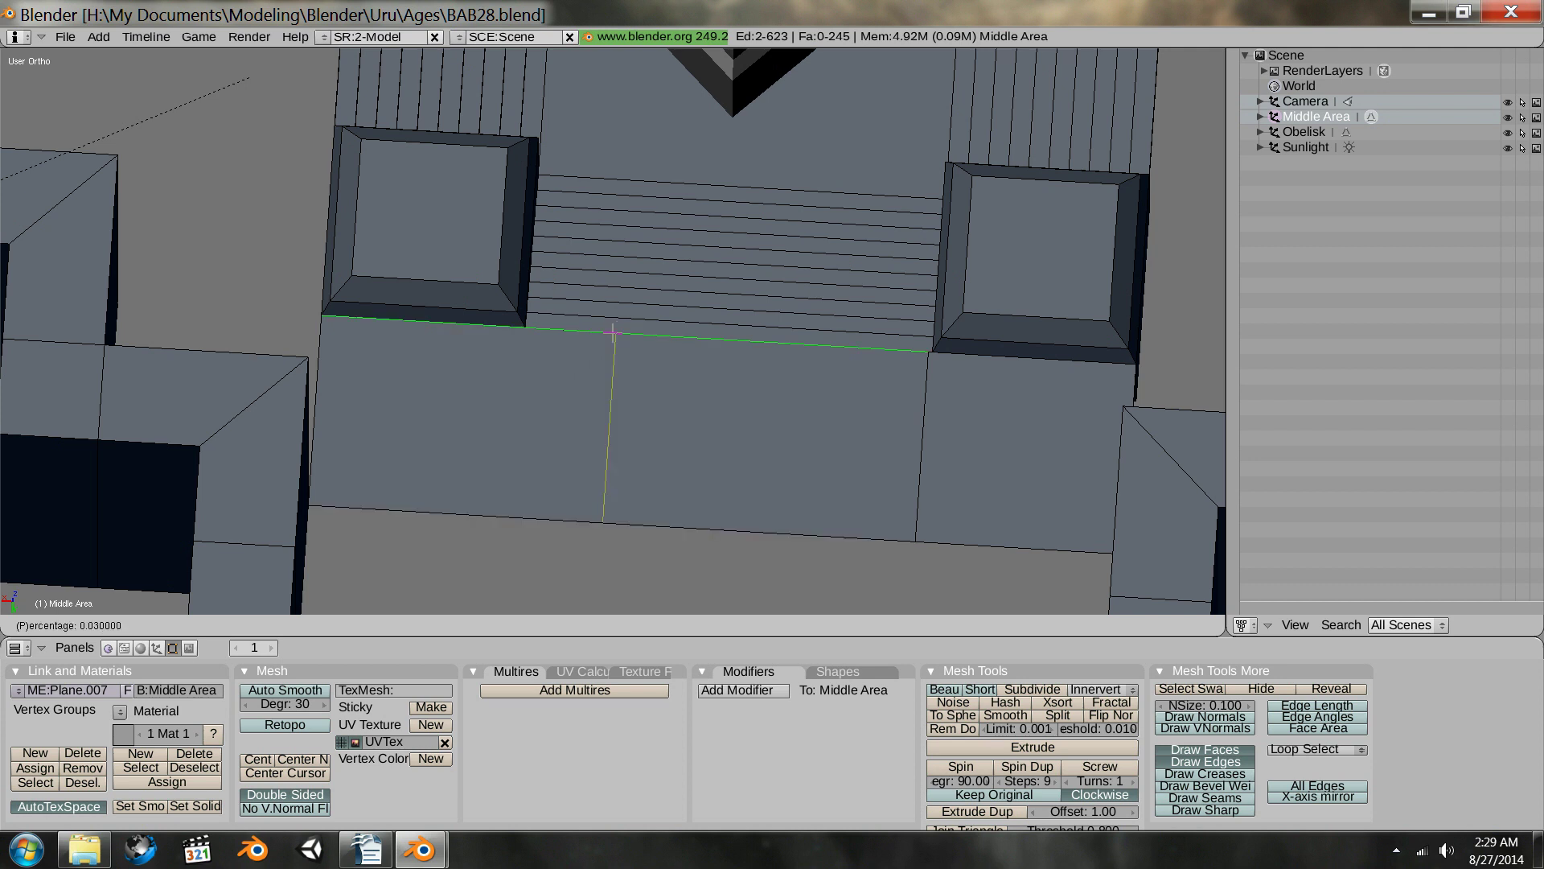
pyautogui.click(525, 334)
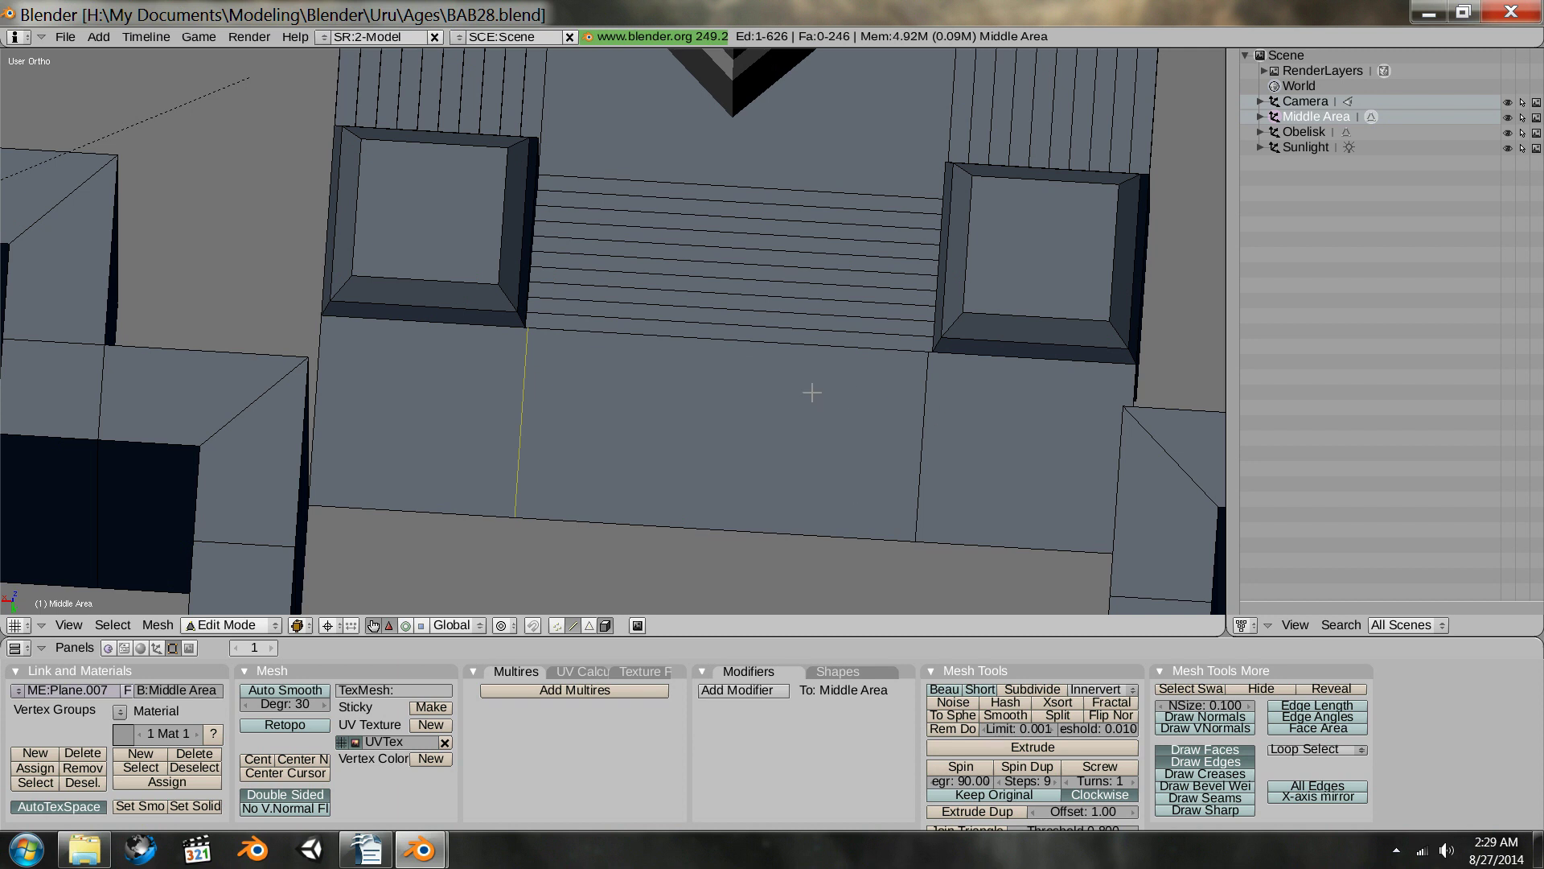
# - In a wireframe top view with edge selection, select both cut edges that cross the floor strip
pyautogui.press('KP_7')
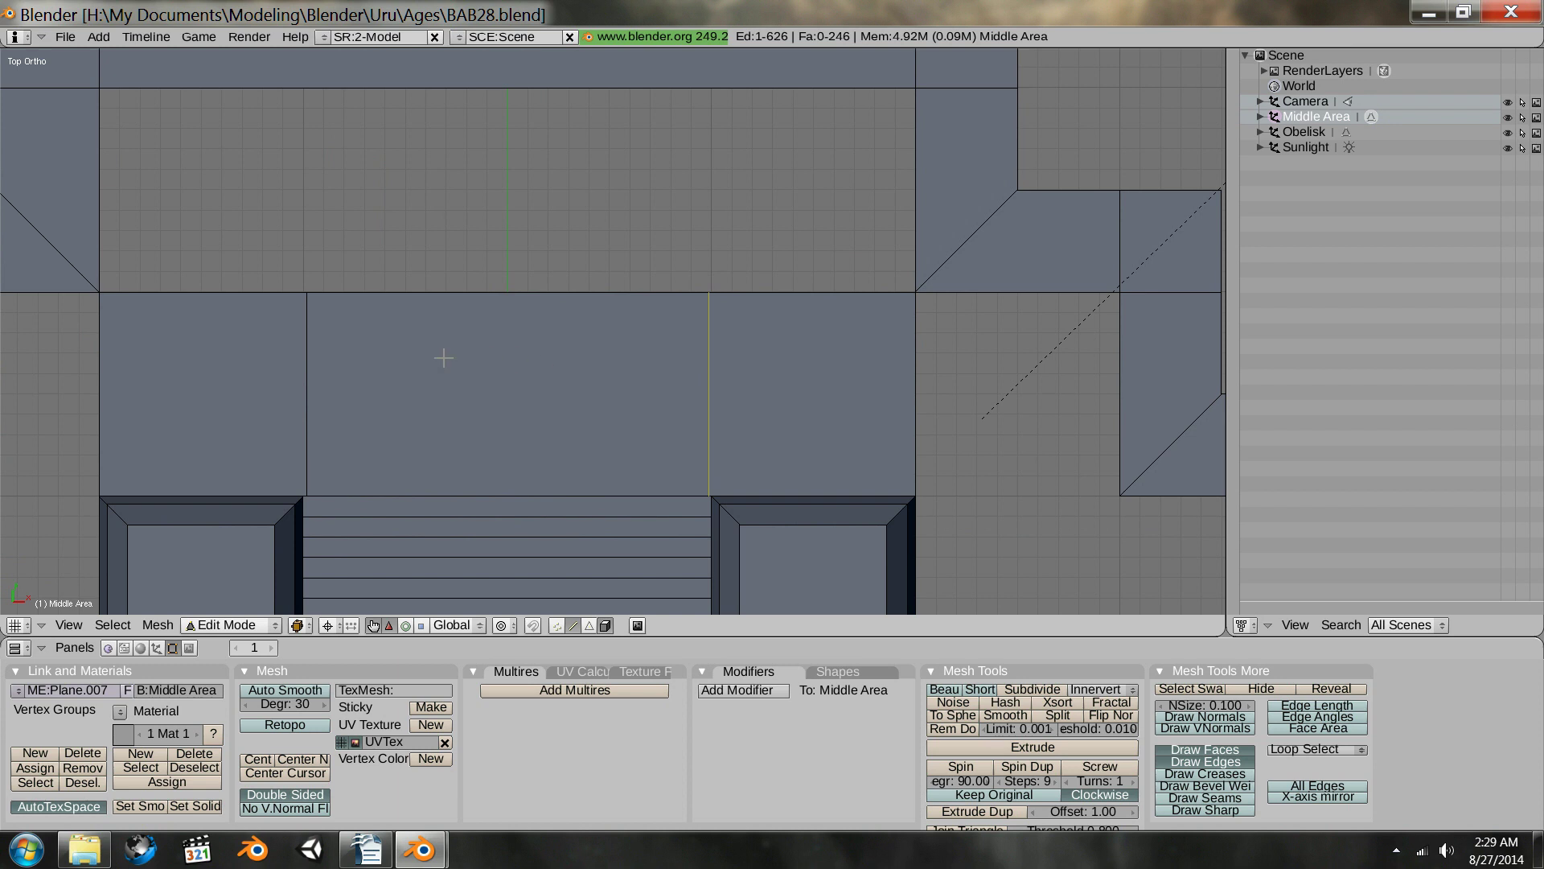
pyautogui.press('z')
pyautogui.scroll(3, 404, 362)
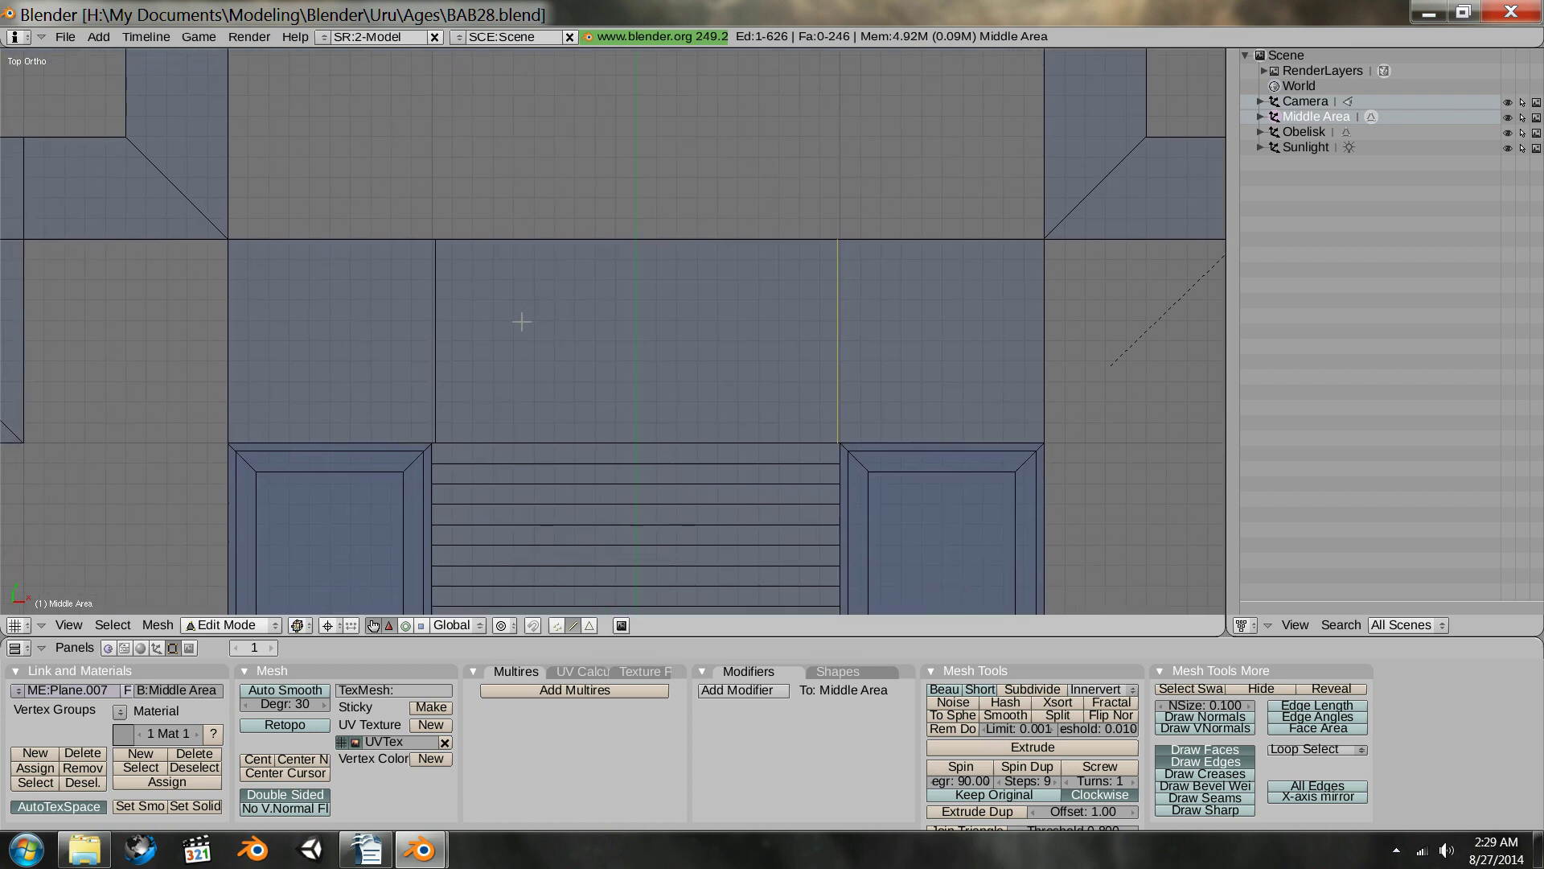
pyautogui.hotkey('ctrl', 'Tab')
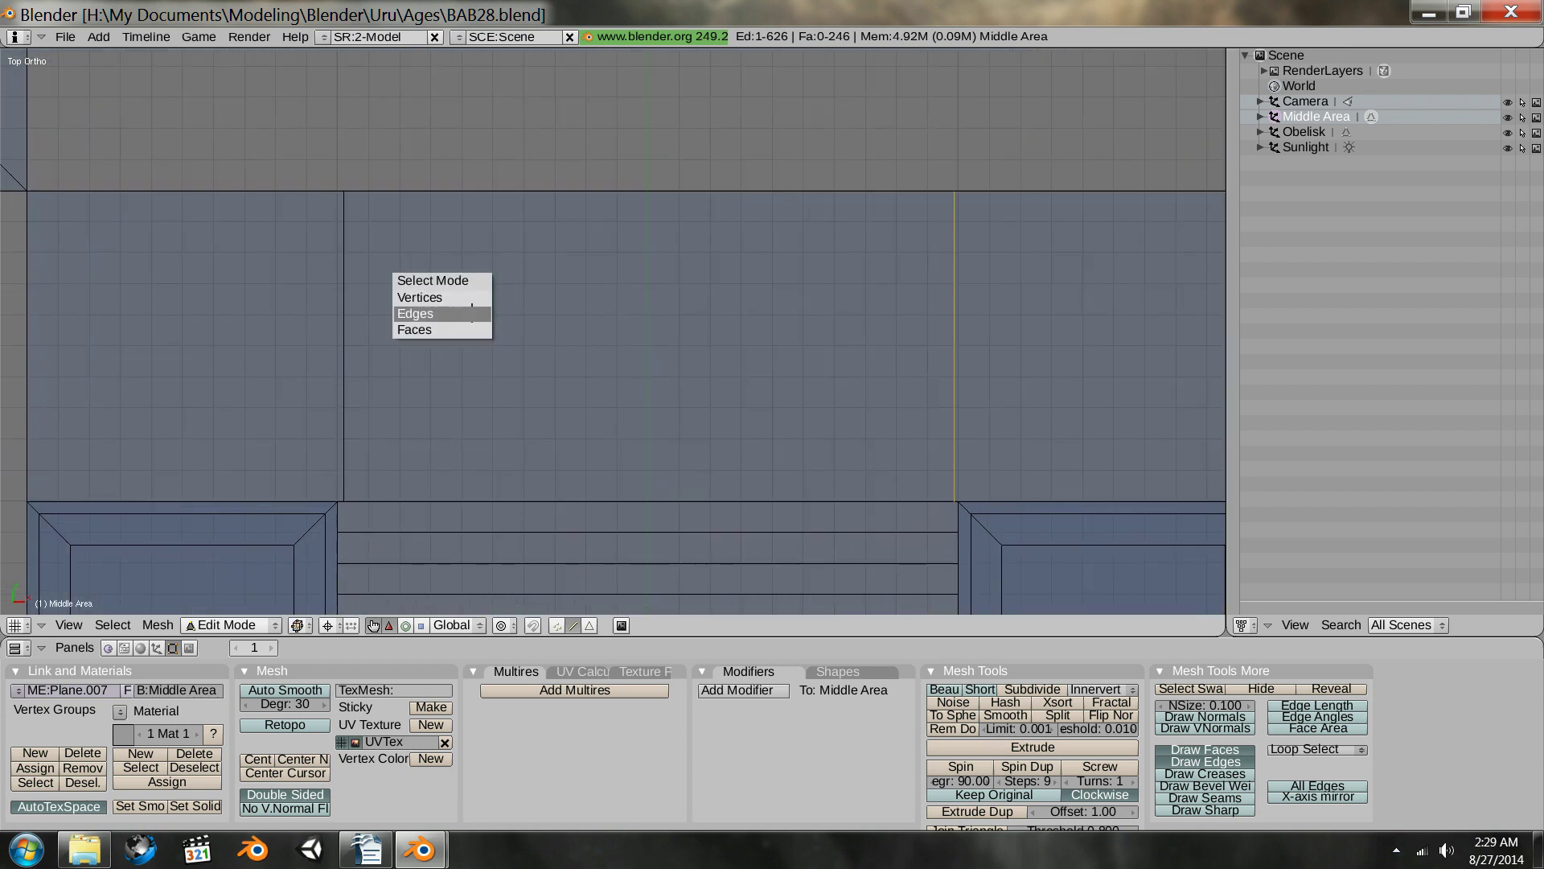
pyautogui.click(471, 298)
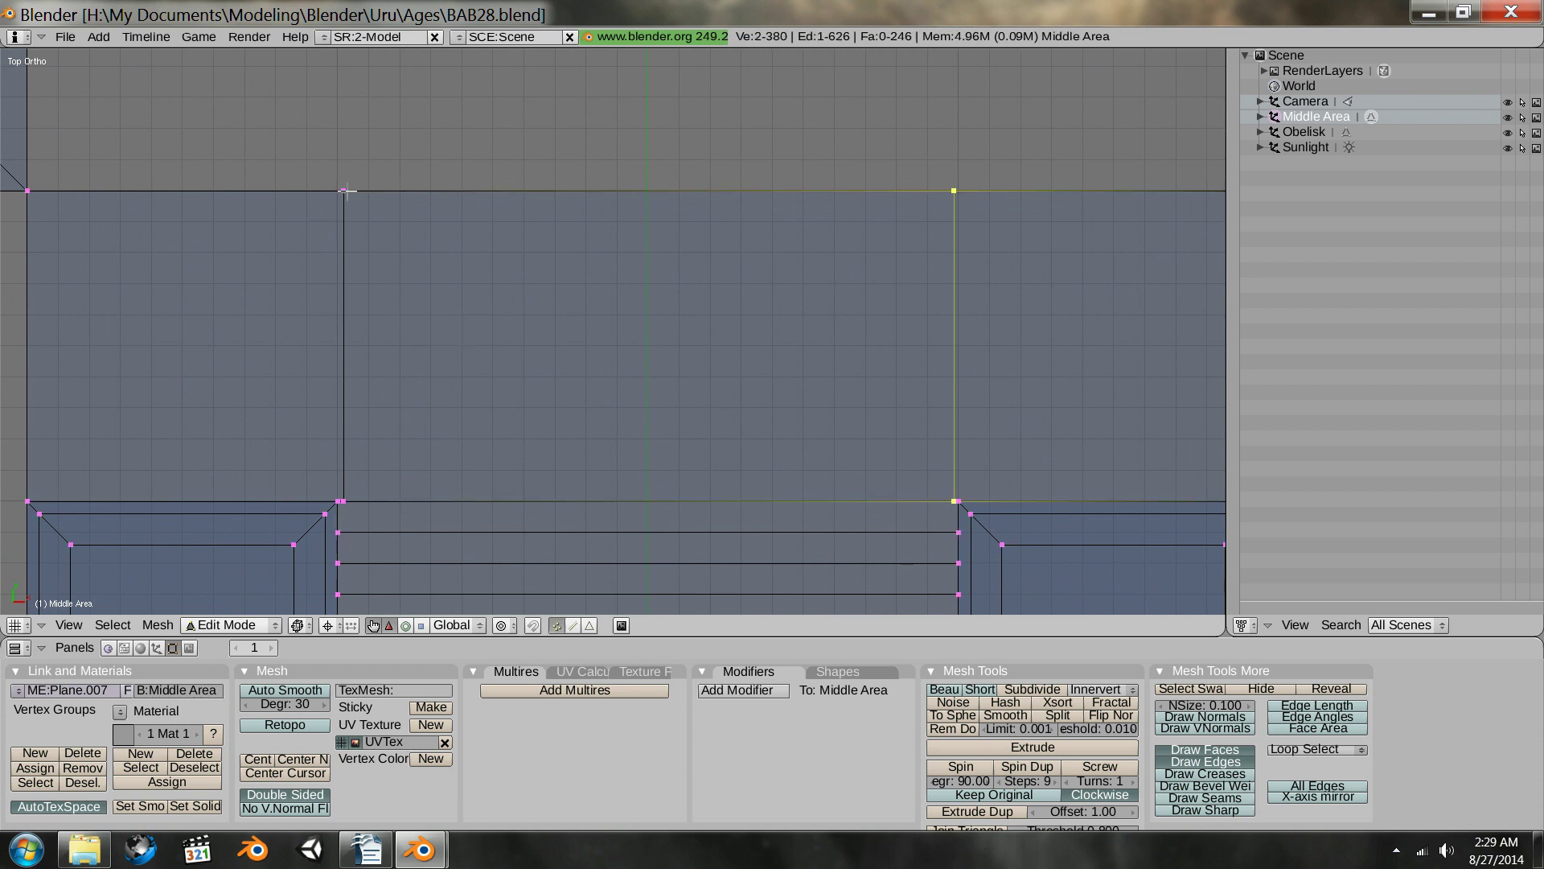
pyautogui.hotkey('ctrl', 'Tab')
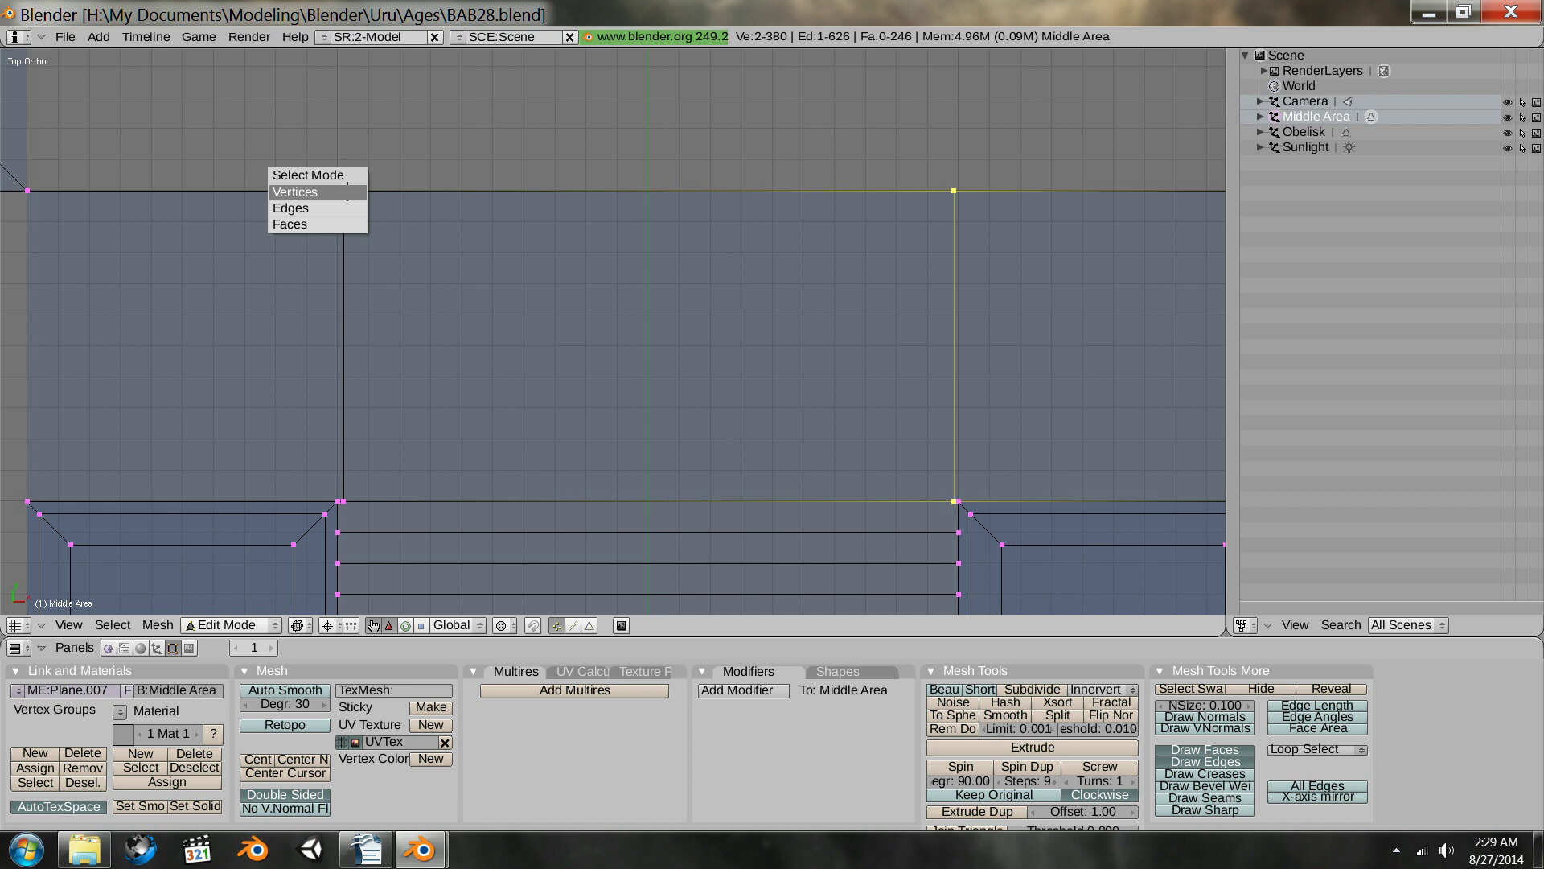
pyautogui.click(335, 206)
pyautogui.rightClick(345, 262)
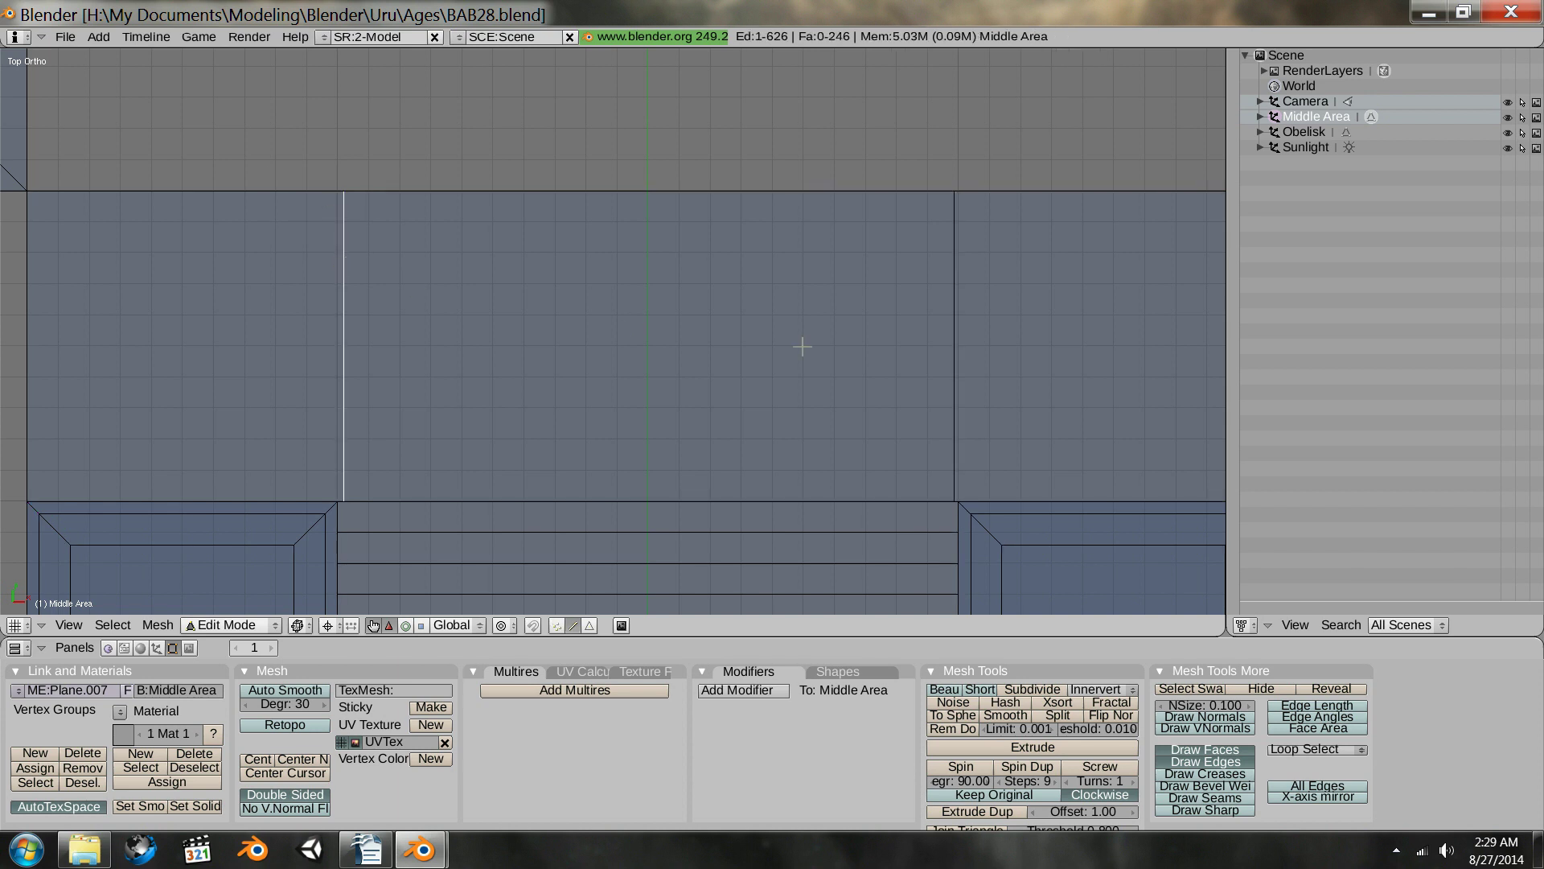
pyautogui.keyDown('shift'); pyautogui.rightClick(954, 318); pyautogui.keyUp('shift')
# - Snap the two selected cut edges to the grid
pyautogui.keyDown('shift'); pyautogui.moveTo(572, 367); pyautogui.dragTo(722, 411, button='middle'); pyautogui.keyUp('shift')
pyautogui.scroll(7, 534, 379)
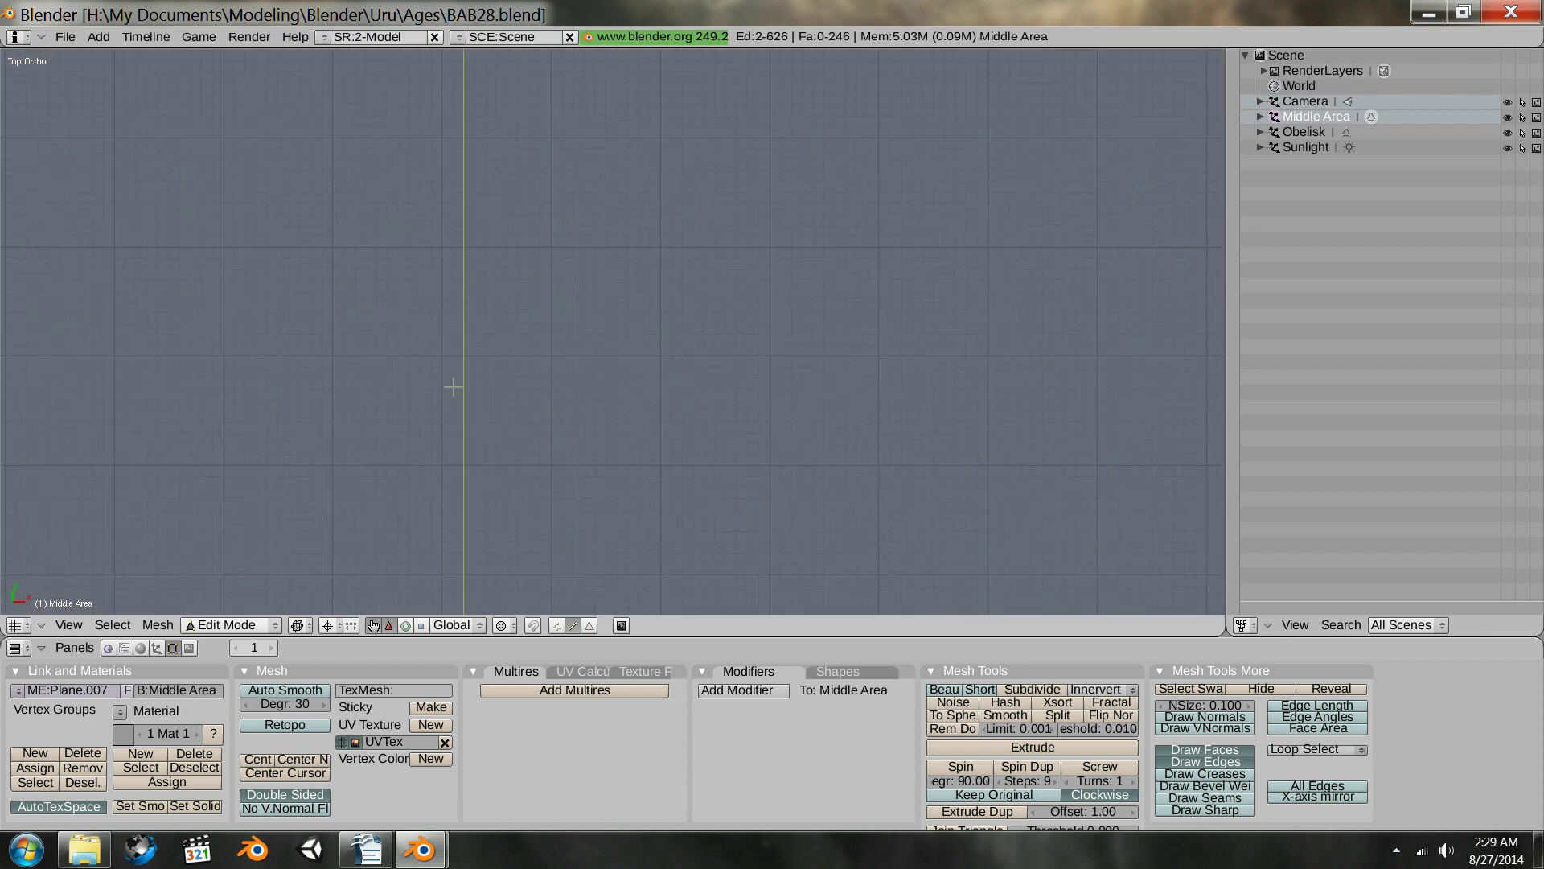
pyautogui.hotkey('shift', 's')
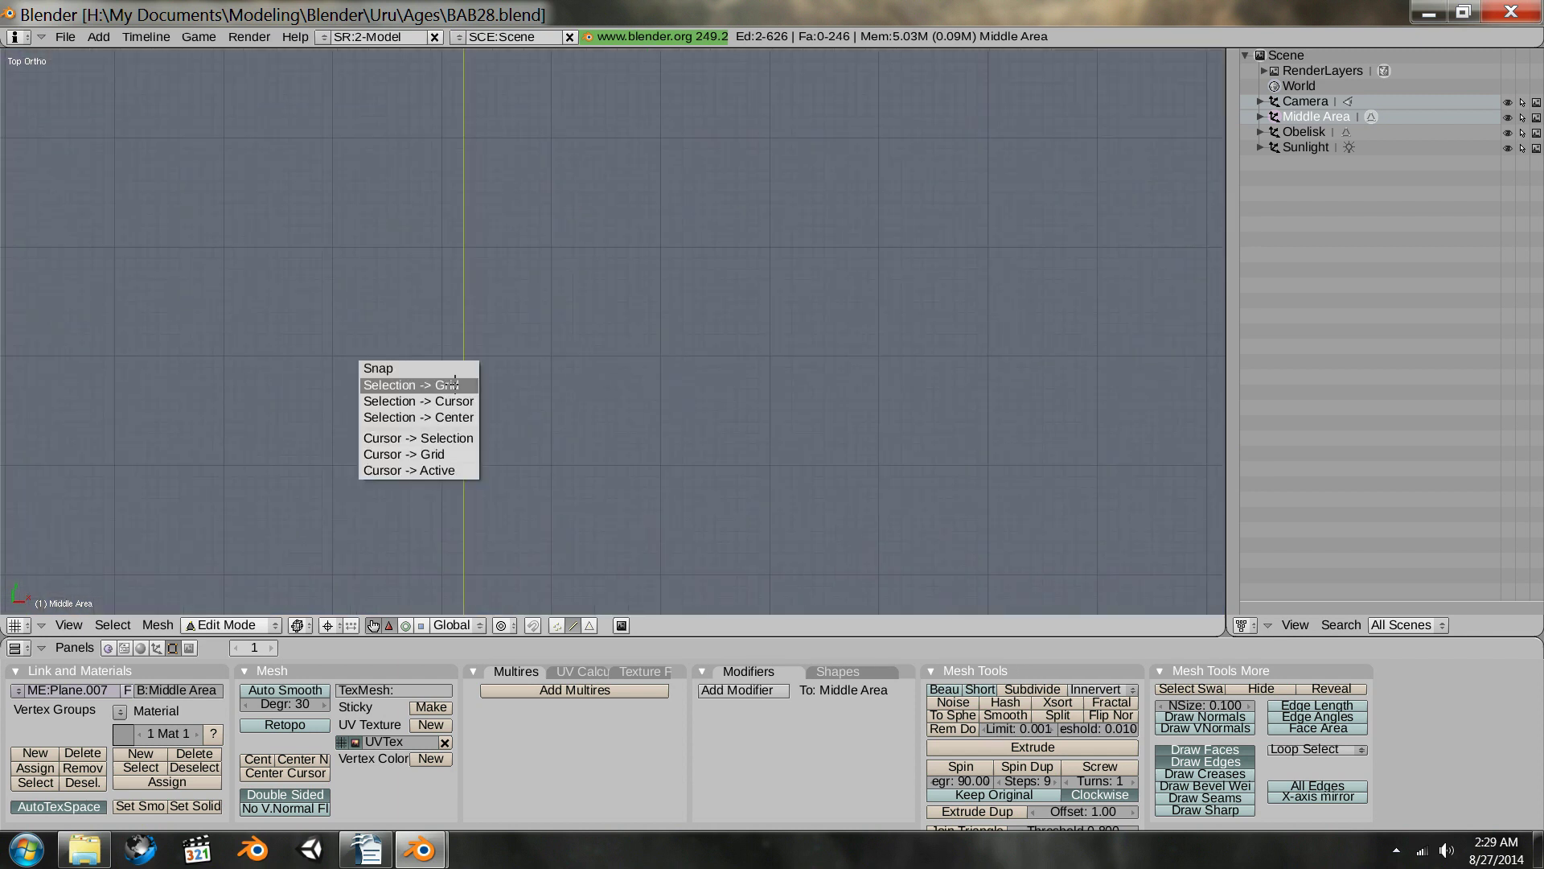
pyautogui.click(454, 385)
pyautogui.scroll(-3, 463, 380)
pyautogui.scroll(2, 472, 377)
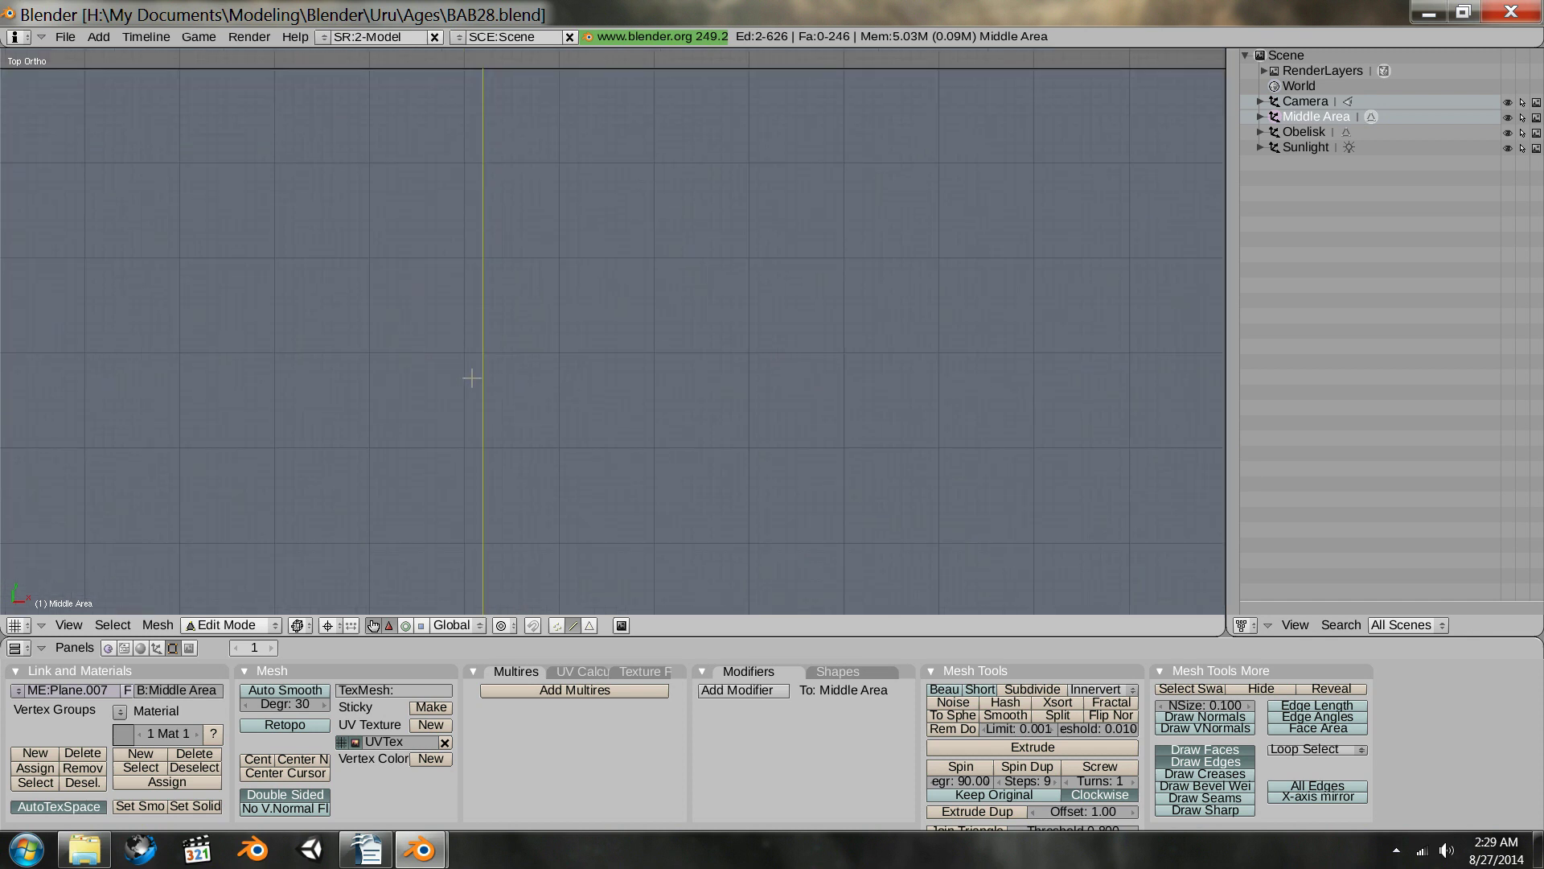
# - Select only the first cut edge, snap it to the grid and move it -0.2 along X towards its corner block's edge
pyautogui.press('a')
pyautogui.rightClick(481, 368)
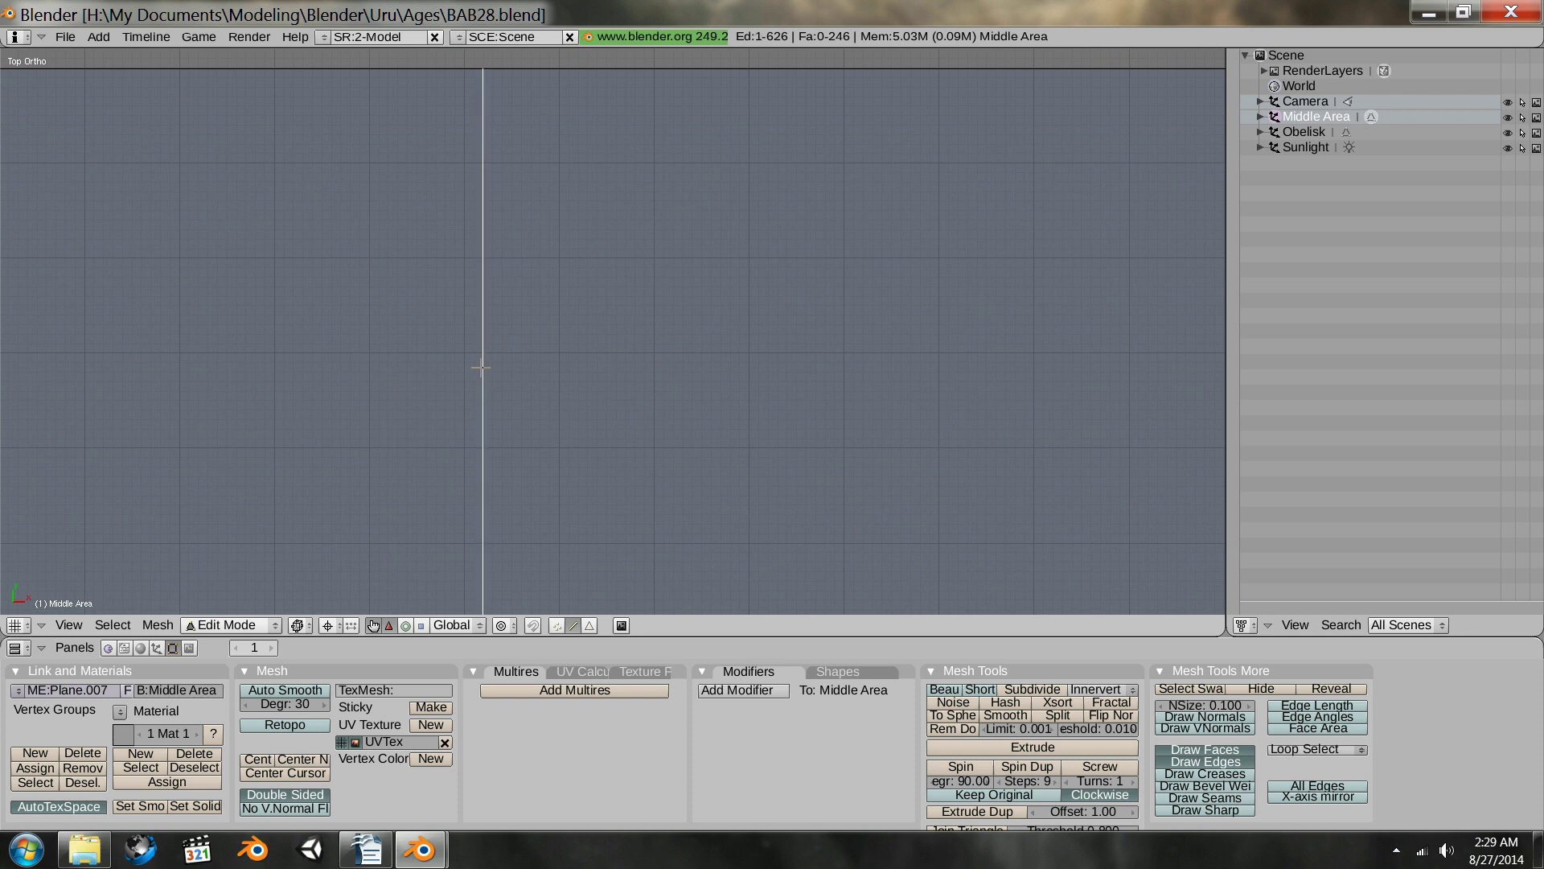
pyautogui.hotkey('shift', 's')
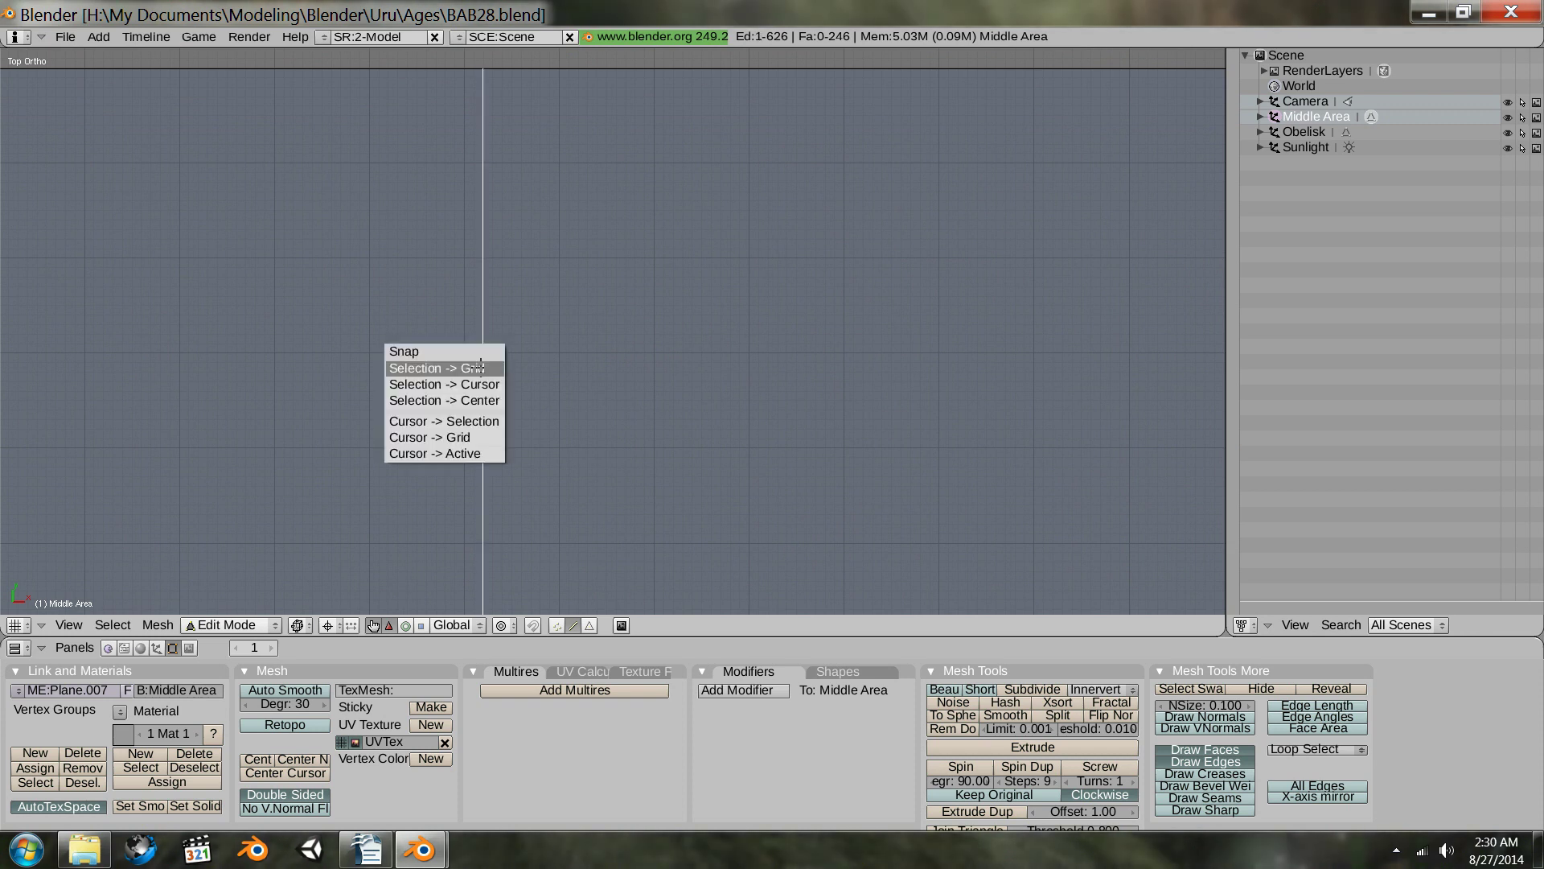
pyautogui.click(481, 368)
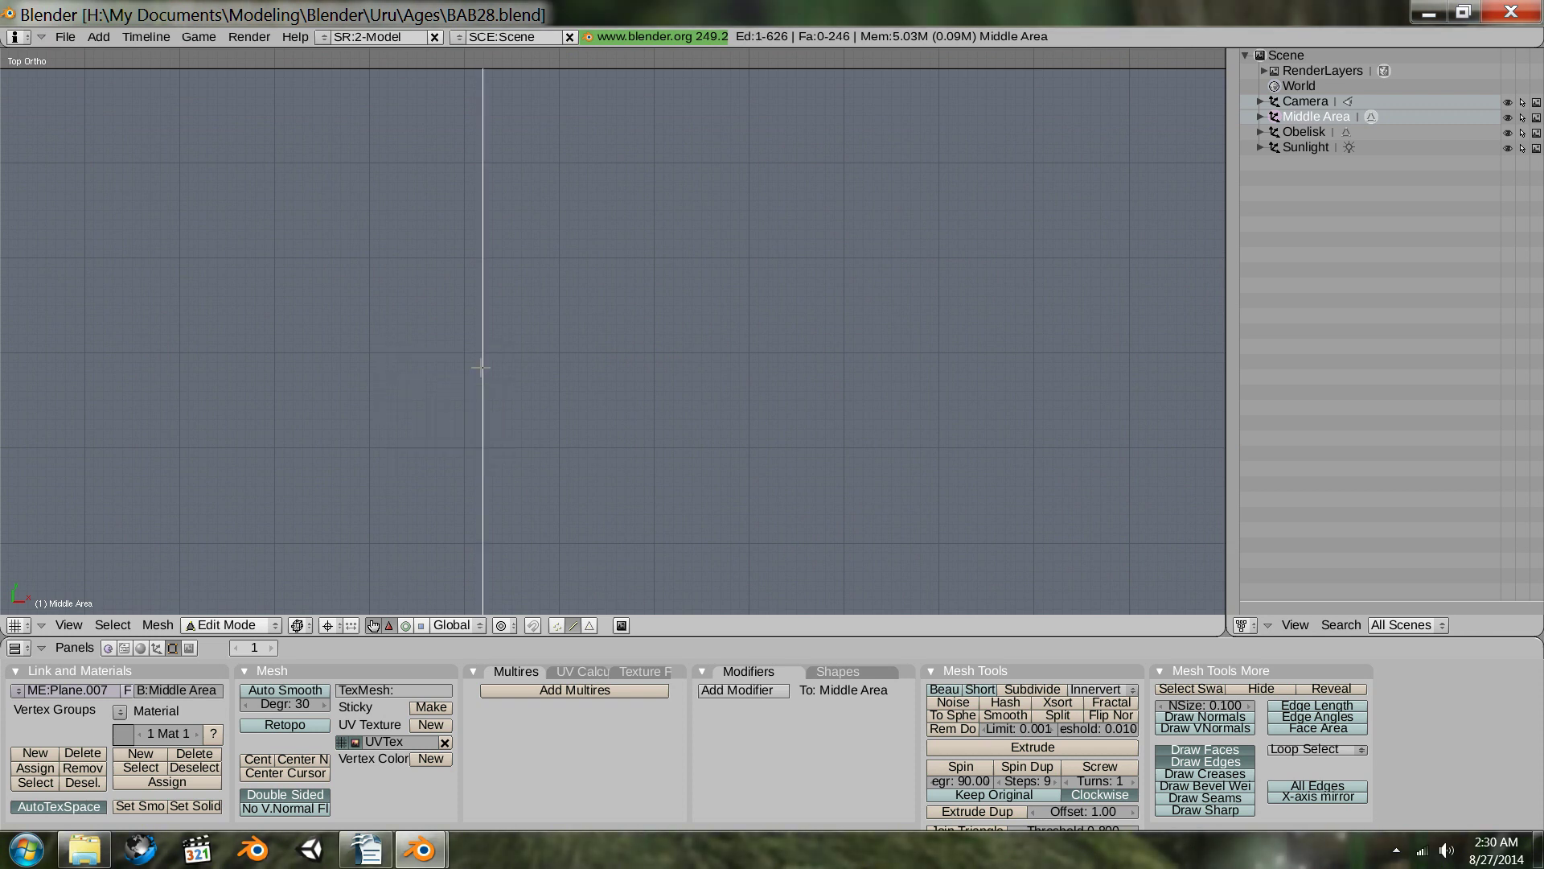
pyautogui.press('g')
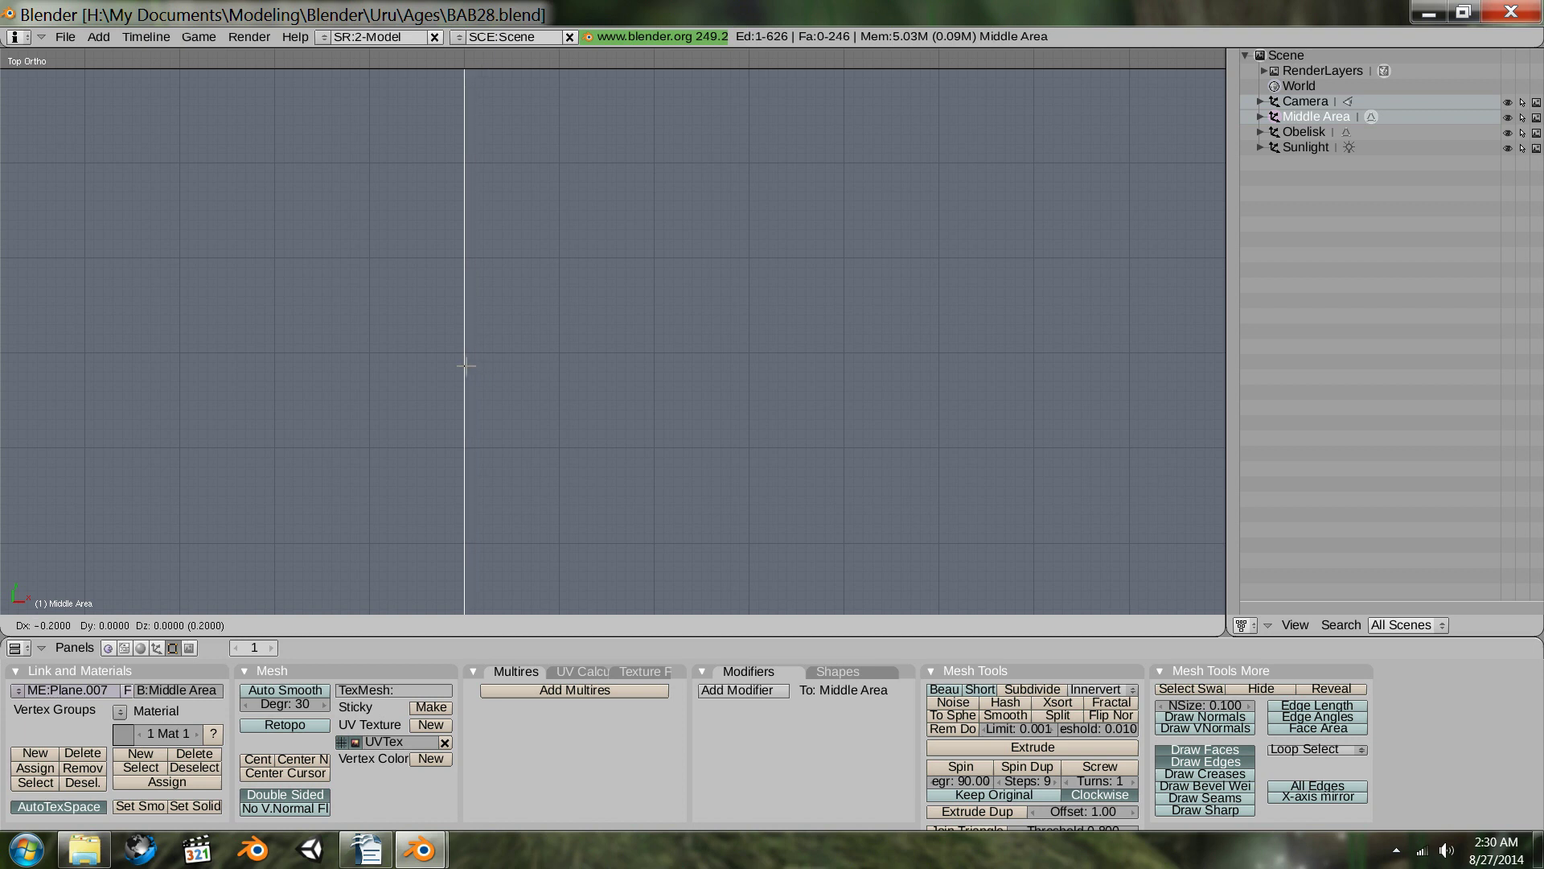
pyautogui.click(466, 366)
# - Move the other cut edge 0.1 along X to align with its corner block's stair-side edge and snap it to the grid
pyautogui.scroll(-1, 638, 389)
pyautogui.scroll(4, 639, 388)
pyautogui.scroll(-10, 627, 434)
pyautogui.scroll(-3, 892, 452)
pyautogui.scroll(-3, 892, 452)
pyautogui.keyDown('shift'); pyautogui.moveTo(917, 433); pyautogui.dragTo(465, 419, button='middle'); pyautogui.keyUp('shift')
pyautogui.scroll(9, 697, 349)
pyautogui.scroll(4, 697, 349)
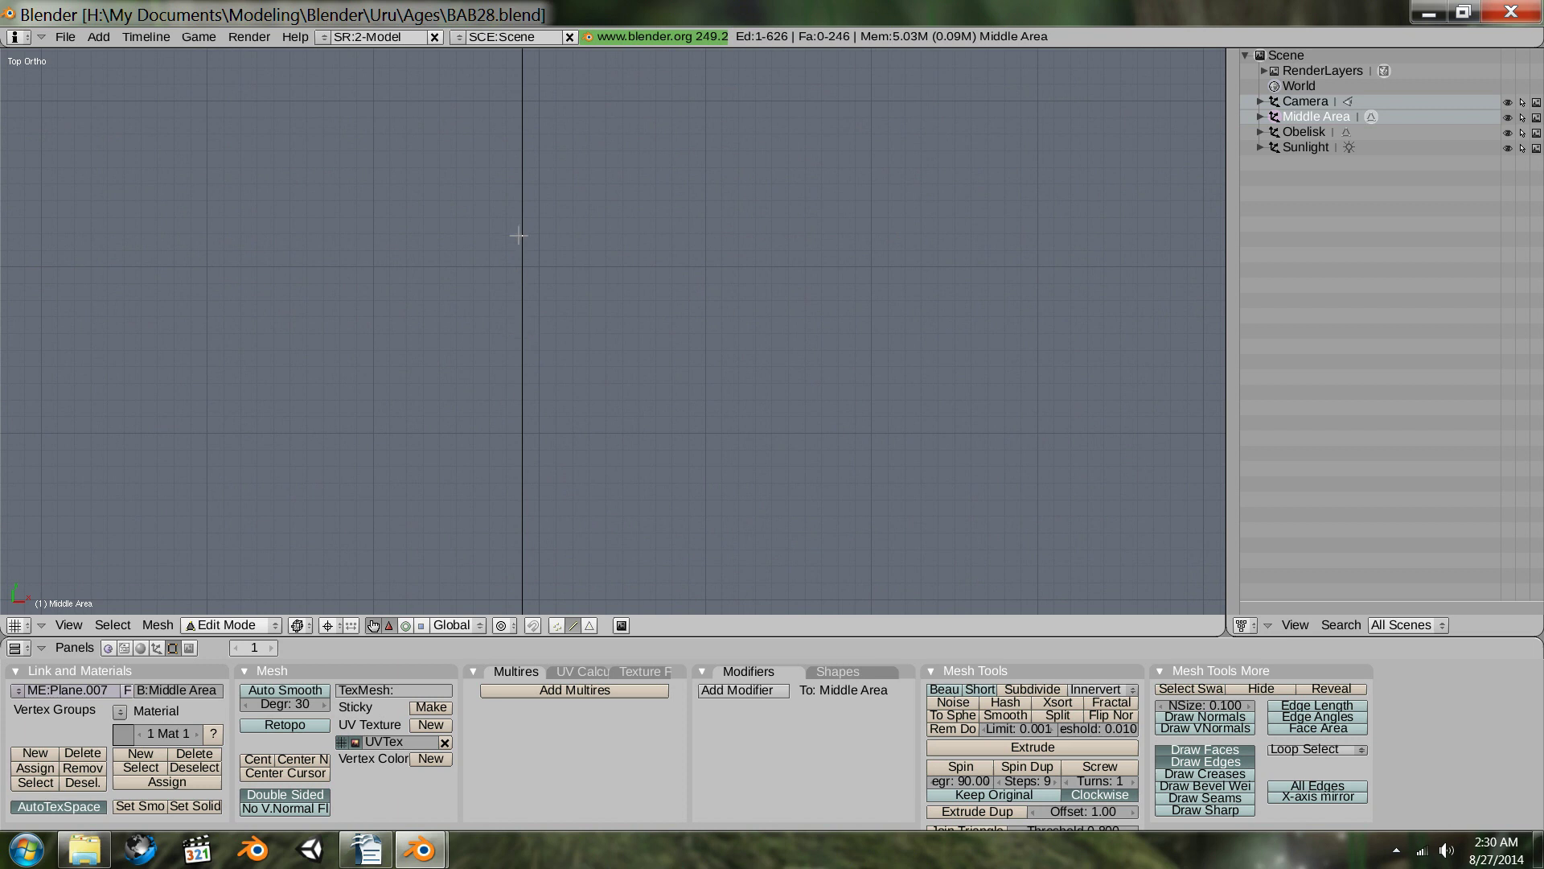
pyautogui.scroll(-7, 555, 341)
pyautogui.scroll(-4, 520, 351)
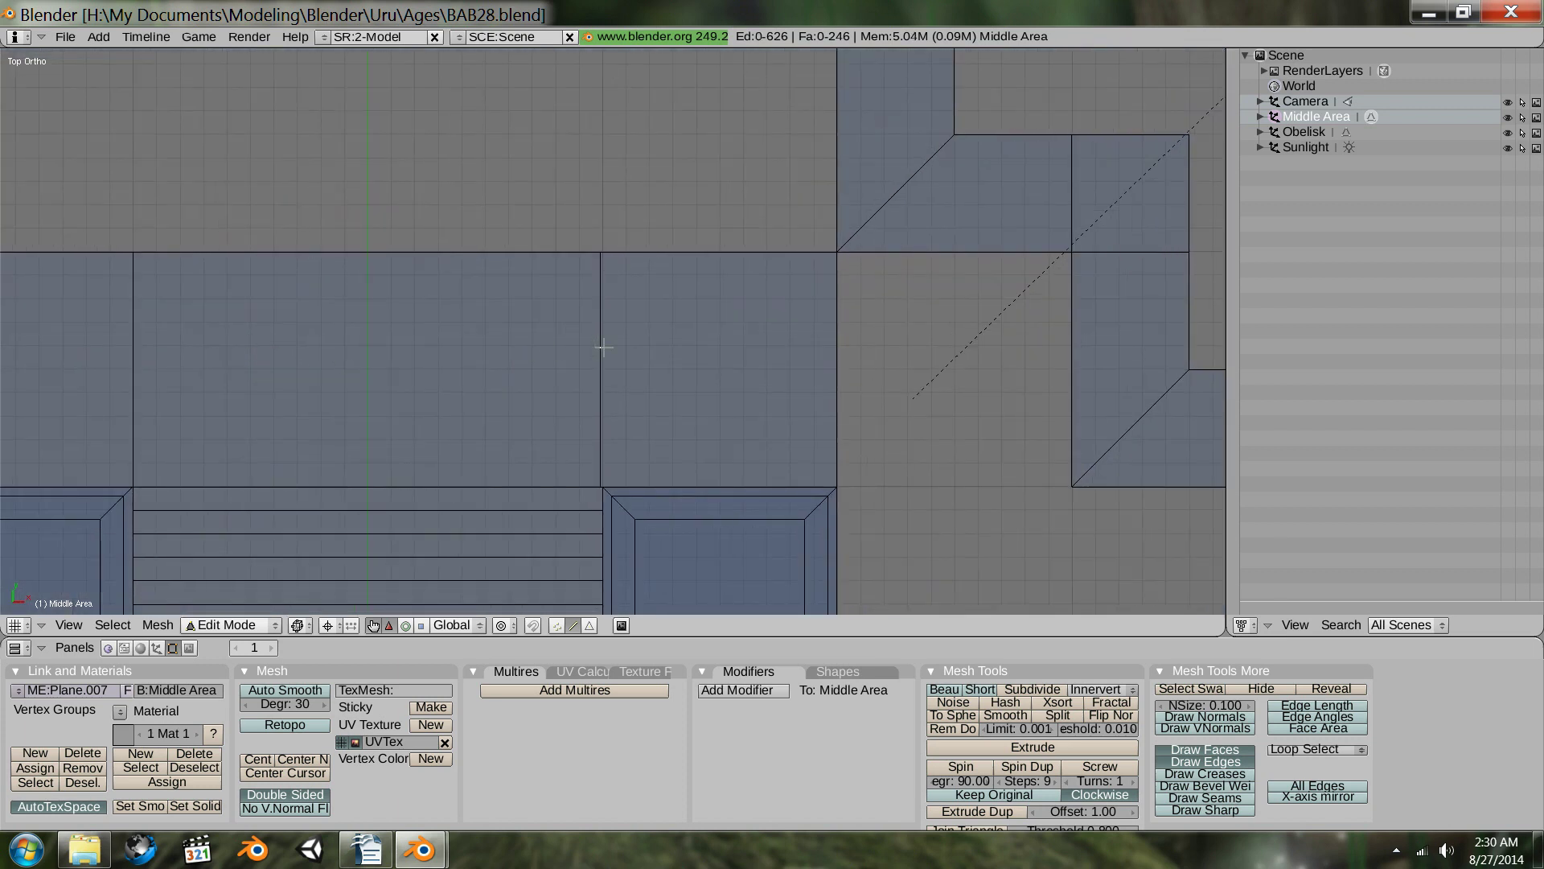
pyautogui.scroll(2, 602, 344)
pyautogui.scroll(2, 603, 355)
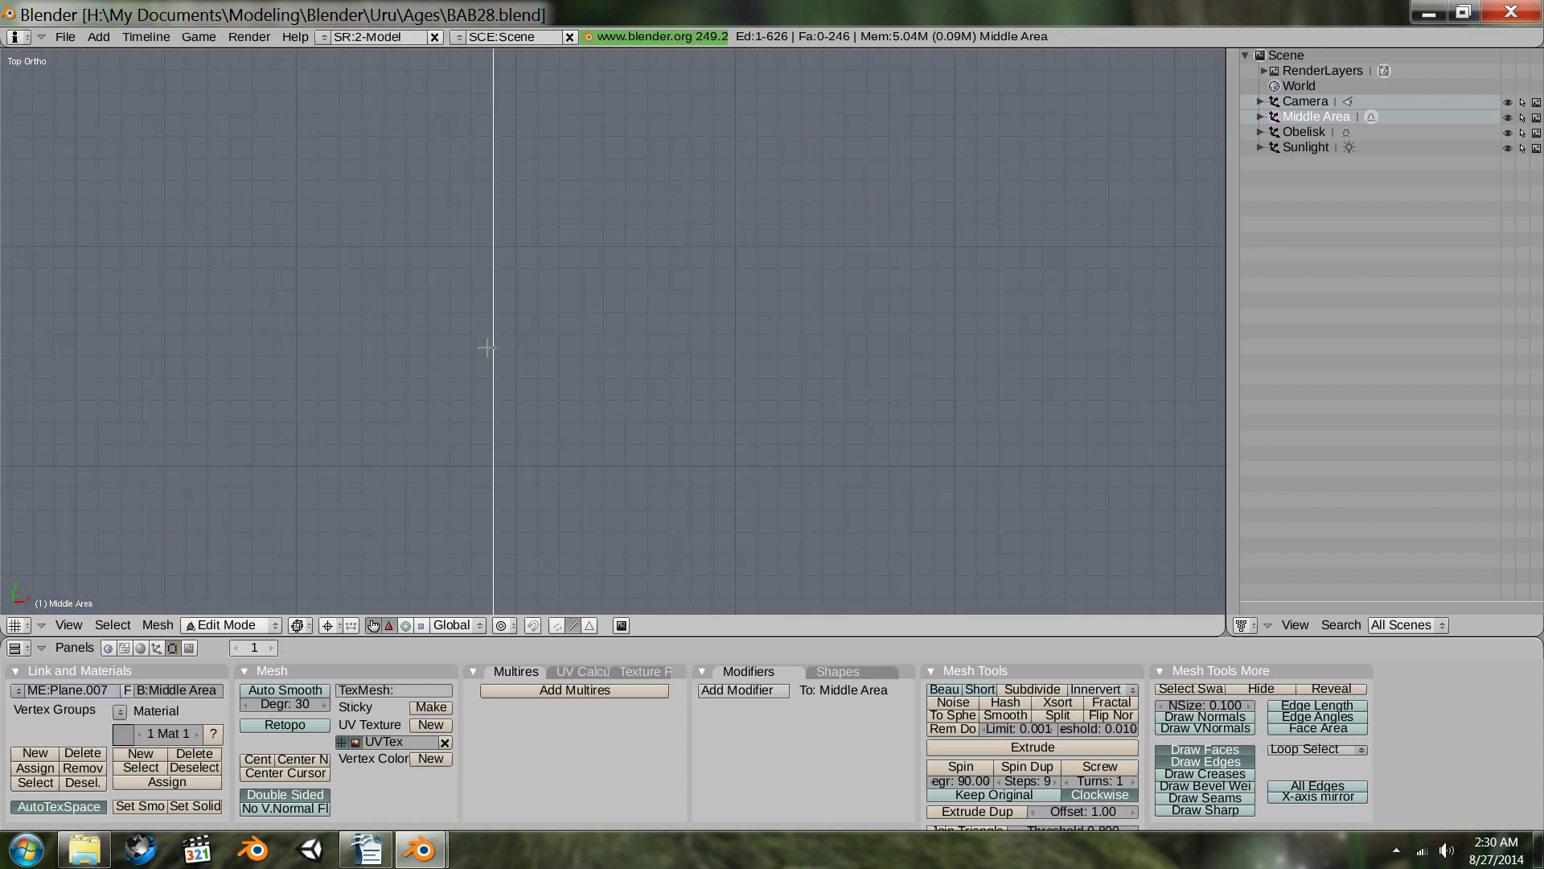
pyautogui.press('g')
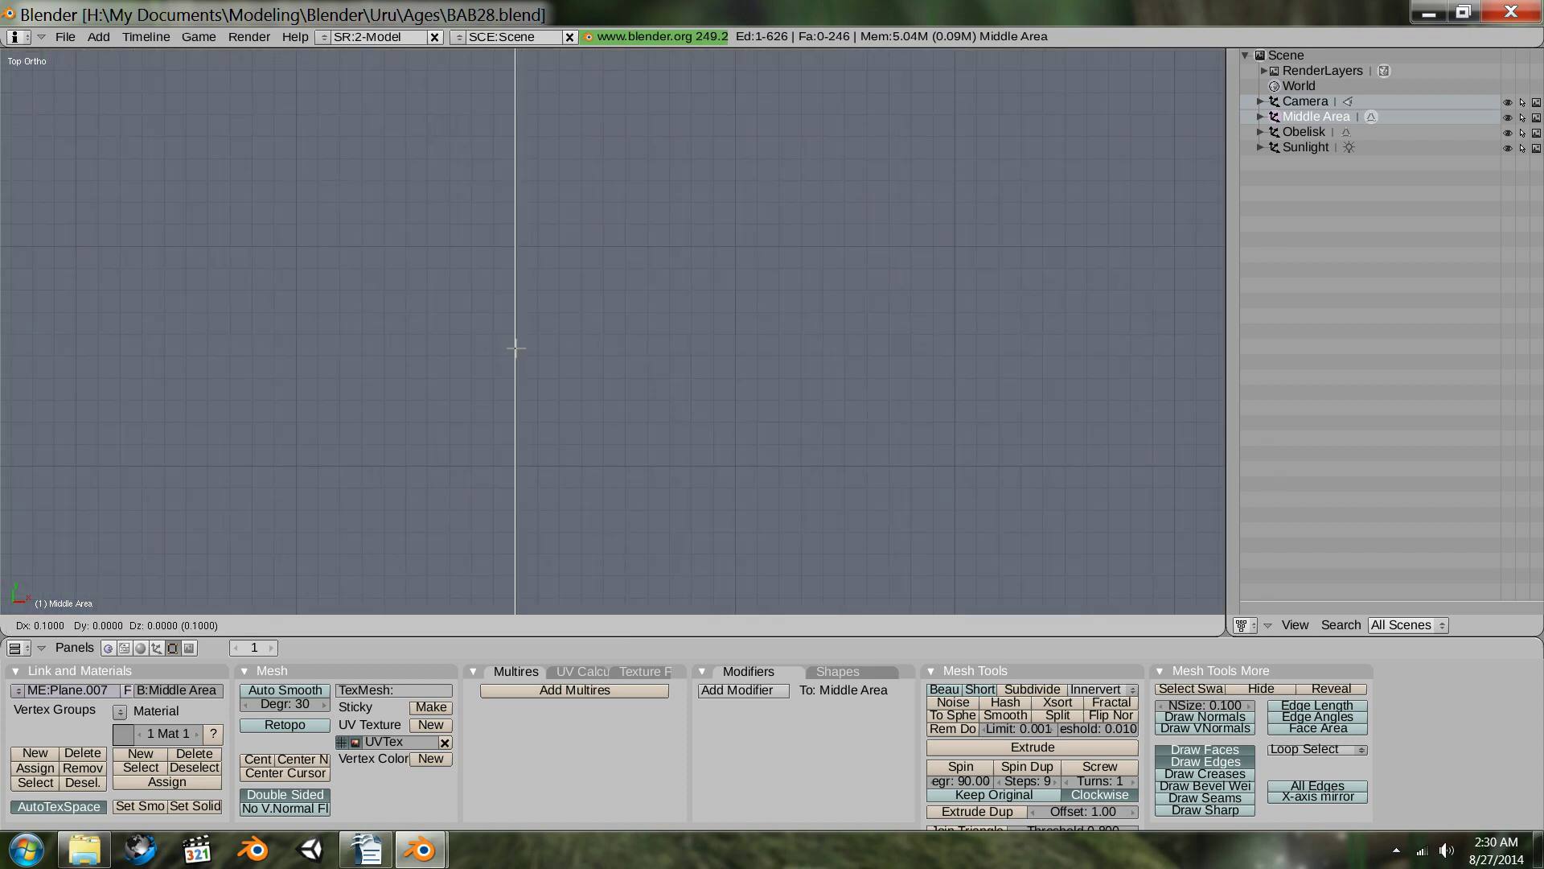
pyautogui.click(515, 348)
pyautogui.hotkey('shift', 's')
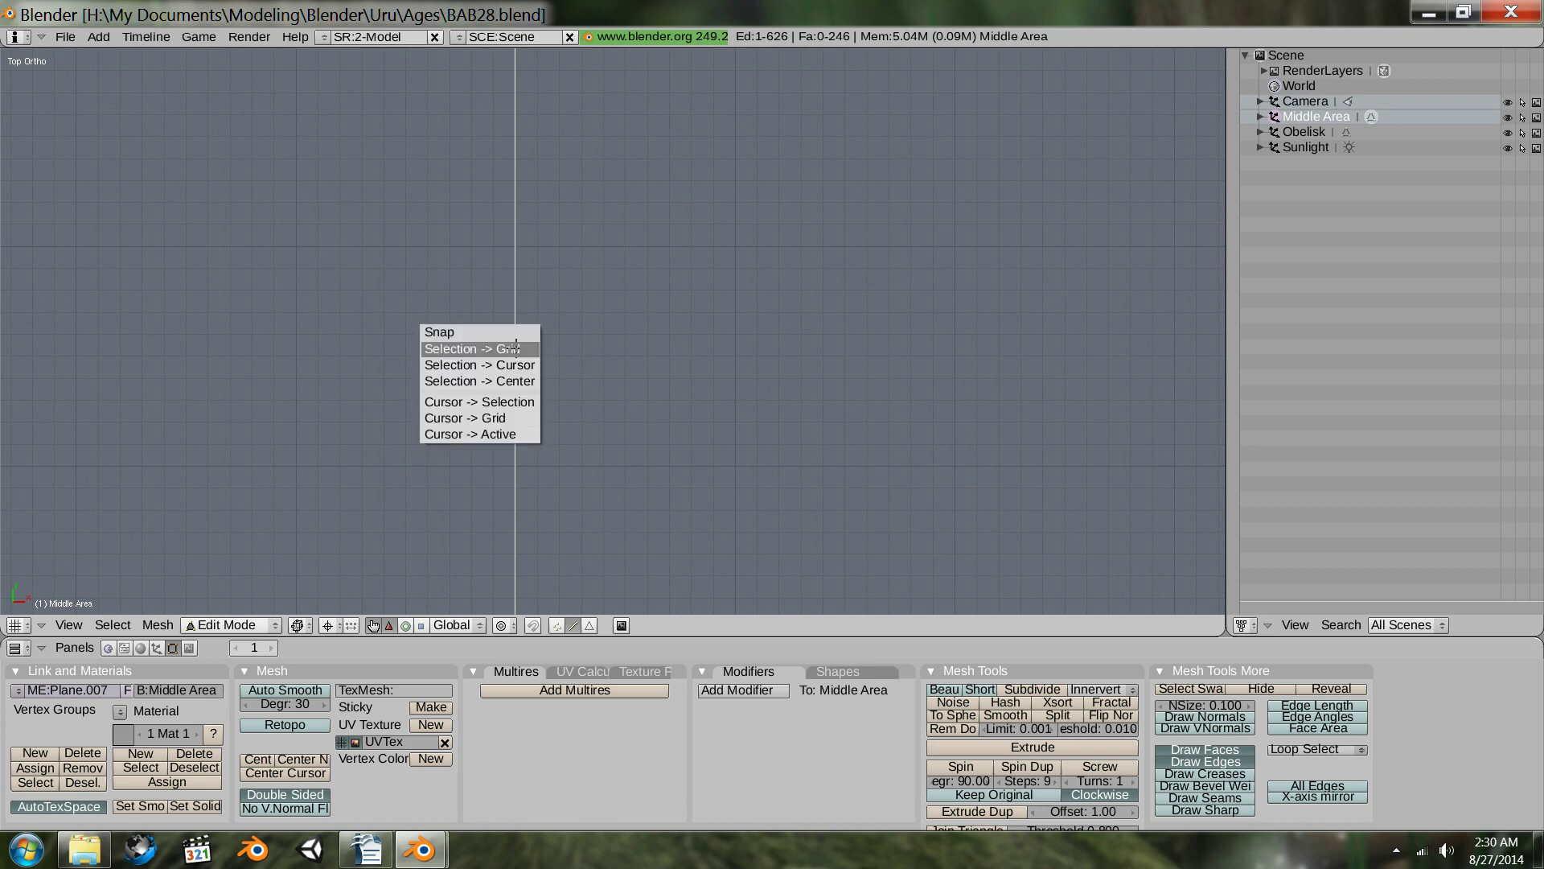
pyautogui.click(515, 348)
# - Set the mesh selection mode to Faces and select all three floor faces of the strip between the corner blocks and wall
pyautogui.scroll(-6, 527, 413)
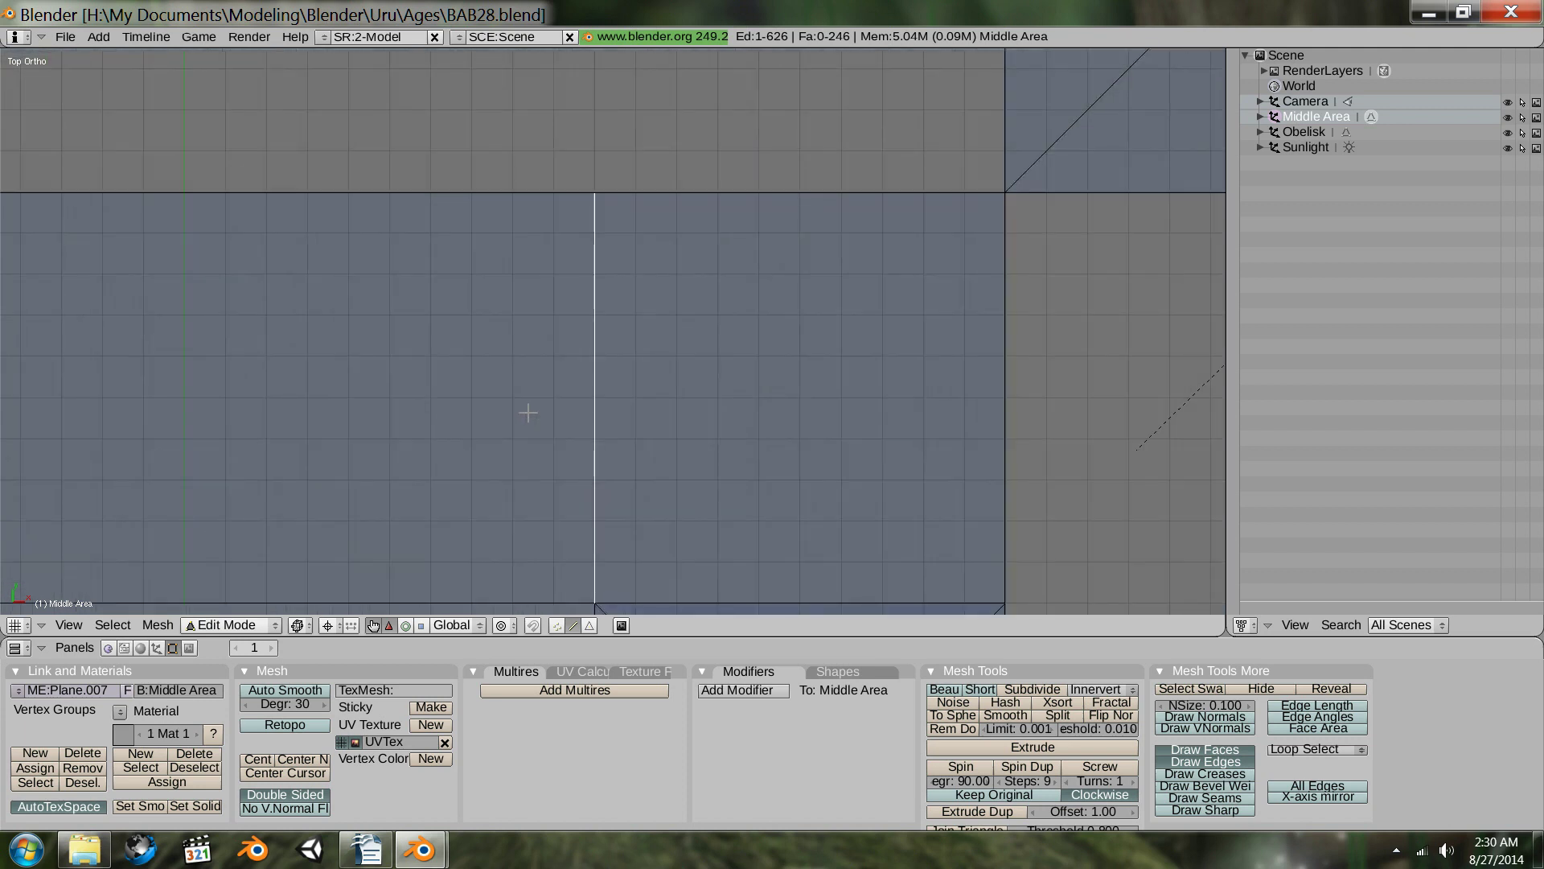
pyautogui.scroll(-2, 528, 413)
pyautogui.keyDown('shift'); pyautogui.moveTo(415, 415); pyautogui.dragTo(690, 191, button='middle'); pyautogui.keyUp('shift')
pyautogui.scroll(-4, 758, 344)
pyautogui.press('KP_7')
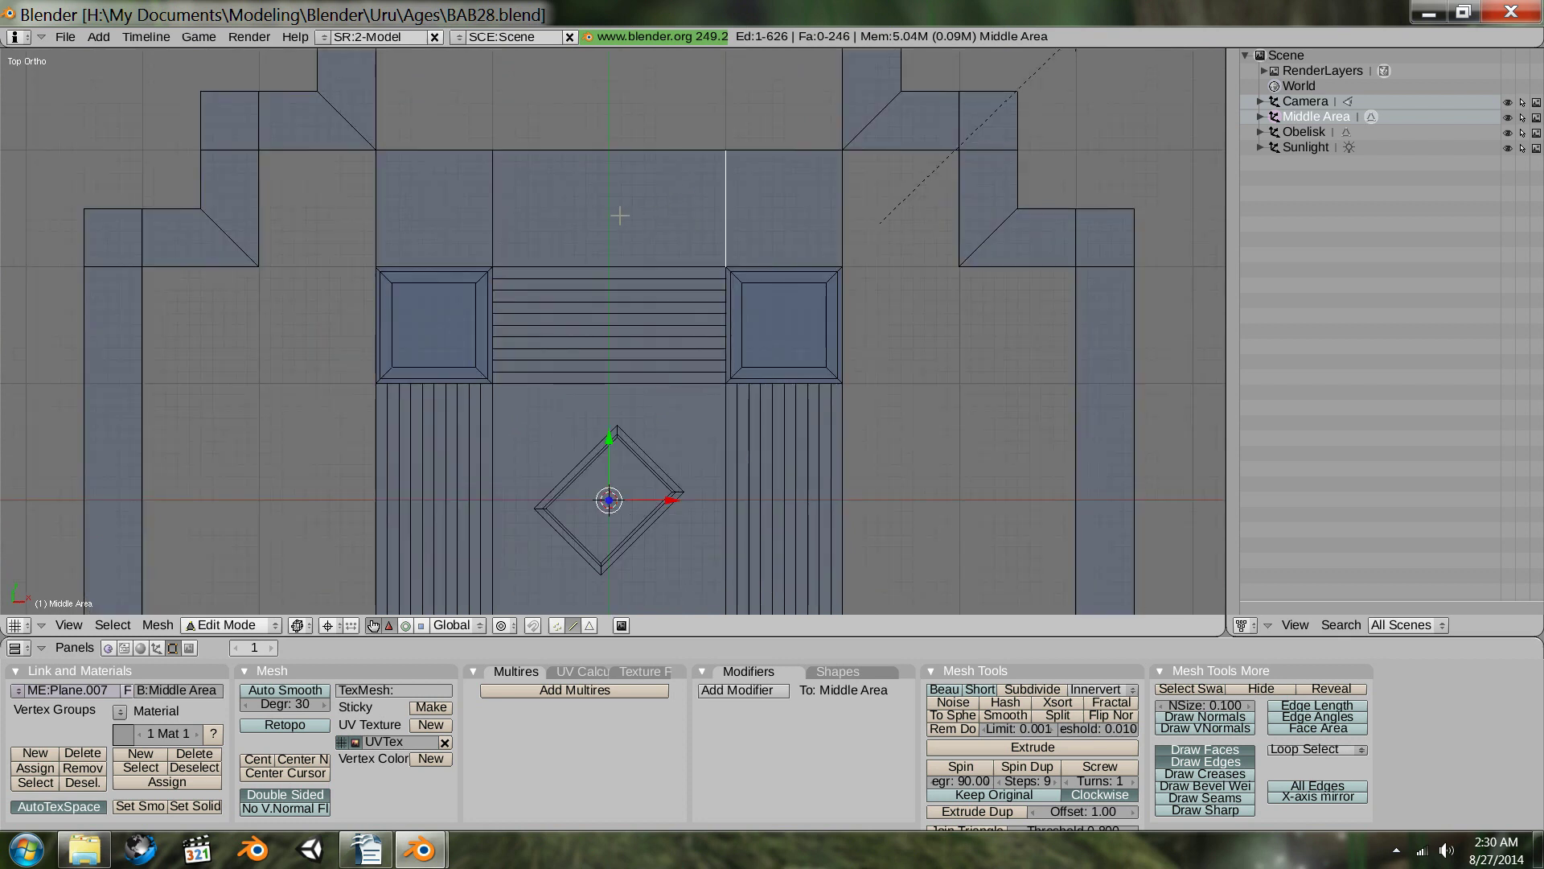
pyautogui.hotkey('ctrl', 'Tab')
pyautogui.click(598, 231)
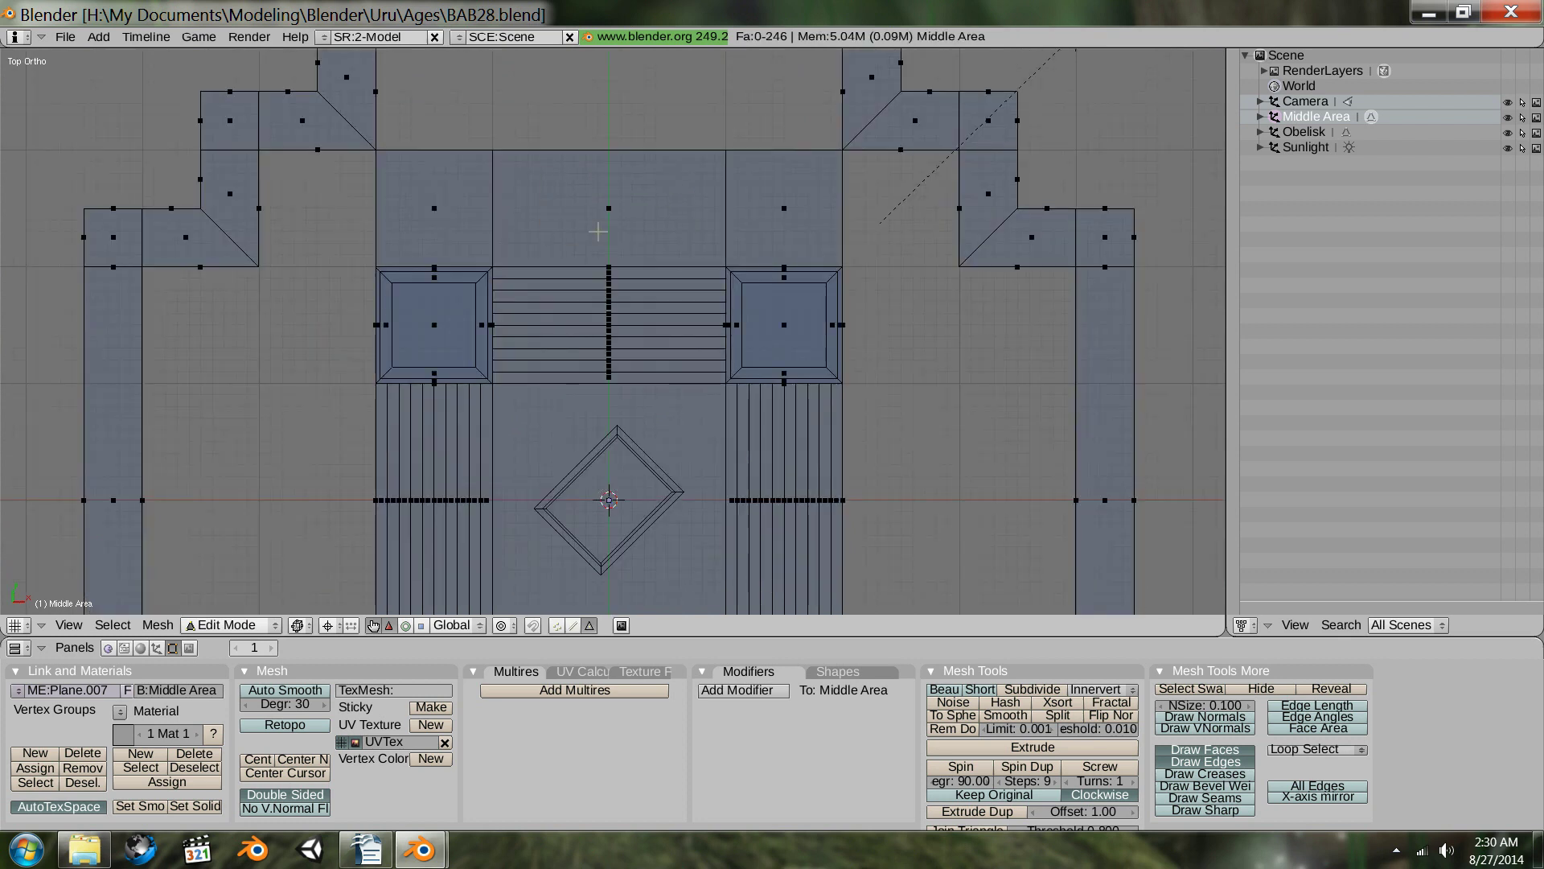
pyautogui.rightClick(611, 219)
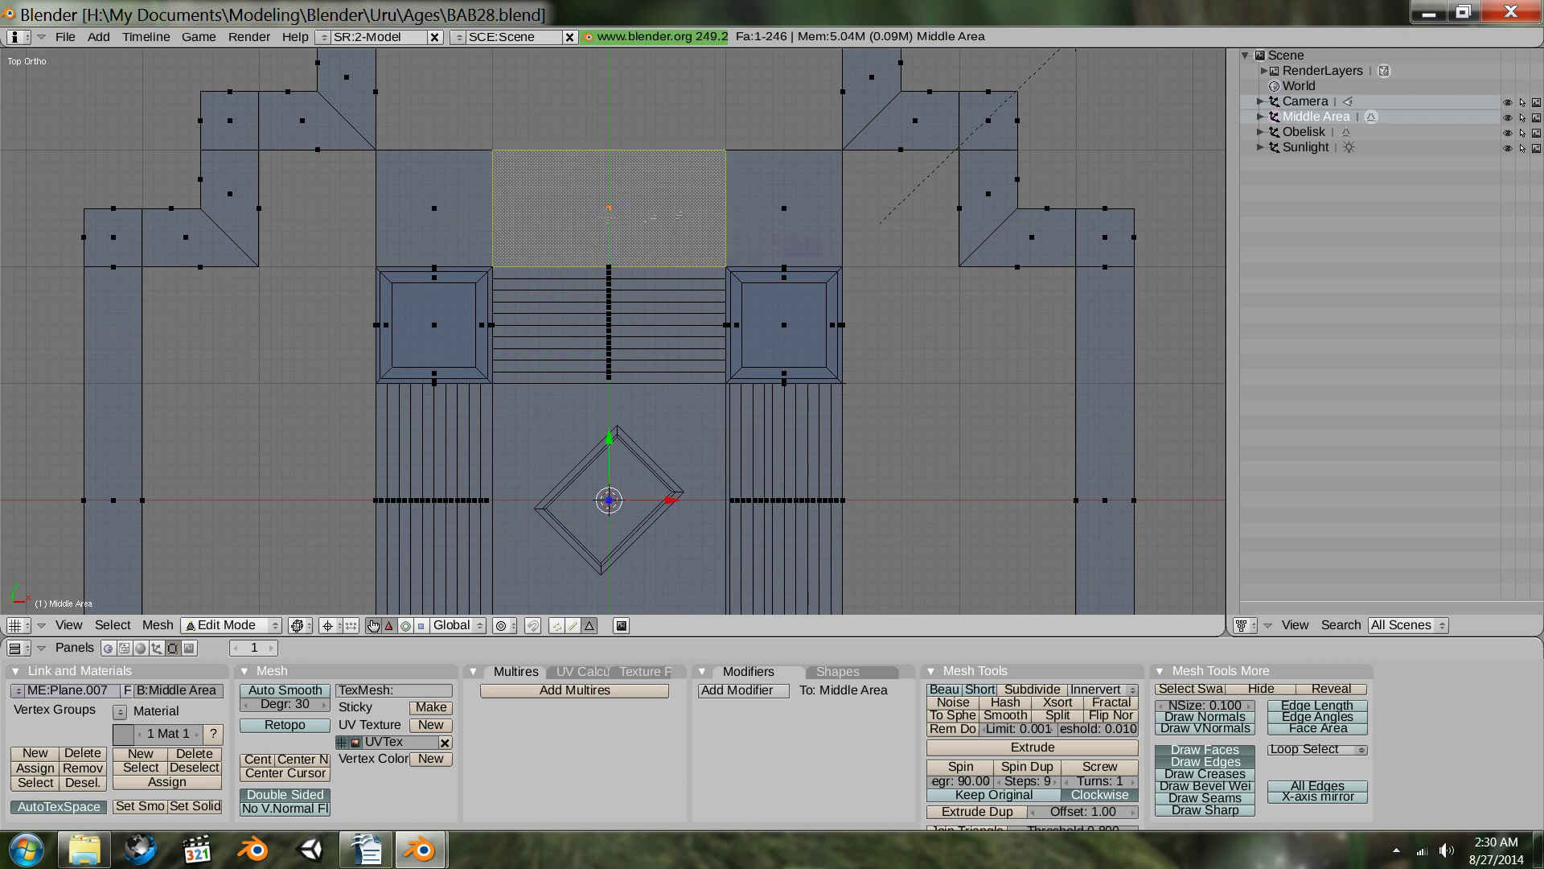
pyautogui.keyDown('shift'); pyautogui.rightClick(441, 206); pyautogui.keyUp('shift')
pyautogui.keyDown('shift'); pyautogui.rightClick(805, 215); pyautogui.keyUp('shift')
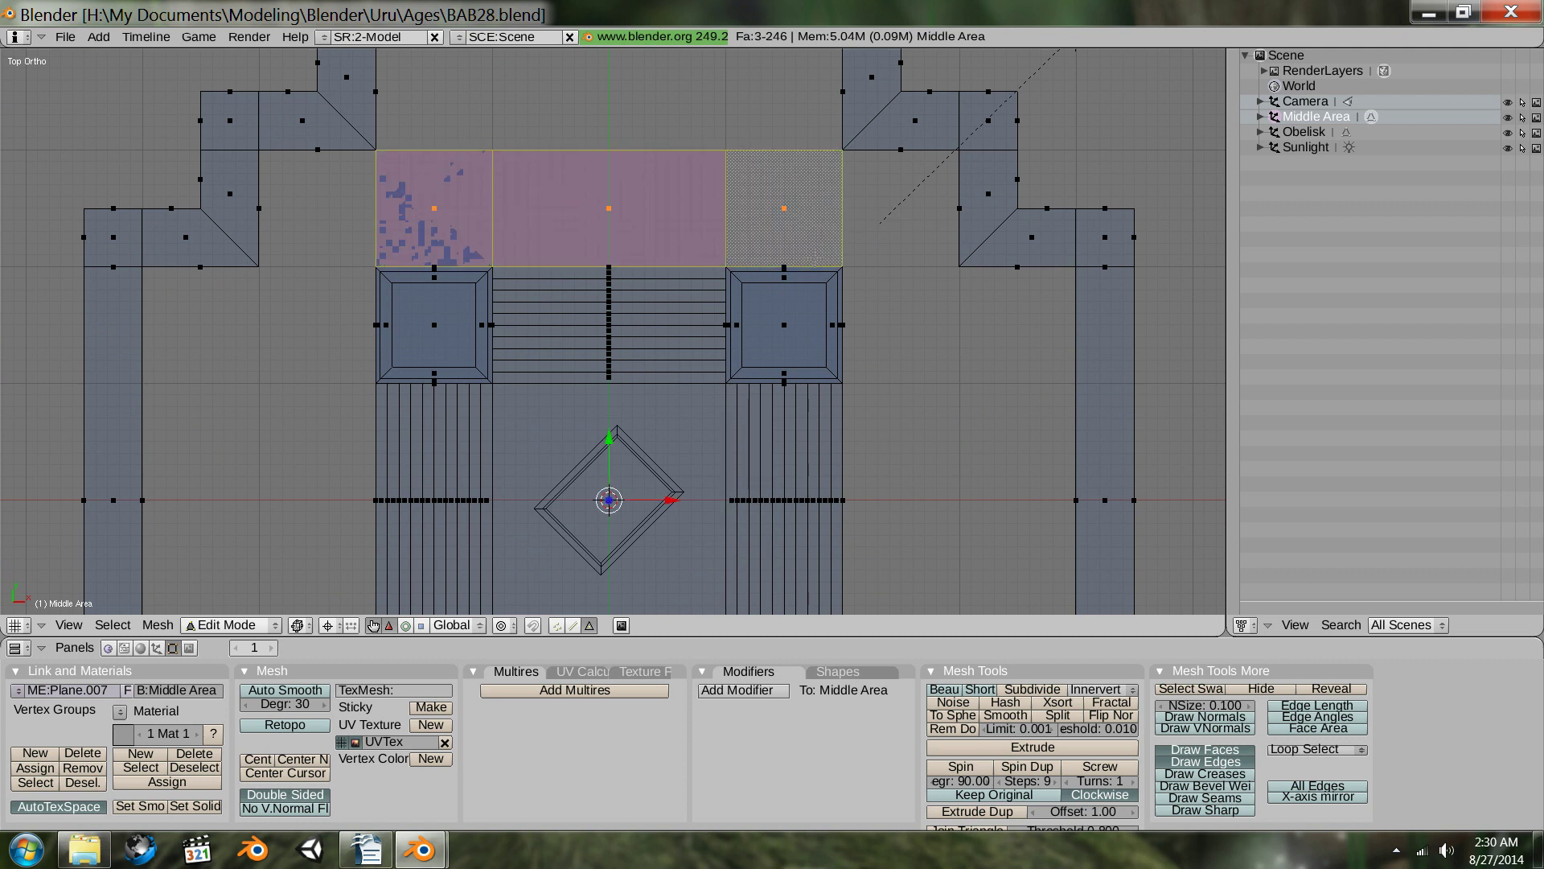
# - Duplicate the three-face floor strip and rotate the copy 90 degrees about the centre to the +X side of the stairs
pyautogui.keyDown('shift'); pyautogui.moveTo(792, 374); pyautogui.dragTo(813, 167, button='middle'); pyautogui.keyUp('shift')
pyautogui.scroll(-3, 804, 177)
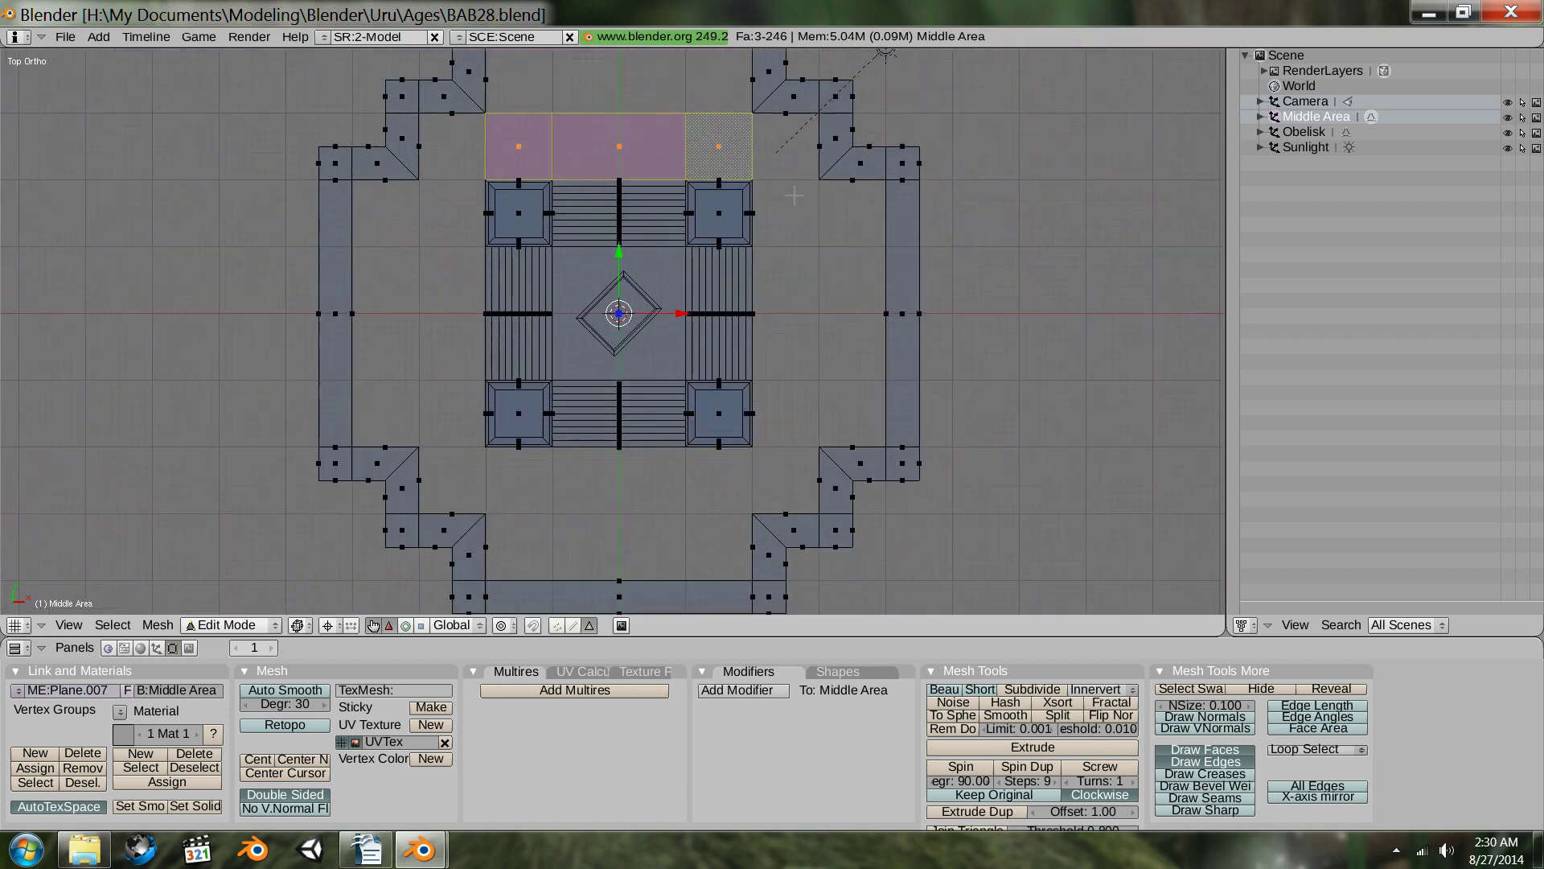
pyautogui.keyDown('shift'); pyautogui.moveTo(670, 146); pyautogui.dragTo(680, 197, button='middle'); pyautogui.keyUp('shift')
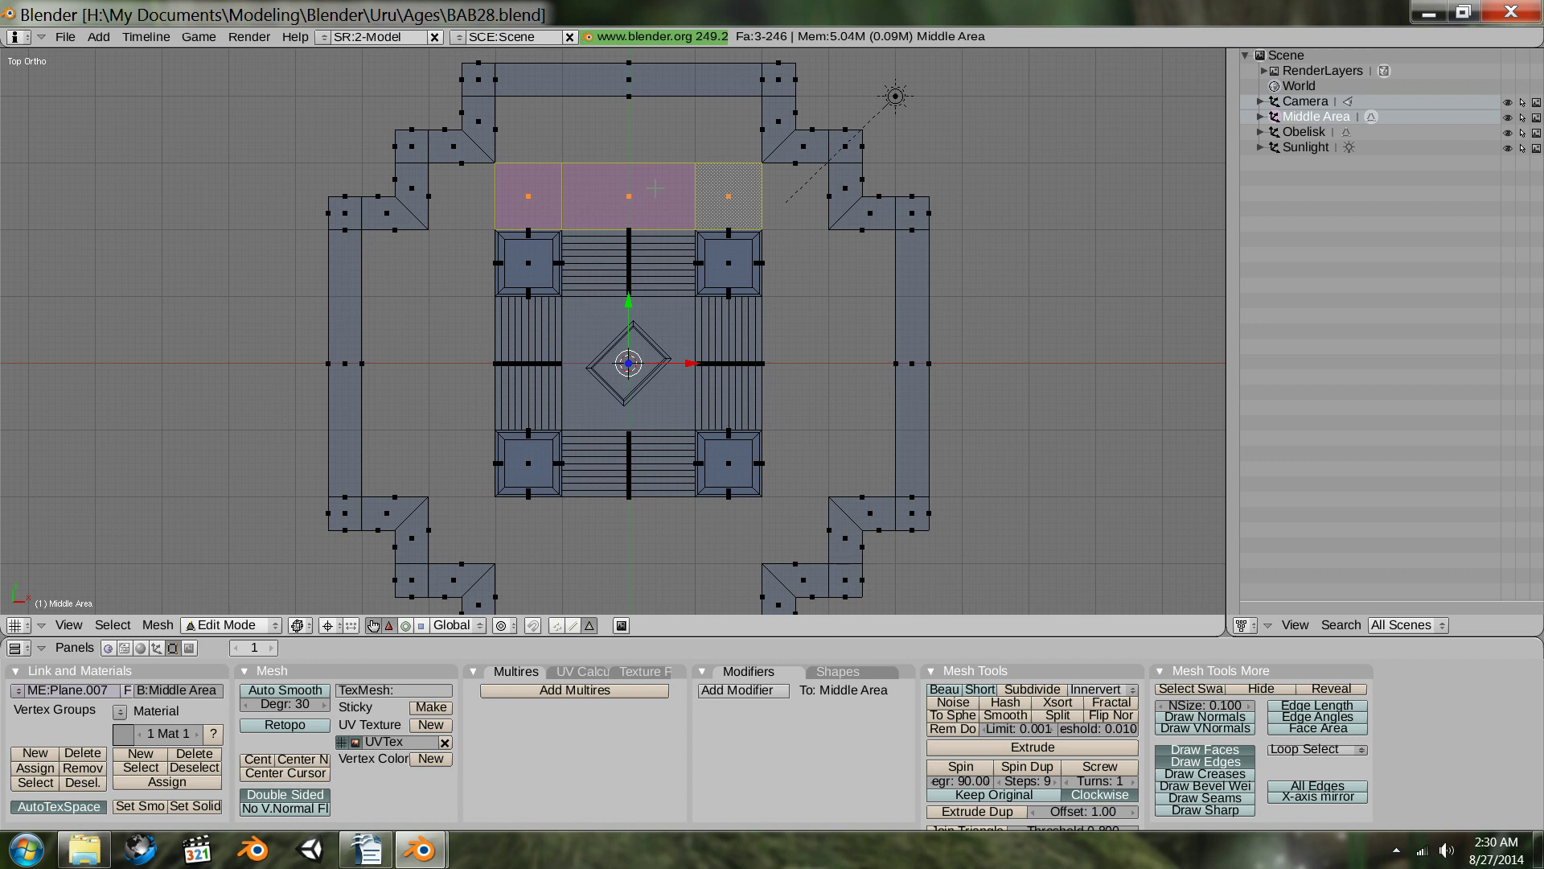
pyautogui.press('g')
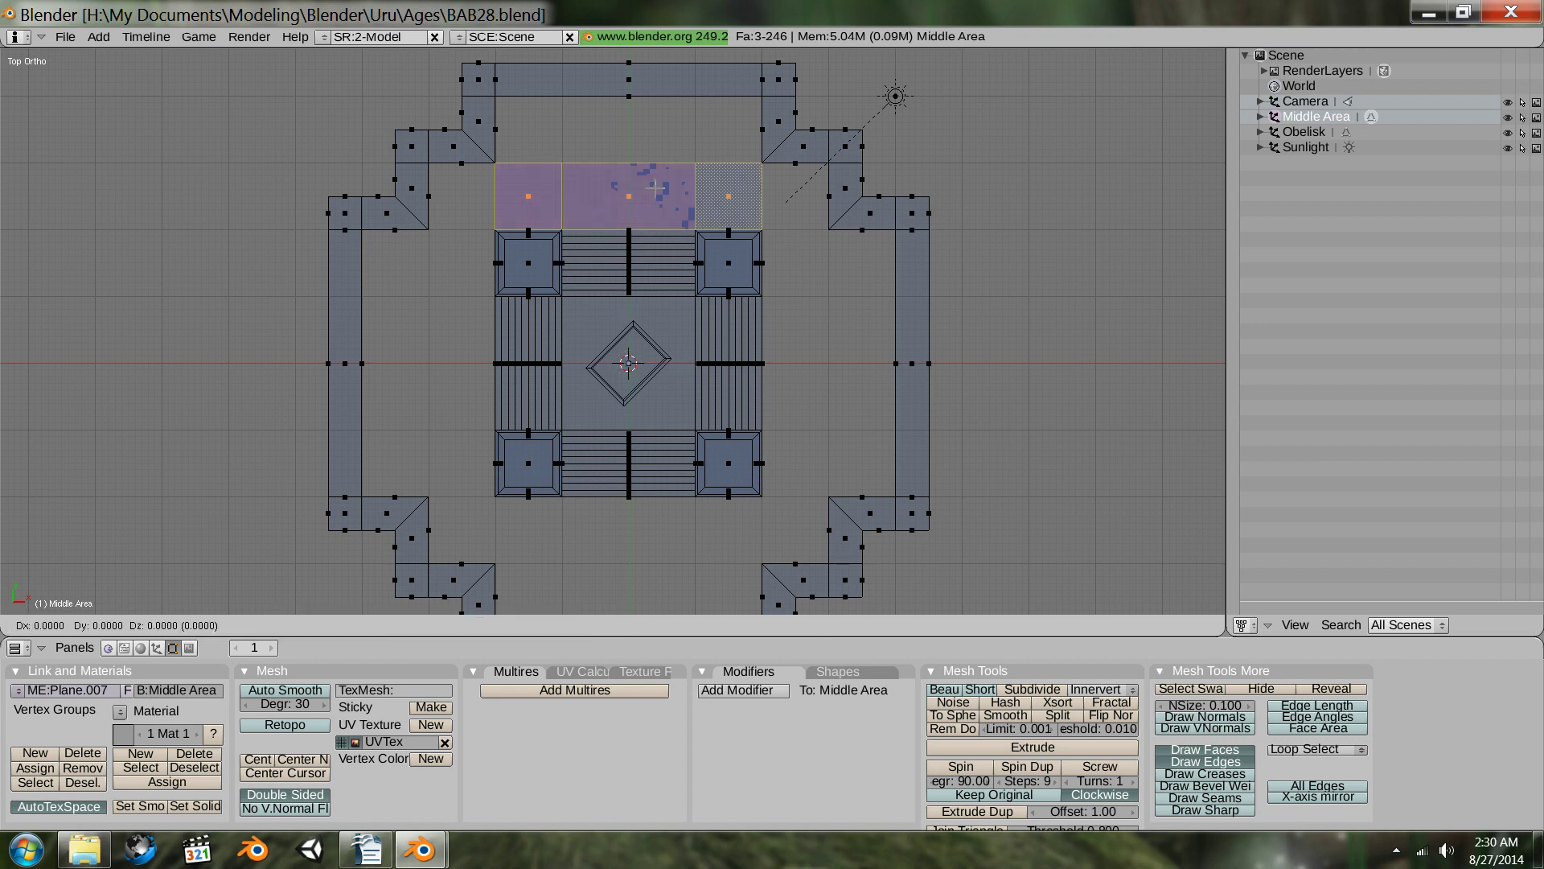
pyautogui.press('r')
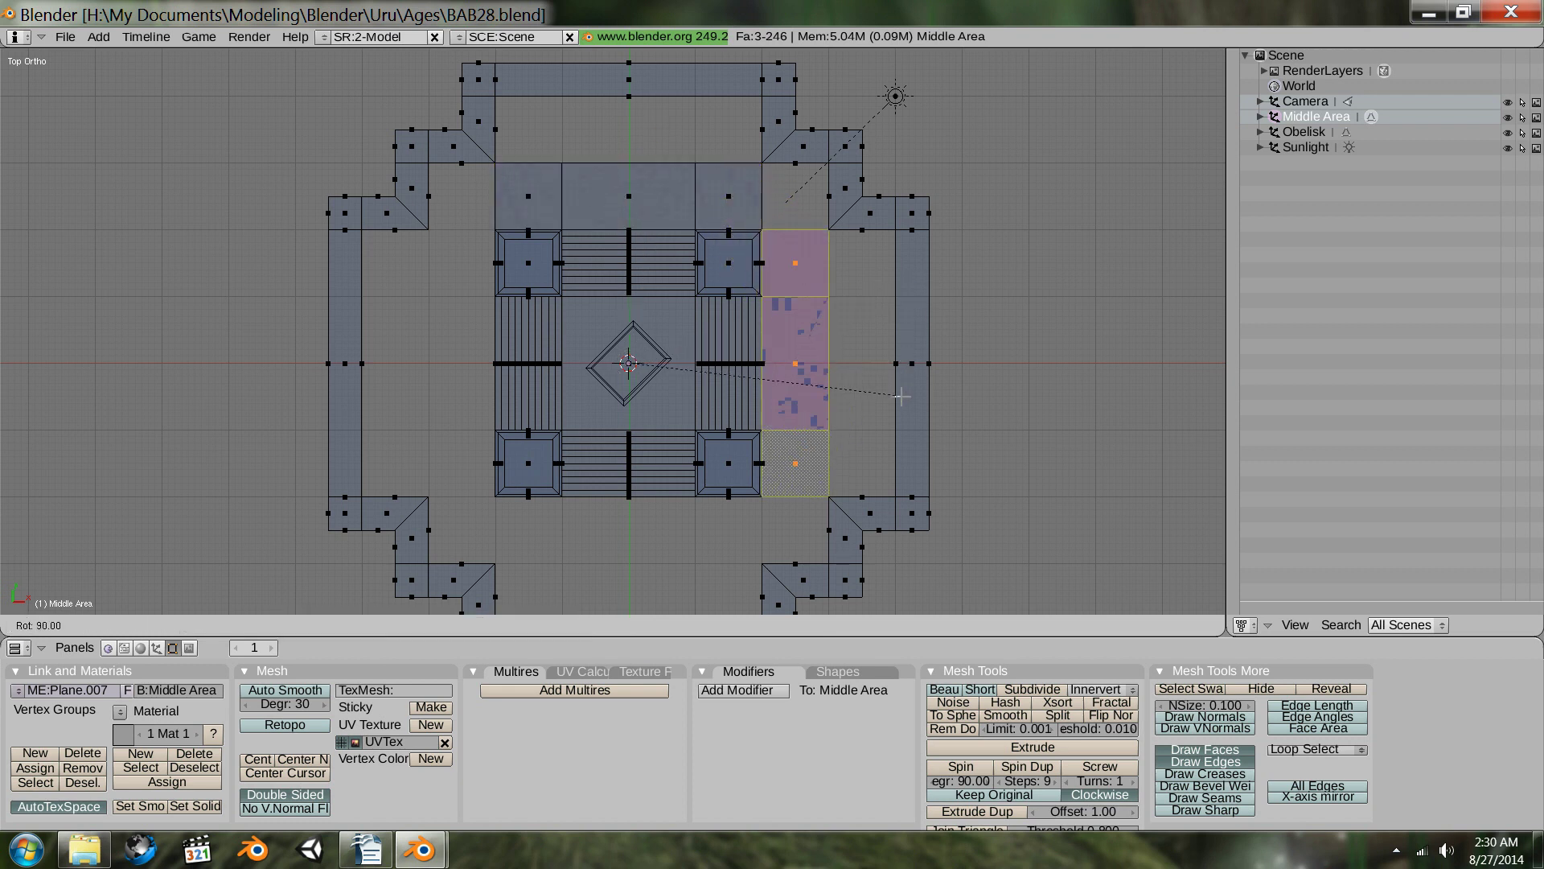
pyautogui.click(900, 402)
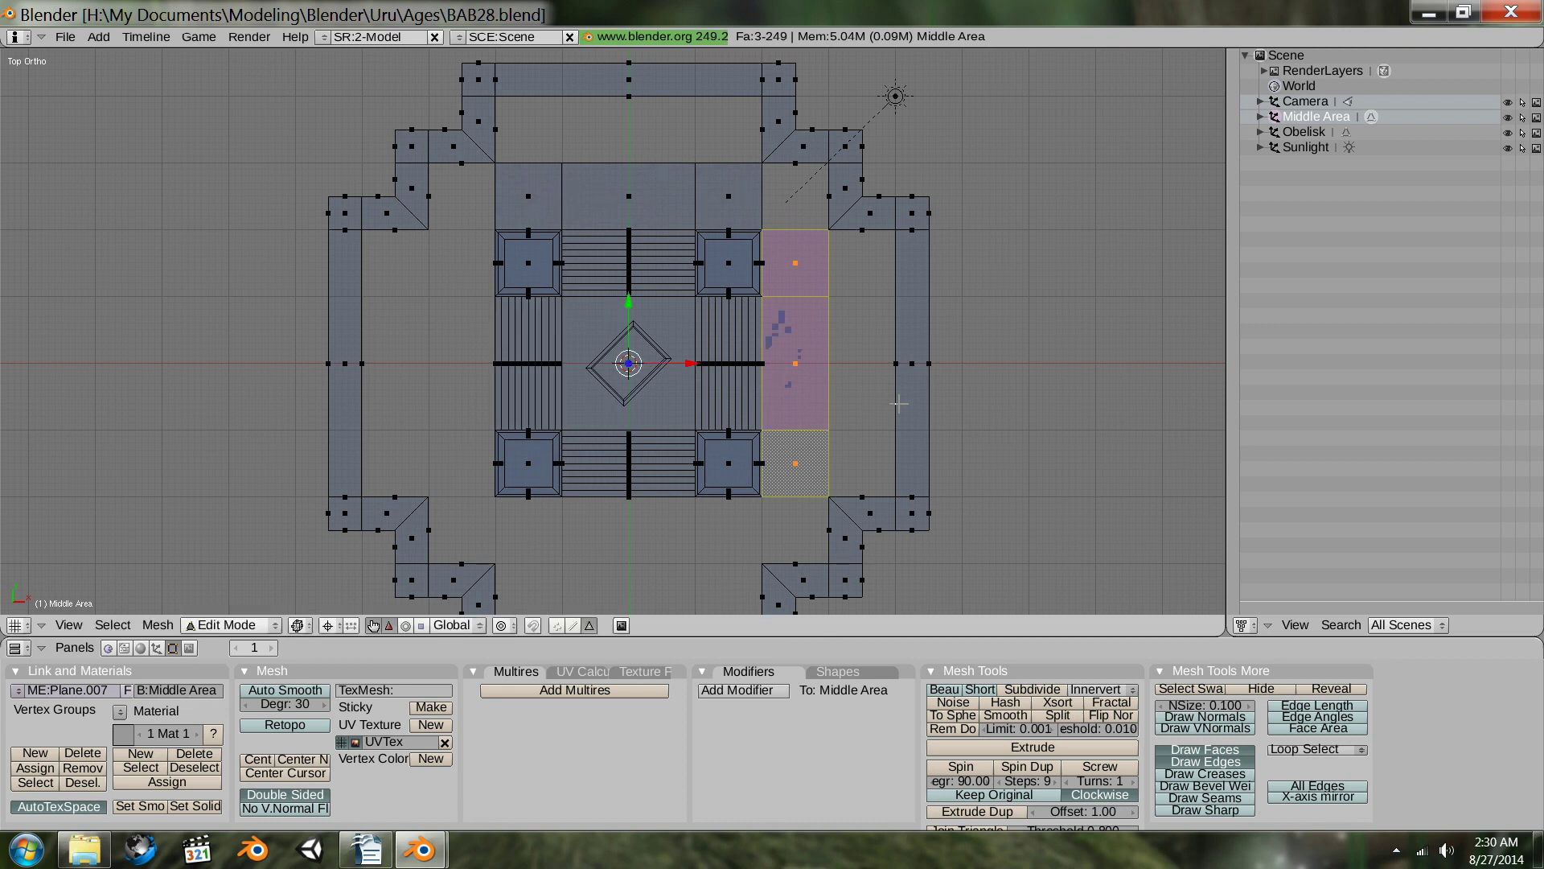
# - Place two more copies of the floor strip on the -Y and -X sides, rotating each 90 degrees about the centre
pyautogui.hotkey('shift', 'd')
pyautogui.press('r')
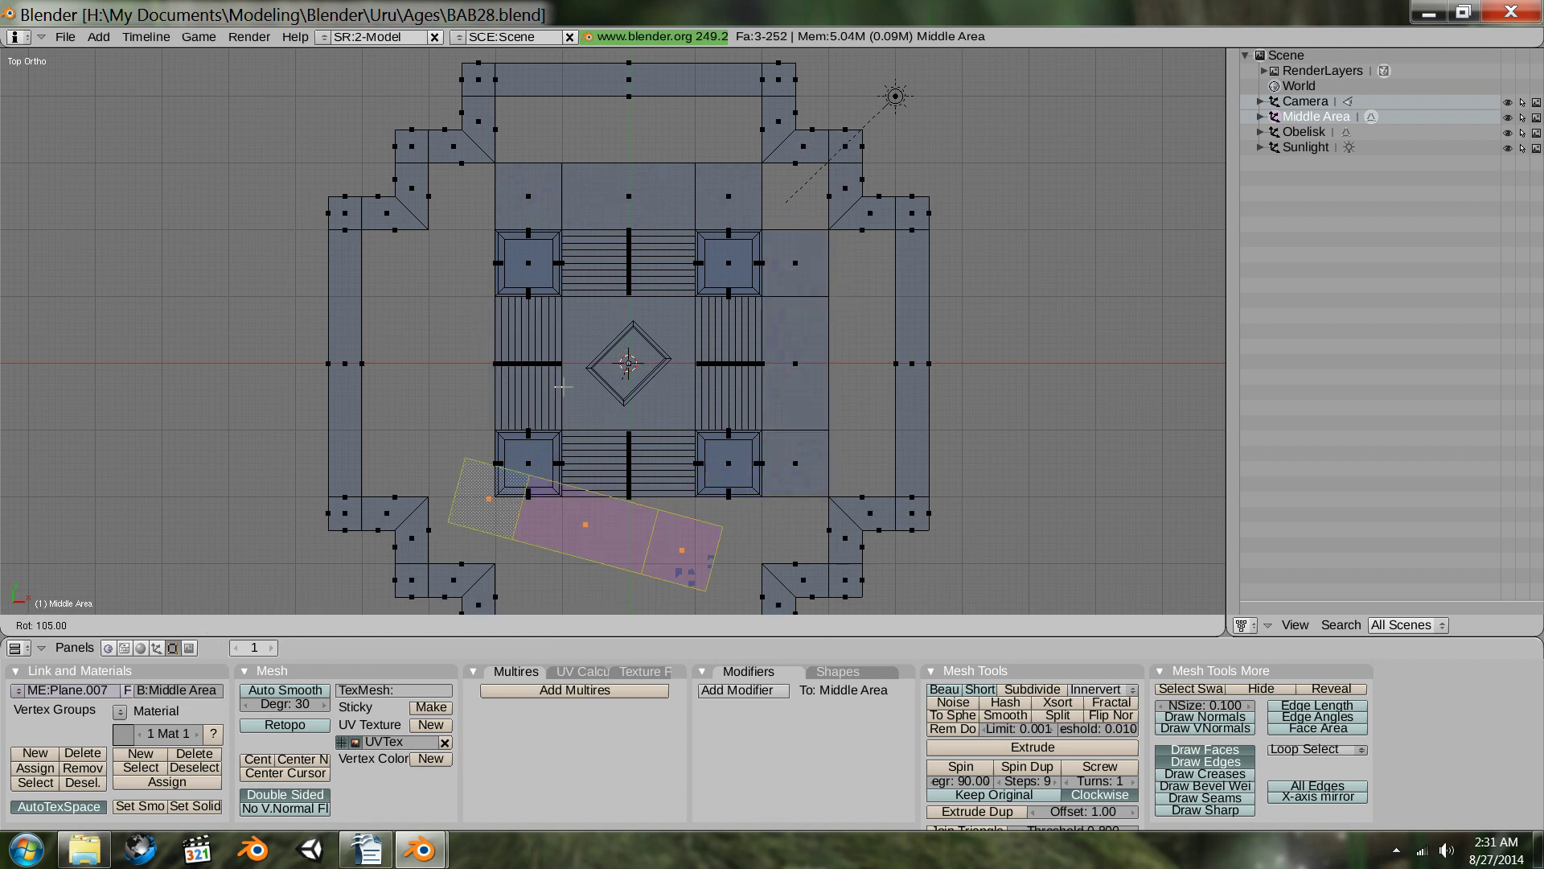
pyautogui.click(620, 411)
pyautogui.hotkey('shift', 'd')
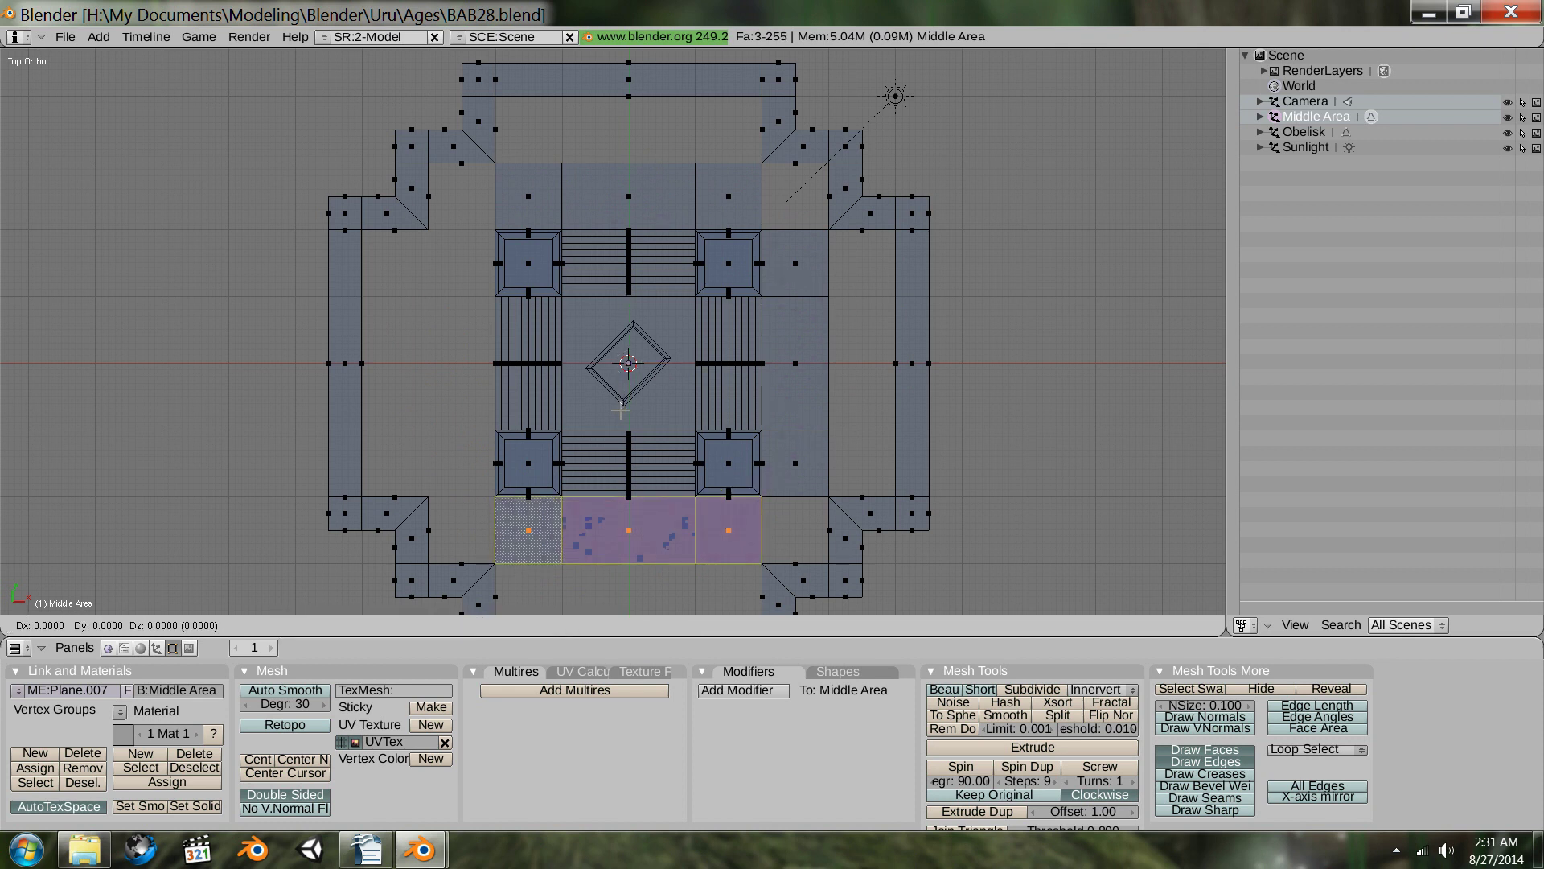
pyautogui.press('r')
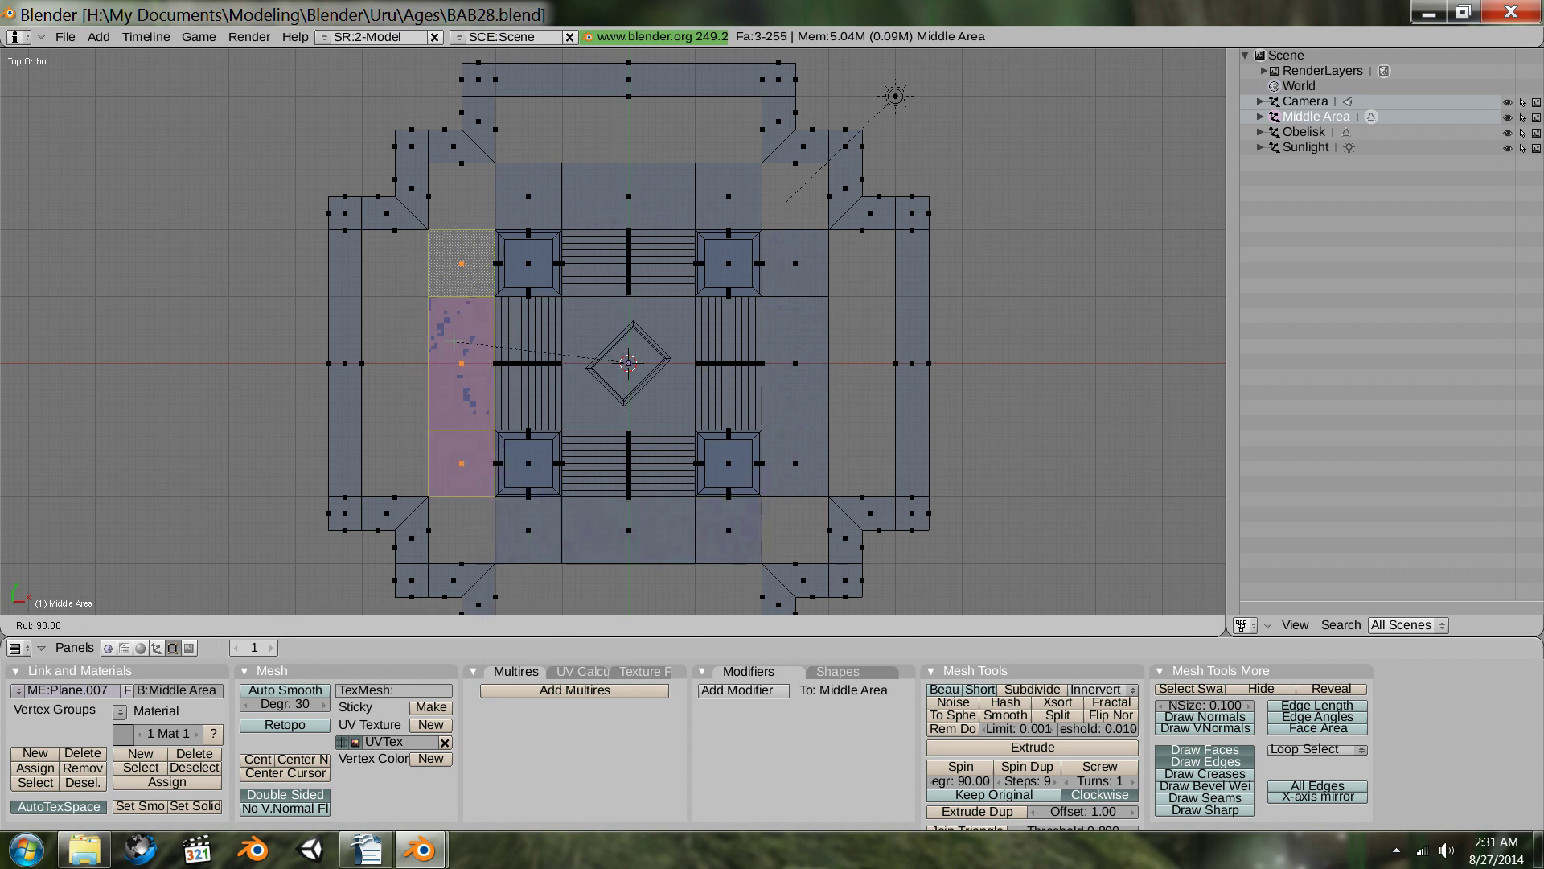
pyautogui.click(917, 345)
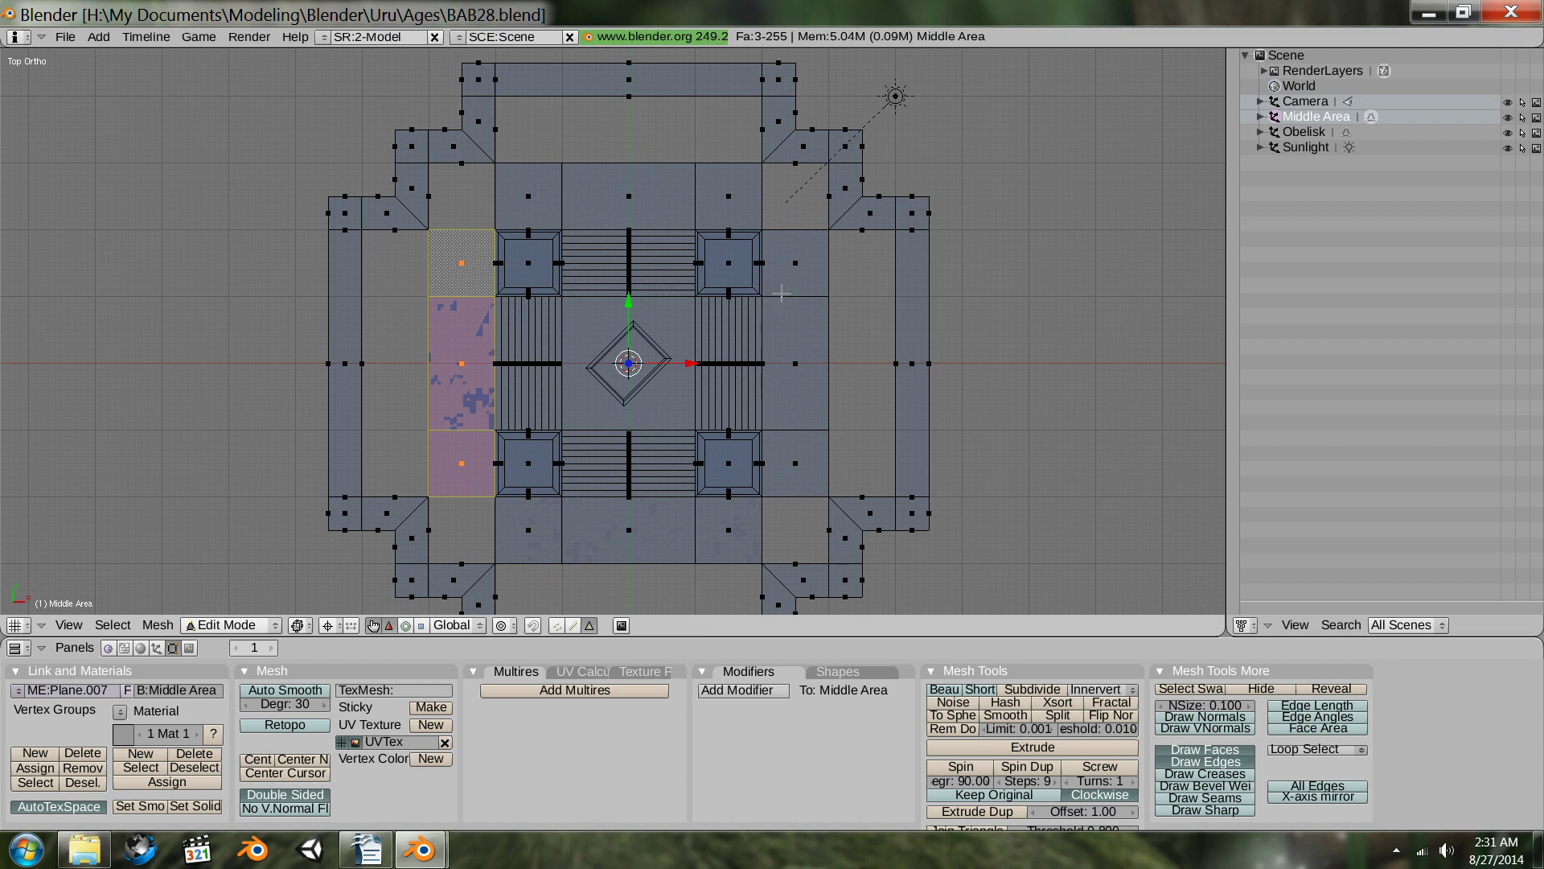
# - Set the mesh selection mode to Vertices at the empty floor gap in the -X, +Y corner
pyautogui.keyDown('shift'); pyautogui.moveTo(771, 288); pyautogui.dragTo(901, 377, button='middle'); pyautogui.keyUp('shift')
pyautogui.moveTo(501, 282)
pyautogui.keyDown('ctrl'); pyautogui.mouseDown(button='middle')
pyautogui.moveTo(496, 305)
pyautogui.moveTo(499, 268)
pyautogui.mouseUp(button='middle'); pyautogui.keyUp('ctrl')
pyautogui.keyDown('shift'); pyautogui.moveTo(660, 300); pyautogui.dragTo(725, 395, button='middle'); pyautogui.keyUp('shift')
pyautogui.keyDown('ctrl'); pyautogui.moveTo(726, 395); pyautogui.dragTo(697, 340, button='middle'); pyautogui.keyUp('ctrl')
pyautogui.hotkey('ctrl', 'Tab')
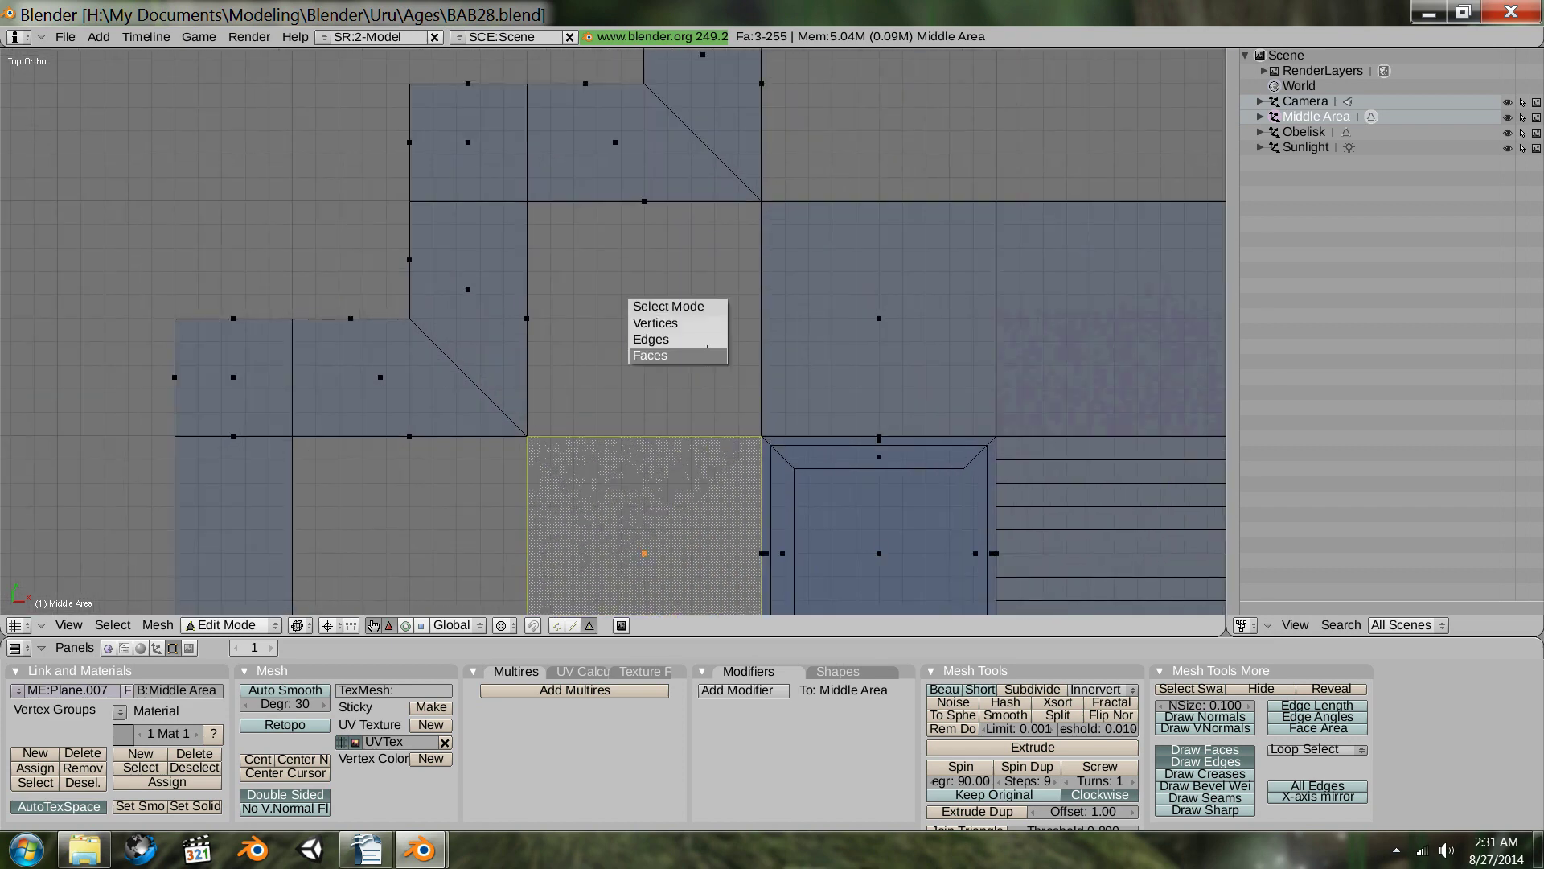
pyautogui.click(699, 323)
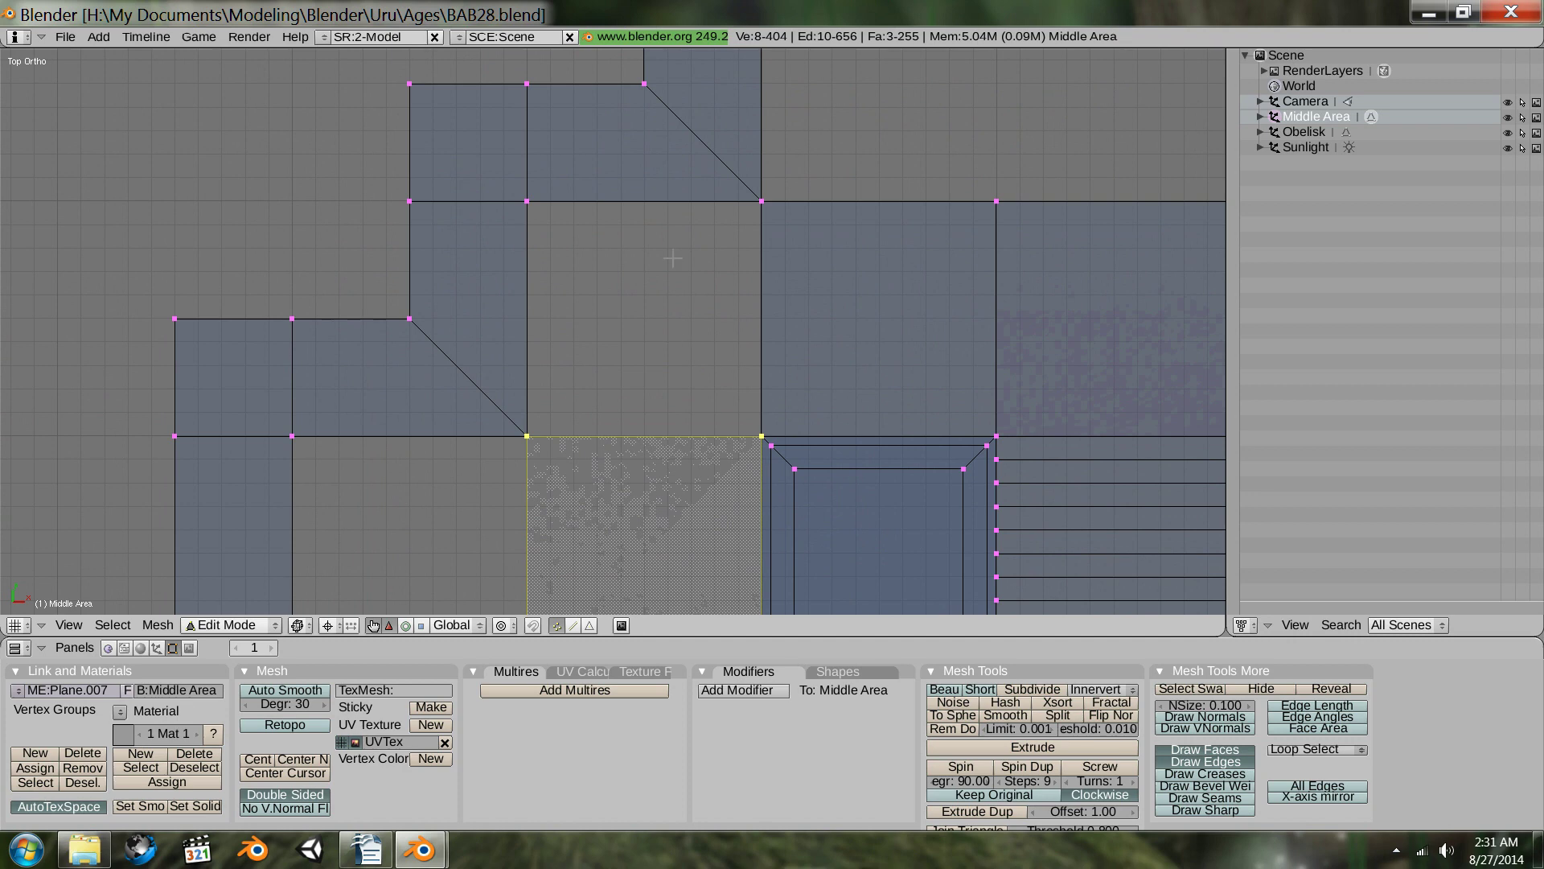
# - Select only the four vertices around the empty -X, +Y corner gap and fill them with a floor face
pyautogui.moveTo(781, 415); pyautogui.dragTo(744, 523, button='middle')
pyautogui.keyDown('shift'); pyautogui.moveTo(784, 376); pyautogui.dragTo(818, 203, button='middle'); pyautogui.keyUp('shift')
pyautogui.moveTo(789, 256)
pyautogui.keyDown('ctrl'); pyautogui.mouseDown(button='middle')
pyautogui.moveTo(826, 274)
pyautogui.moveTo(841, 255)
pyautogui.moveTo(776, 245)
pyautogui.mouseUp(button='middle'); pyautogui.keyUp('ctrl')
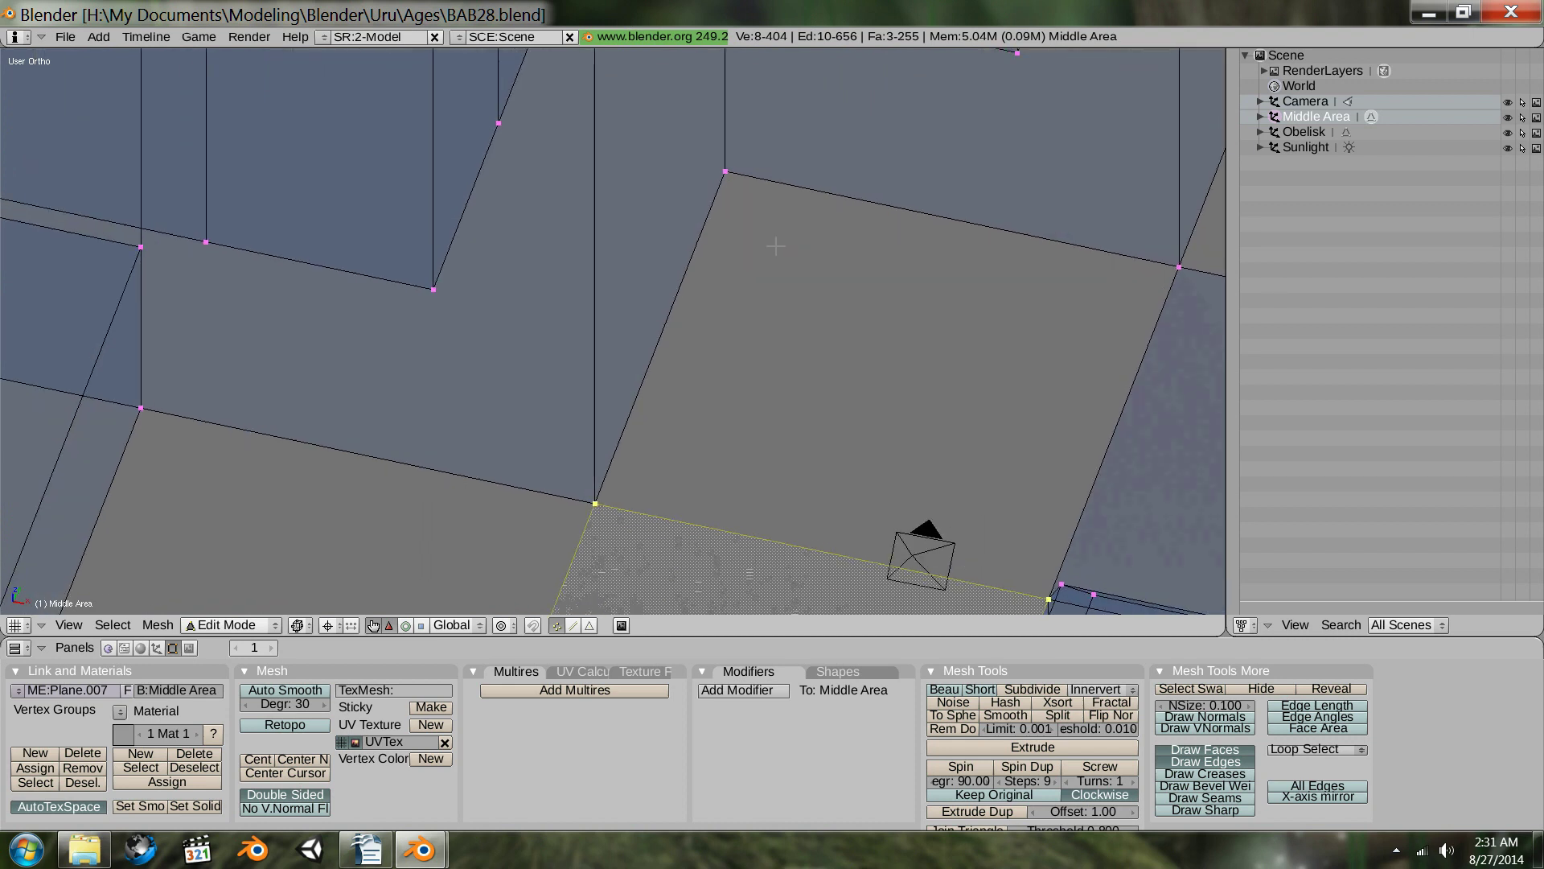
pyautogui.keyDown('shift'); pyautogui.rightClick(725, 170); pyautogui.keyUp('shift')
pyautogui.press('a')
pyautogui.rightClick(729, 177)
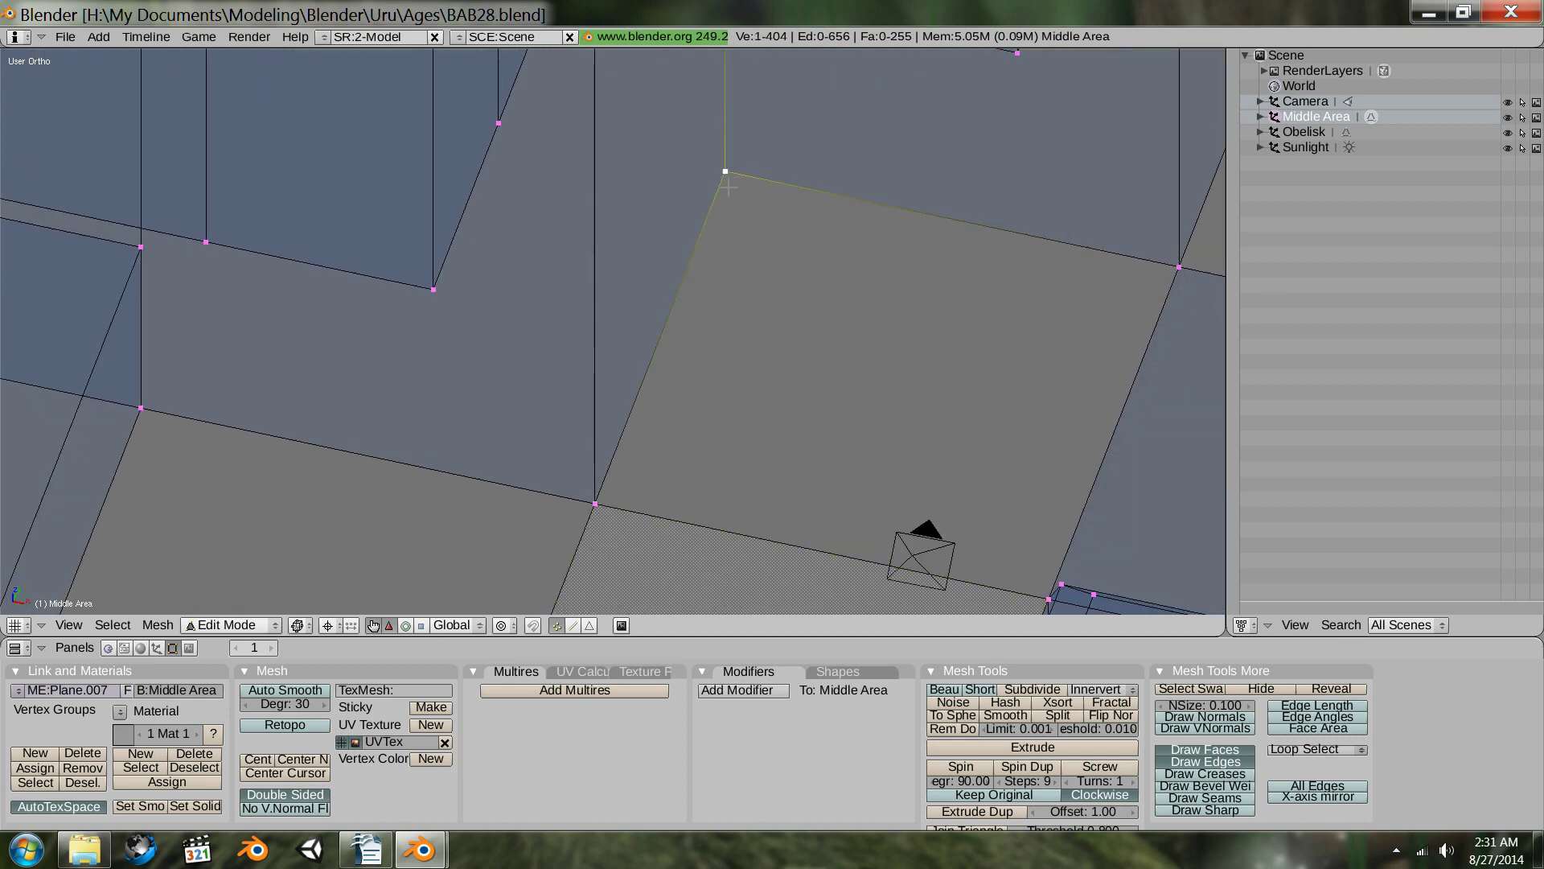
pyautogui.keyDown('shift'); pyautogui.rightClick(596, 504); pyautogui.keyUp('shift')
pyautogui.keyDown('shift'); pyautogui.rightClick(1179, 266); pyautogui.keyUp('shift')
pyautogui.moveTo(977, 362); pyautogui.dragTo(907, 410, button='middle')
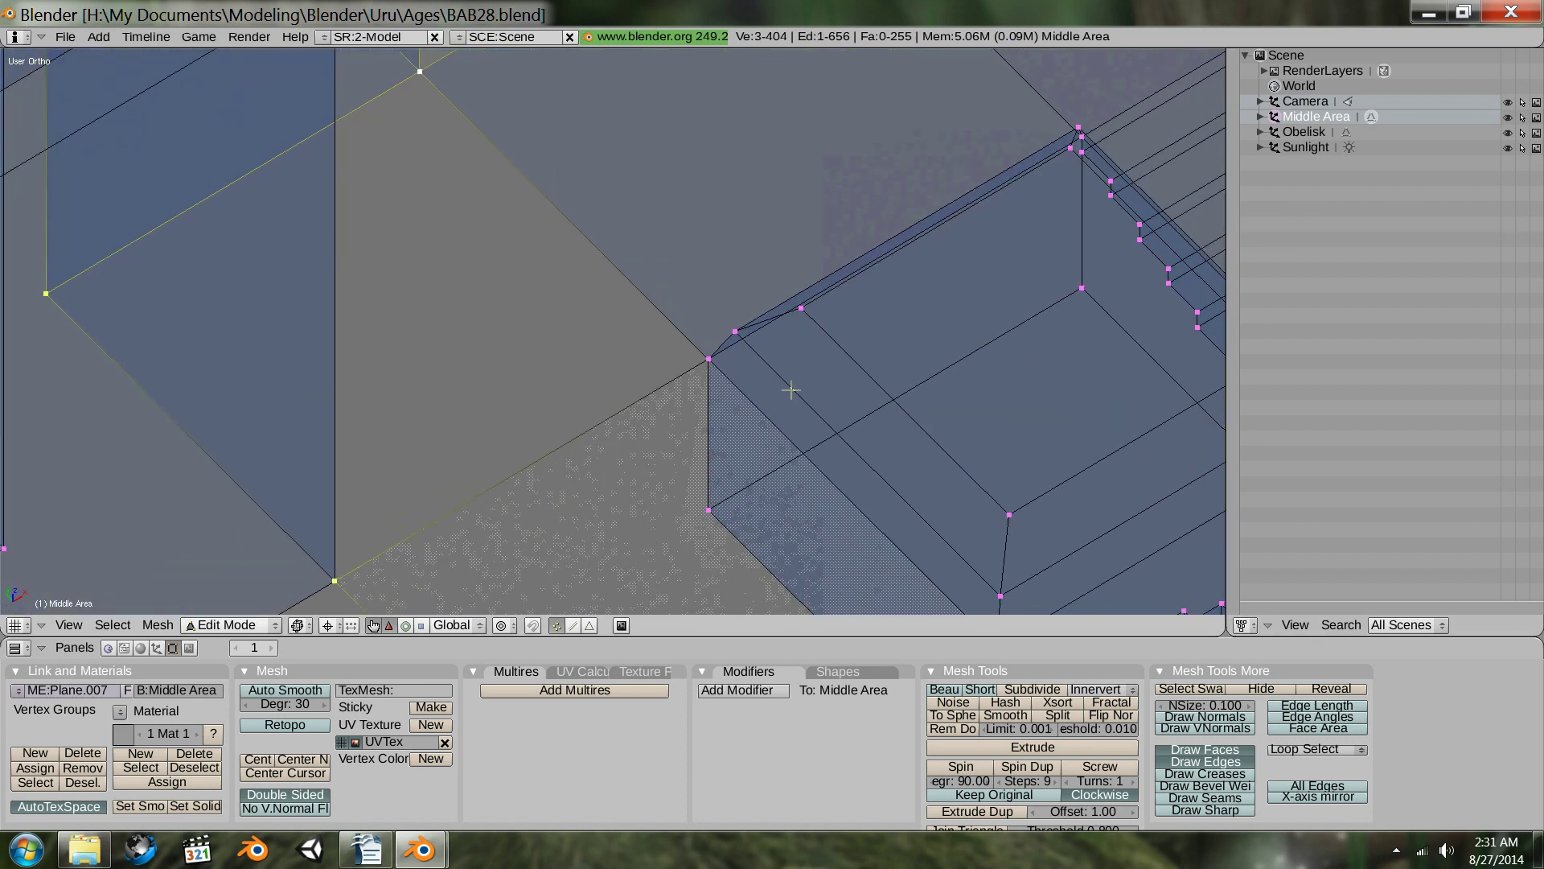
pyautogui.keyDown('shift'); pyautogui.rightClick(712, 364); pyautogui.keyUp('shift')
pyautogui.press('f')
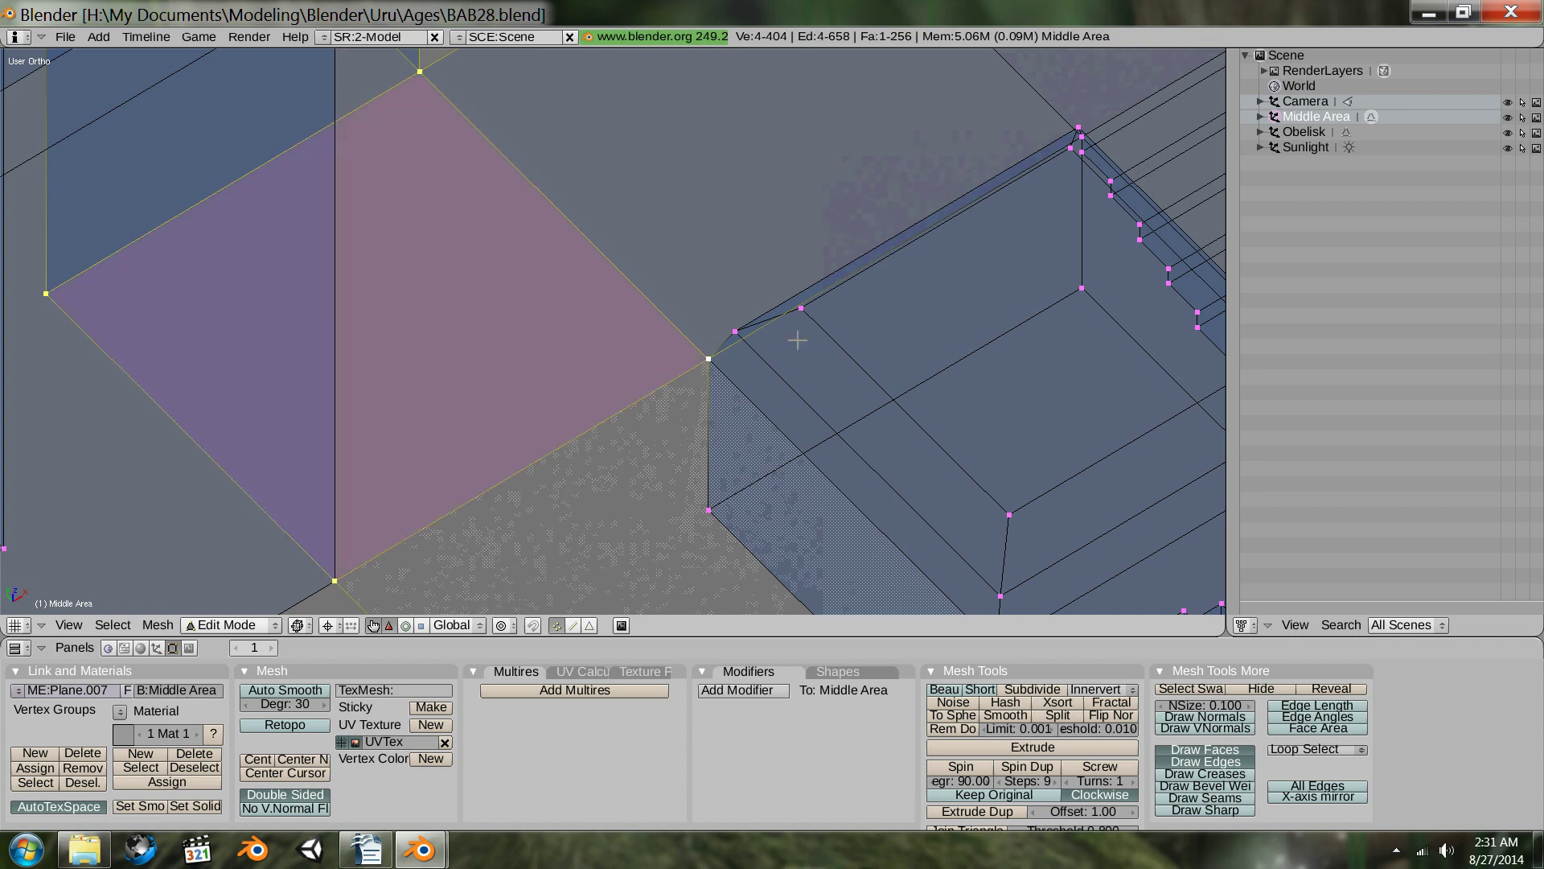
# - In top view, duplicate the new corner floor face and rotate the copy a quarter turn into the +X, +Y corner gap
pyautogui.scroll(-5, 831, 218)
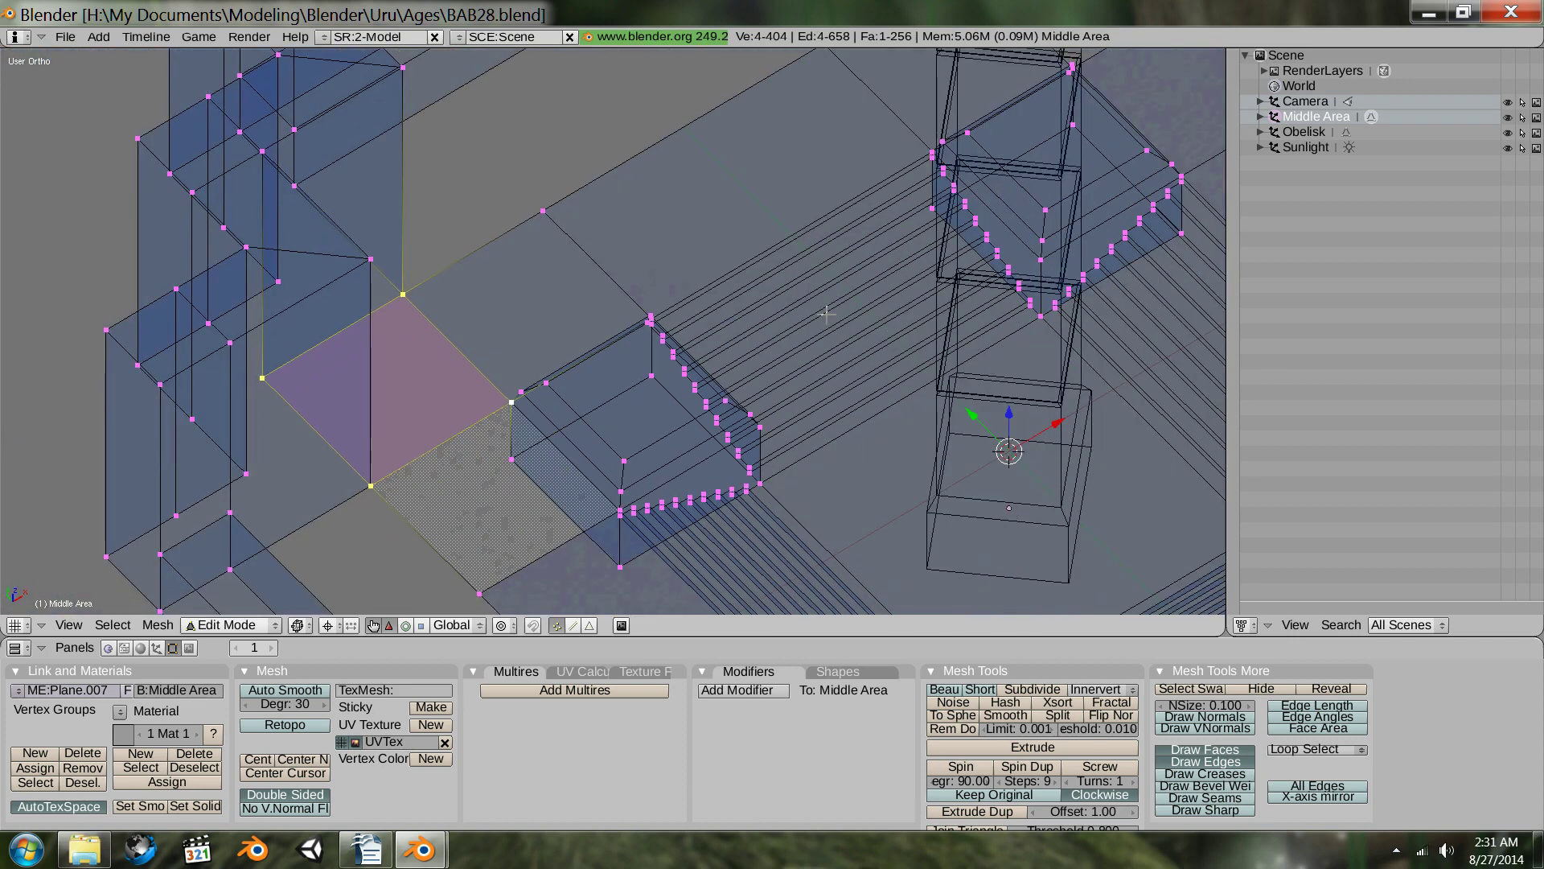
pyautogui.press('KP_7')
pyautogui.scroll(-4, 826, 318)
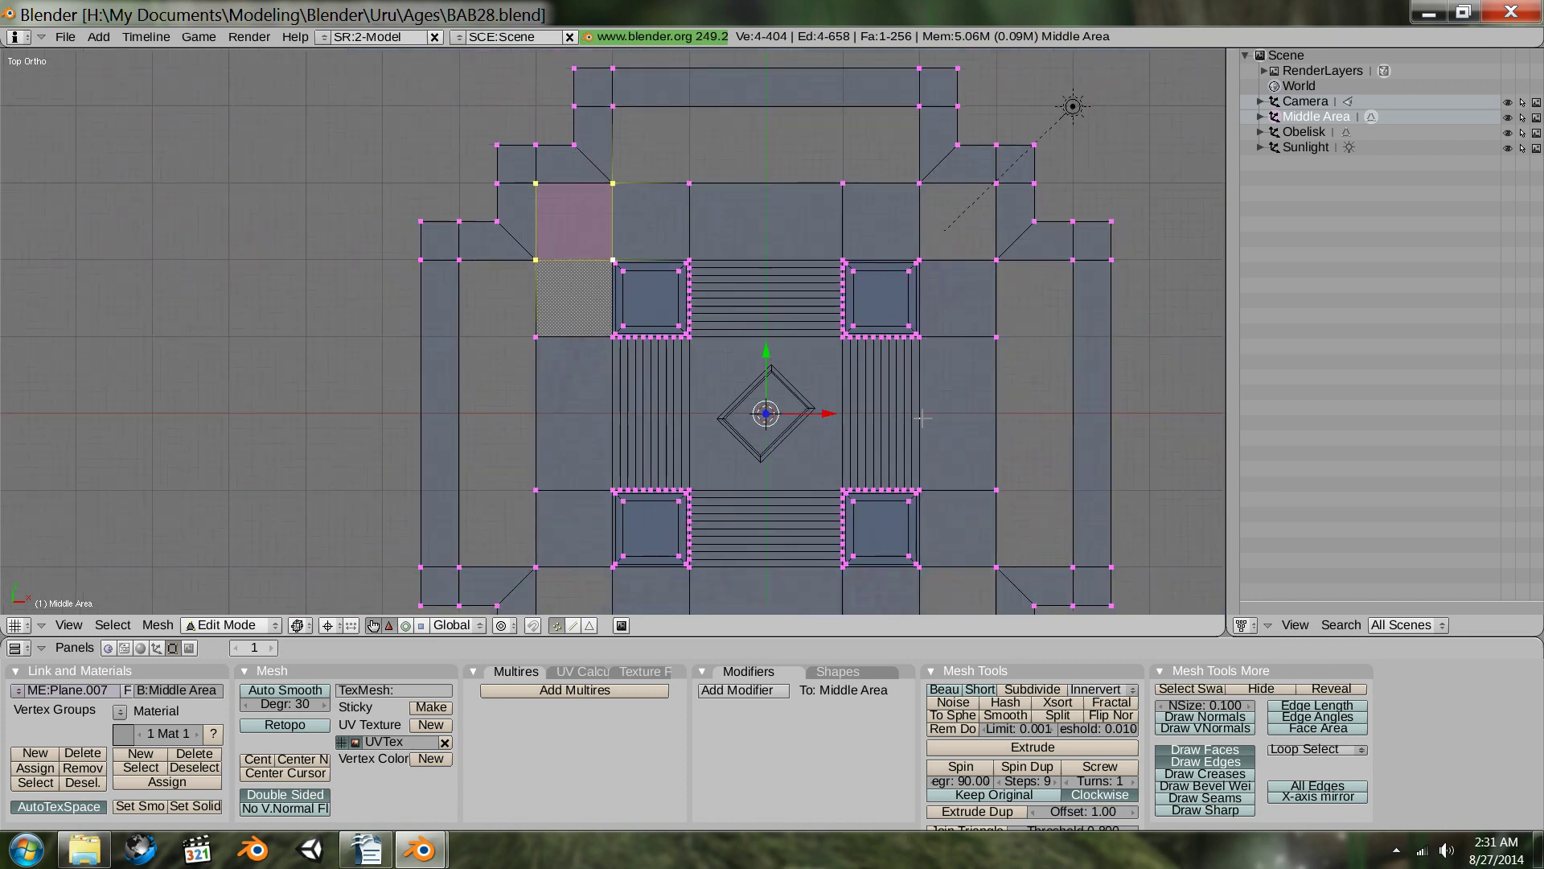
pyautogui.scroll(3, 826, 326)
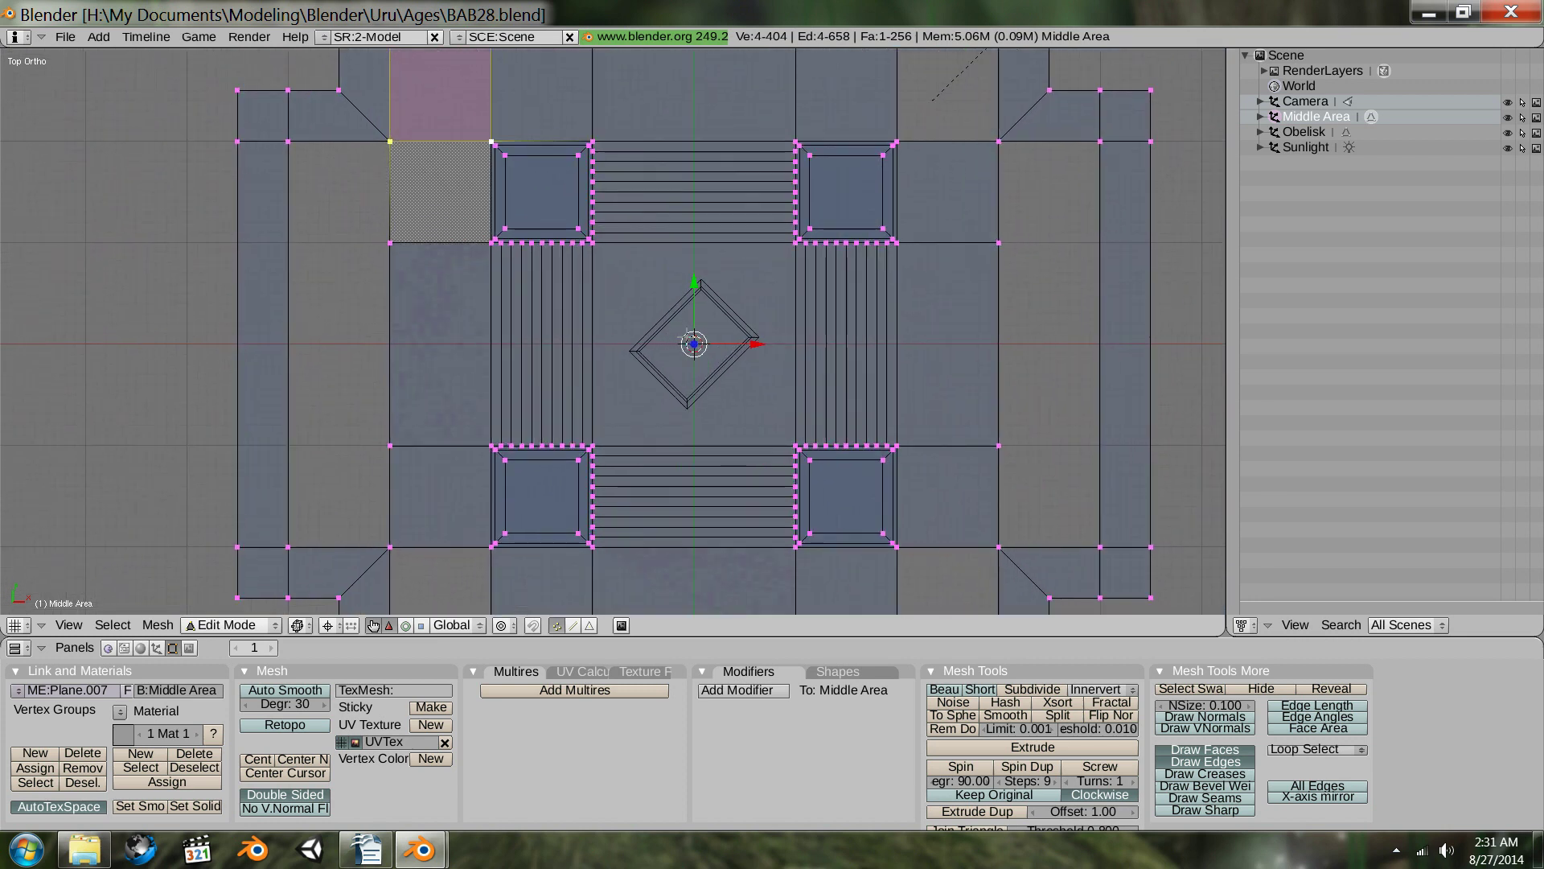
pyautogui.scroll(-2, 688, 336)
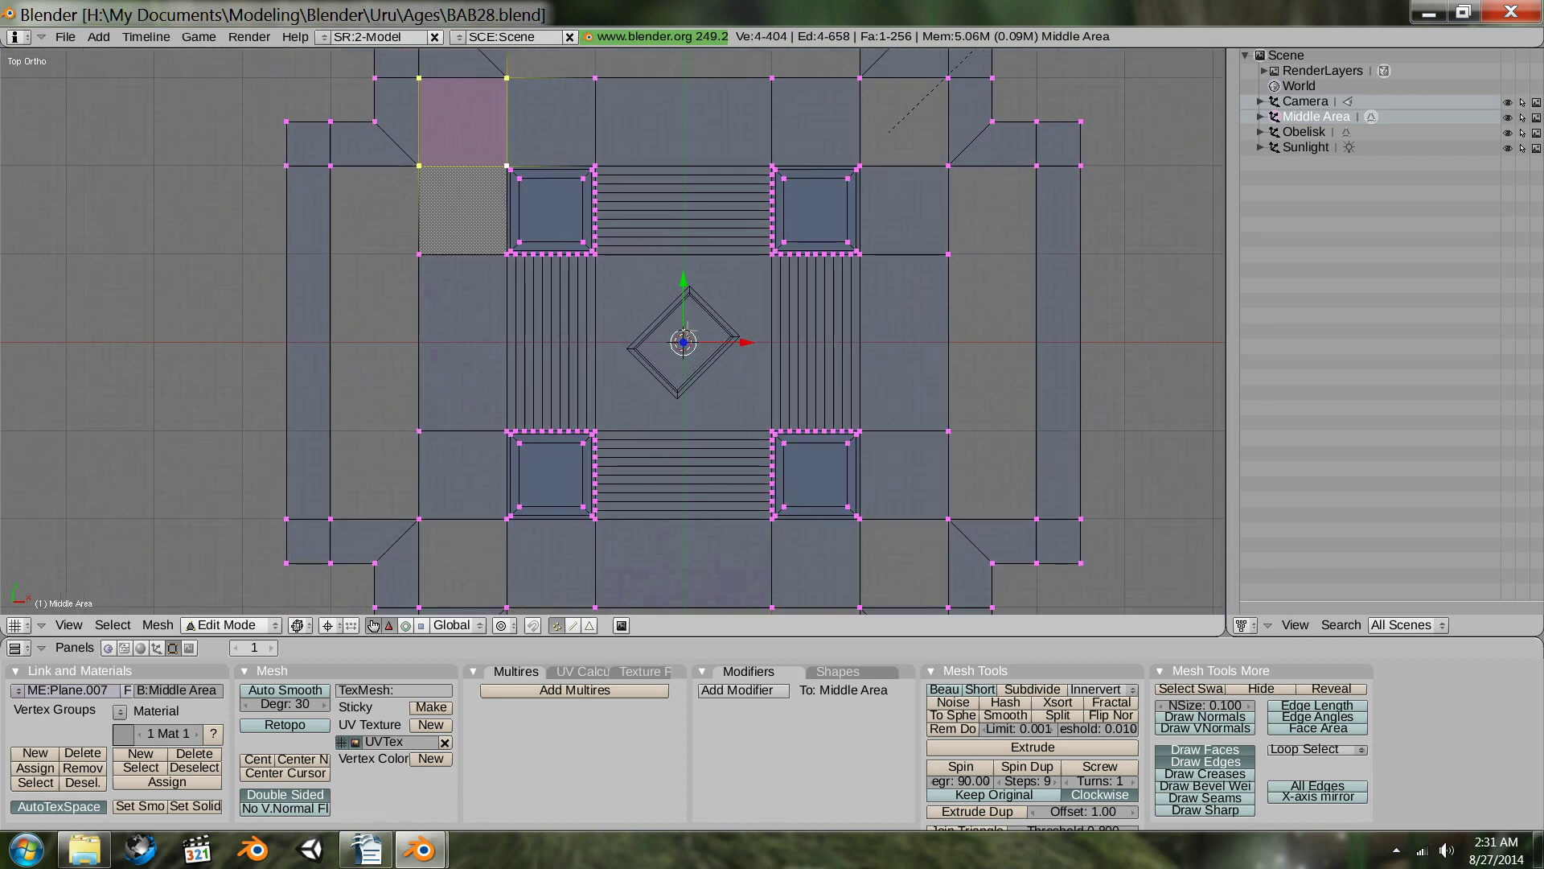
pyautogui.press('g')
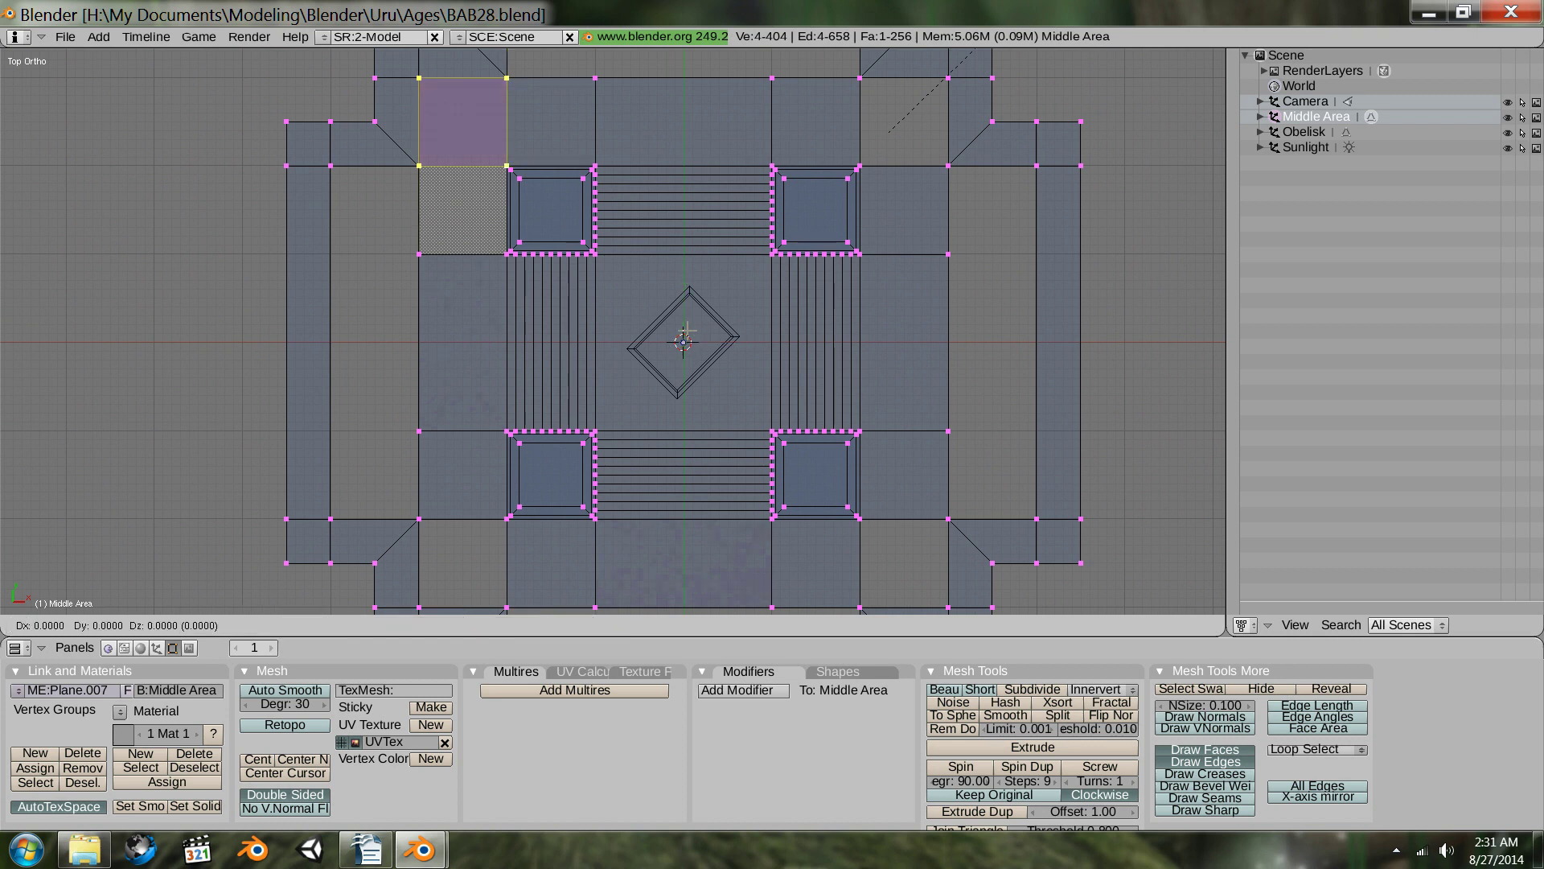
pyautogui.press('r')
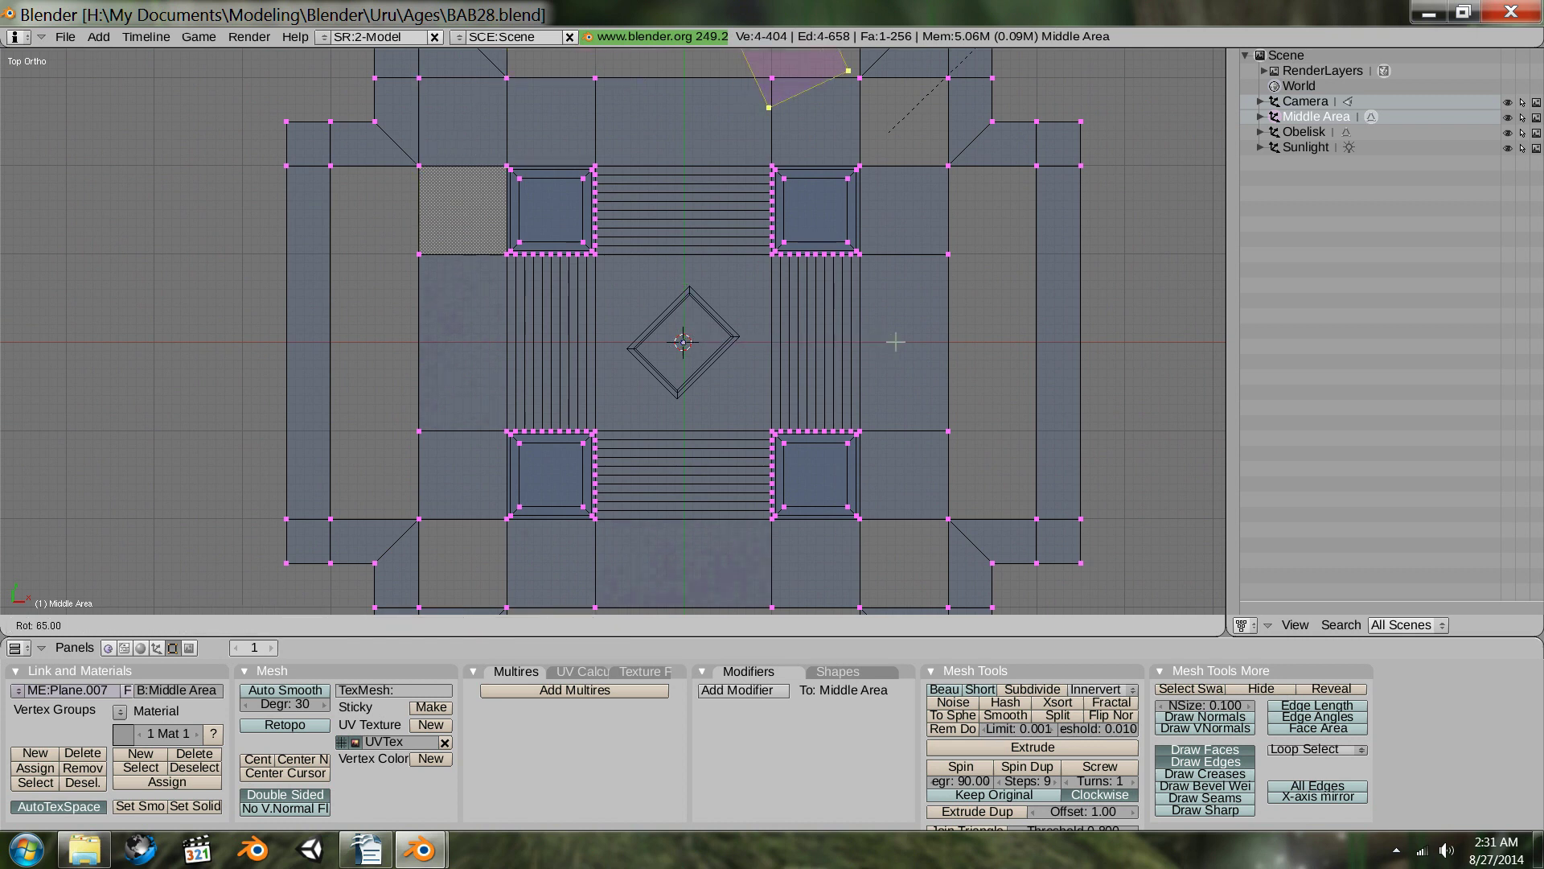
pyautogui.click(1003, 478)
# - Duplicate the corner floor face again and rotate the copy a quarter turn into the +X, -Y corner gap
pyautogui.hotkey('shift', 'd')
pyautogui.press('r')
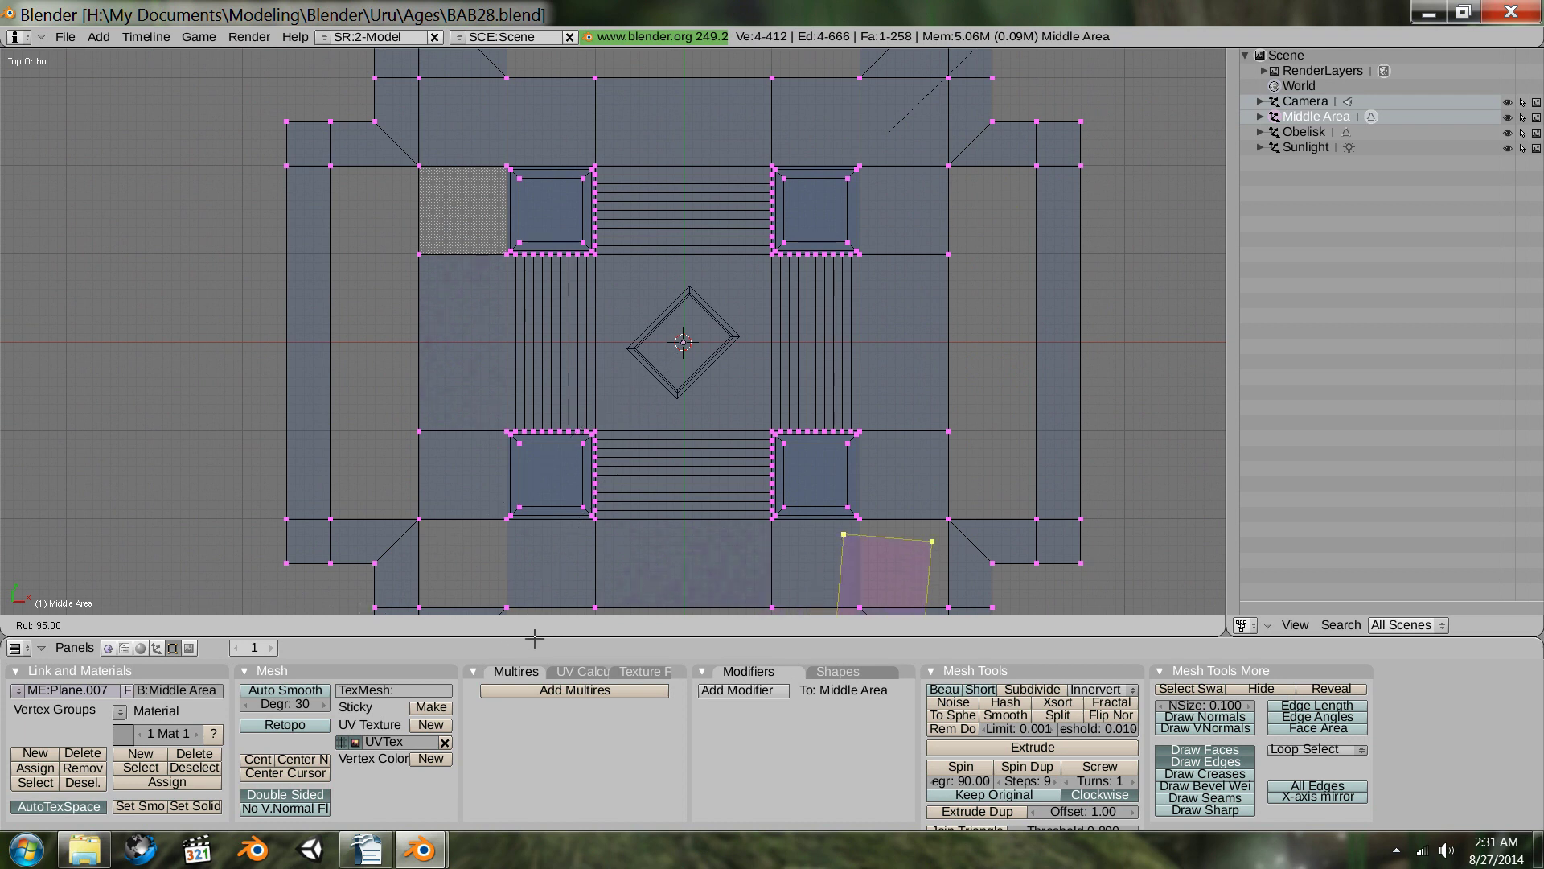
pyautogui.click(560, 653)
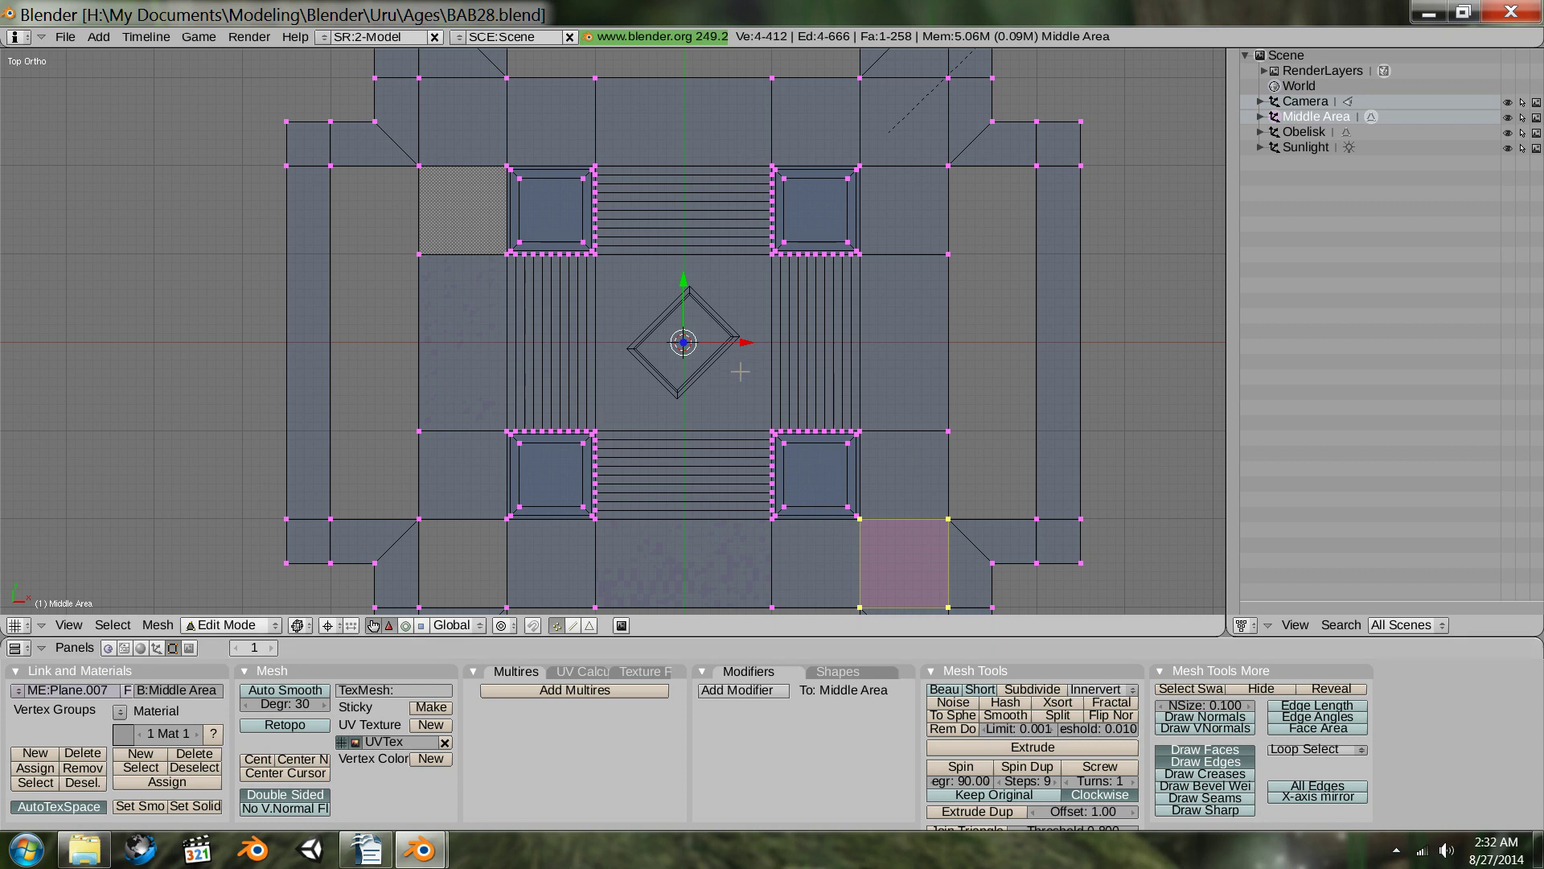
# - Duplicate the corner floor face once more and rotate the copy a quarter turn into the last empty gap at the -X, -Y corner
pyautogui.scroll(-3, 772, 389)
pyautogui.keyDown('shift'); pyautogui.moveTo(817, 388); pyautogui.dragTo(815, 350, button='middle'); pyautogui.keyUp('shift')
pyautogui.scroll(3, 815, 351)
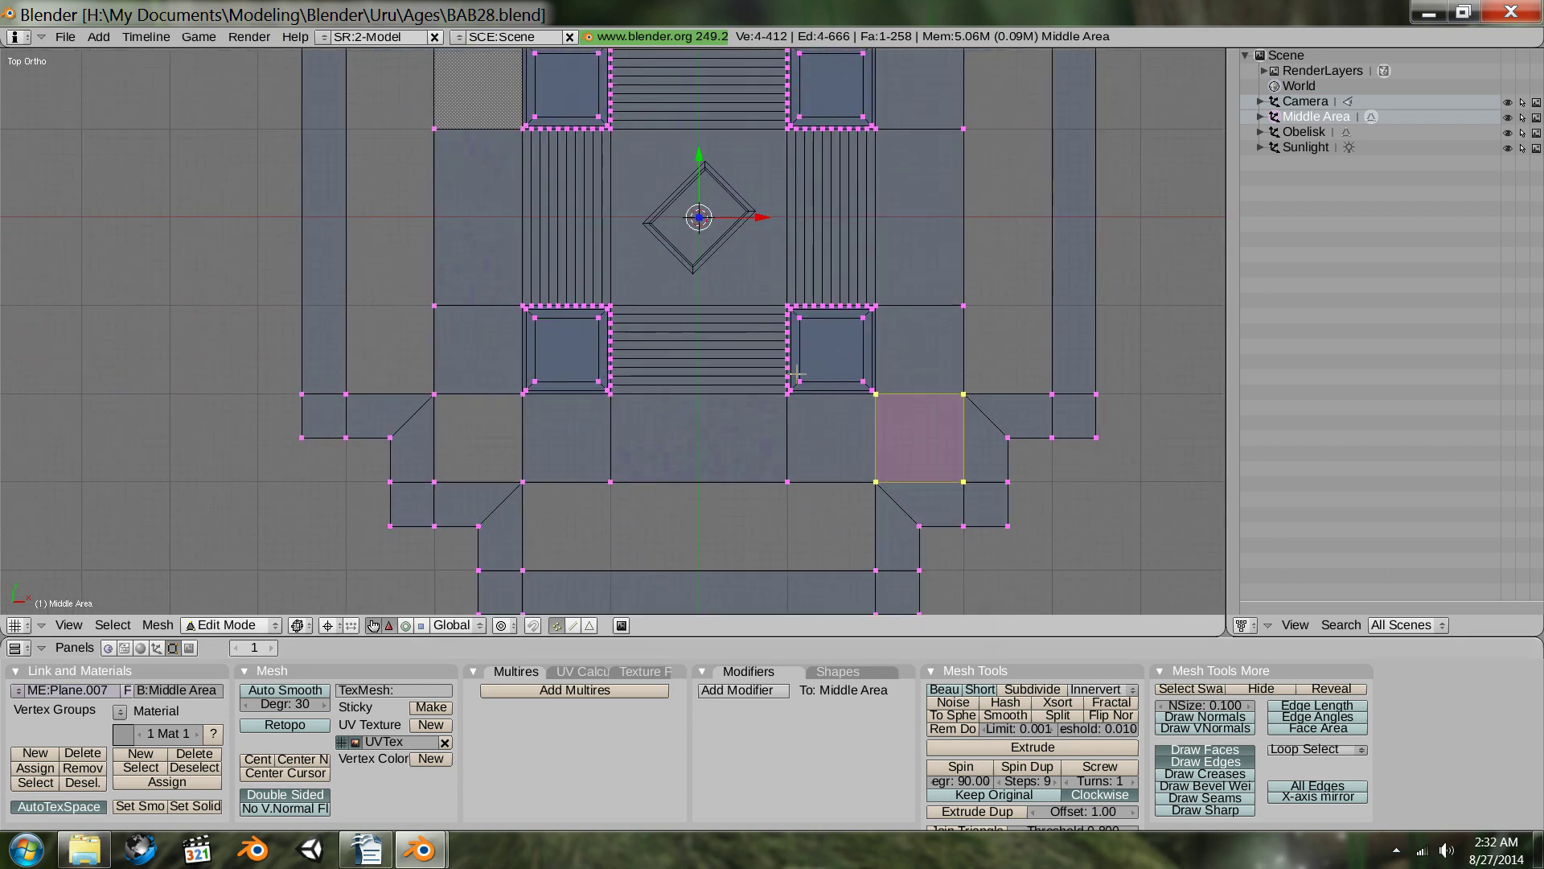
pyautogui.hotkey('ctrl', 'z')
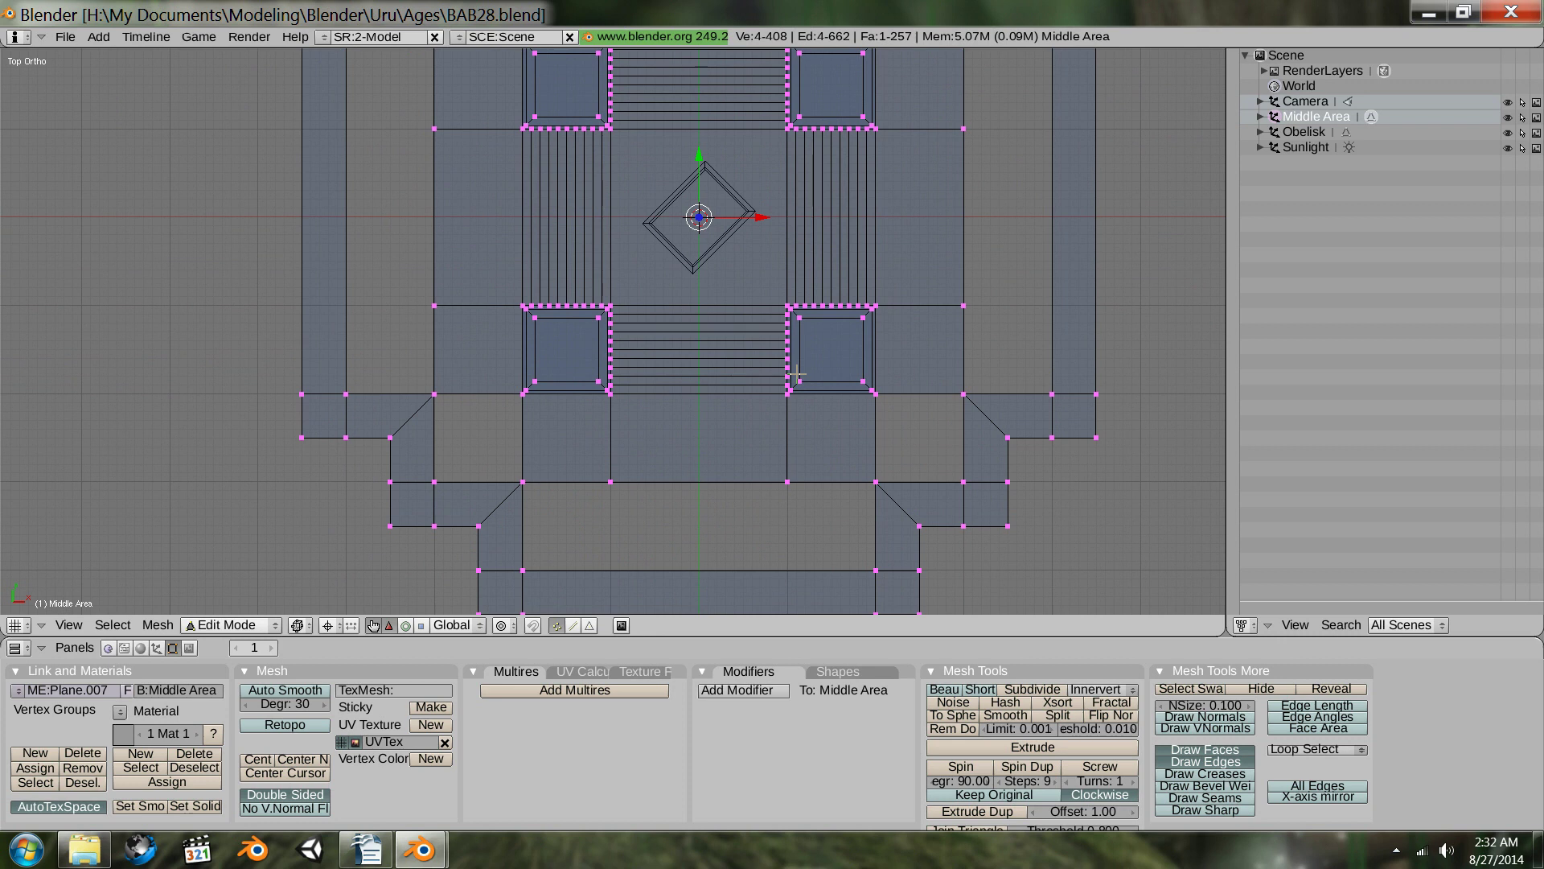
pyautogui.hotkey('ctrl', 'shift', 'z')
pyautogui.hotkey('shift', 'd')
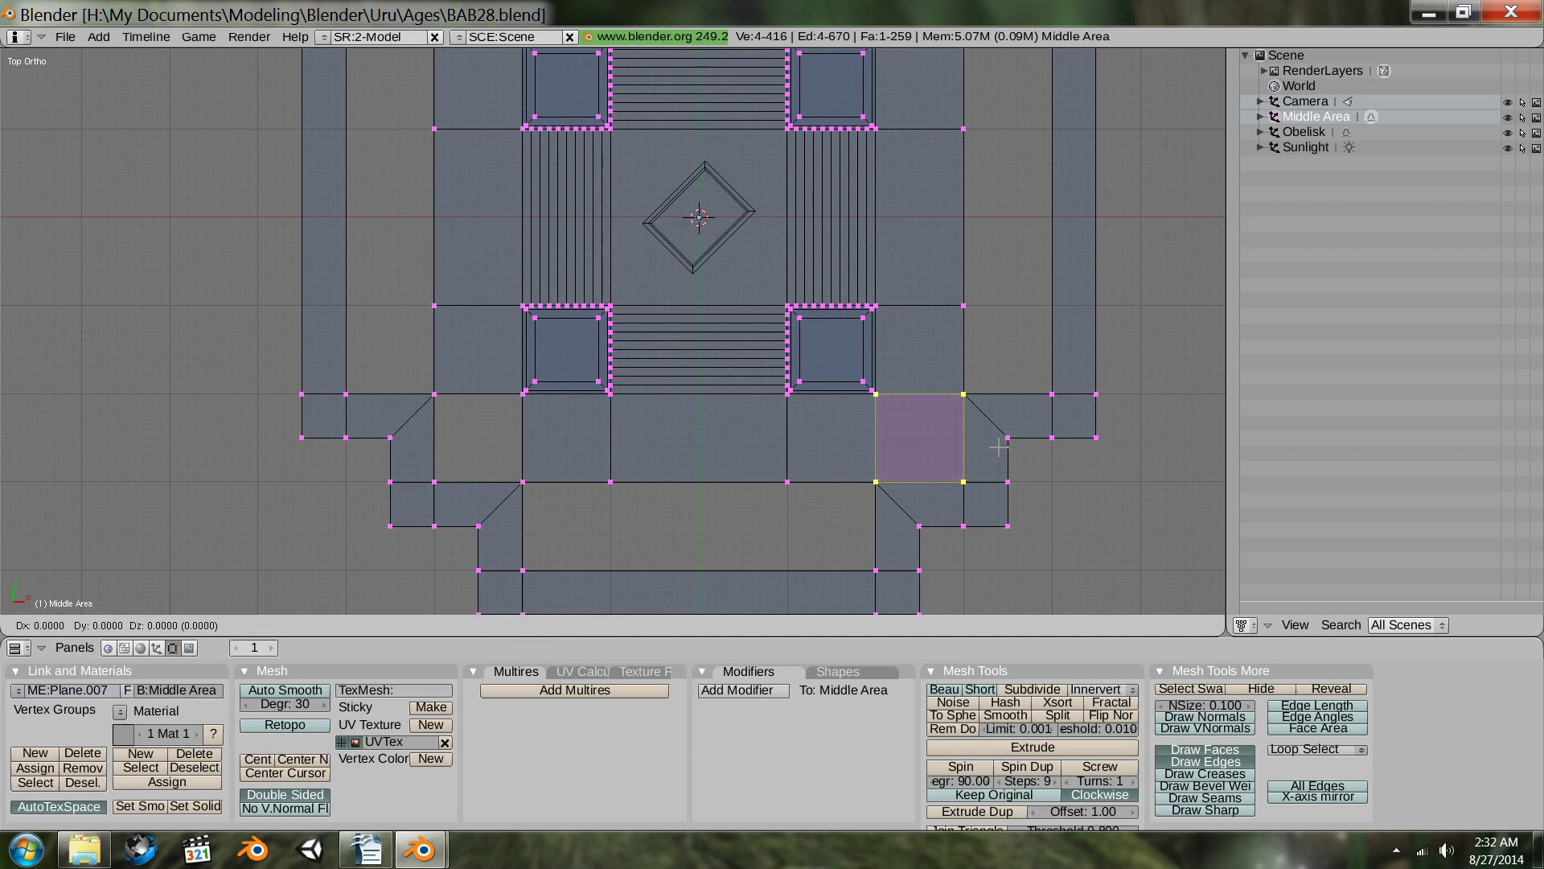
pyautogui.click(553, 406)
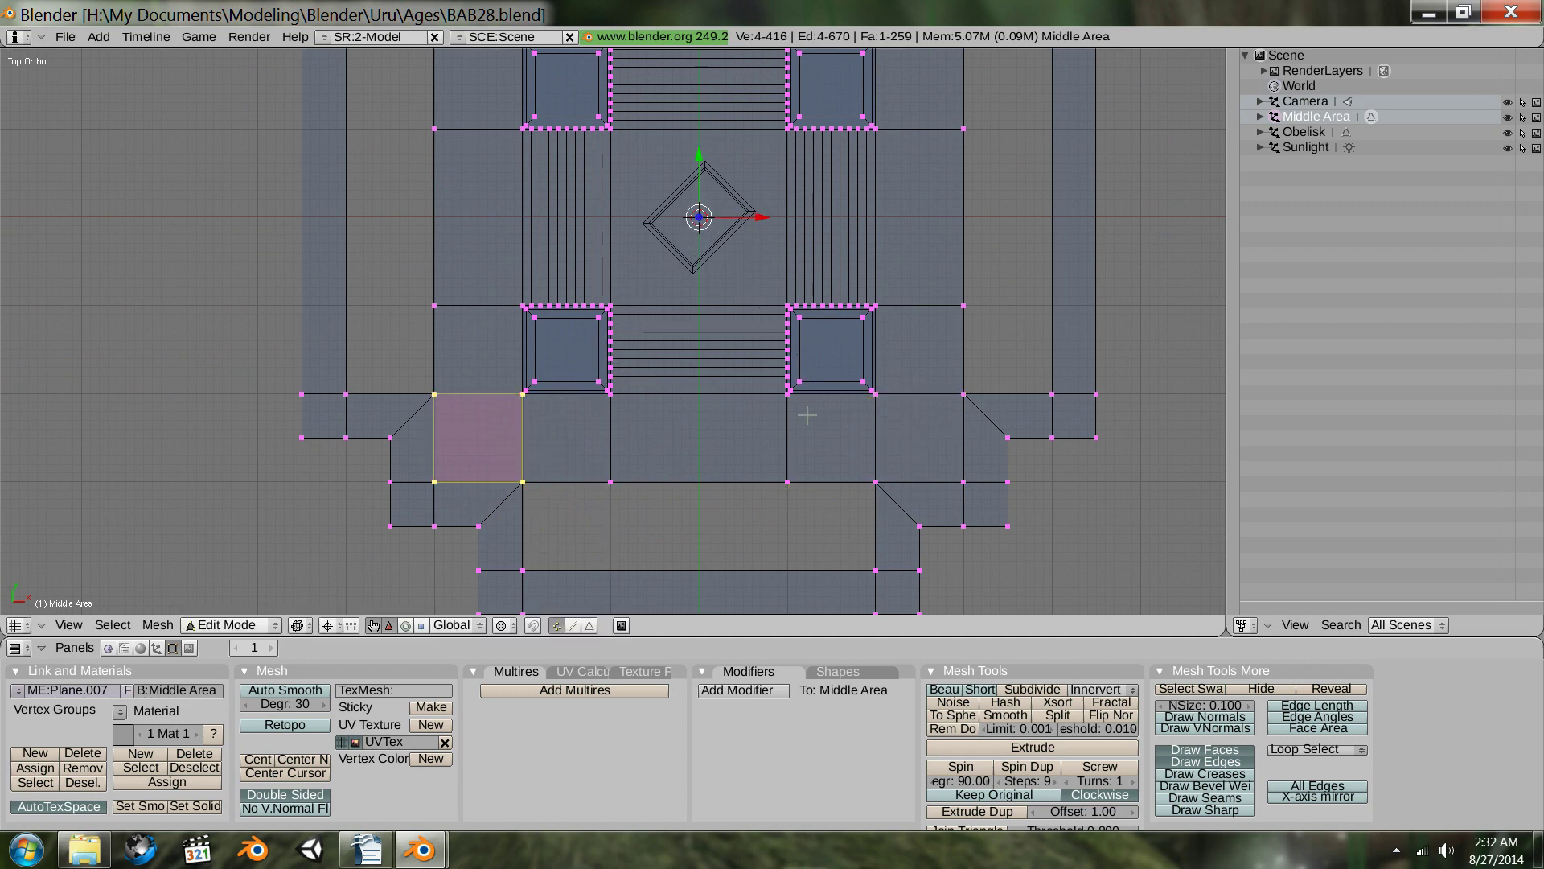
# - Move the +Y floor strip's outer vertex above the -X corner block's stair-side edge along -X onto the wall's inner corner
pyautogui.scroll(-3, 808, 415)
pyautogui.keyDown('shift'); pyautogui.moveTo(780, 259); pyautogui.dragTo(796, 515, button='middle'); pyautogui.keyUp('shift')
pyautogui.scroll(4, 724, 410)
pyautogui.scroll(1, 718, 404)
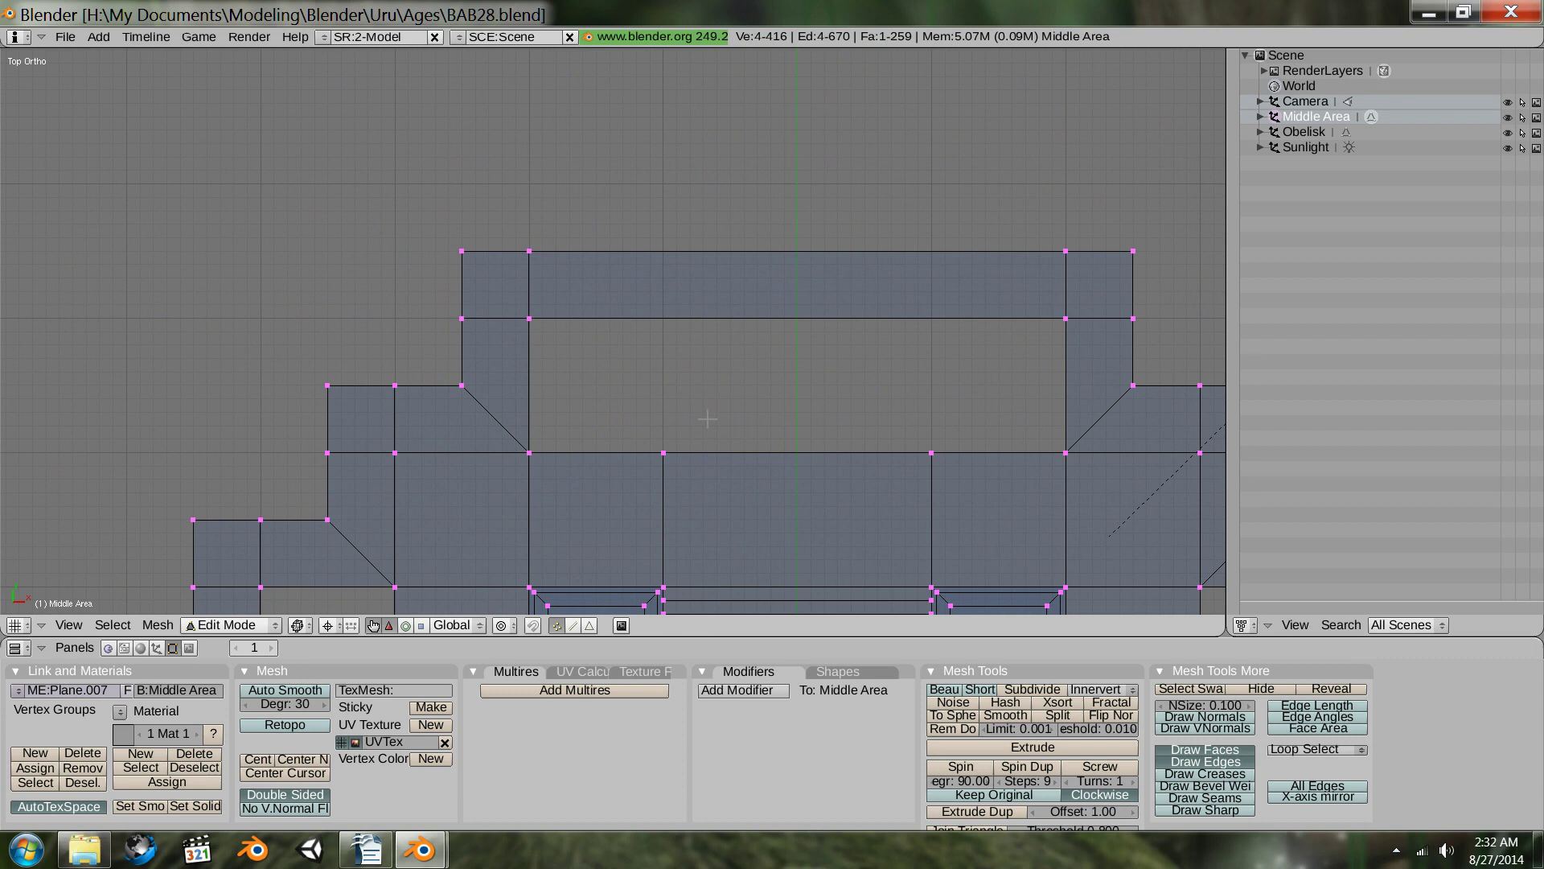
pyautogui.scroll(-2, 707, 419)
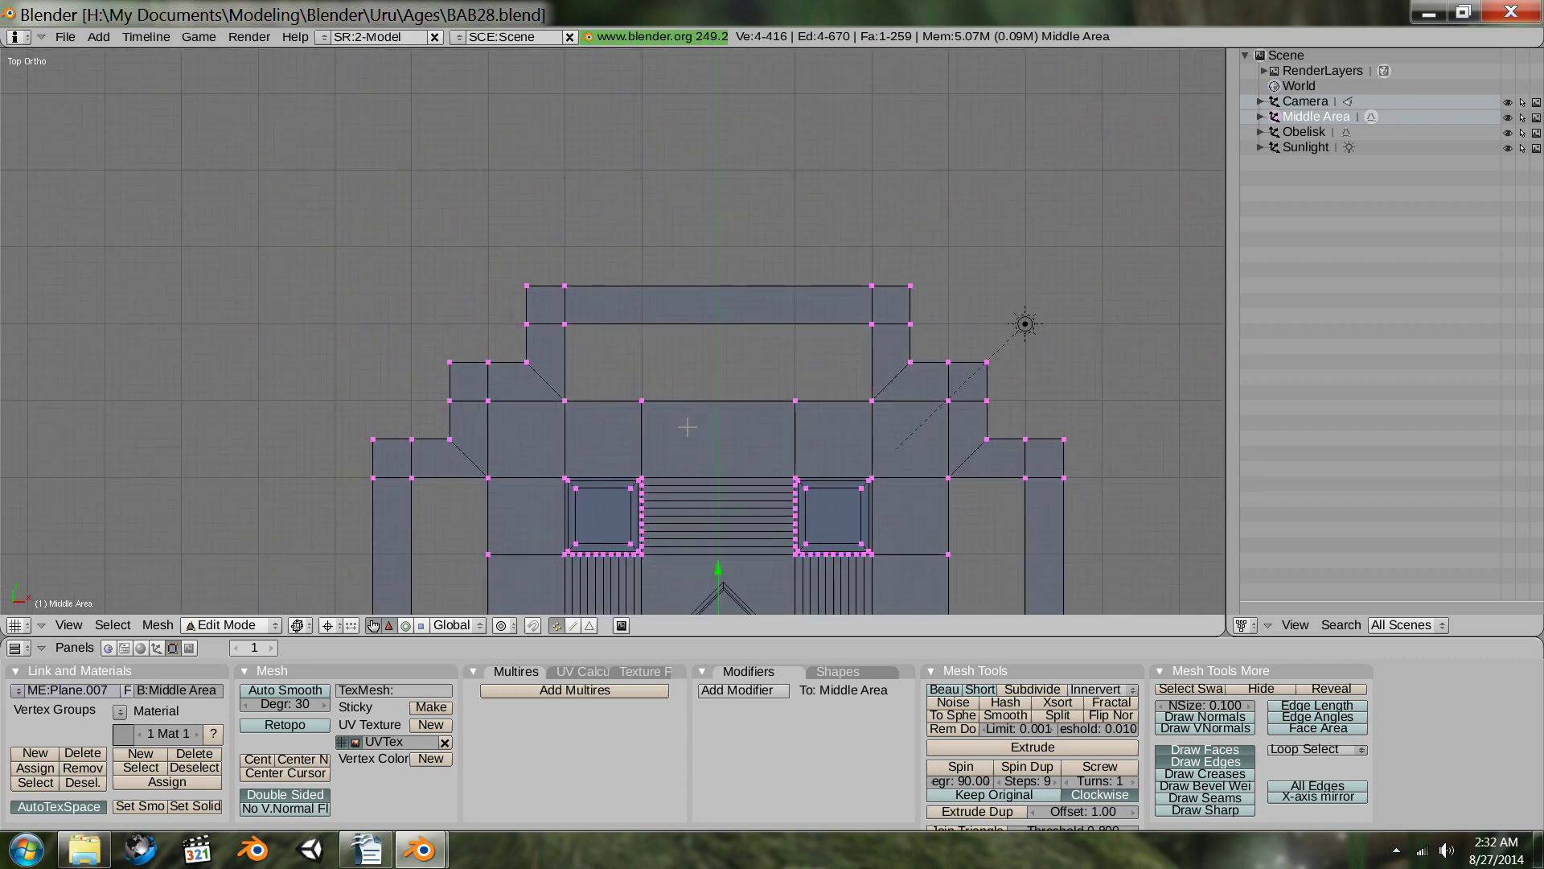
pyautogui.keyDown('shift'); pyautogui.moveTo(688, 427); pyautogui.dragTo(777, 298, button='middle'); pyautogui.keyUp('shift')
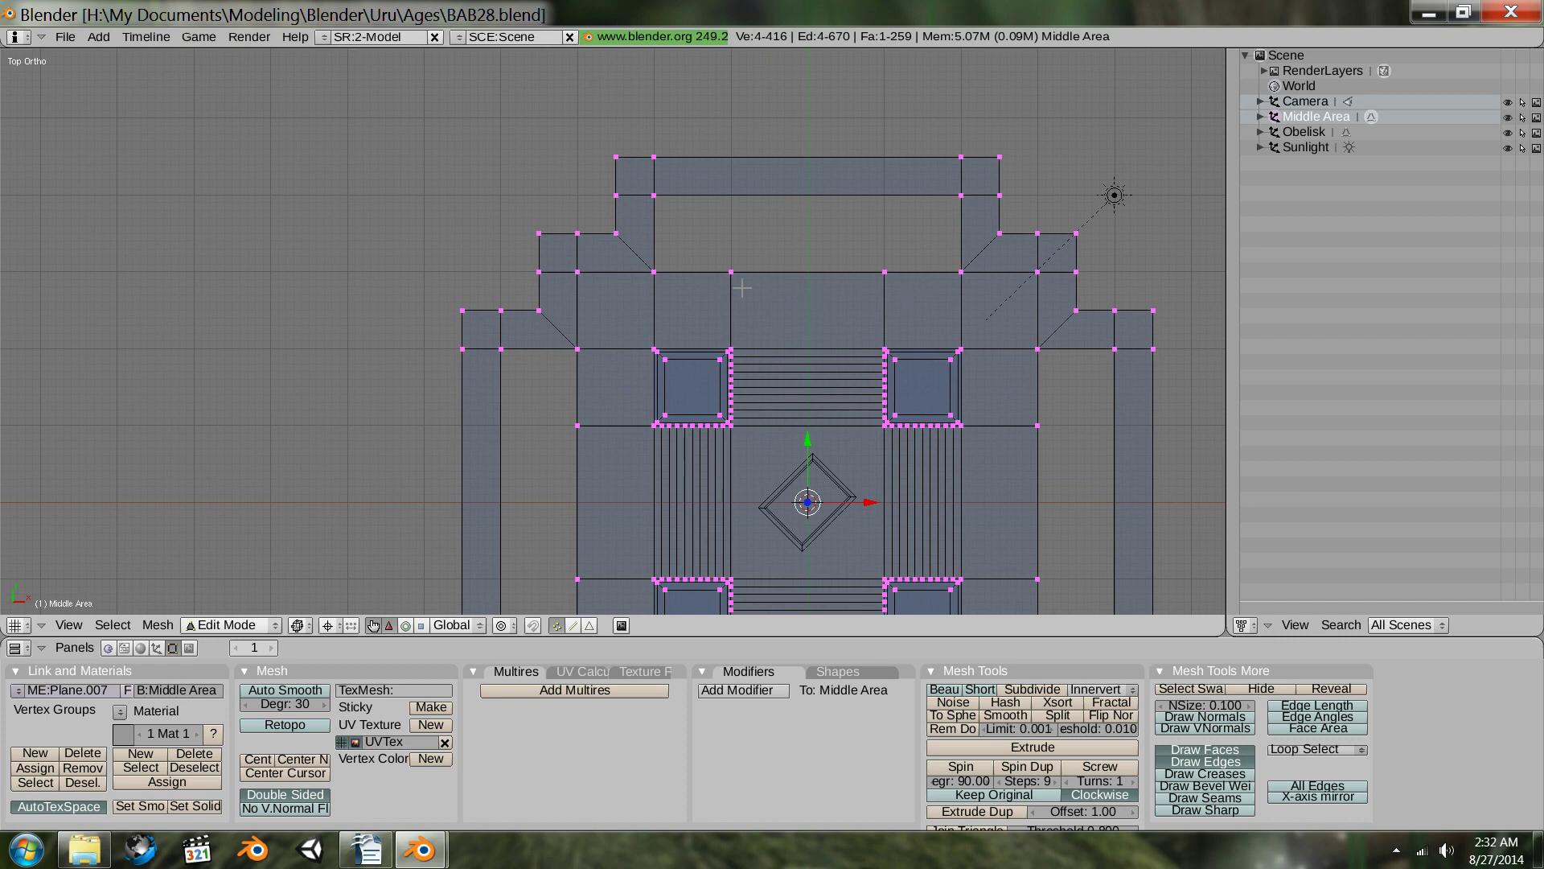
pyautogui.scroll(4, 722, 272)
pyautogui.rightClick(850, 214)
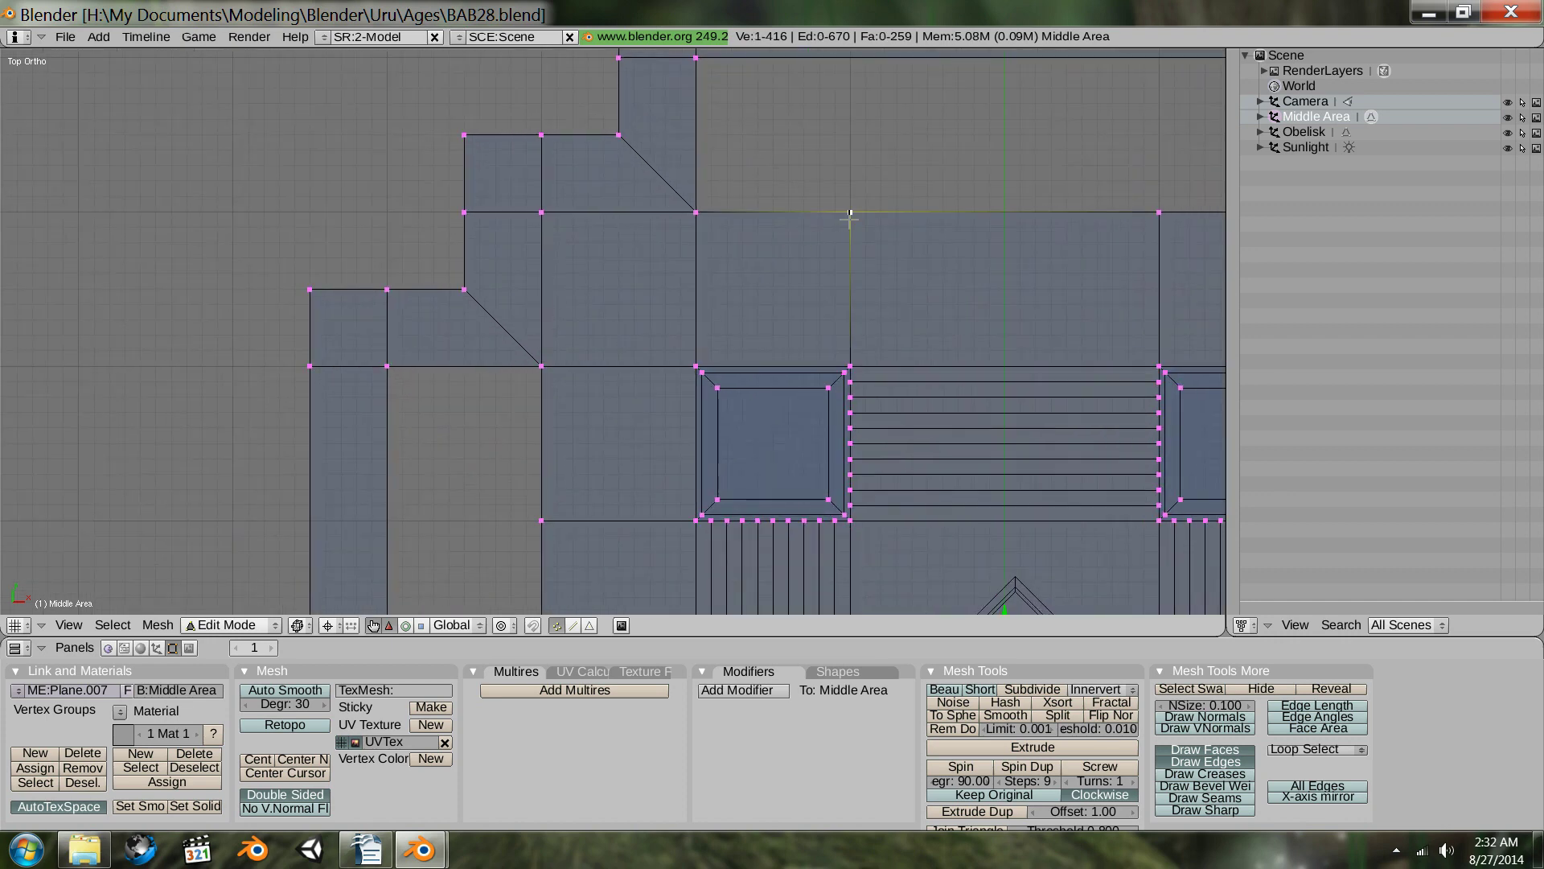
pyautogui.press('a')
pyautogui.press('a')
pyautogui.press('a')
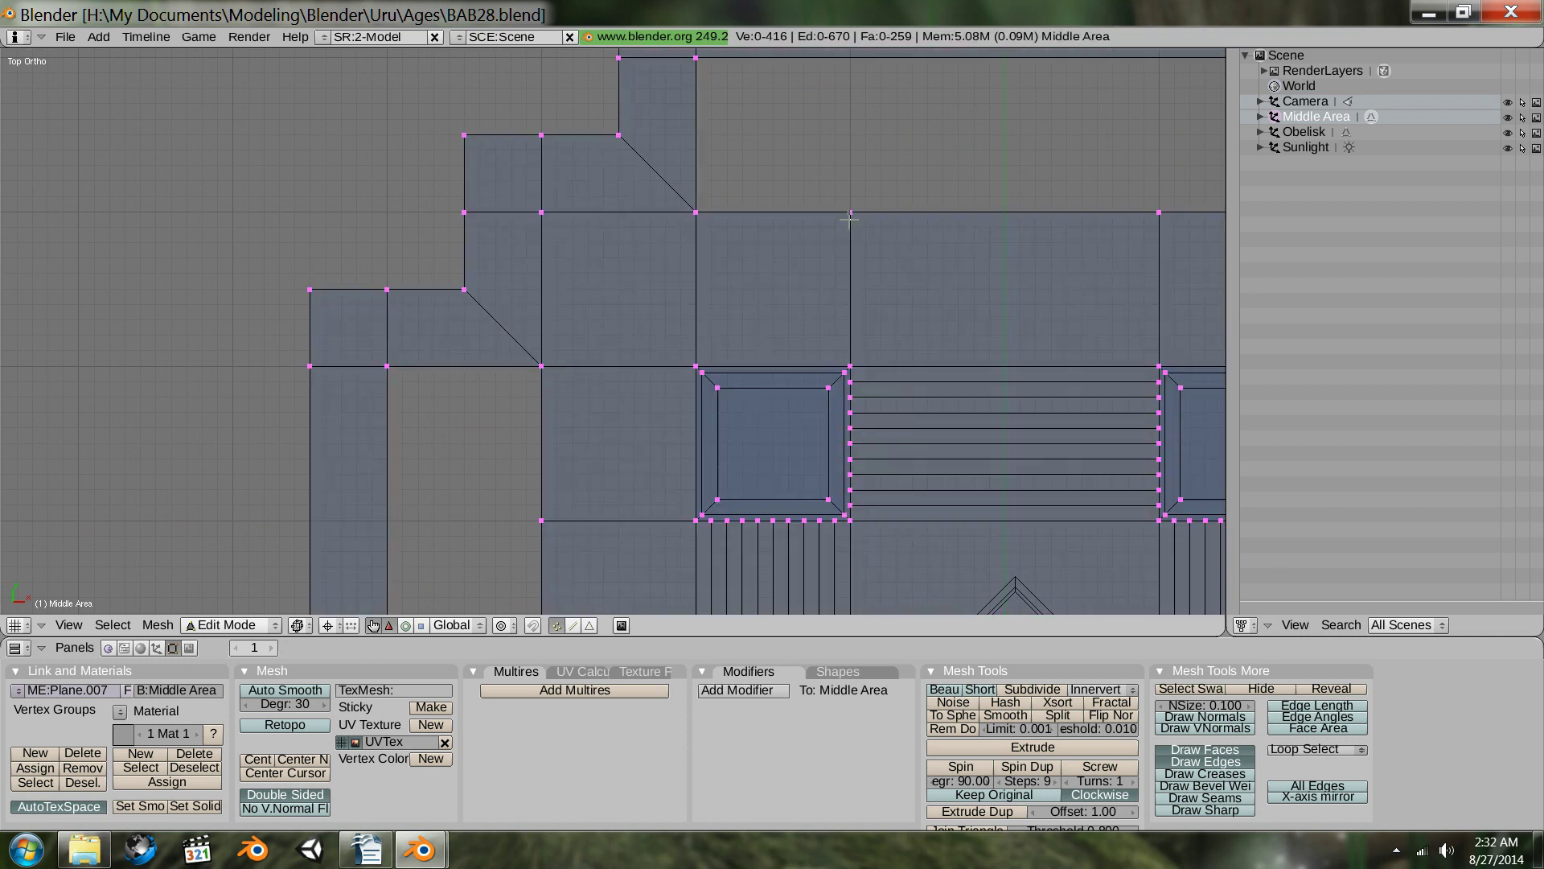
pyautogui.rightClick(851, 211)
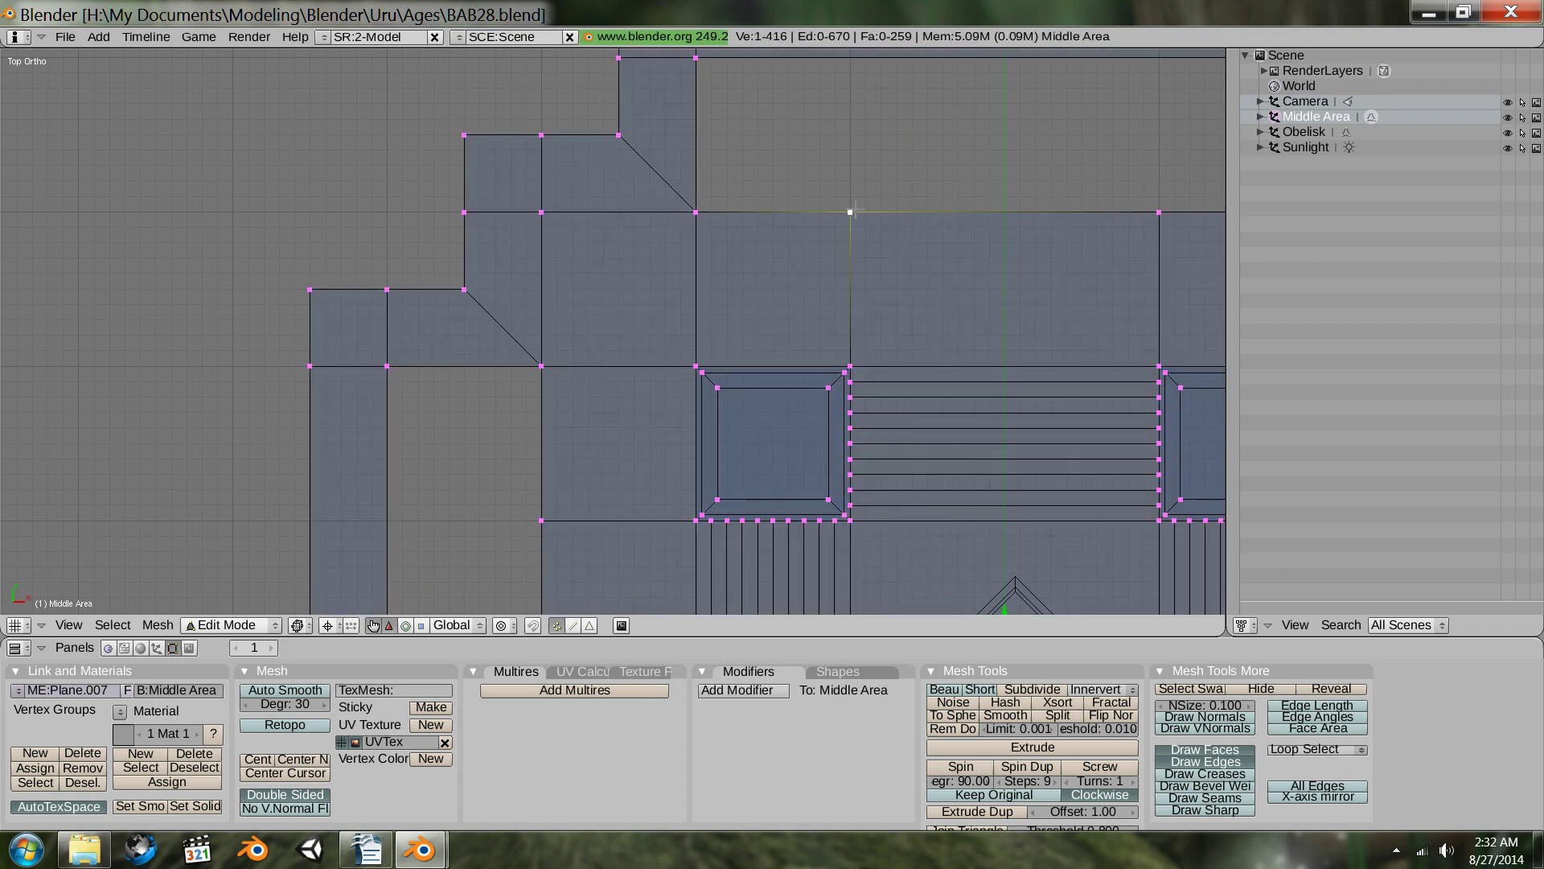
pyautogui.press('g')
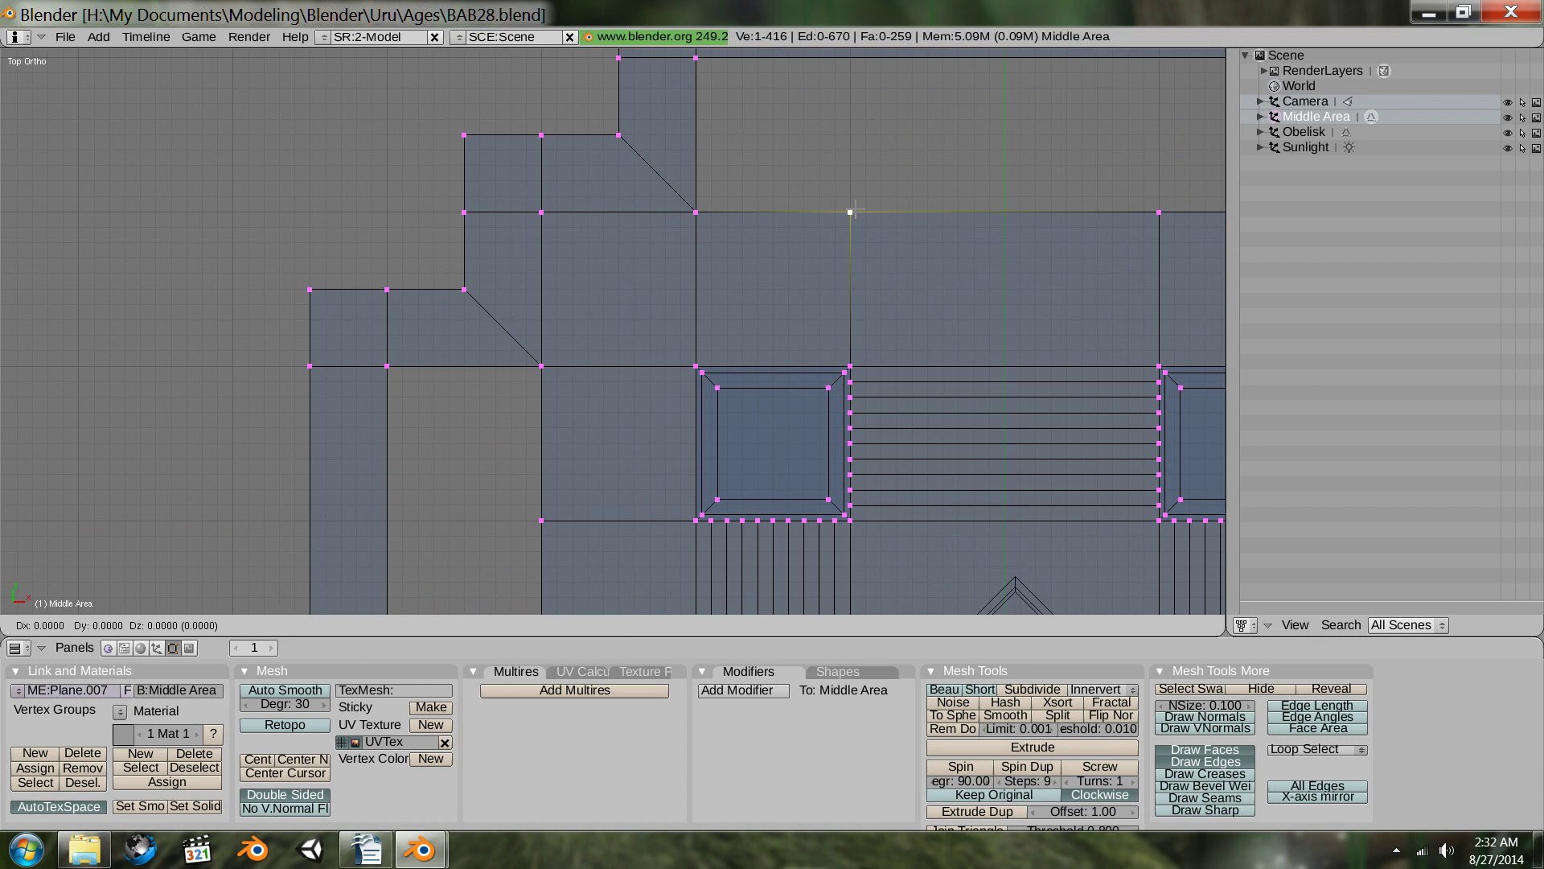
pyautogui.click(704, 215)
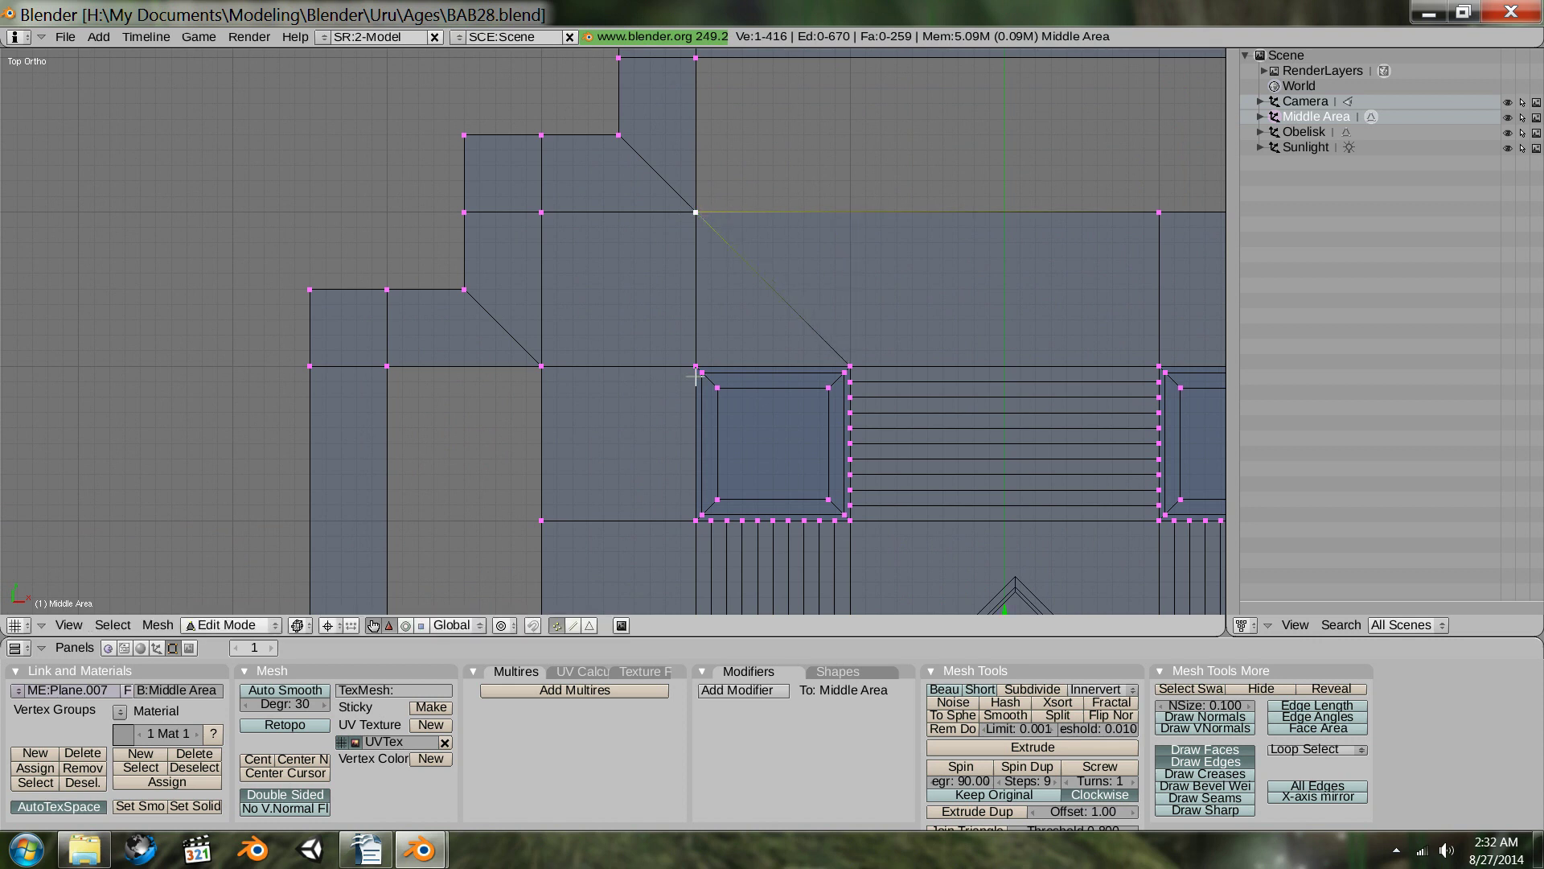
# - Move the -X floor strip's outer vertex at its +Y end along +Y onto the wall's inner corner
pyautogui.rightClick(543, 519)
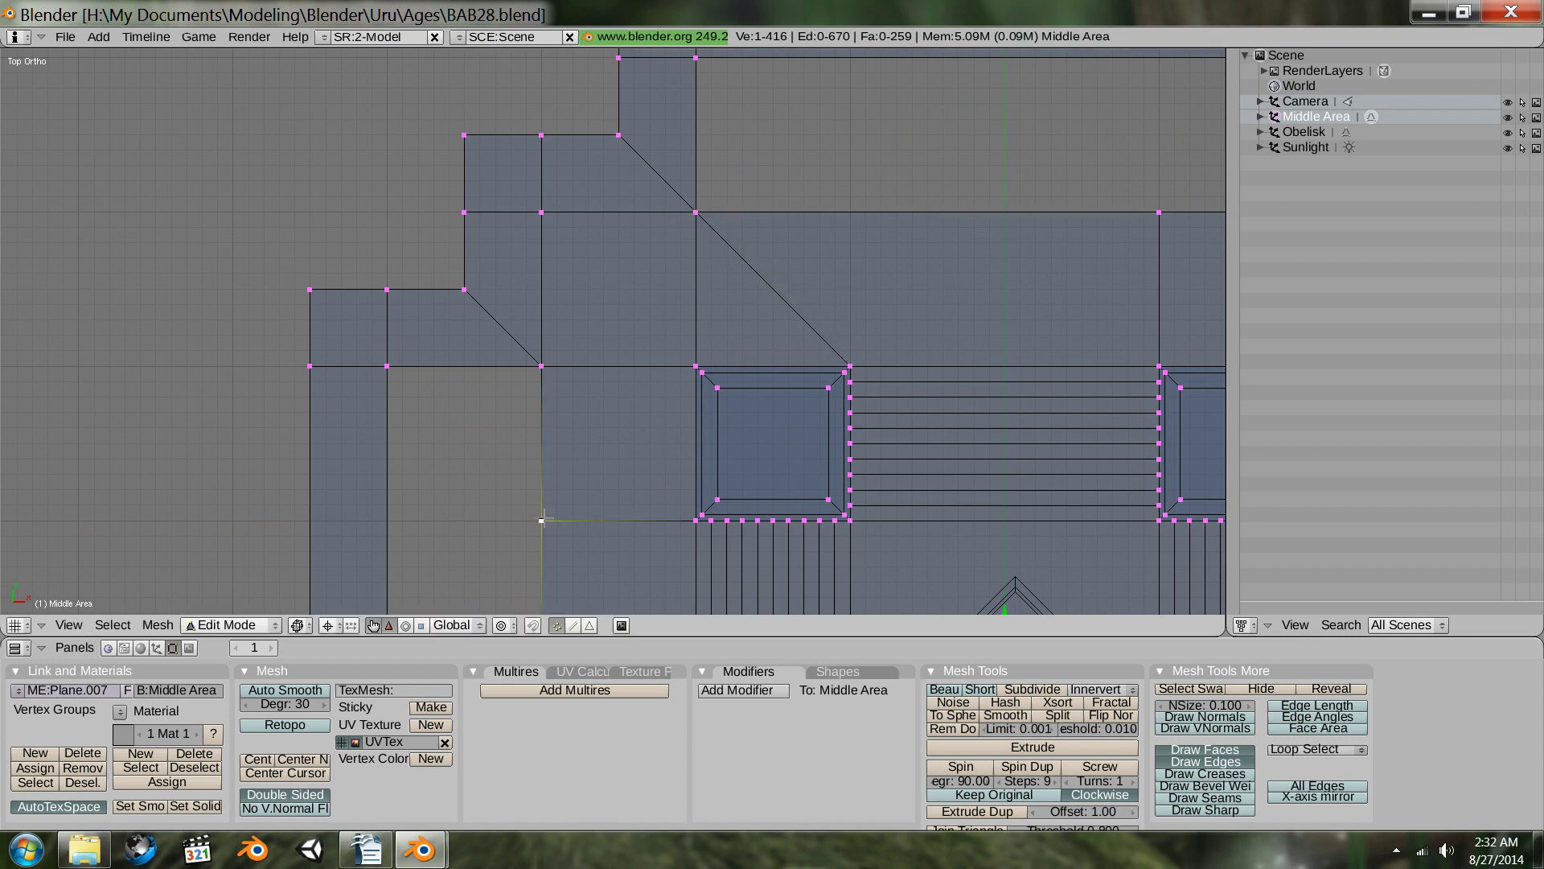
pyautogui.press('g')
pyautogui.click(543, 367)
# - At the +X, +Y corner, move the outer vertices of the +Y and +X floor strips onto the walls' inner corners
pyautogui.keyDown('shift'); pyautogui.moveTo(940, 325); pyautogui.dragTo(801, 341, button='middle'); pyautogui.keyUp('shift')
pyautogui.rightClick(479, 256)
pyautogui.press('g')
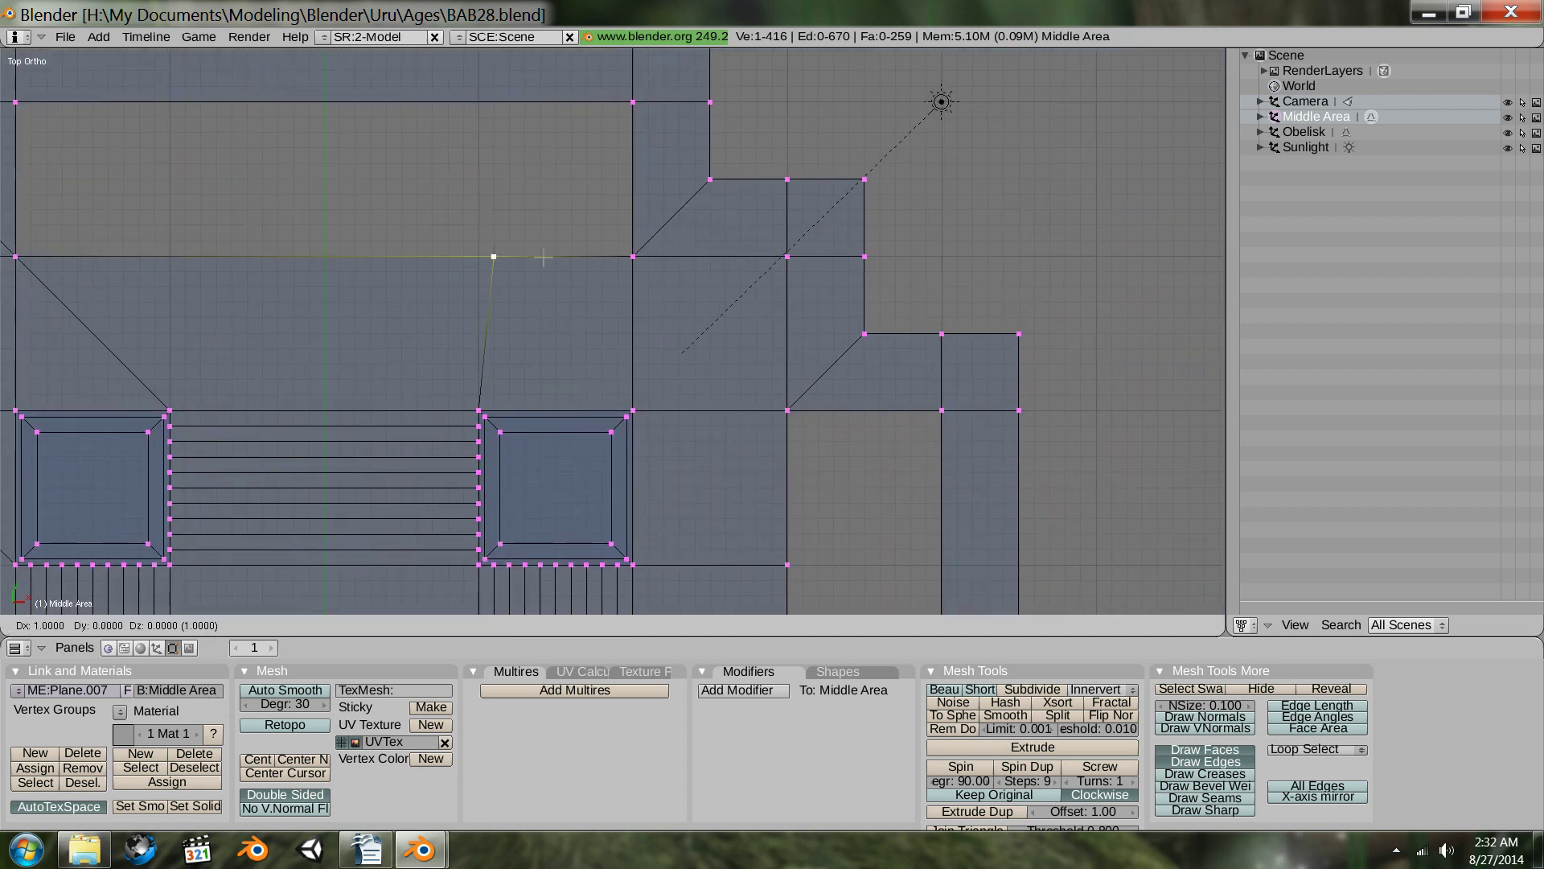
pyautogui.click(633, 258)
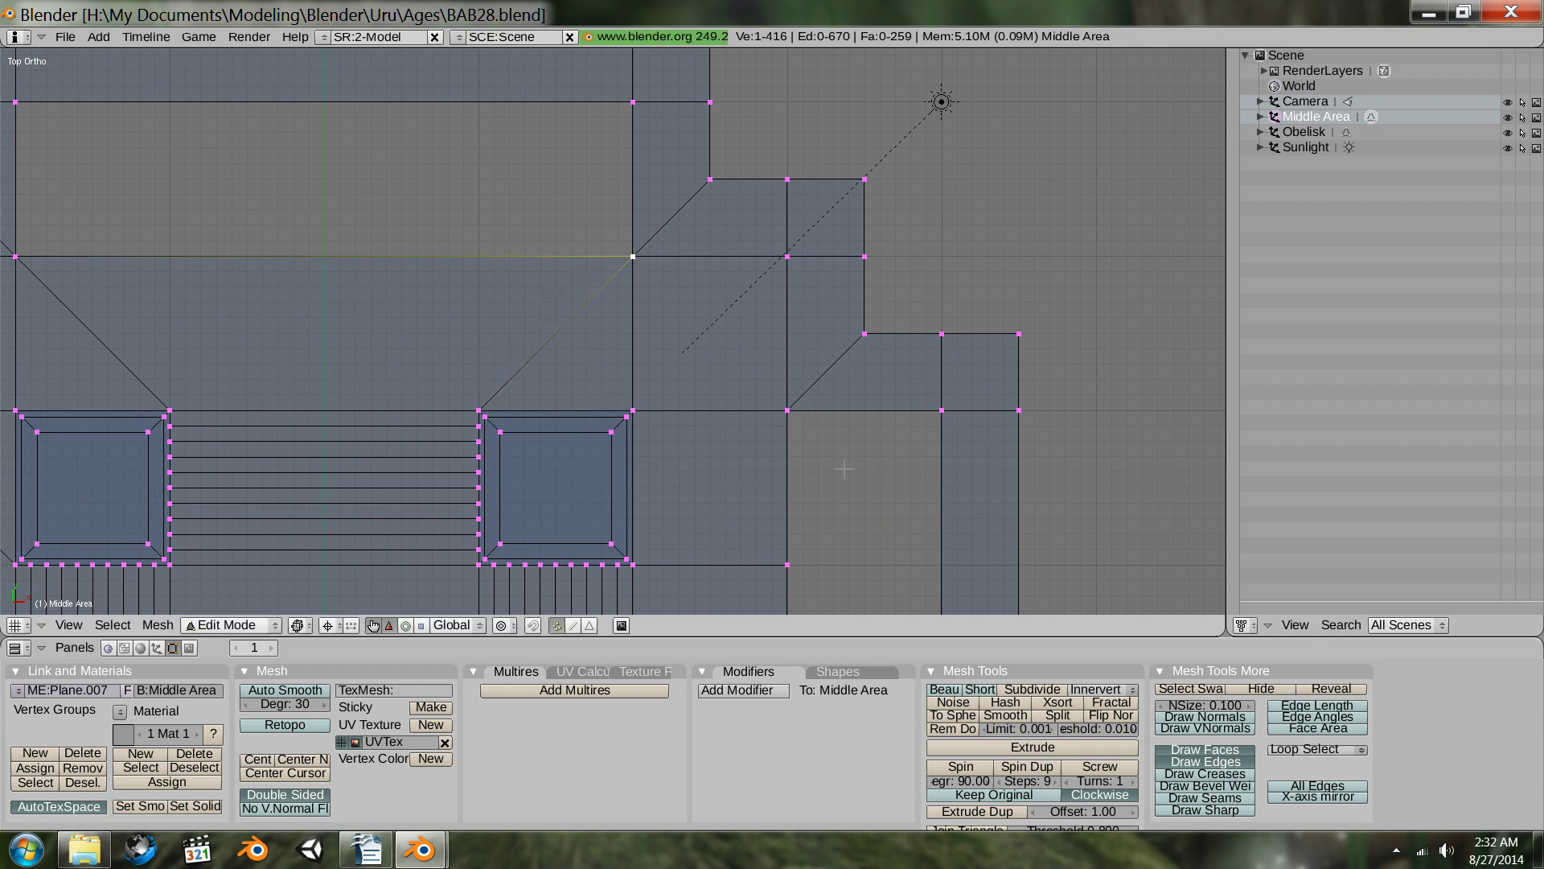
pyautogui.rightClick(787, 565)
pyautogui.press('g')
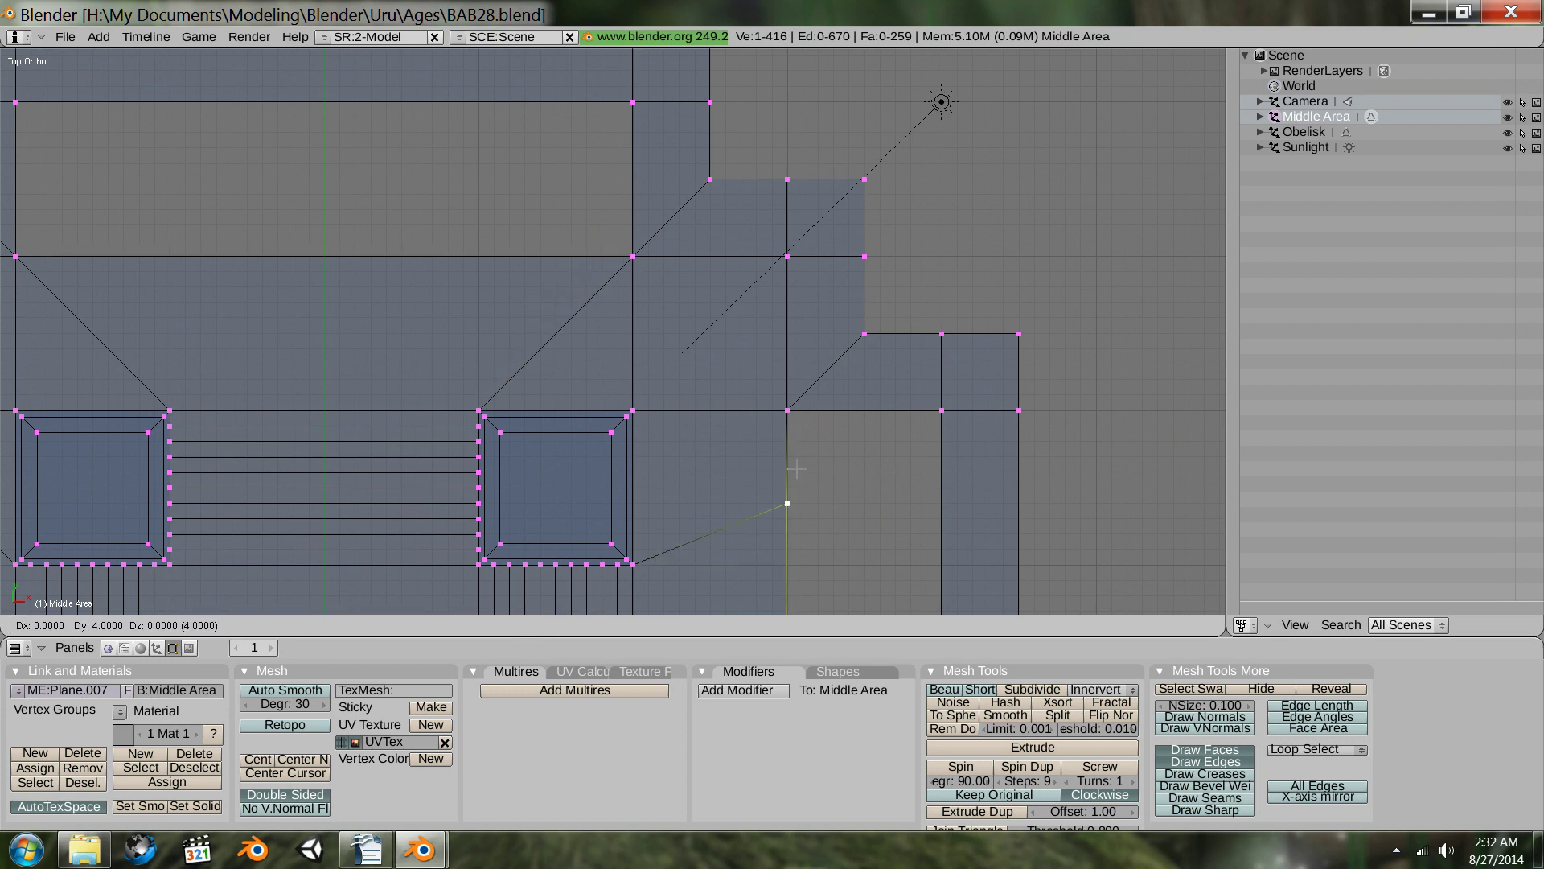
pyautogui.click(792, 417)
# - At the +X, -Y corner, move the outer vertices of the +X and -Y floor strips onto the walls' inner corners
pyautogui.scroll(-5, 744, 211)
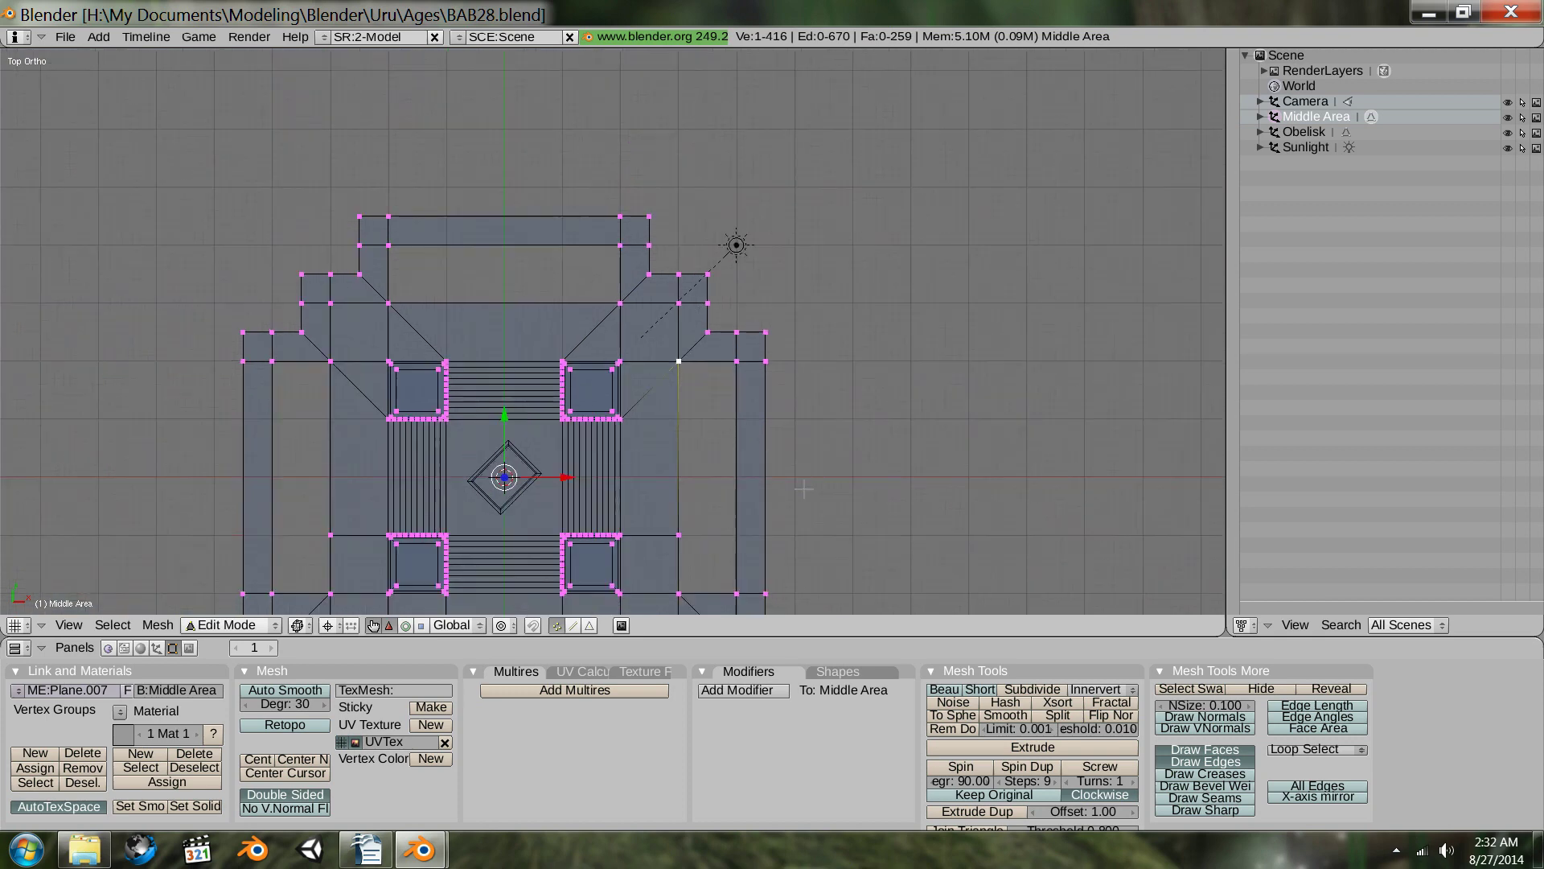
pyautogui.scroll(6, 659, 333)
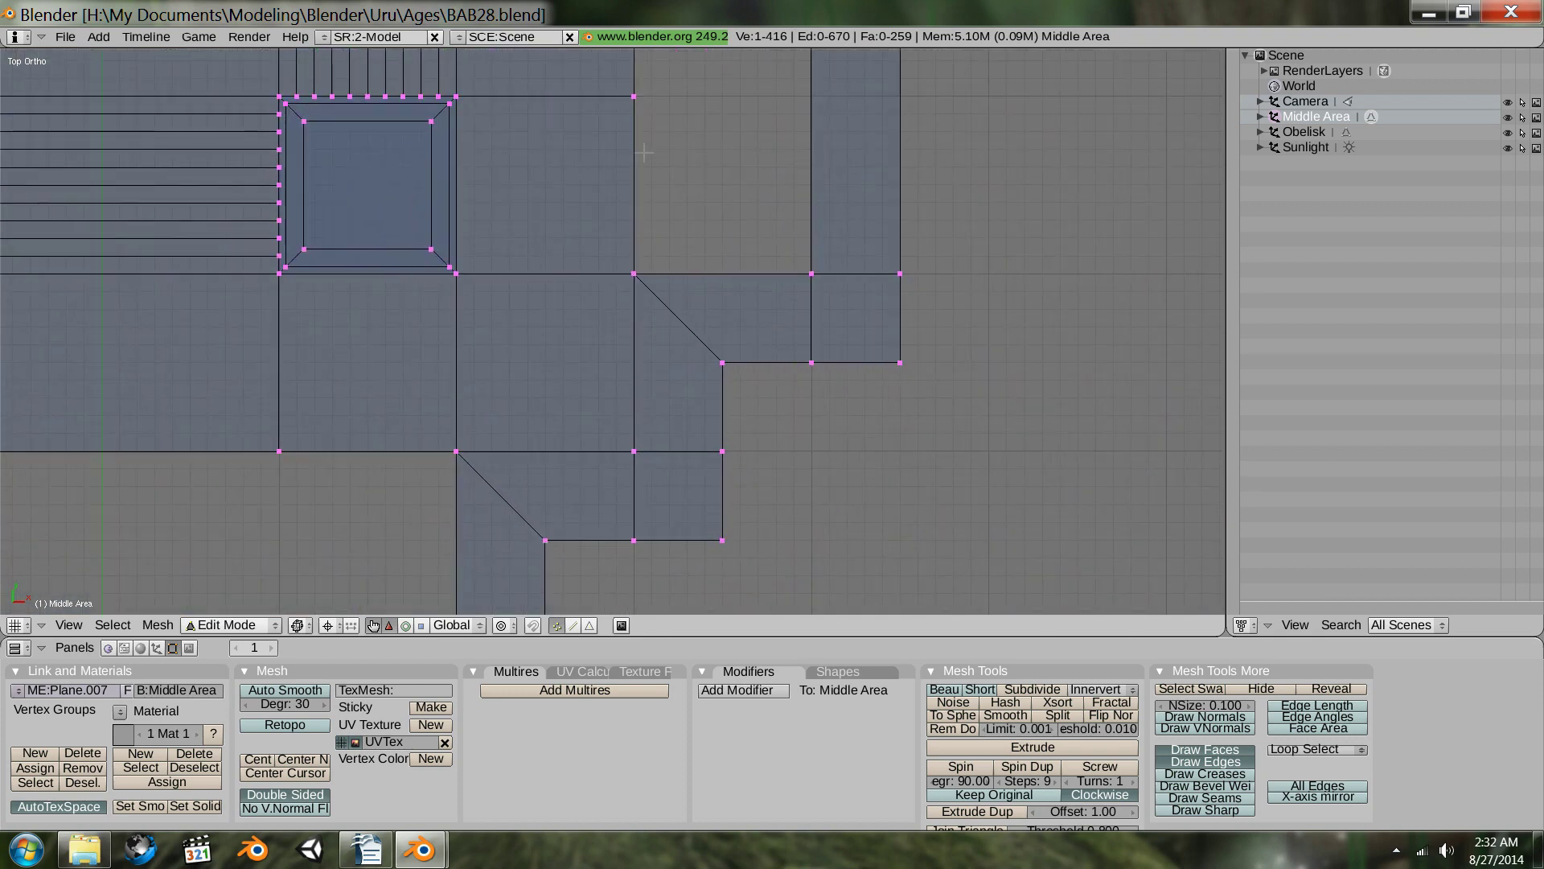
pyautogui.press('g')
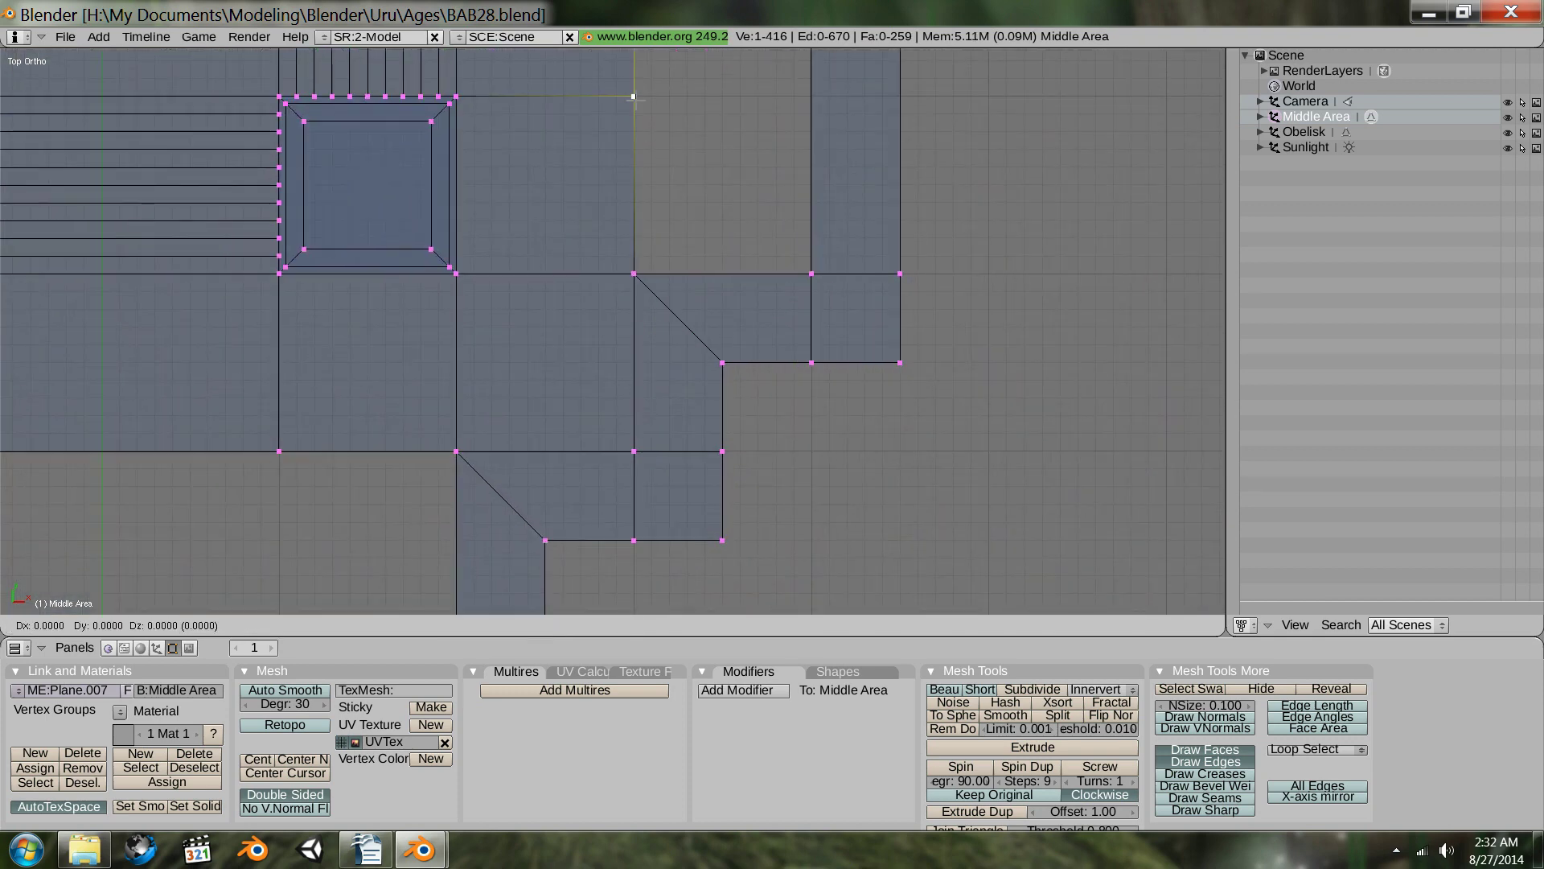
pyautogui.click(634, 273)
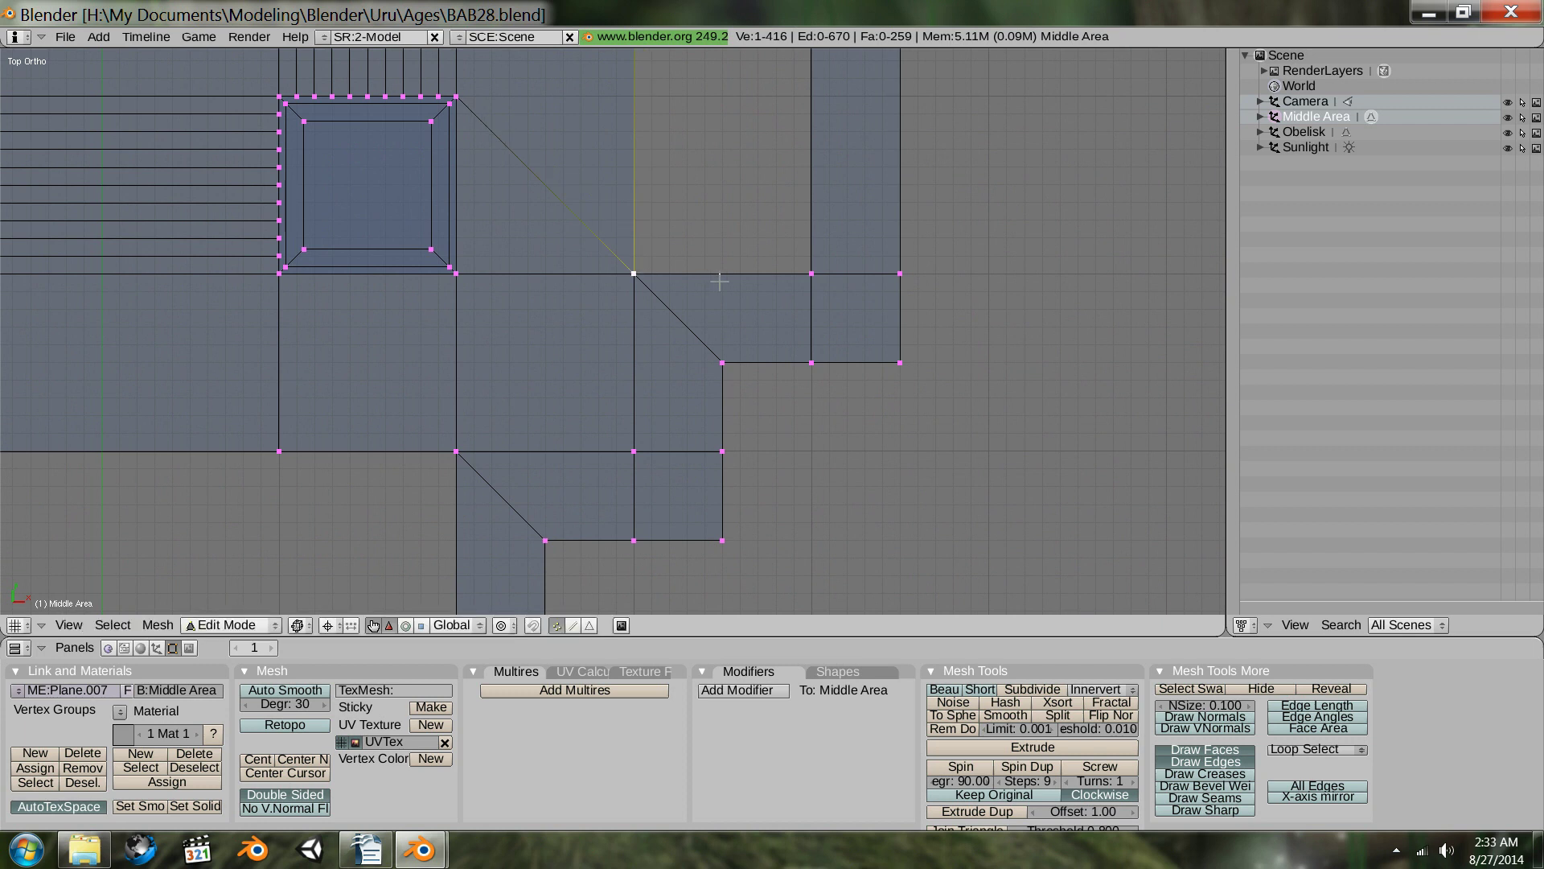
pyautogui.rightClick(282, 452)
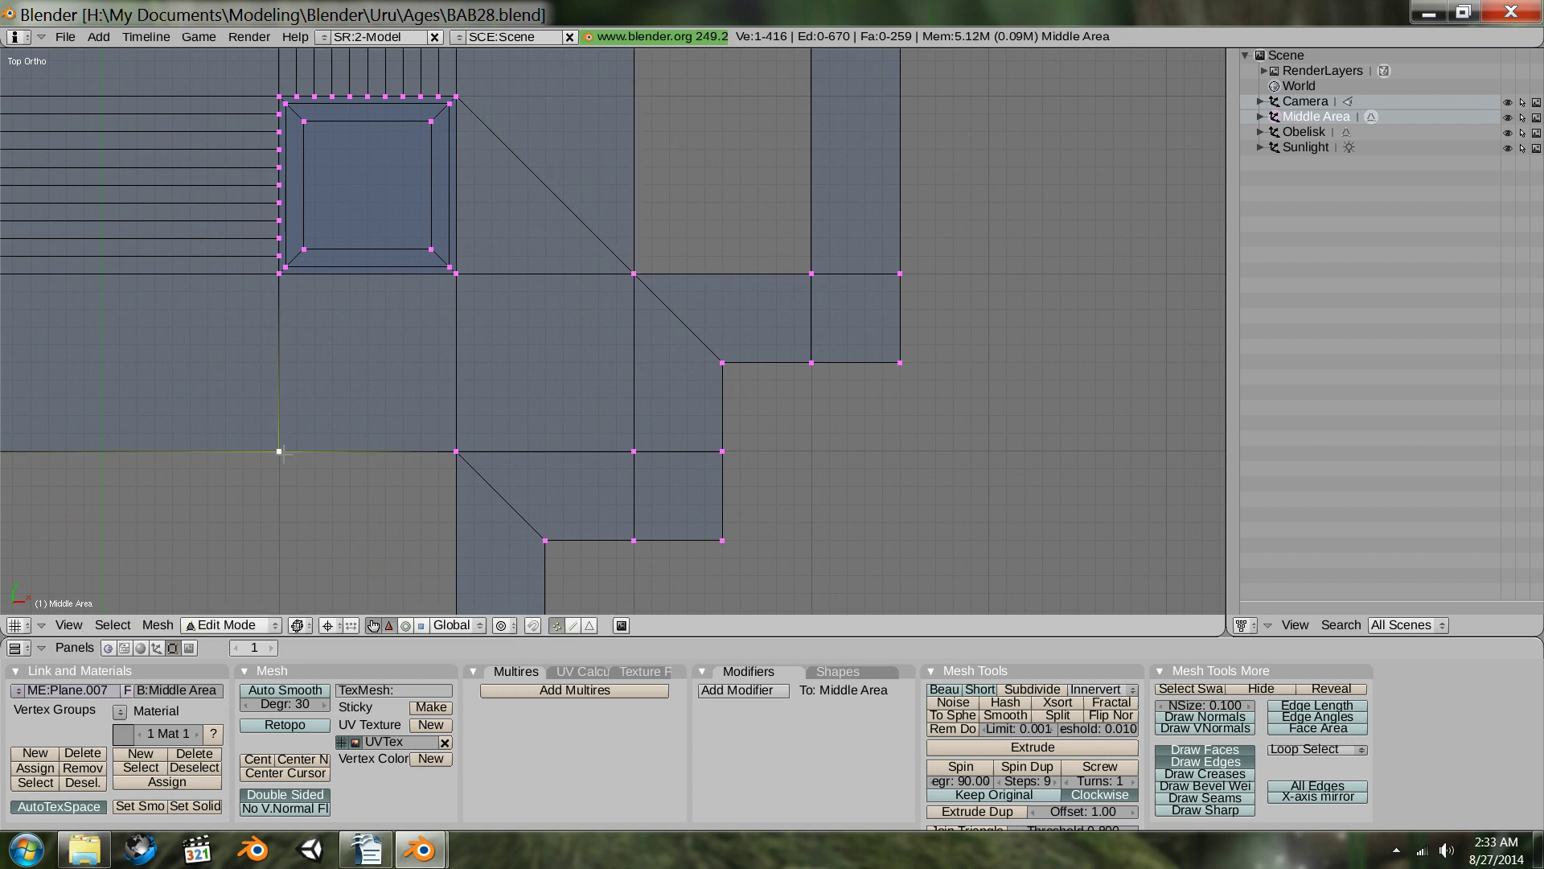
pyautogui.press('g')
pyautogui.click(456, 451)
# - At the -X, -Y corner, move the outer vertices of the -Y and -X floor strips onto the walls' inner corners
pyautogui.scroll(-4, 500, 410)
pyautogui.keyDown('shift'); pyautogui.moveTo(384, 374); pyautogui.dragTo(755, 395, button='middle'); pyautogui.keyUp('shift')
pyautogui.scroll(2, 741, 454)
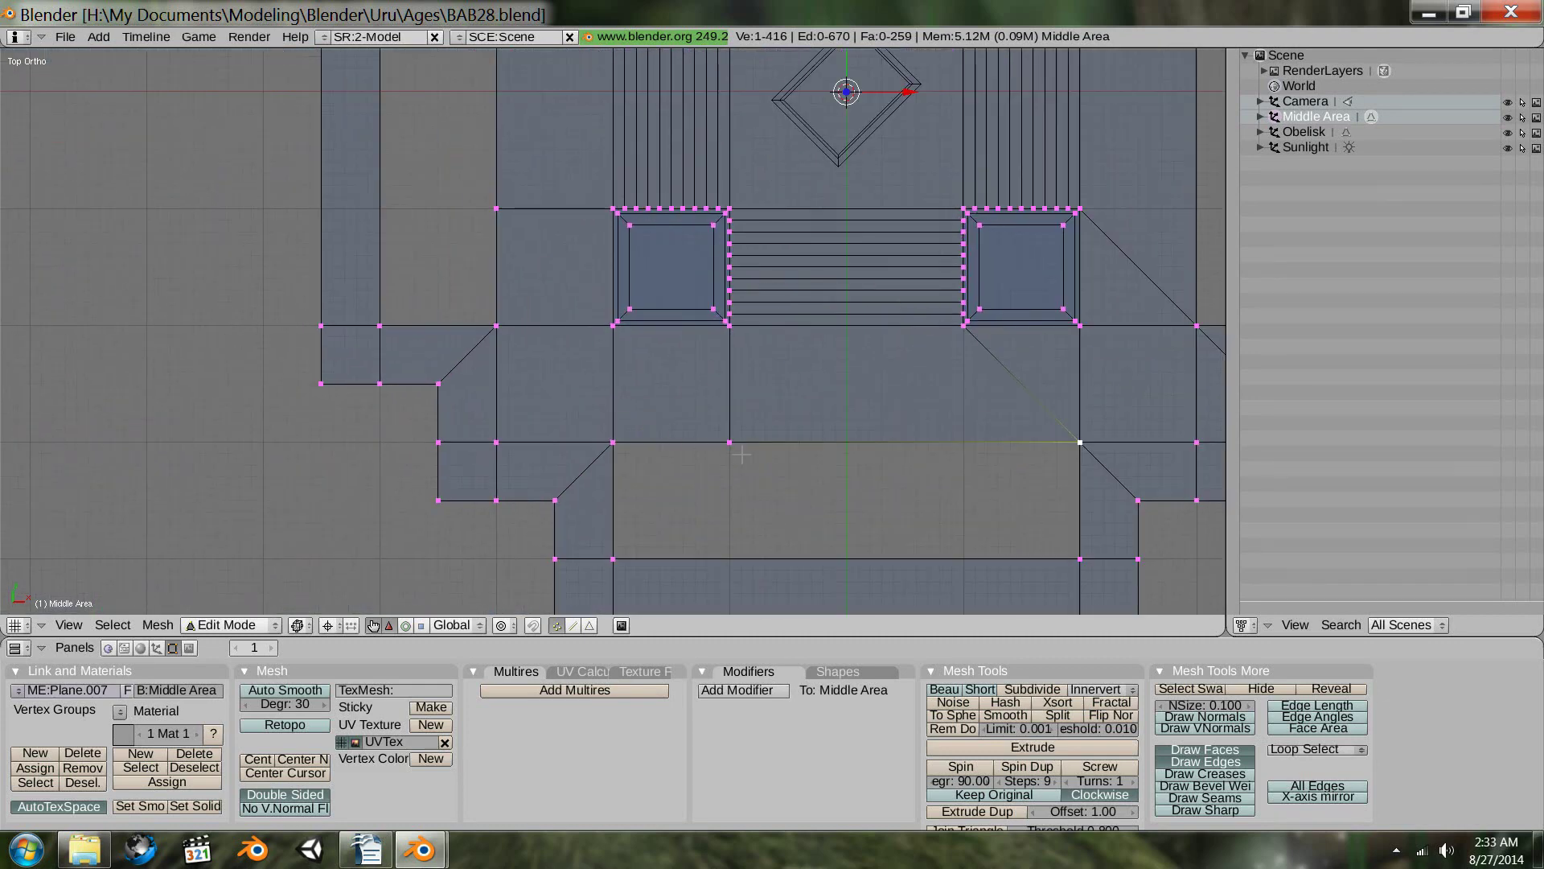
pyautogui.press('g')
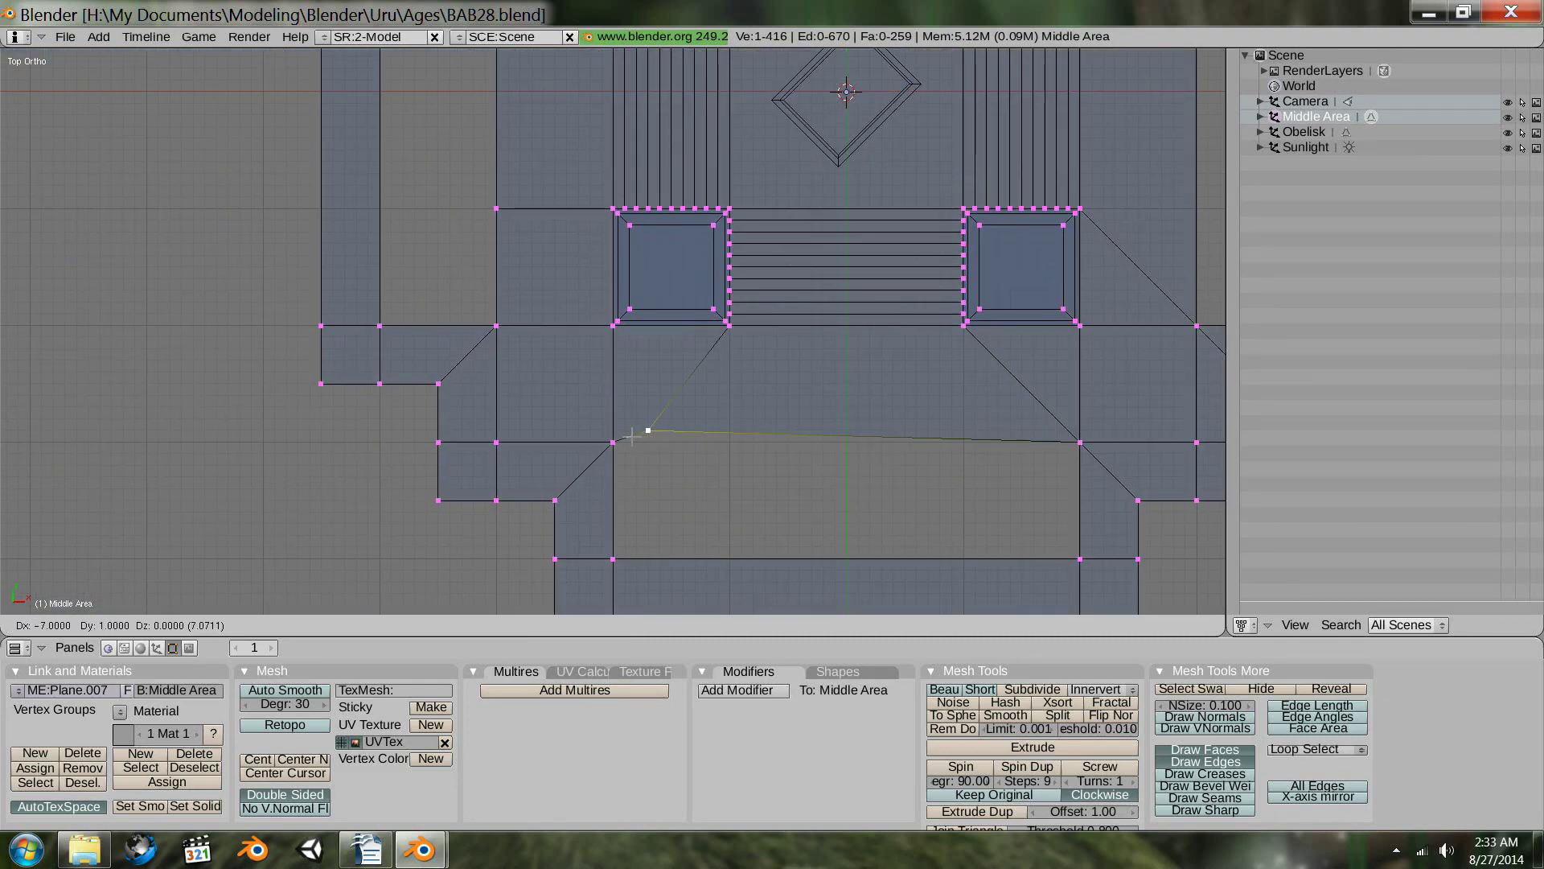
pyautogui.click(613, 443)
pyautogui.rightClick(497, 209)
pyautogui.press('g')
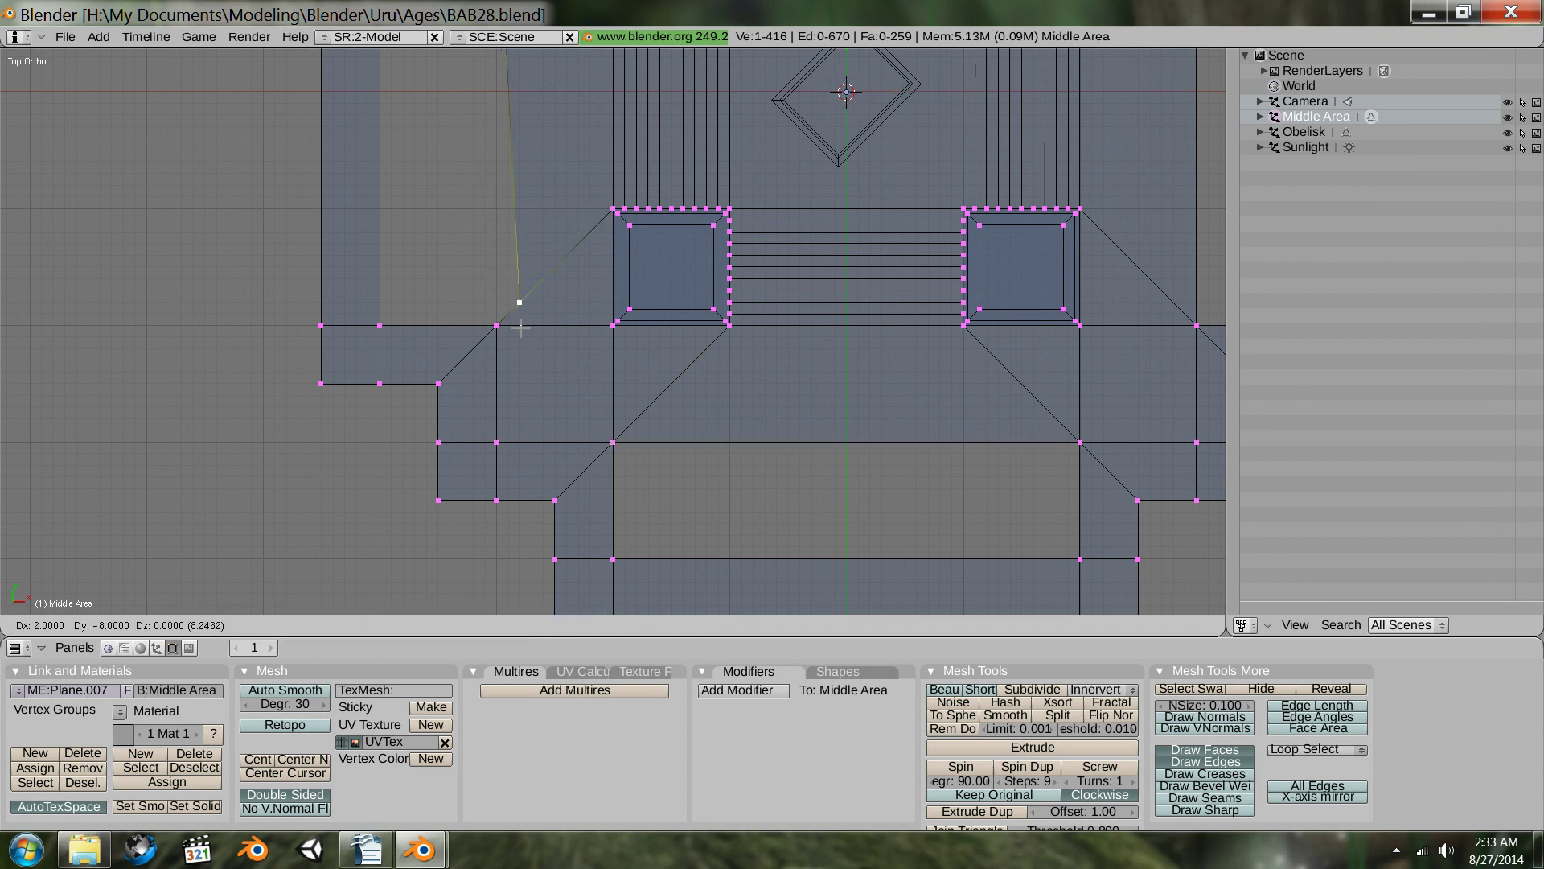
pyautogui.click(498, 328)
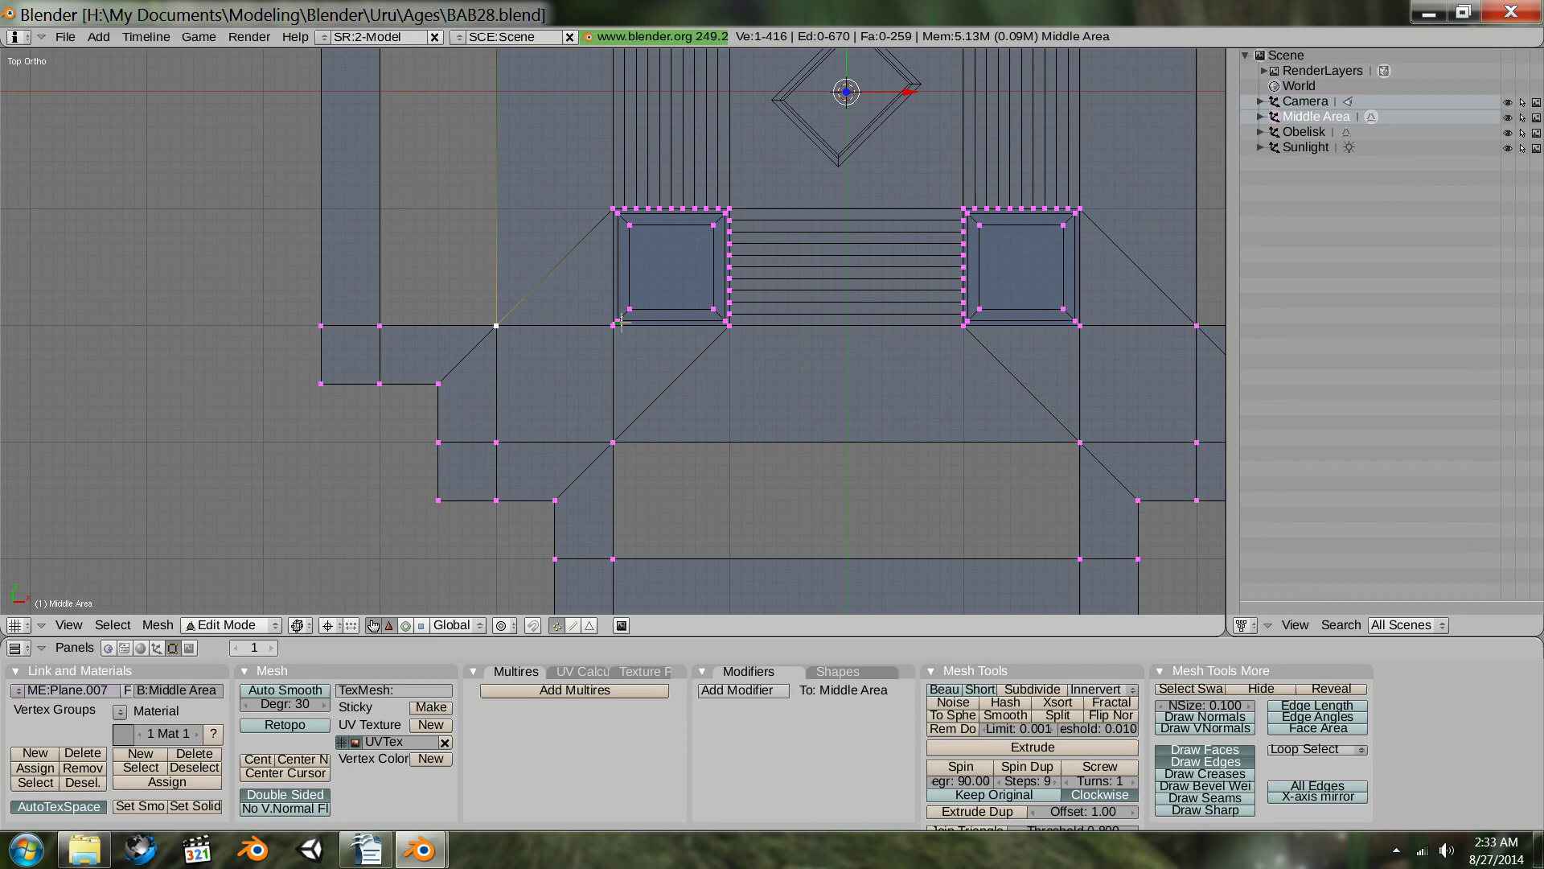
# - Hide the Obelisk and fill the rectangular gap between the -X floor strip and the outer wall section with a face from its four corner vertices
pyautogui.moveTo(801, 440); pyautogui.dragTo(709, 351, button='middle')
pyautogui.scroll(2, 709, 351)
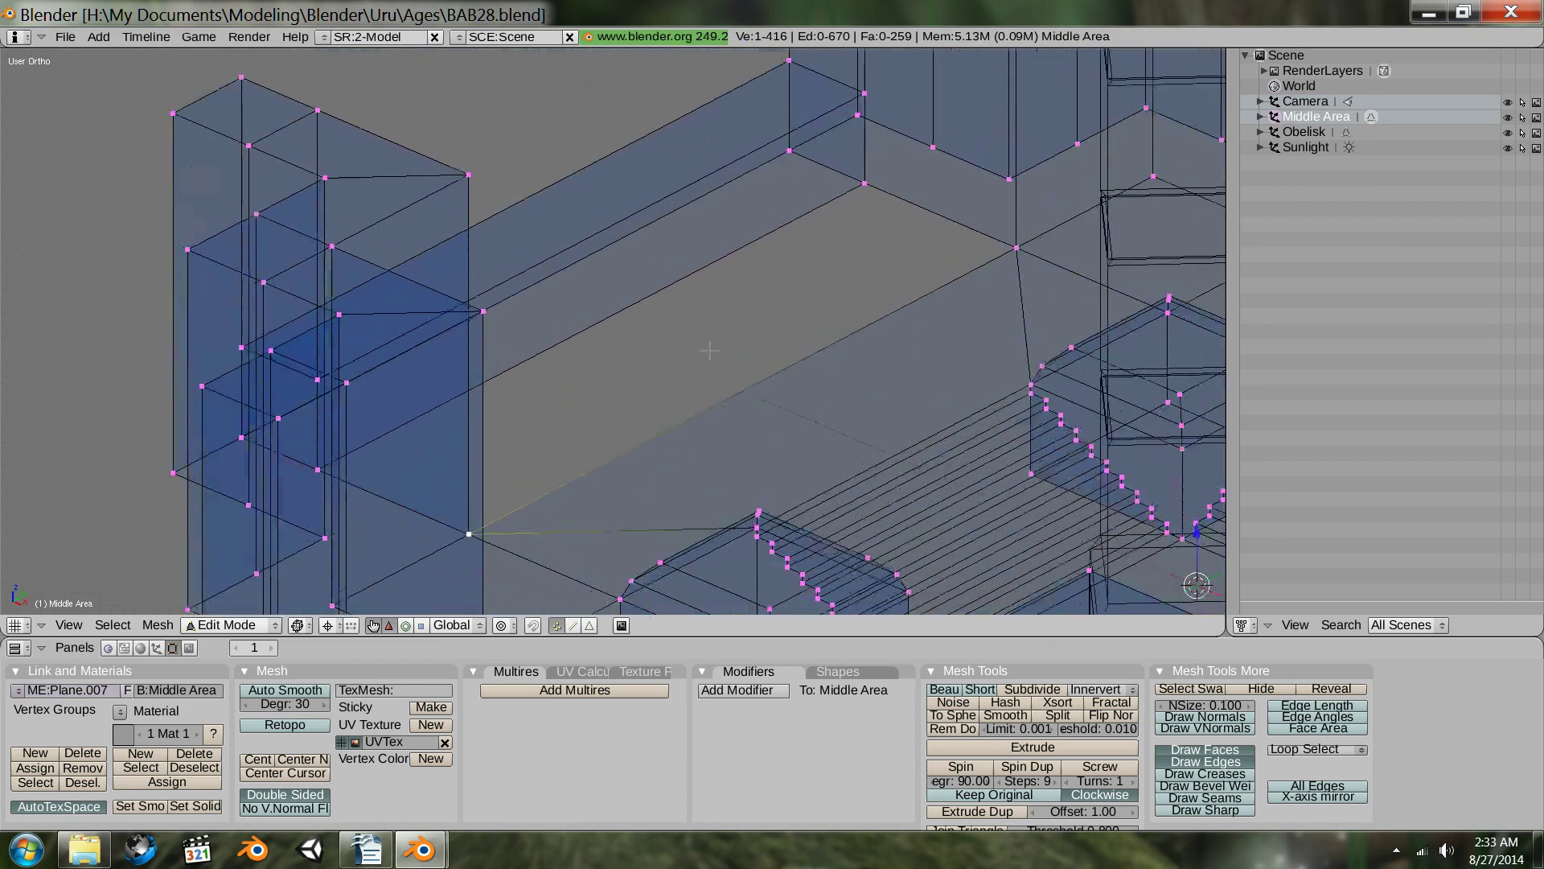
pyautogui.scroll(2, 709, 351)
pyautogui.moveTo(1075, 320); pyautogui.dragTo(842, 396, button='middle')
pyautogui.rightClick(504, 438)
pyautogui.moveTo(933, 319); pyautogui.dragTo(343, 500, button='middle')
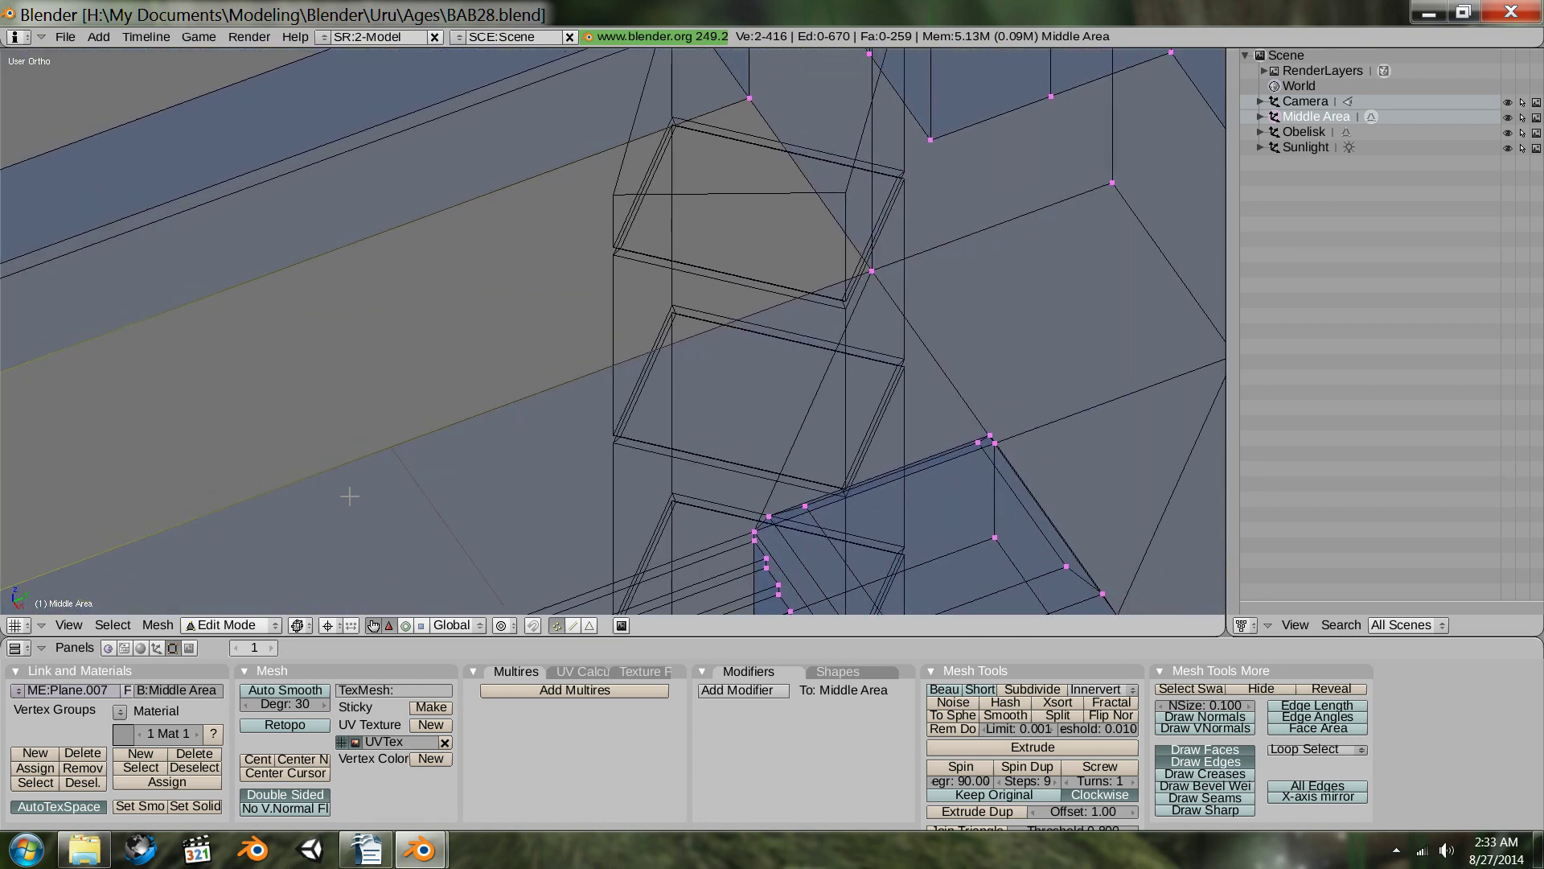
pyautogui.rightClick(872, 268)
pyautogui.keyDown('shift'); pyautogui.rightClick(749, 98); pyautogui.keyUp('shift')
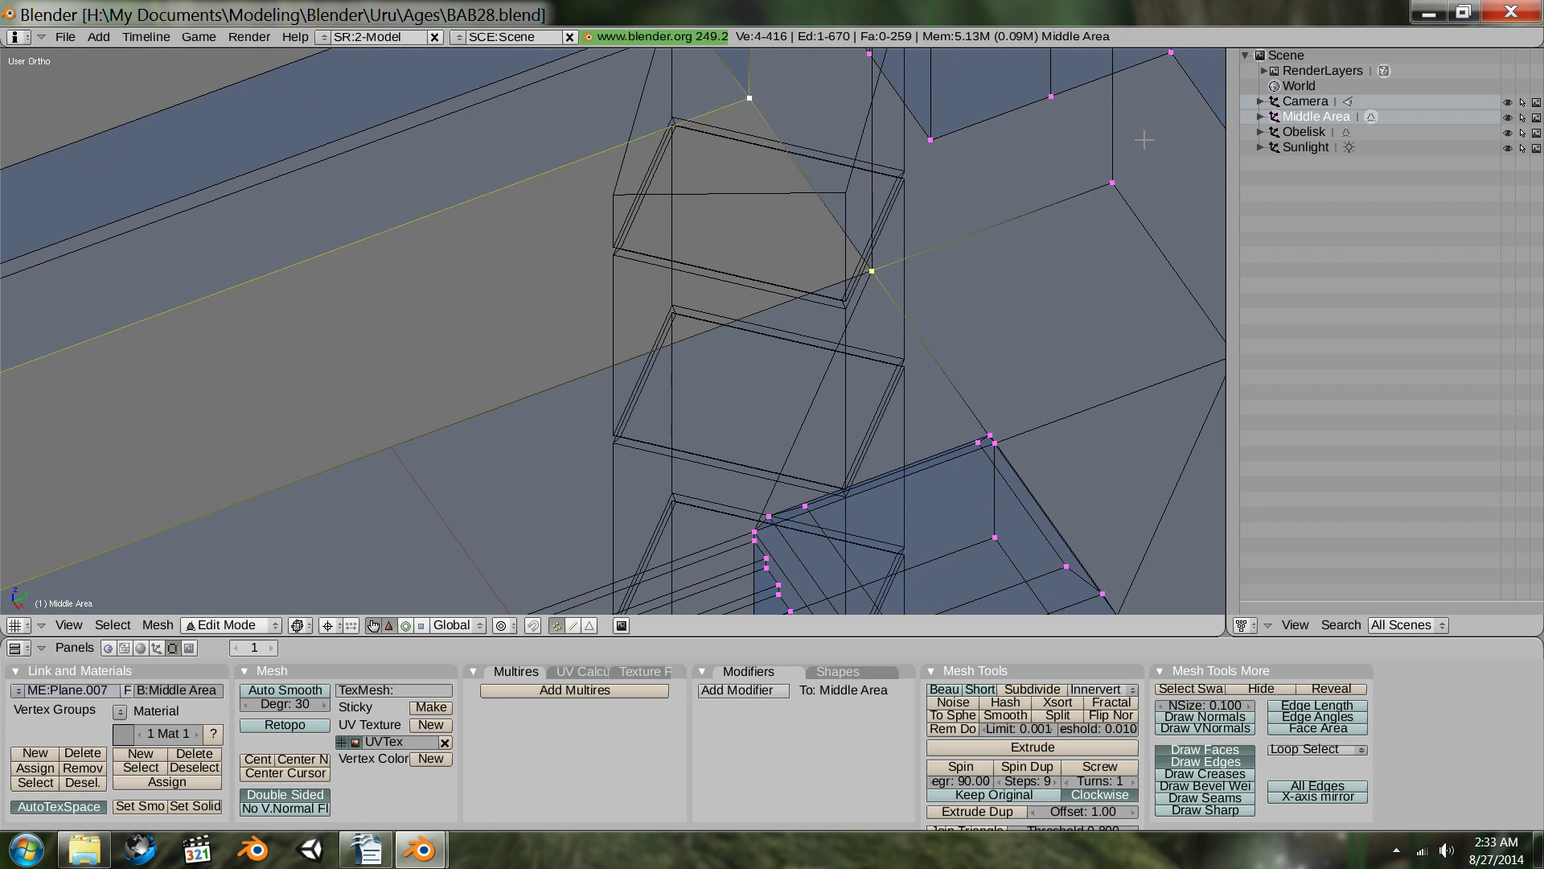
pyautogui.click(1508, 132)
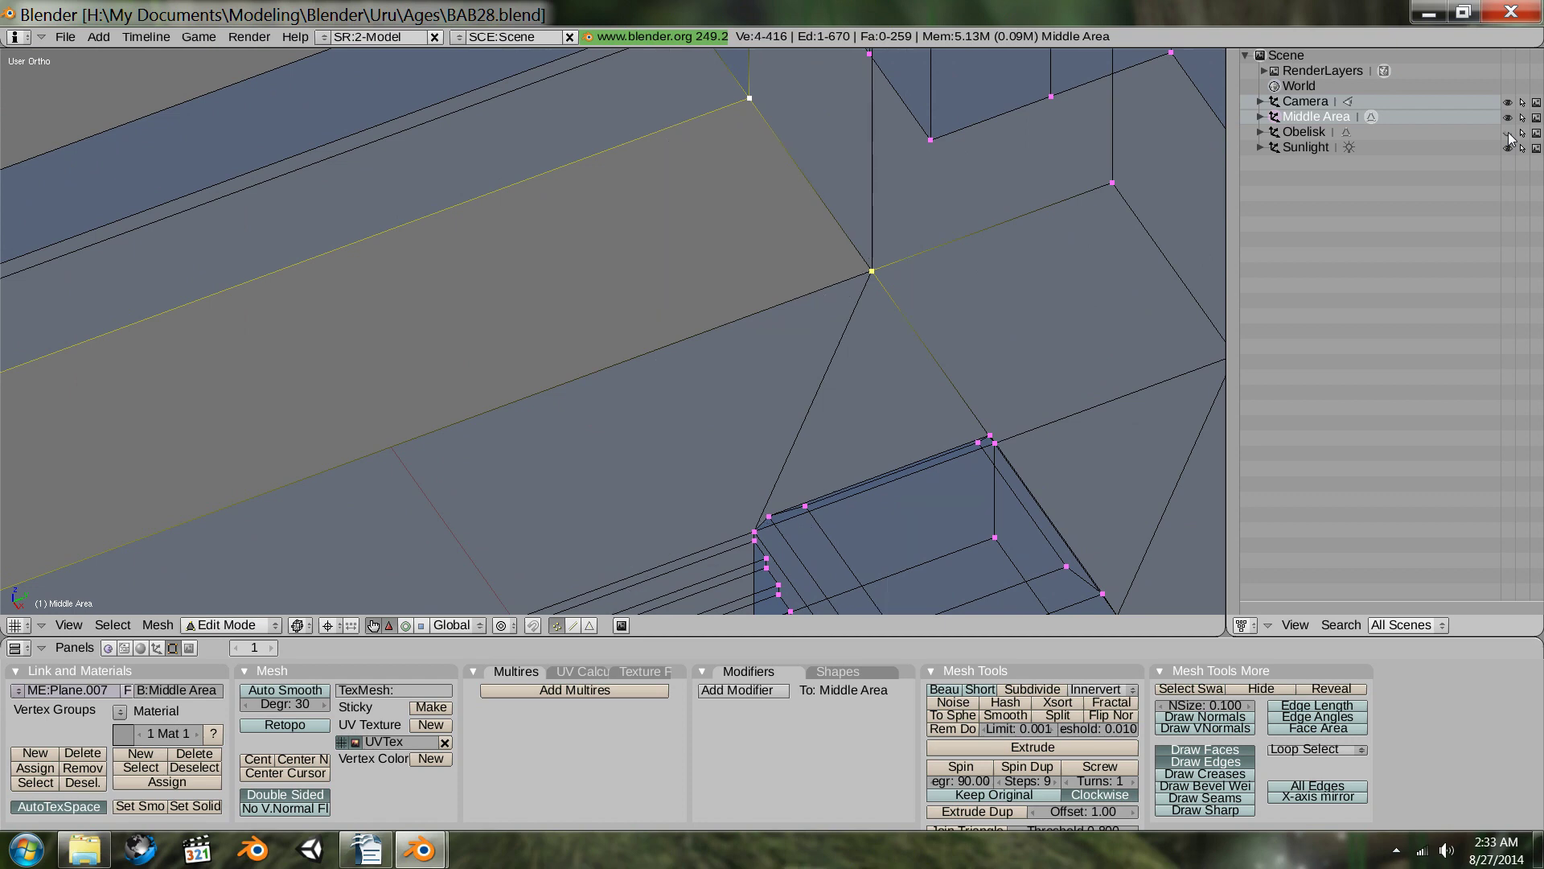
pyautogui.scroll(-3, 741, 304)
pyautogui.moveTo(754, 301); pyautogui.dragTo(531, 272, button='middle')
pyautogui.press('f')
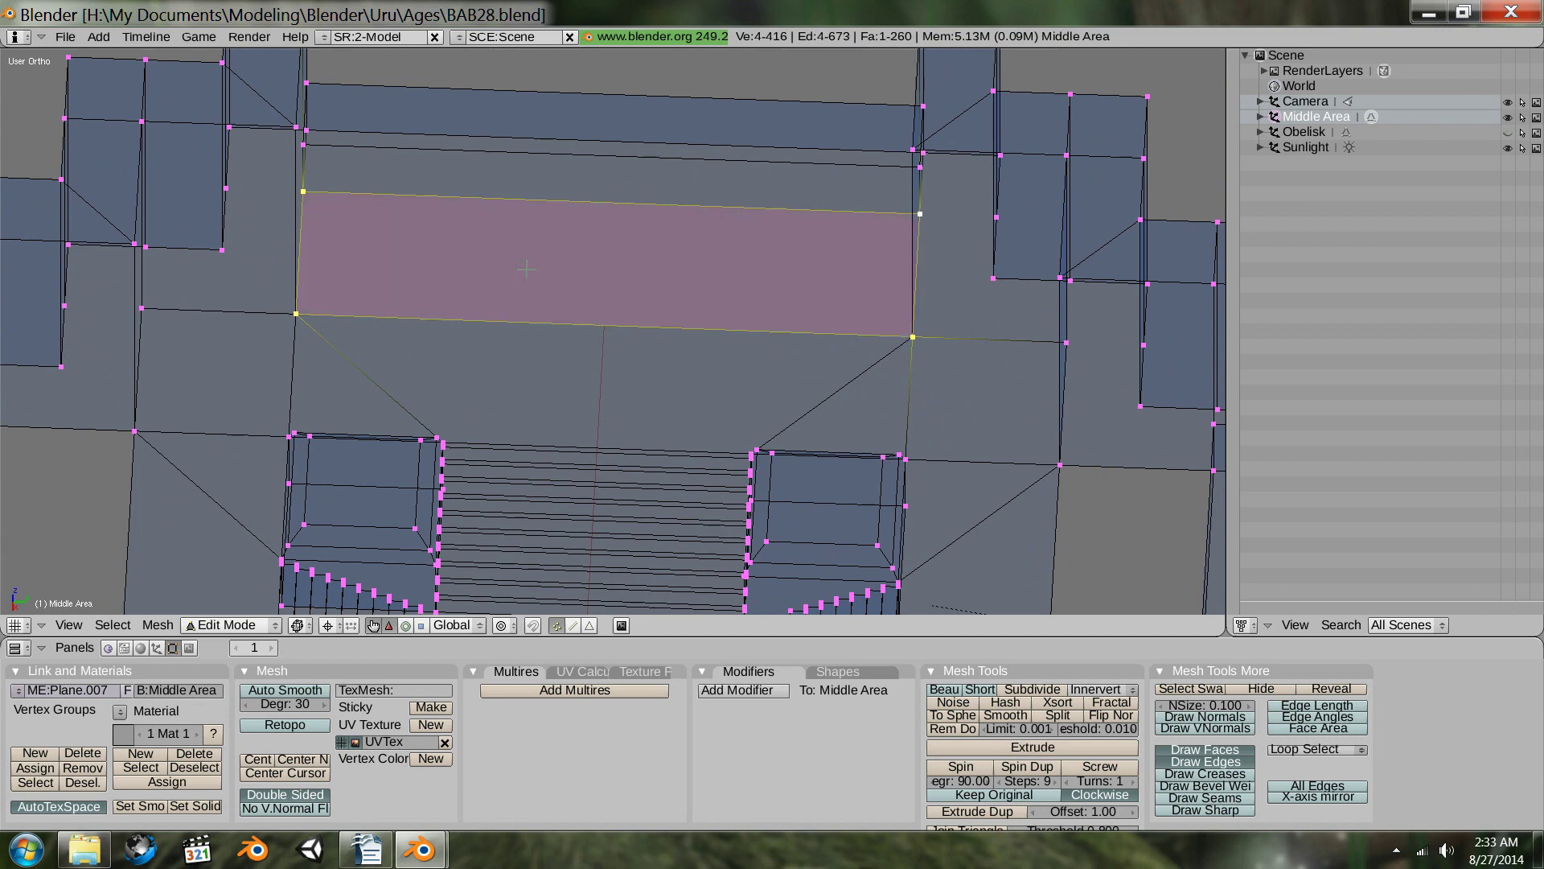
# - In top view, duplicate the new -X gap face and rotate the copy 90° into the +Y gap
pyautogui.press('KP_7')
pyautogui.scroll(-6, 526, 269)
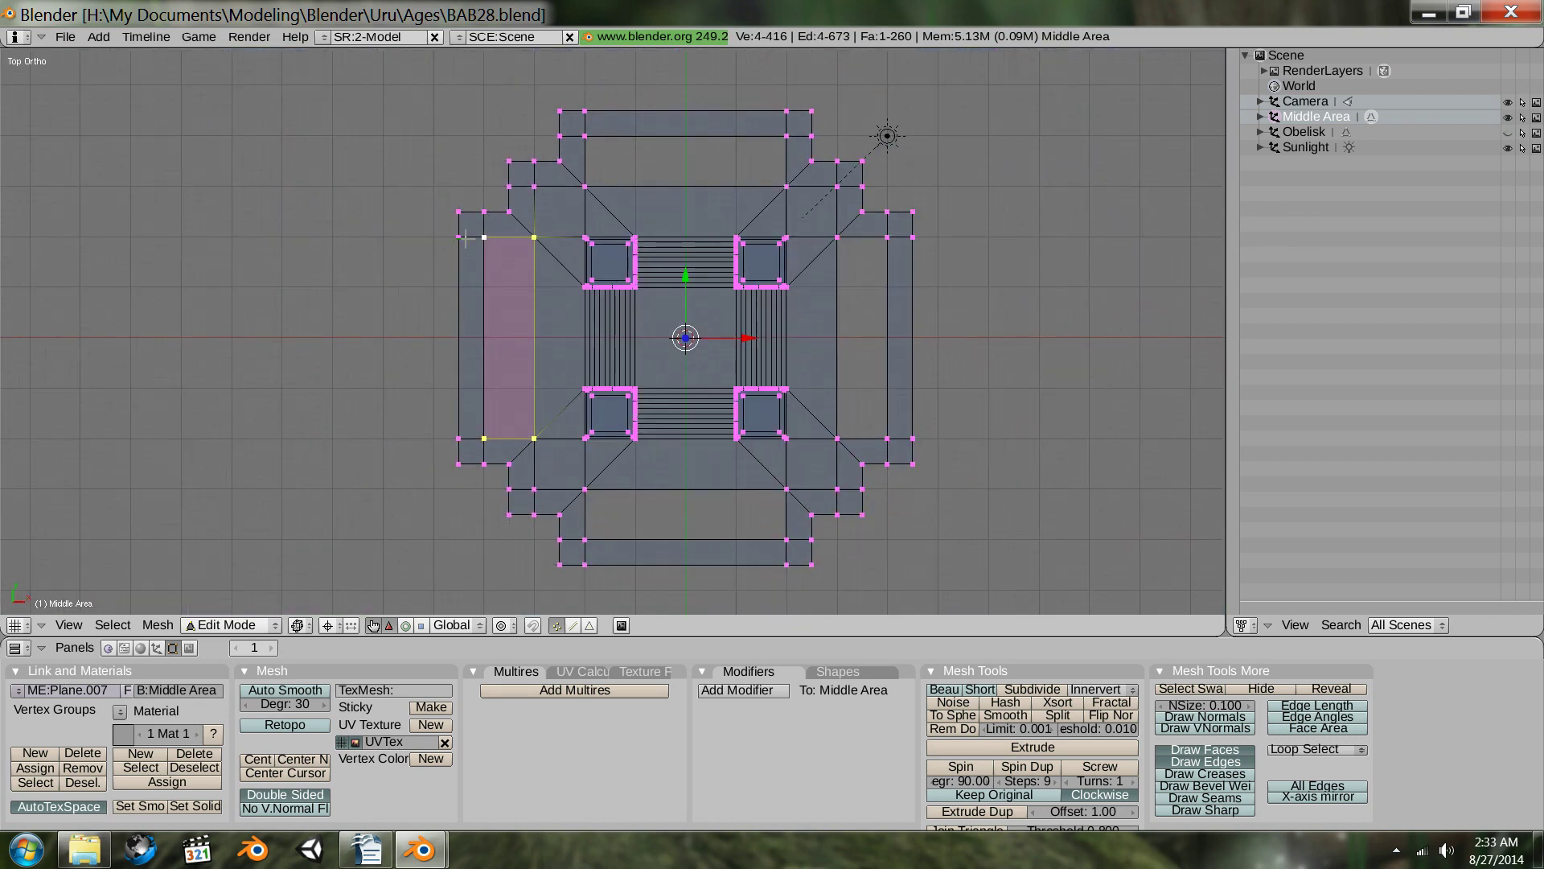
pyautogui.press('g')
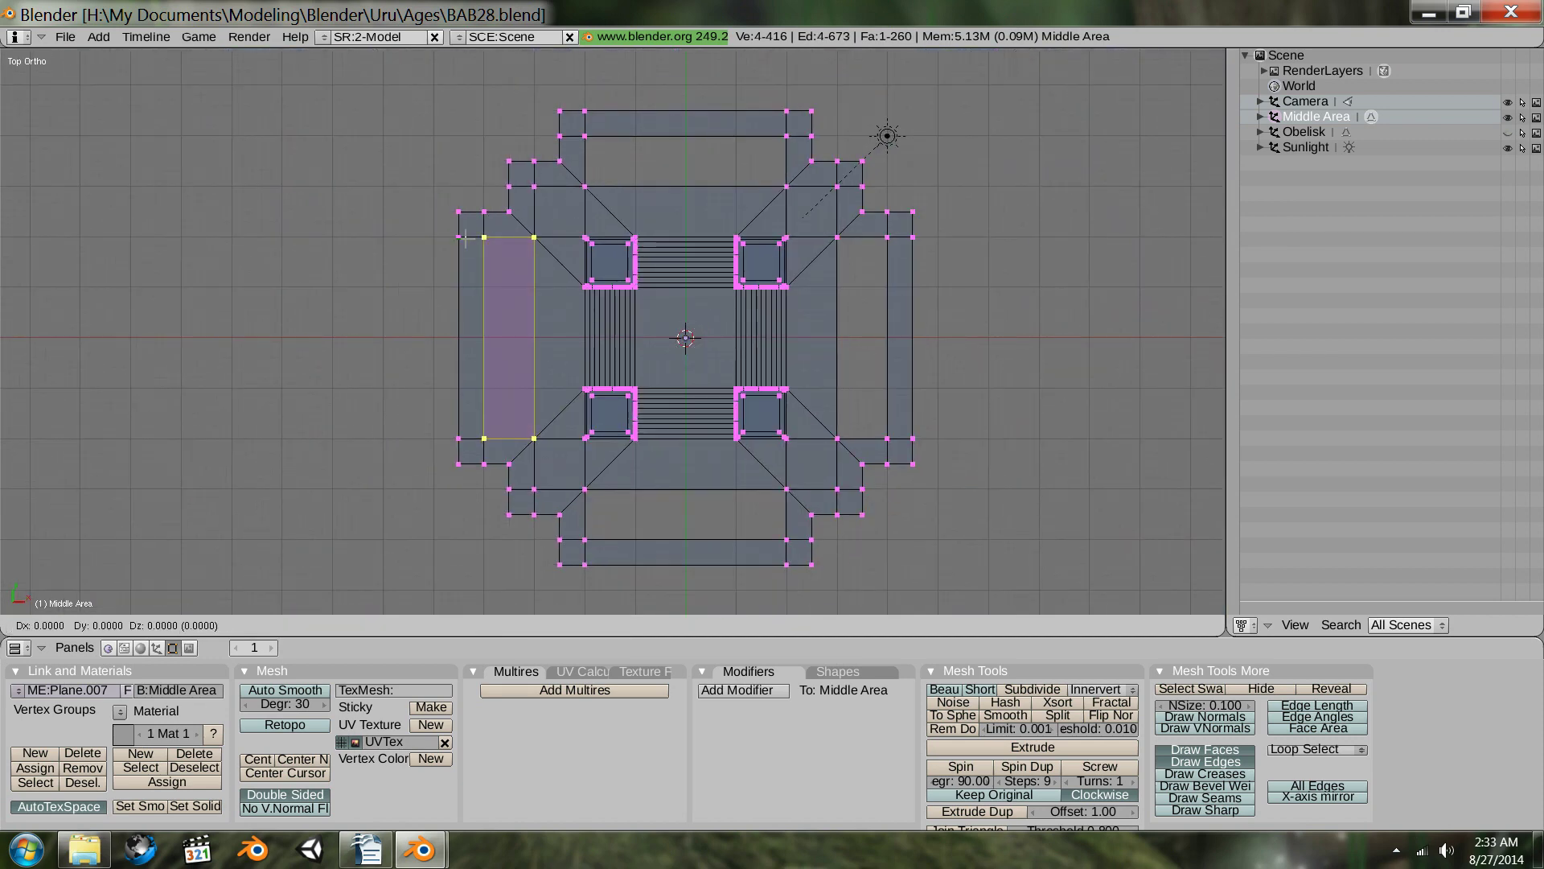
pyautogui.write('r: ')
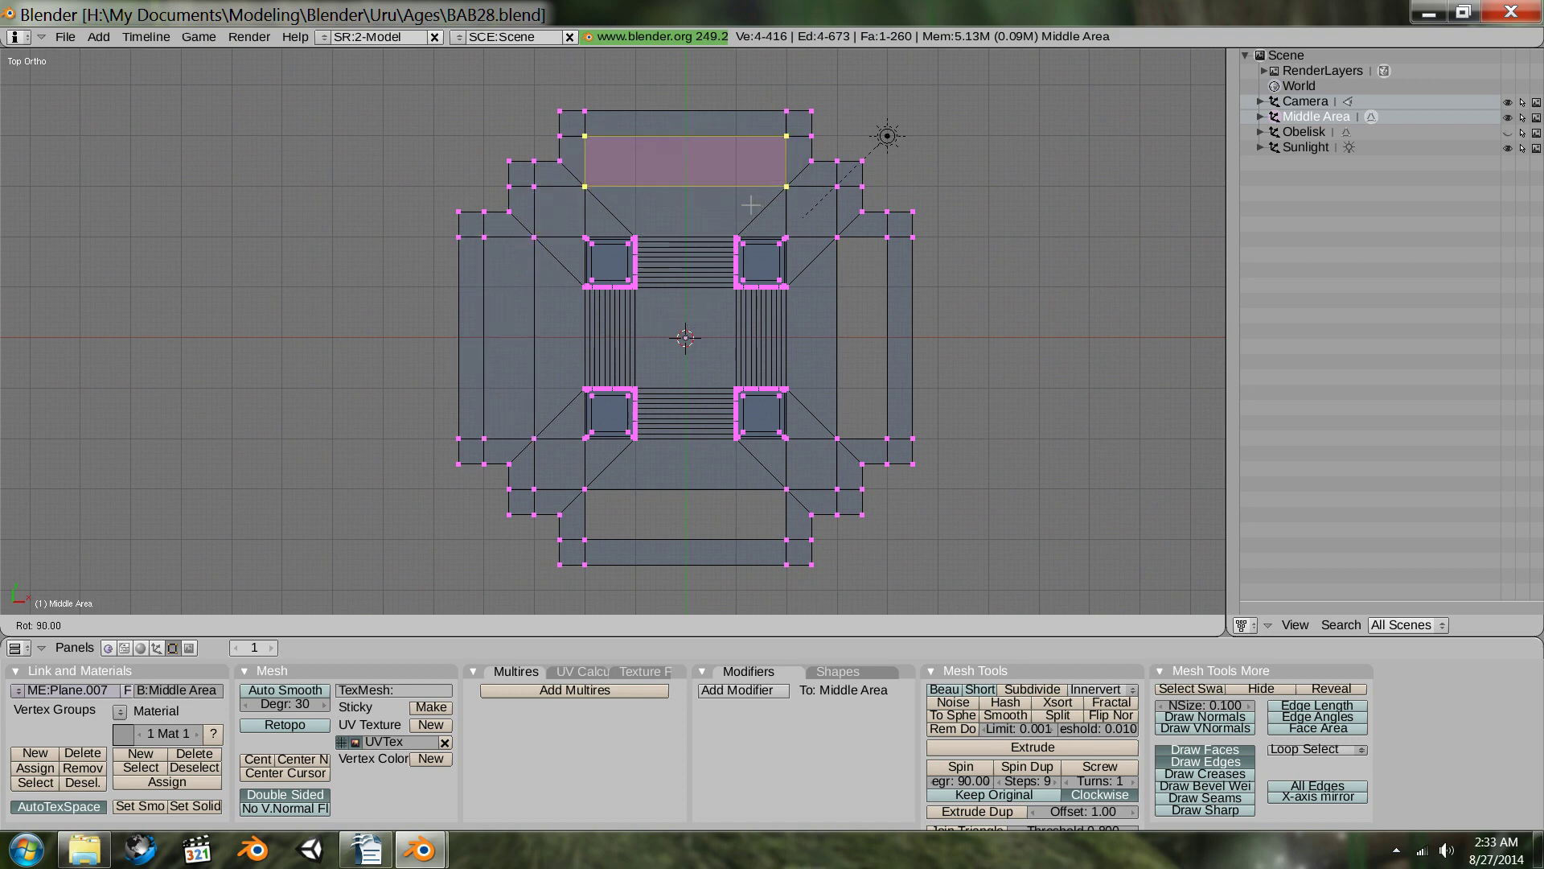
pyautogui.write('90')
pyautogui.press('Return')
# - Duplicate the gap face twice more, rotating each copy 90° to fill the +X gap and the -Y gap
pyautogui.hotkey('shift', 'd')
pyautogui.write('r: 90')
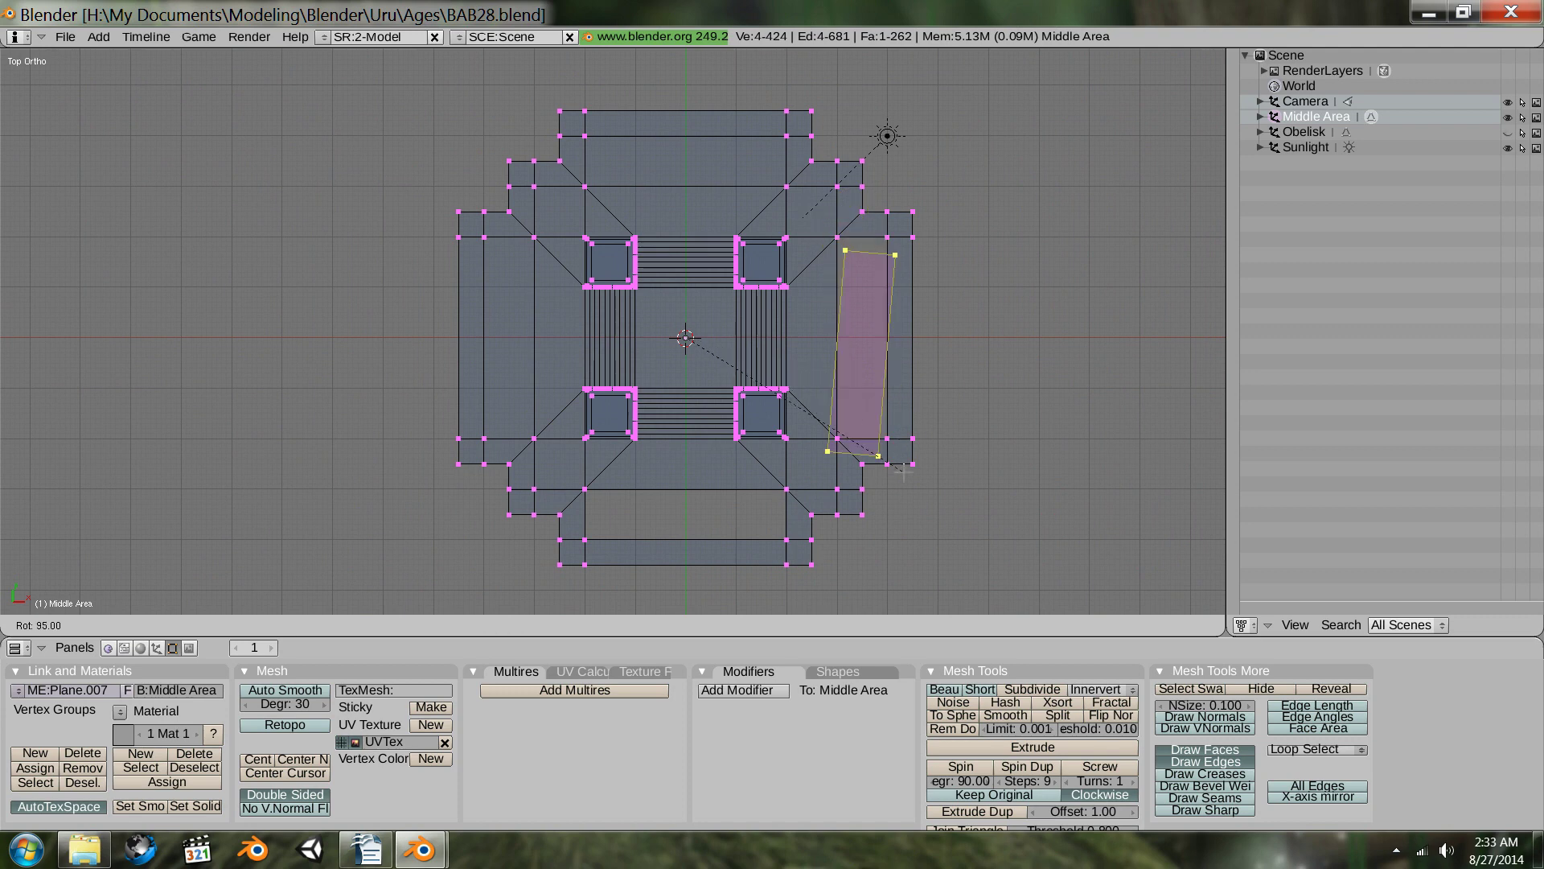
pyautogui.press('Return')
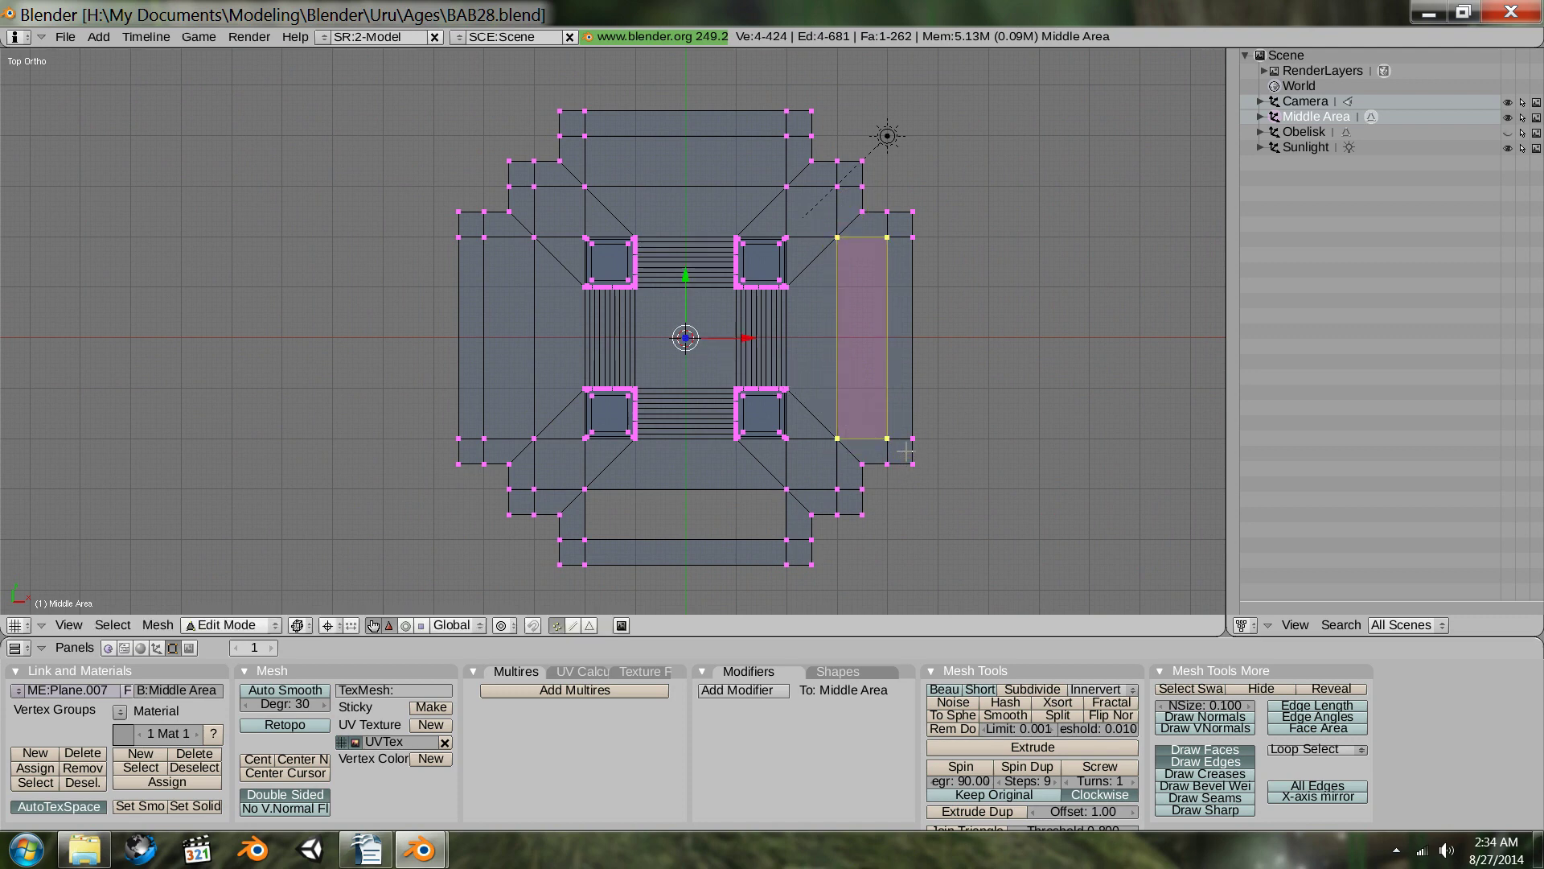
pyautogui.hotkey('shift', 'd')
pyautogui.write('r90')
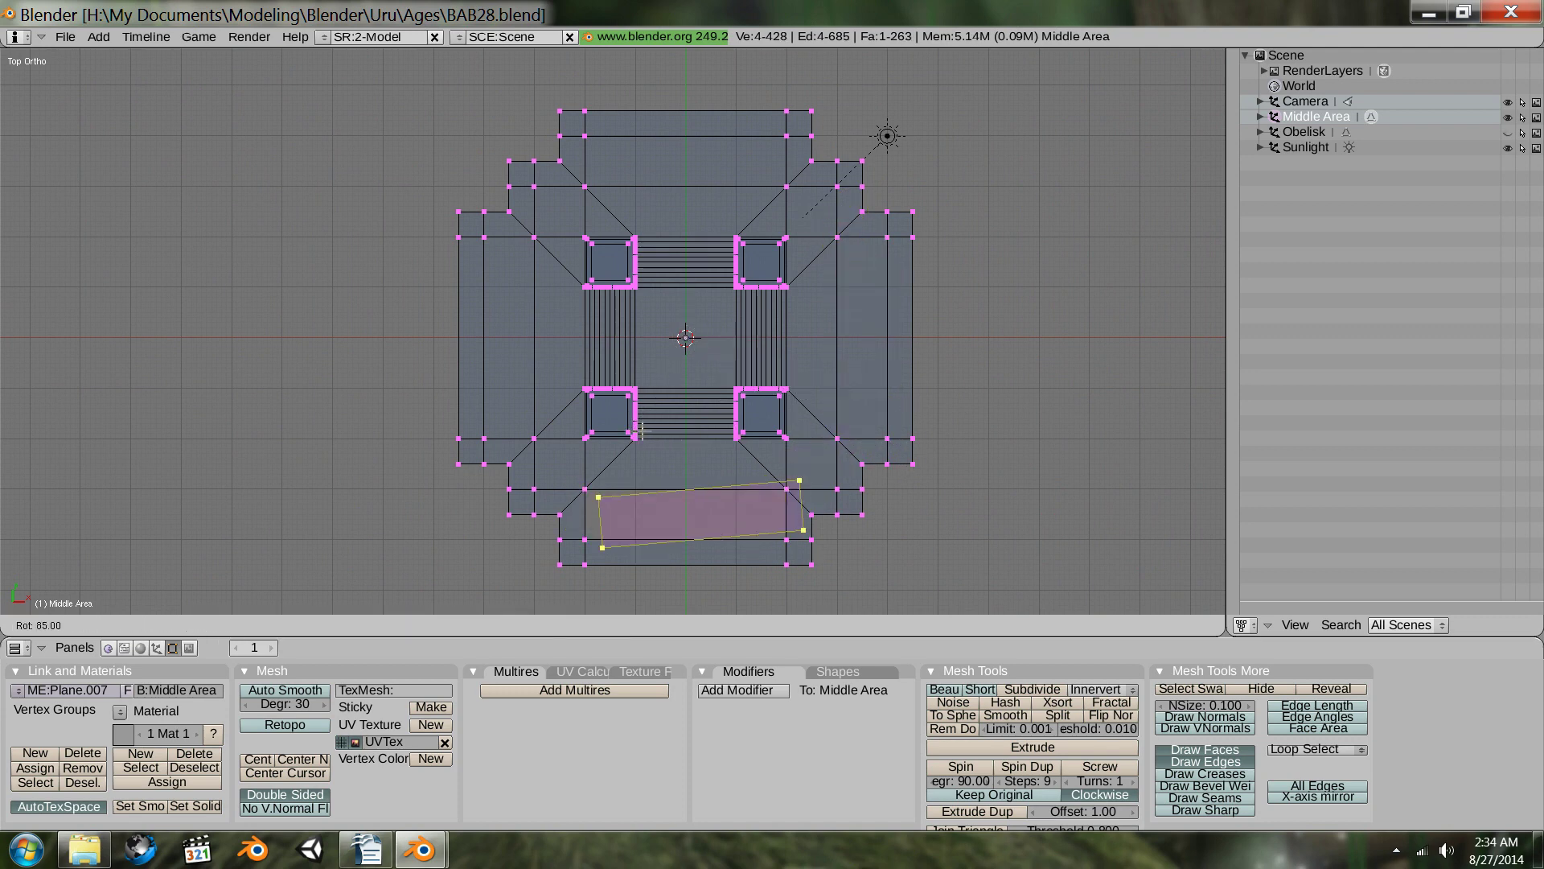
pyautogui.press('Return')
# - Inspect the completed floor from above and check the floor, stair and wall levels in front view
pyautogui.scroll(2, 760, 378)
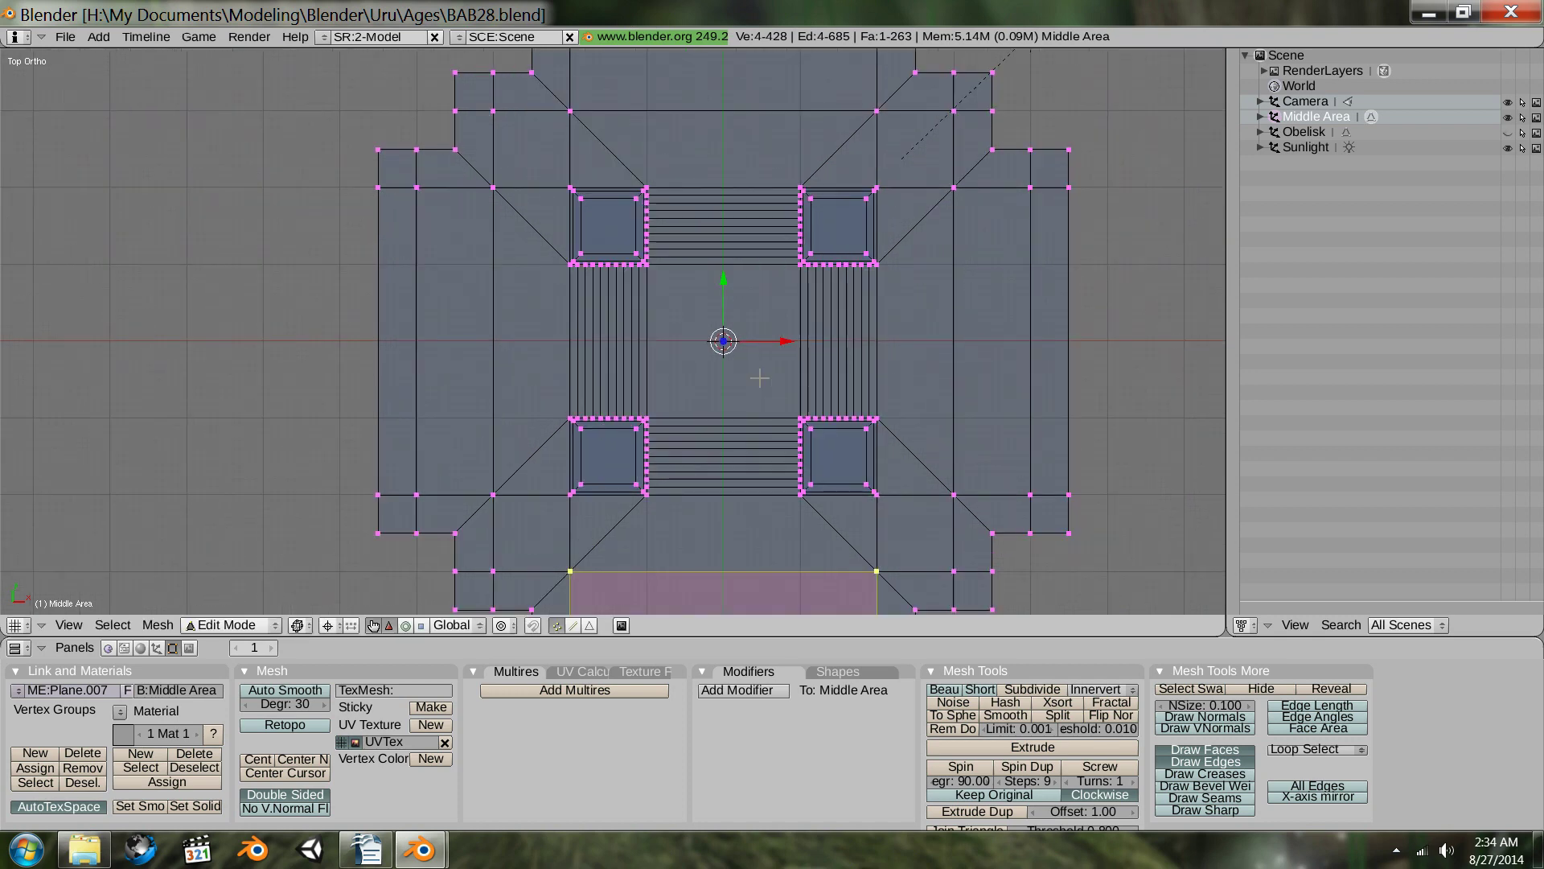
pyautogui.scroll(-3, 759, 378)
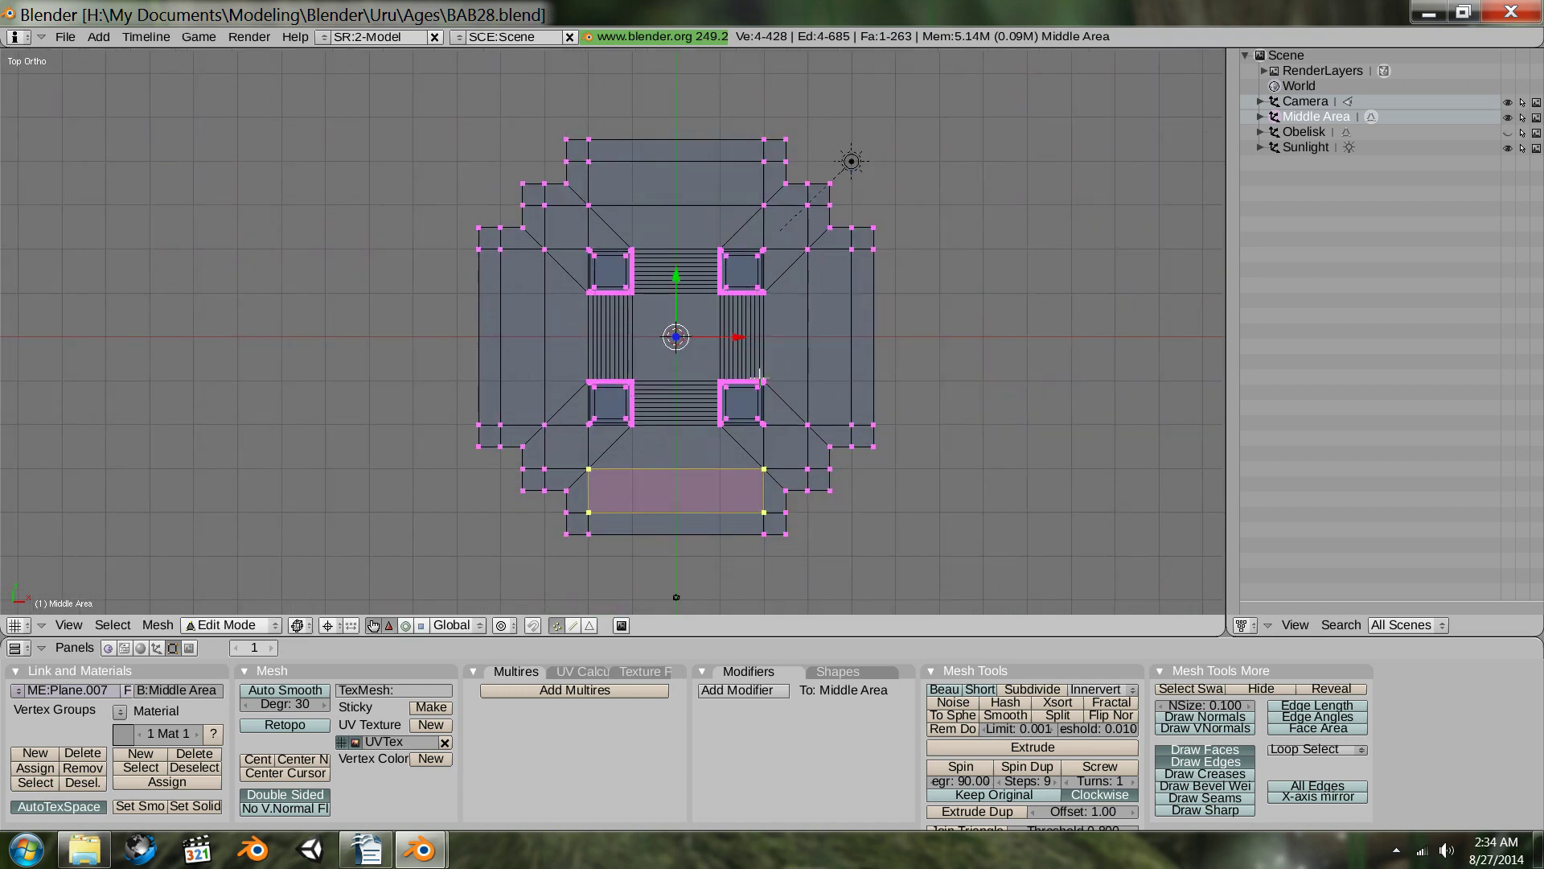
pyautogui.press('KP_1')
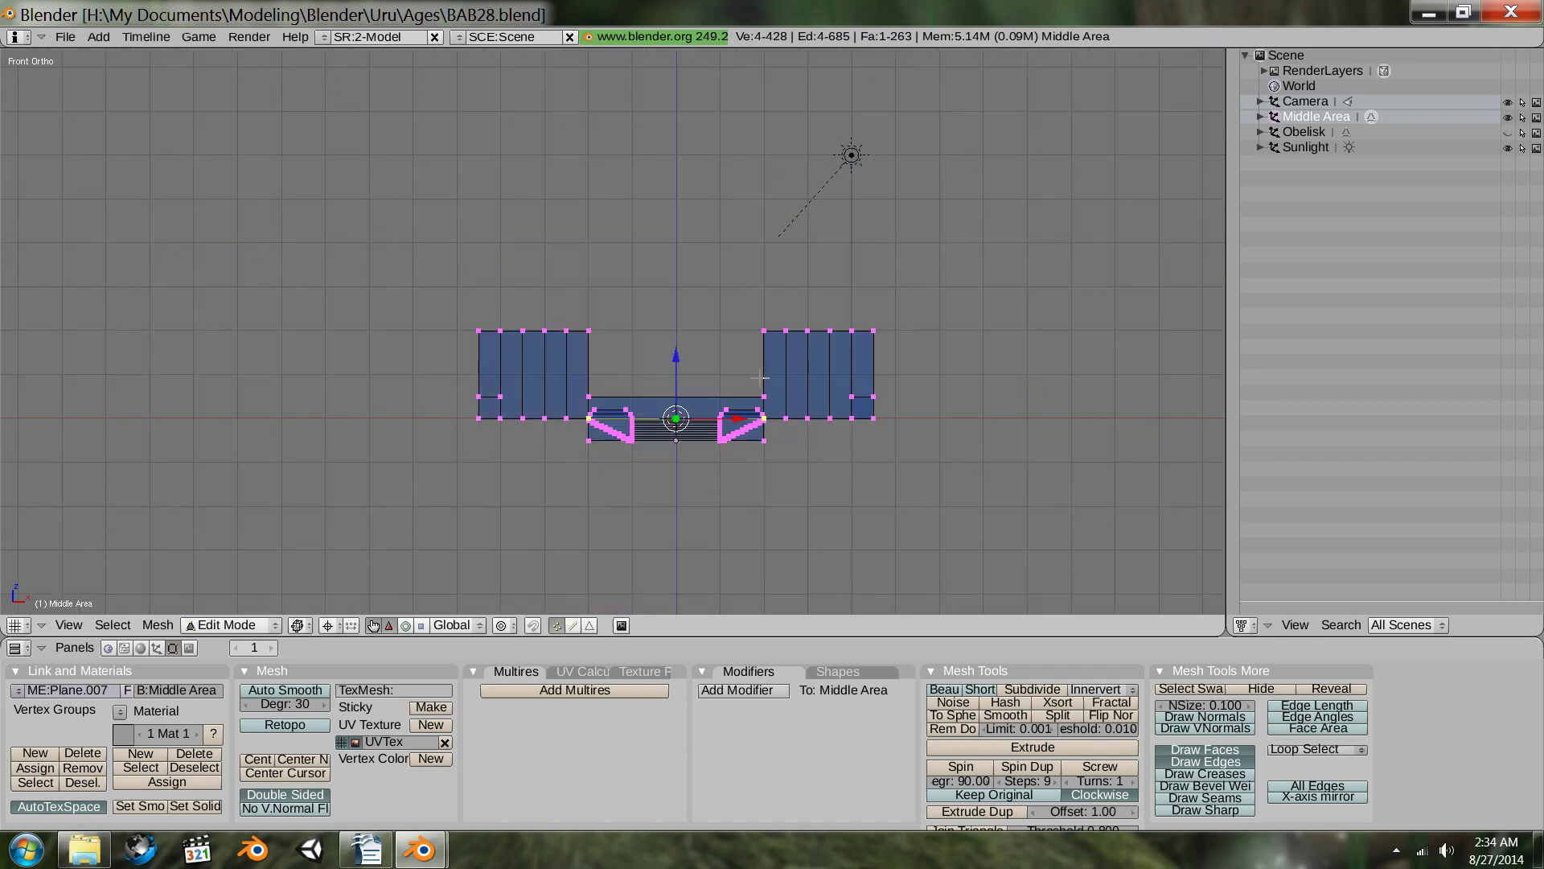
pyautogui.scroll(8, 780, 508)
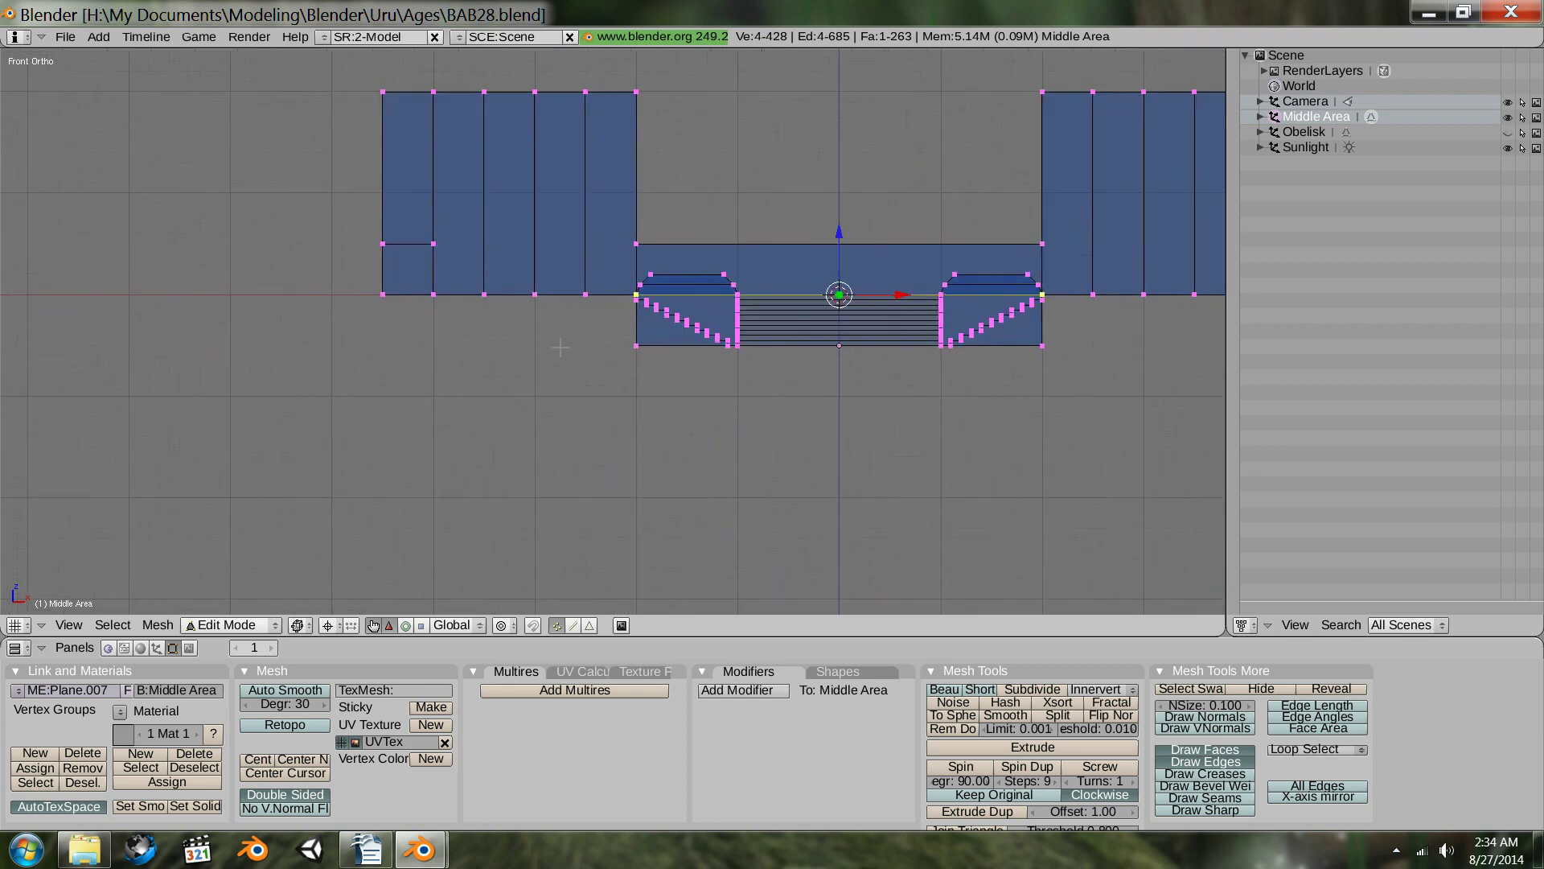
pyautogui.keyDown('shift'); pyautogui.moveTo(783, 339); pyautogui.dragTo(360, 439, button='middle'); pyautogui.keyUp('shift')
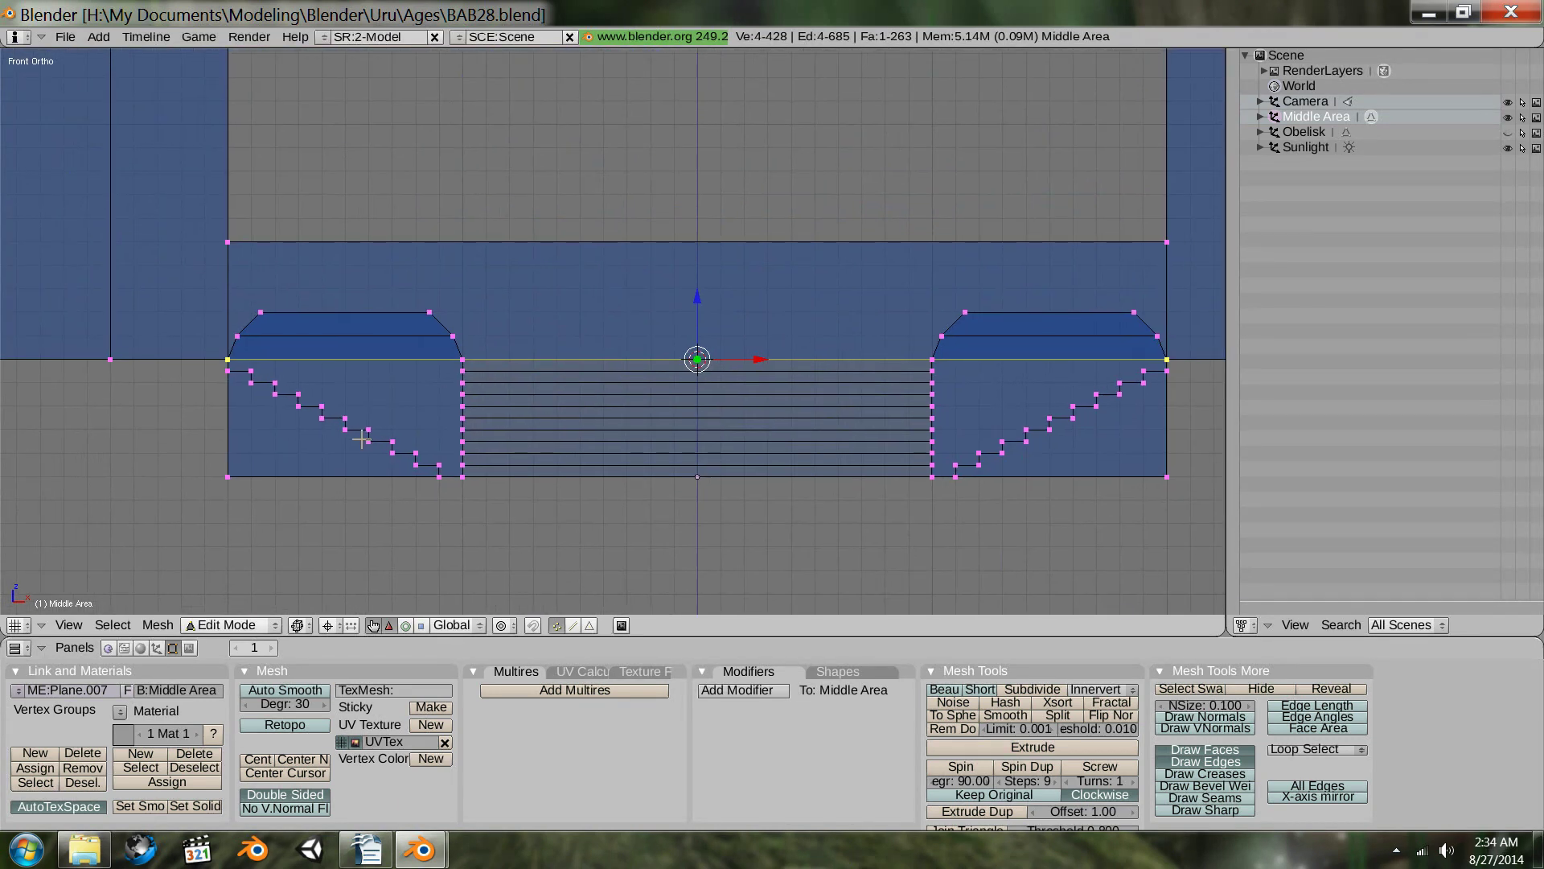
pyautogui.keyDown('shift'); pyautogui.moveTo(870, 452); pyautogui.dragTo(564, 456, button='middle'); pyautogui.keyUp('shift')
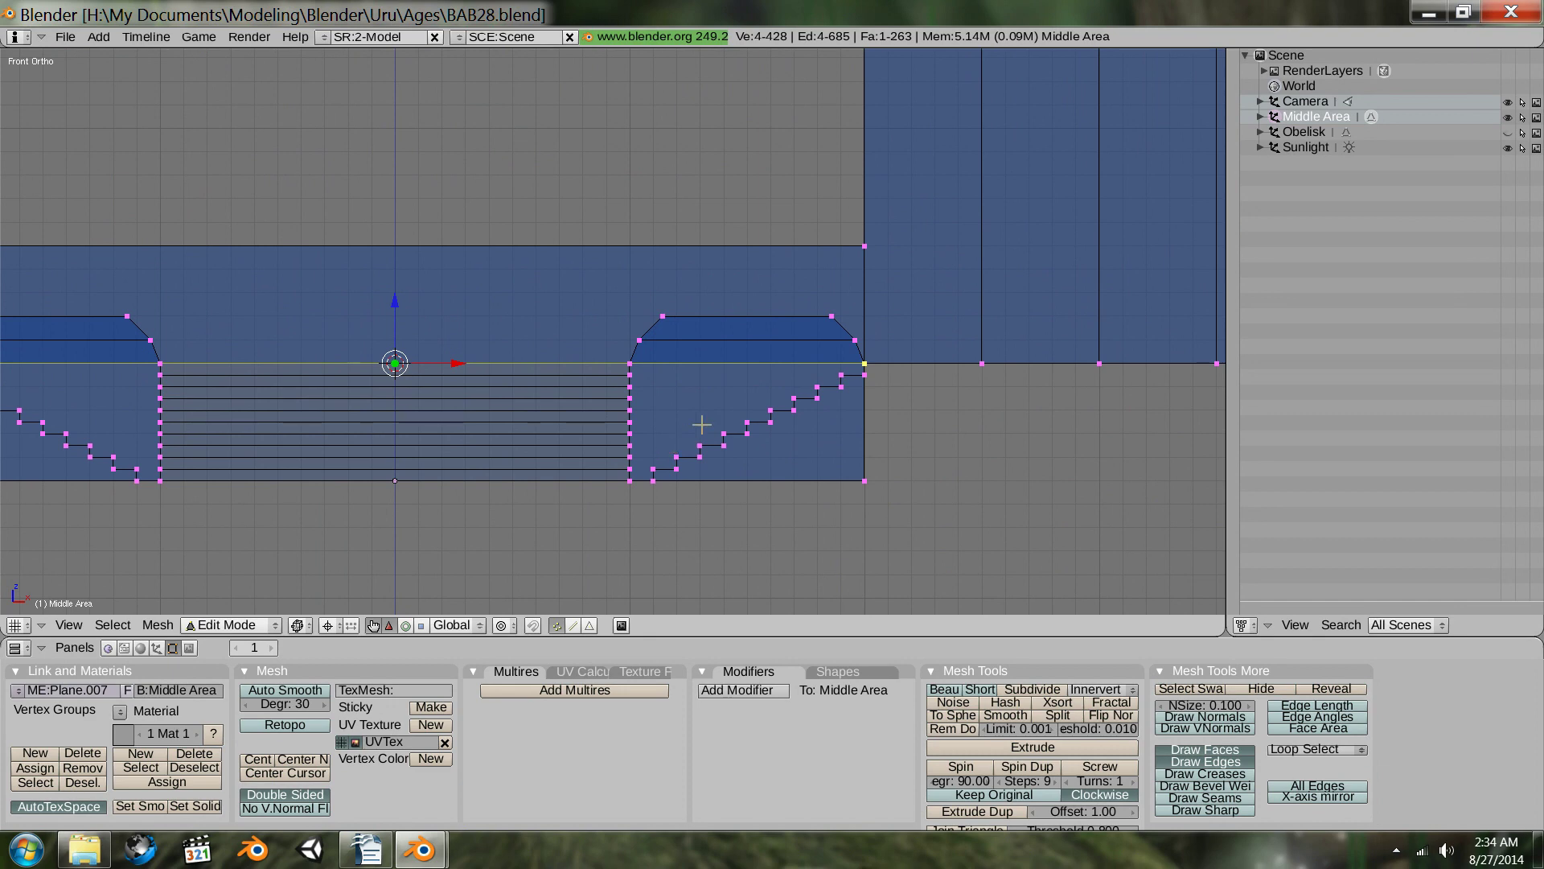
pyautogui.moveTo(740, 352); pyautogui.dragTo(693, 347, button='middle')
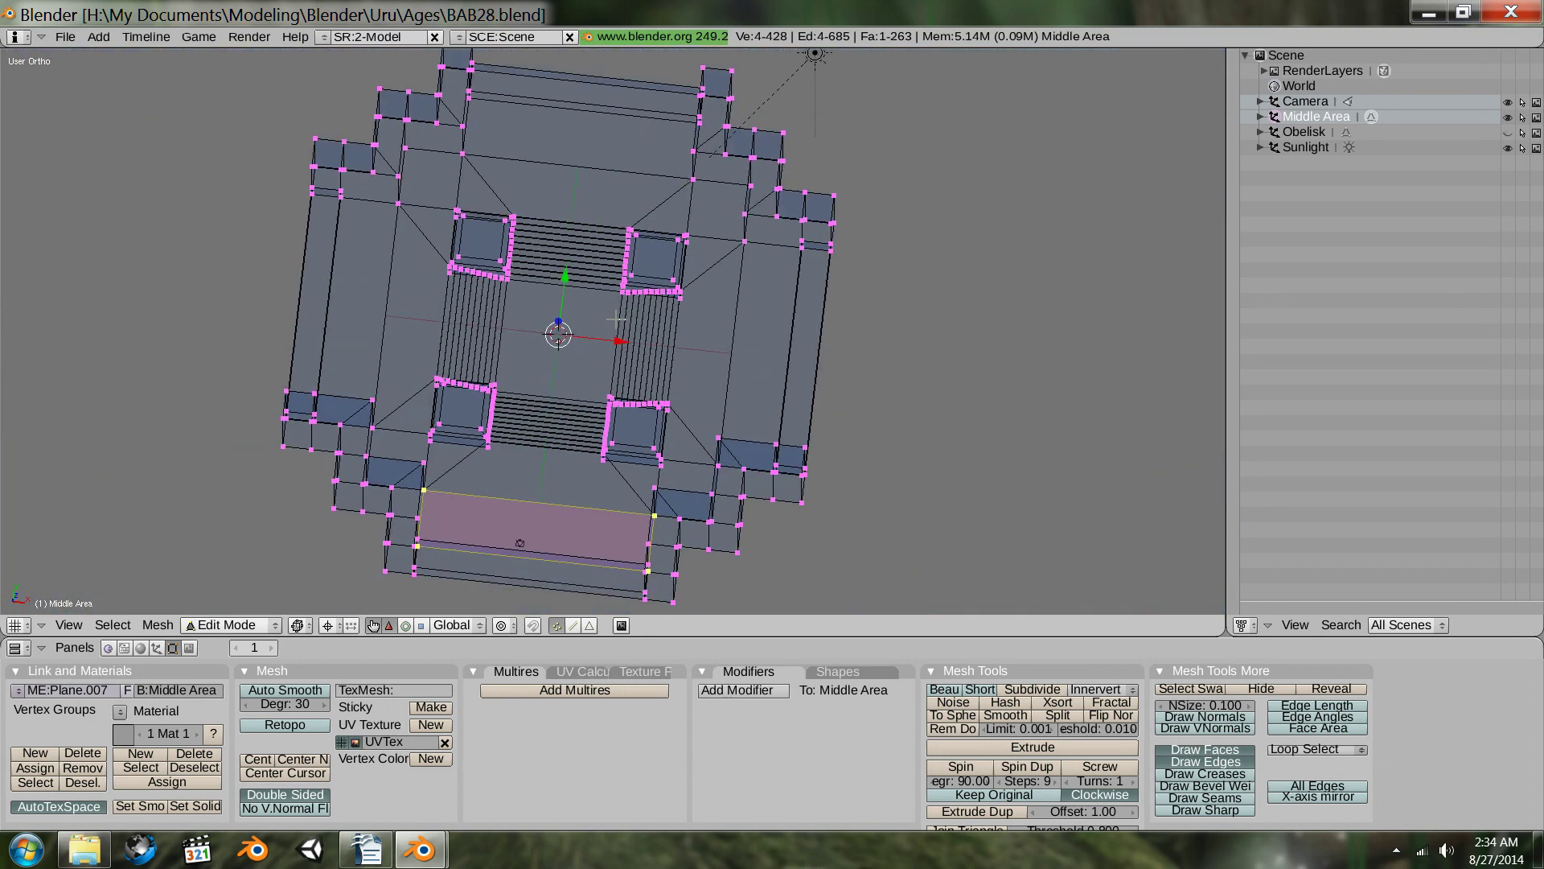
# - Remove the doubled vertices from the entire Middle Area mesh, clear the selection and return to Object Mode
pyautogui.press('a')
pyautogui.press('a')
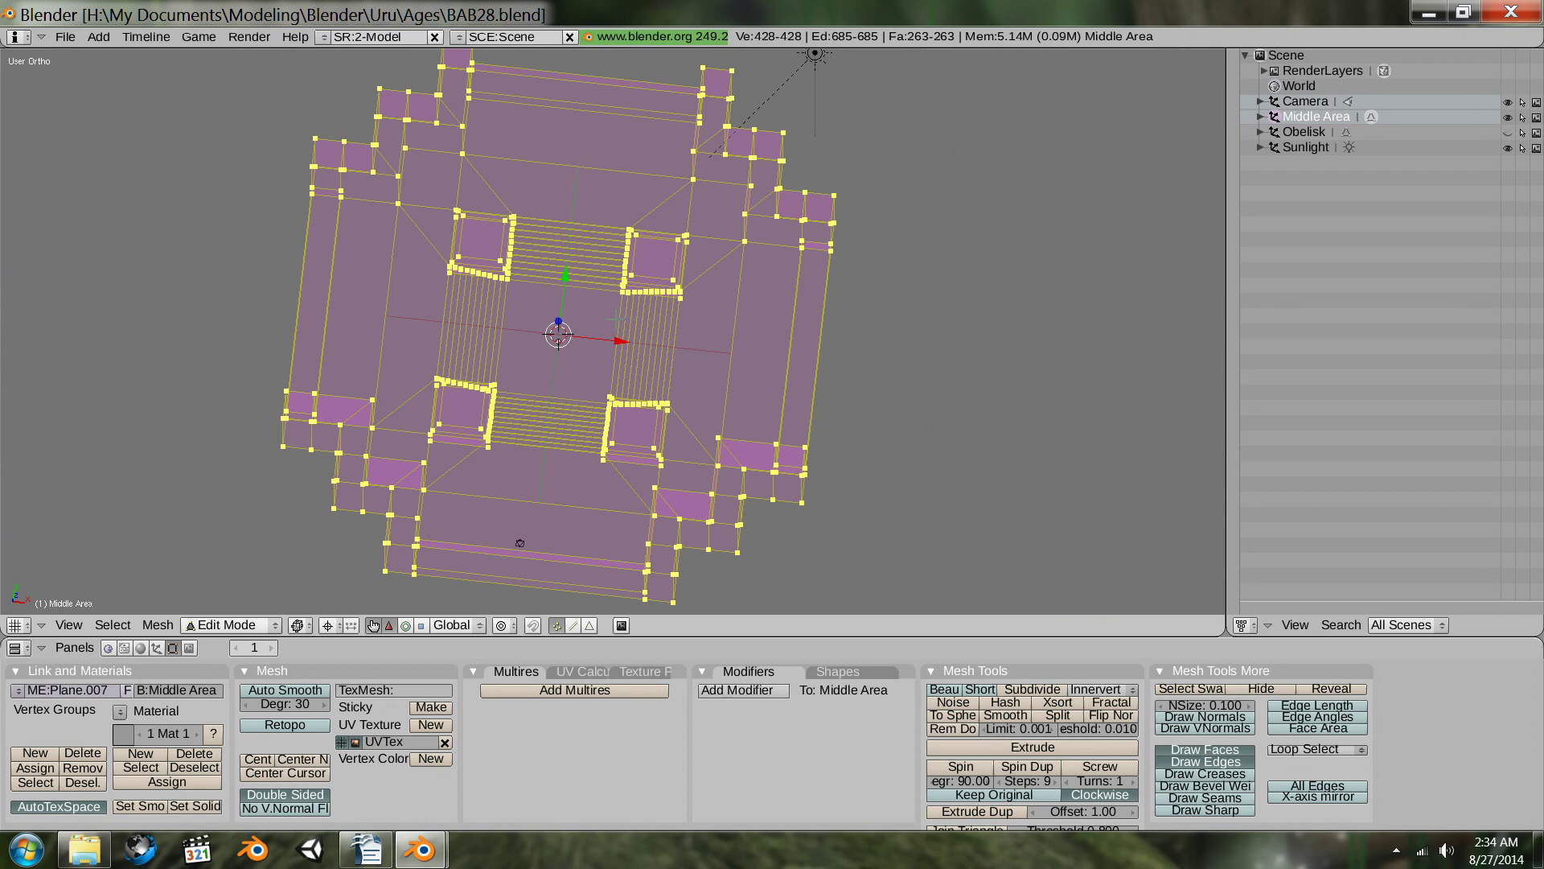
pyautogui.press('w')
pyautogui.click(617, 319)
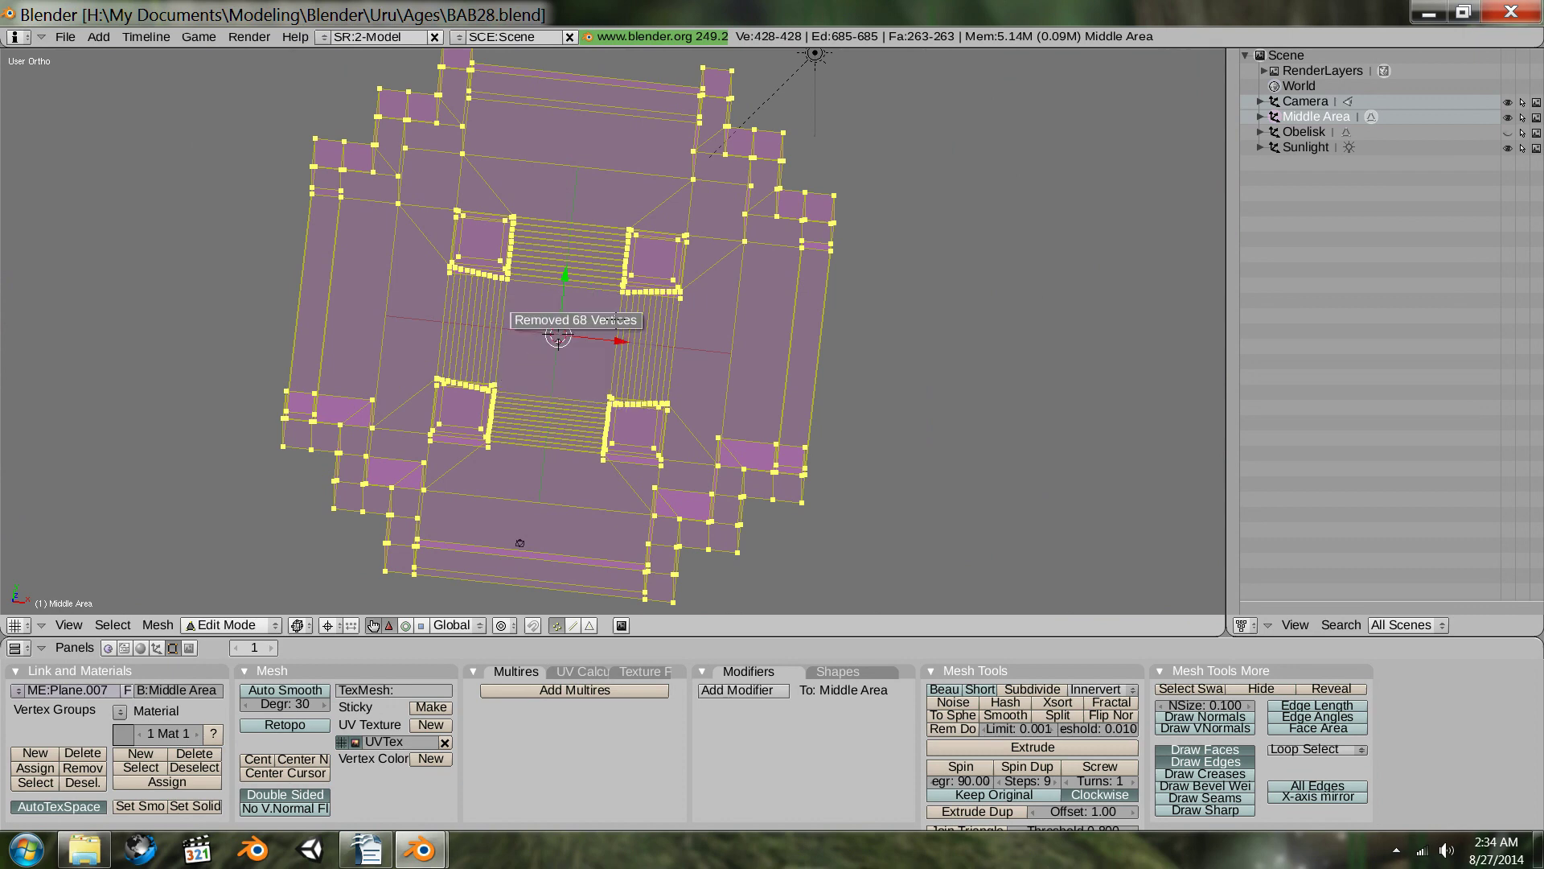
pyautogui.moveTo(655, 323); pyautogui.dragTo(672, 291, button='middle')
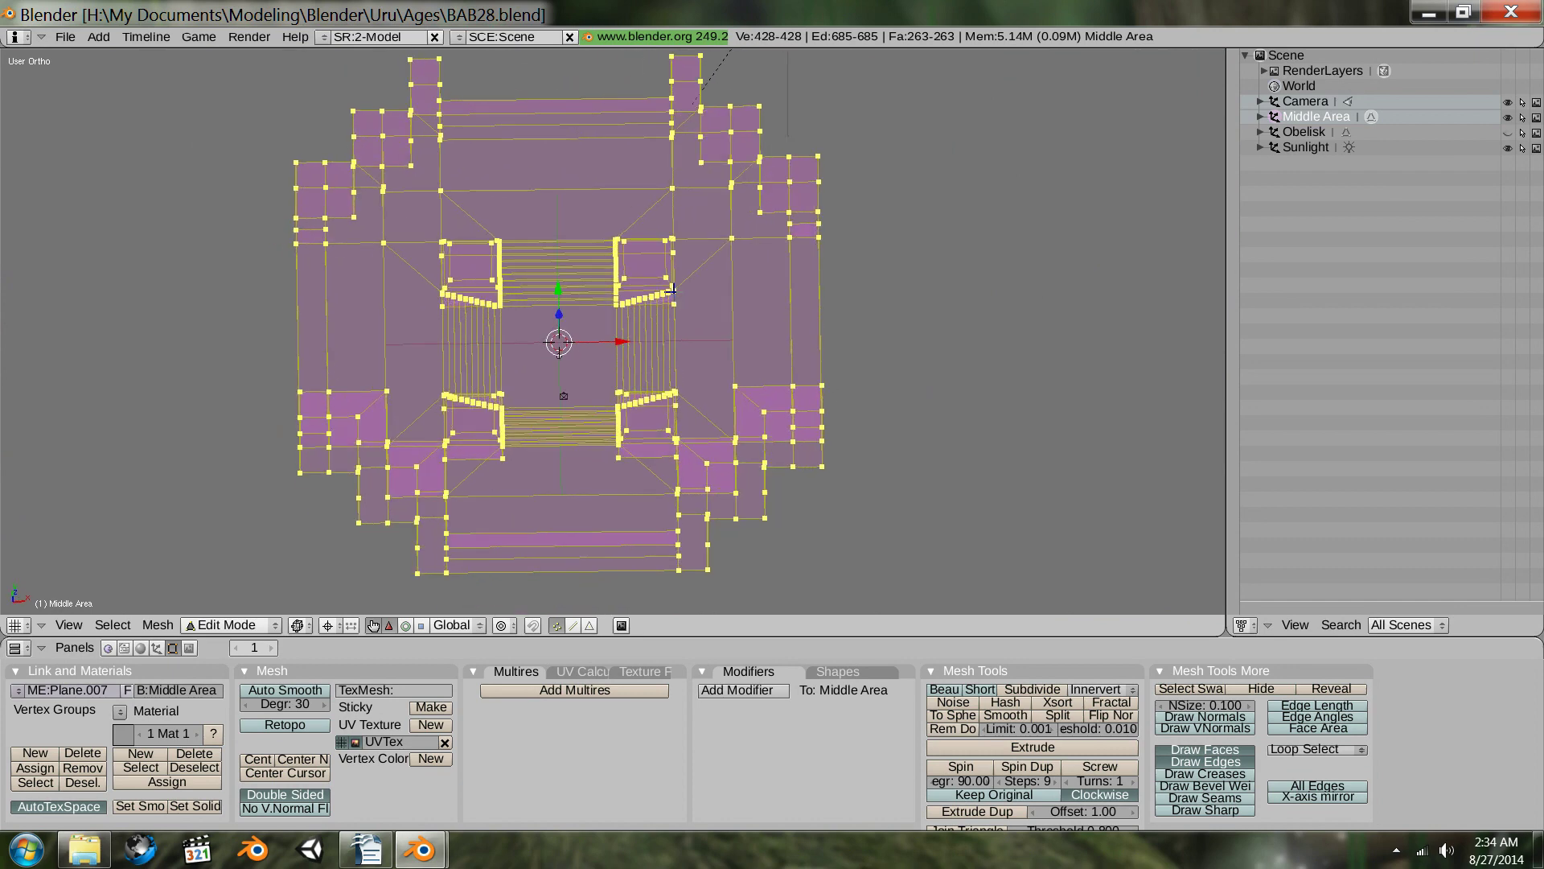
pyautogui.press('a')
pyautogui.press('Tab')
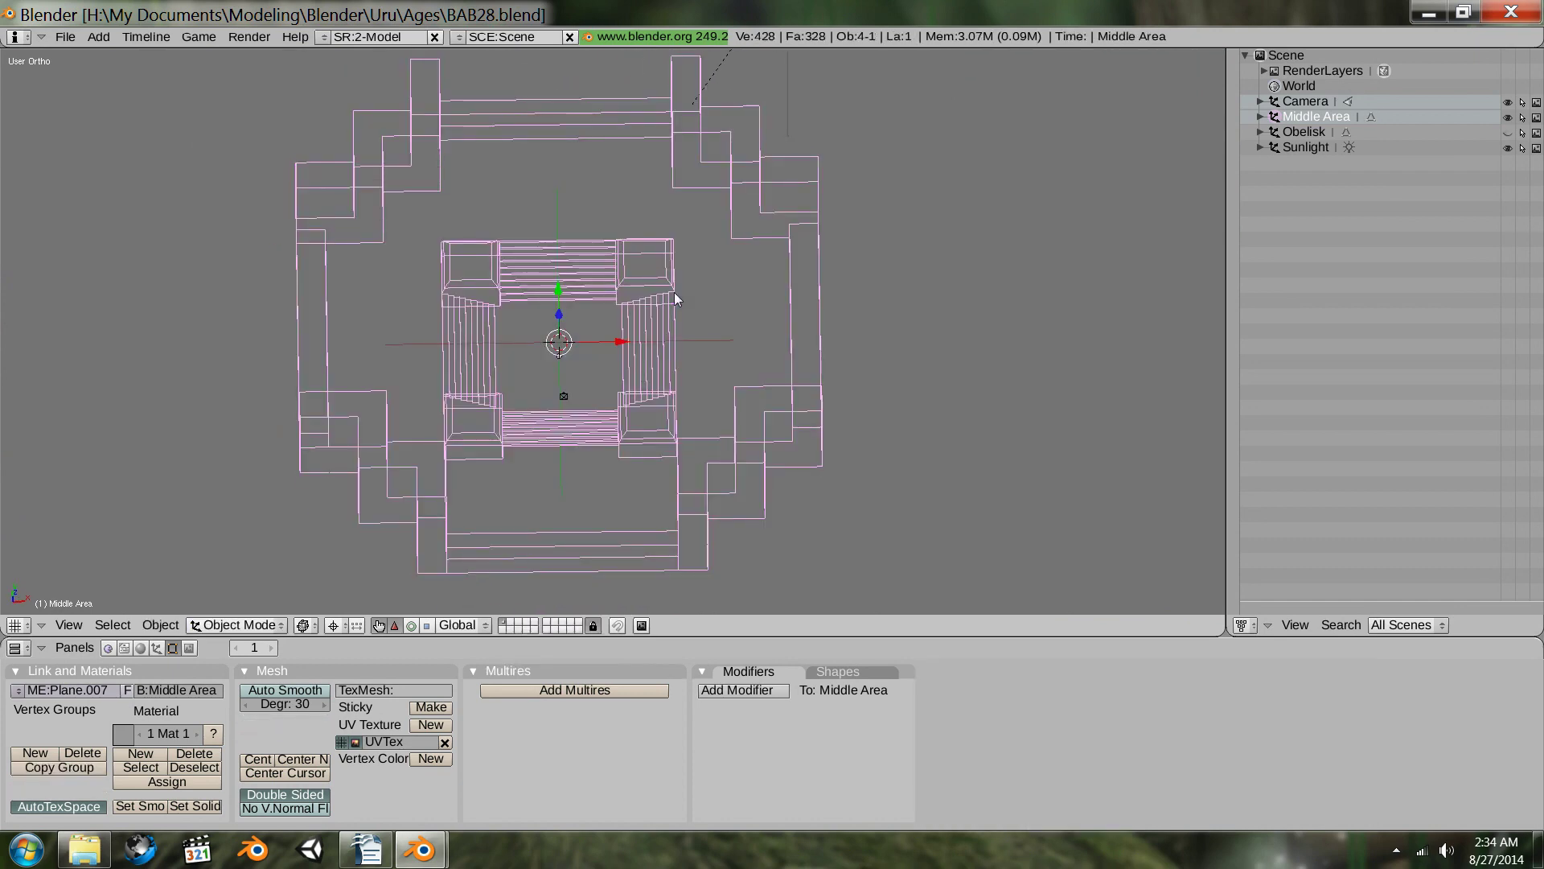
# - Show the Middle Area in solid shading and inspect its floor, stairs and planters from above
pyautogui.press('z')
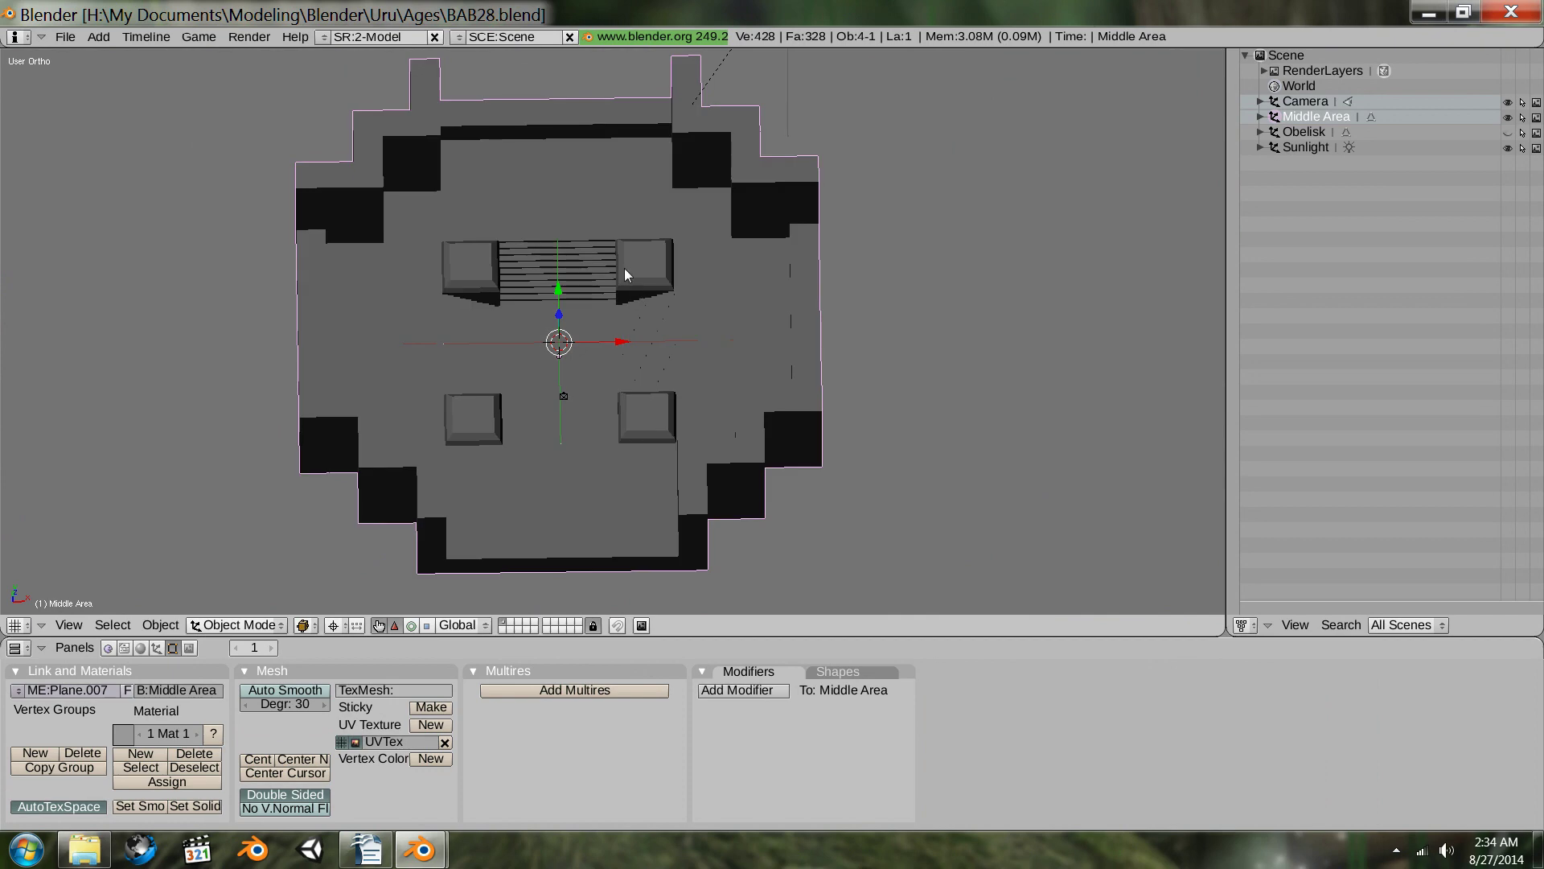
pyautogui.scroll(5, 624, 268)
pyautogui.moveTo(620, 279)
pyautogui.mouseDown(button='middle')
pyautogui.moveTo(644, 248)
pyautogui.moveTo(595, 176)
pyautogui.moveTo(587, 212)
pyautogui.moveTo(605, 246)
pyautogui.moveTo(483, 279)
pyautogui.moveTo(413, 229)
pyautogui.moveTo(311, 255)
pyautogui.moveTo(383, 309)
pyautogui.moveTo(500, 307)
pyautogui.moveTo(683, 237)
pyautogui.moveTo(845, 233)
pyautogui.moveTo(846, 273)
pyautogui.mouseUp(button='middle')
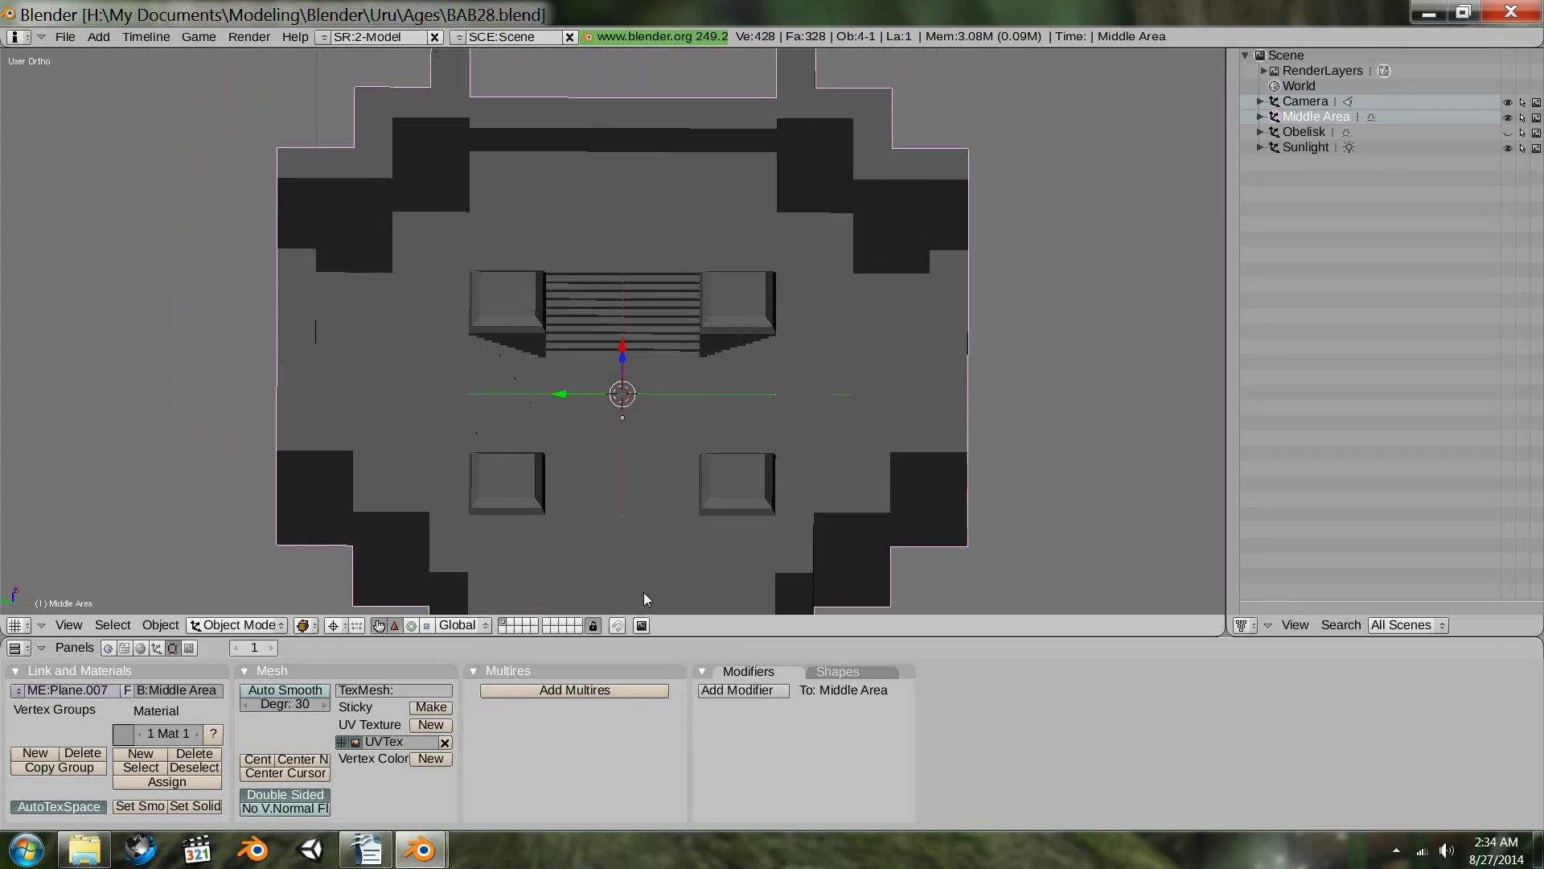
# - Switch to the Blender Age Builders.odt notes in OpenOffice Writer and review the outline from fixing the steps through cleaning up
pyautogui.click(358, 856)
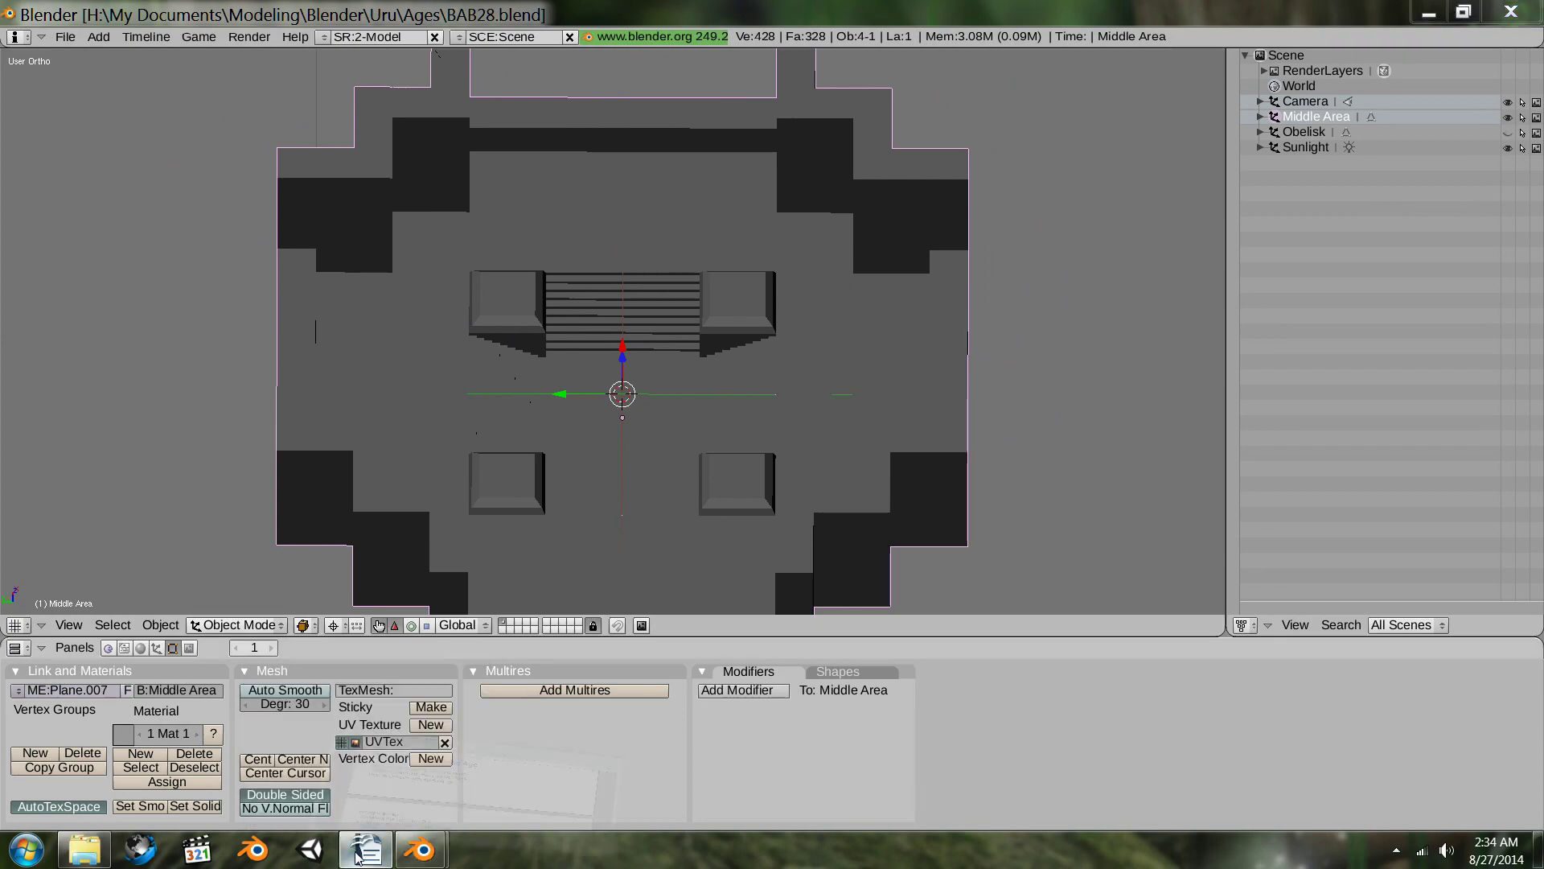
pyautogui.scroll(-3, 430, 402)
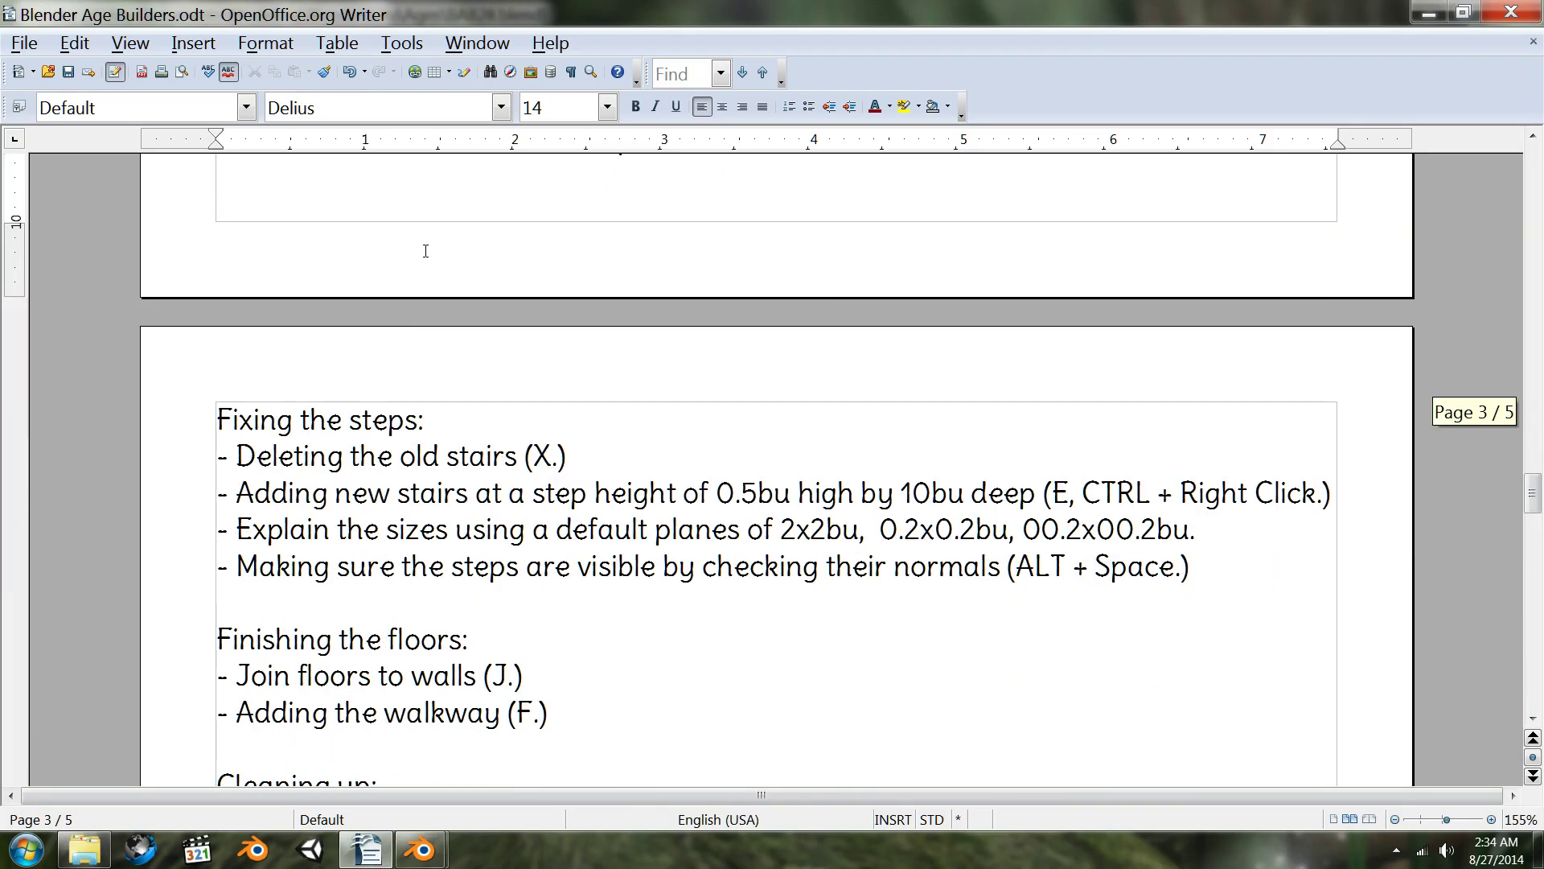
pyautogui.scroll(-1, 412, 395)
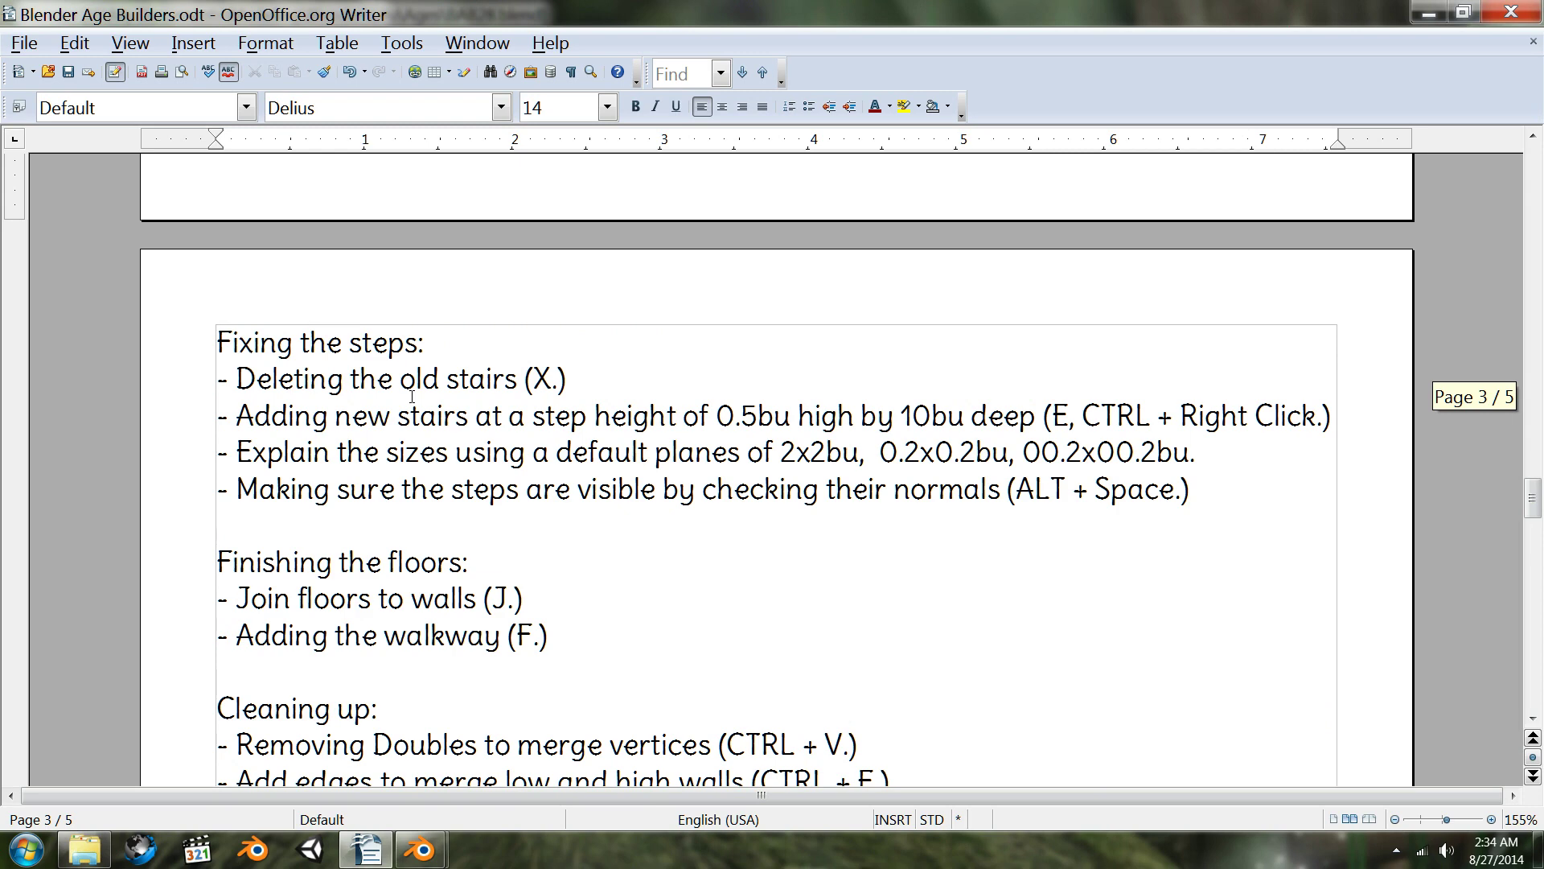
pyautogui.scroll(-1, 412, 395)
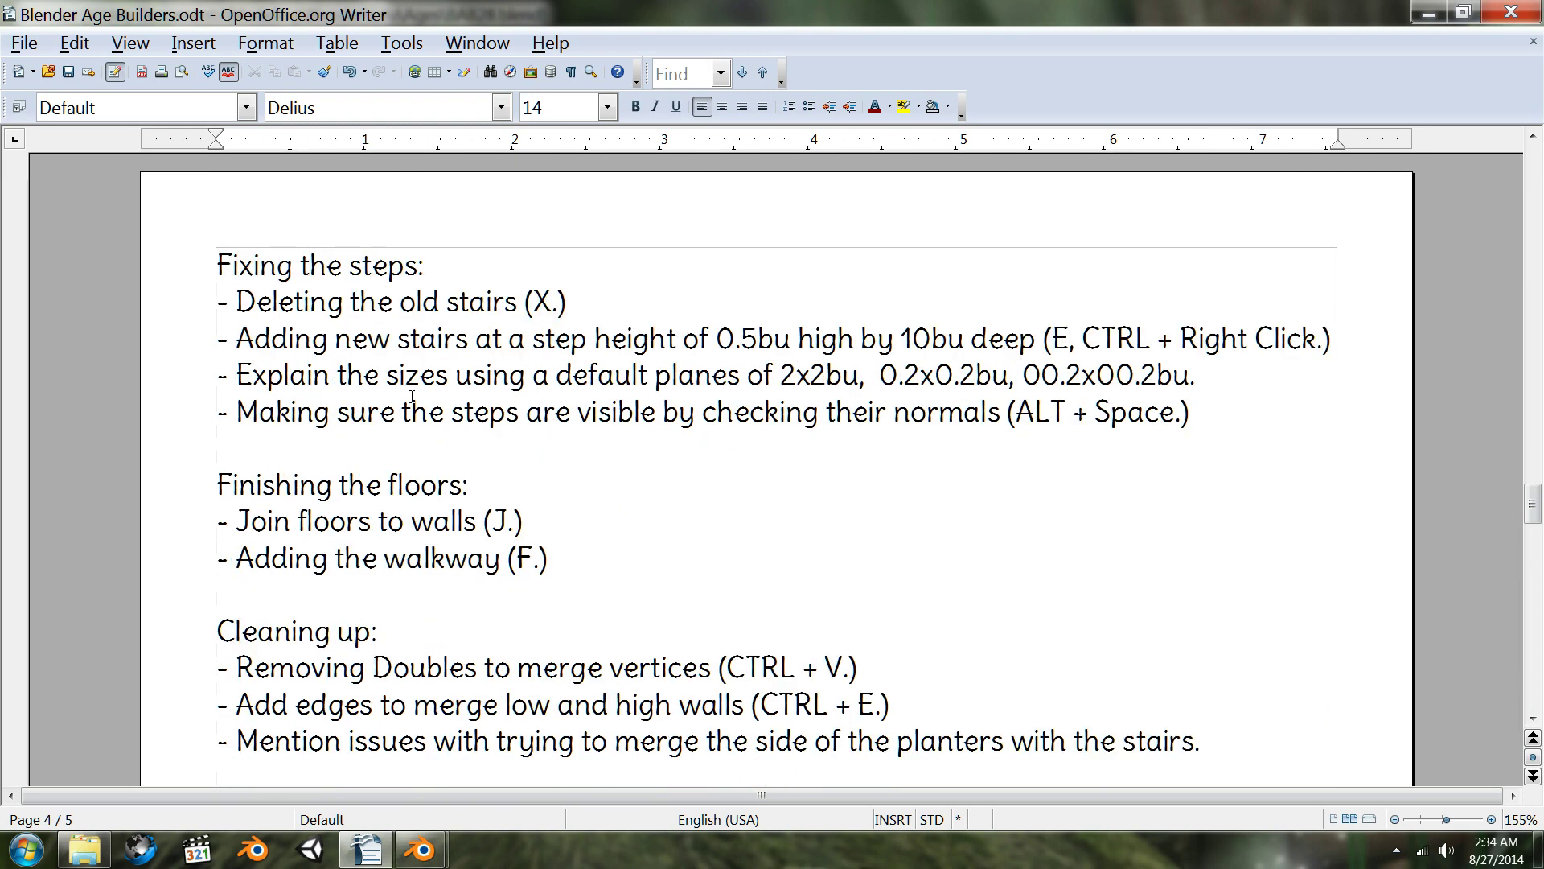
pyautogui.scroll(-2, 412, 395)
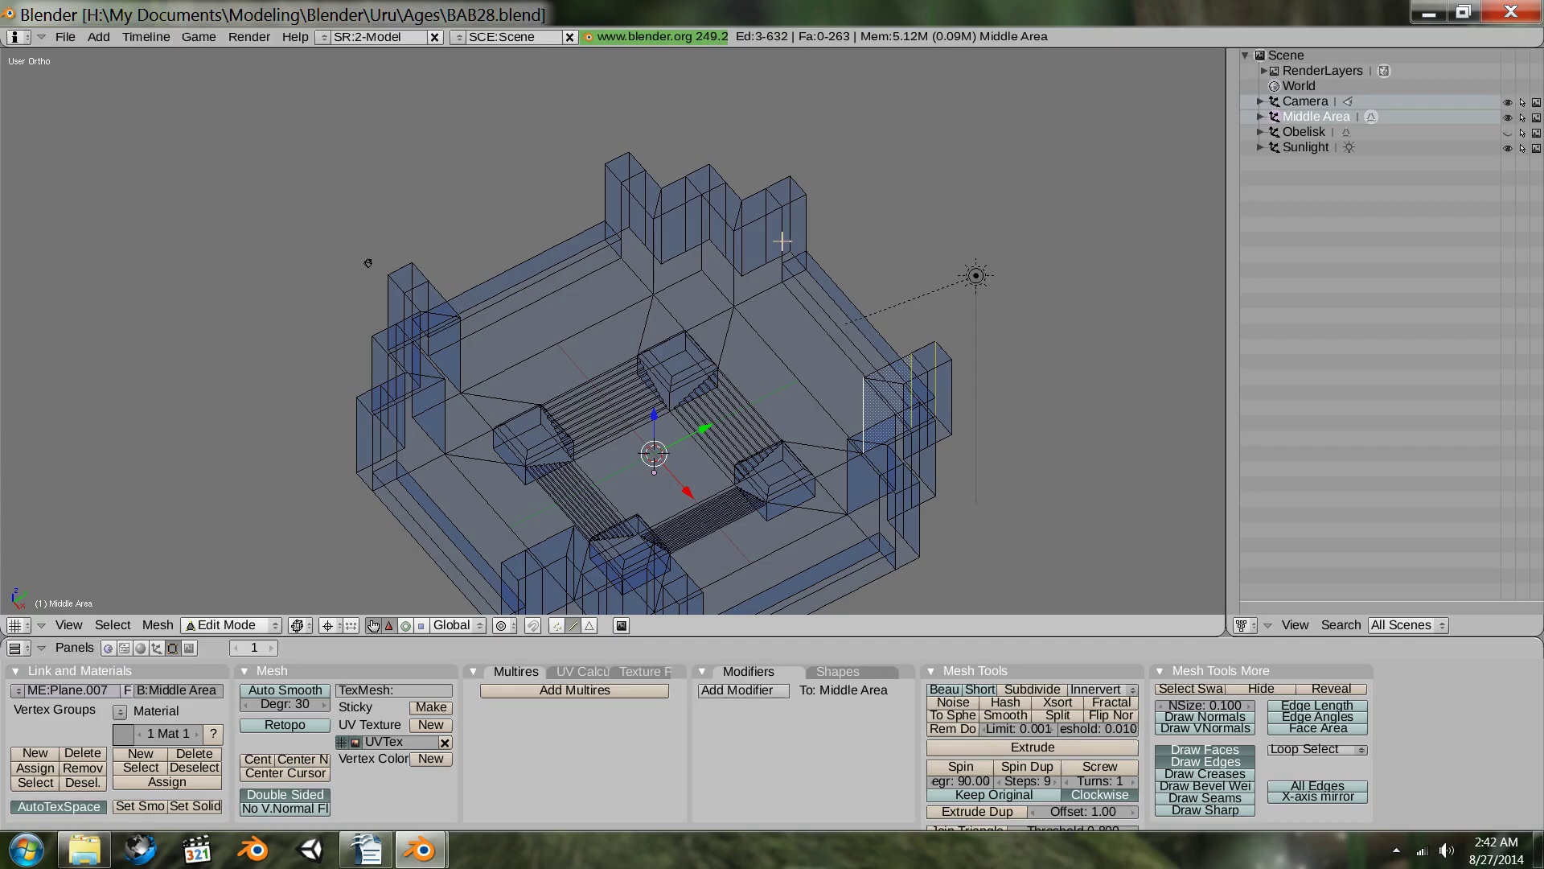
# - Inspect the Middle Area's walls and floor edges from a steeper angle and minimize the Blender window
pyautogui.moveTo(418, 177); pyautogui.dragTo(262, 213, button='middle')
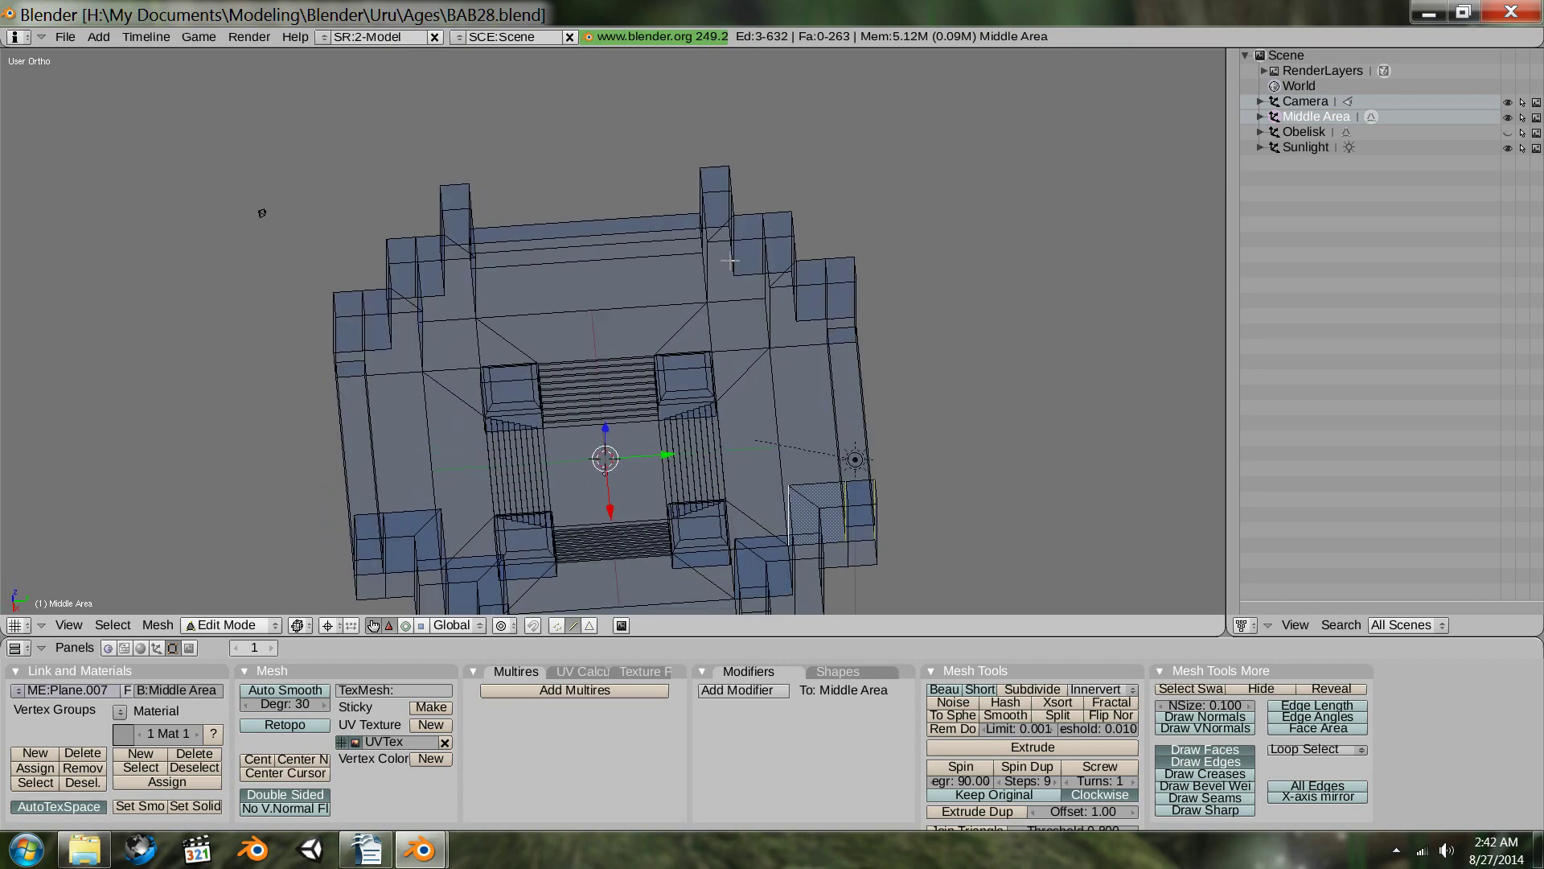
pyautogui.click(1415, 14)
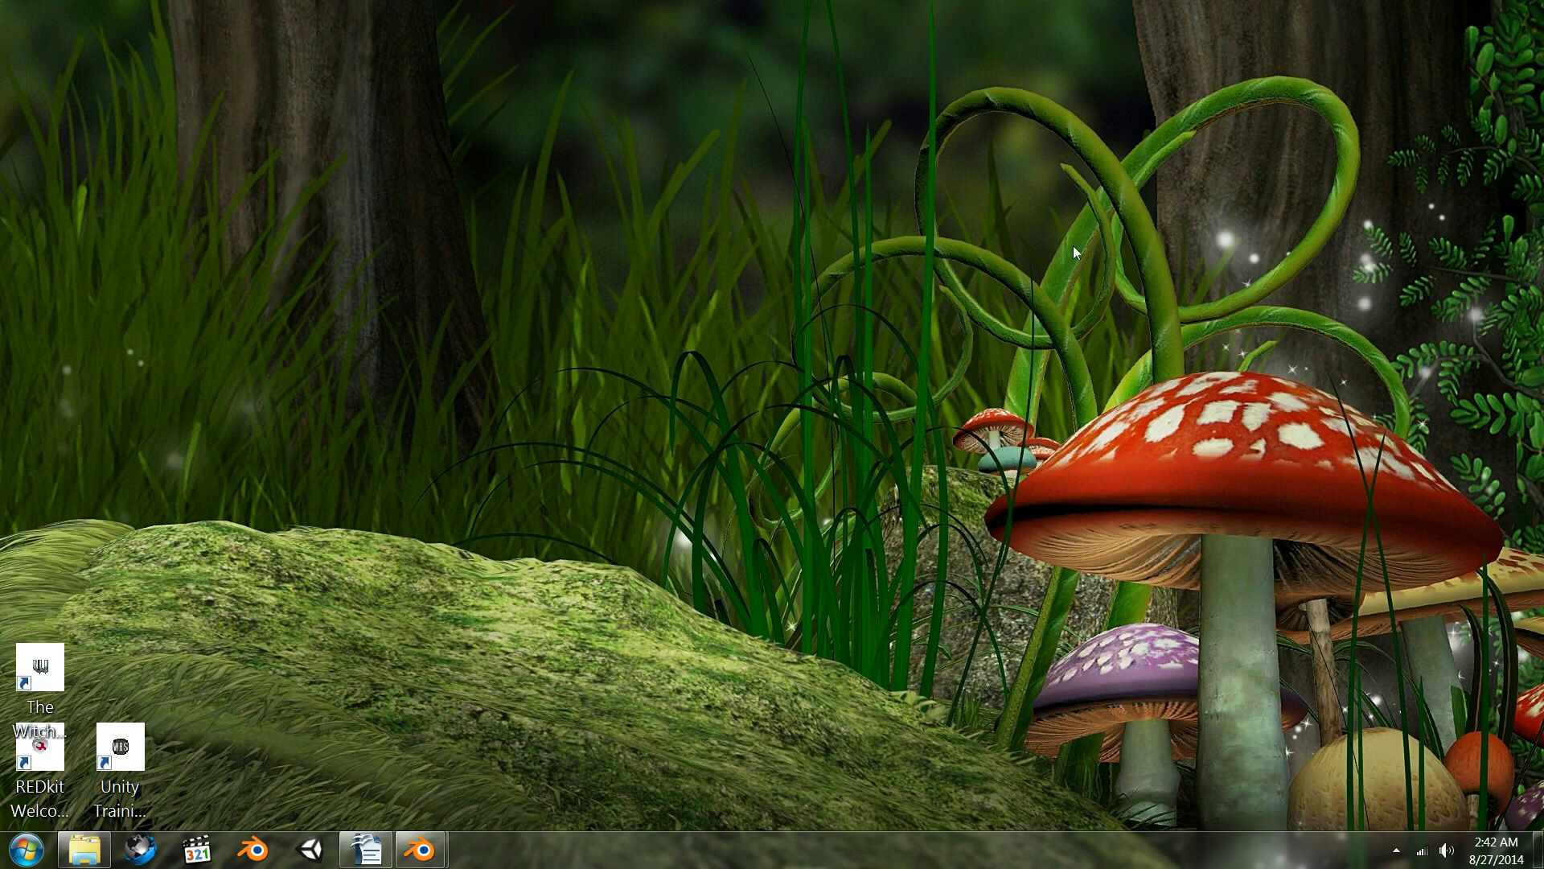